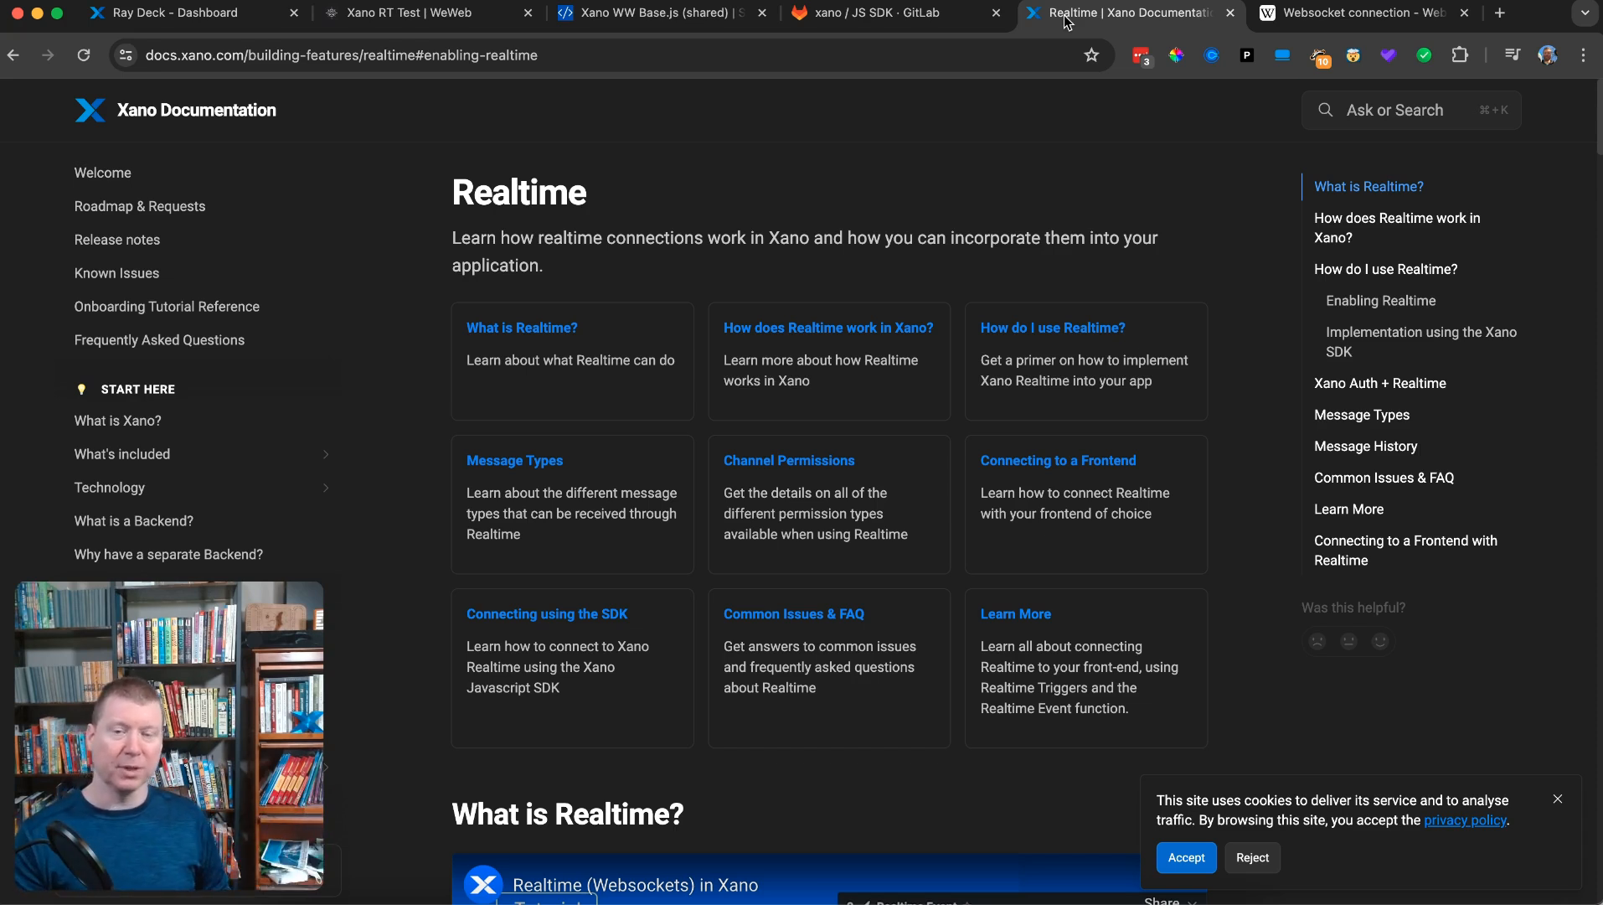
- Look over the WebSocket connection diagram, the Xano workspace dashboard and the blank WeWeb page, ending on the Xano dashboard
left_click(1300, 15)
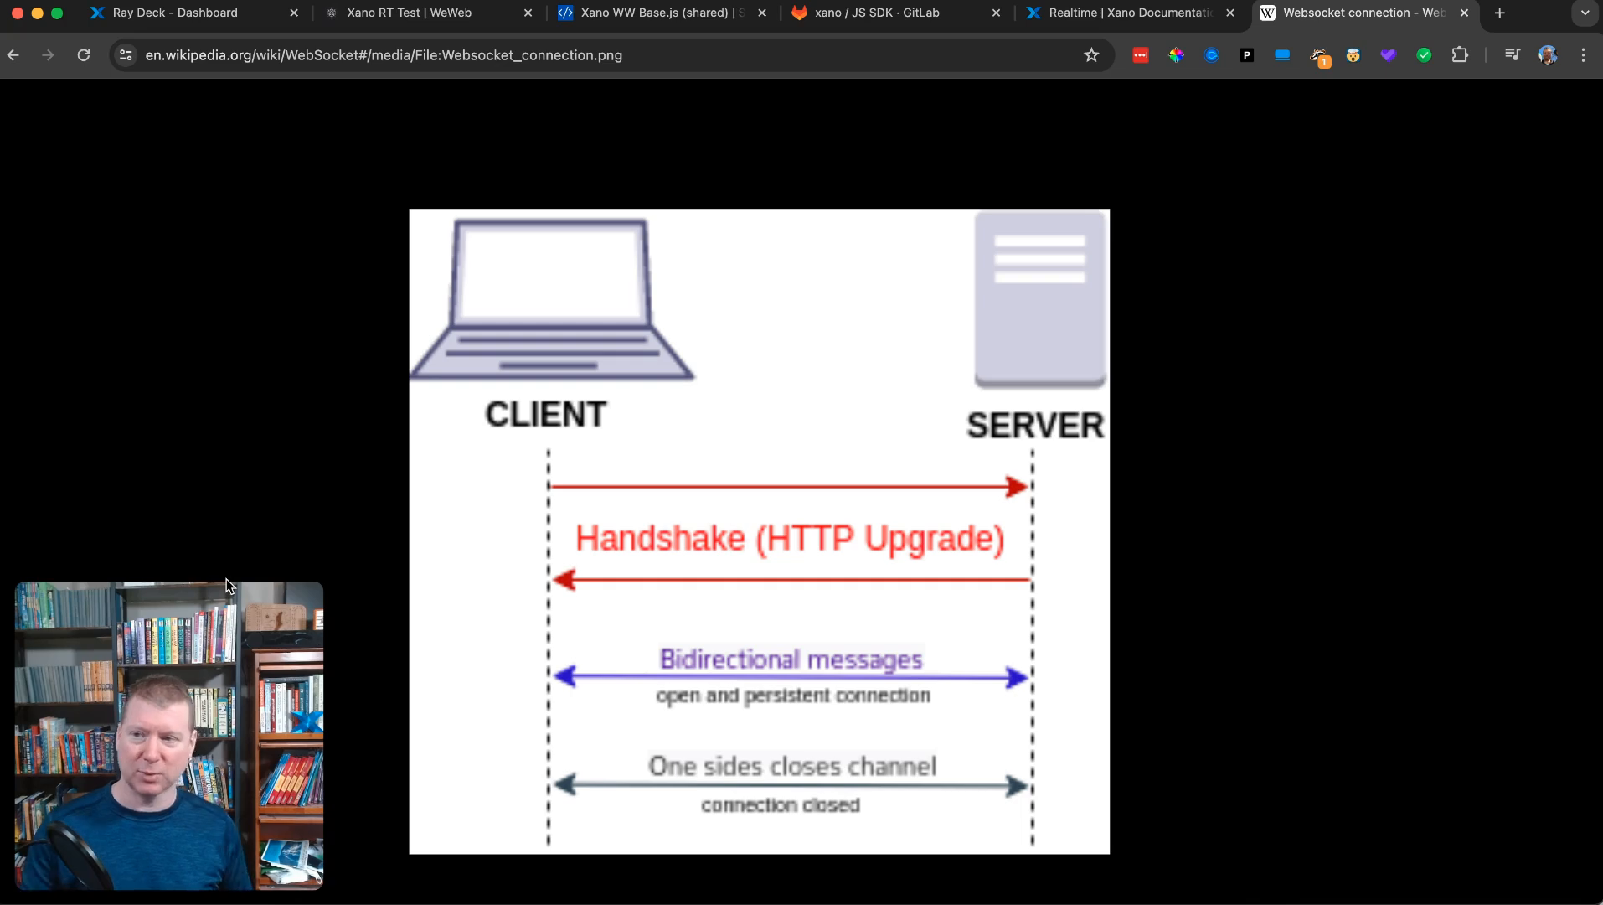
left_click(159, 20)
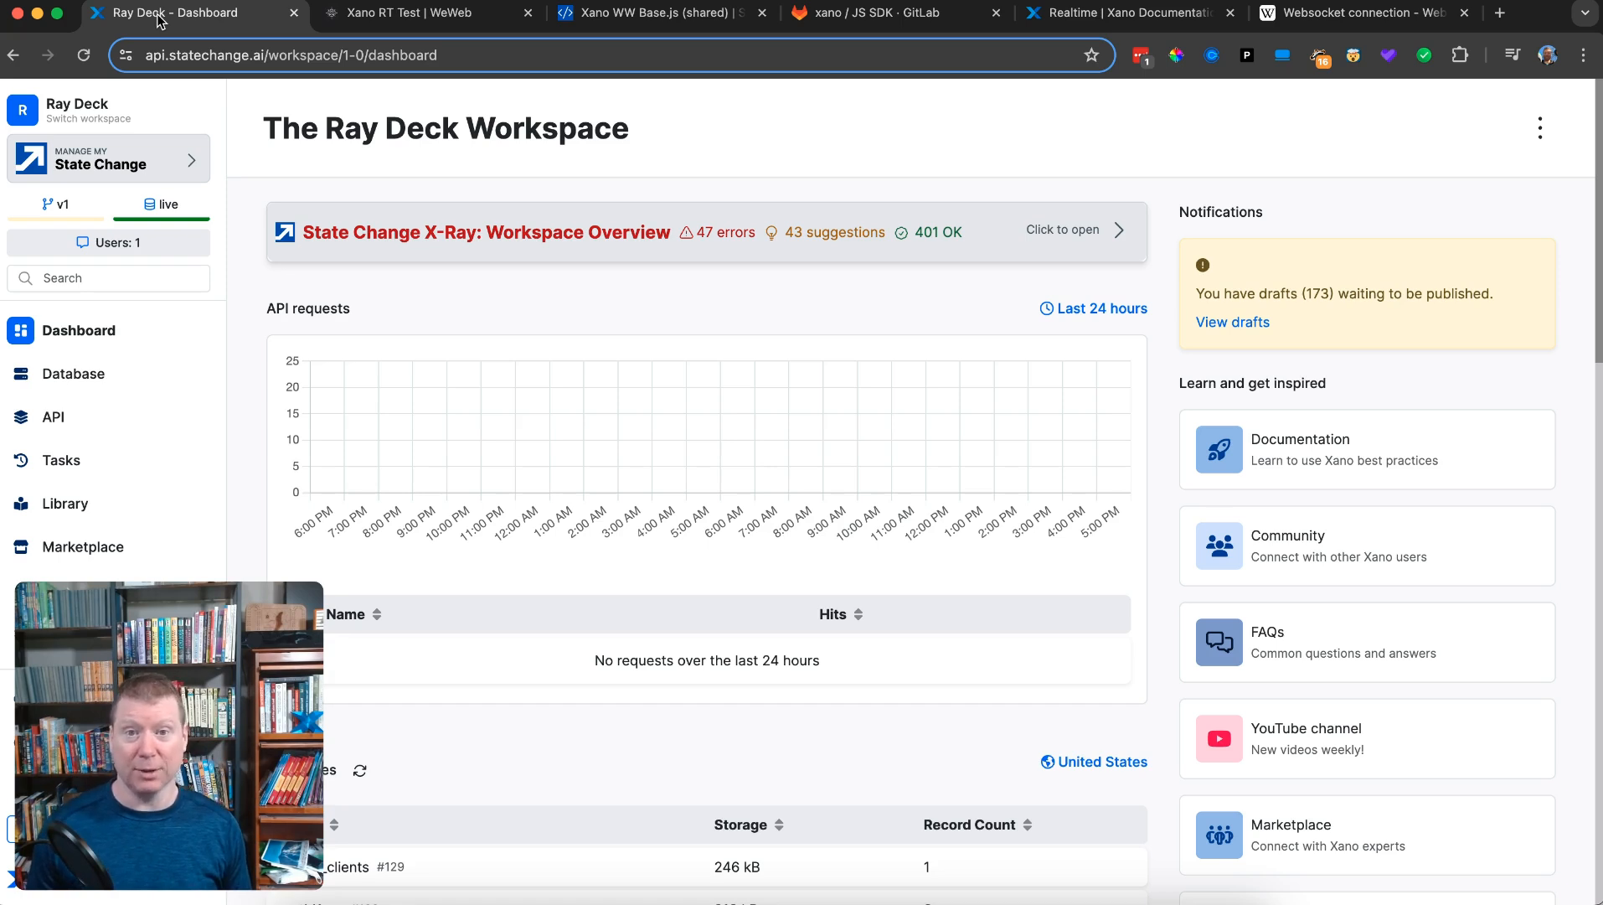
left_click(389, 15)
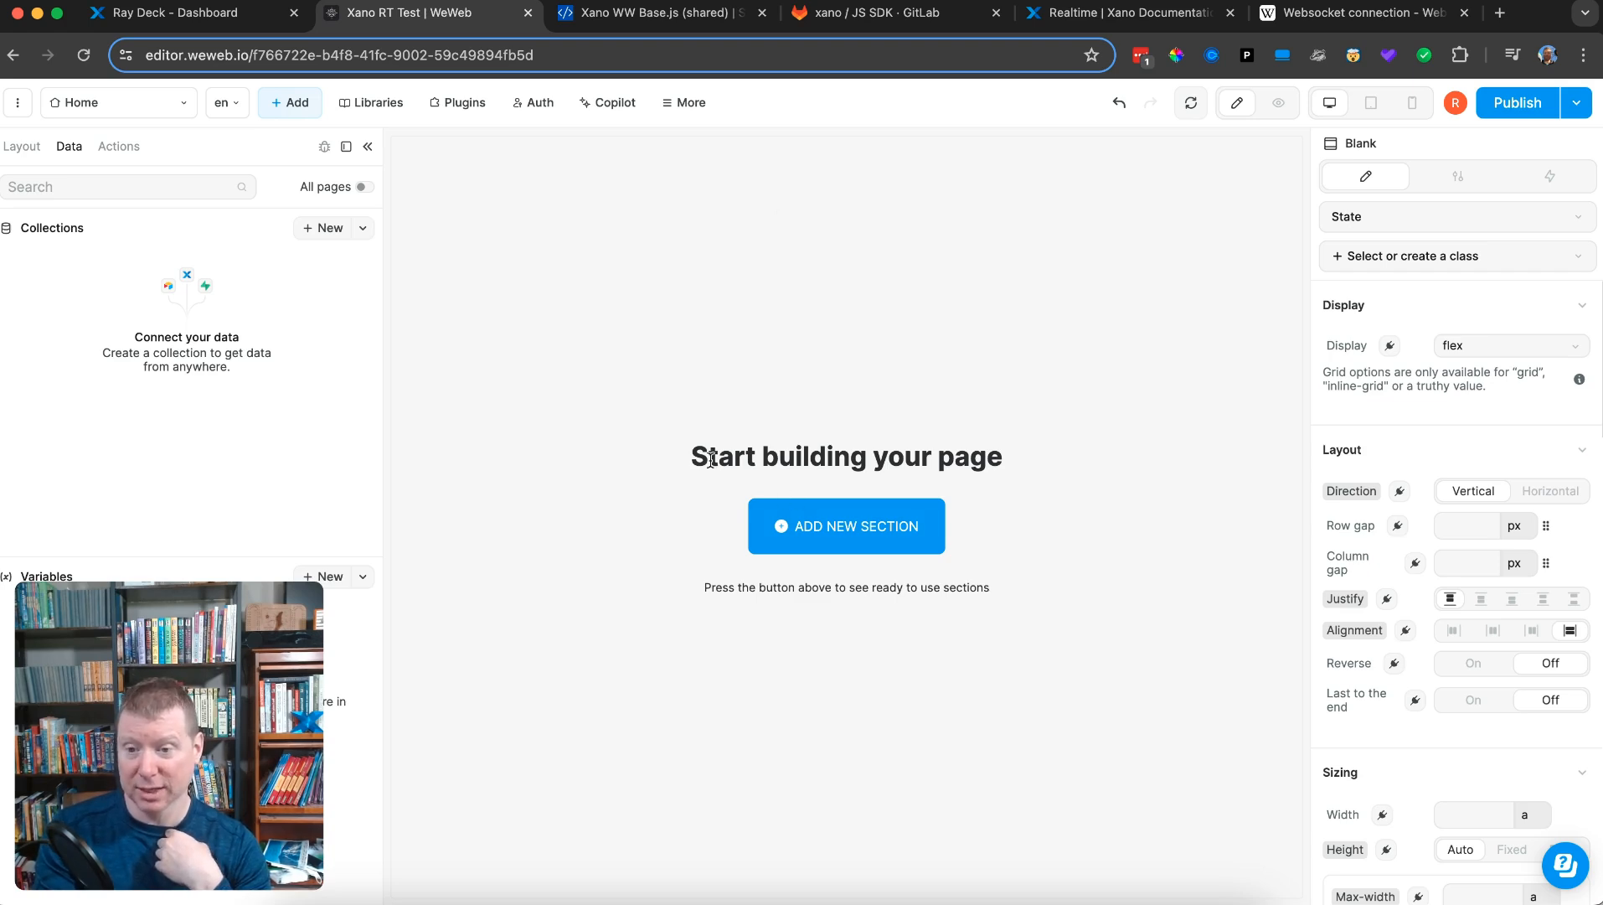
left_click(217, 25)
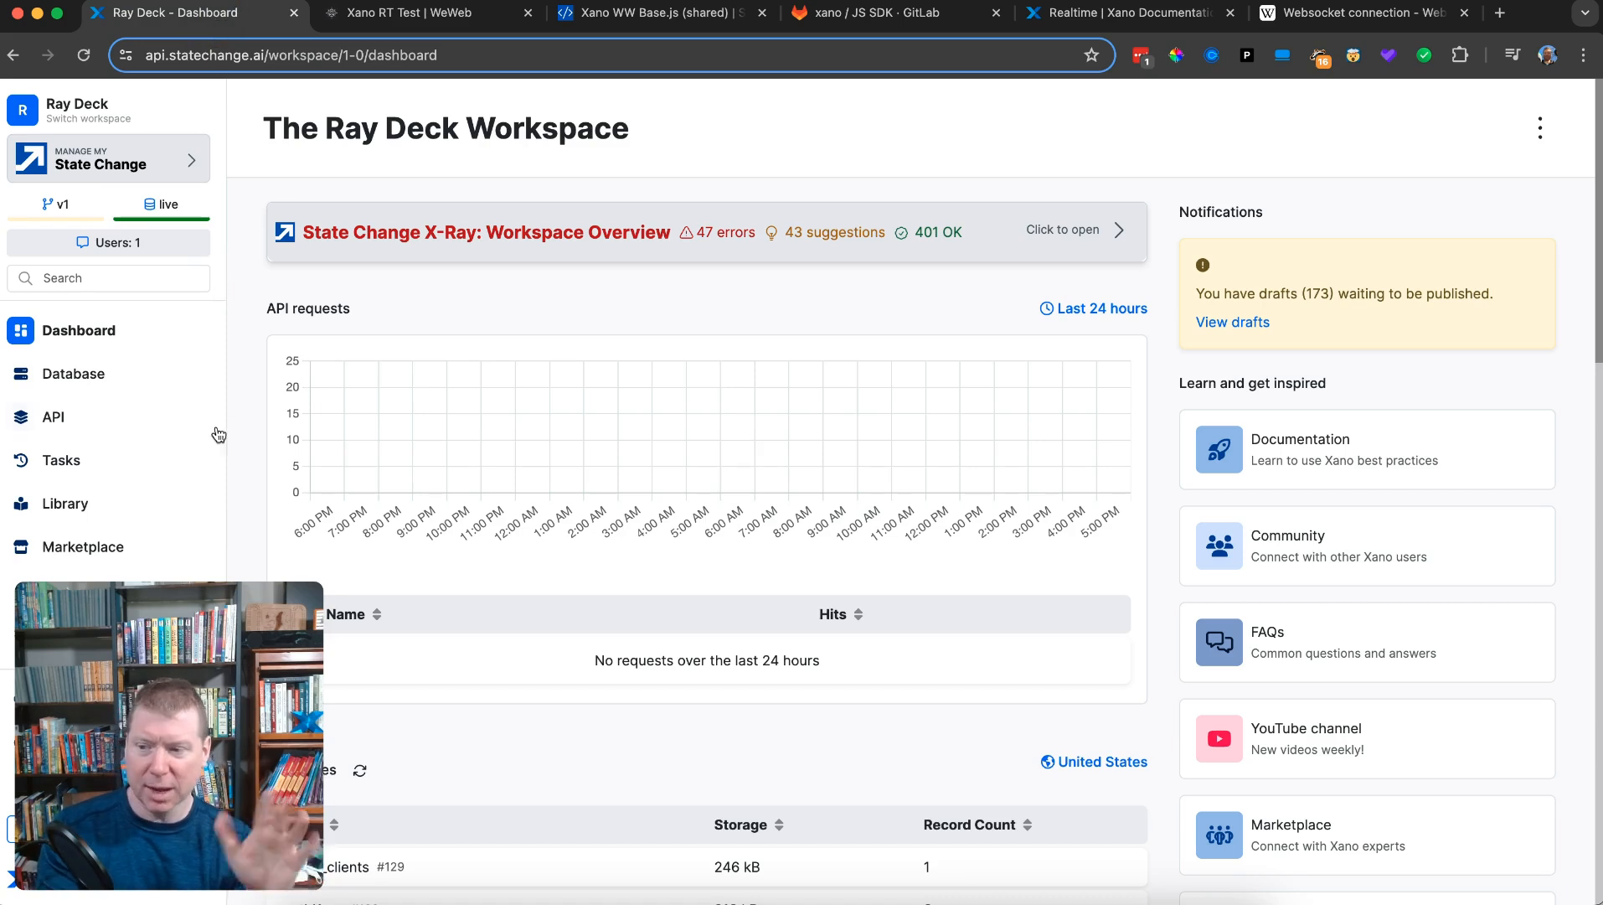
- Create a custom function in the Xano library named "Send message to weweb"
left_click(74, 504)
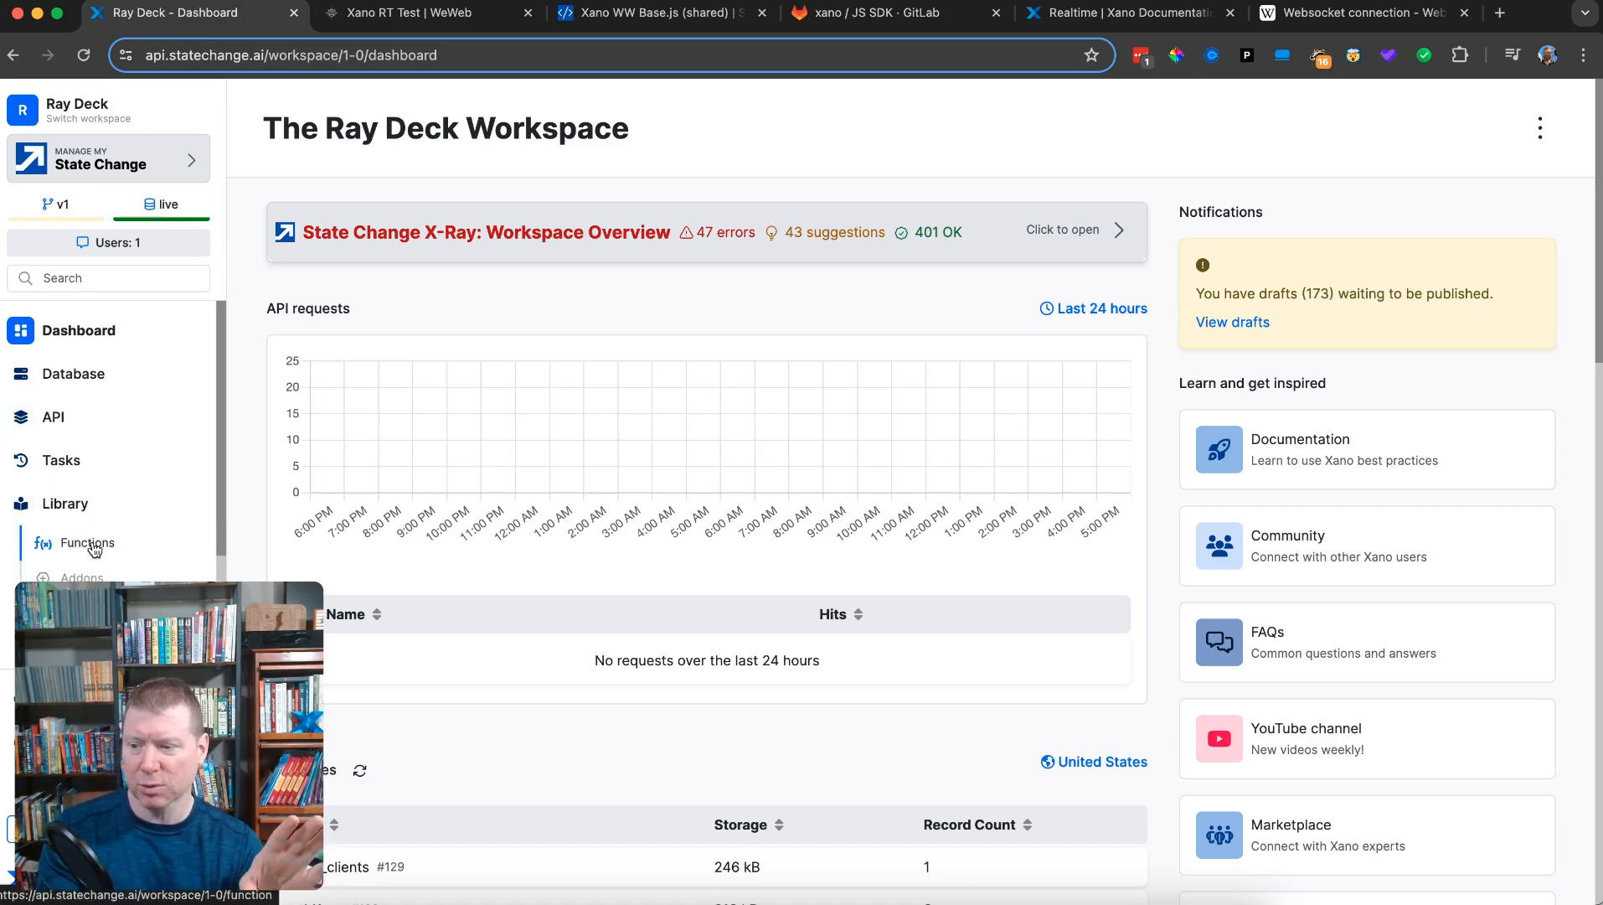
left_click(92, 544)
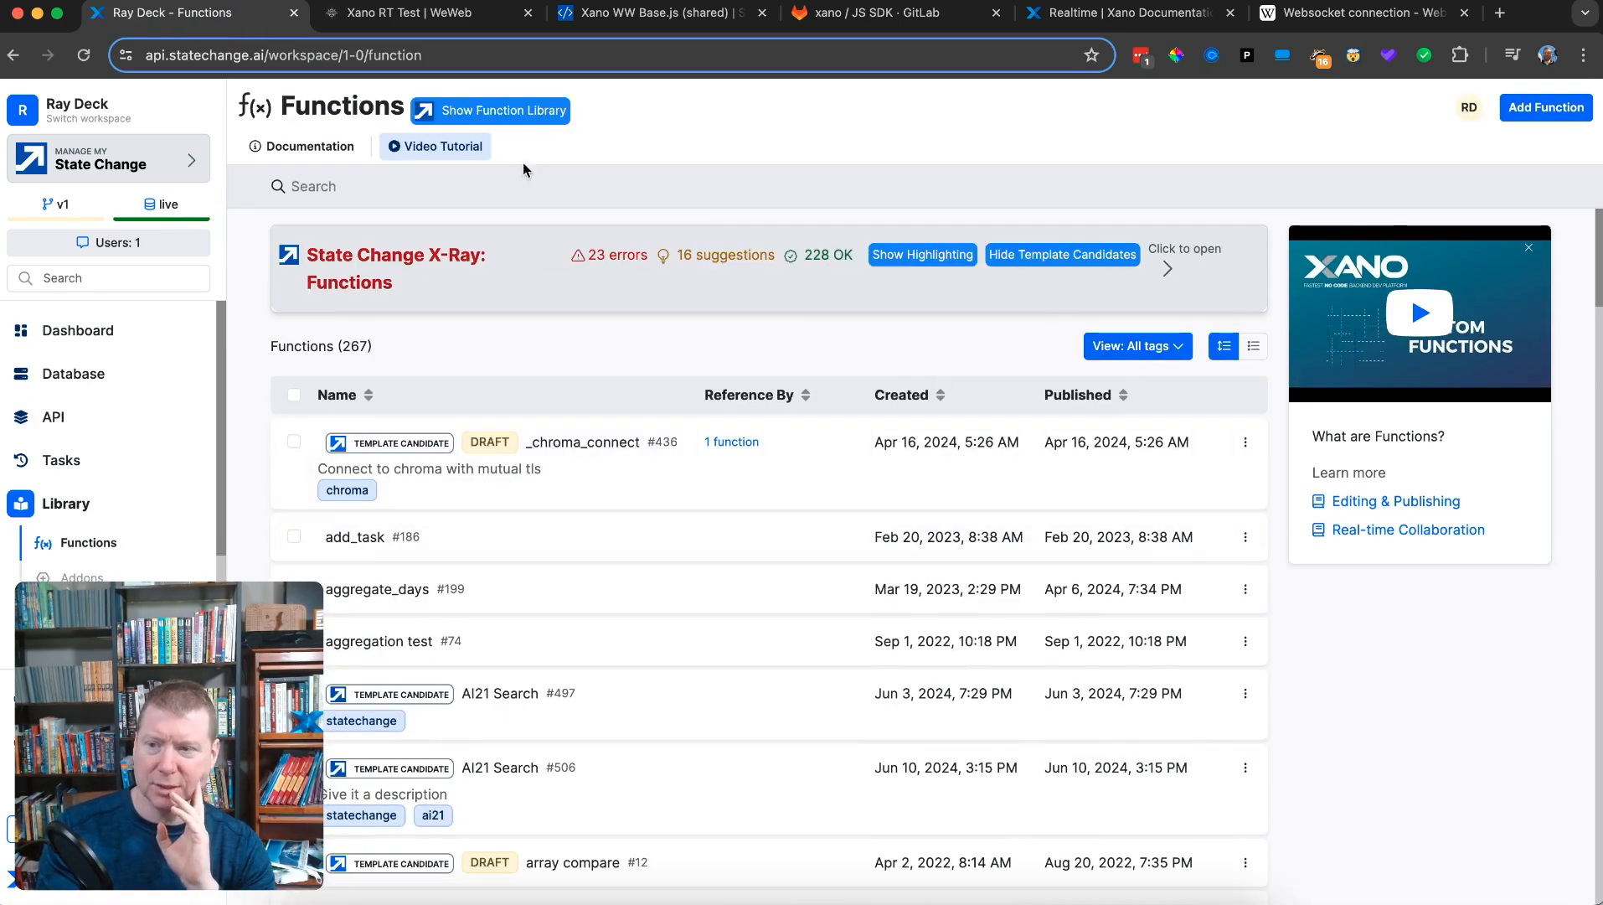
left_click(1568, 107)
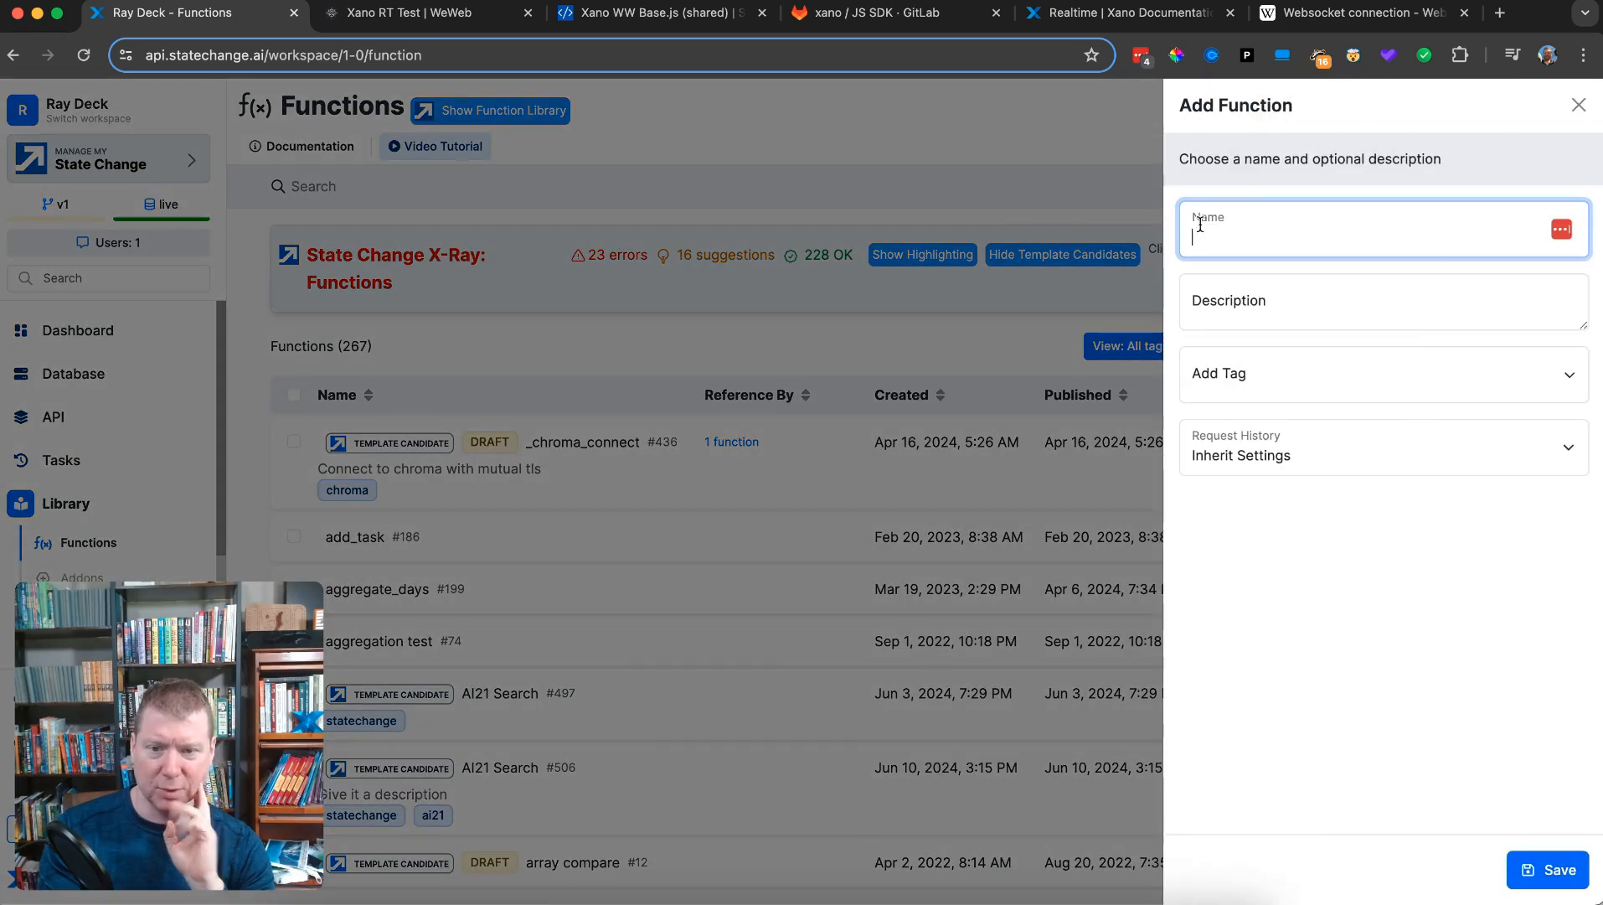
type("Send messa")
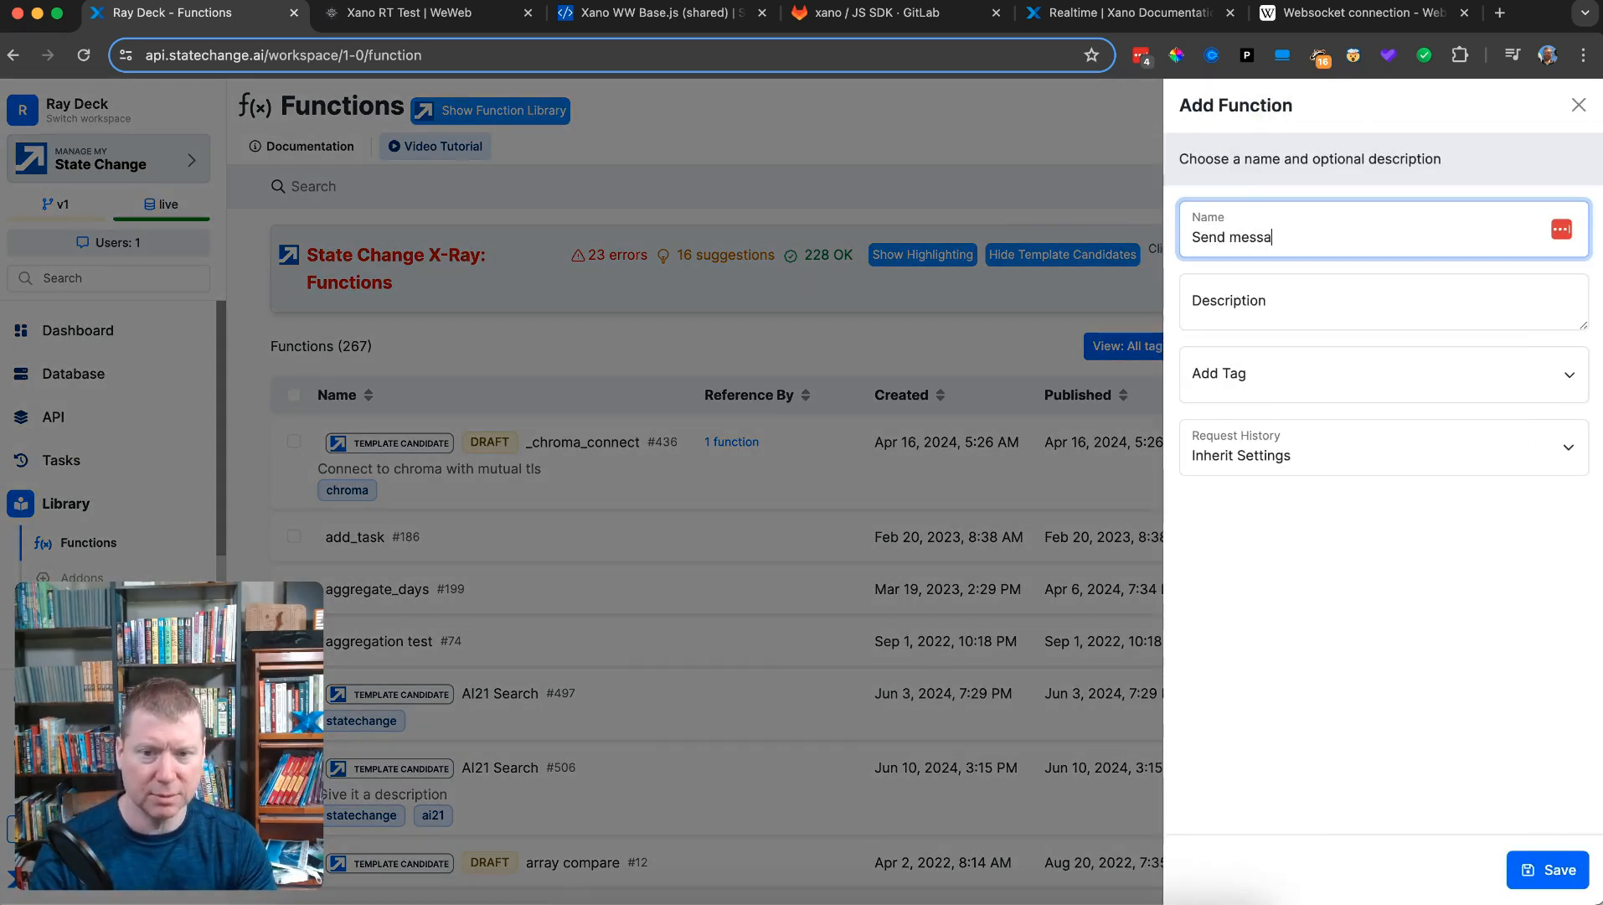
type("ge to weweb")
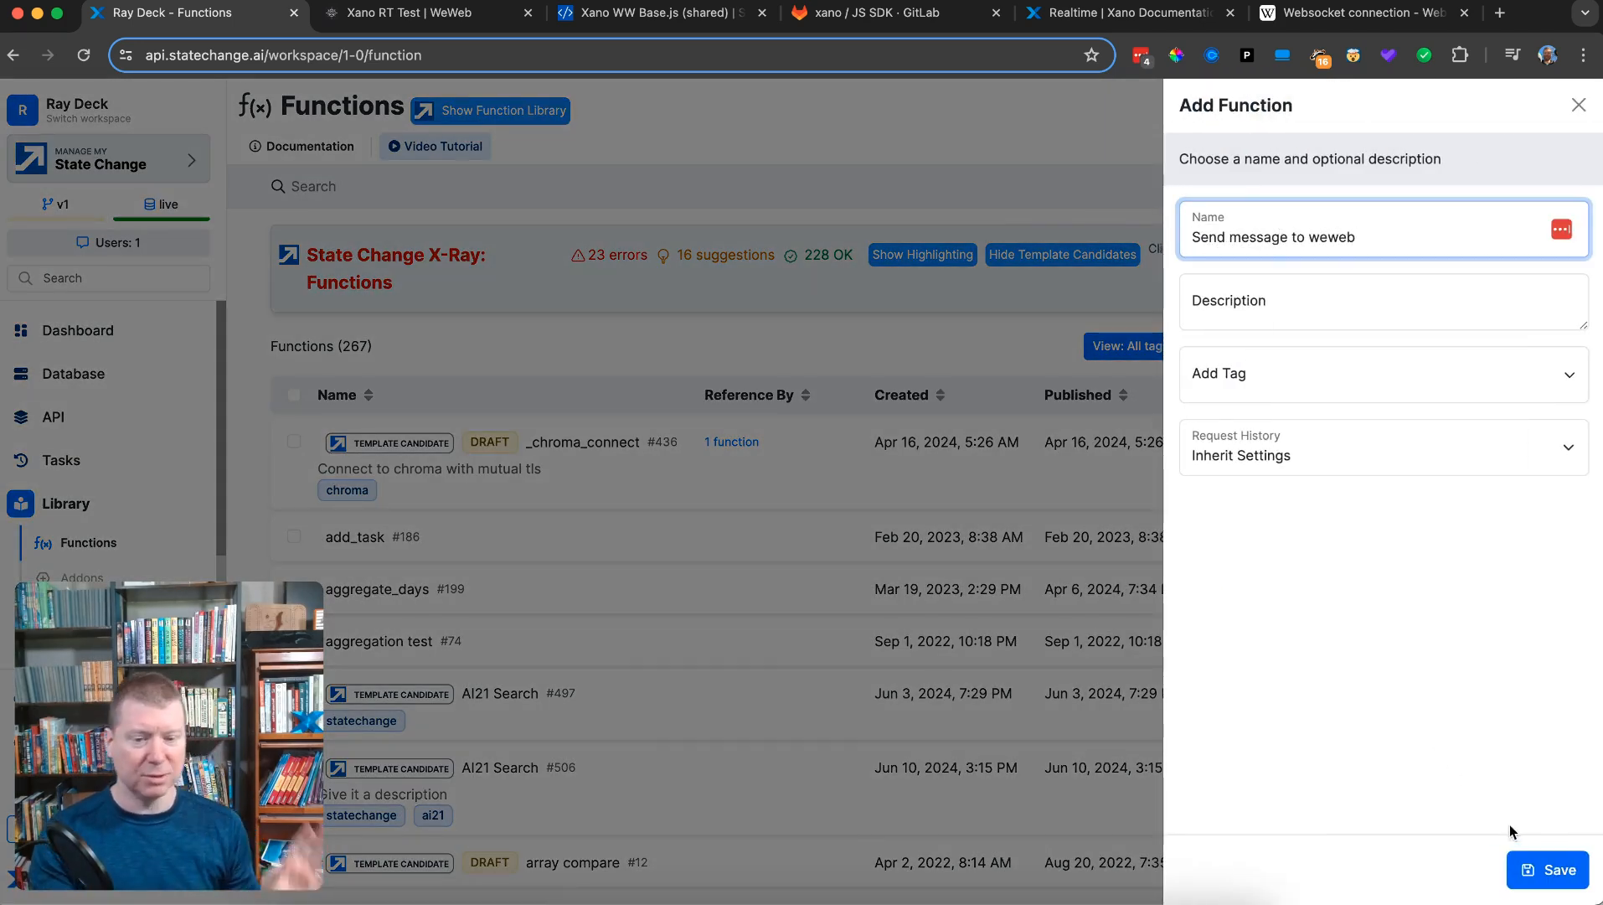
left_click(1538, 870)
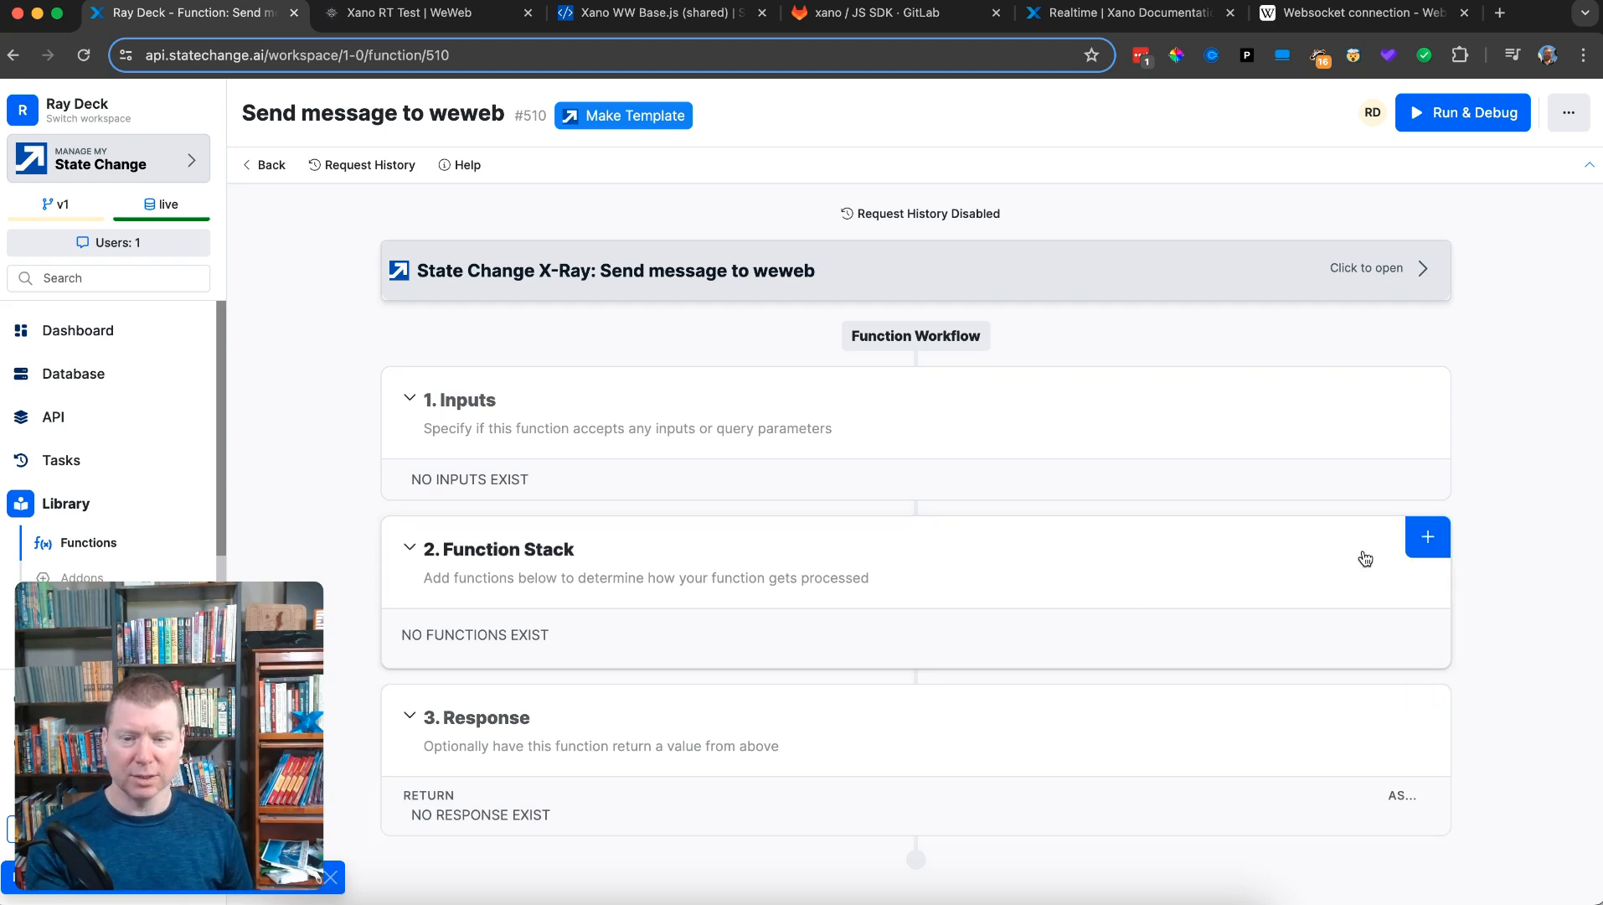
- Add a Realtime Event from the APIs & Lambdas group to the function stack
left_click(1428, 537)
scroll(1329, 595, "down", 1)
scroll(1326, 593, "down", 2)
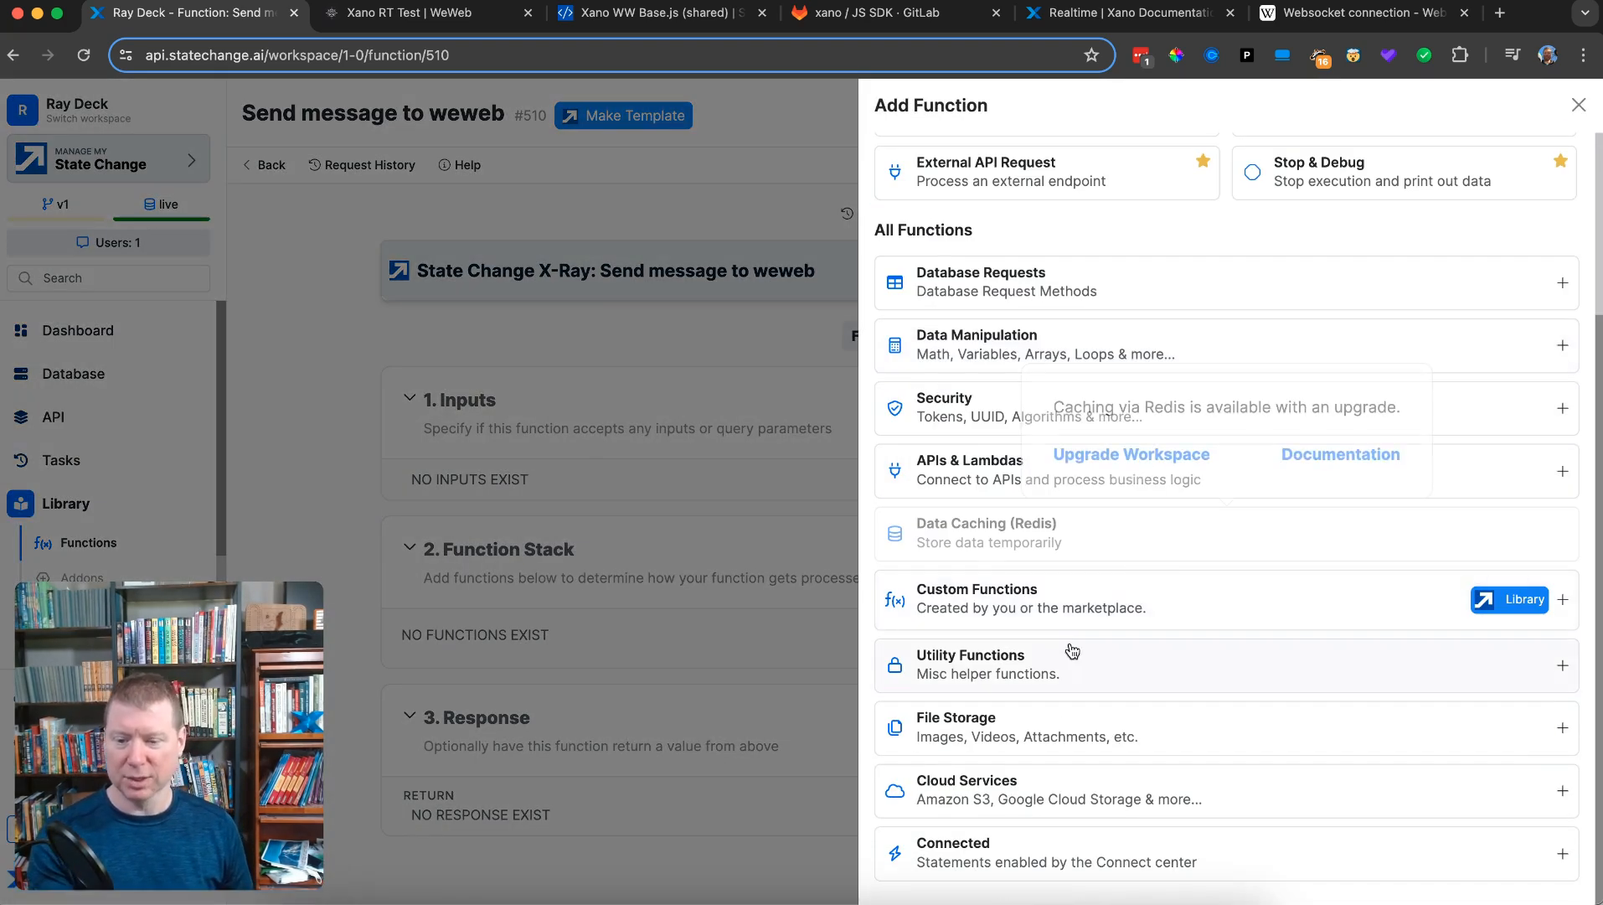
left_click(1037, 479)
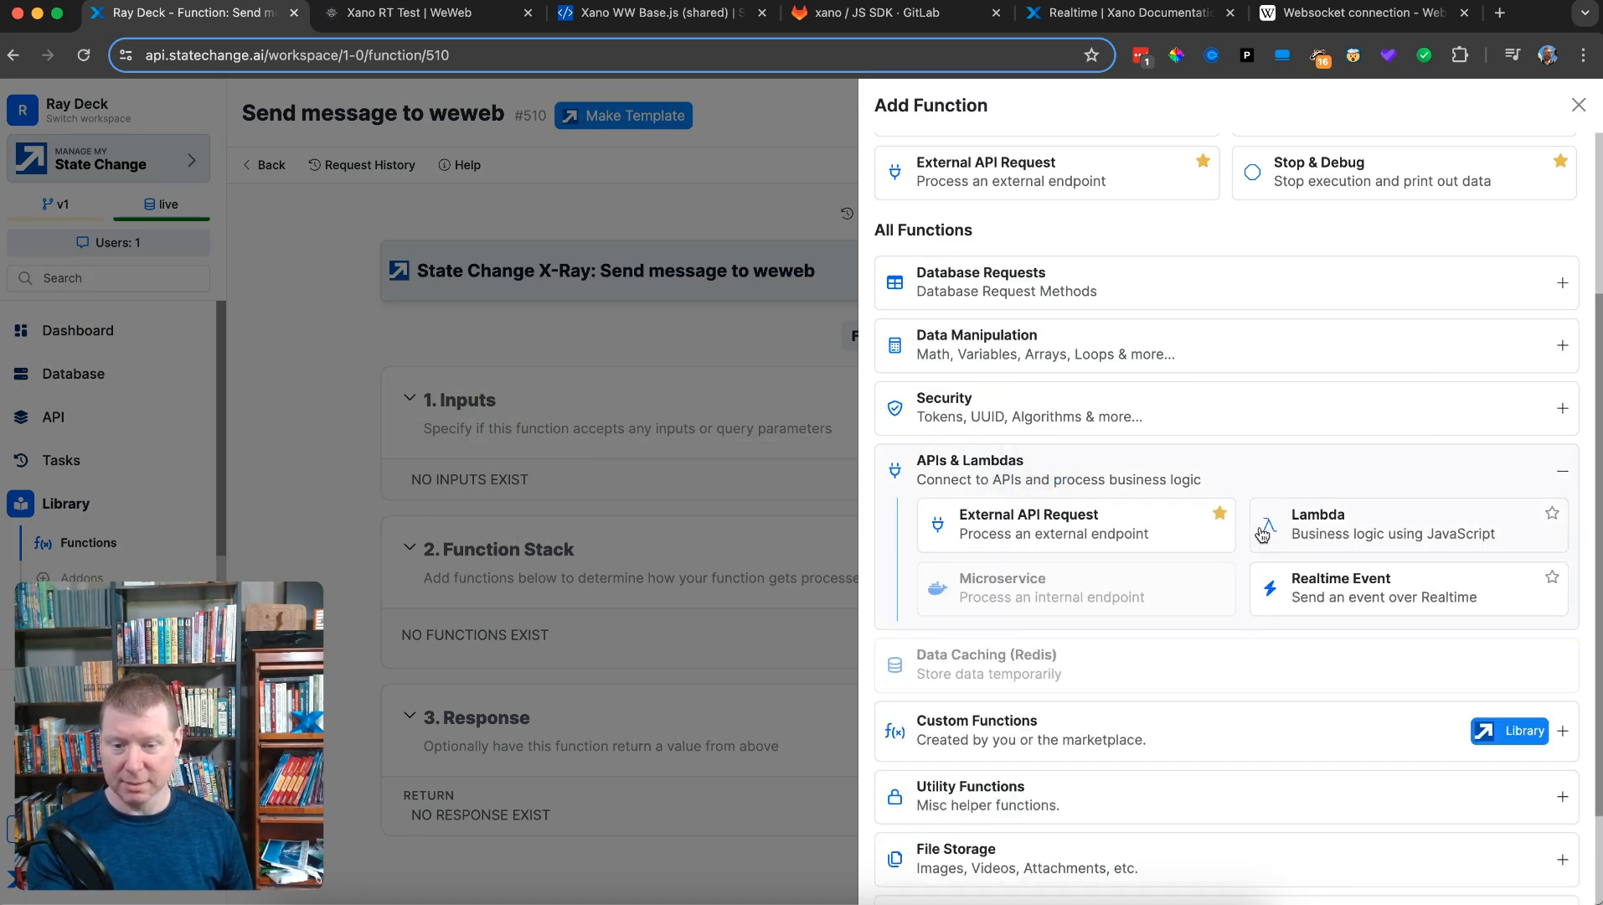
left_click(1401, 594)
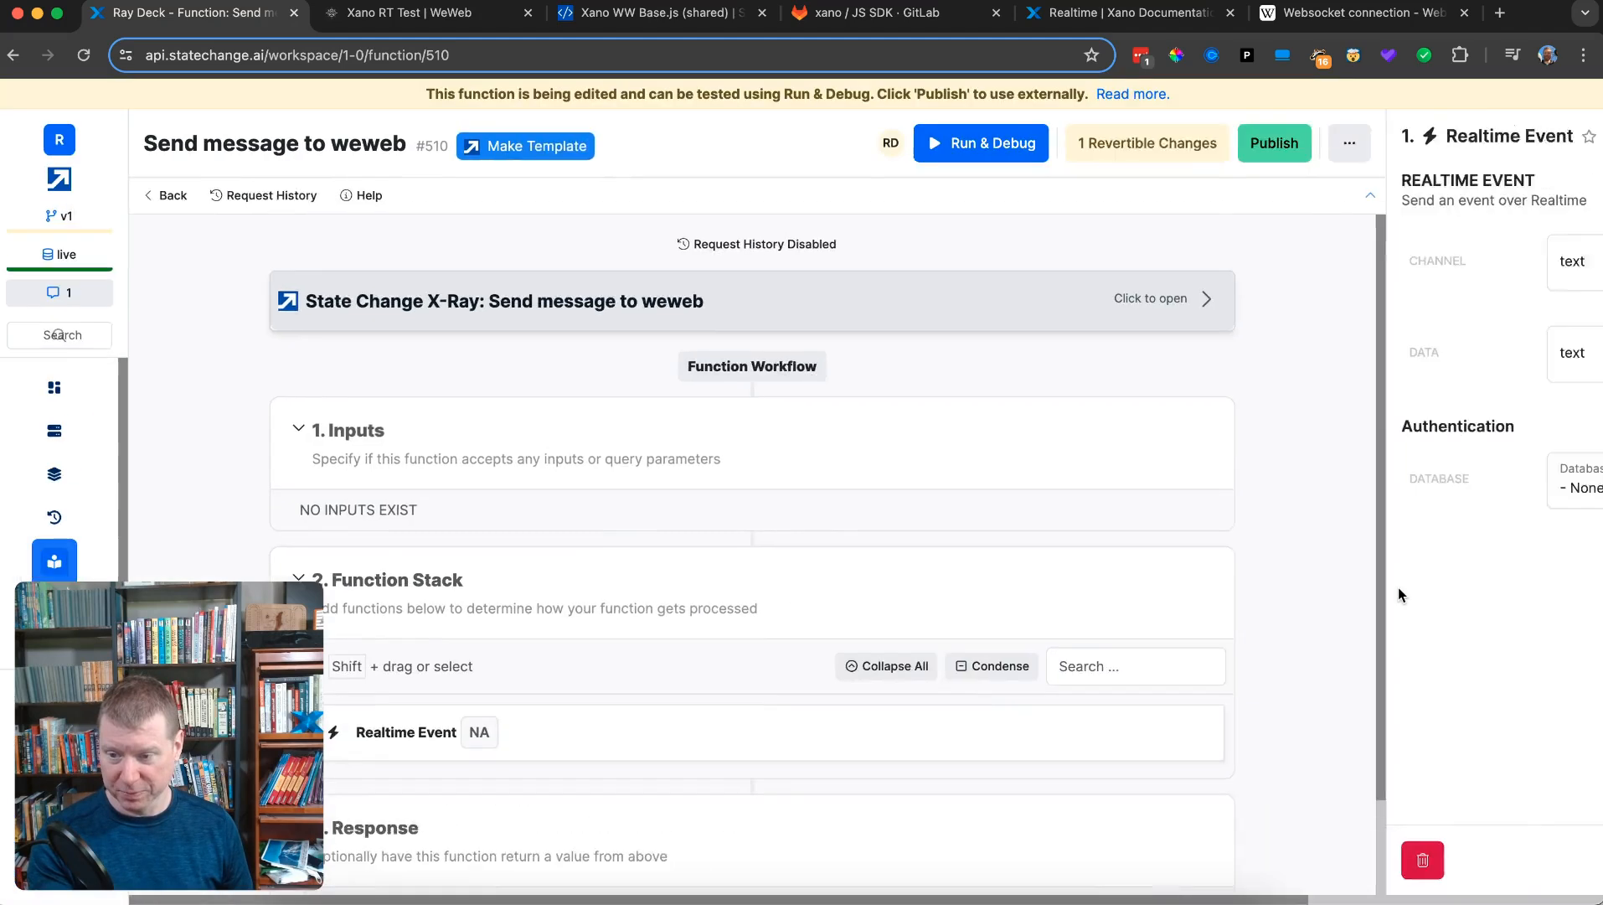
left_click(1317, 256)
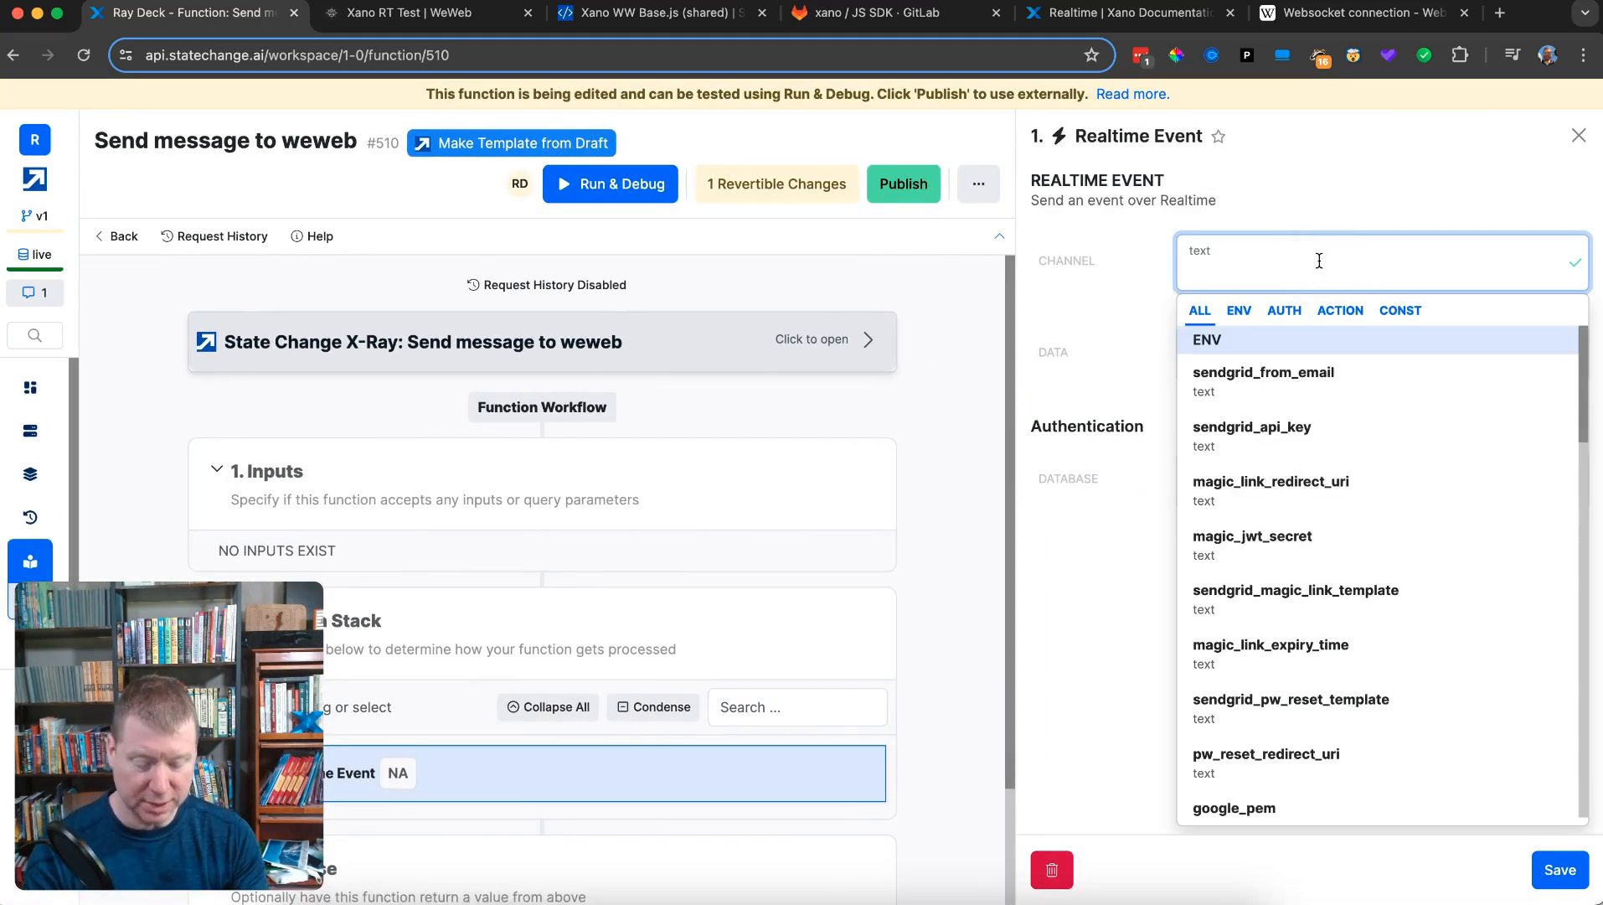
type("youtube")
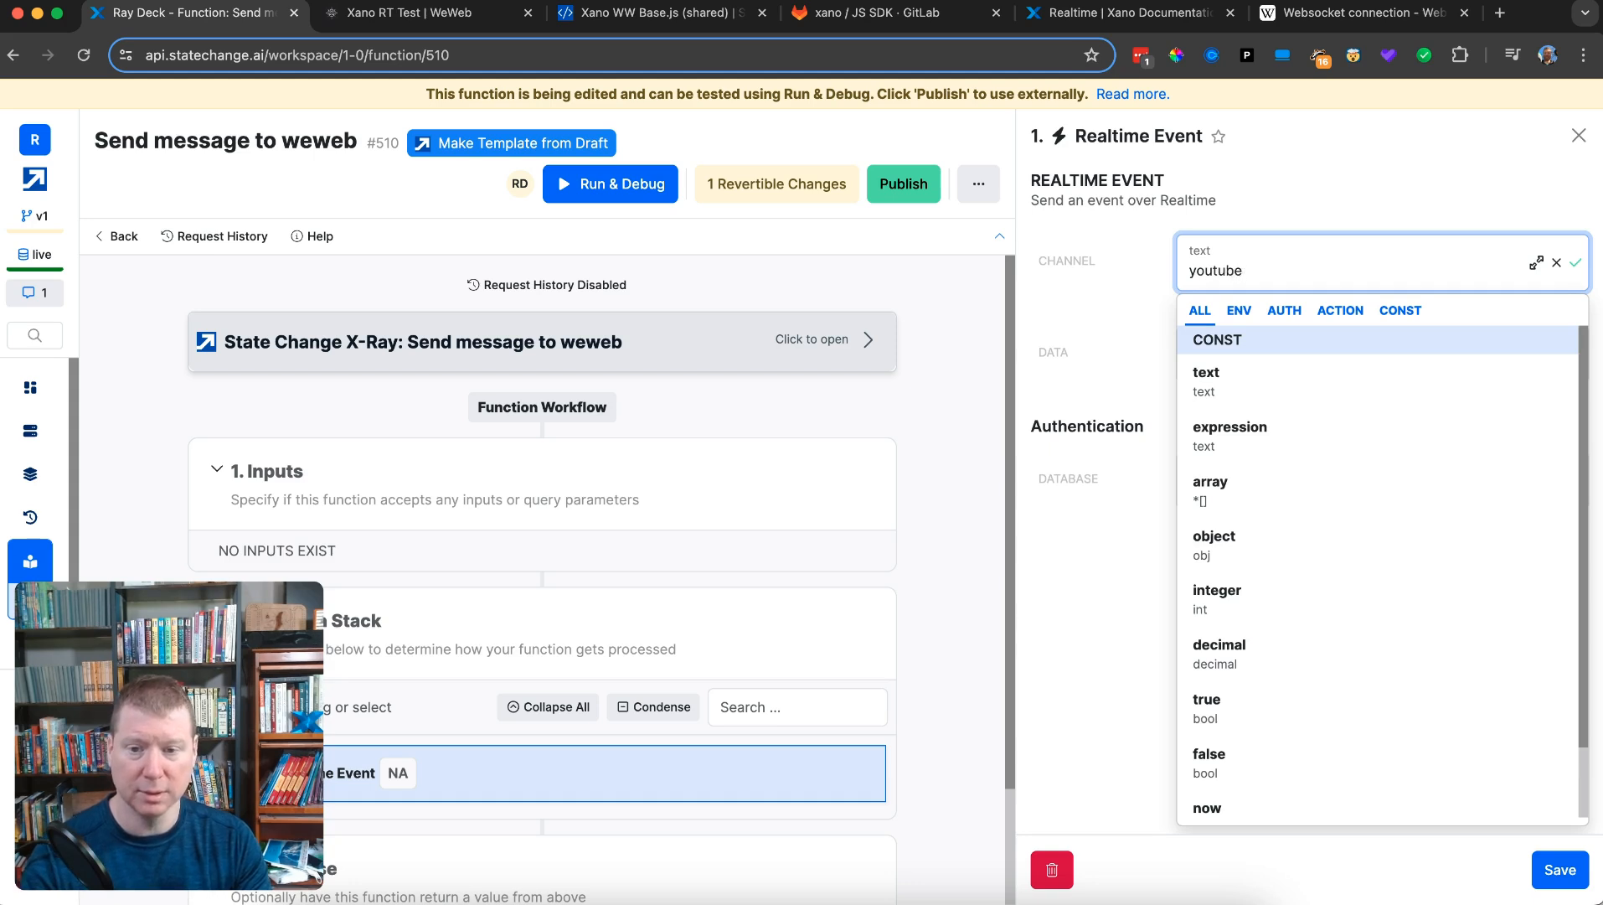
left_click(1073, 306)
left_click(1252, 348)
type("hello")
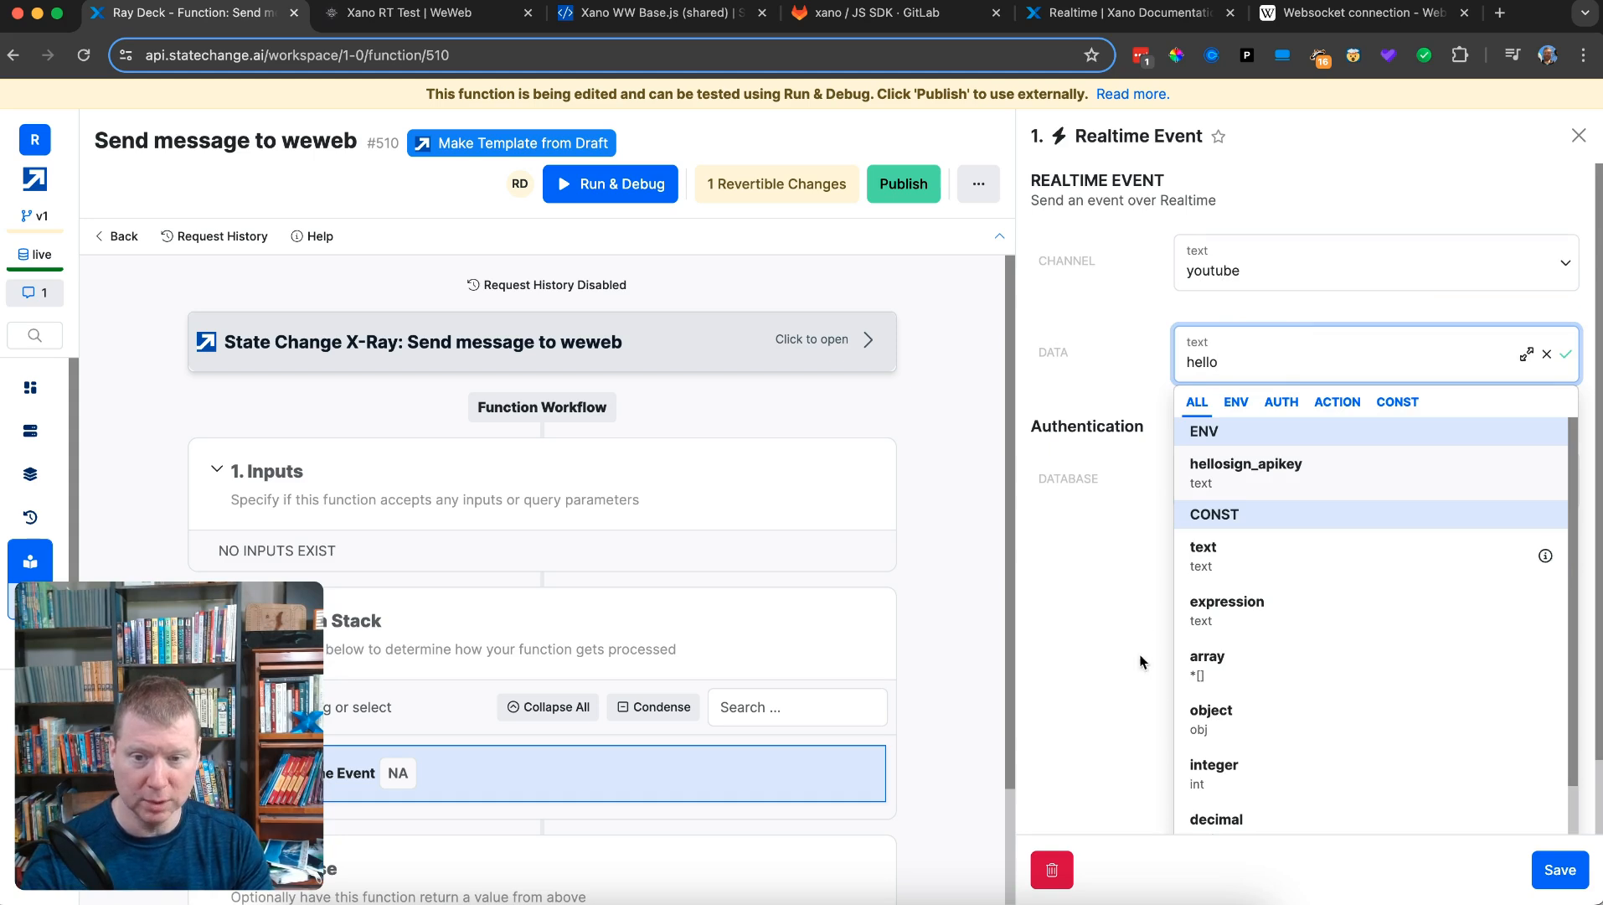
left_click(1114, 695)
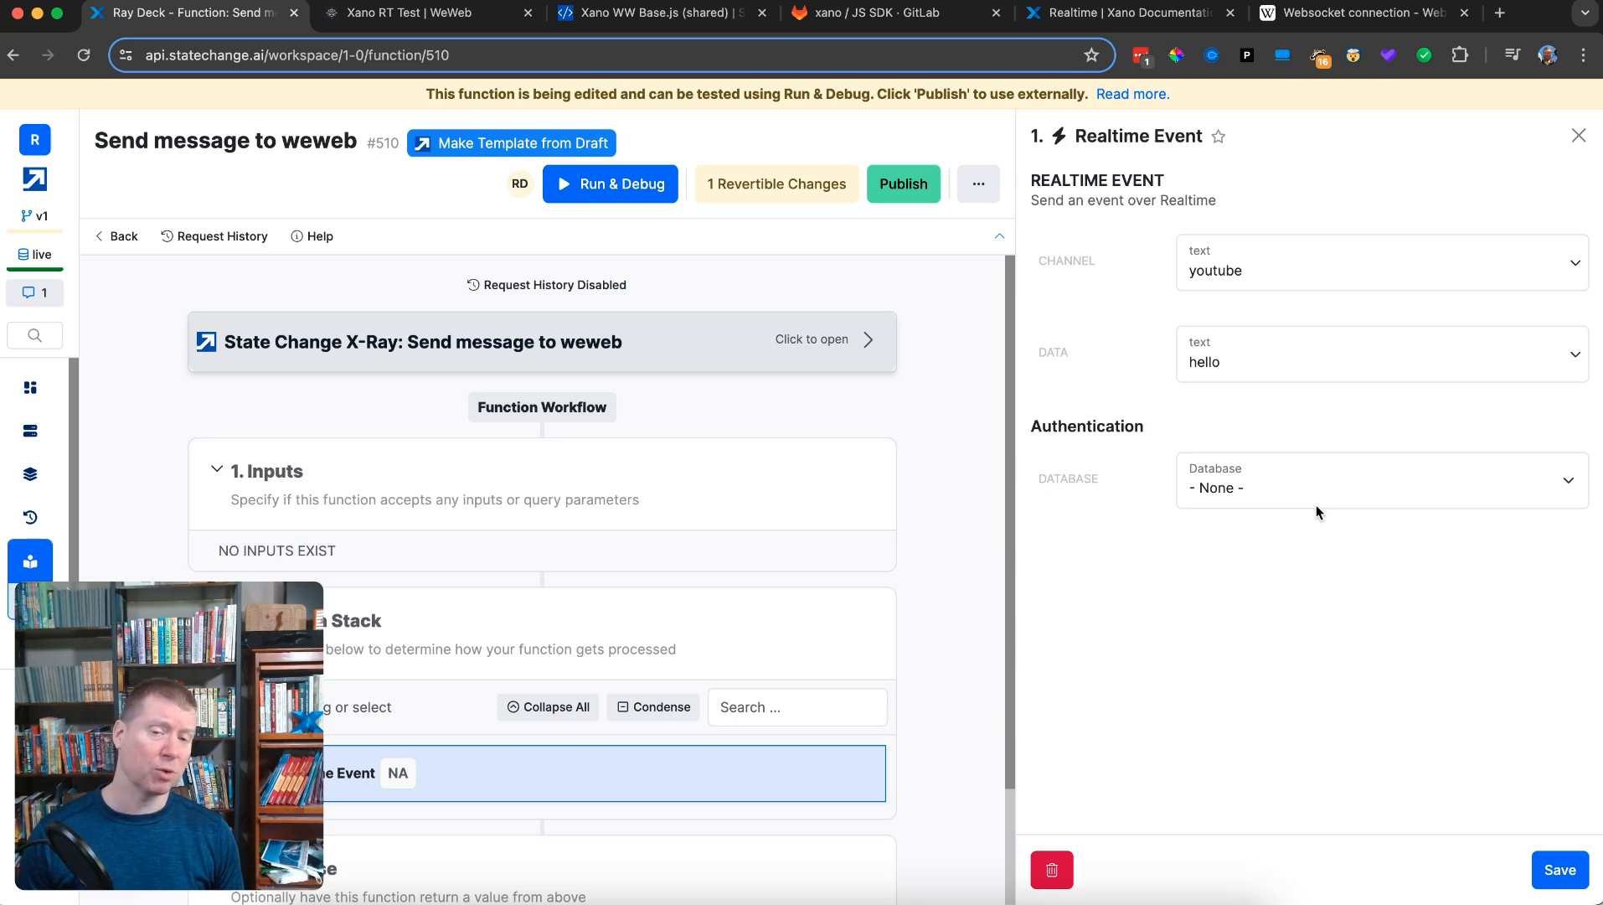
left_click(1317, 262)
left_click(1330, 267)
type("/")
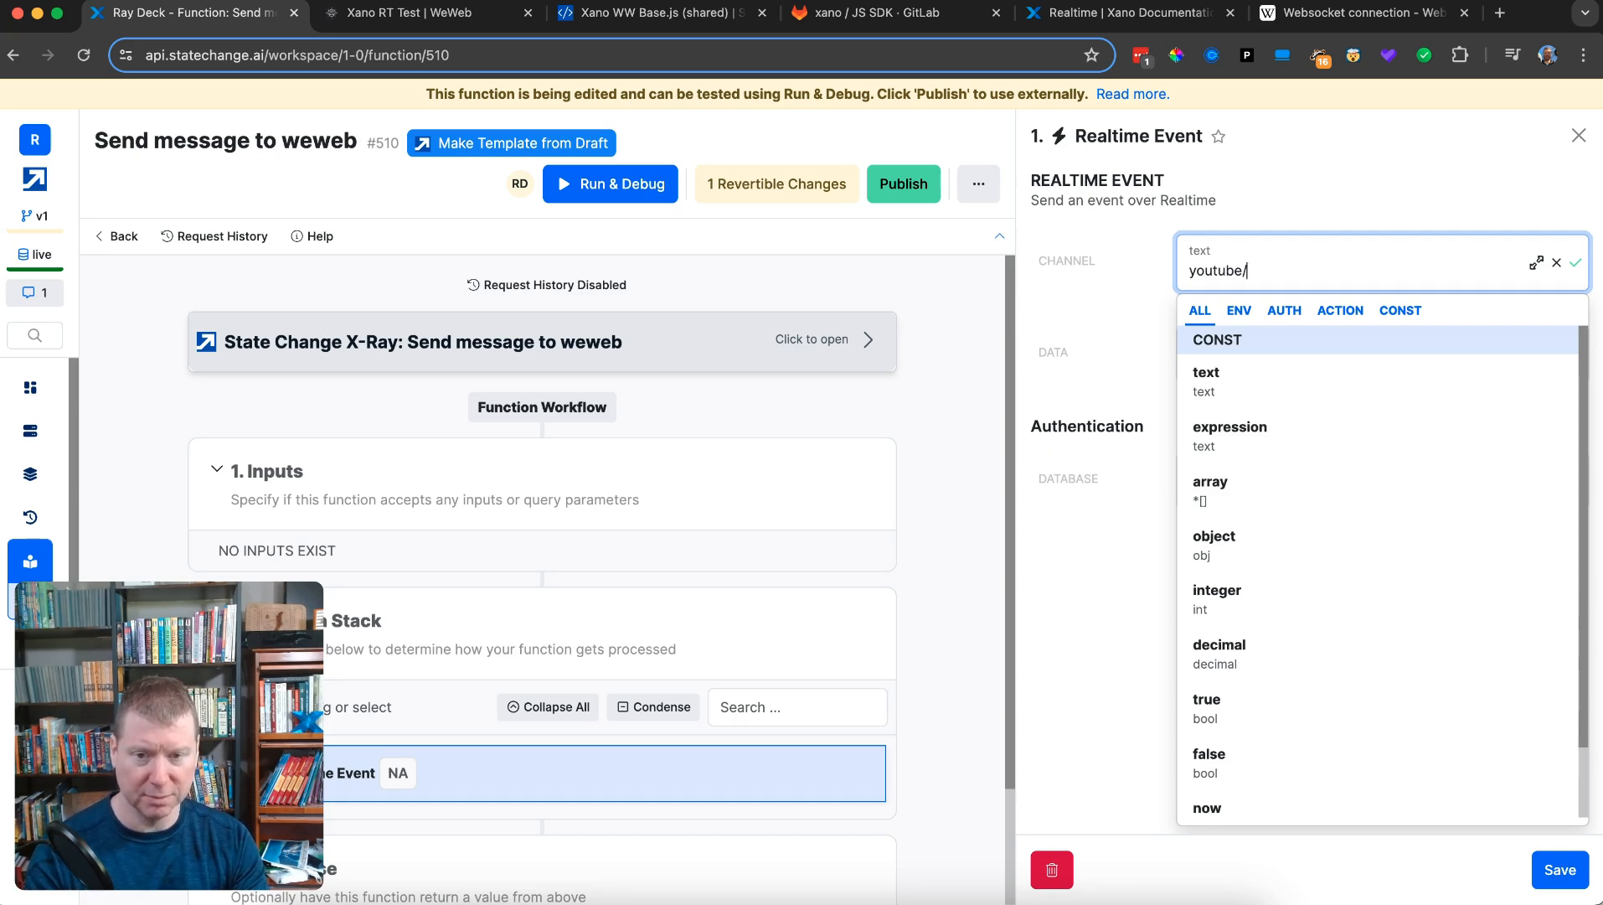
type("uuid")
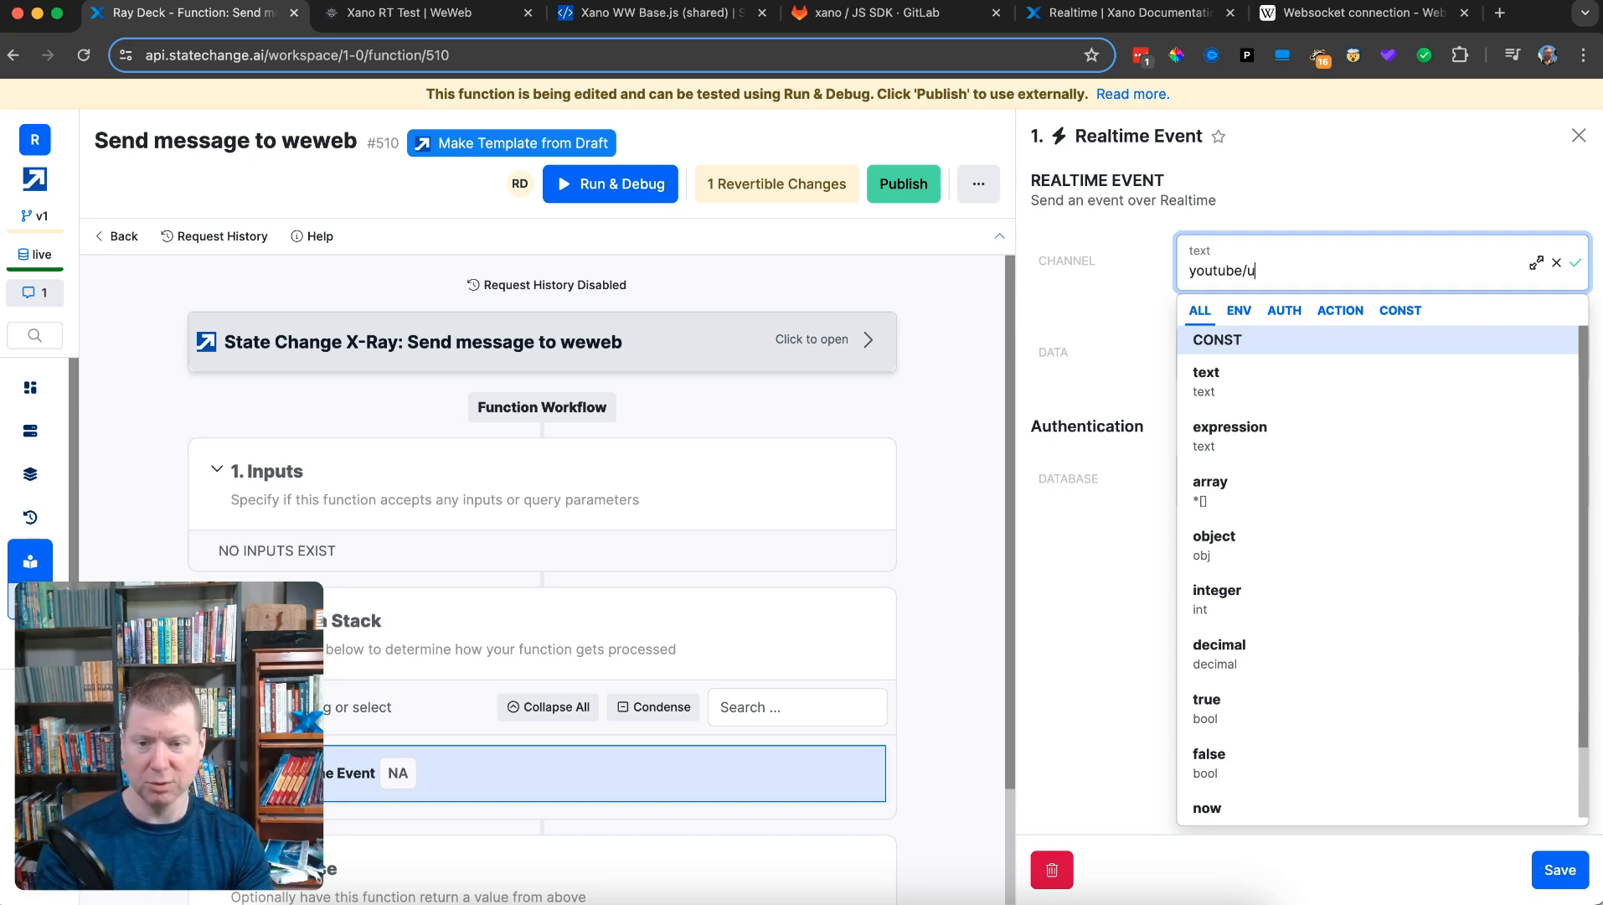
key("BackSpace")
key("BackSpace")
key("BackSpace")
key("BackSpace")
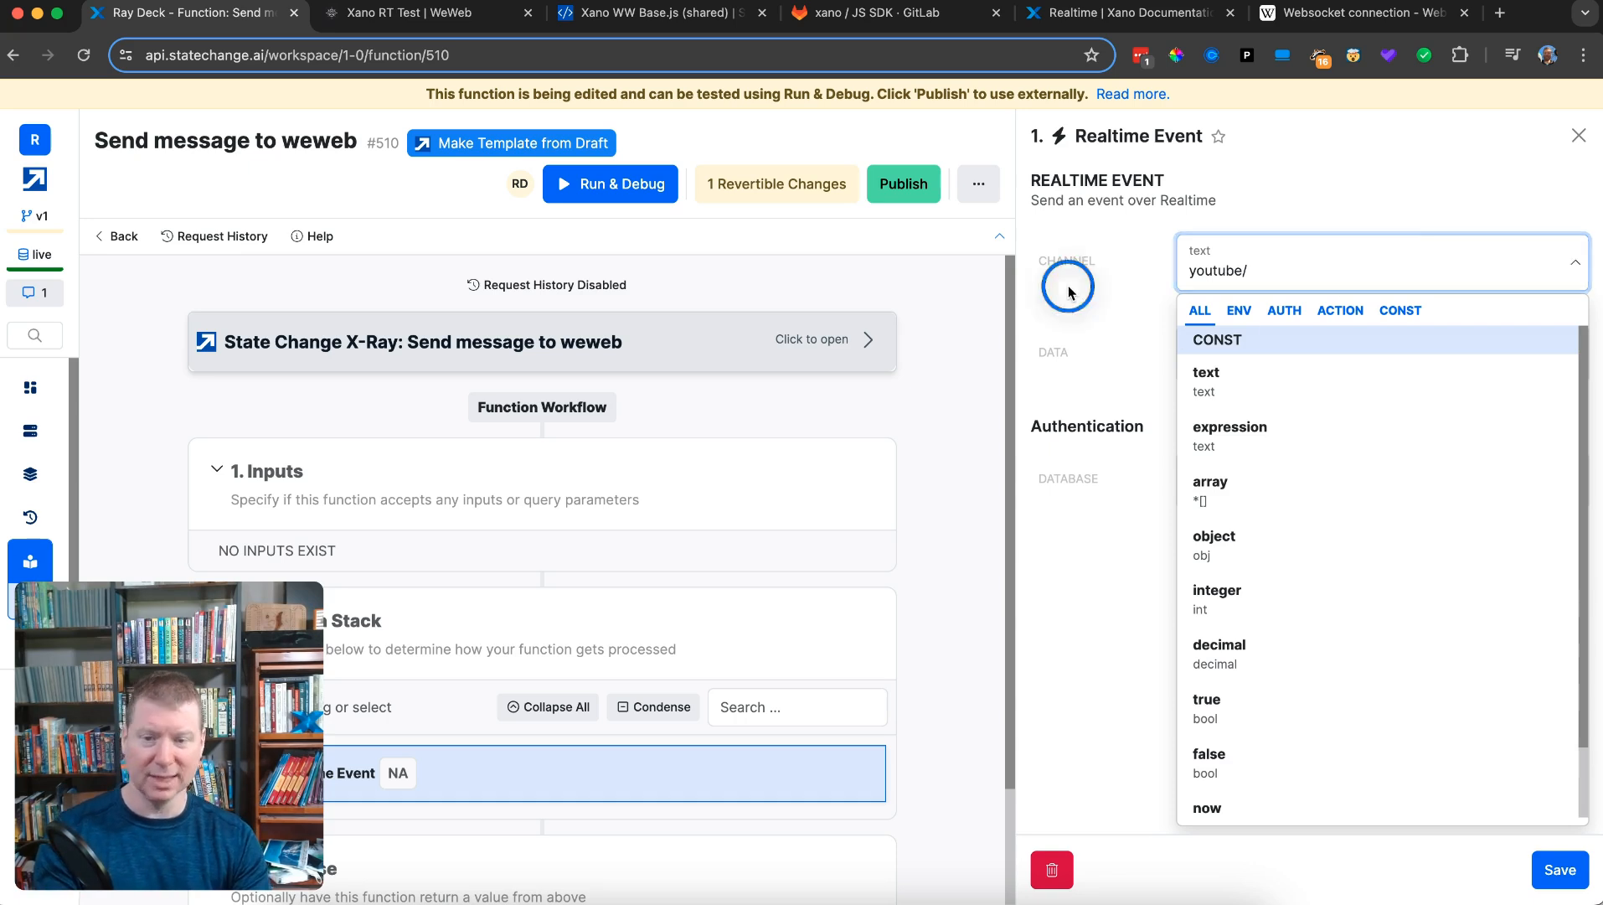
left_click(1069, 292)
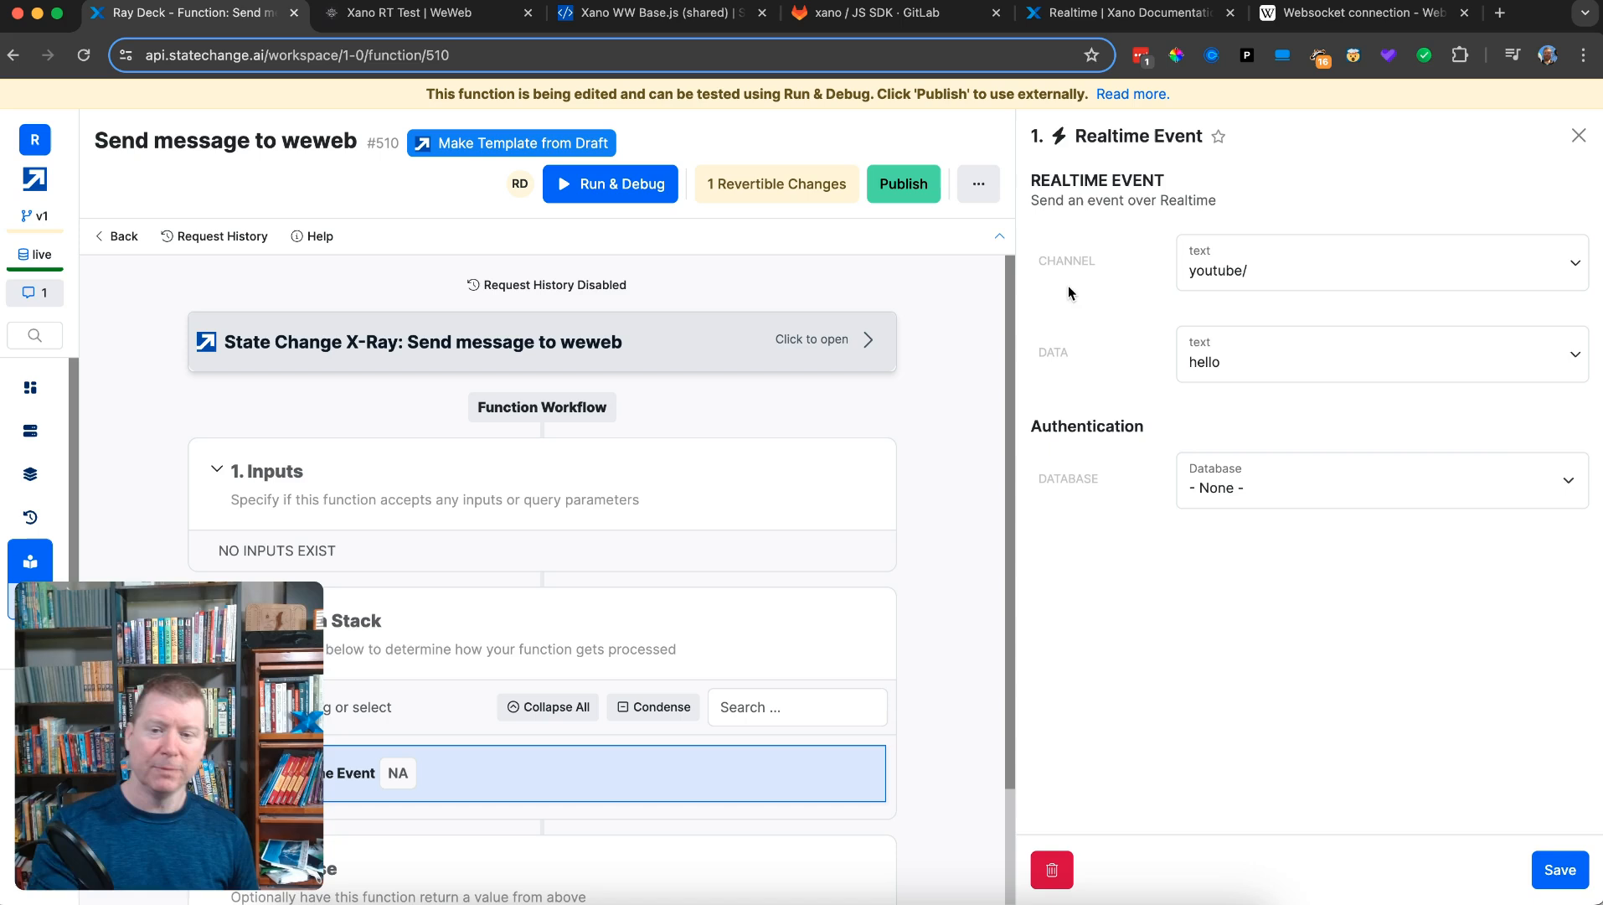
- Save the Realtime Event and run the function with relevant drafts included
mouse_move(1249, 358)
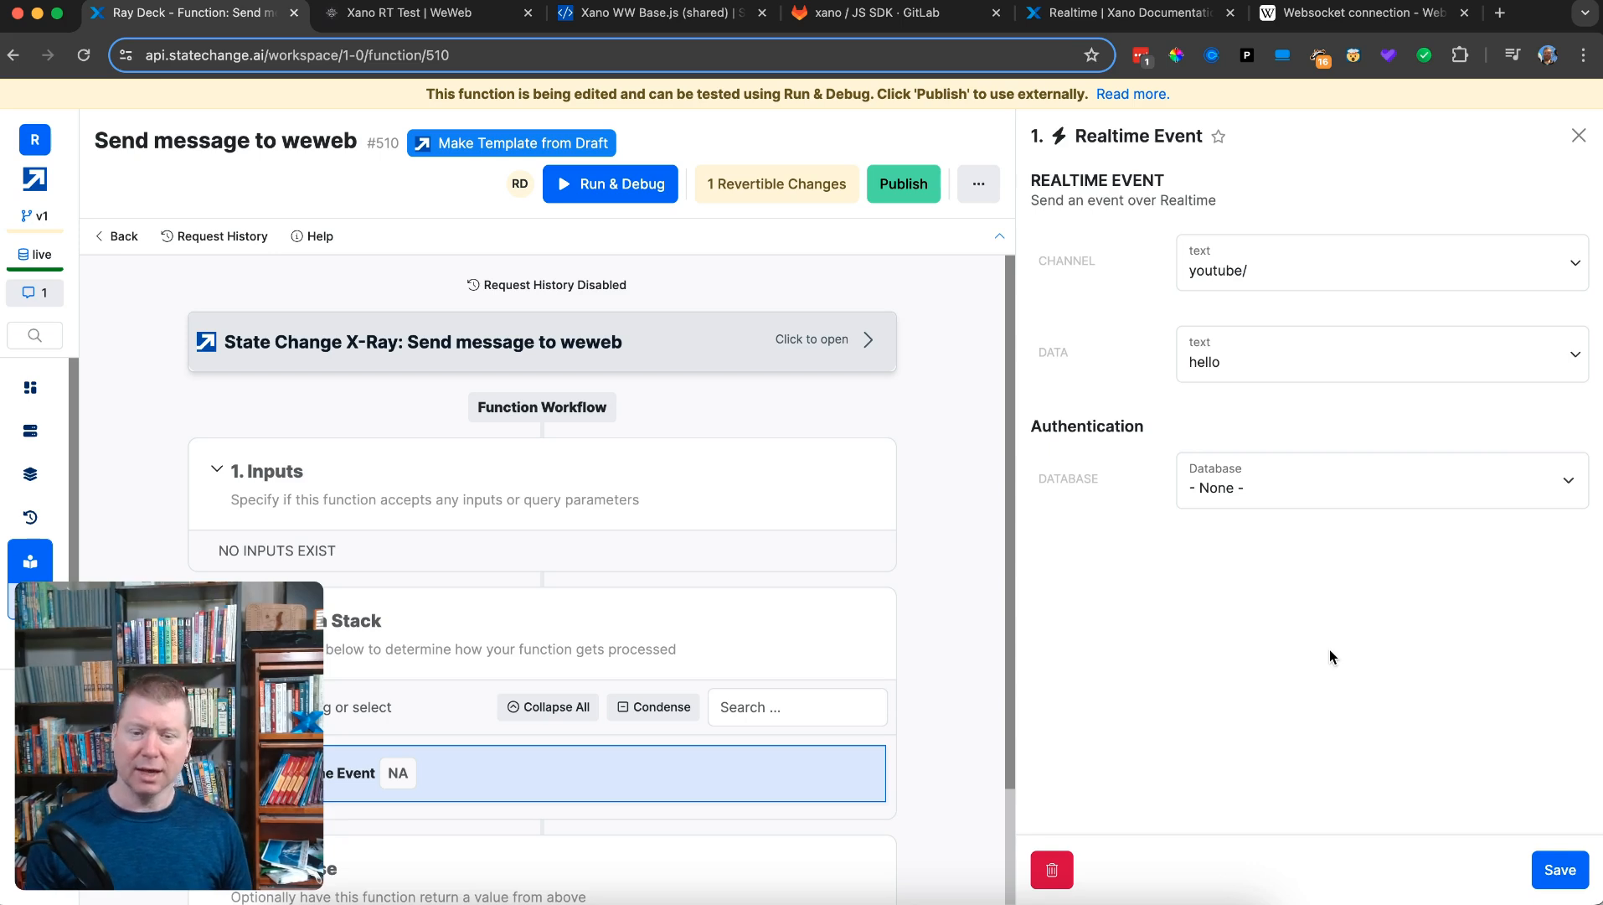
left_click(1560, 870)
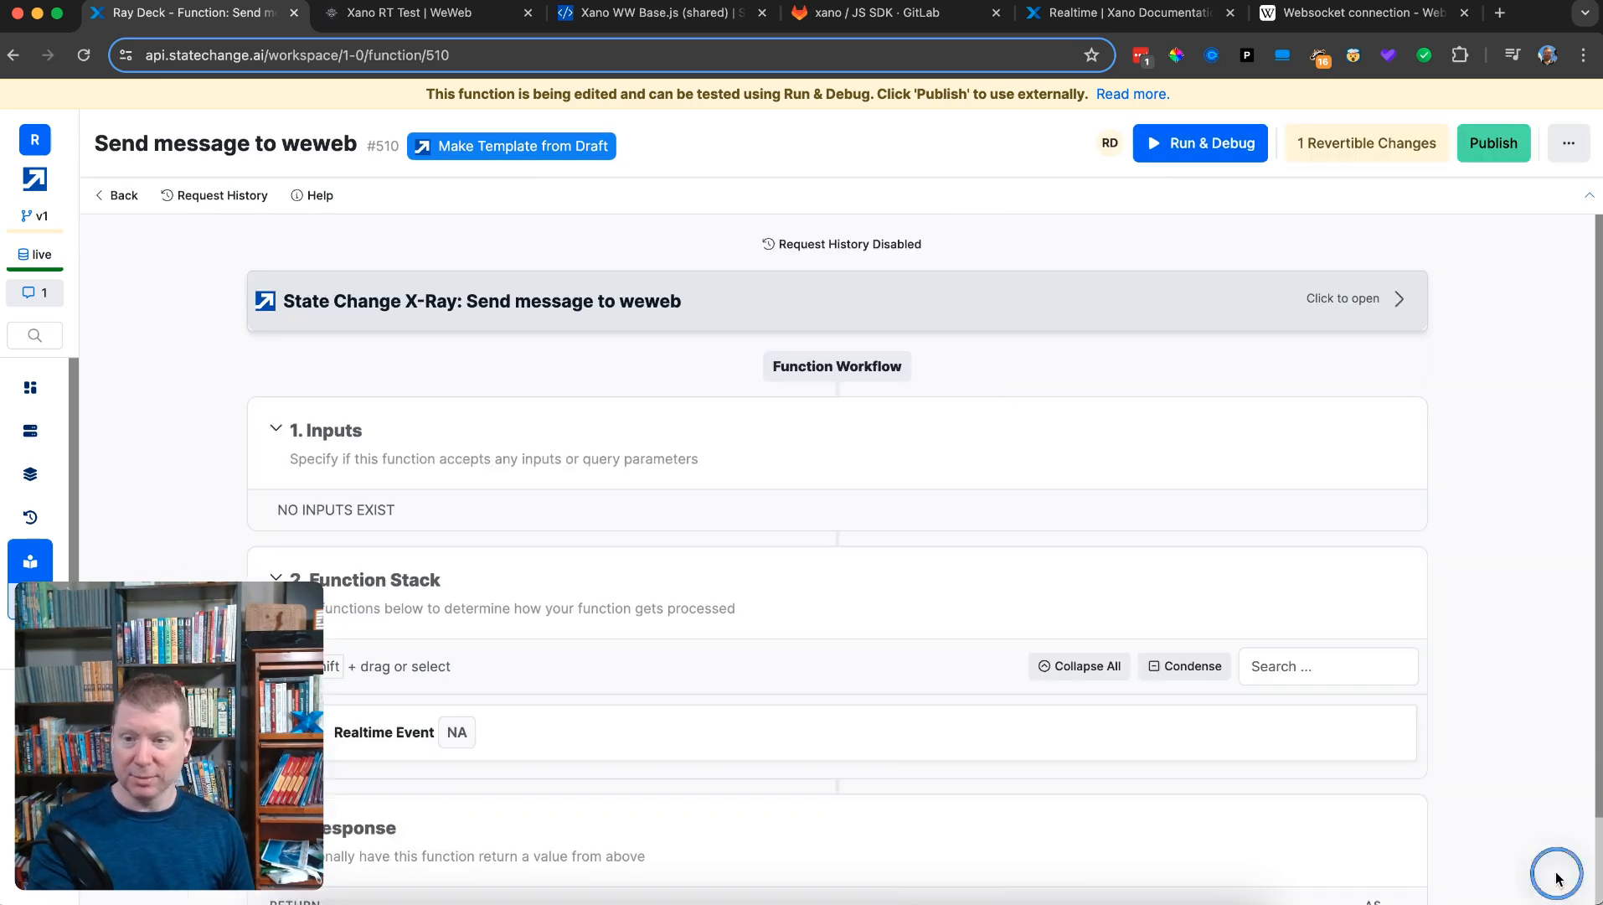
left_click(1199, 134)
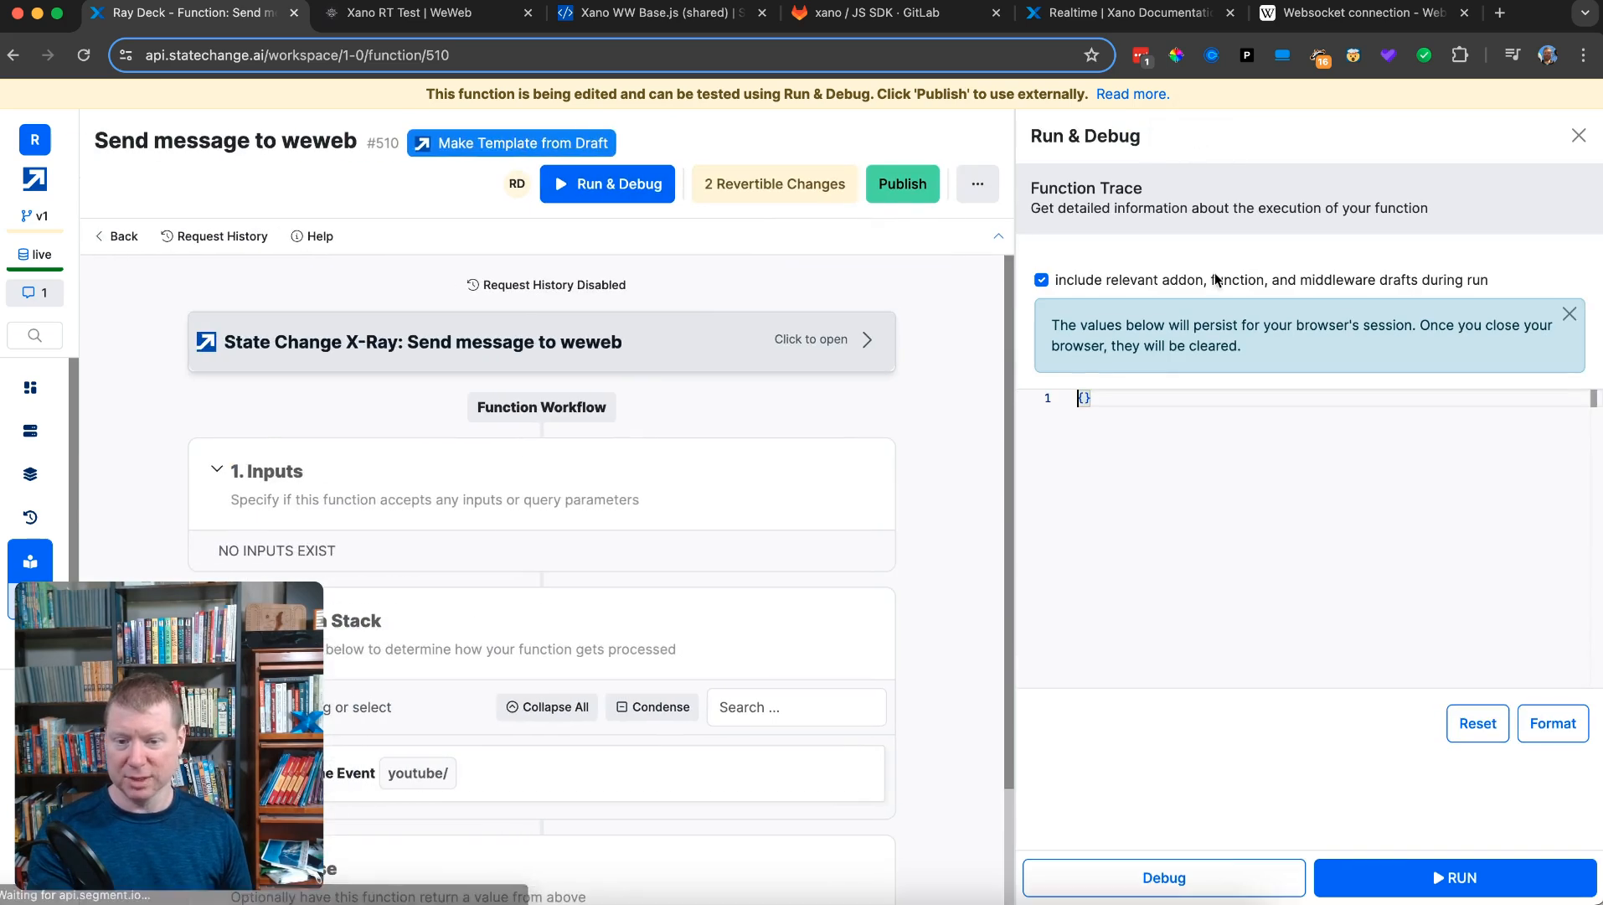
left_click(1414, 879)
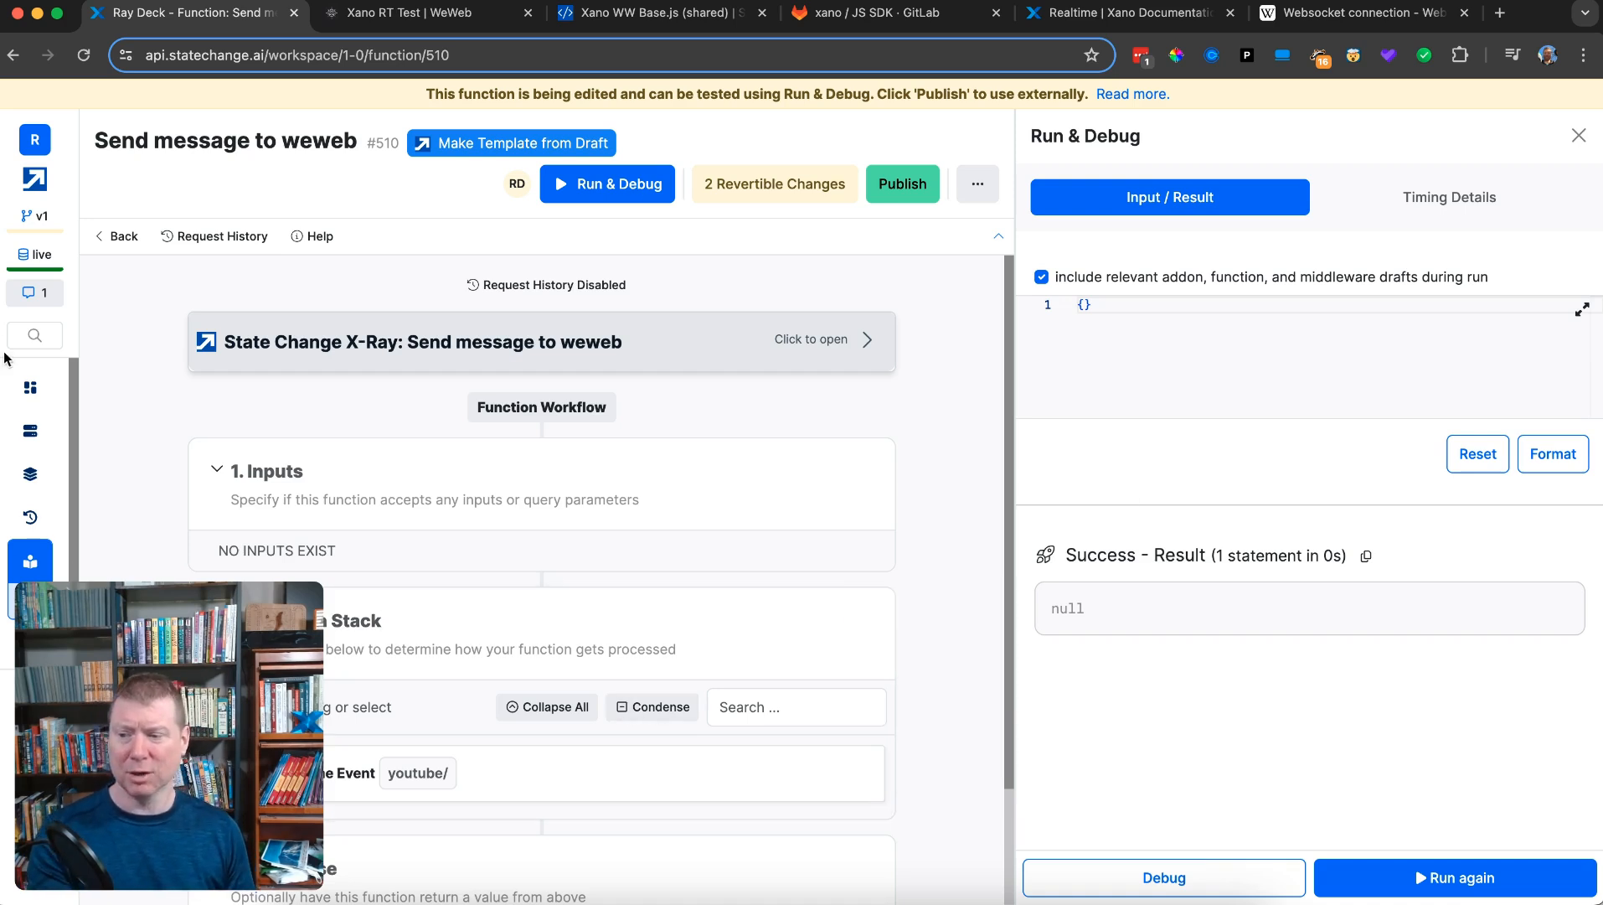
- Enable Realtime for the workspace in its Realtime Settings
left_click(30, 387)
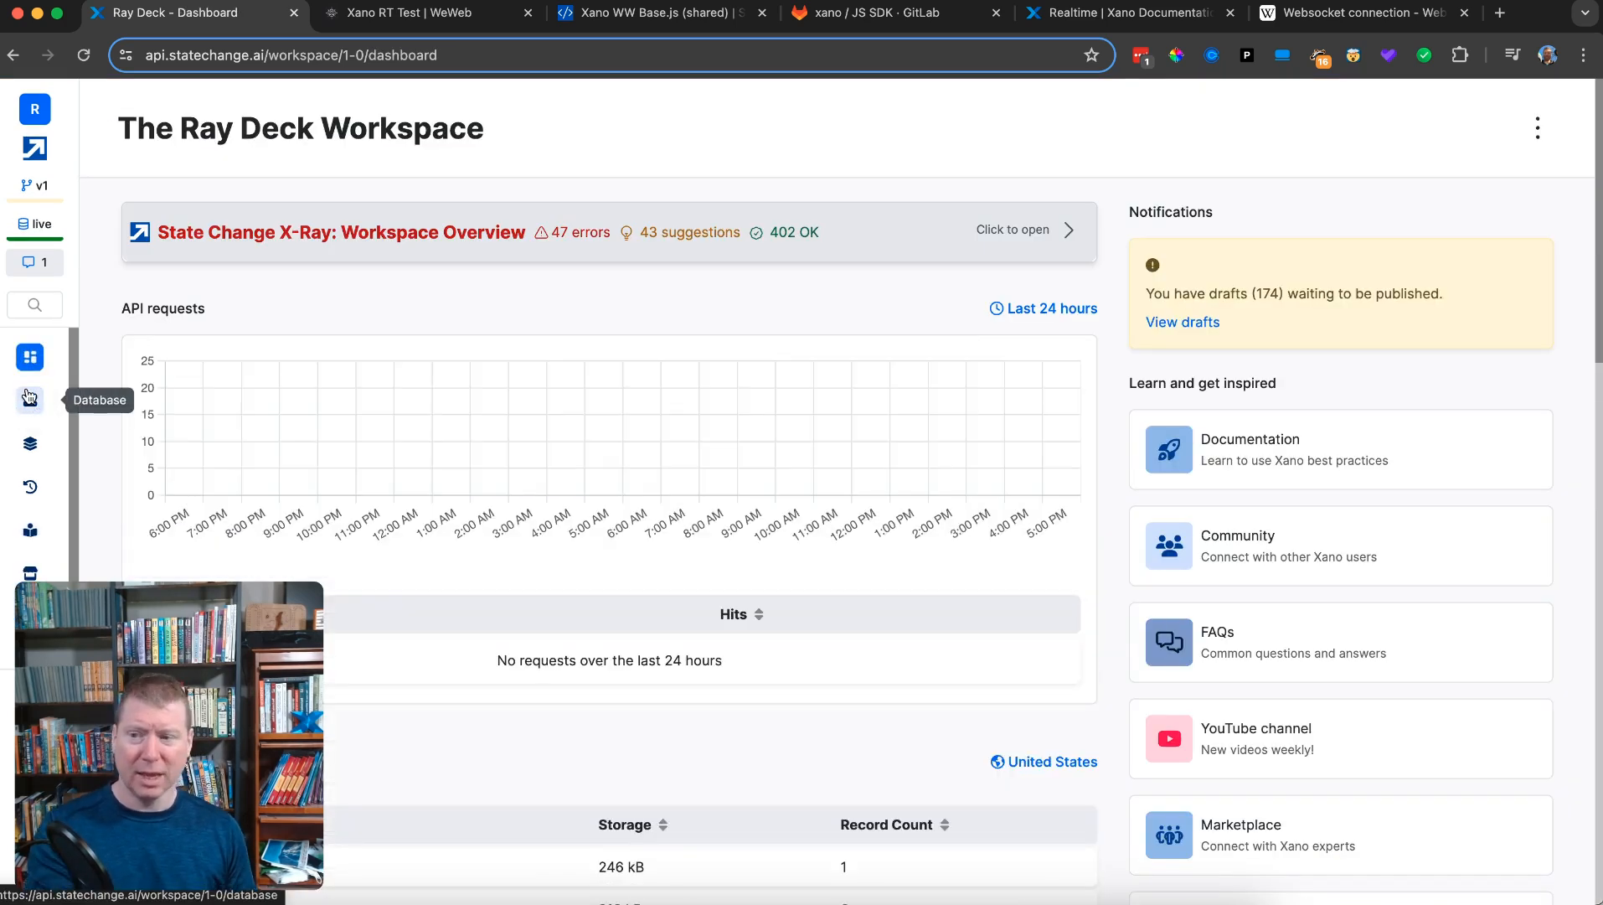
left_click(1536, 138)
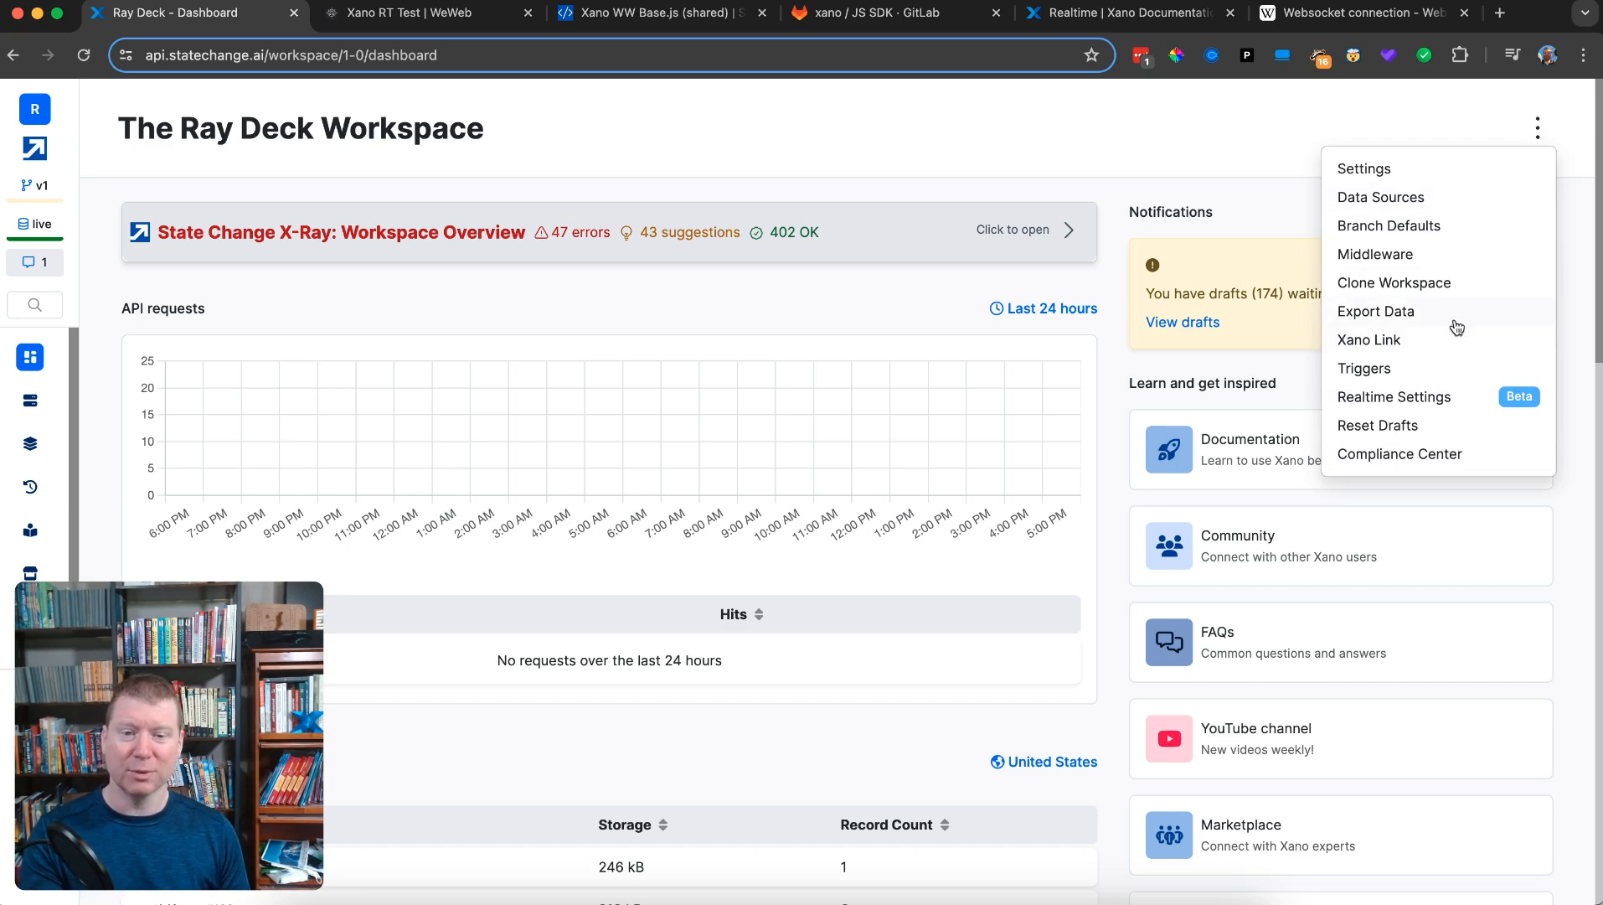
left_click(1398, 405)
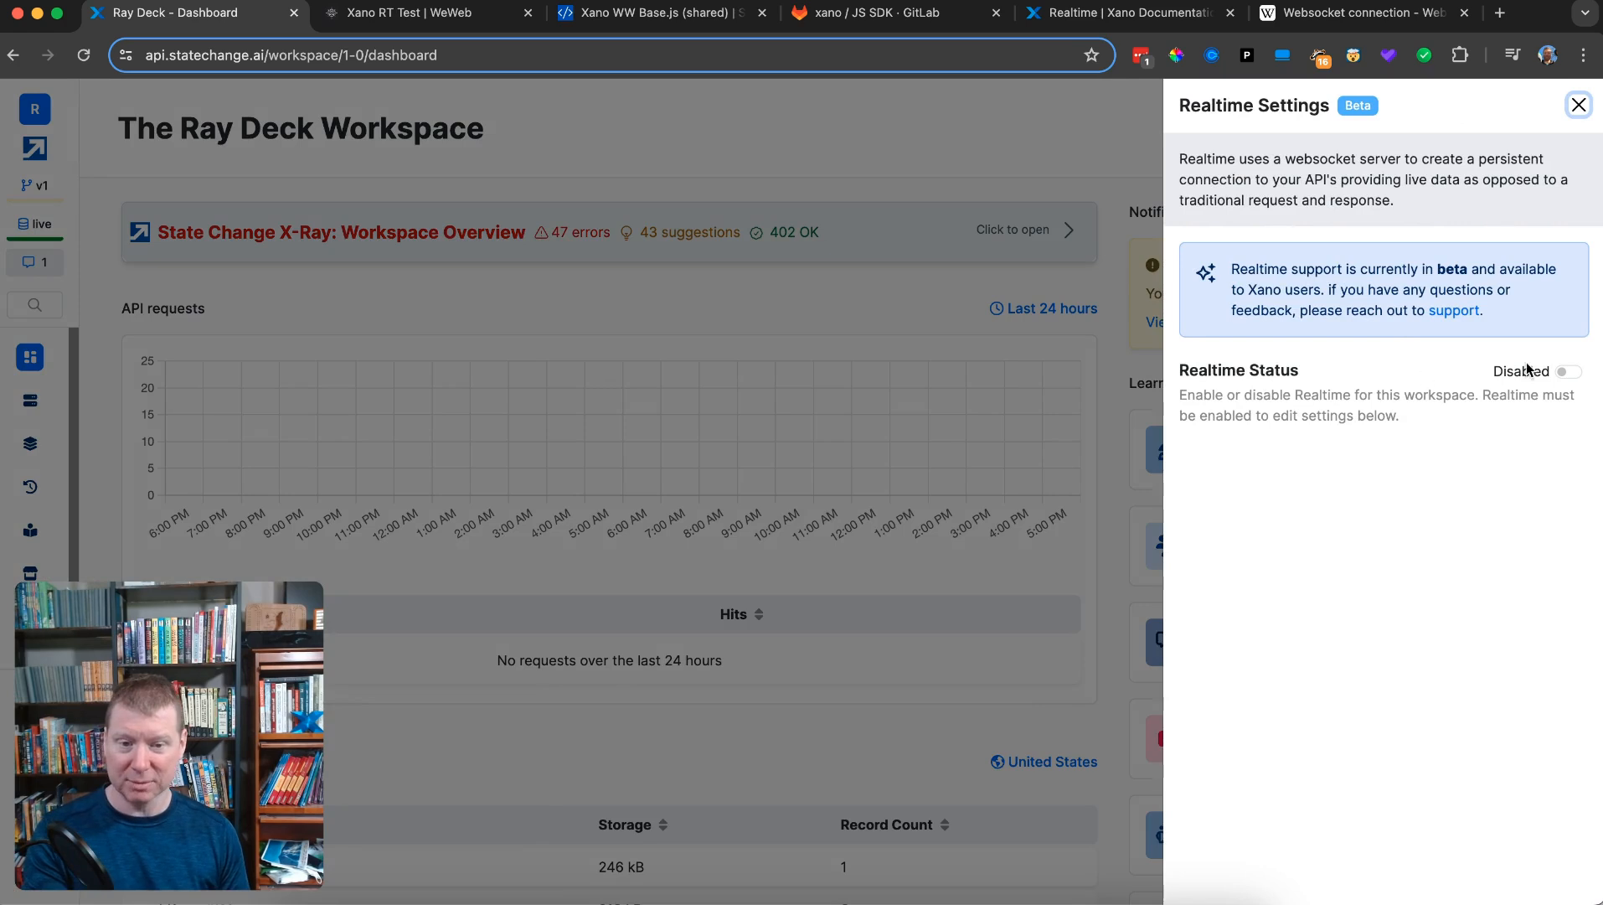
left_click(1572, 376)
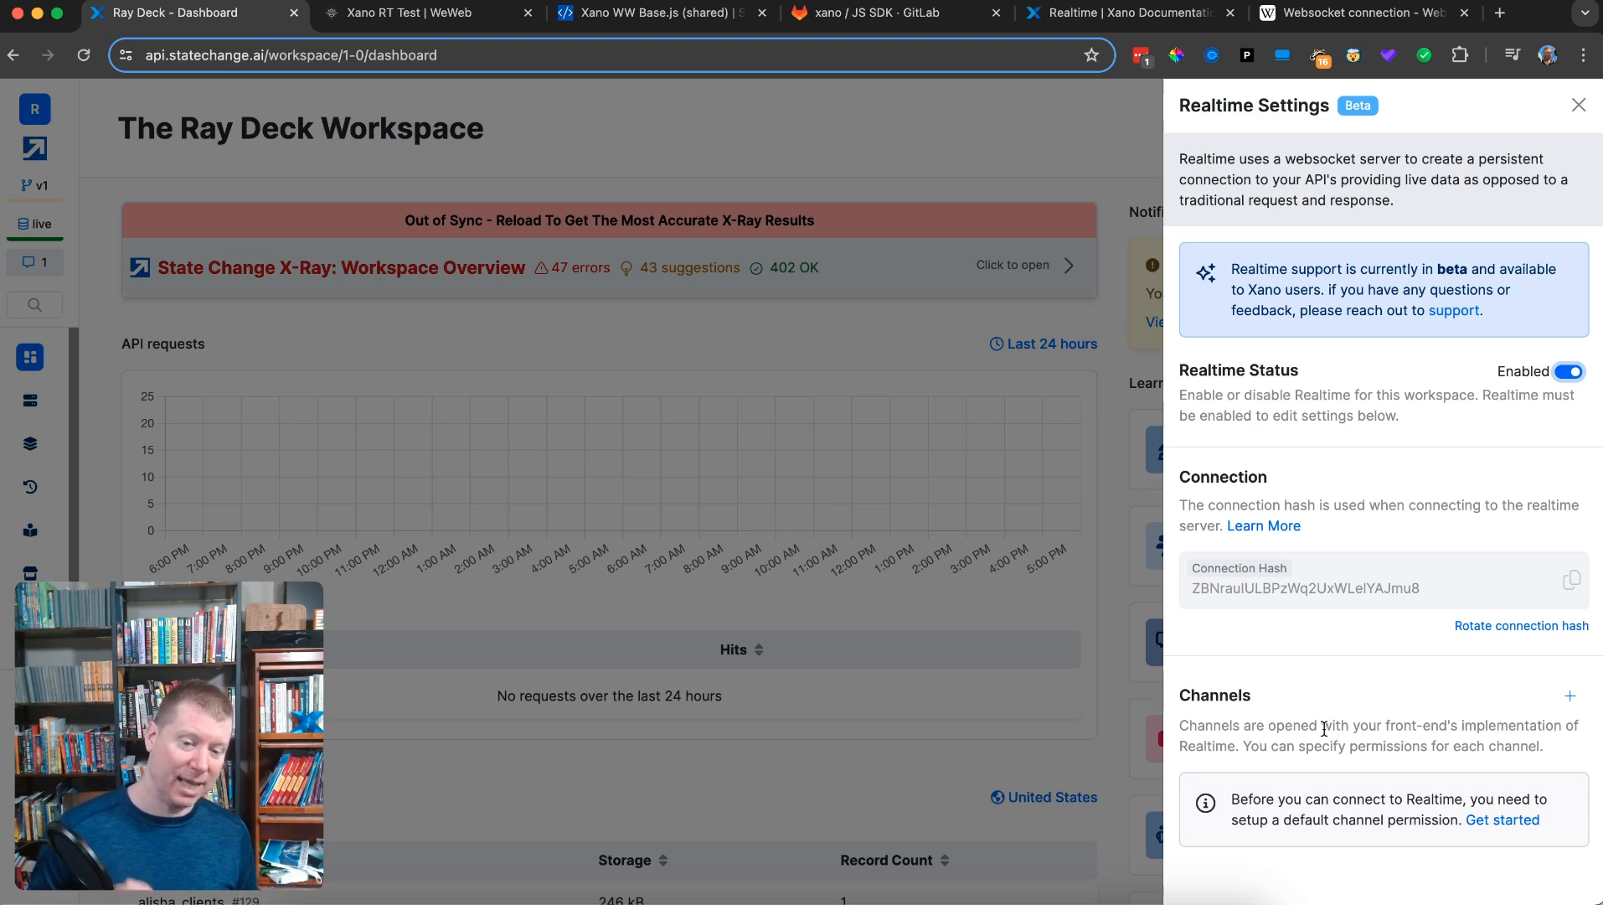
- Start a new Realtime channel named "youtube" with nested channels enabled
left_click(1570, 696)
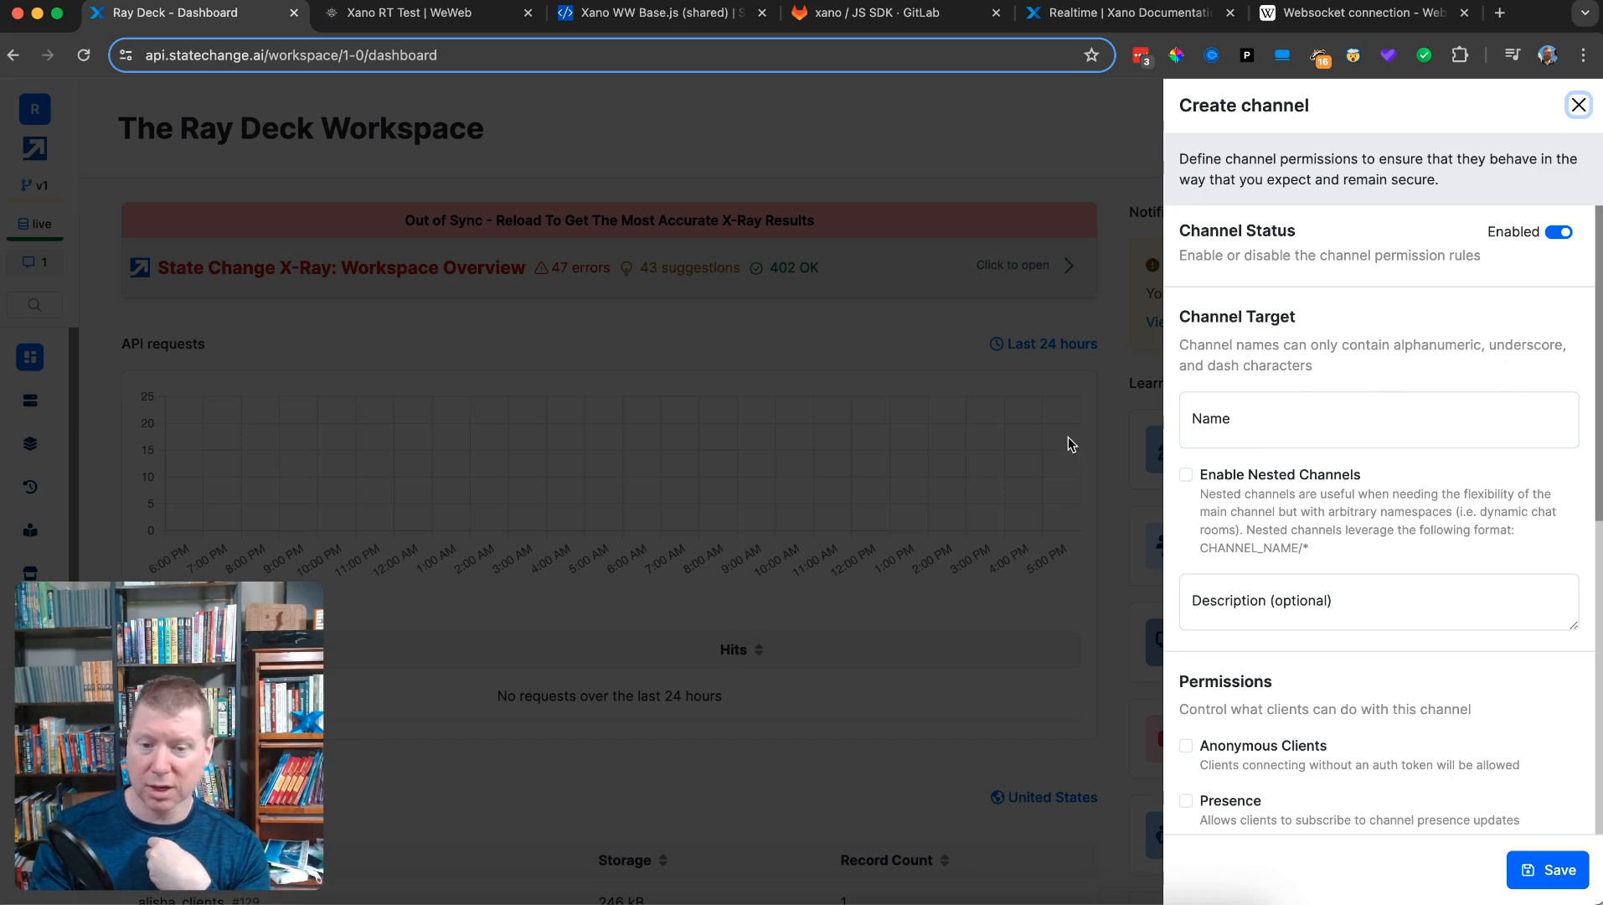
left_click(1290, 413)
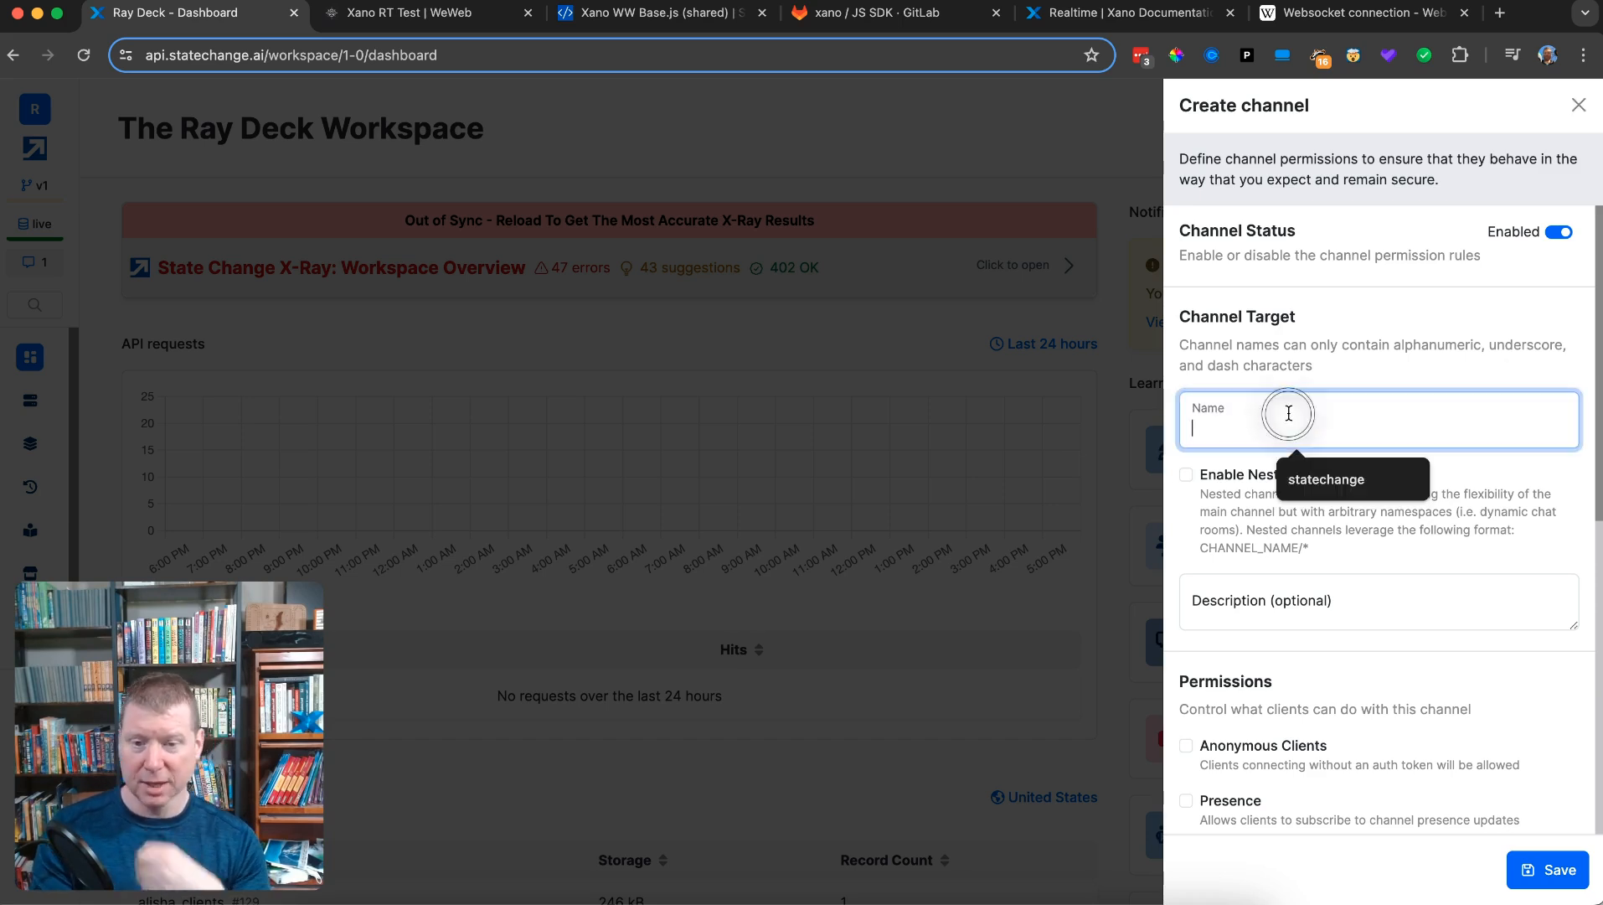
type("youtube")
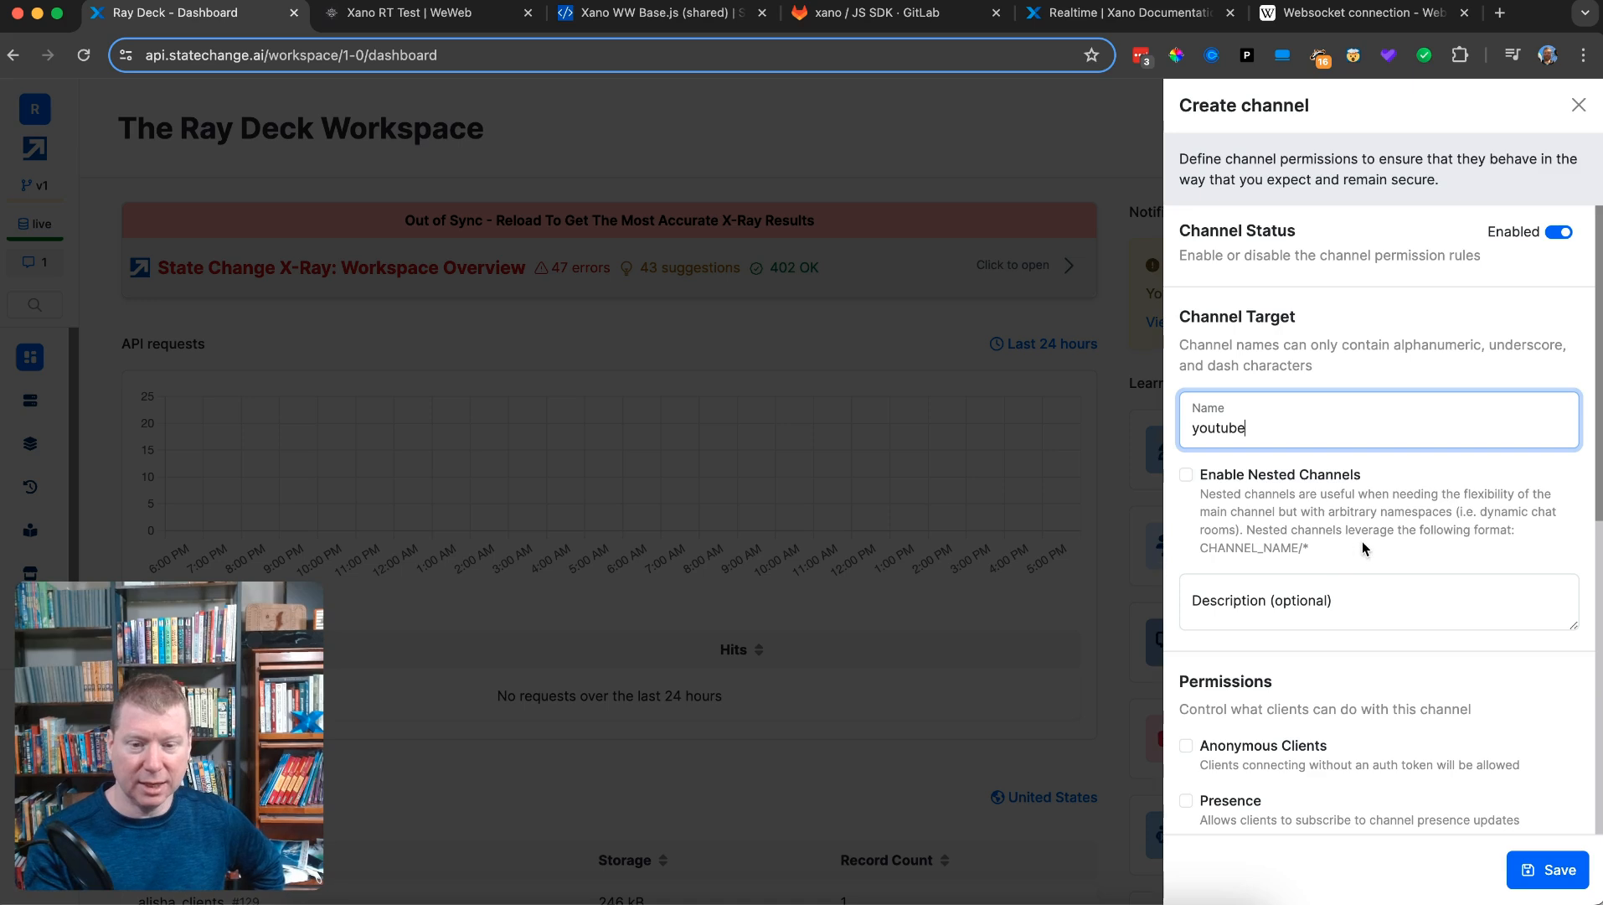
left_click(1188, 473)
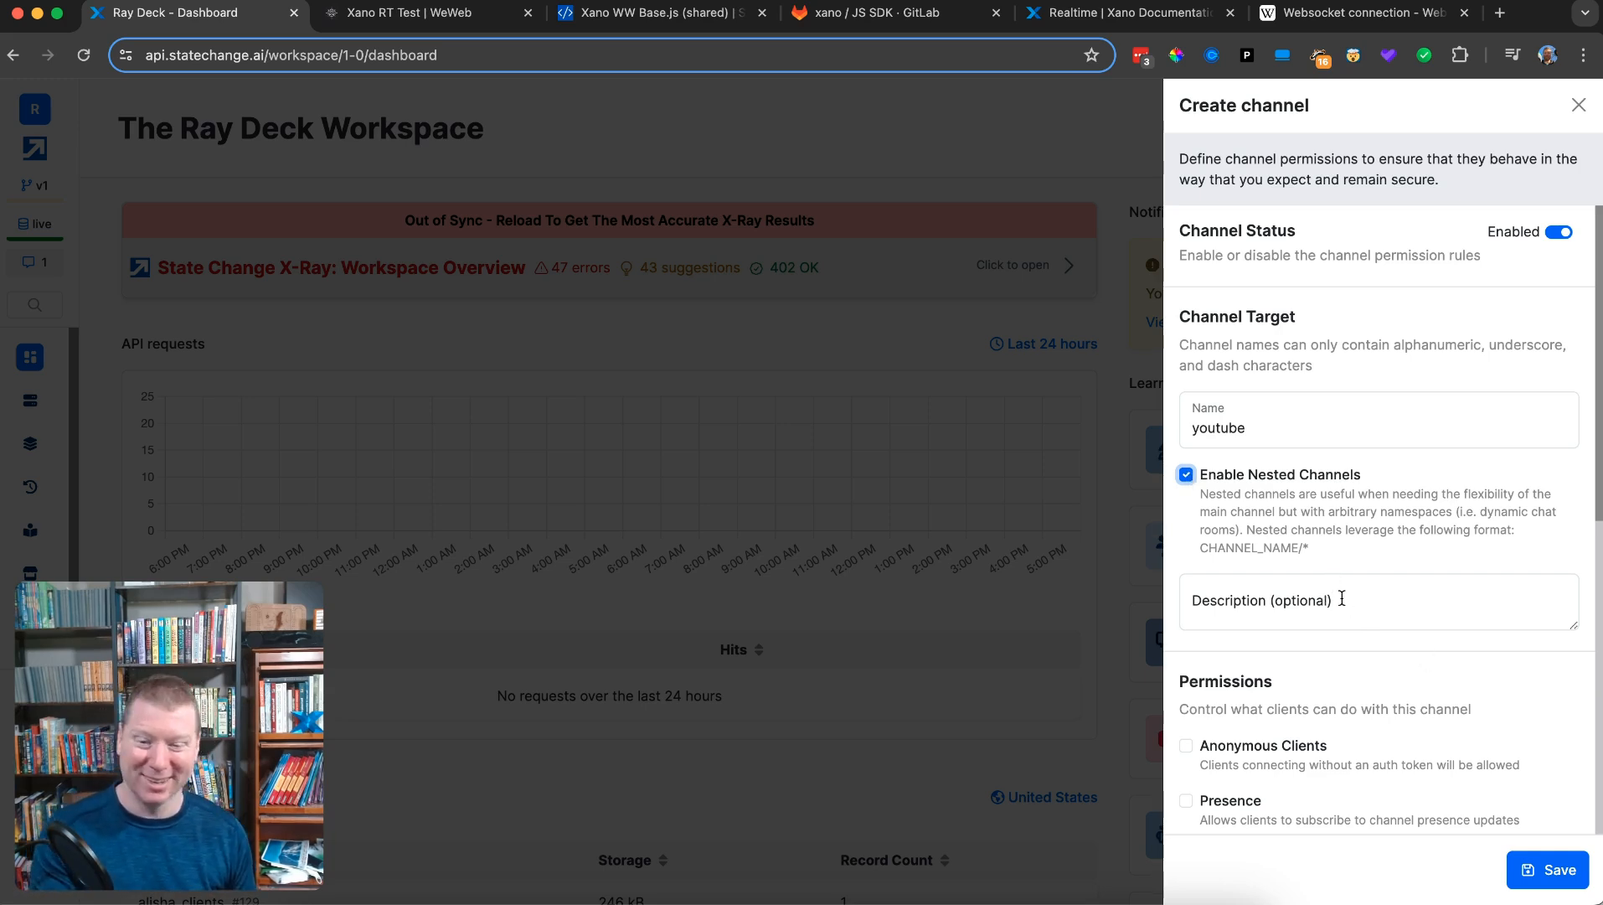
- Allow anonymous clients in the new channel's permissions
scroll(1341, 596, "down", 3)
scroll(1340, 599, "down", 3)
scroll(1339, 602, "up", 1)
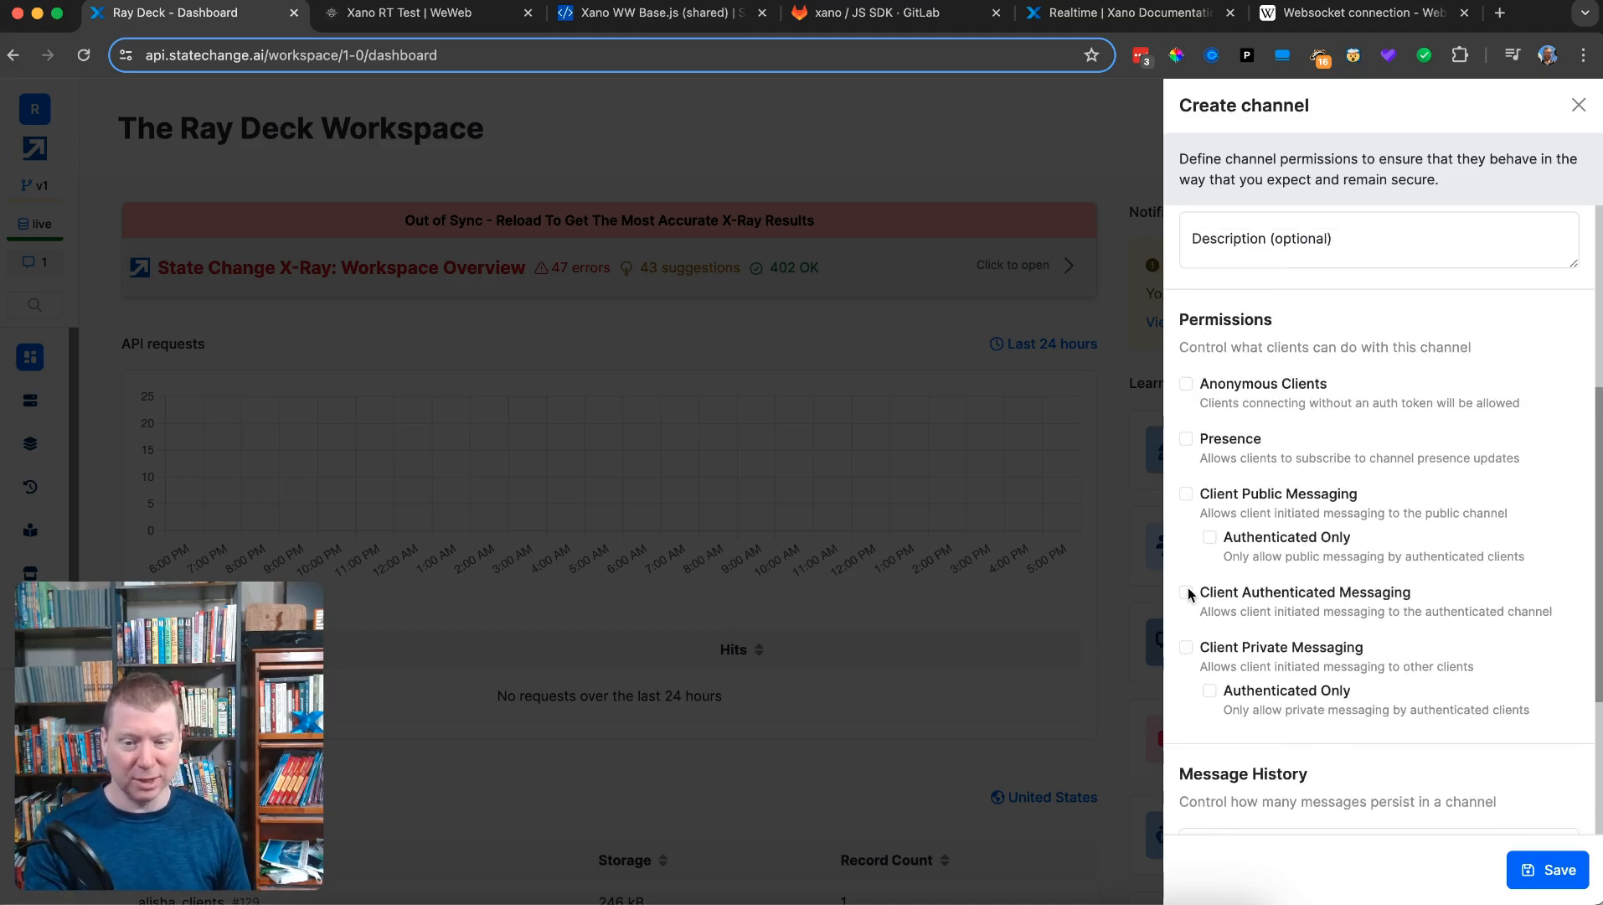
left_click(1187, 385)
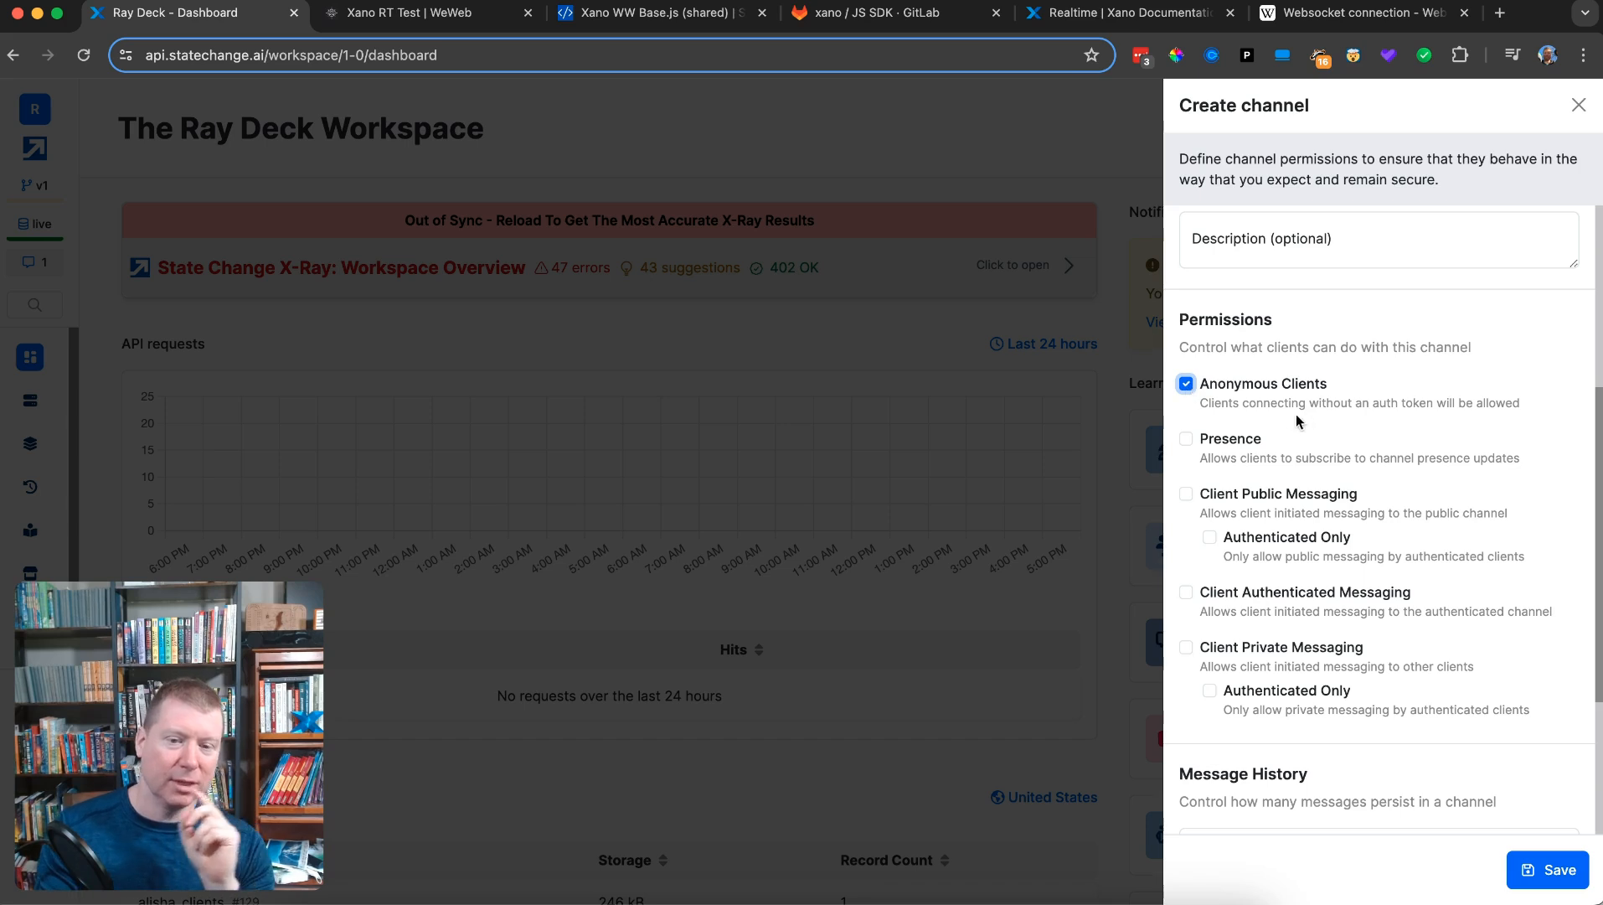
- Keep anonymous clients allowed and enable Presence in the new channel's permissions
left_click(1191, 386)
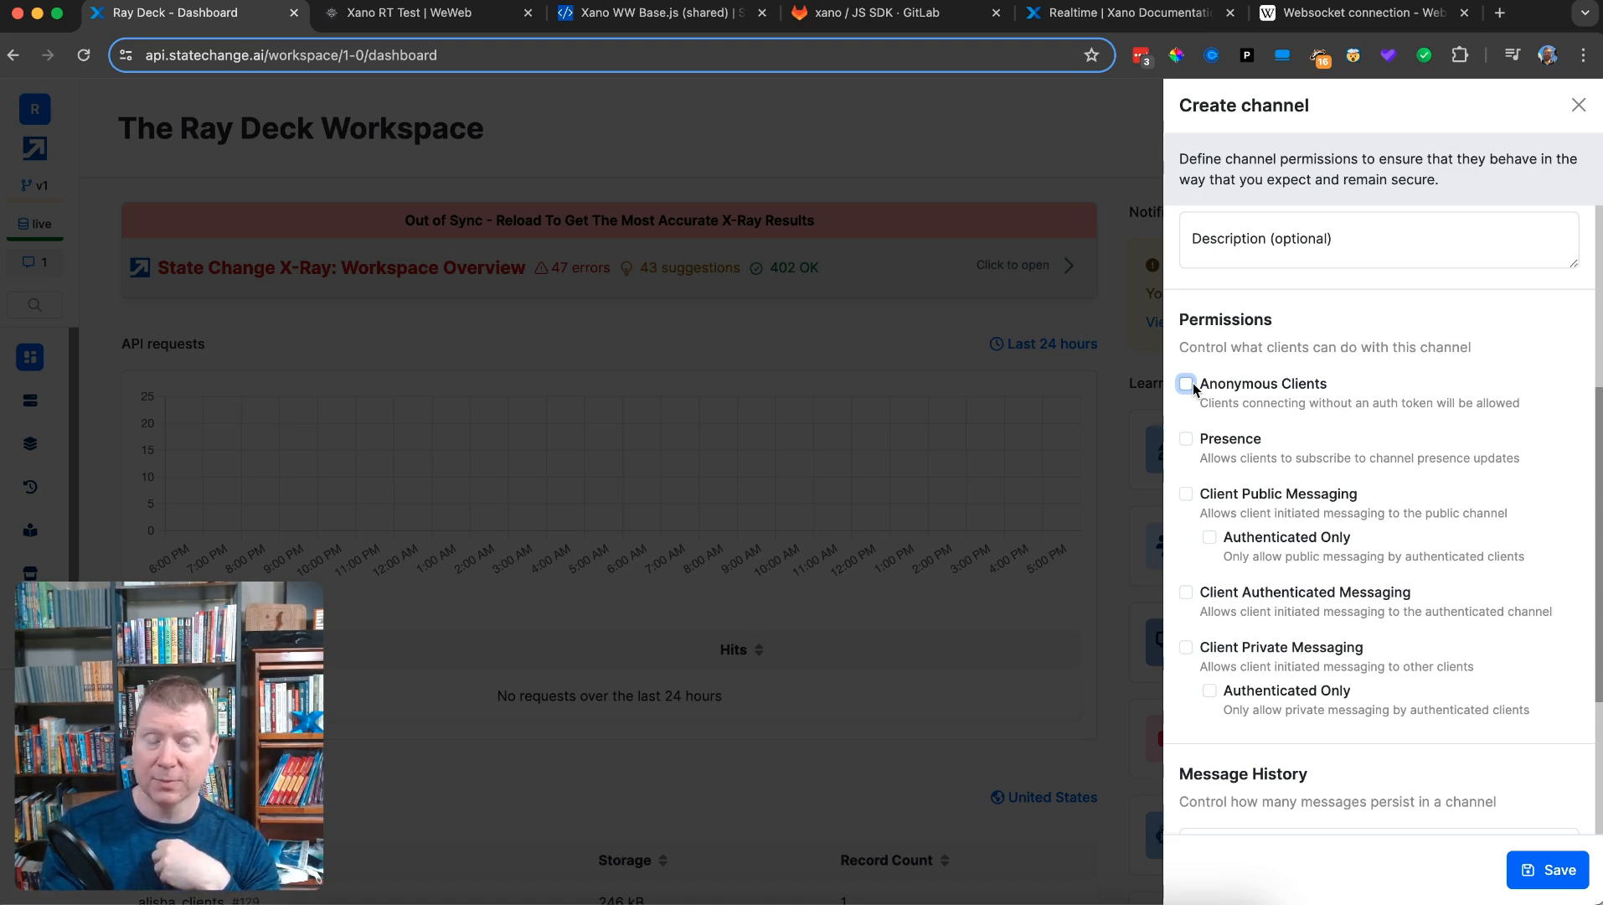
left_click(1186, 384)
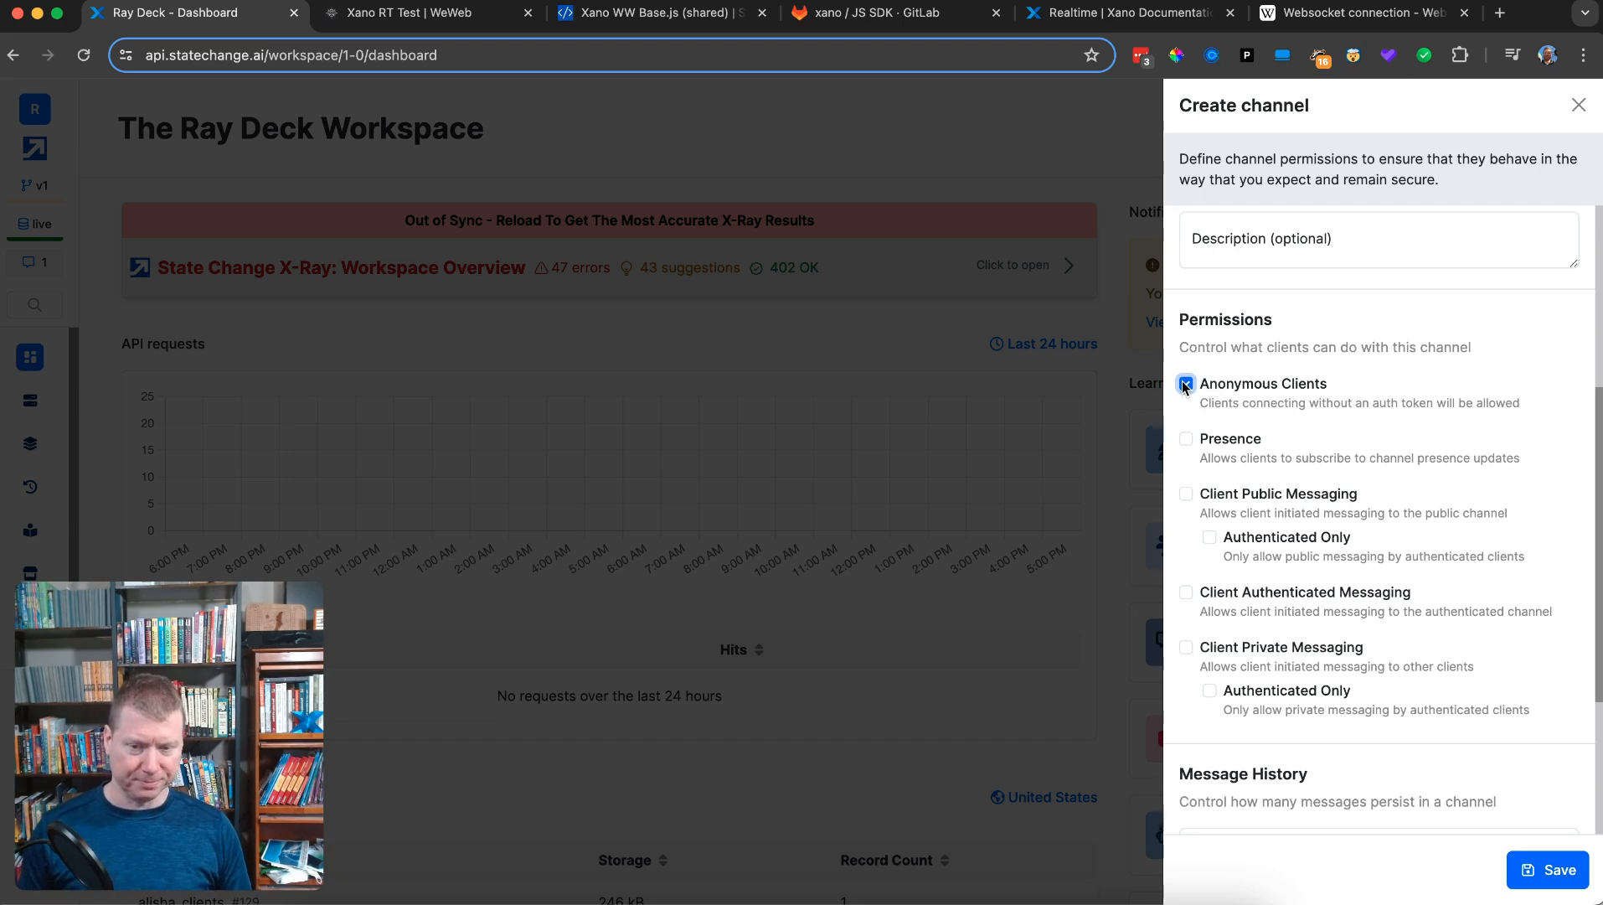
left_click(1187, 439)
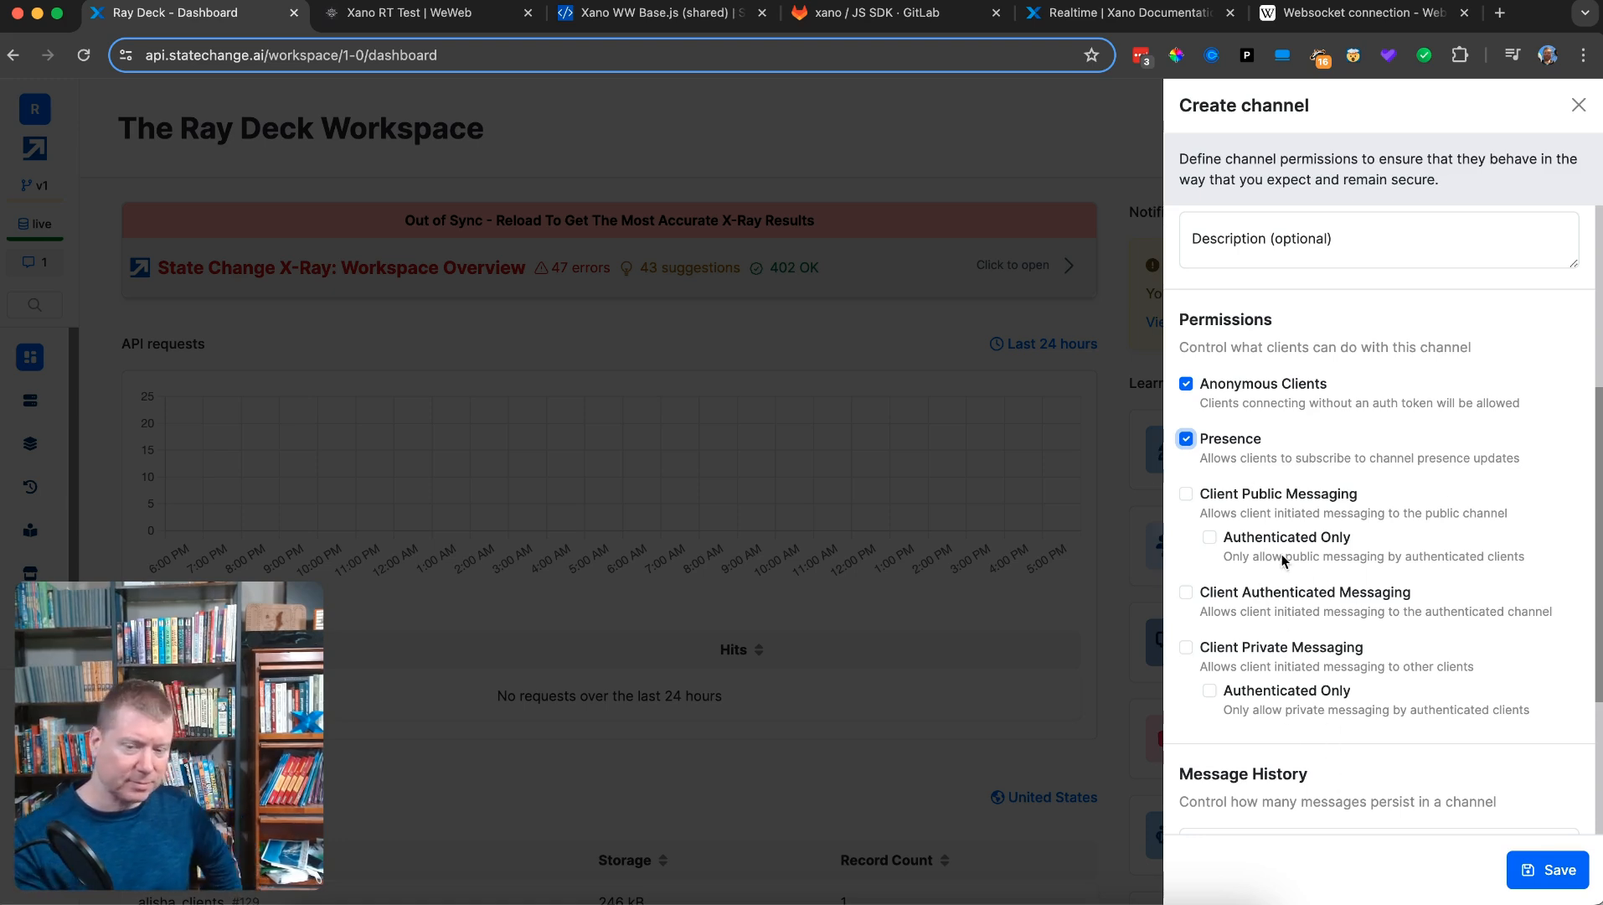
- Try Client Public Messaging with Authenticated Only plus Client Authenticated Messaging, and clear all three permissions again
left_click(1185, 496)
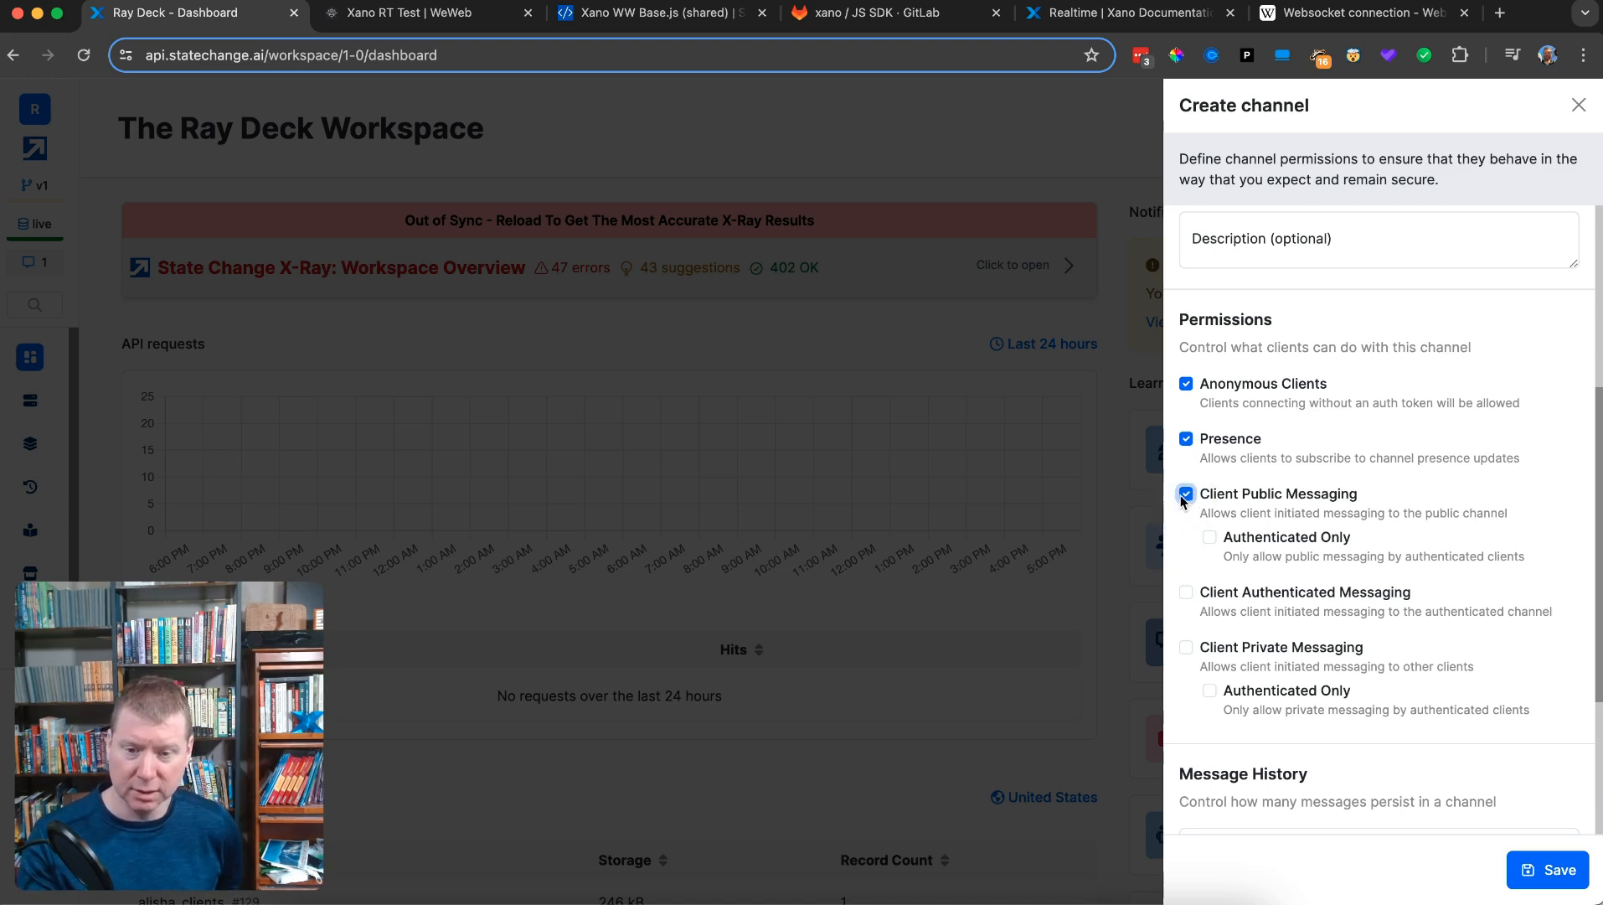
left_click(1211, 537)
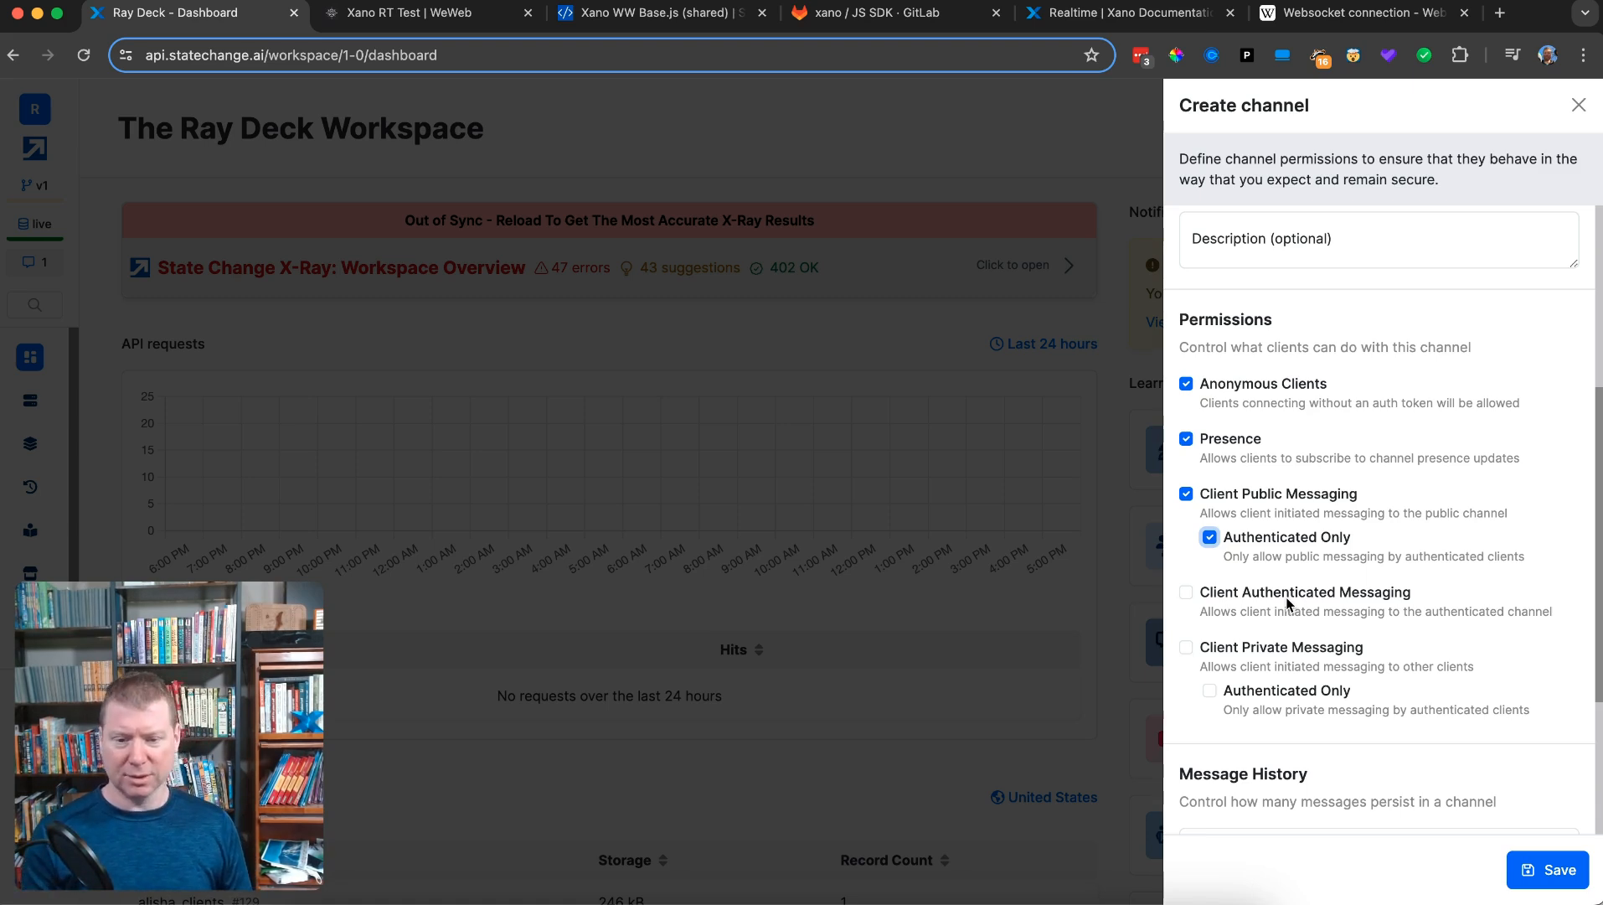
left_click(1188, 590)
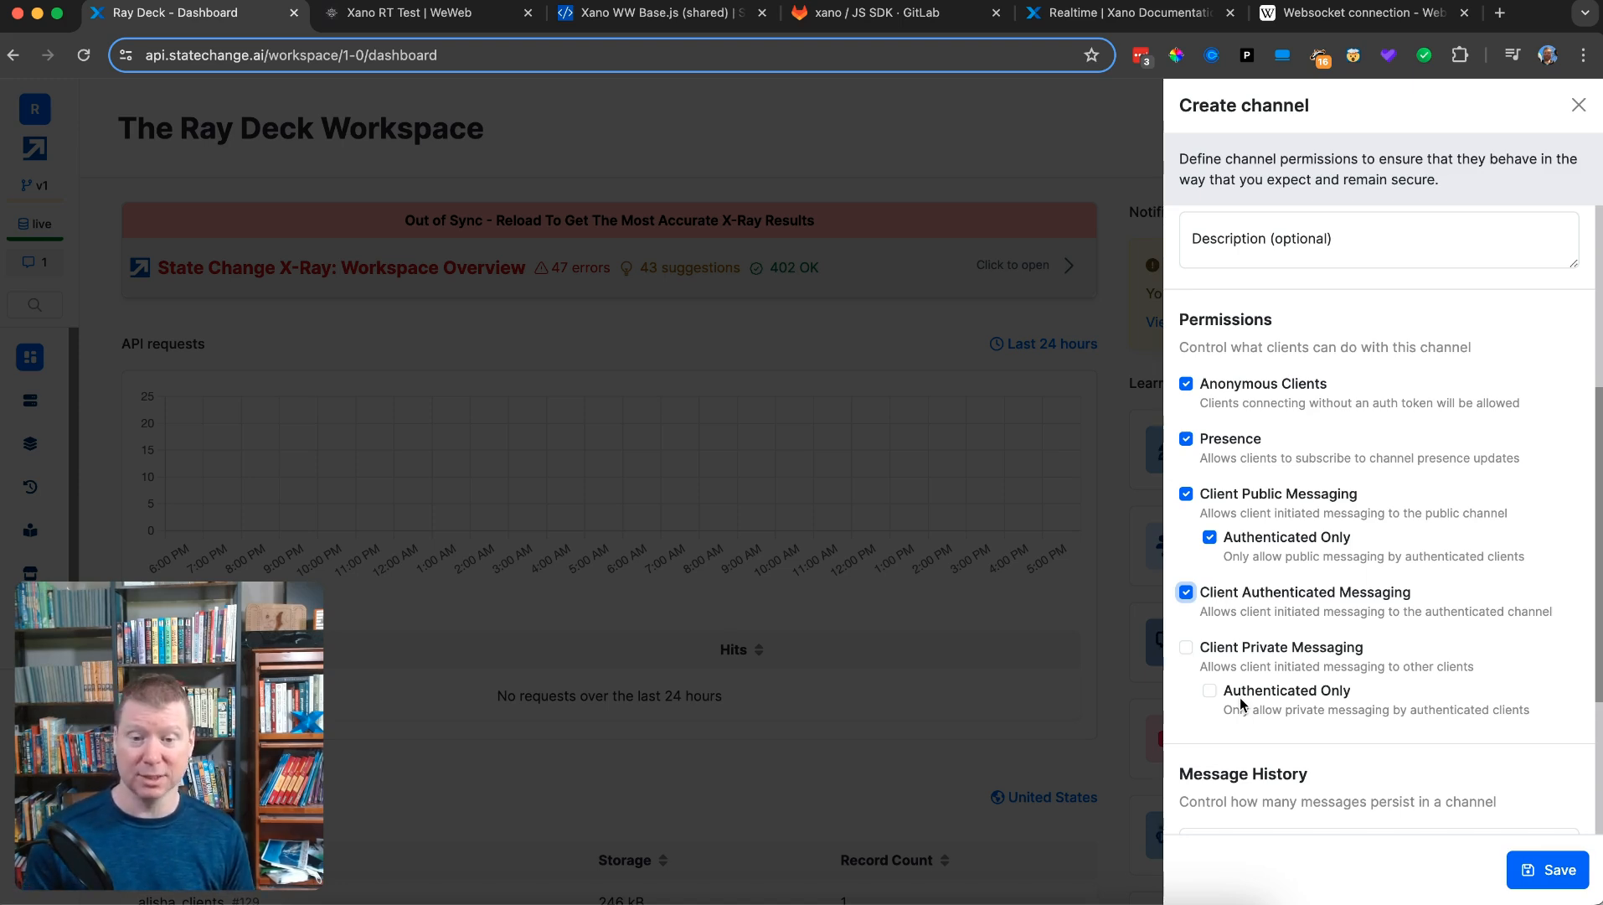
left_click(1186, 493)
left_click(1188, 595)
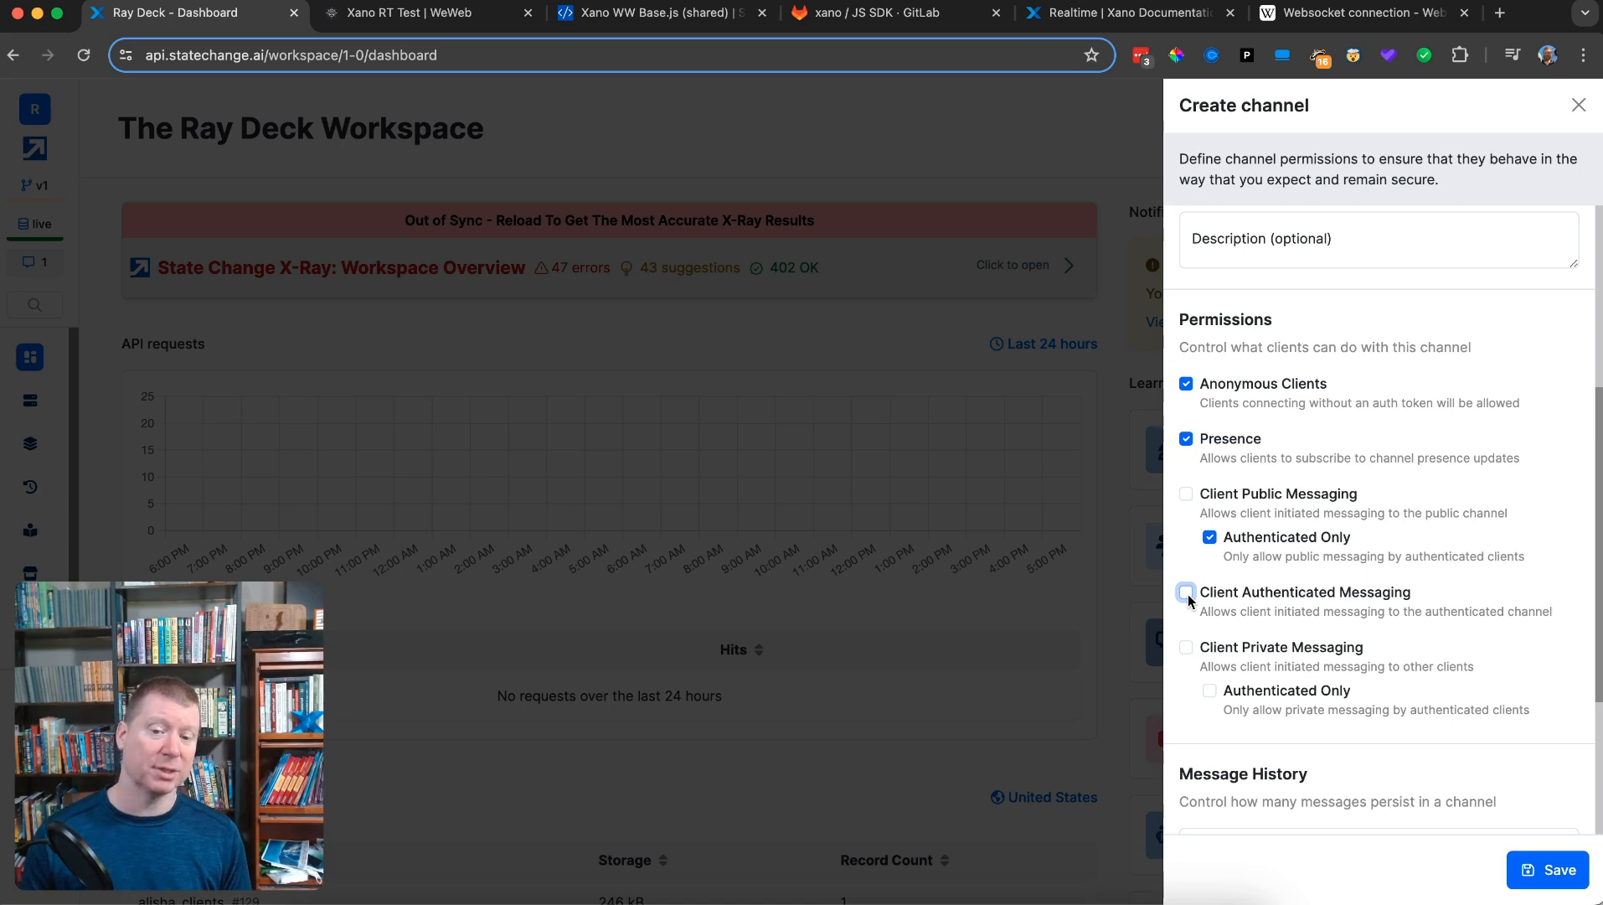
left_click(1210, 537)
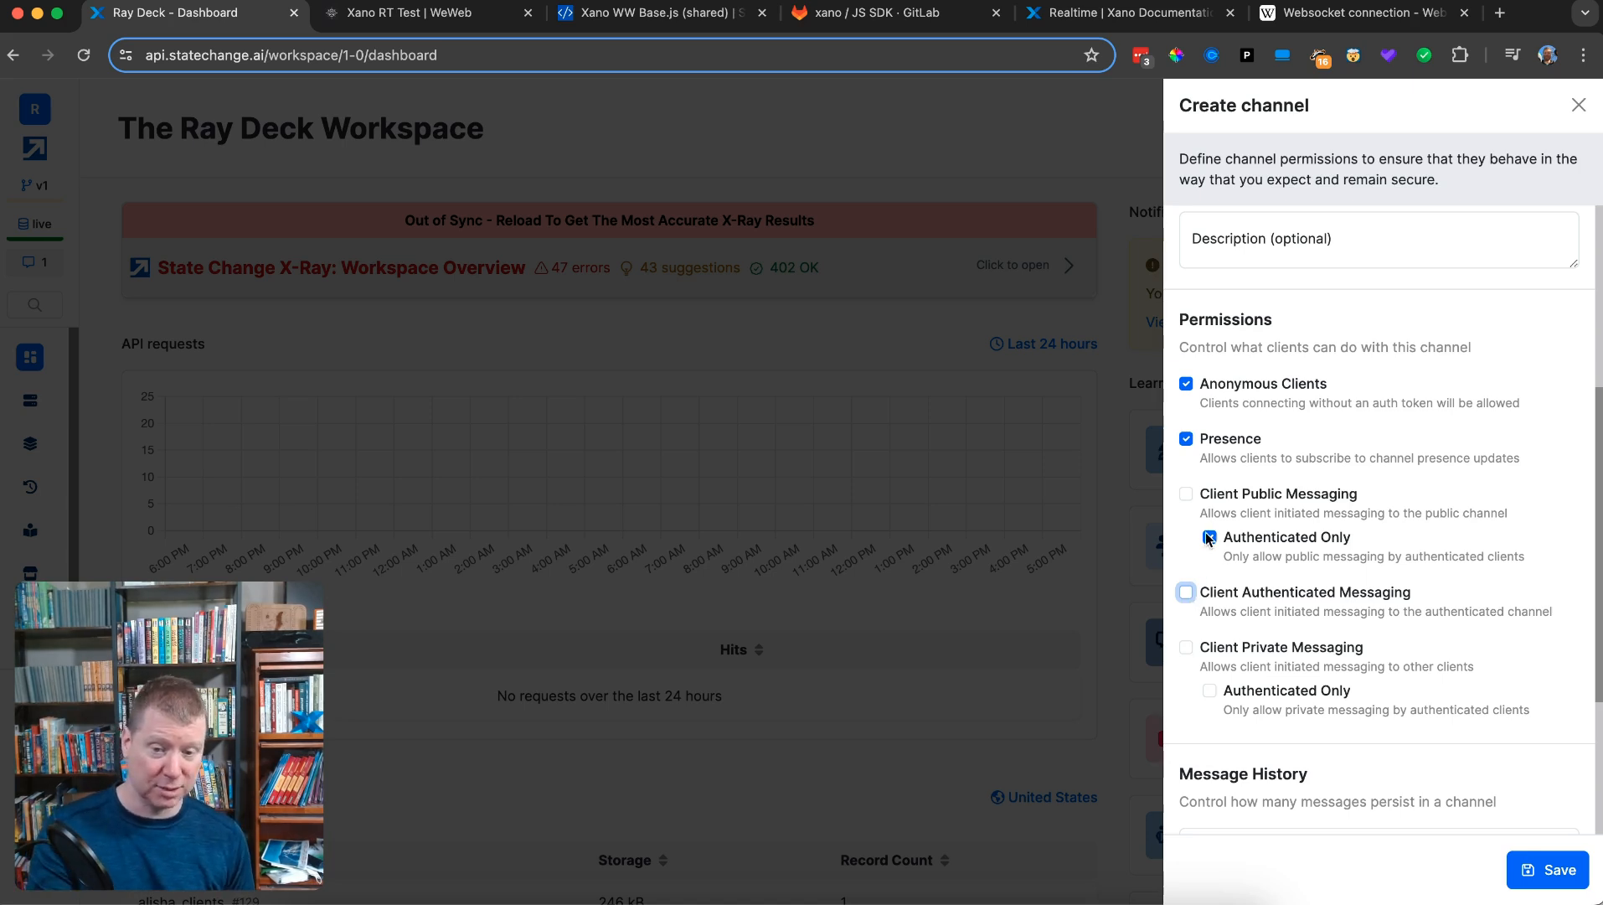
- Keep the channel's Message History at None and save the new channel
scroll(1326, 621, "down", 3)
scroll(1326, 621, "down", 2)
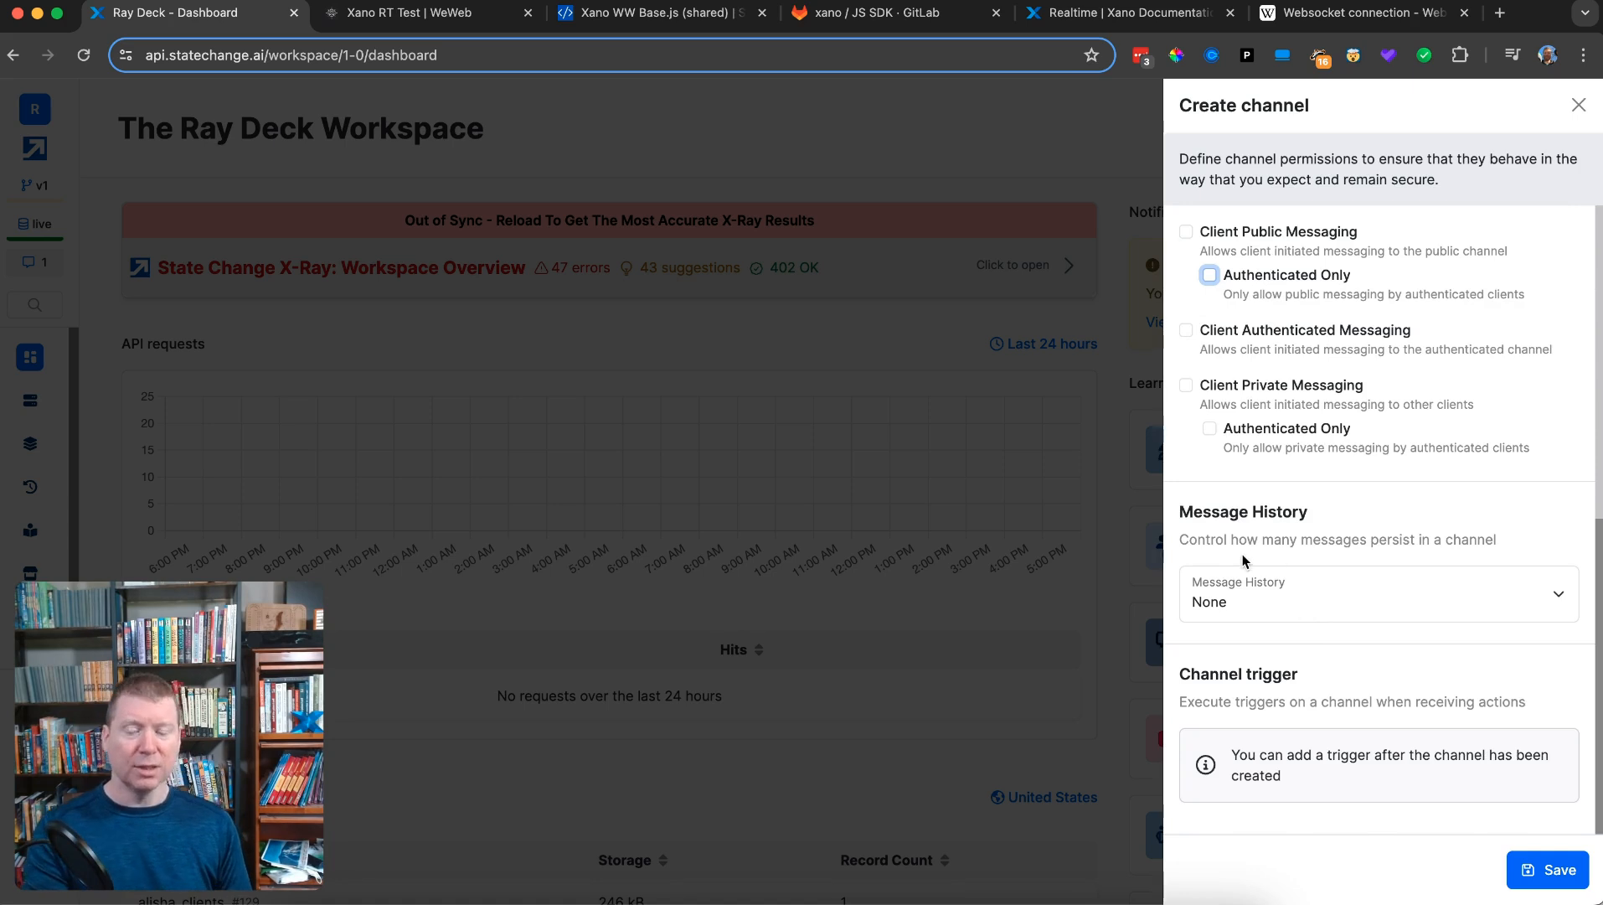
left_click(1245, 593)
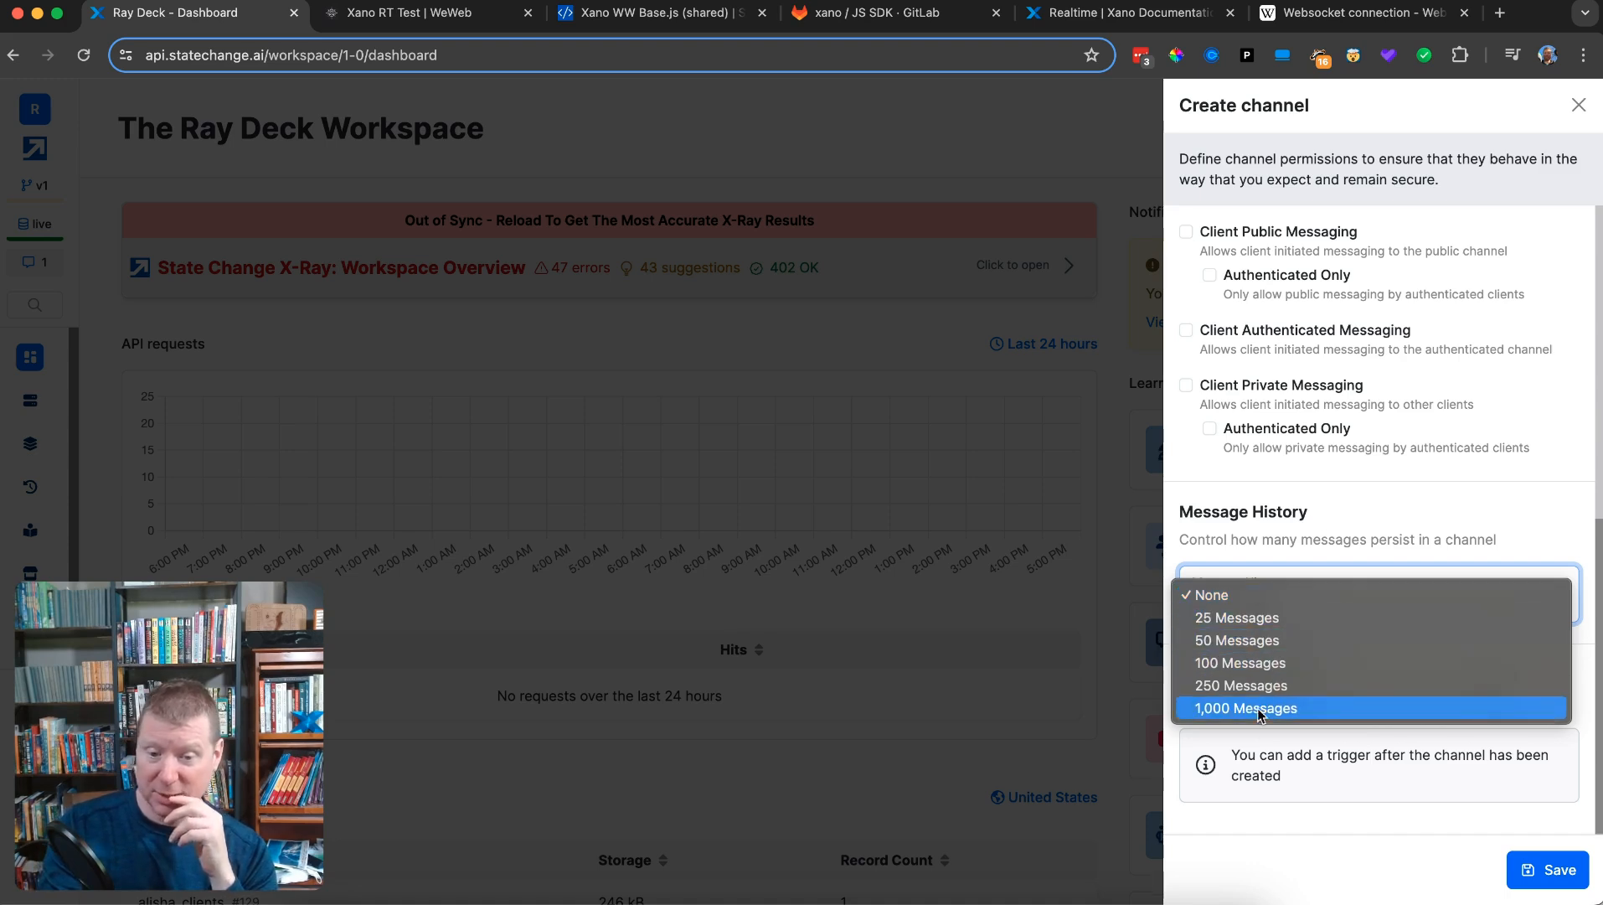
left_click(1236, 545)
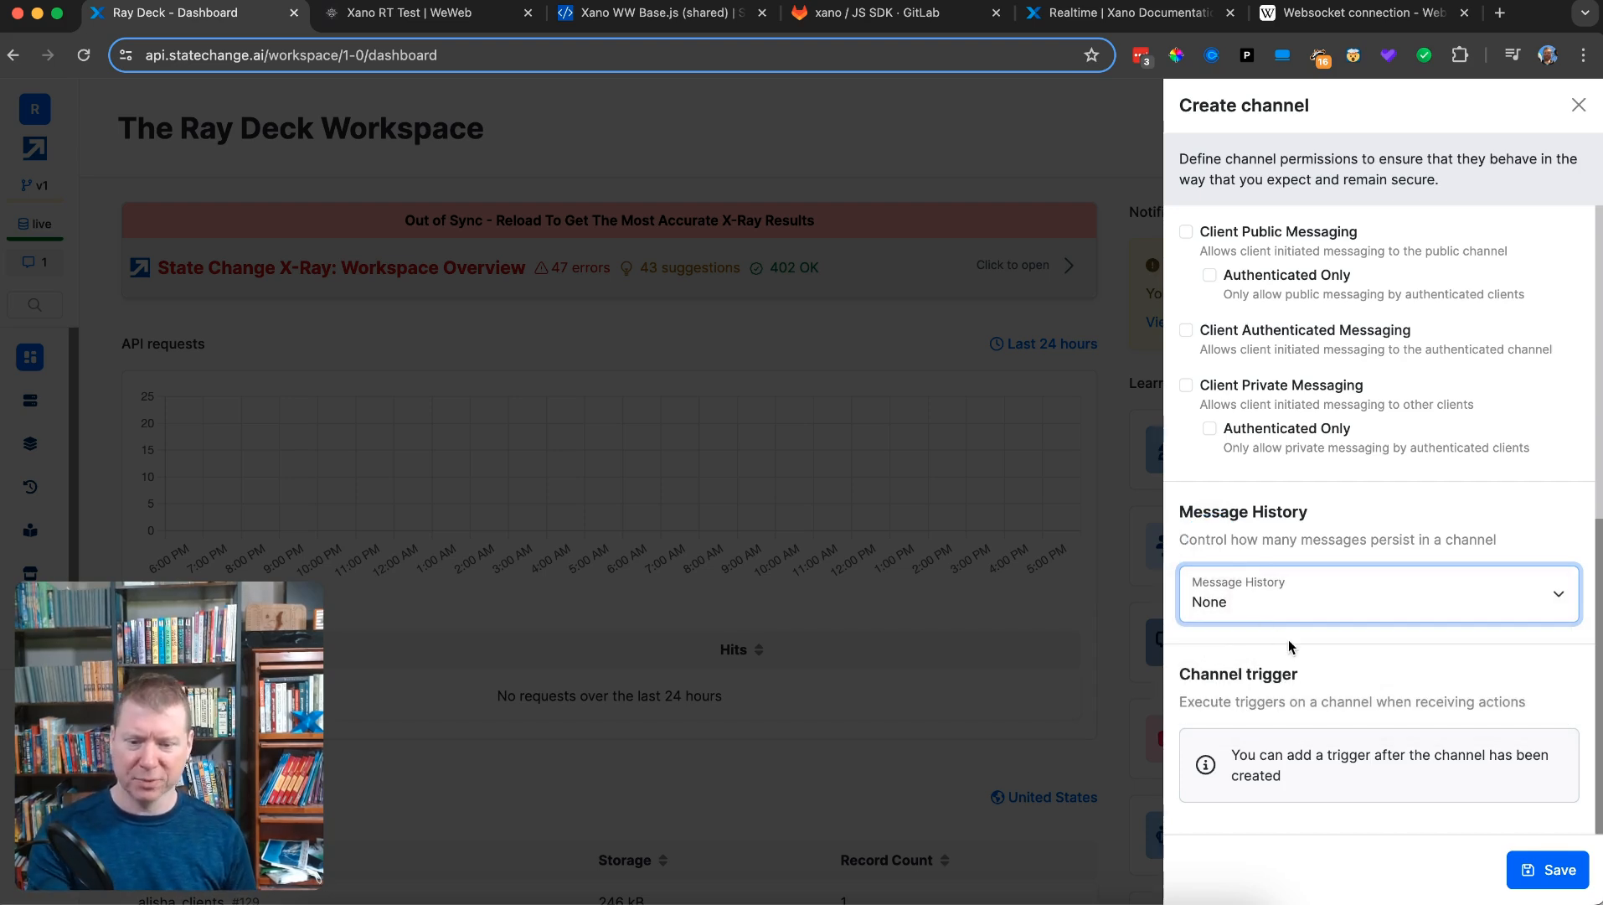
left_click(1546, 871)
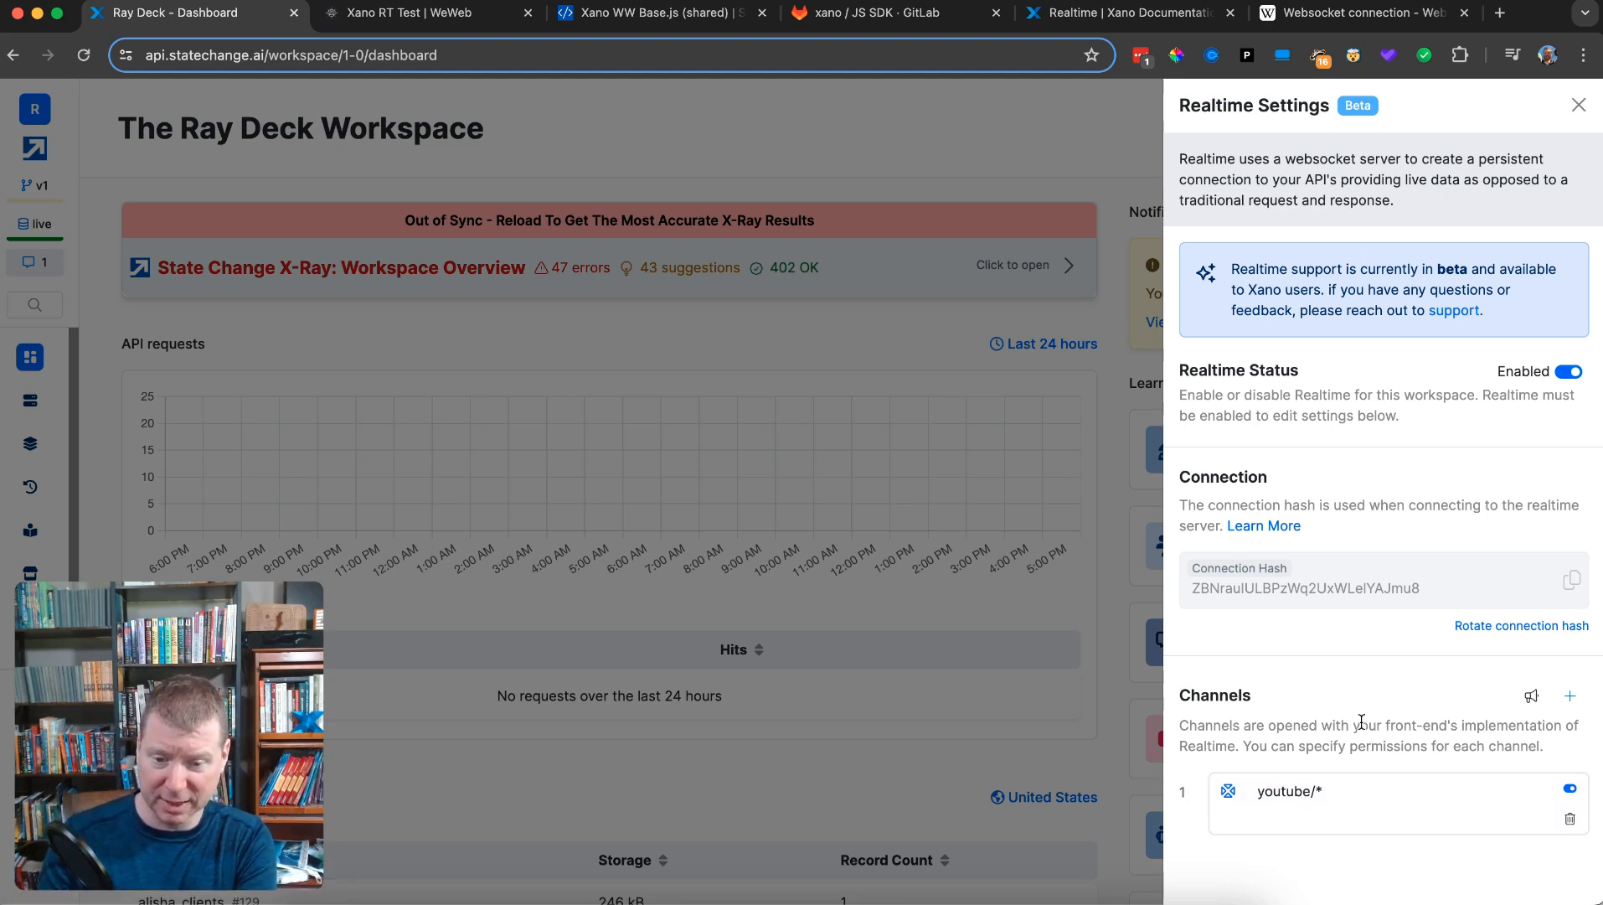
- Examine the channel trigger form of the youtube channel without adding a trigger, and leave the Realtime Settings
left_click(1421, 802)
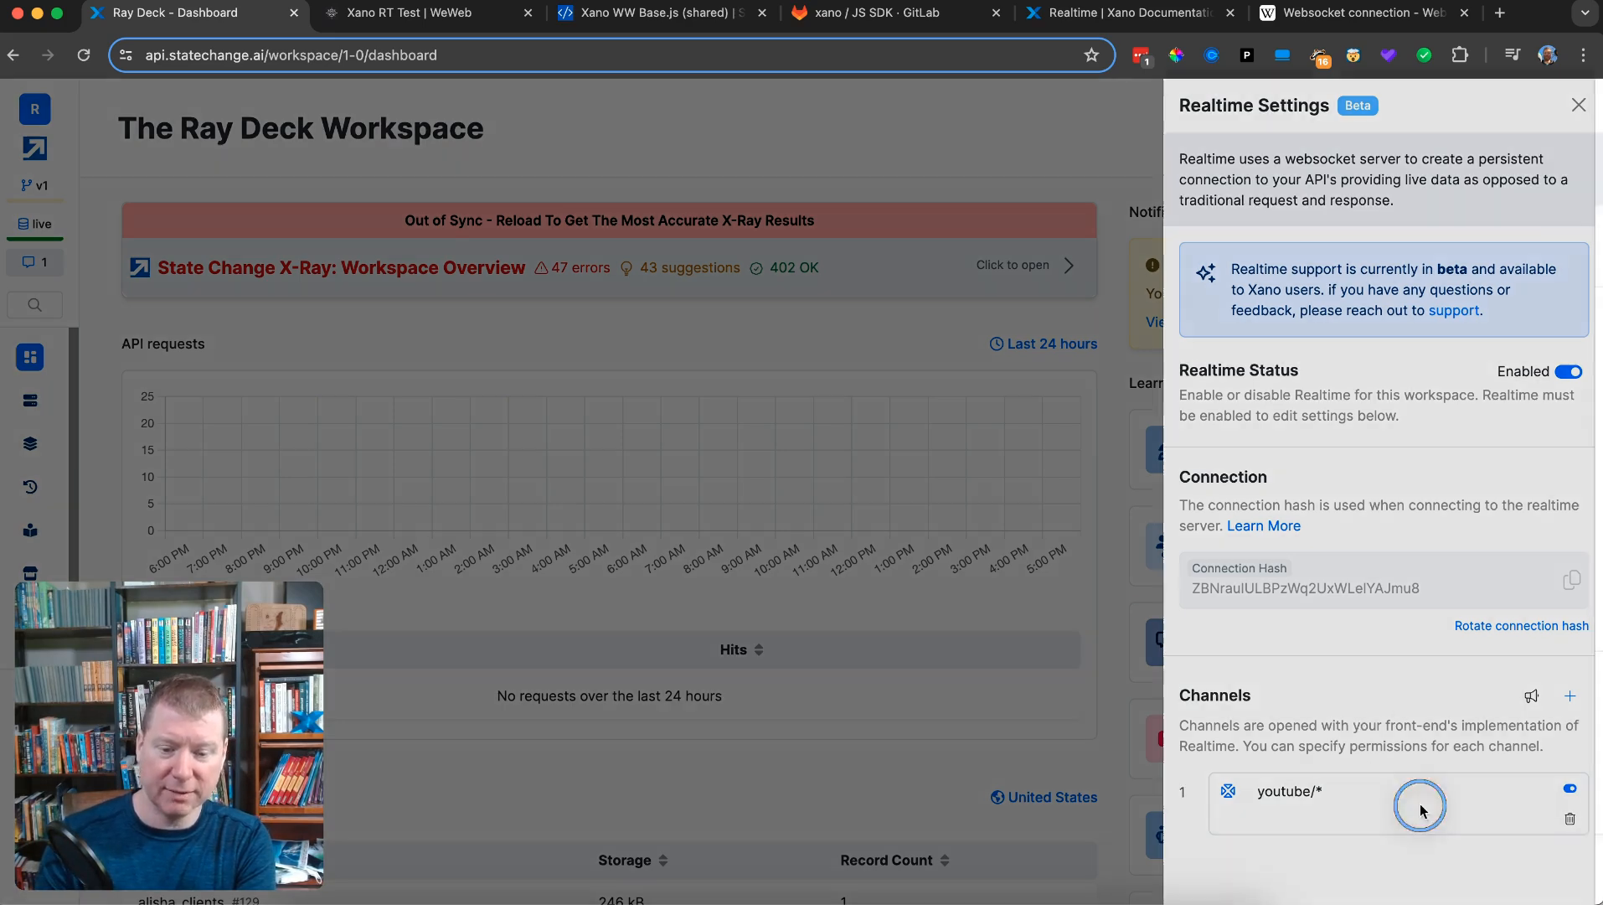
scroll(1307, 544, "down", 7)
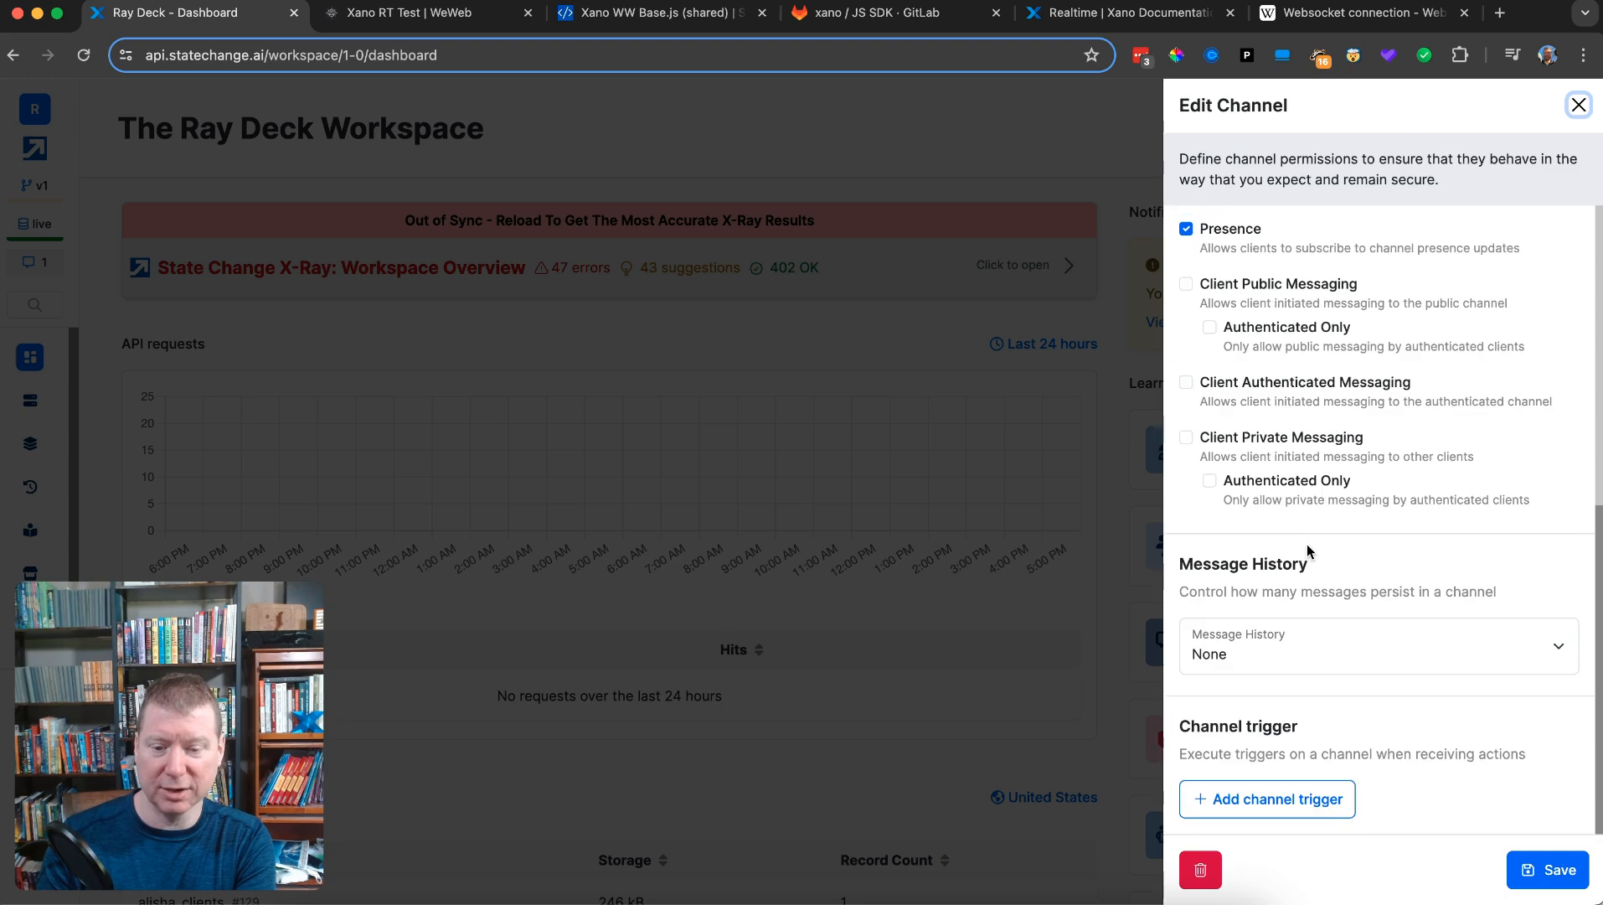
left_click(1271, 802)
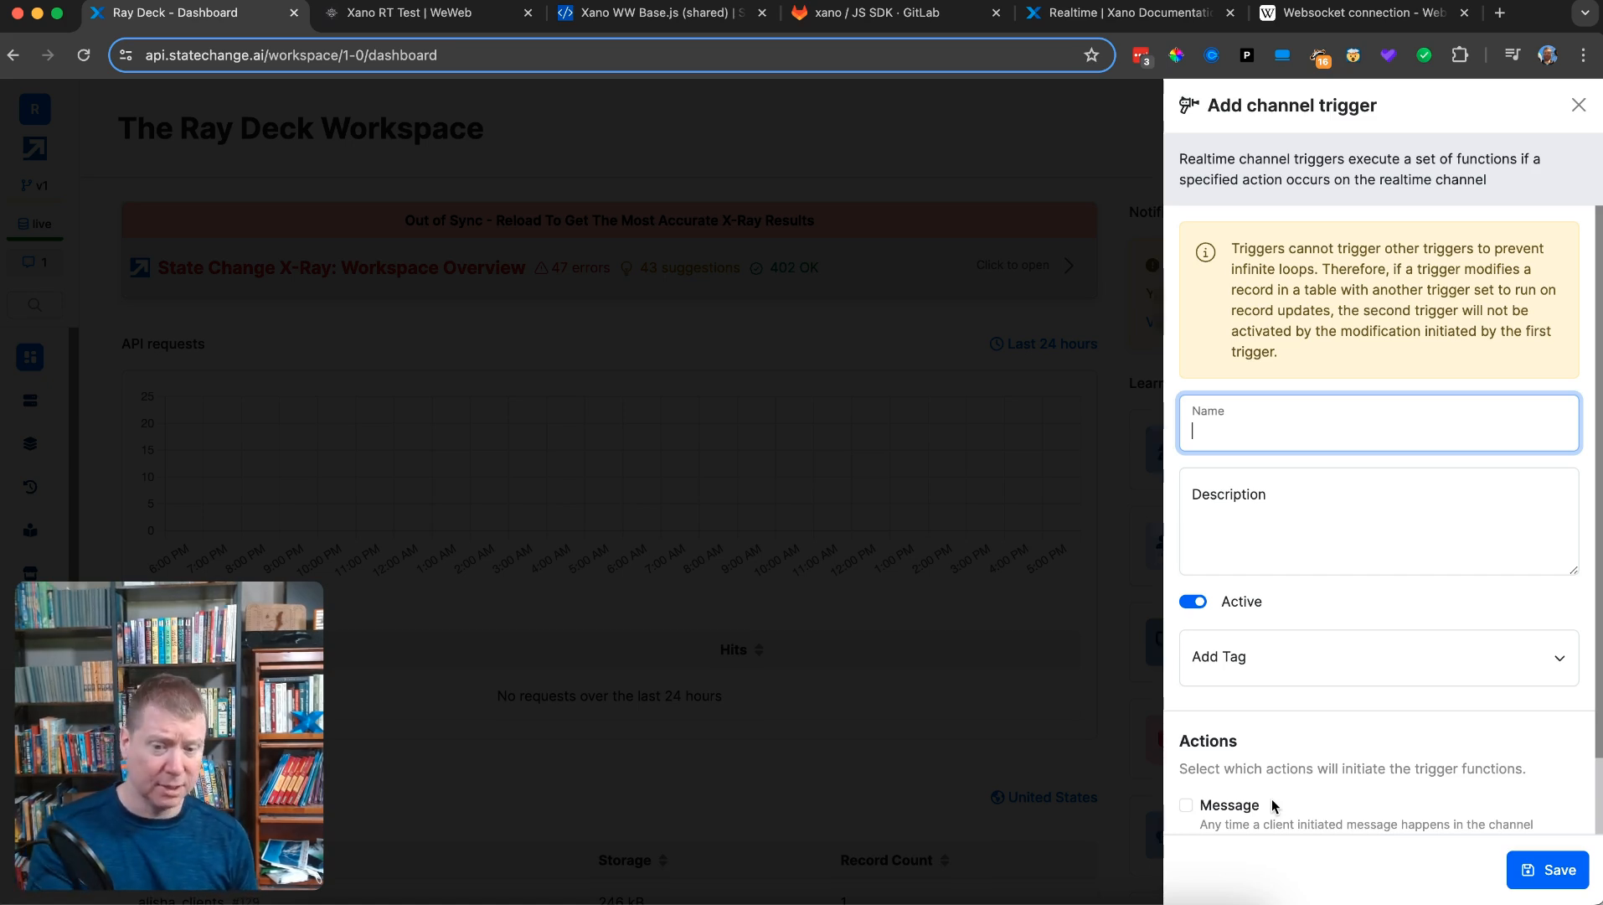
scroll(1273, 801, "down", 2)
scroll(1430, 702, "up", 2)
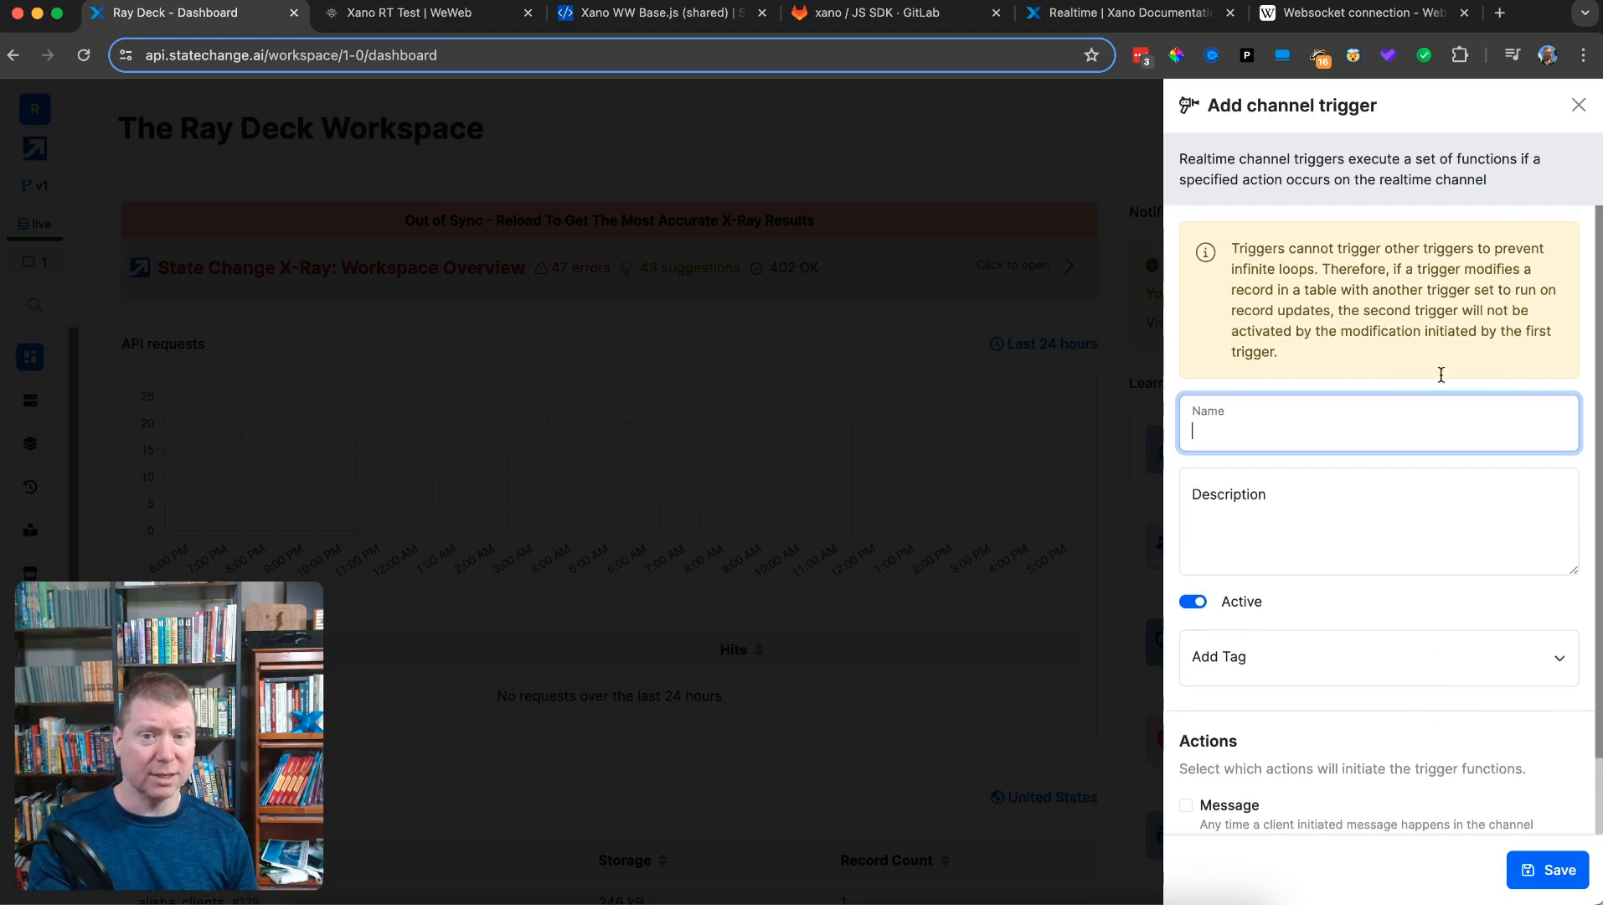
left_click(1578, 108)
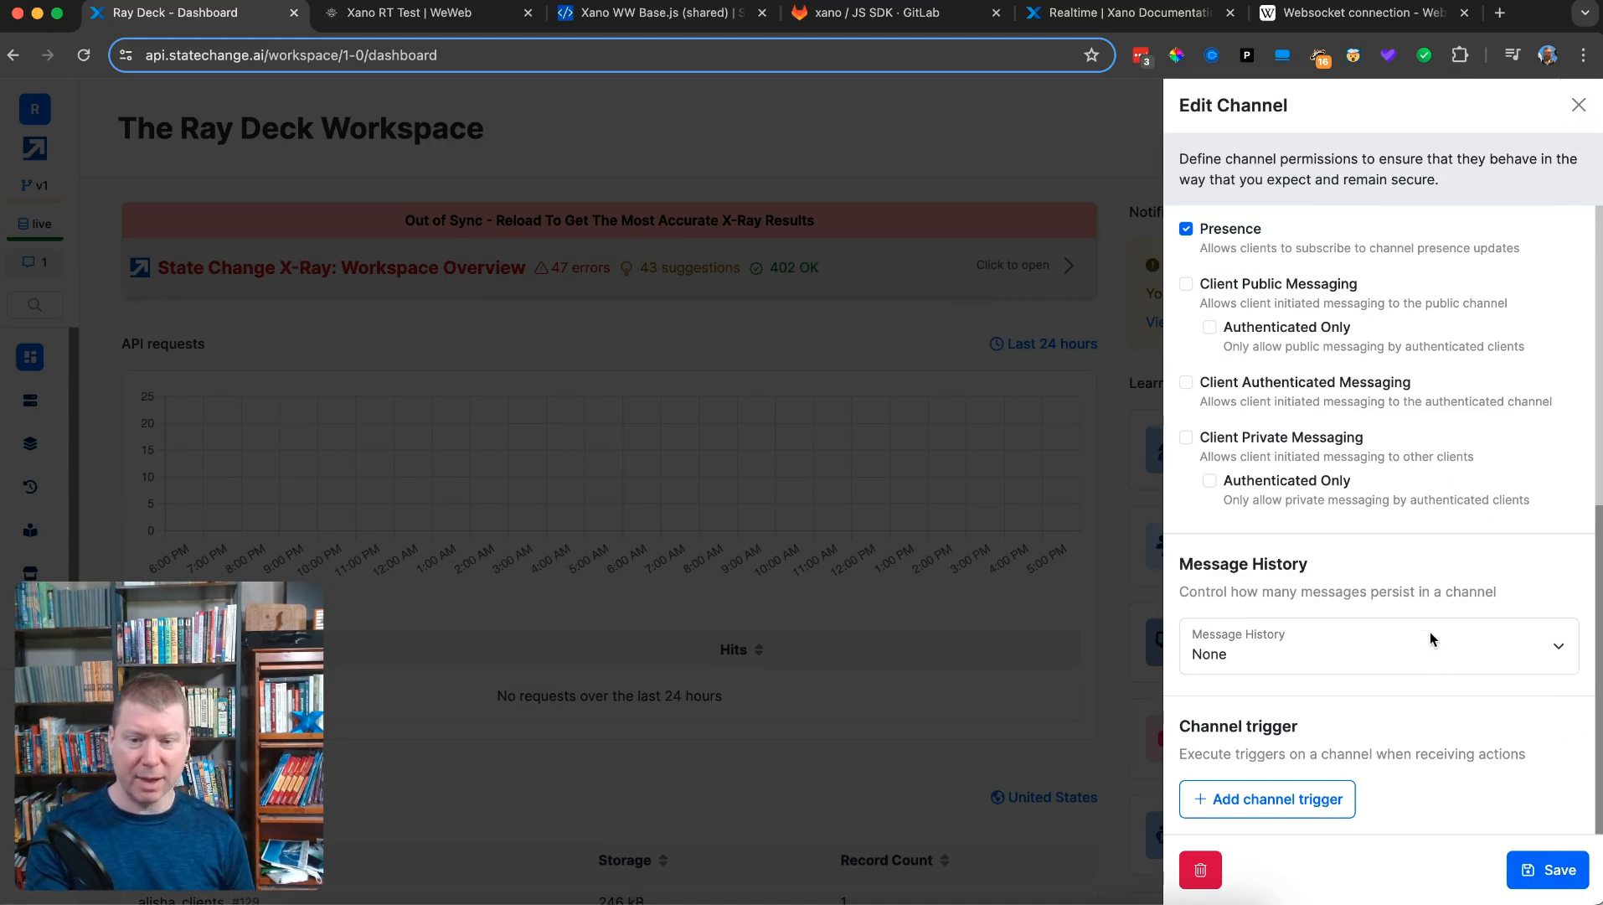
scroll(1235, 351, "up", 6)
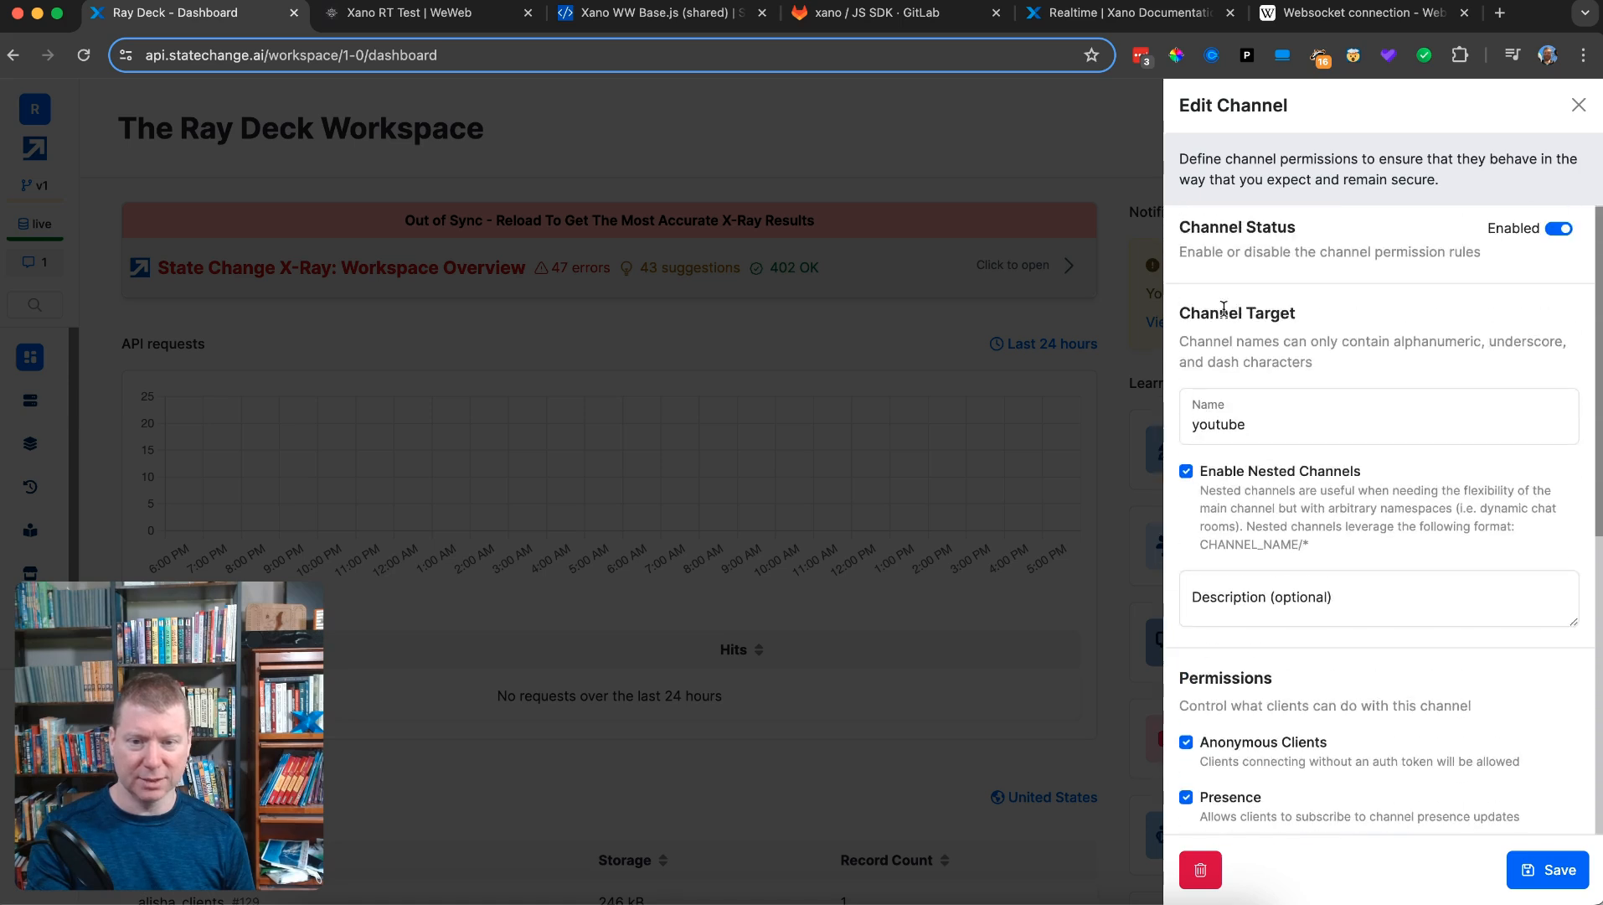
left_click(1559, 869)
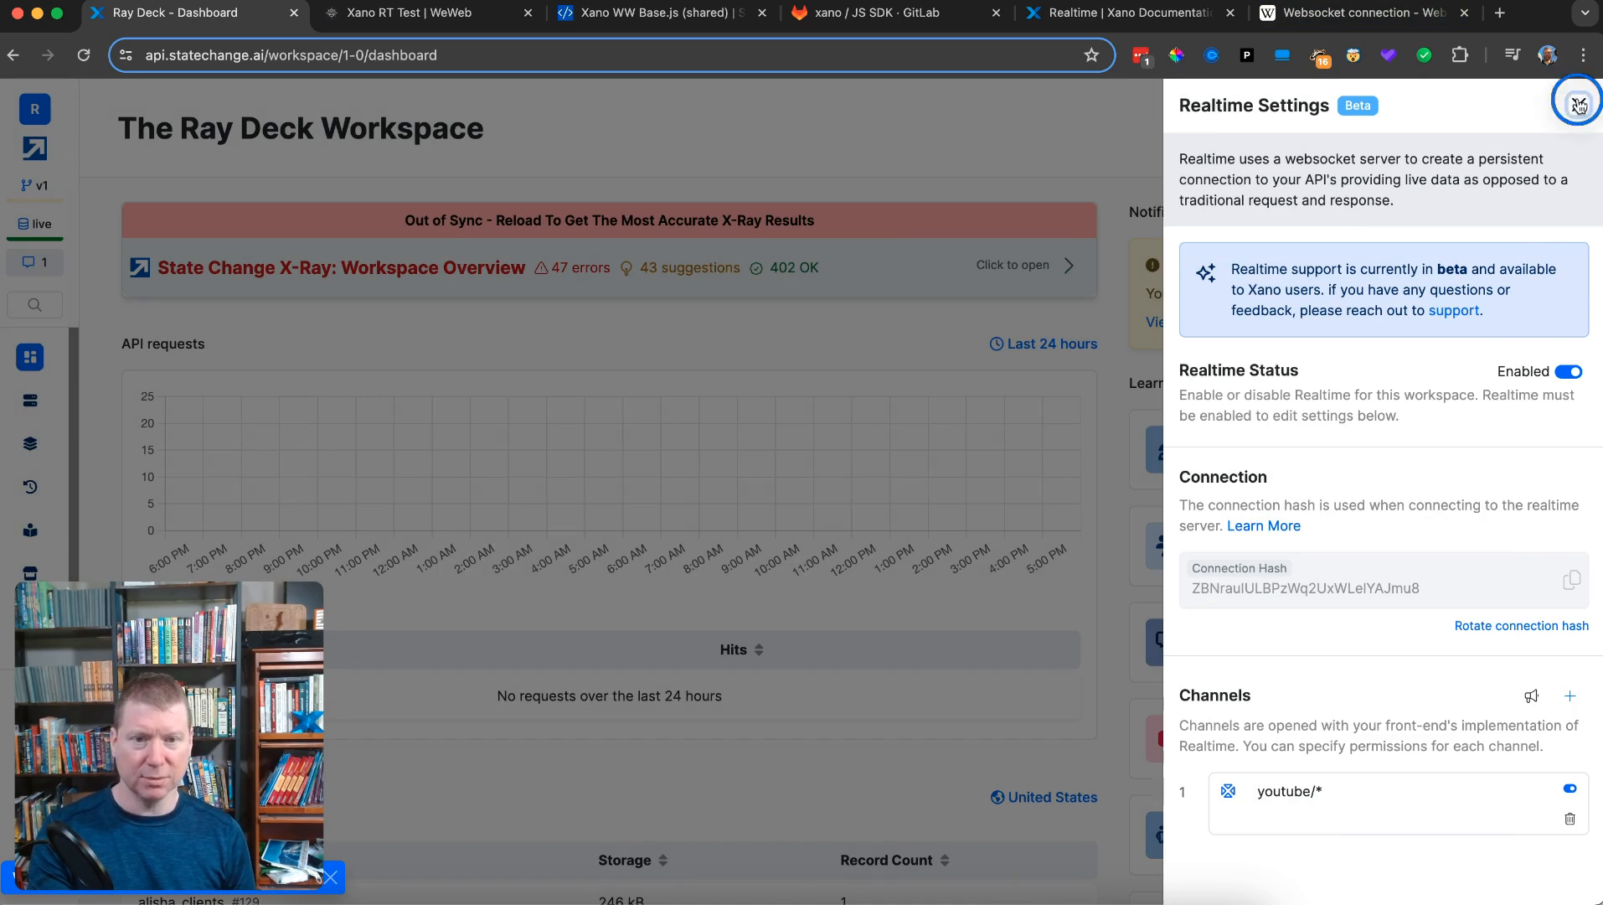
left_click(1579, 107)
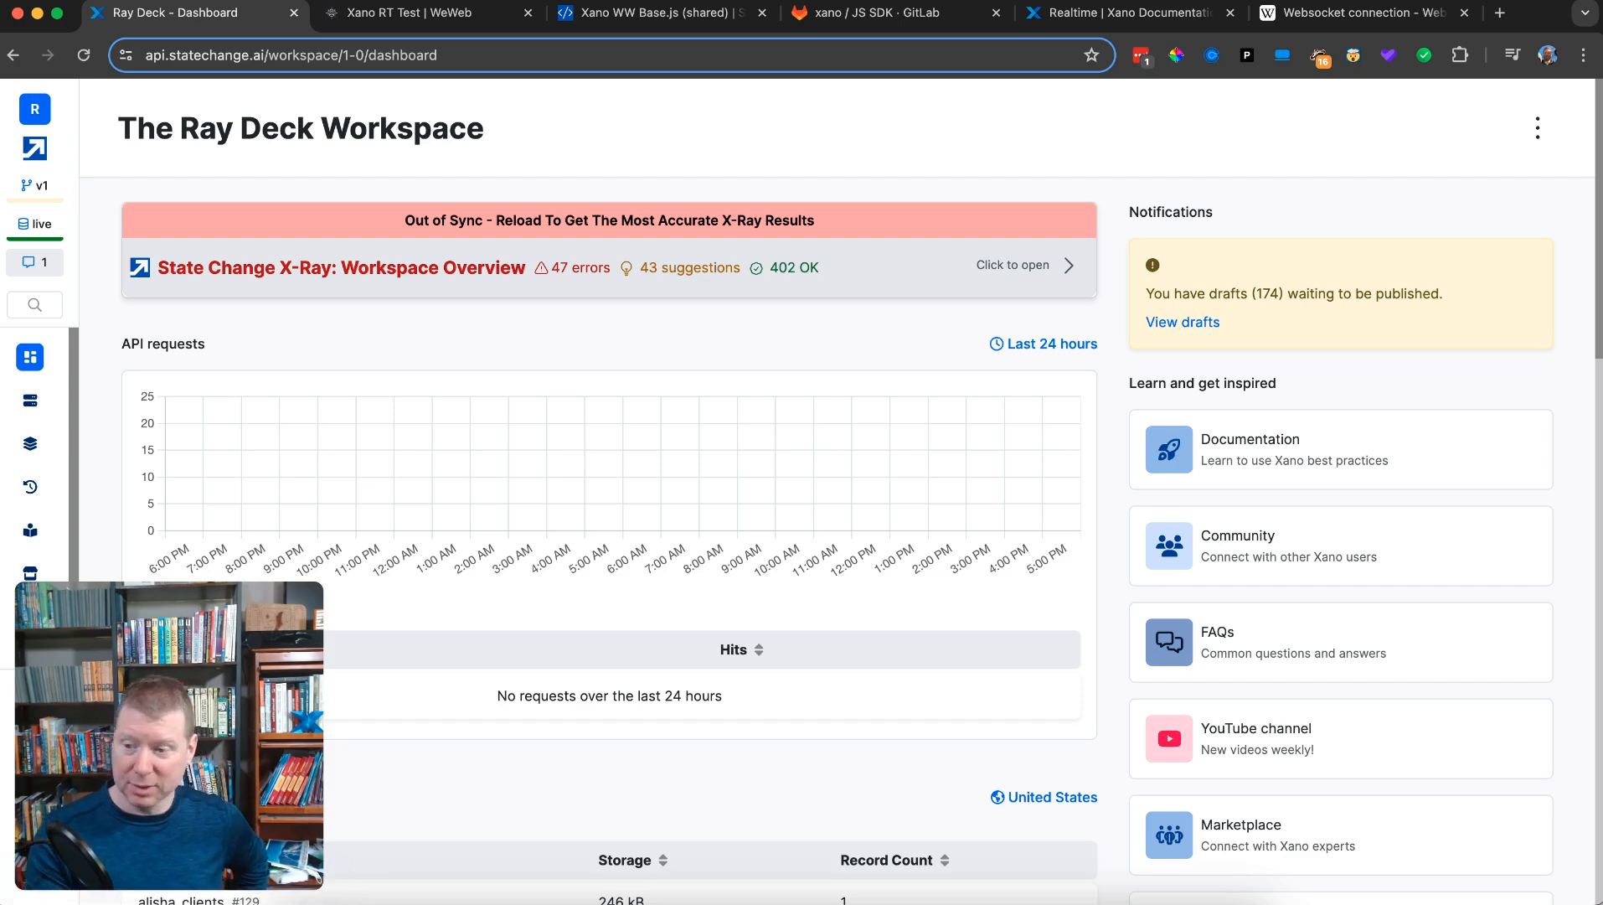
- Open the workspace's list of custom functions
left_click_drag(114, 732, 187, 731)
left_click(30, 574)
left_click(30, 574)
left_click(30, 517)
left_click(30, 571)
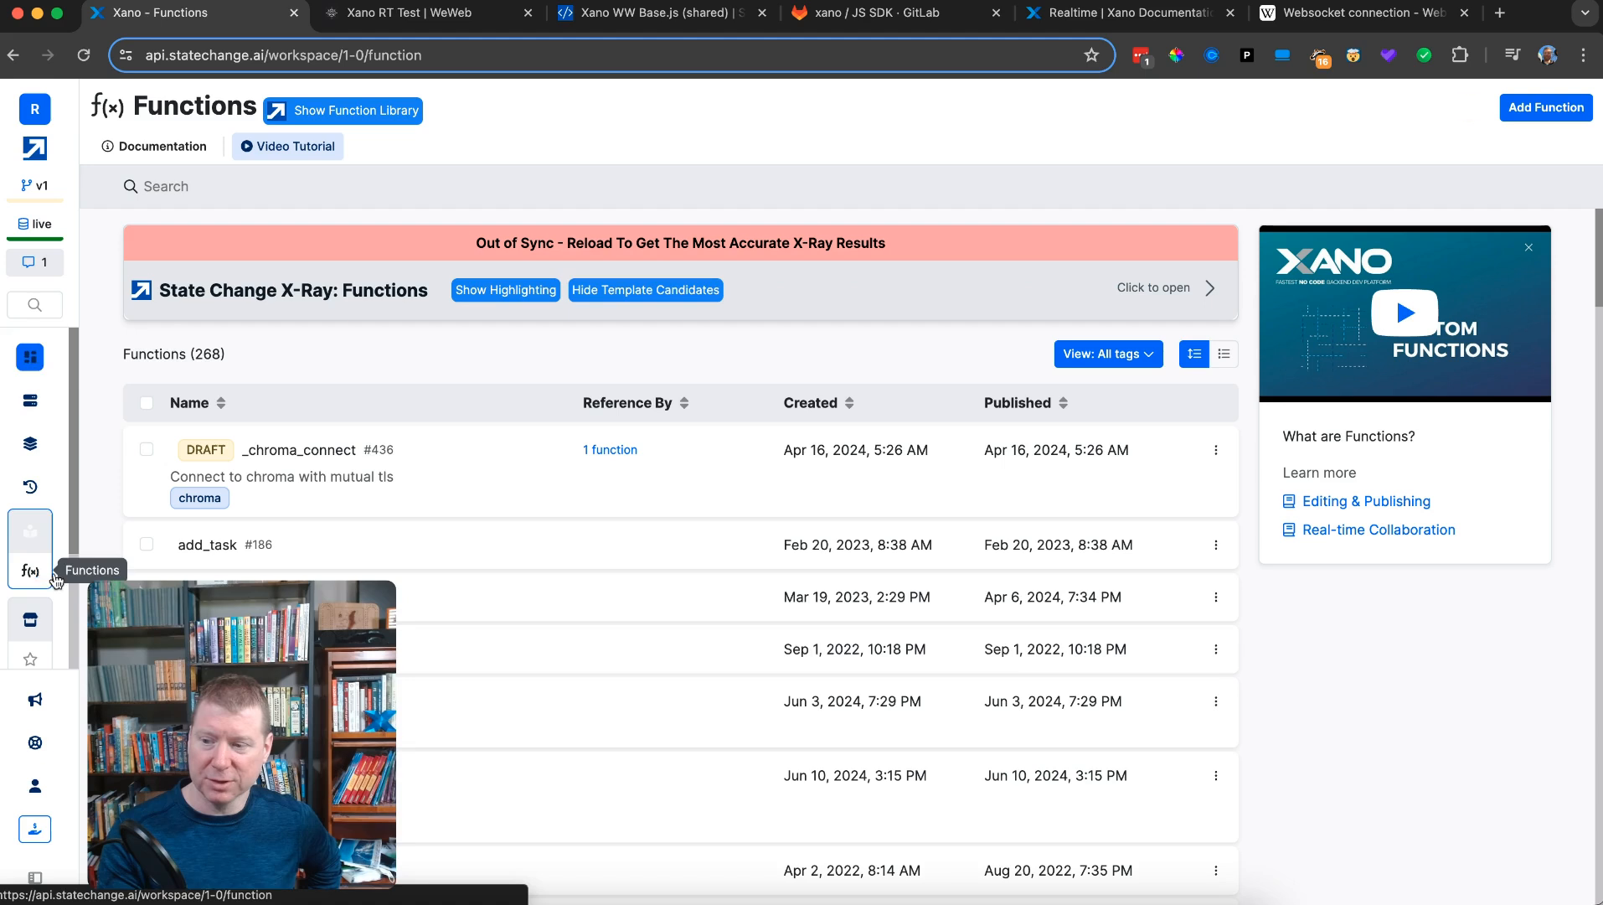
left_click_drag(258, 648, 156, 648)
scroll(652, 635, "down", 1)
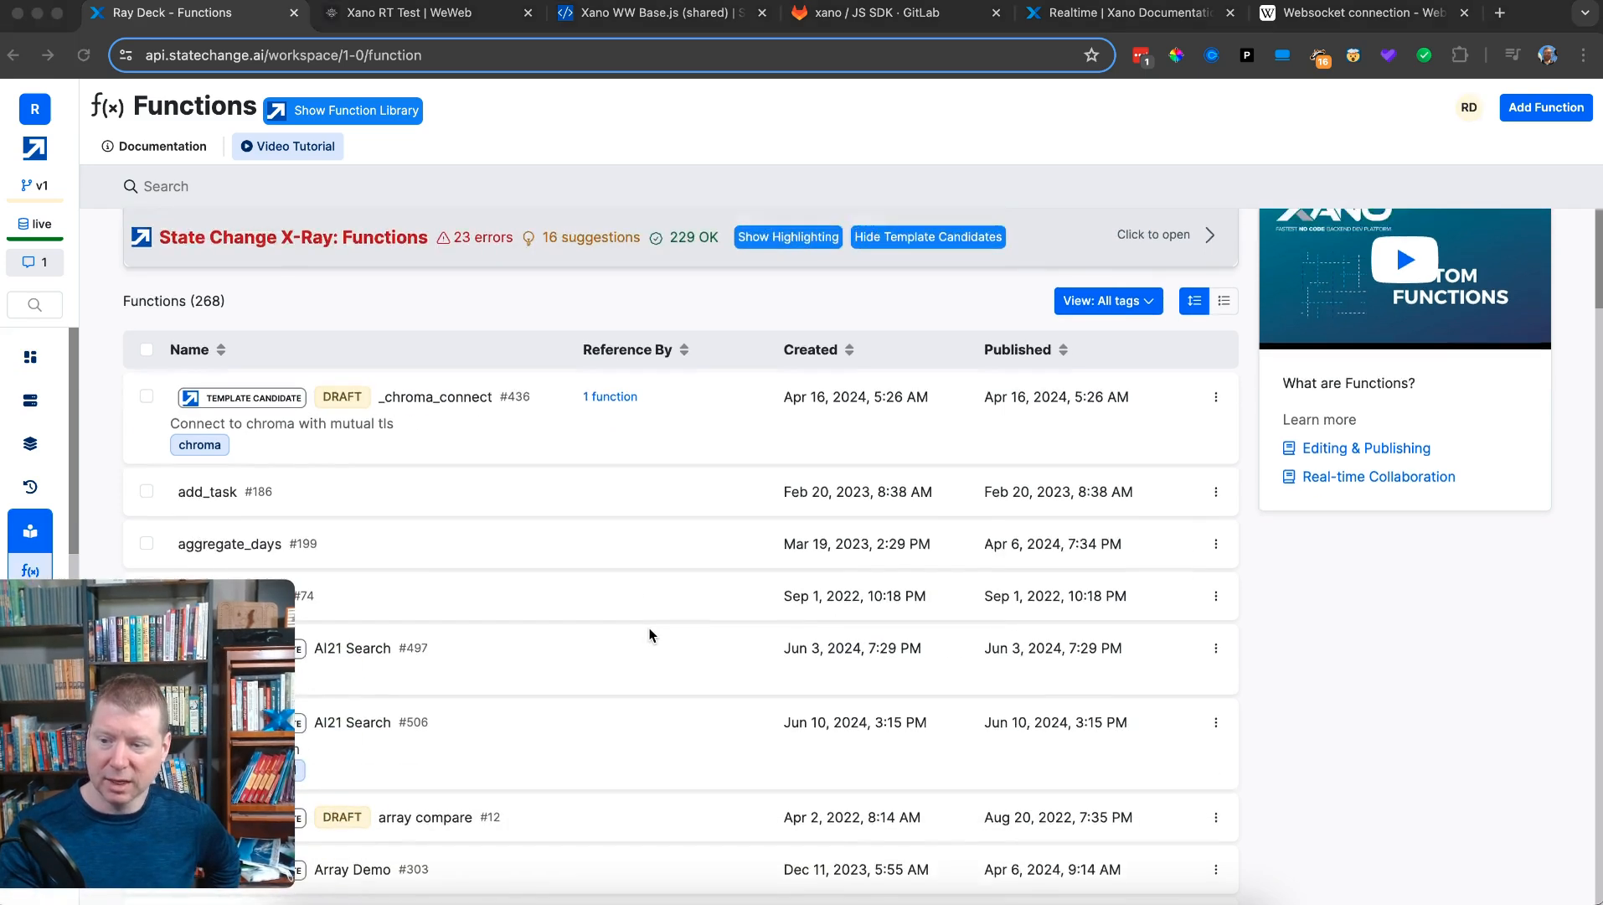
scroll(652, 635, "up", 1)
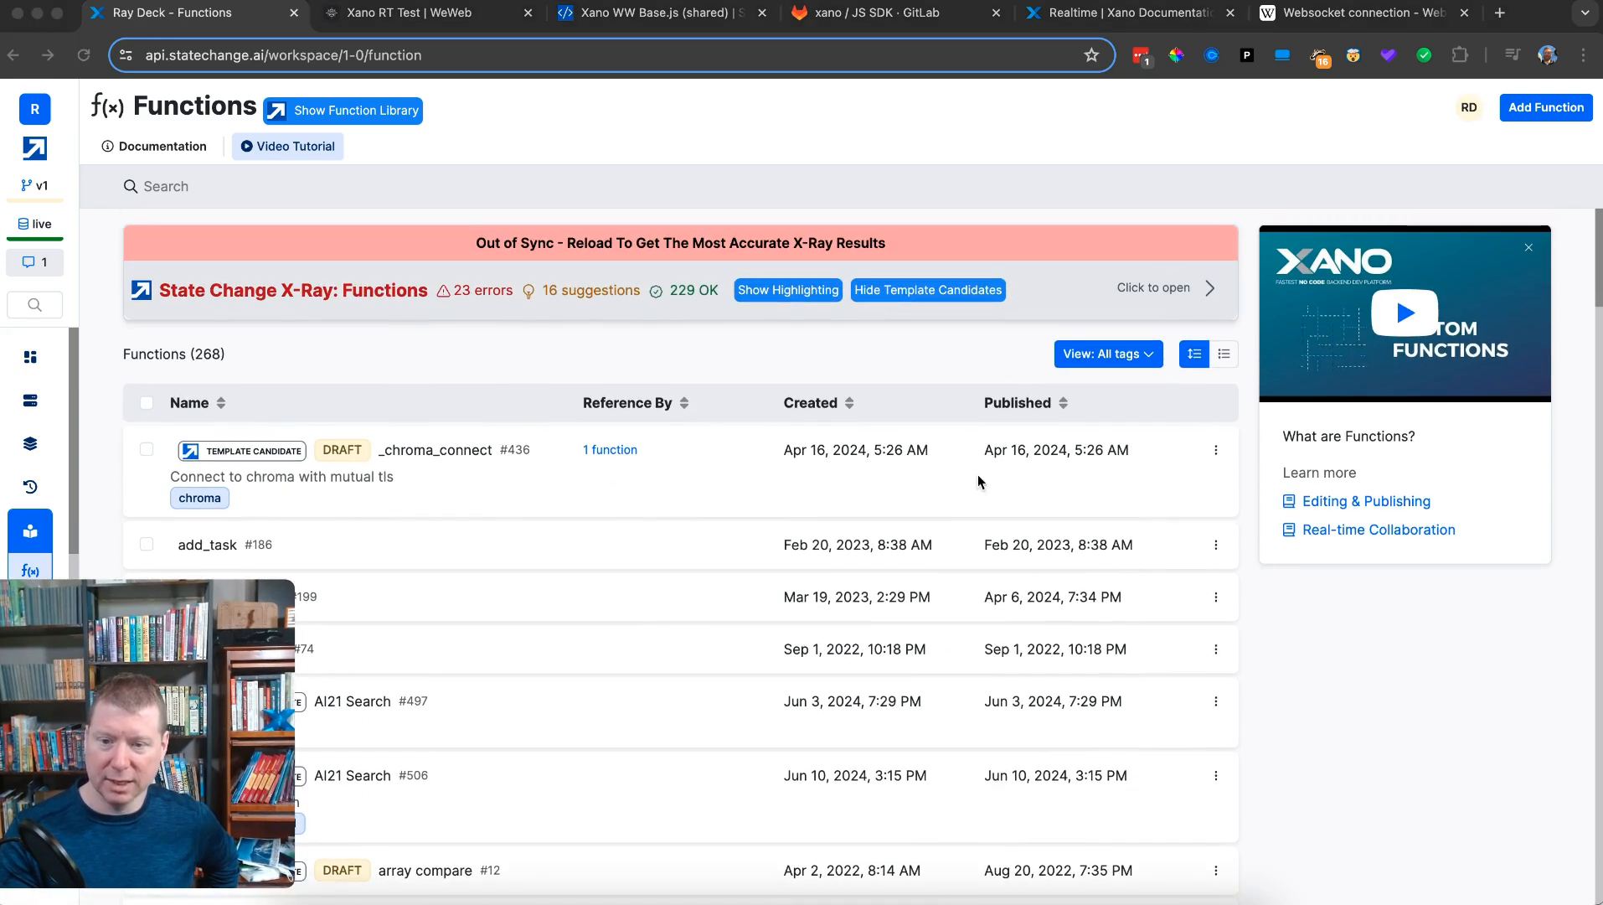
- Sort the functions by creation date, newest first, and open the Realtime Event in "Send message to weweb"
left_click(850, 407)
left_click(850, 408)
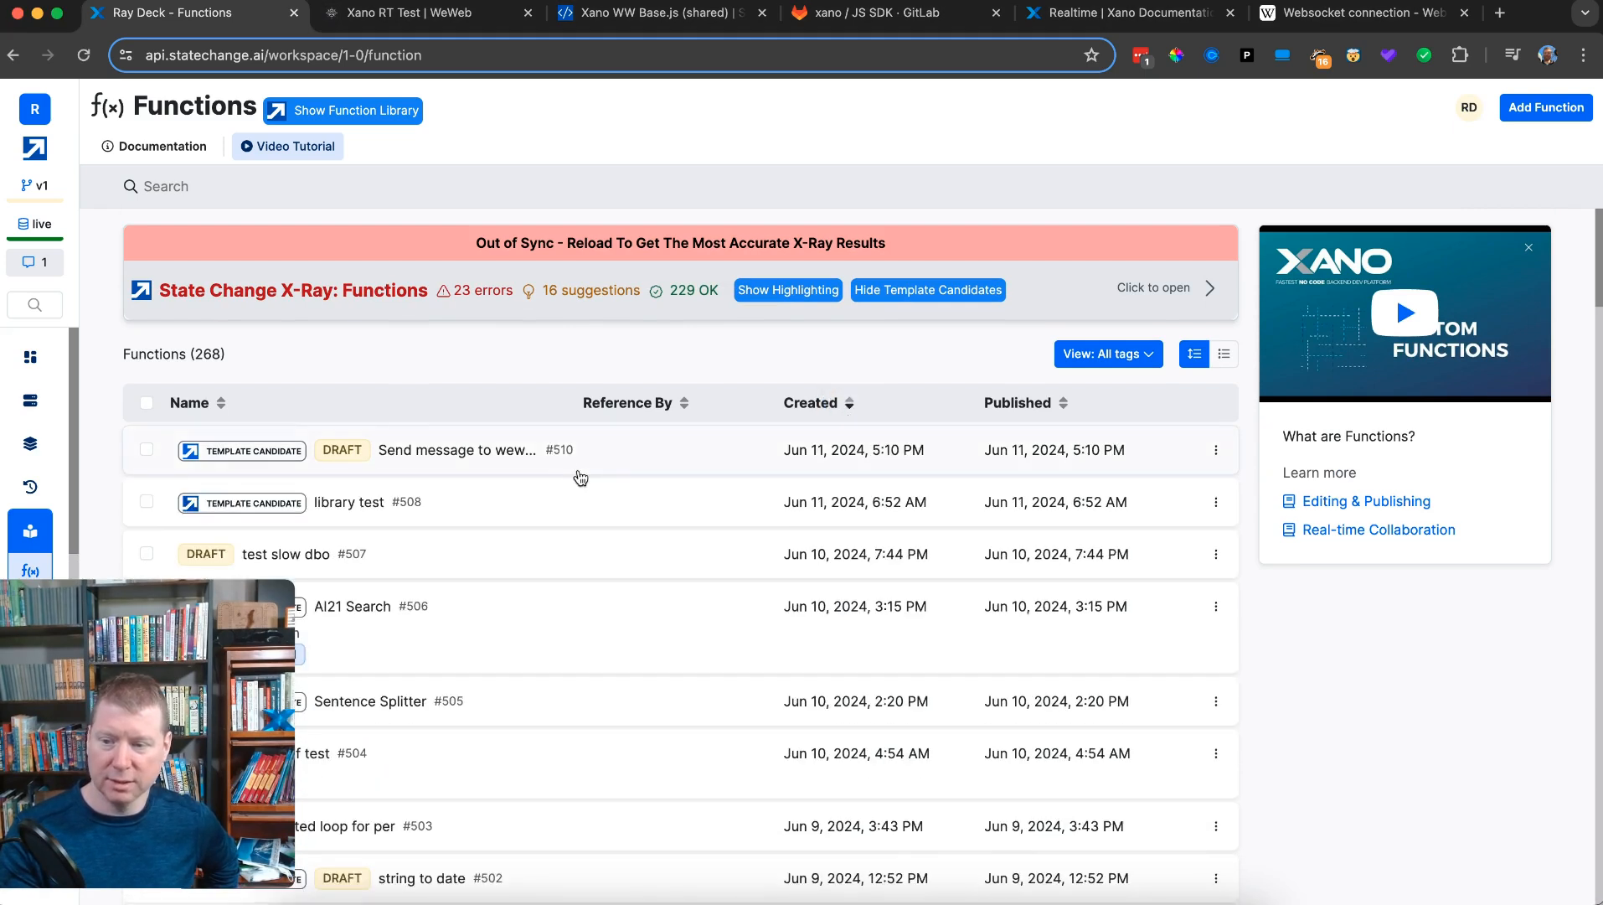
left_click(416, 451)
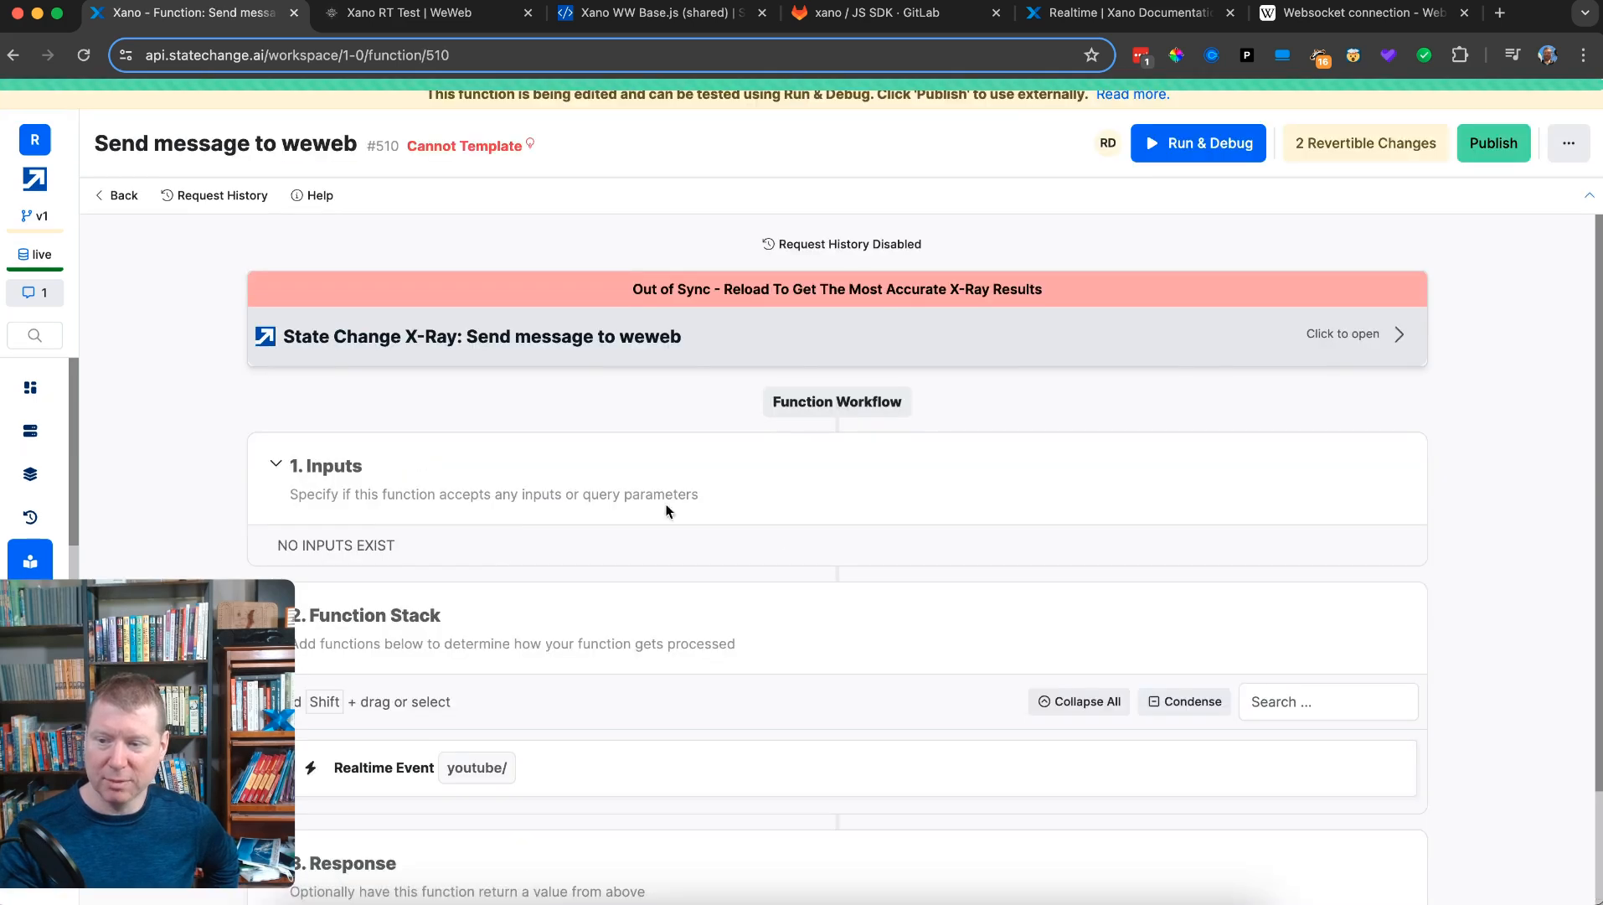
scroll(888, 648, "down", 3)
left_click(680, 651)
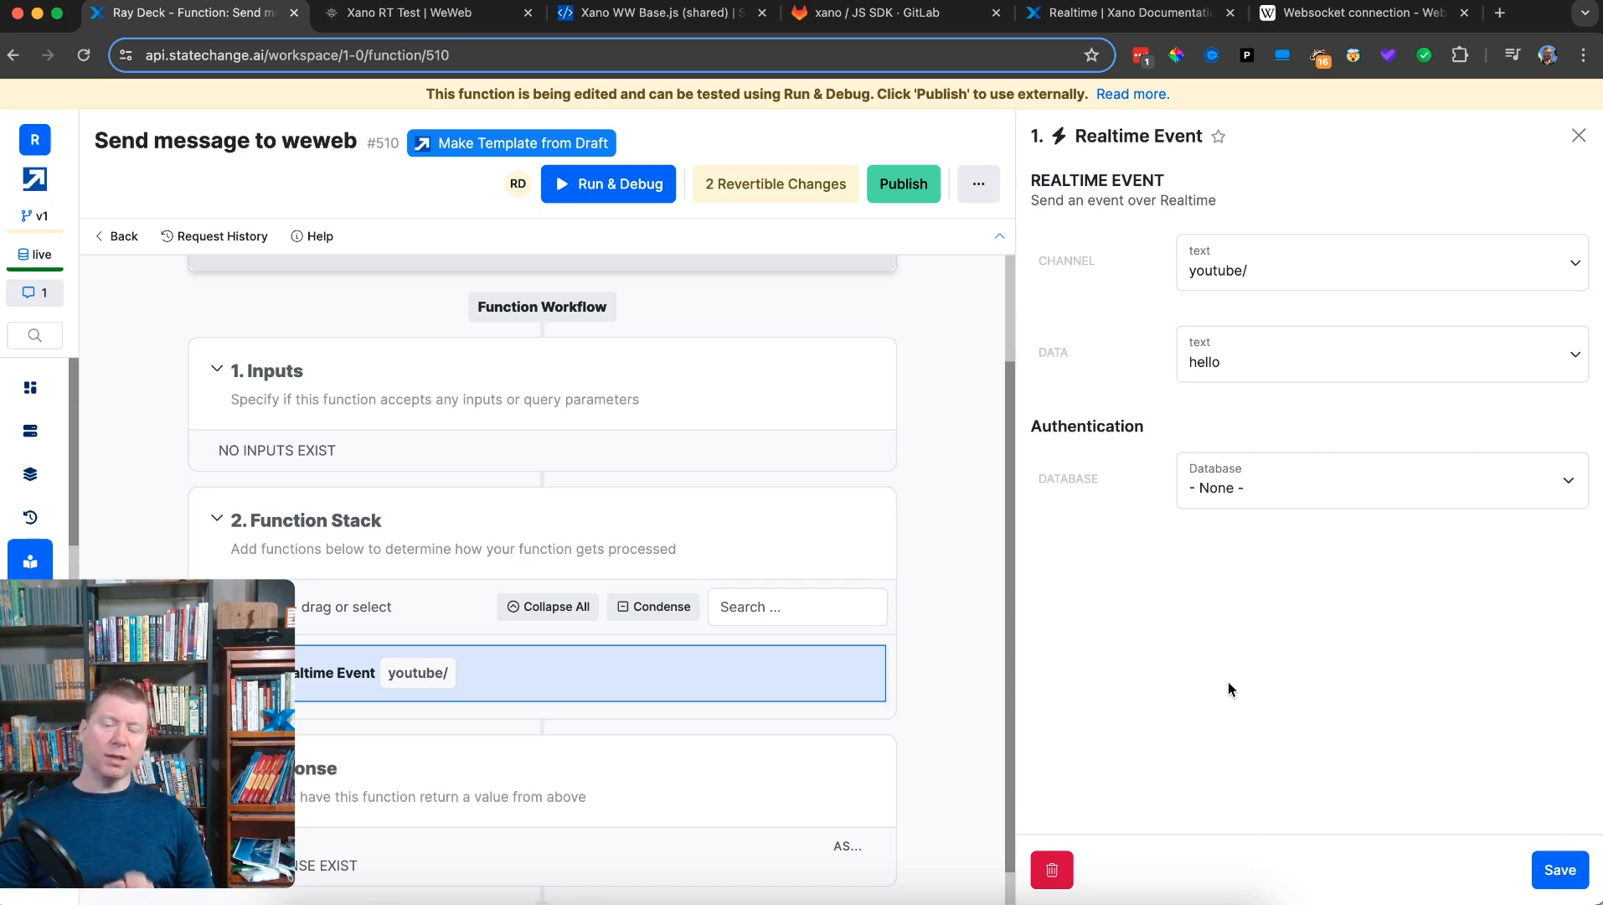
- Switch to the Xano RT Test project in WeWeb and look at the xano JS SDK repository on GitLab
left_click(443, 23)
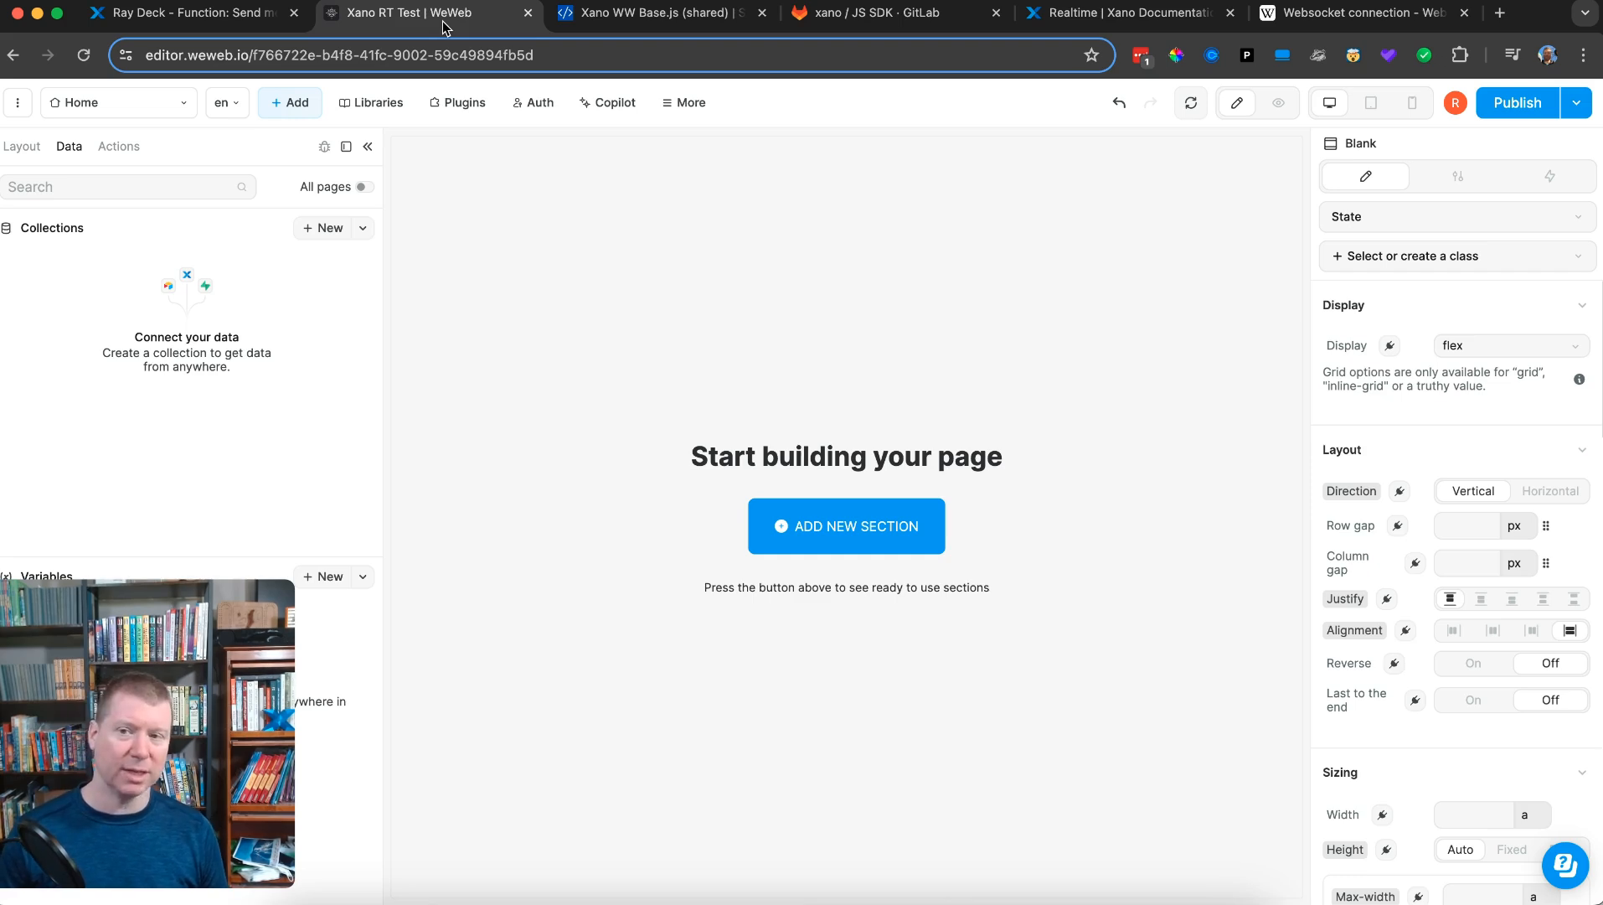
left_click(856, 24)
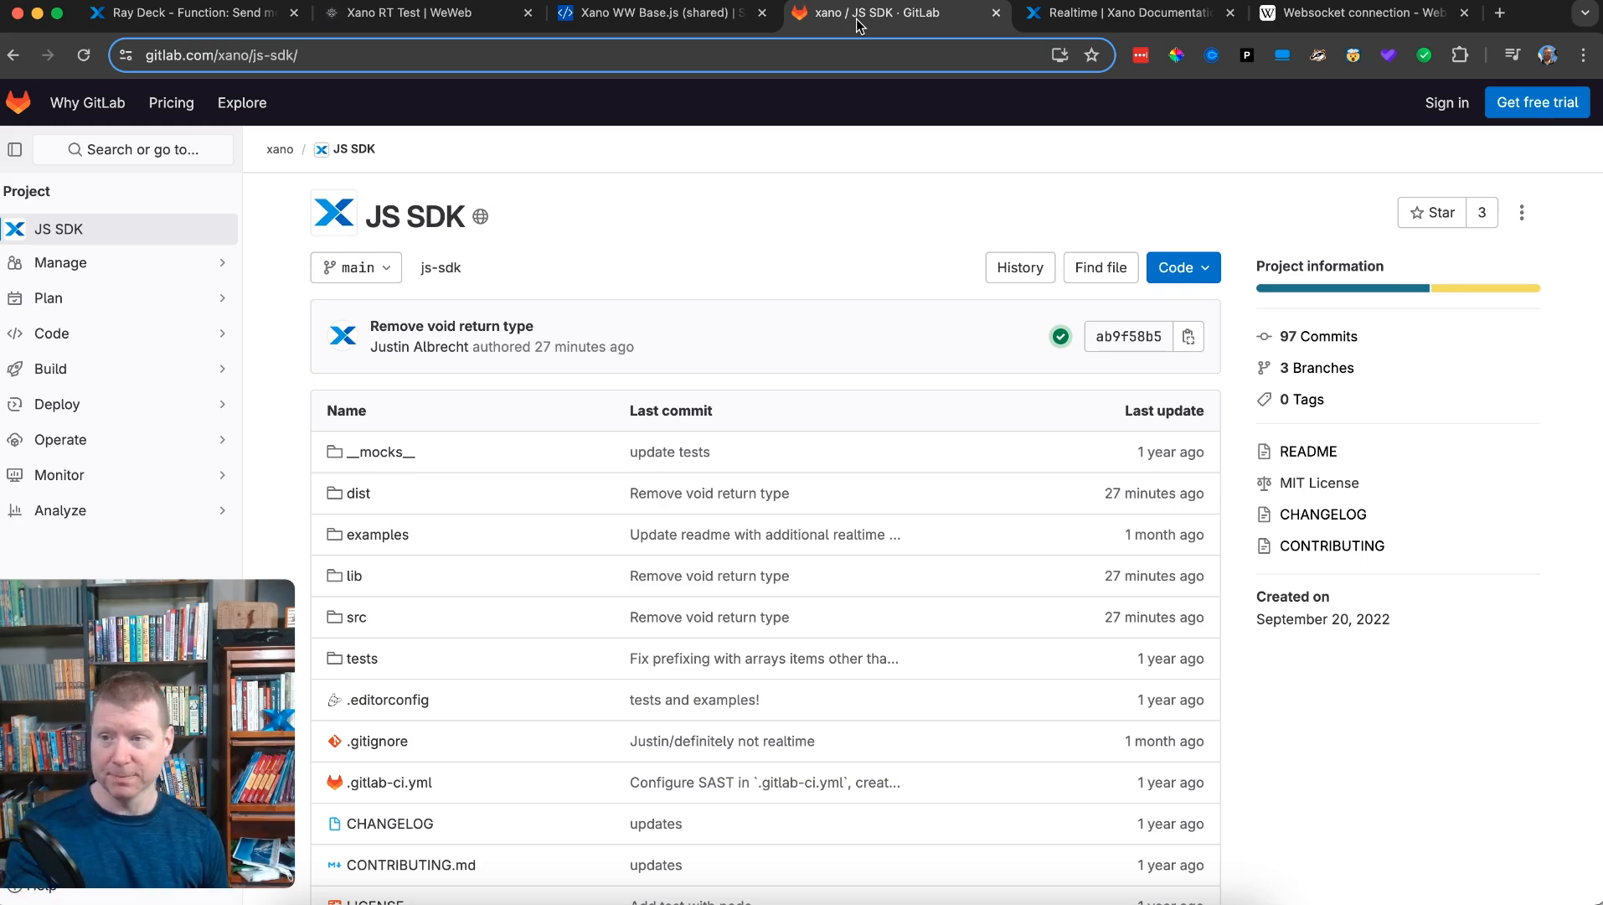
- Switch to the shared Xano WW Base.js script and examine the SDK import and the window.XanoClient assignment
left_click(617, 19)
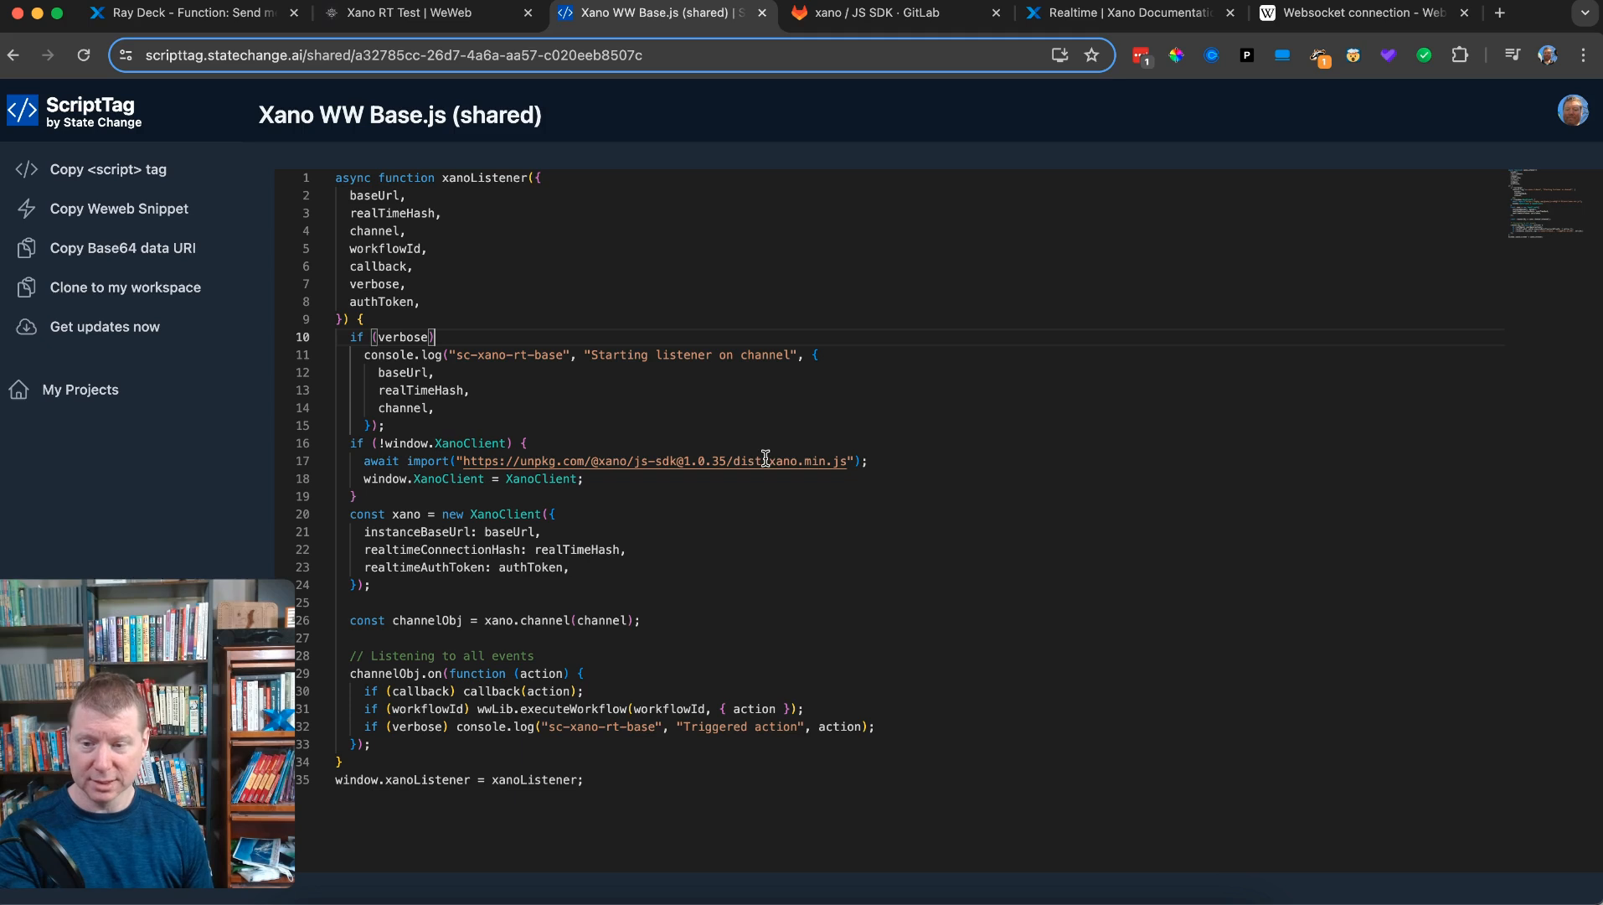
left_click(399, 462)
left_click_drag(399, 462, 899, 459)
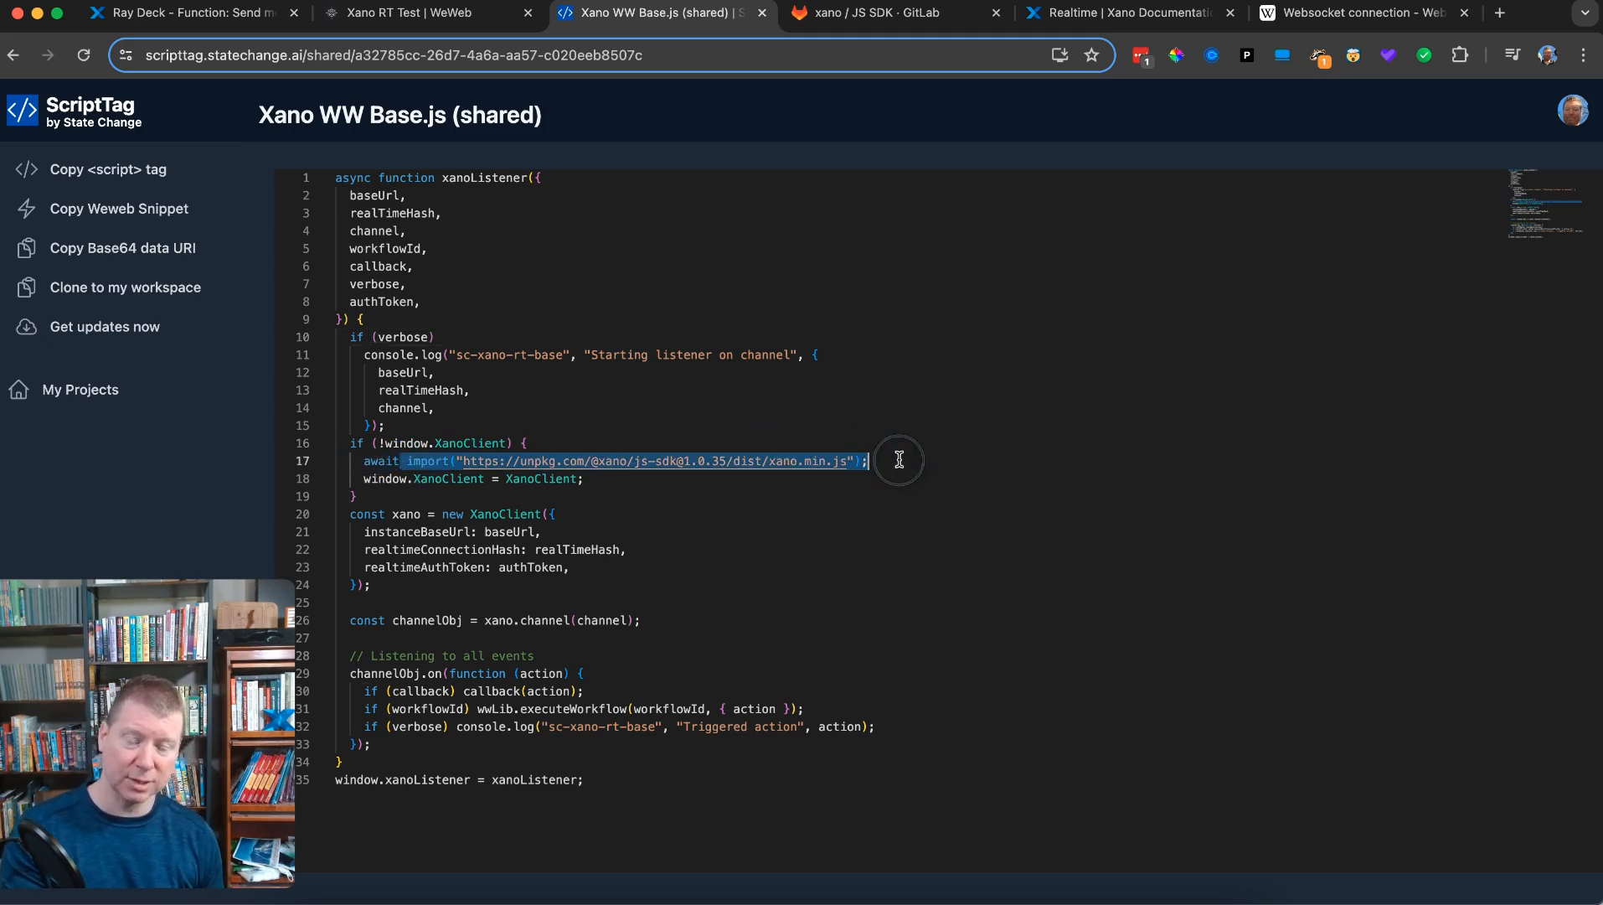
left_click(899, 459)
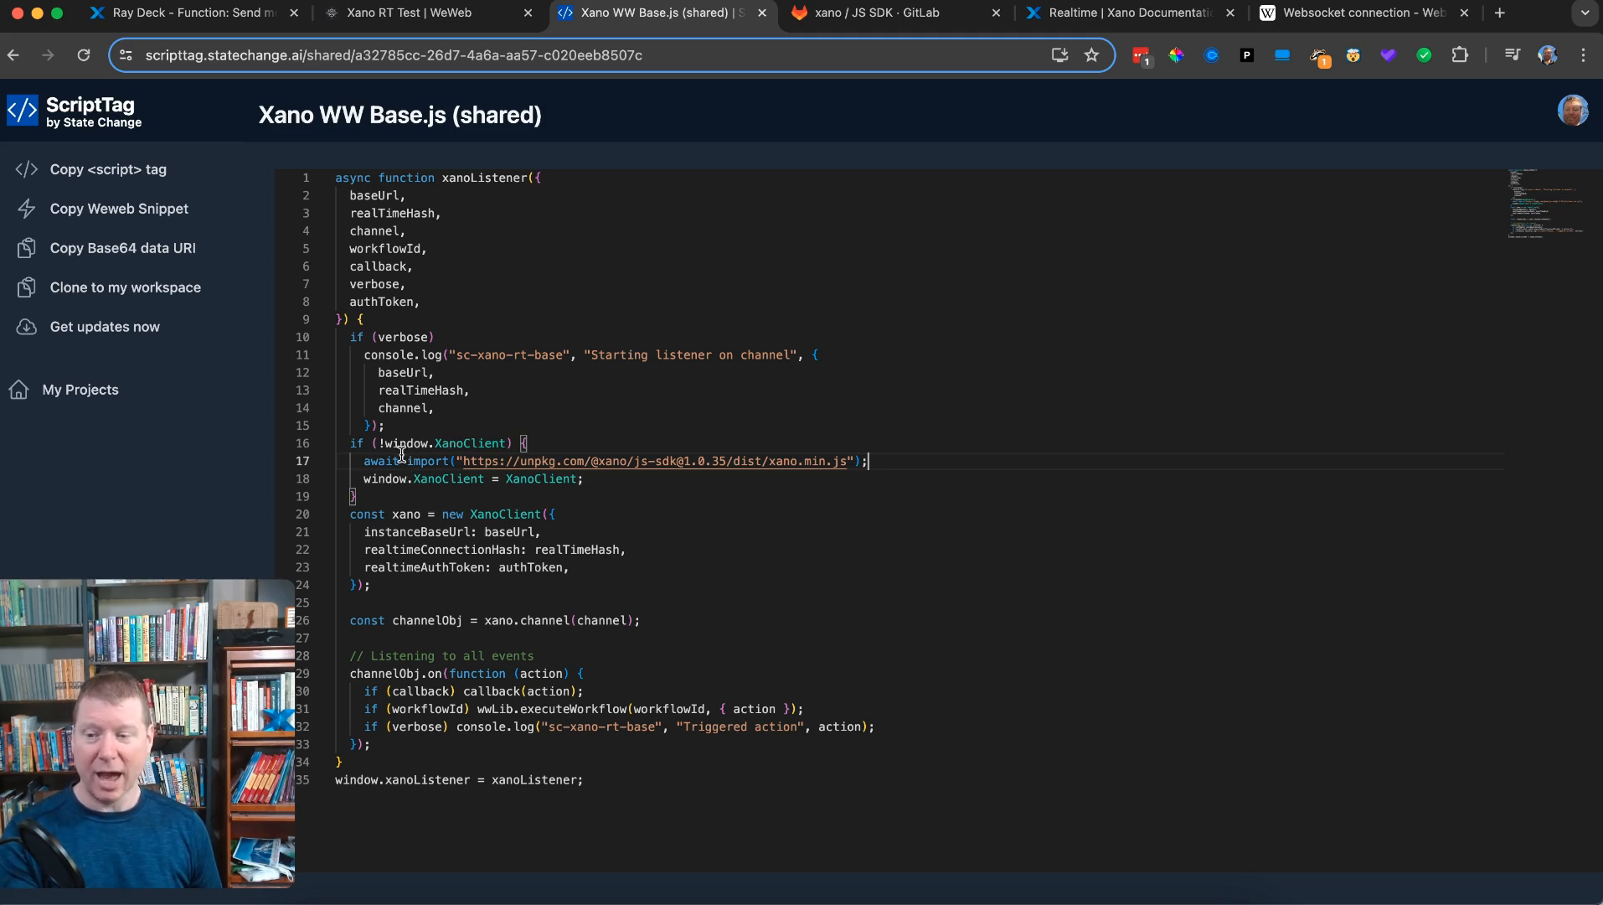
left_click_drag(359, 456, 501, 478)
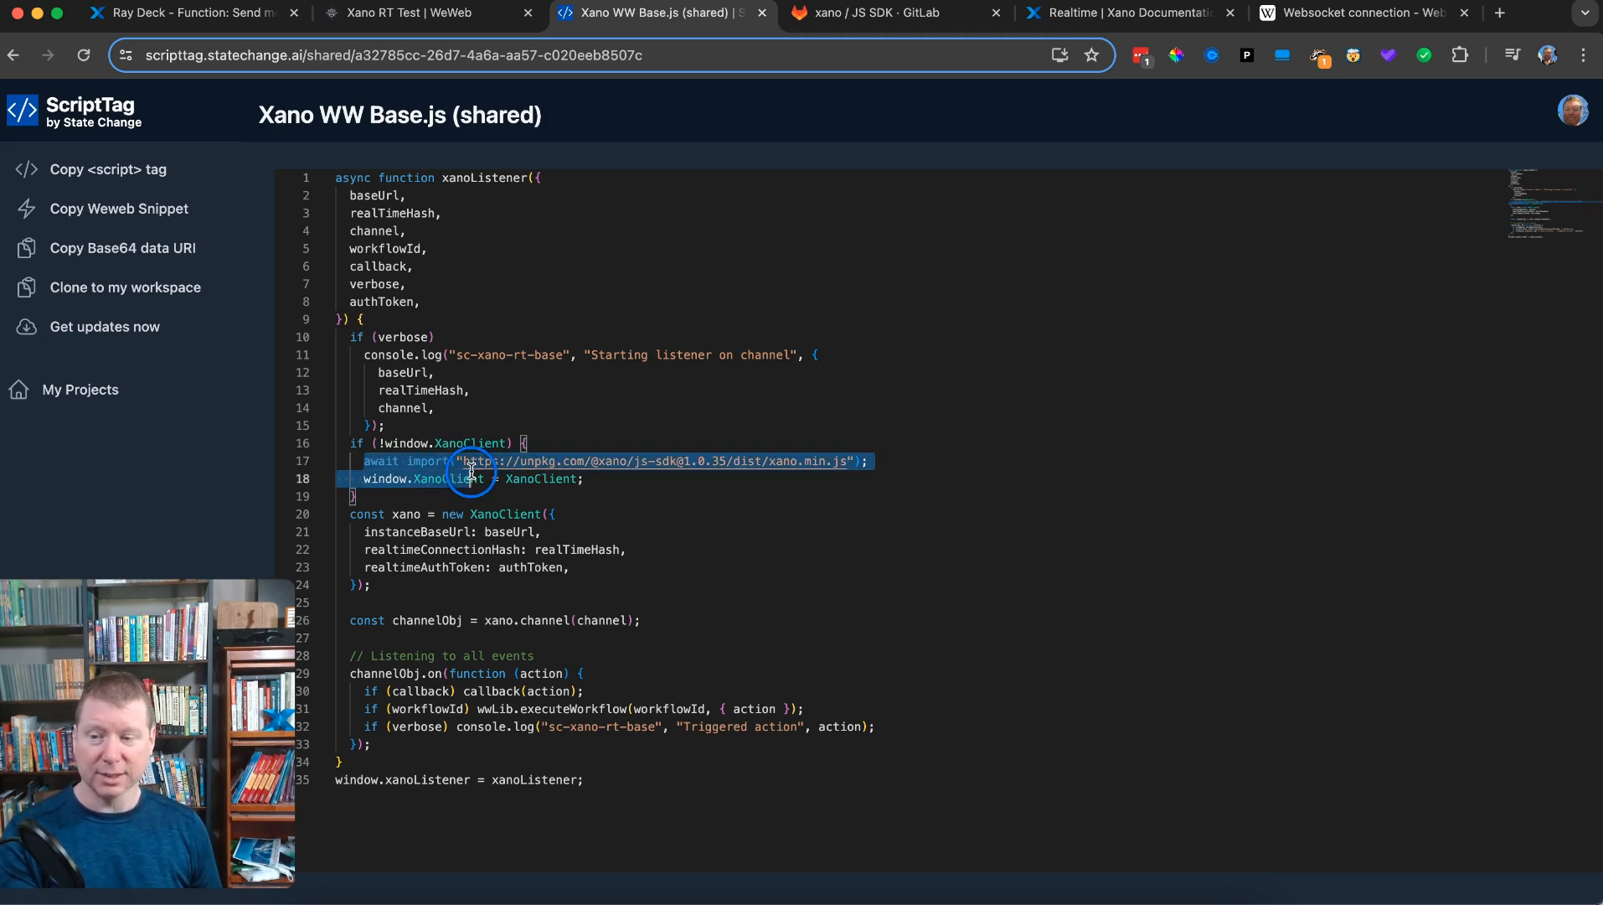
double_click(533, 480)
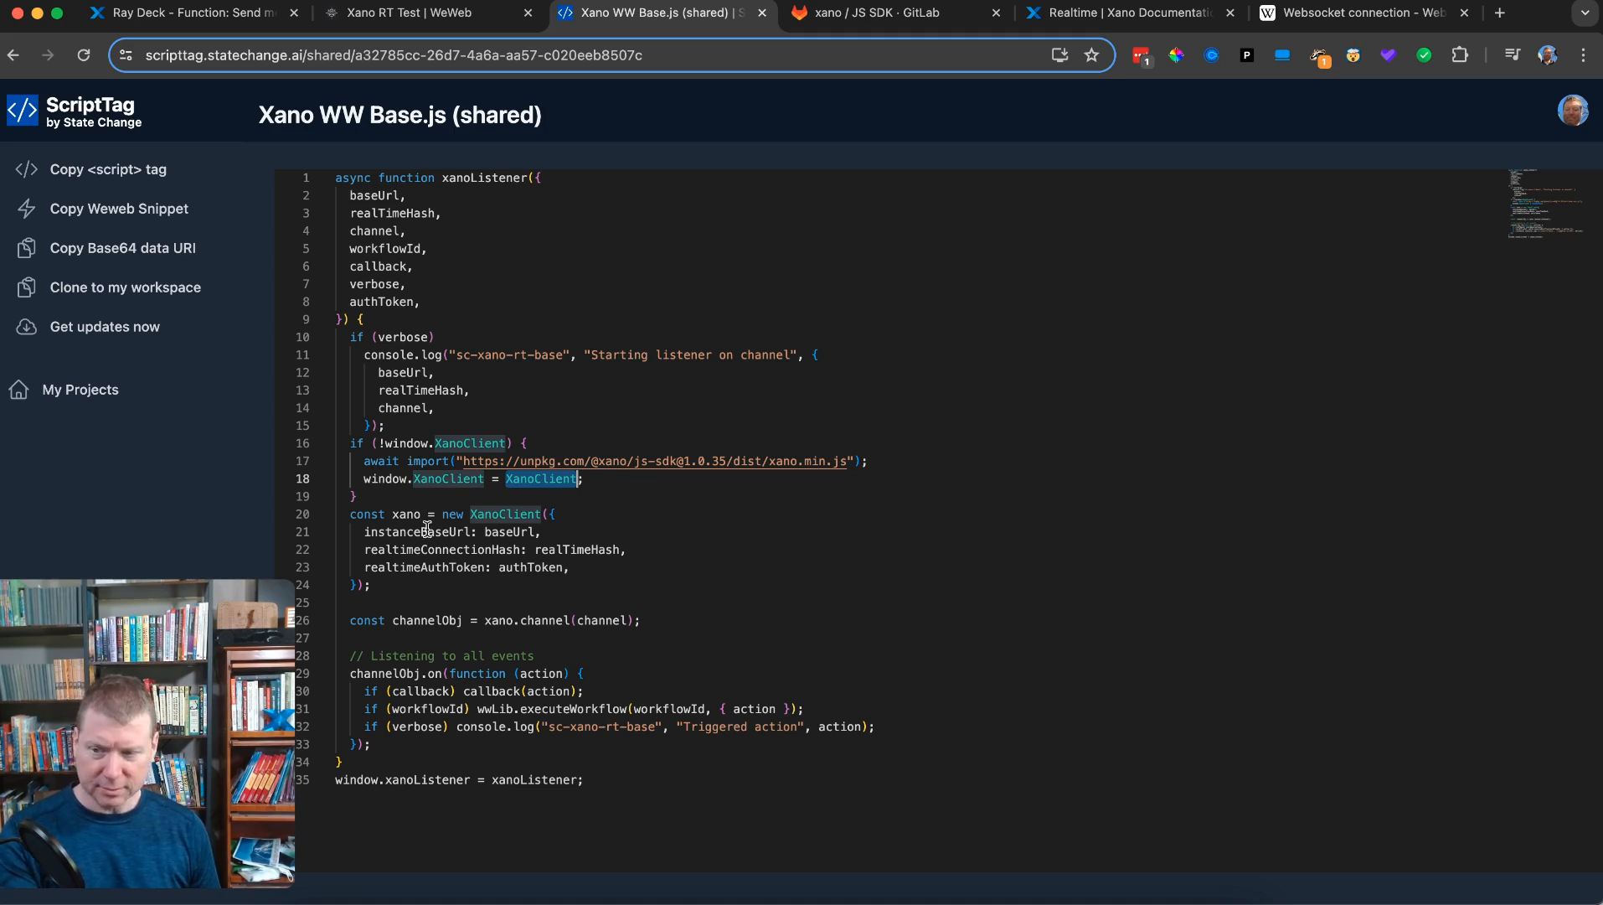
- Examine how the script creates the XanoClient with its base URL, hash and token, gets the channel object and listens for events
left_click_drag(394, 513, 574, 515)
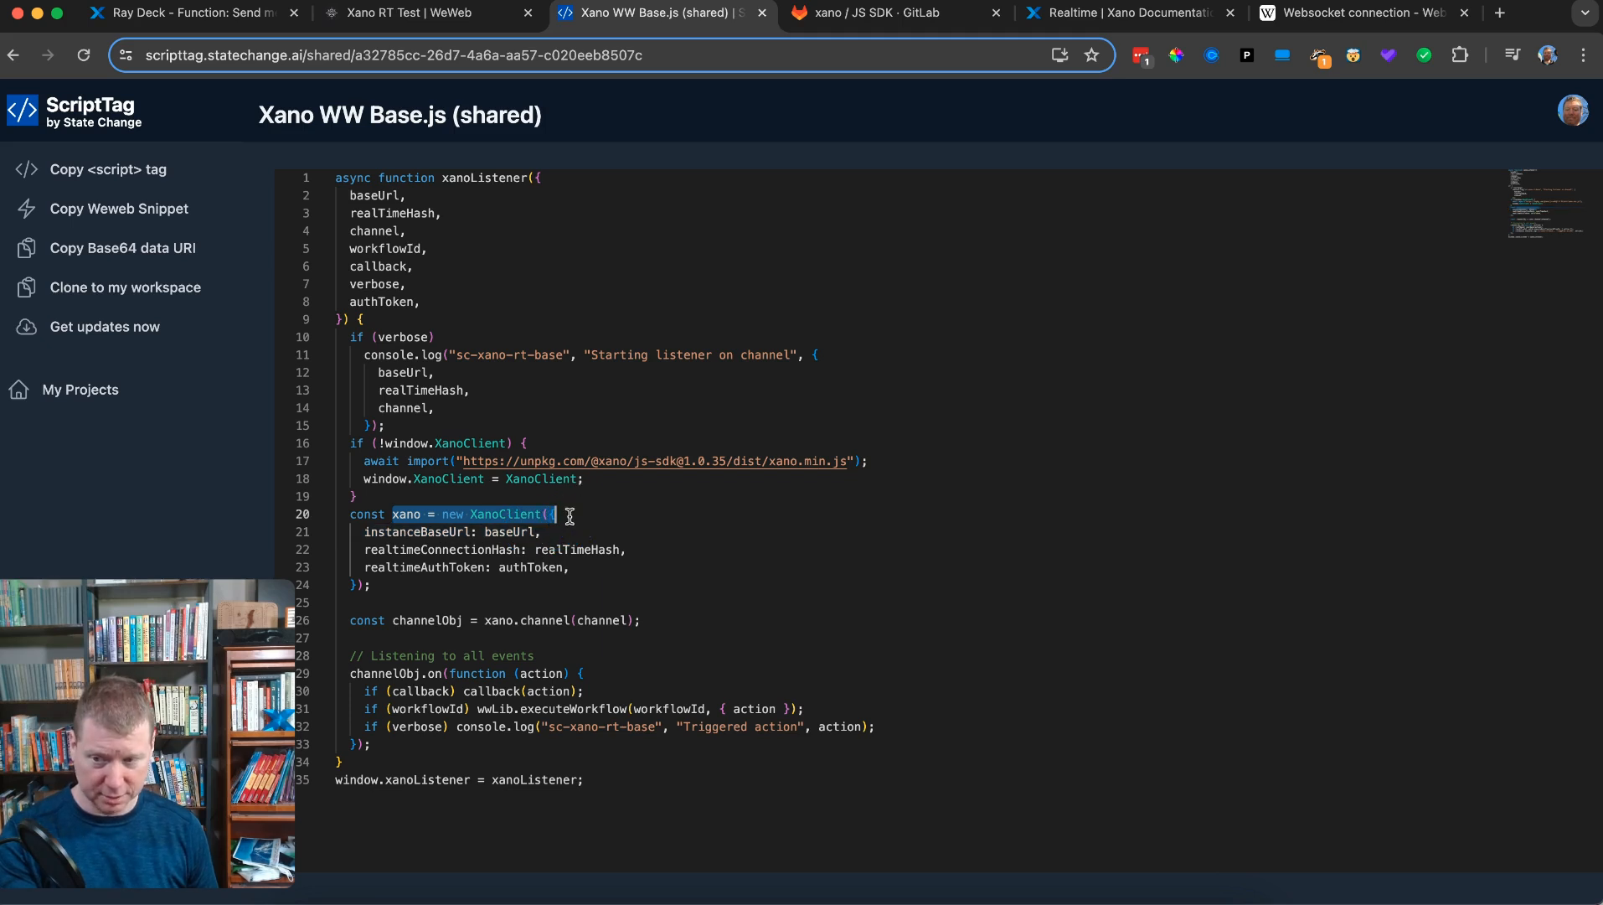
double_click(504, 532)
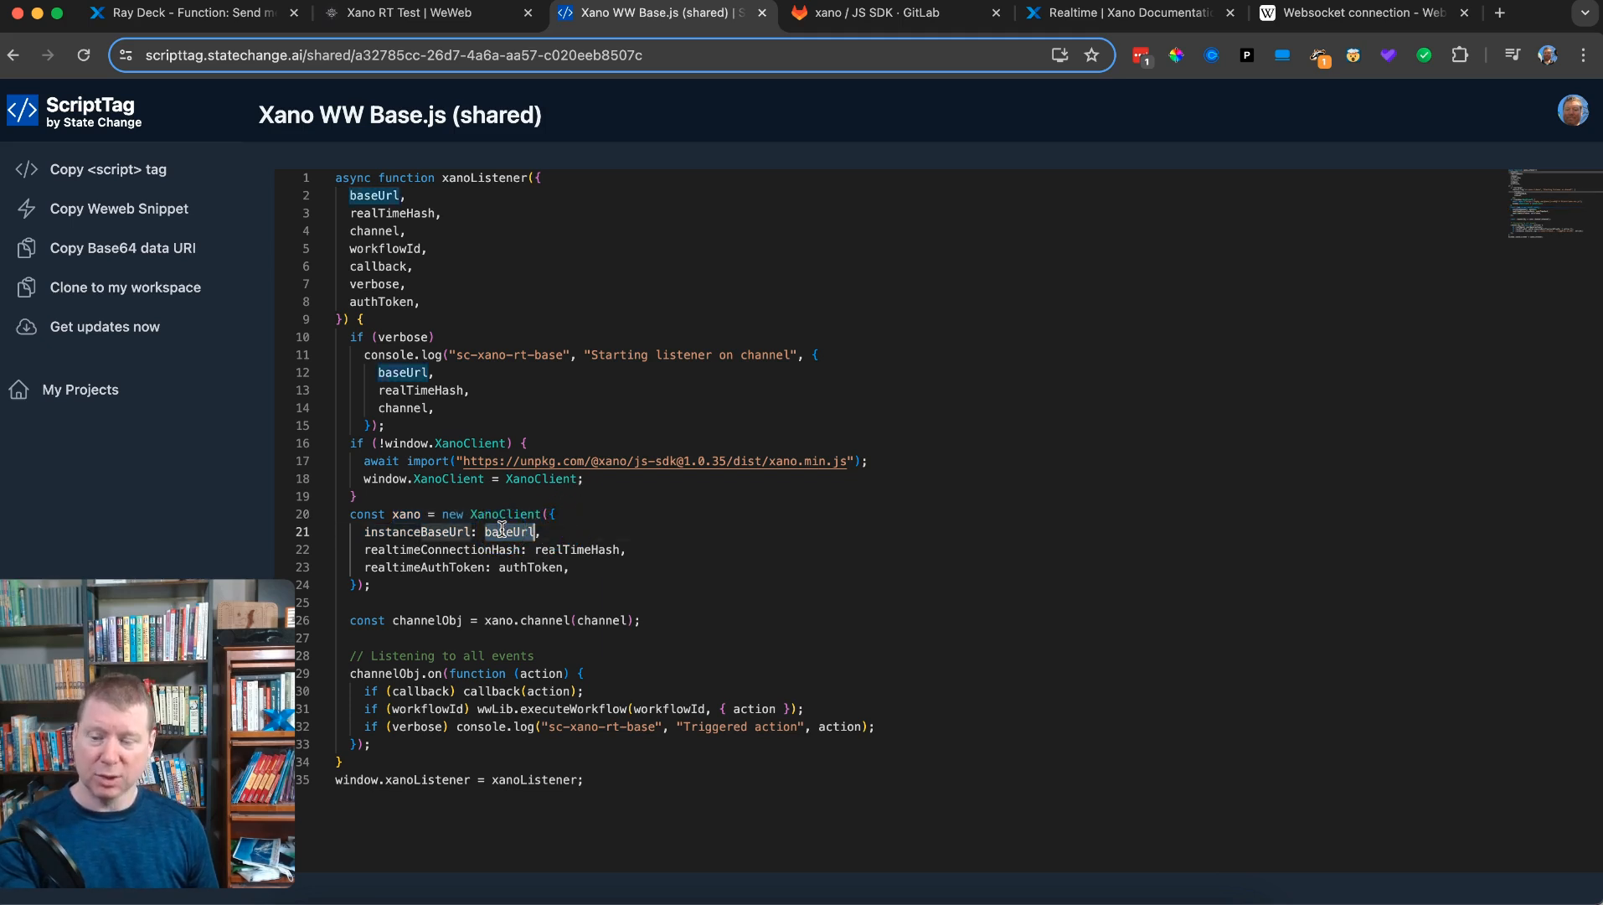
double_click(554, 549)
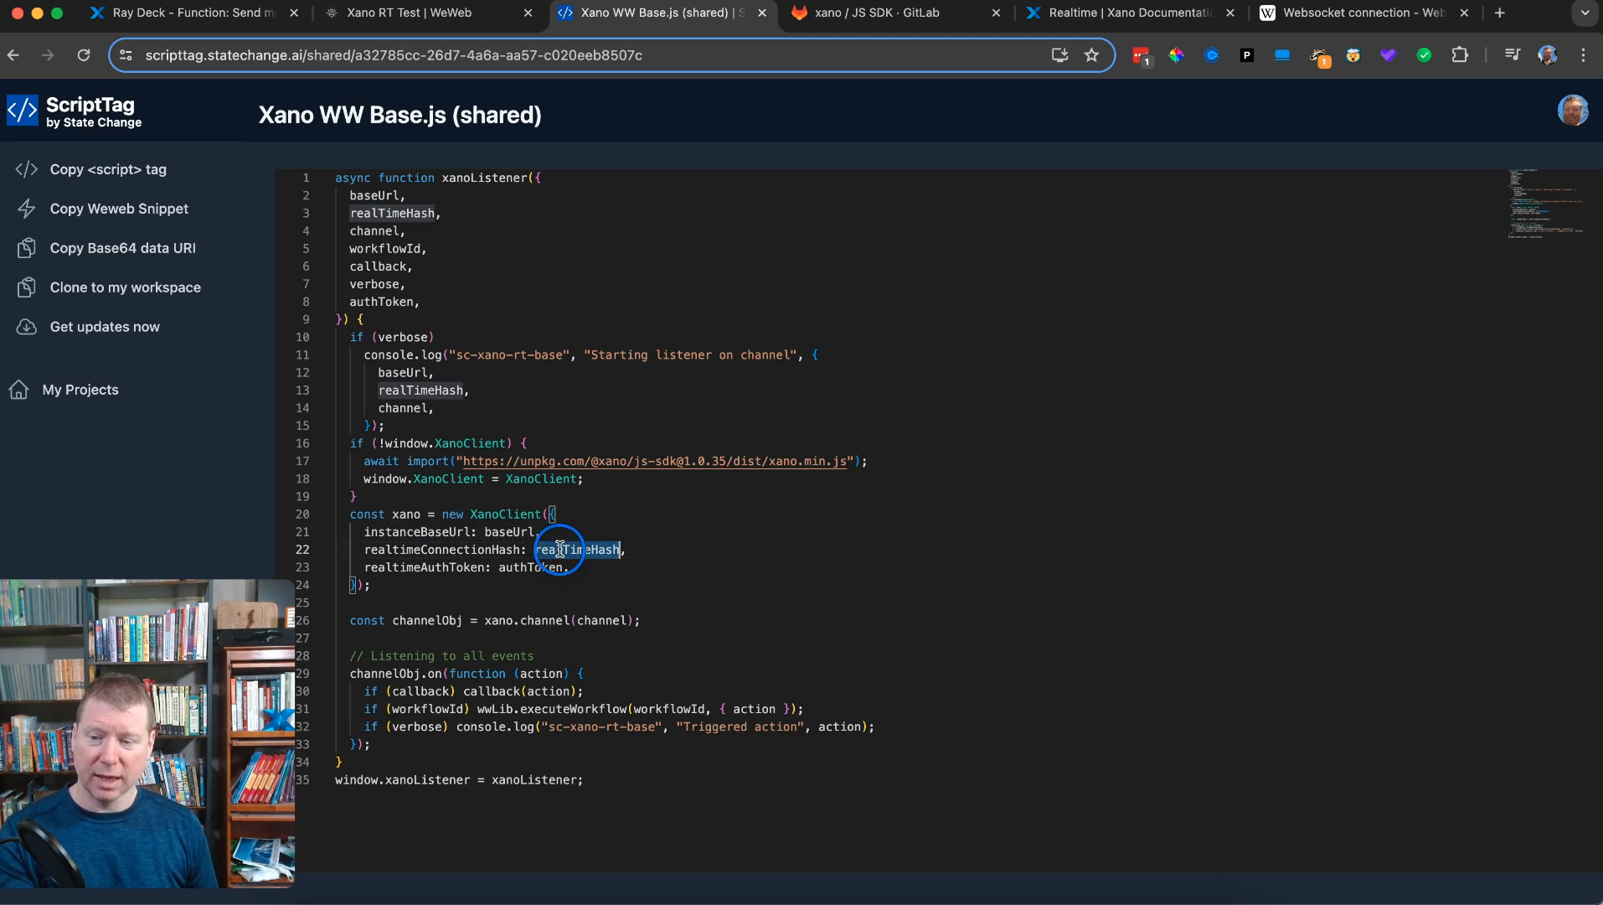
double_click(520, 567)
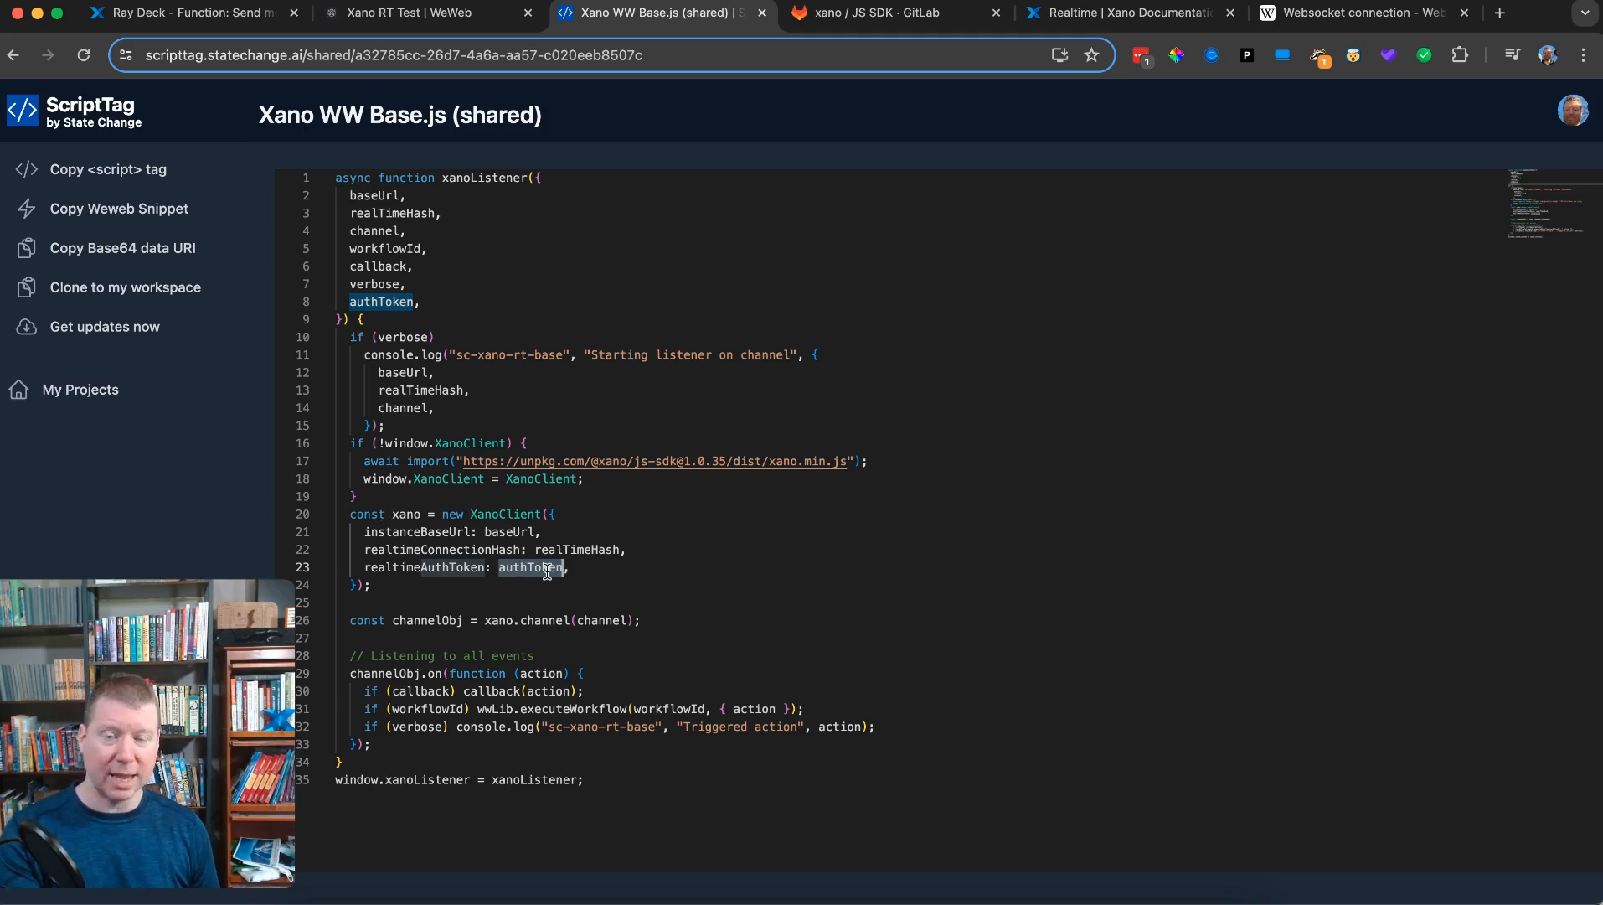
left_click_drag(386, 620, 666, 629)
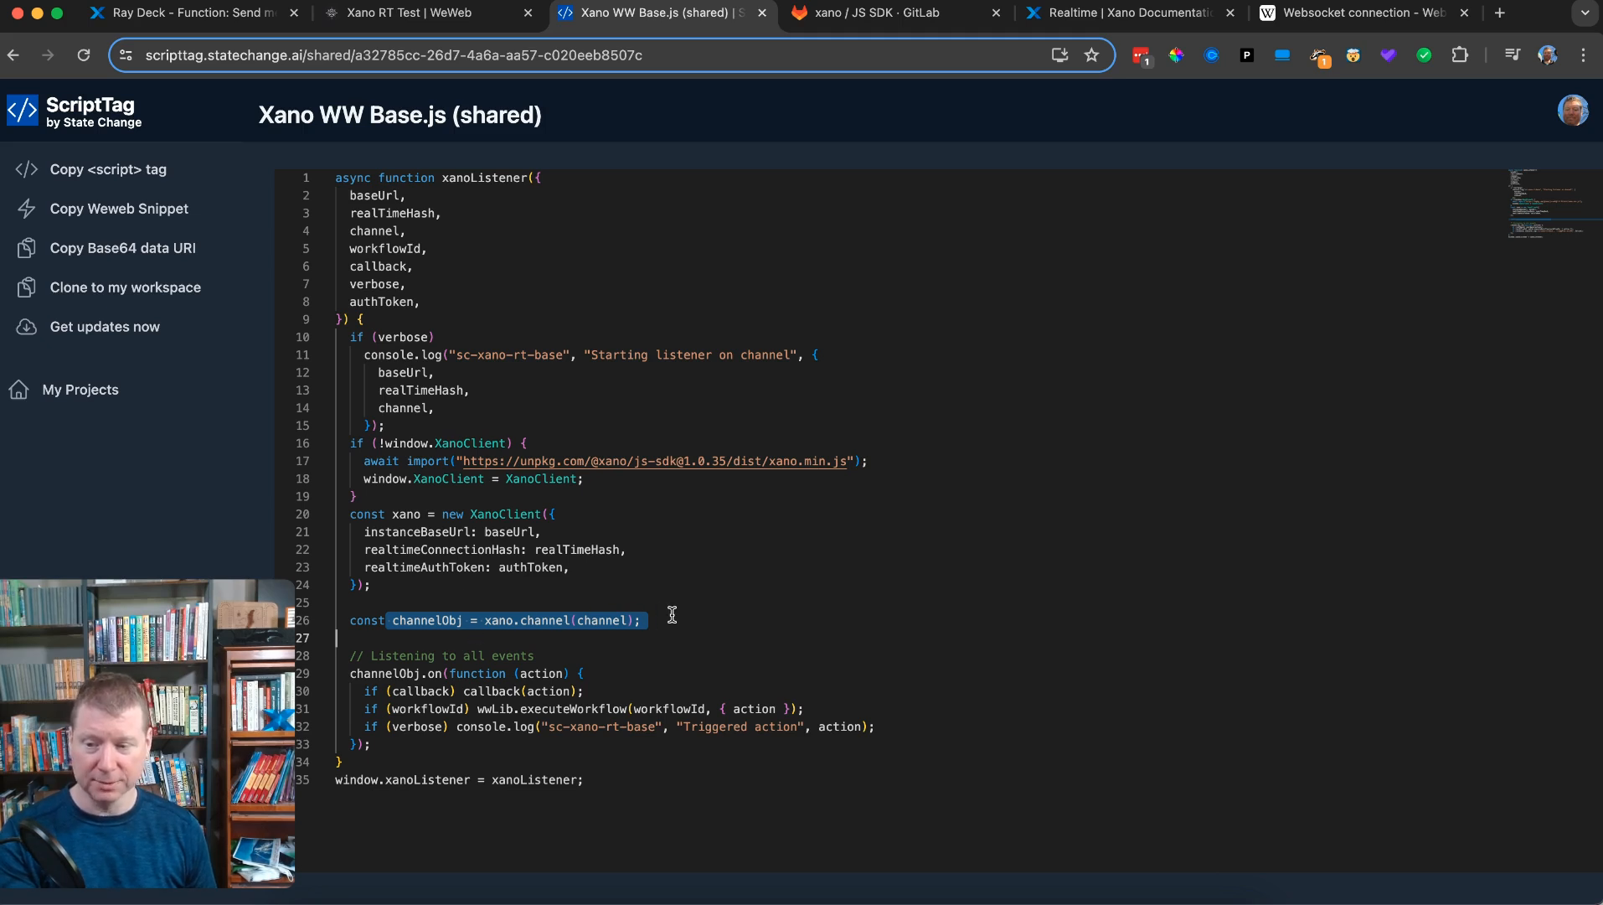
left_click(536, 585)
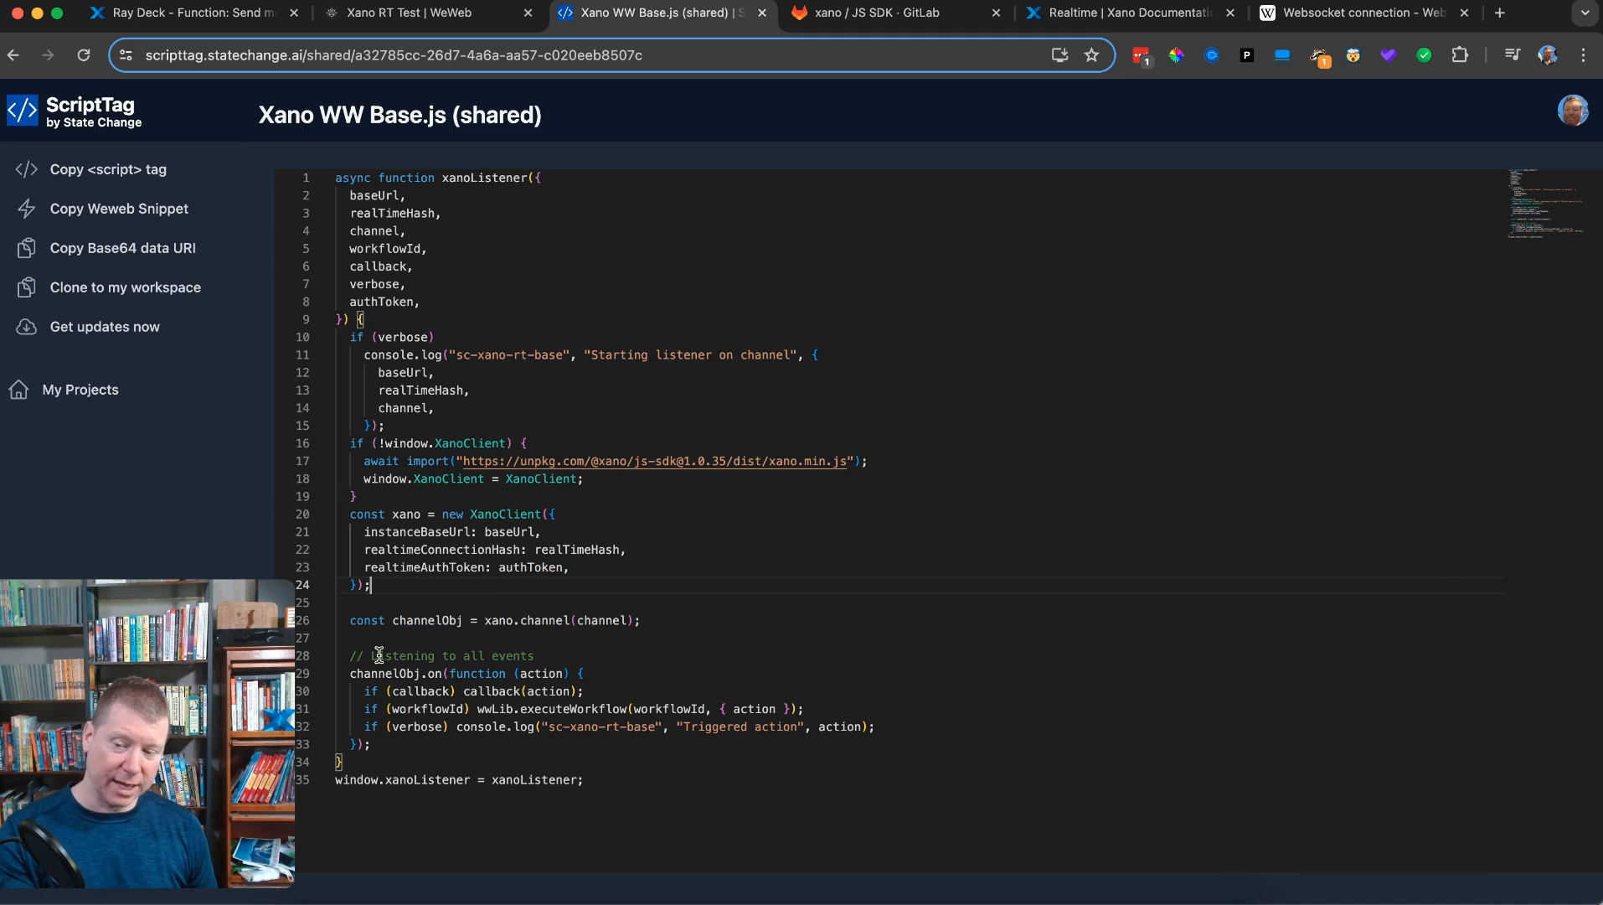
double_click(434, 675)
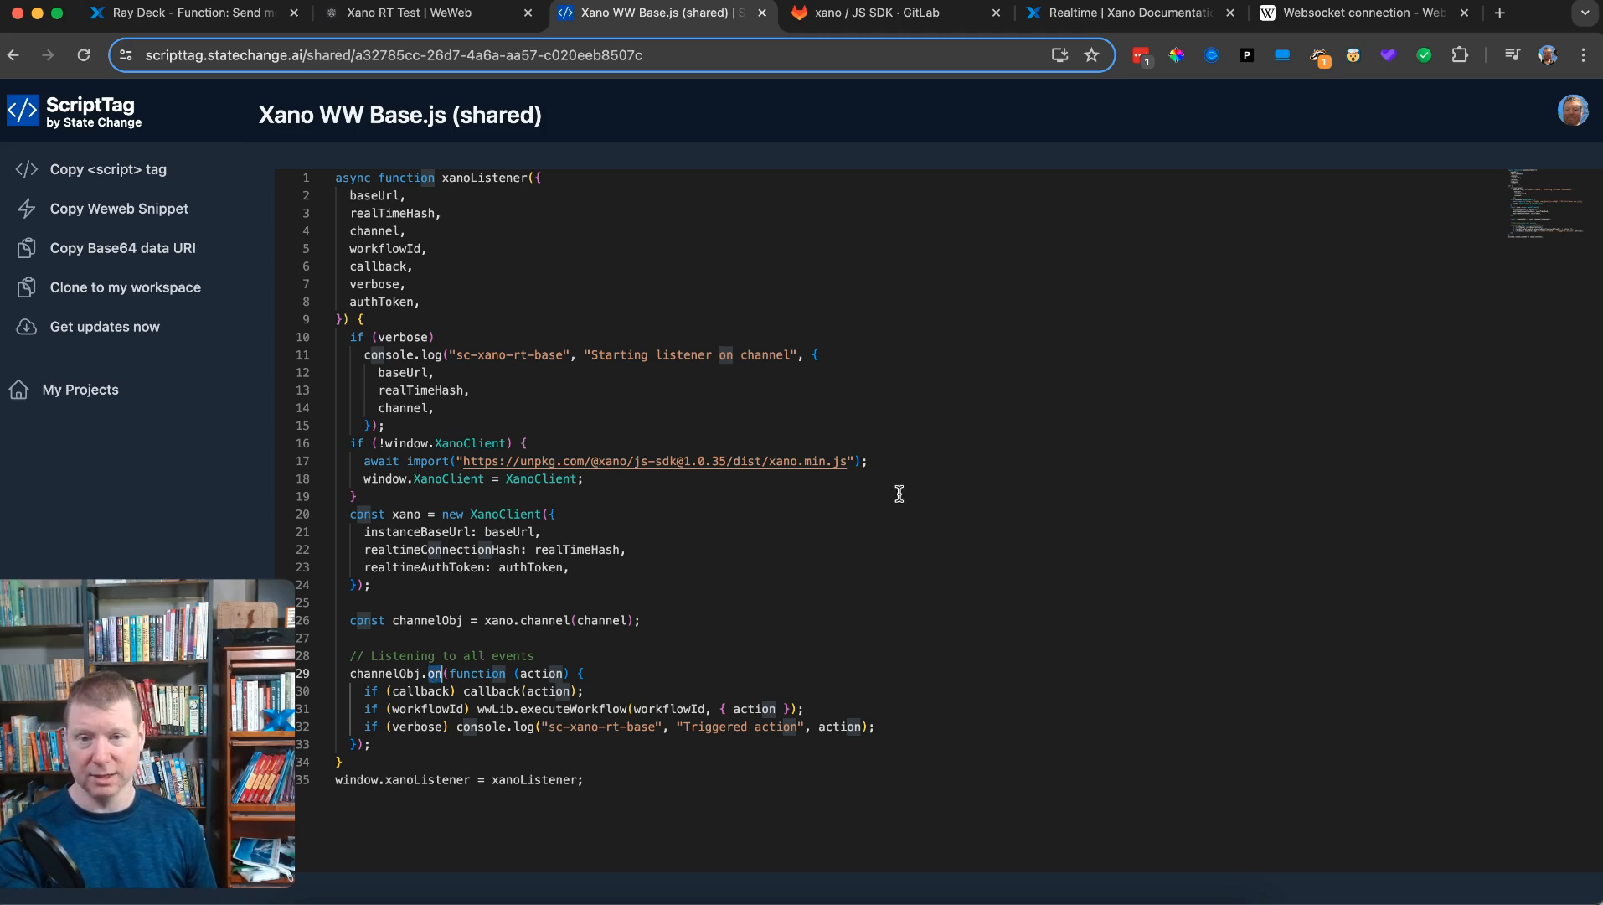
- Read the xano JS SDK readme on GitLab, covering installation, the Realtime connection example and the XanoClient reference
left_click(888, 14)
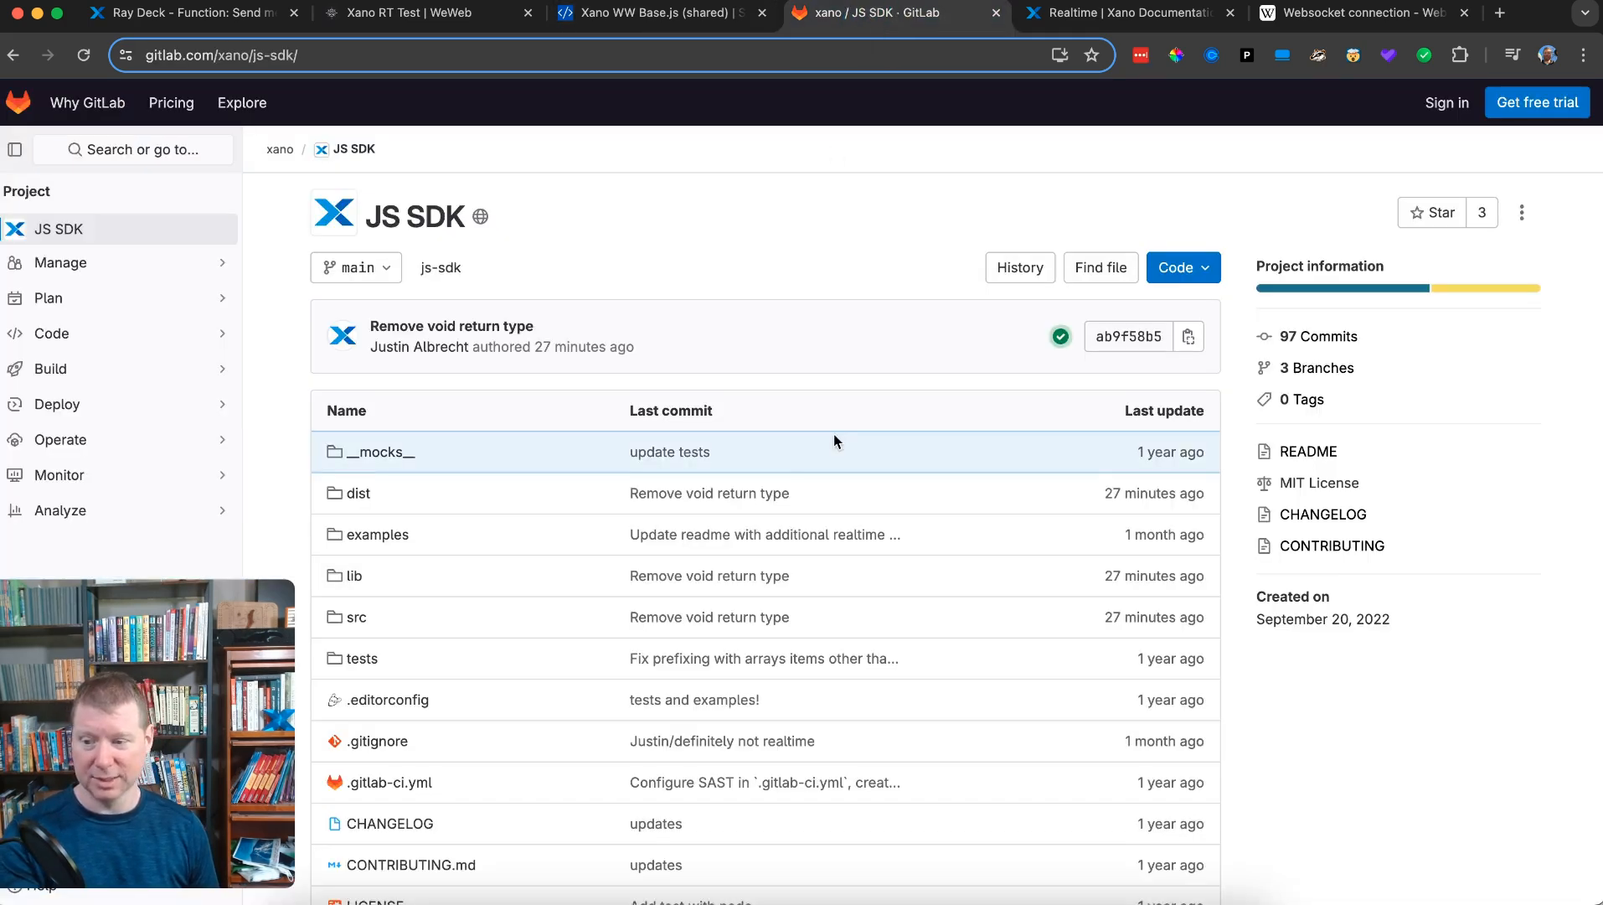
scroll(833, 433, "down", 2)
scroll(832, 433, "down", 15)
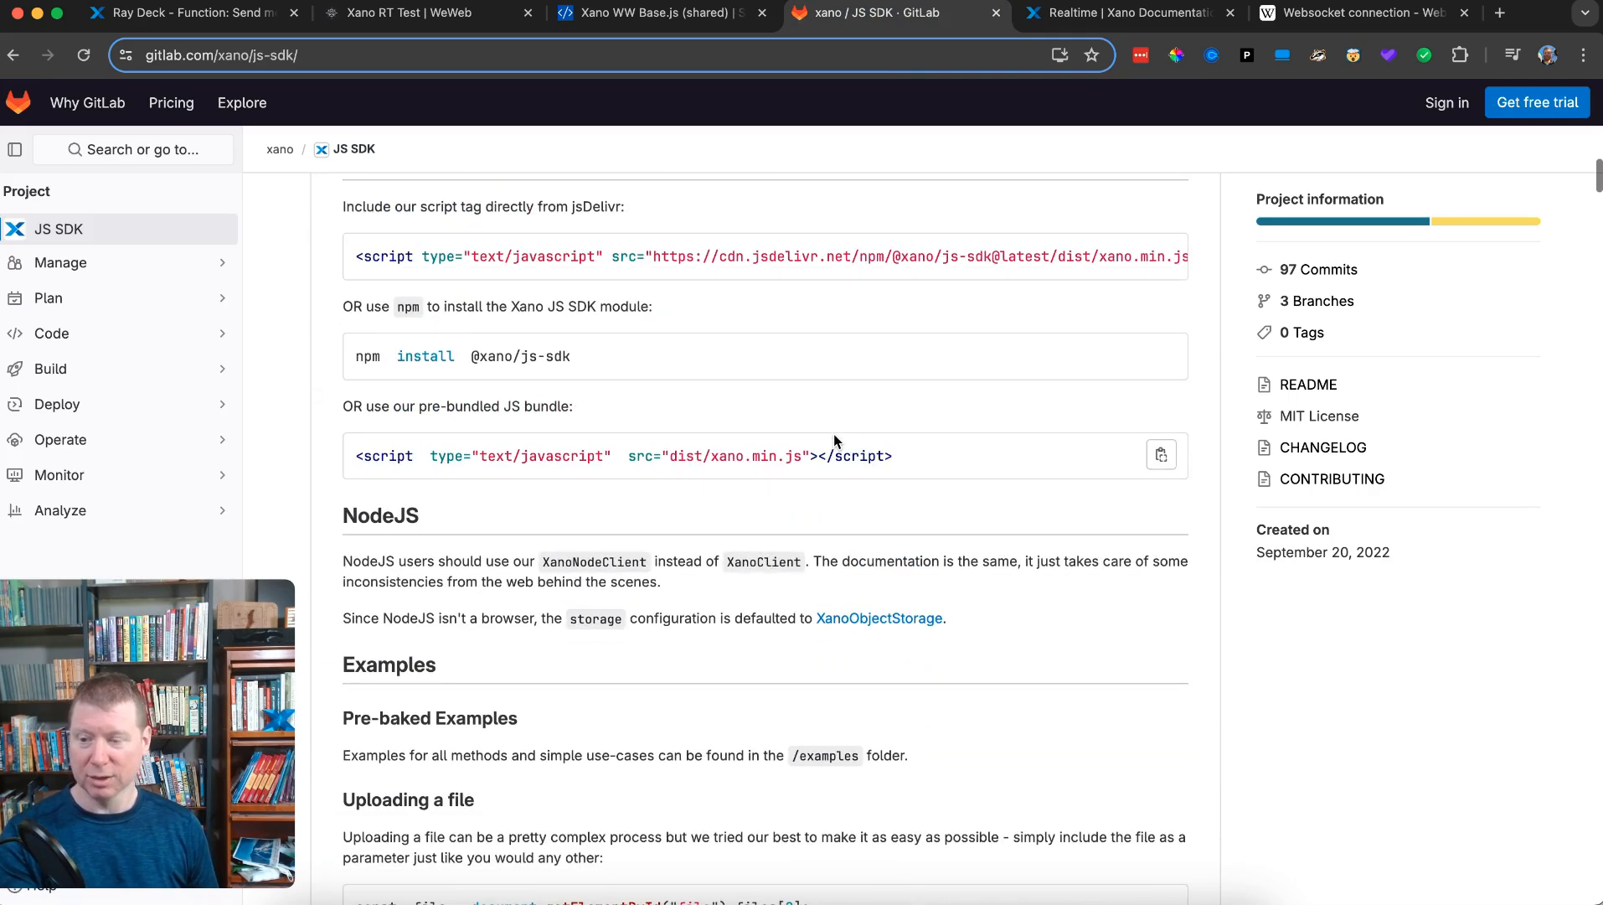
scroll(612, 416, "down", 10)
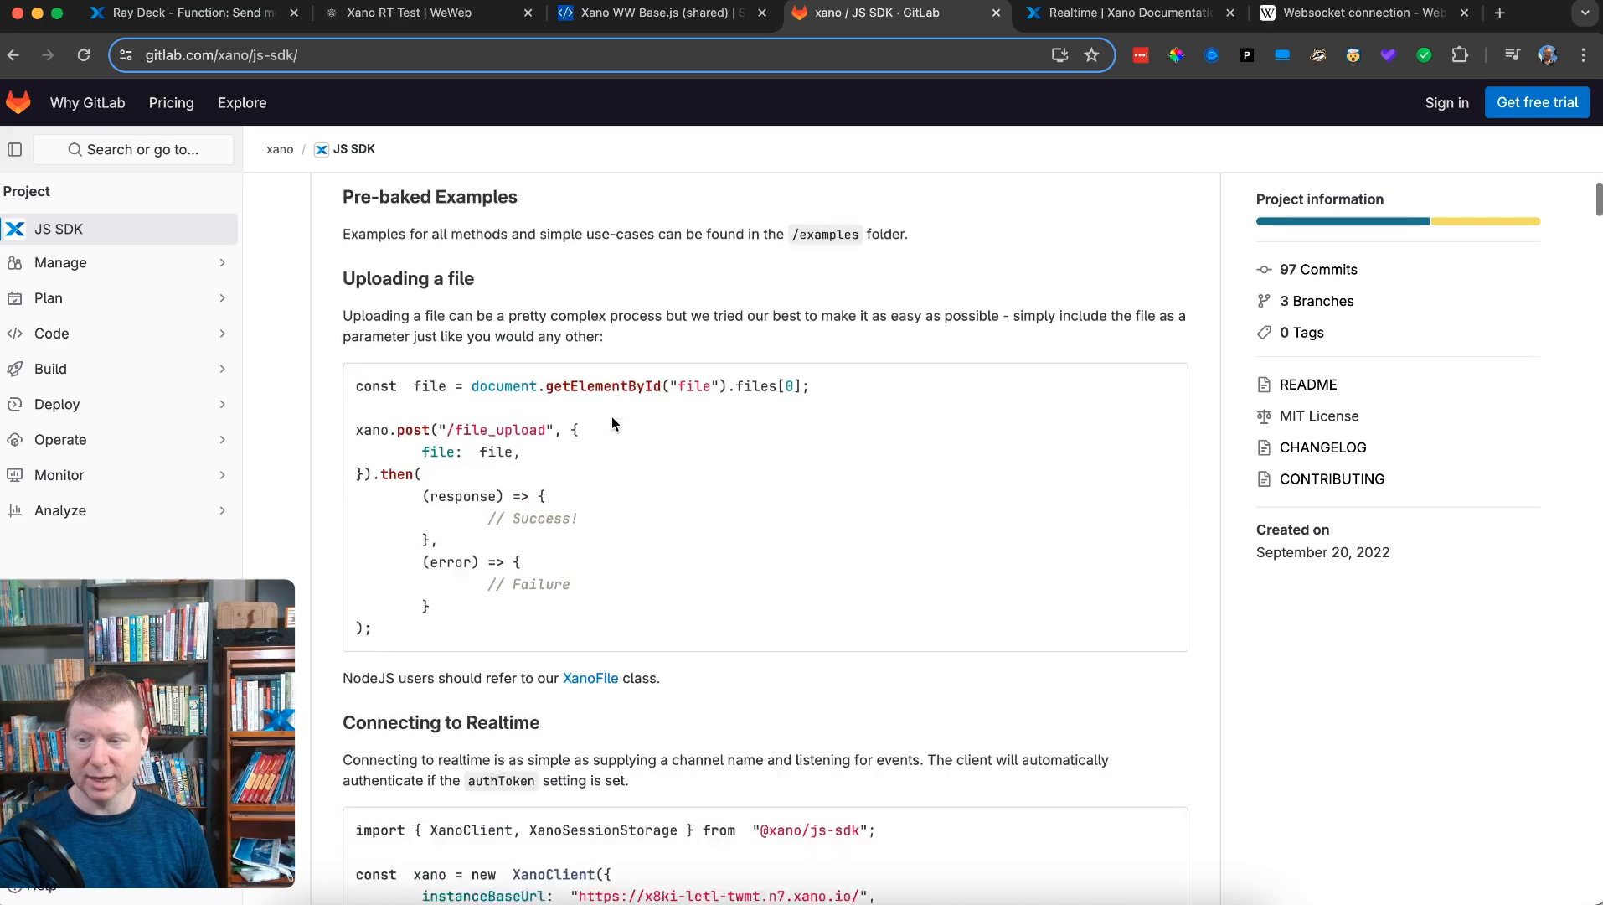
scroll(612, 416, "down", 10)
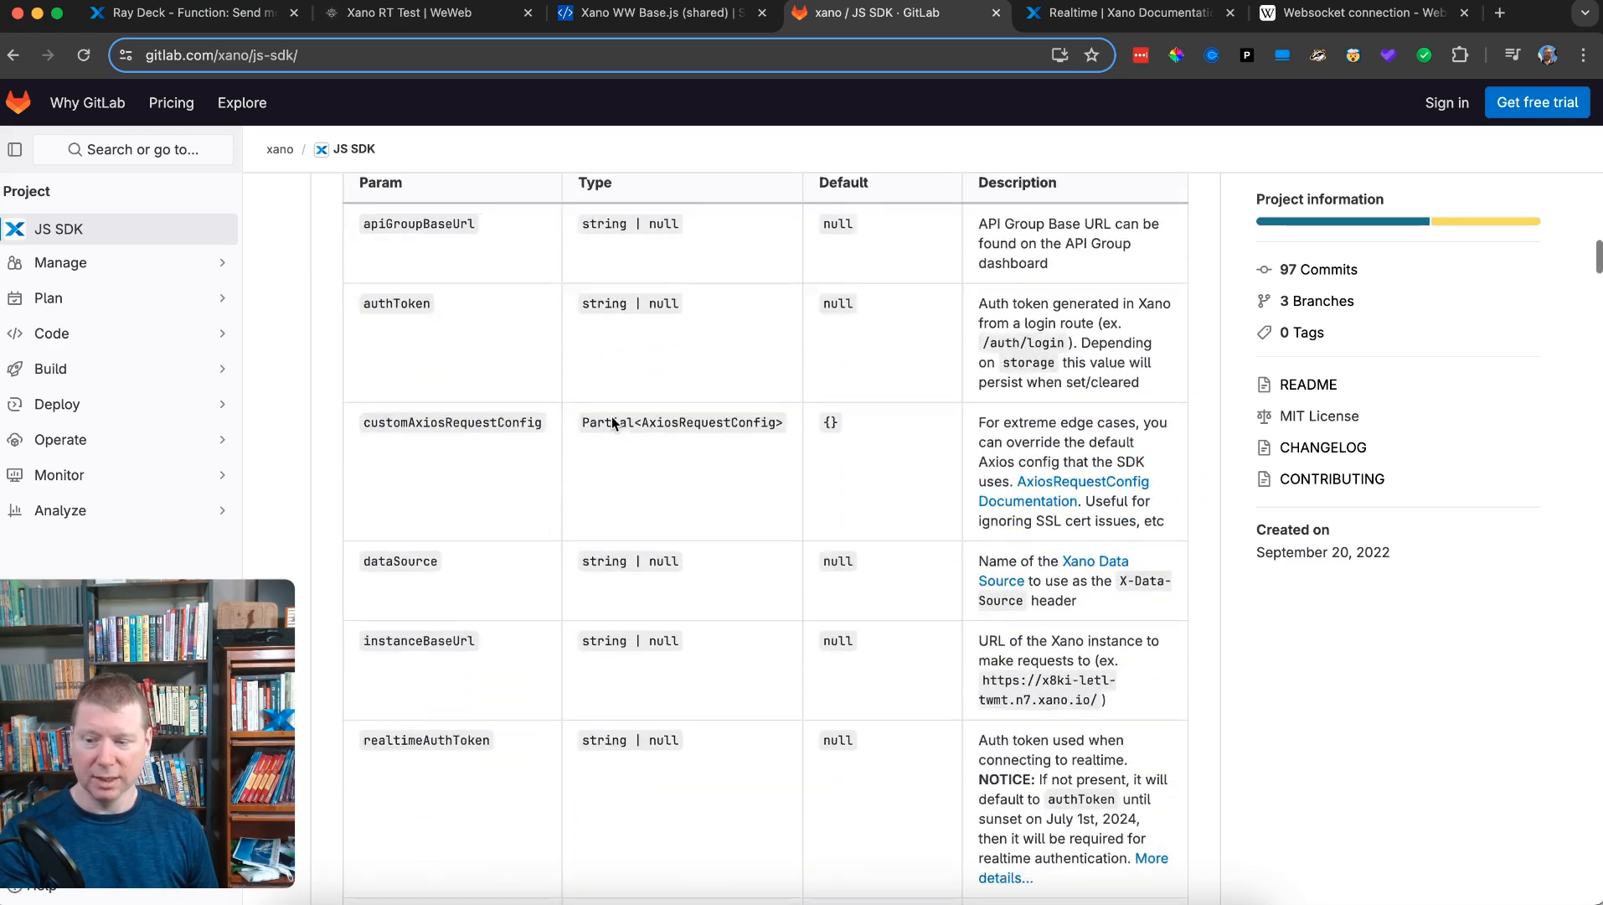
scroll(612, 416, "down", 10)
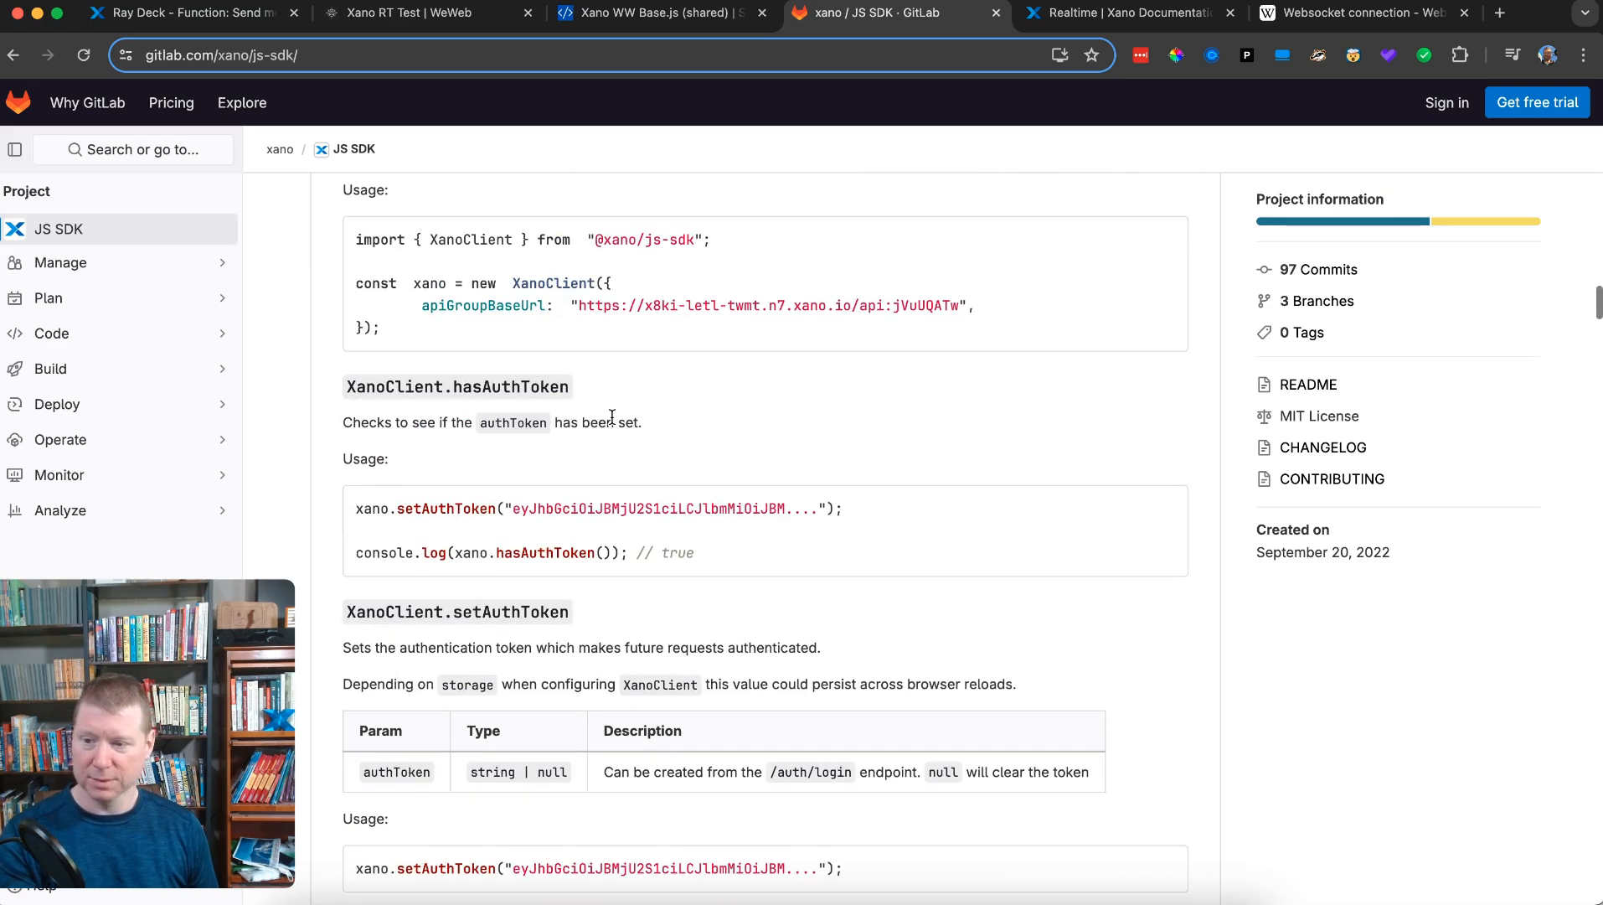
scroll(612, 415, "down", 10)
scroll(611, 416, "down", 10)
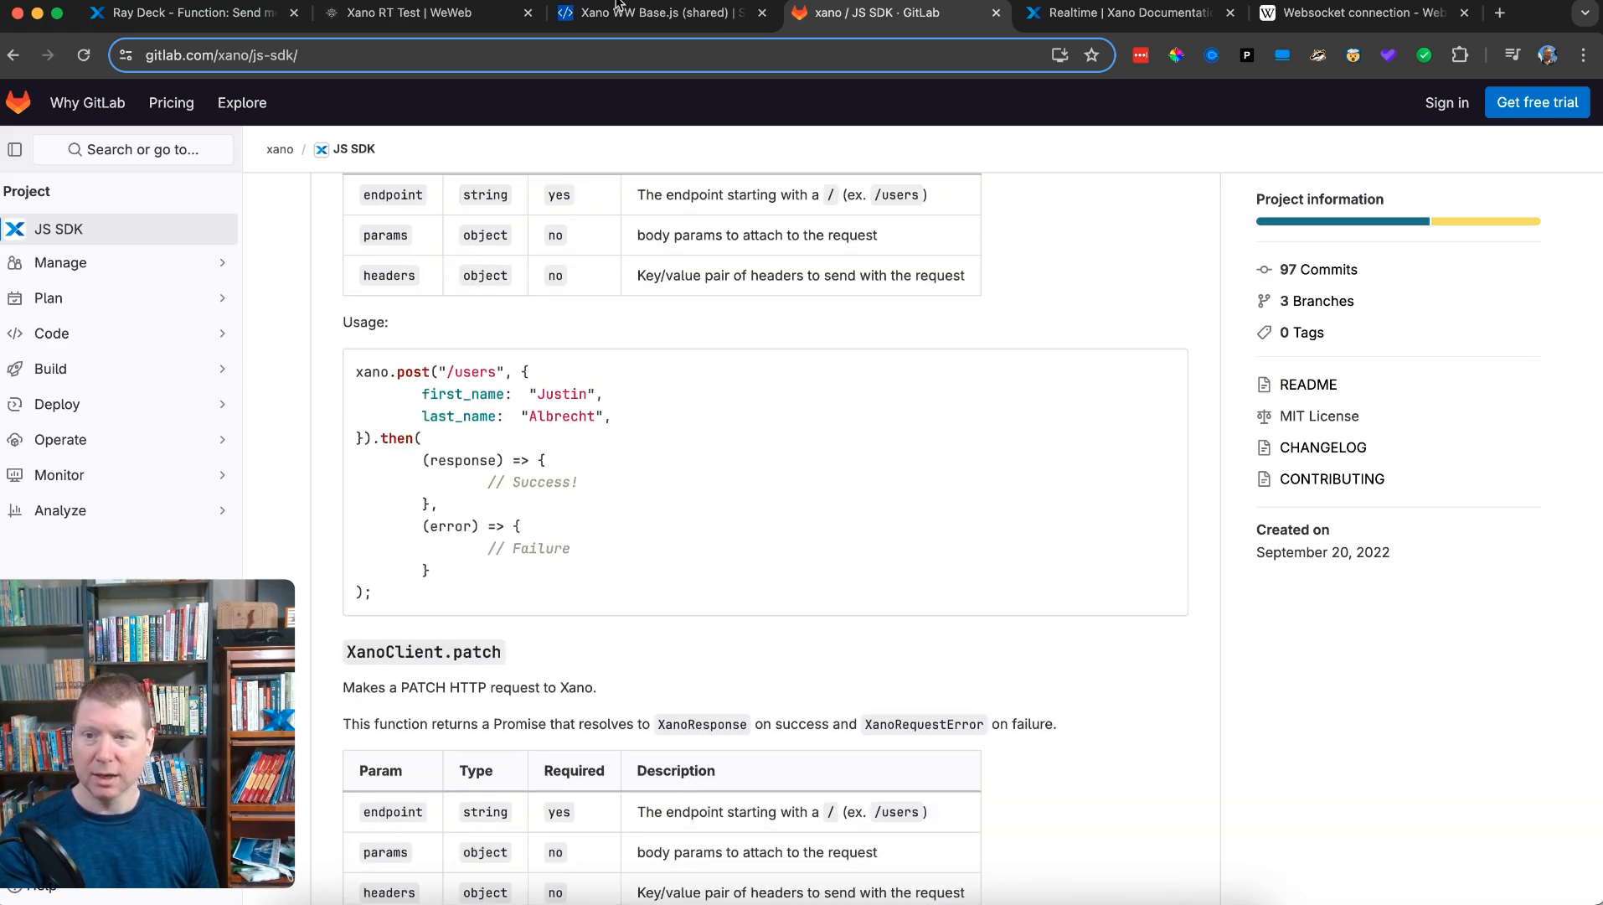
- Return to the shared listener script and examine its callback and executeWorkflow calls and the start of the async function
left_click(630, 16)
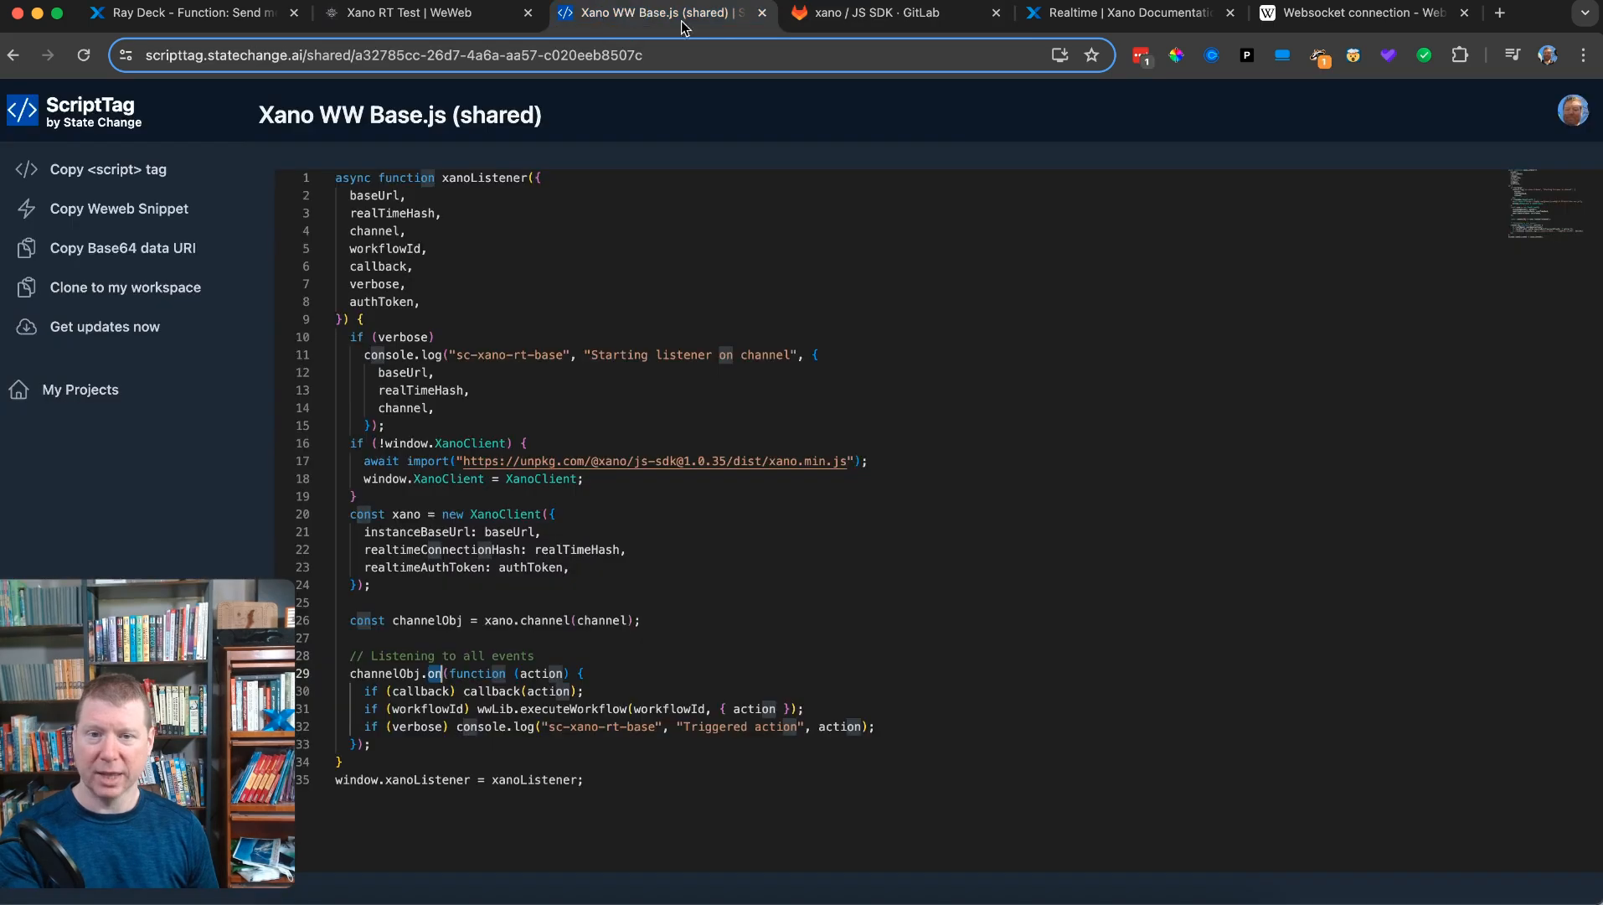
double_click(490, 689)
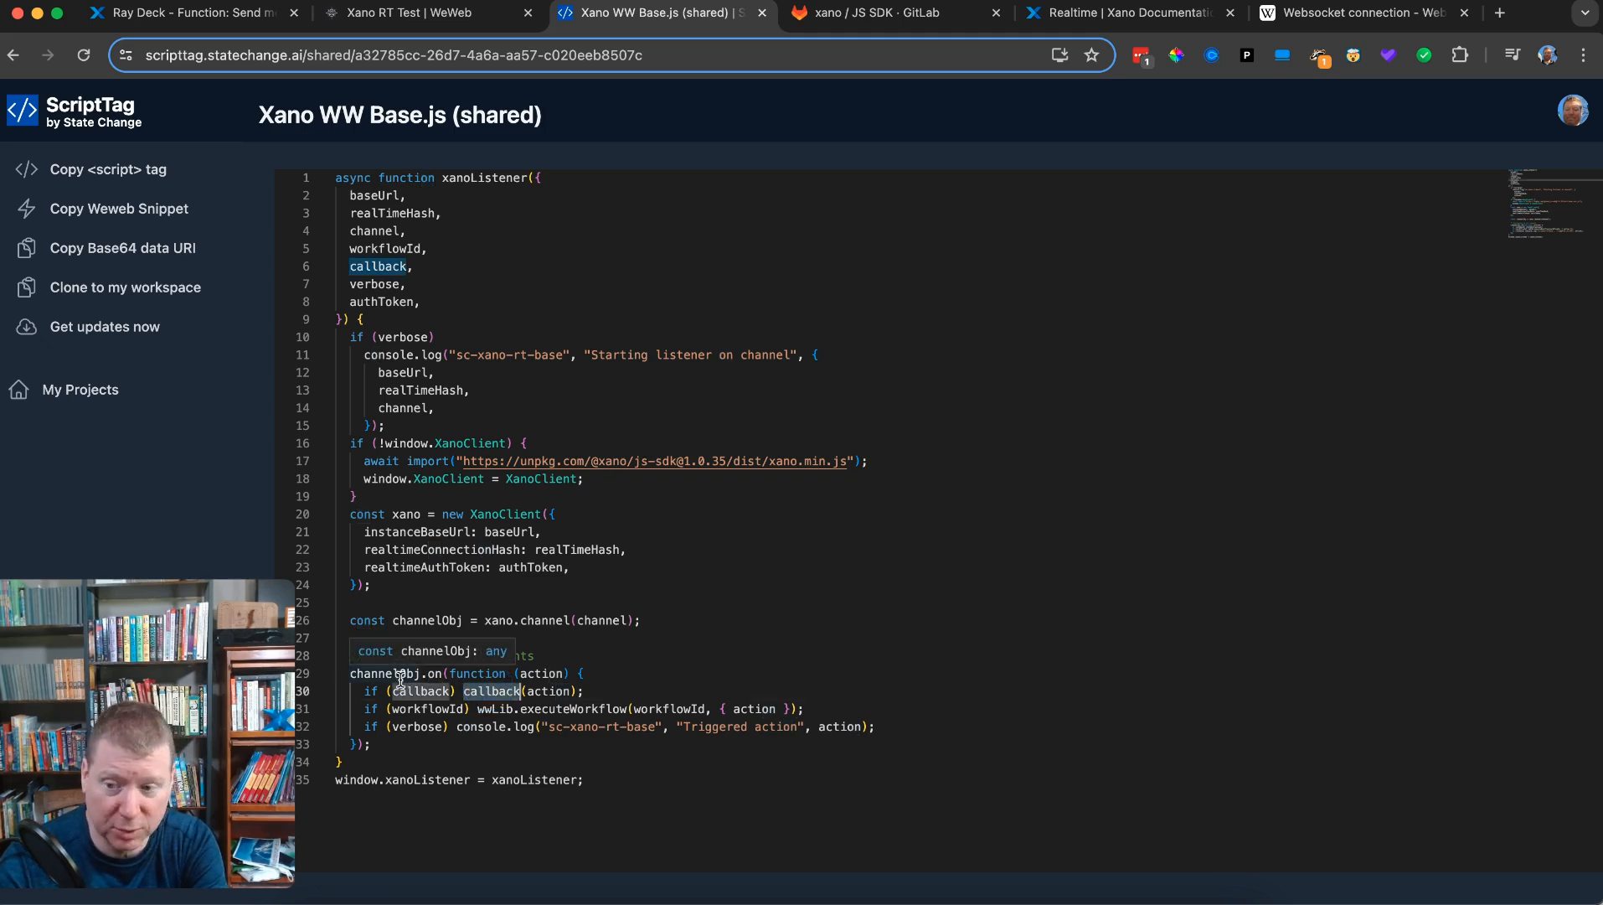
double_click(546, 709)
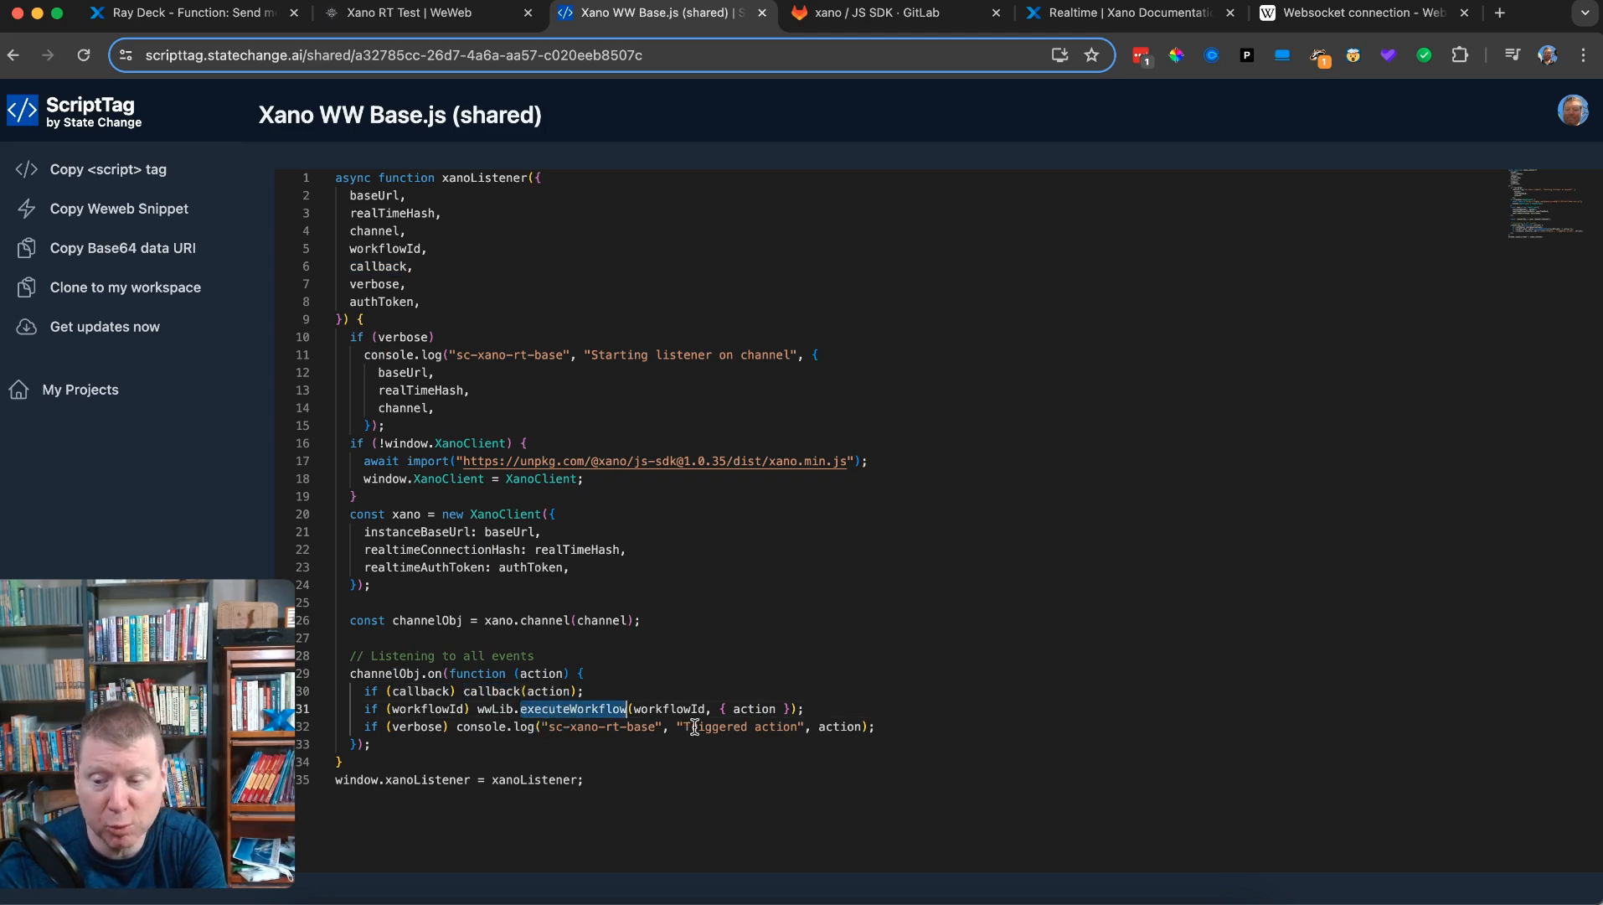
double_click(671, 709)
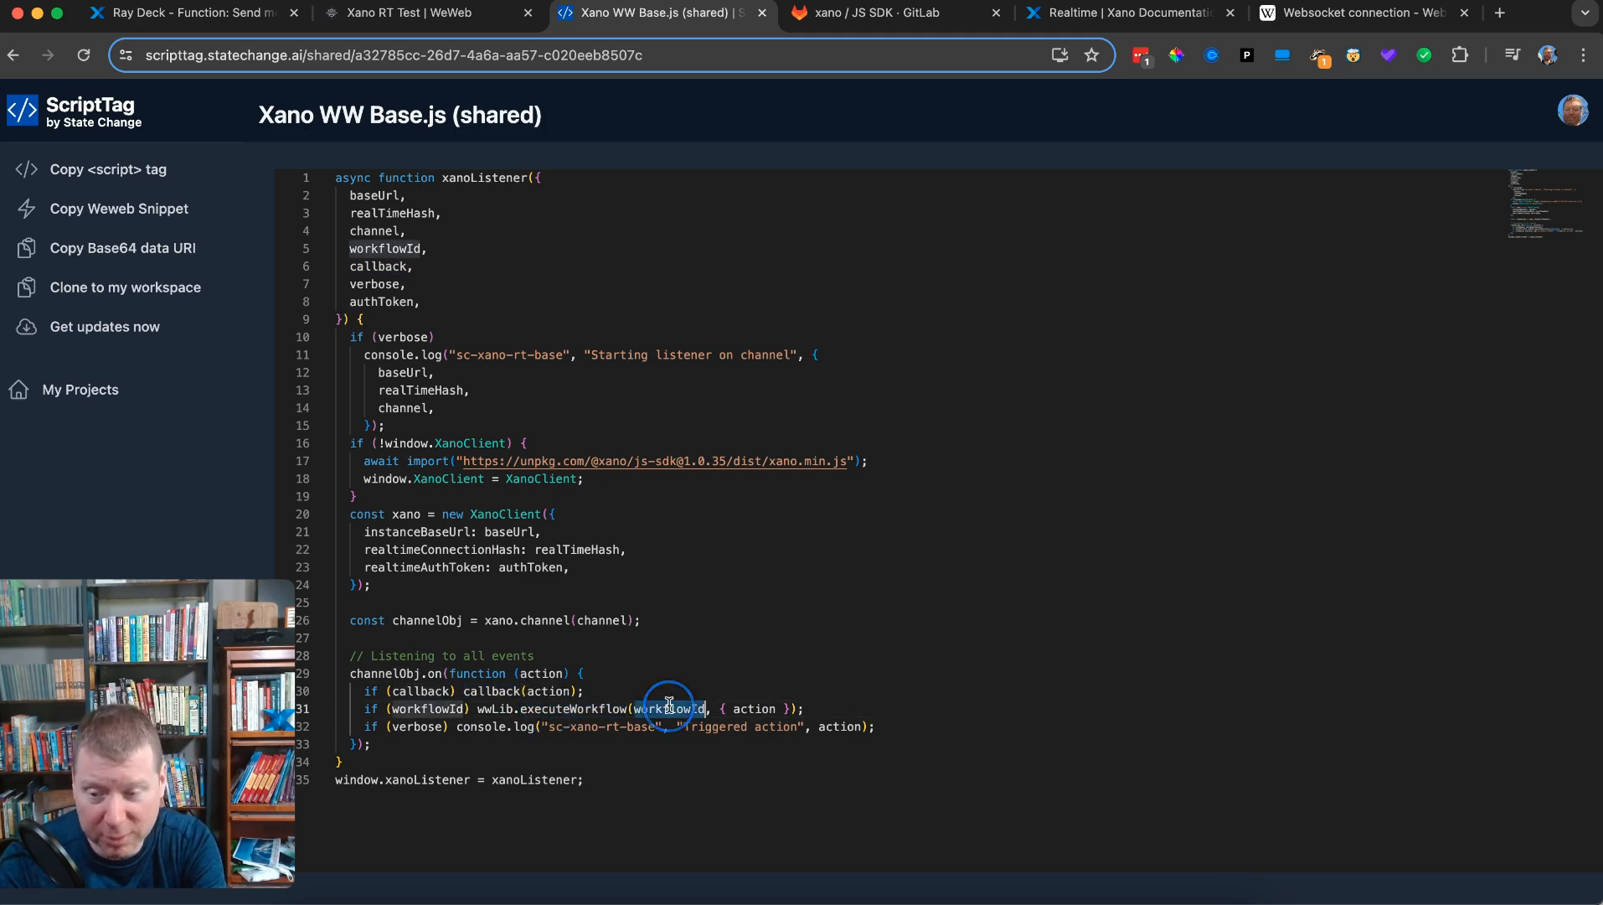
left_click(748, 708)
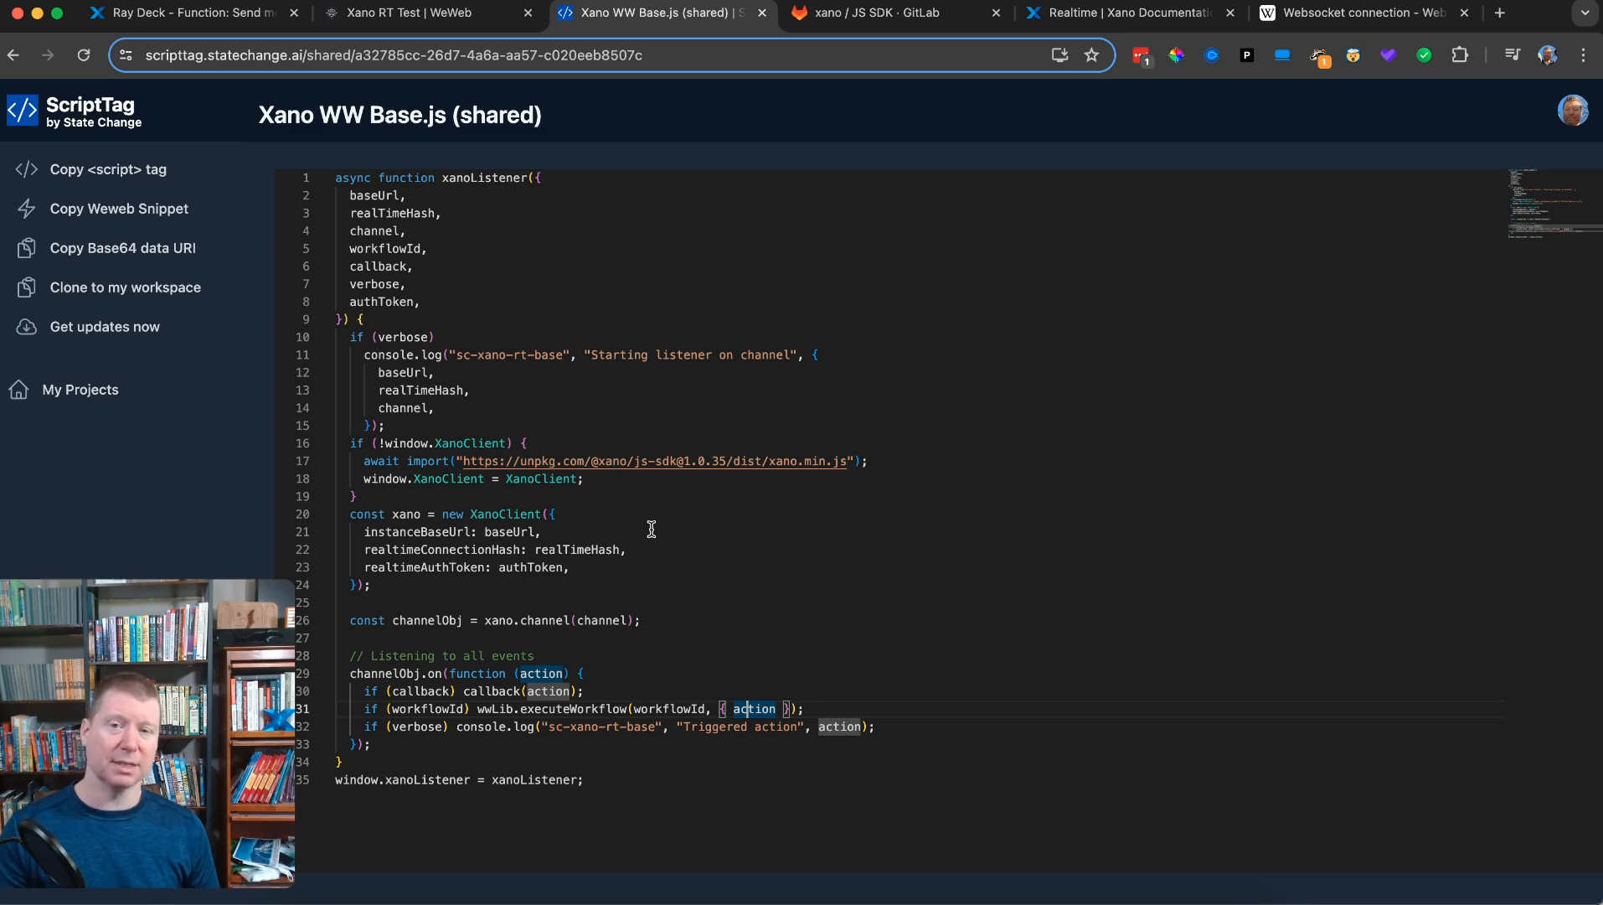
left_click(357, 178)
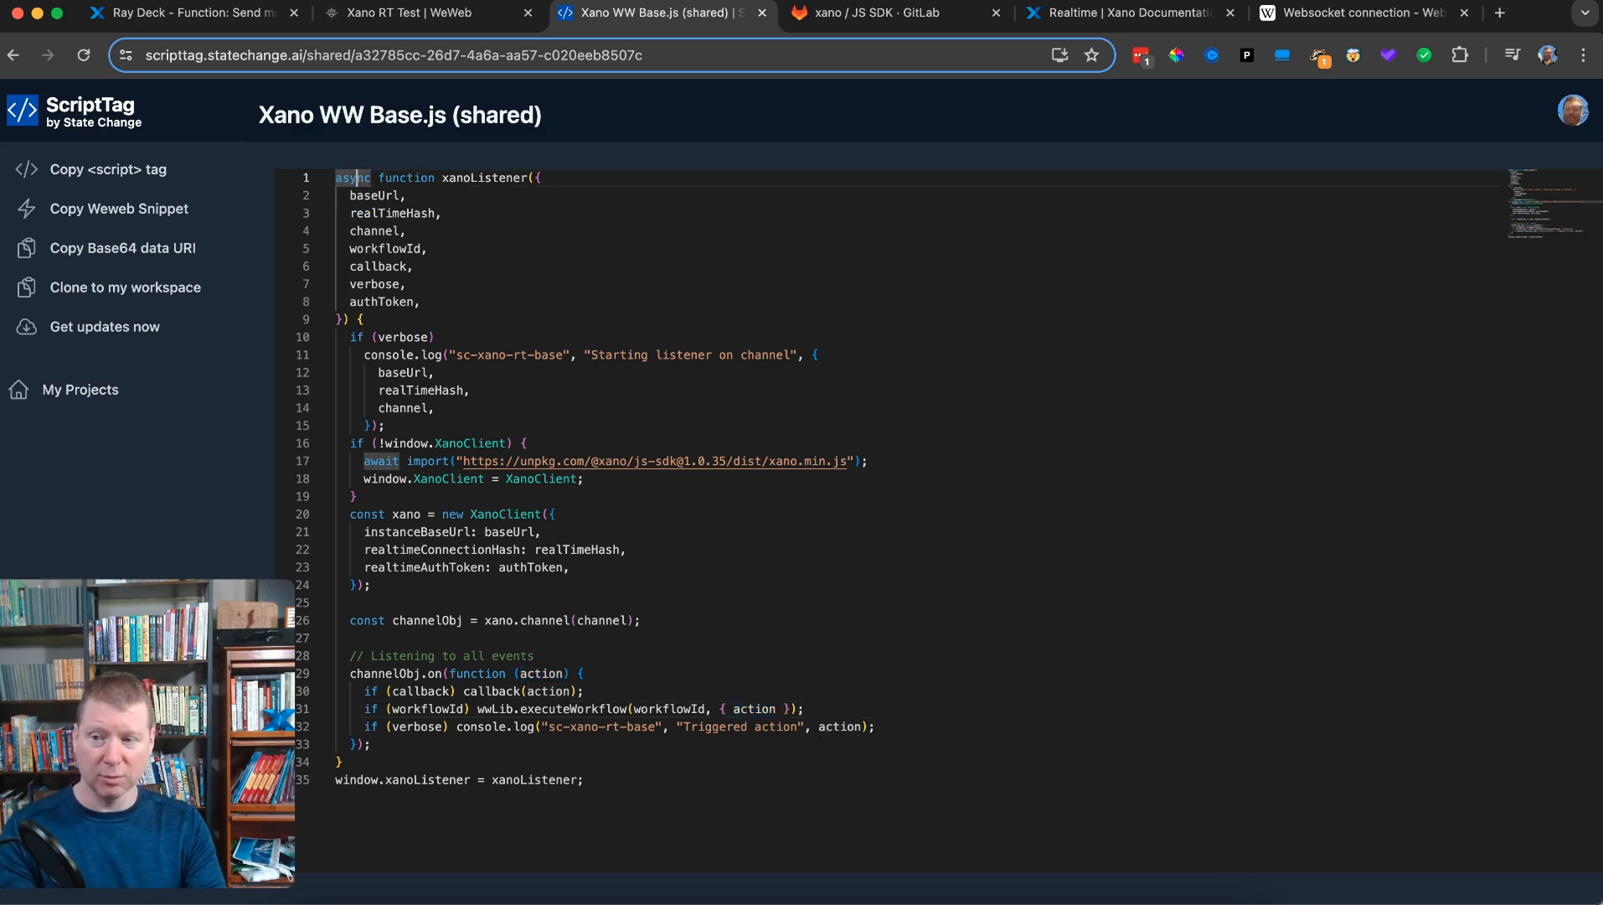
key("Return")
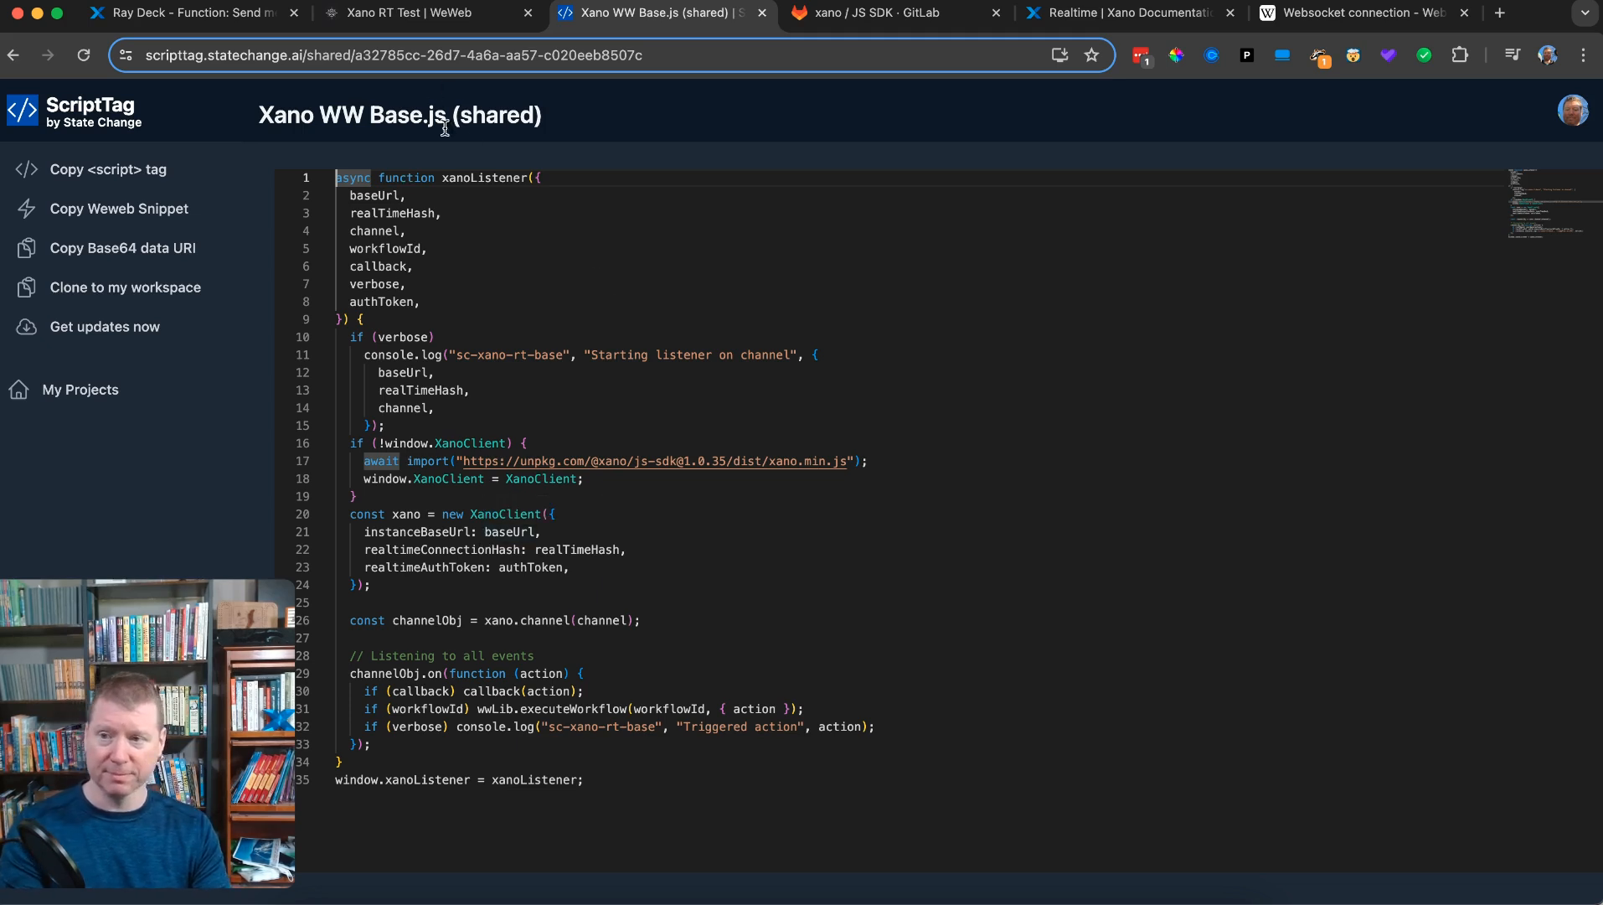
- Switch to the Xano RT Test project in WeWeb and add a Section to the empty Home page
left_click(429, 19)
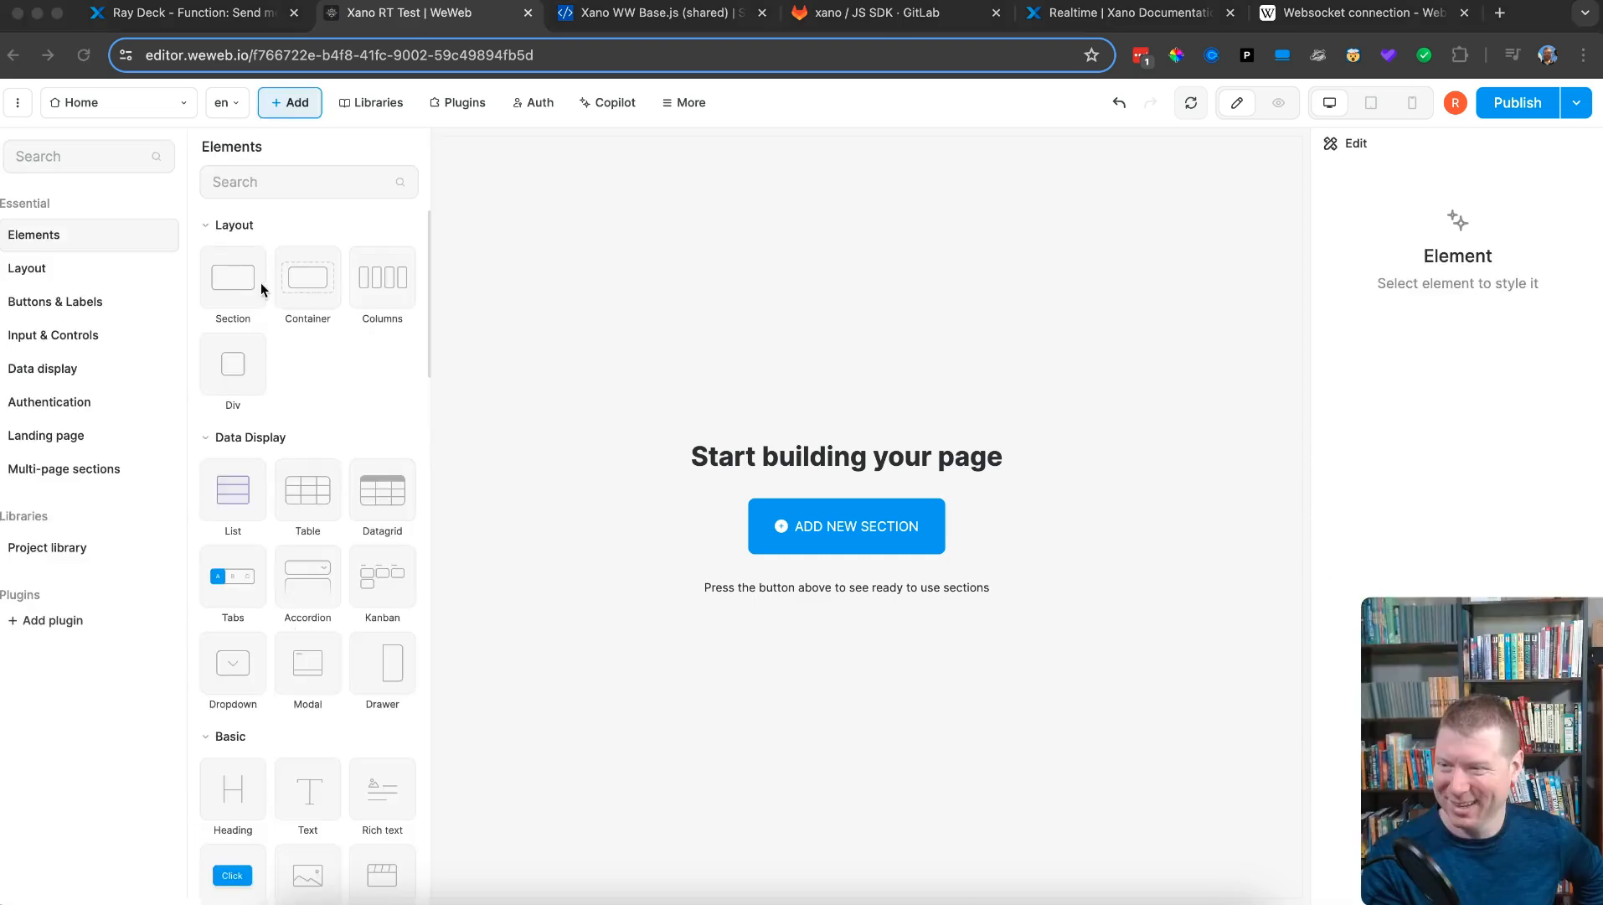
left_click(228, 282)
left_click_drag(228, 282, 234, 378)
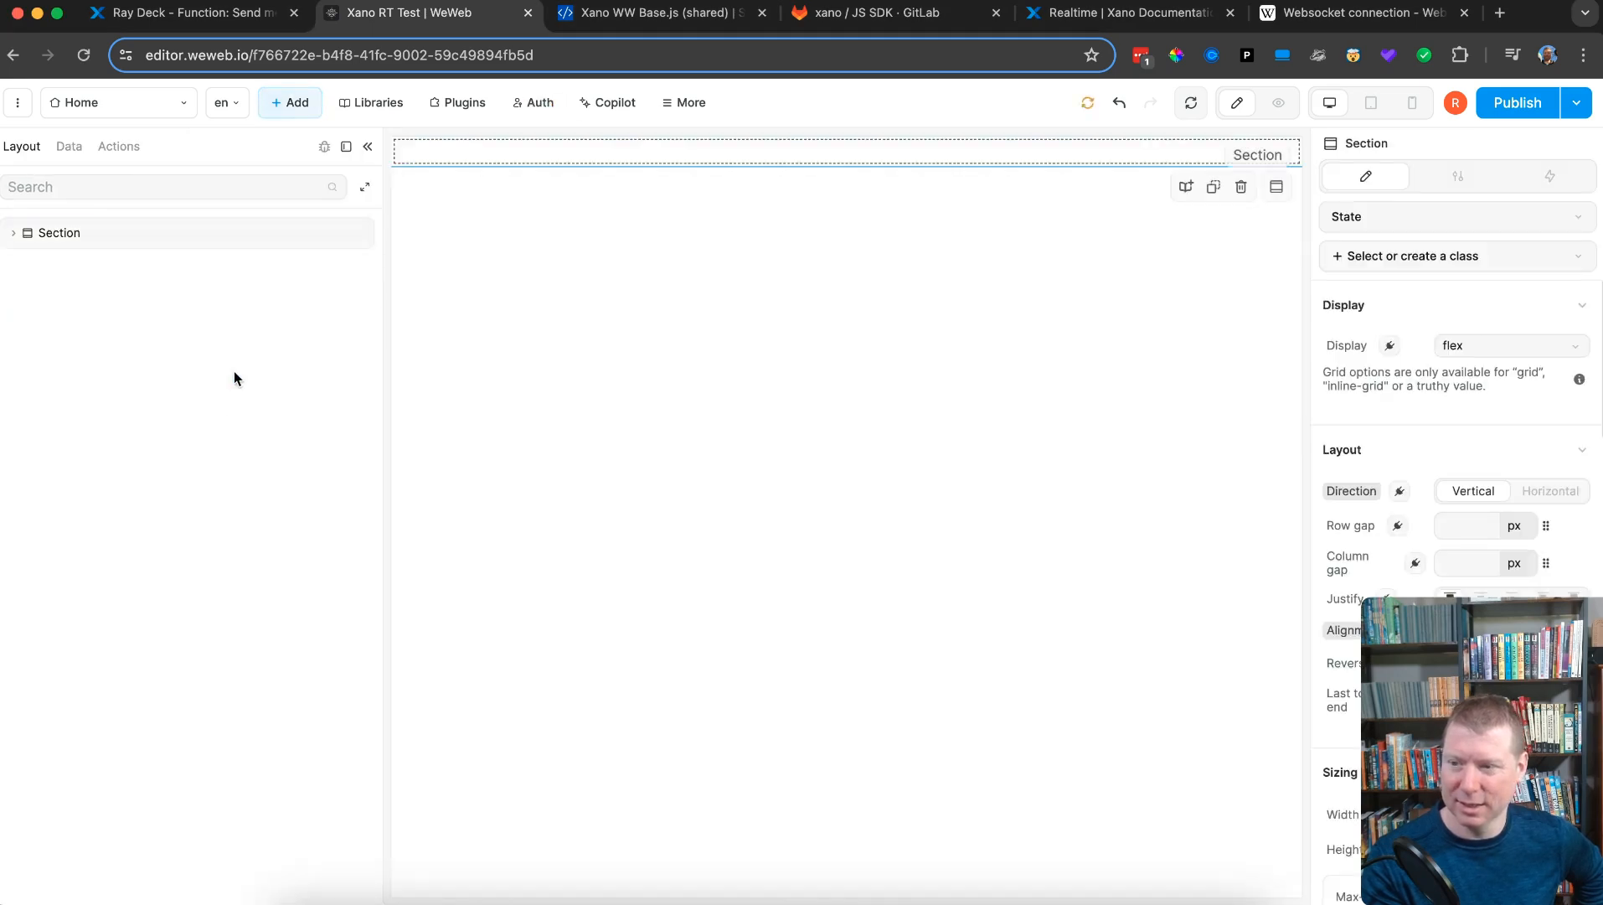
- Add a Default input to the page's section
left_click(549, 153)
left_click(289, 103)
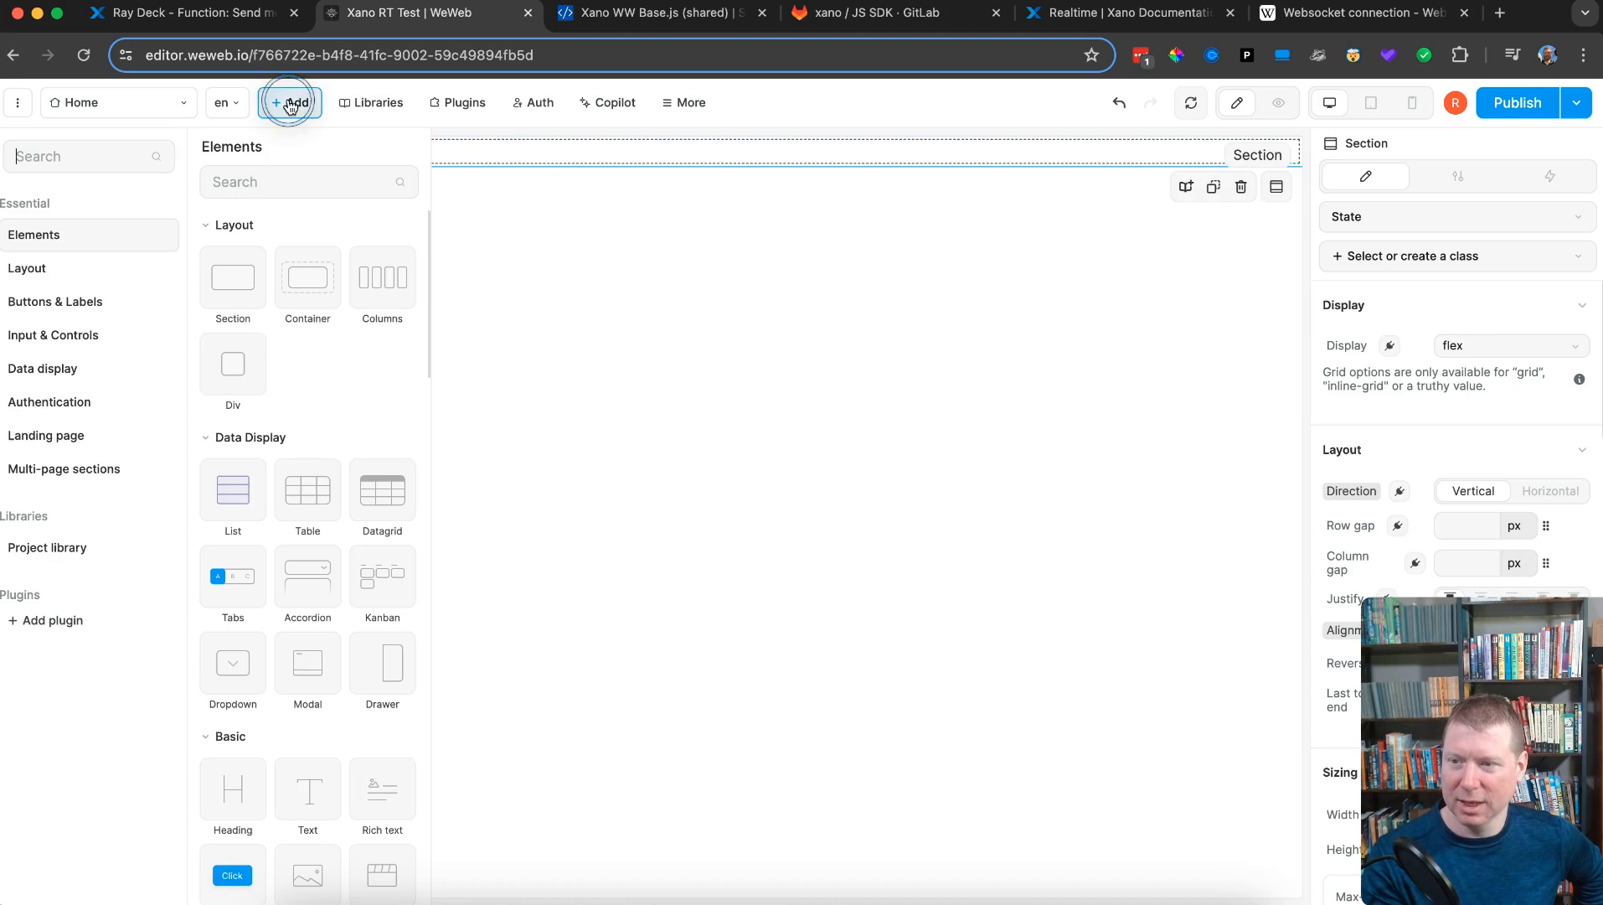
left_click(57, 335)
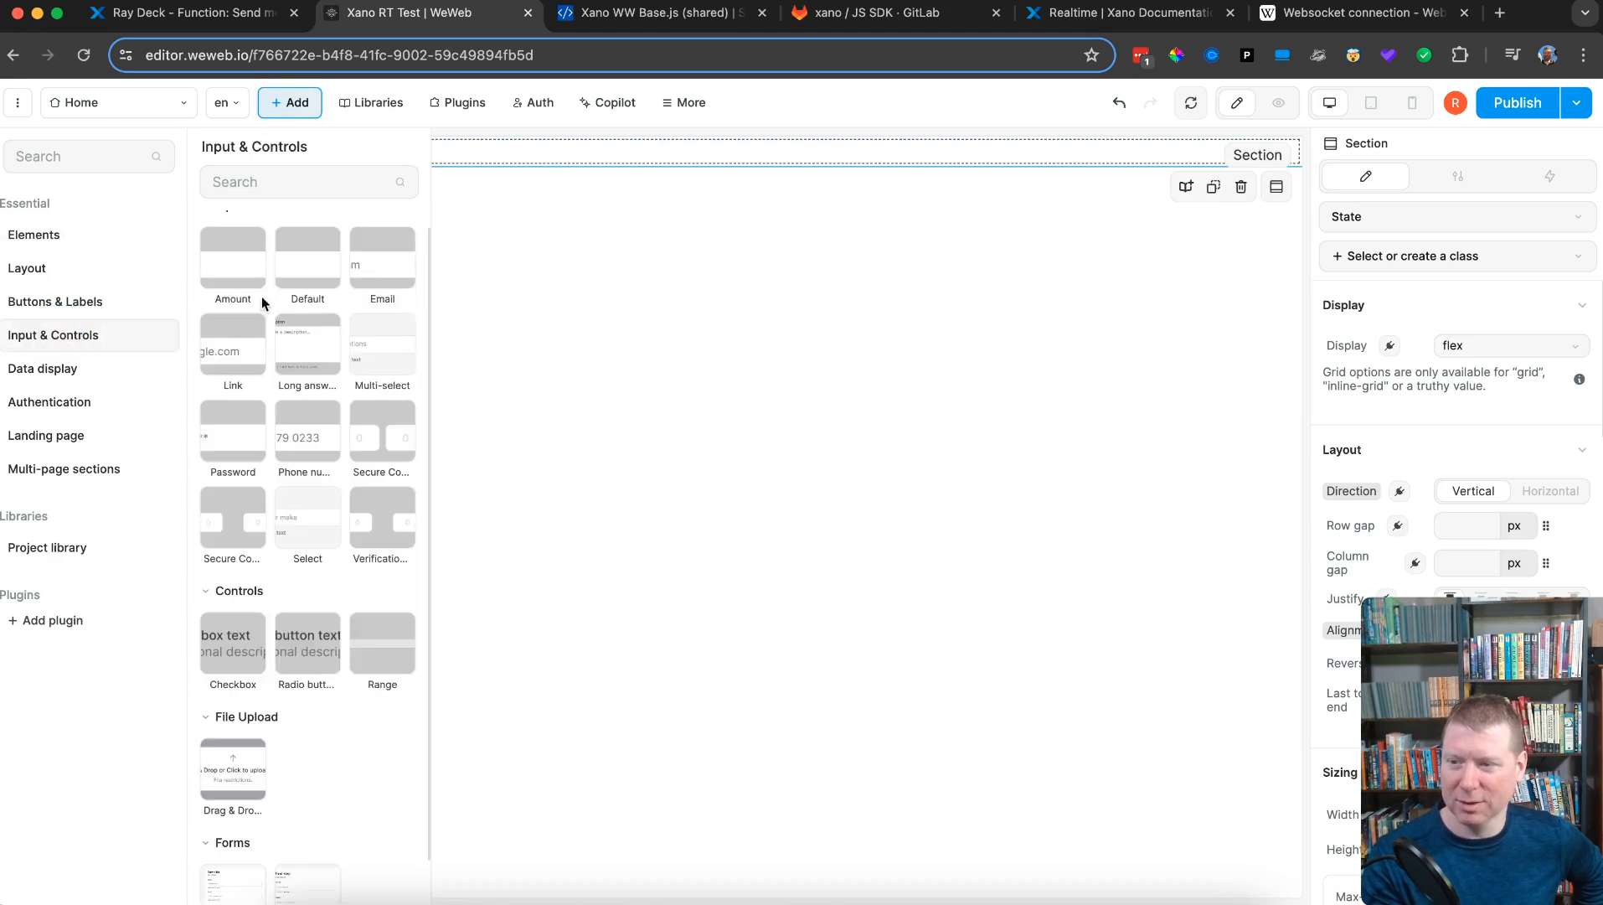
left_click_drag(324, 251, 512, 147)
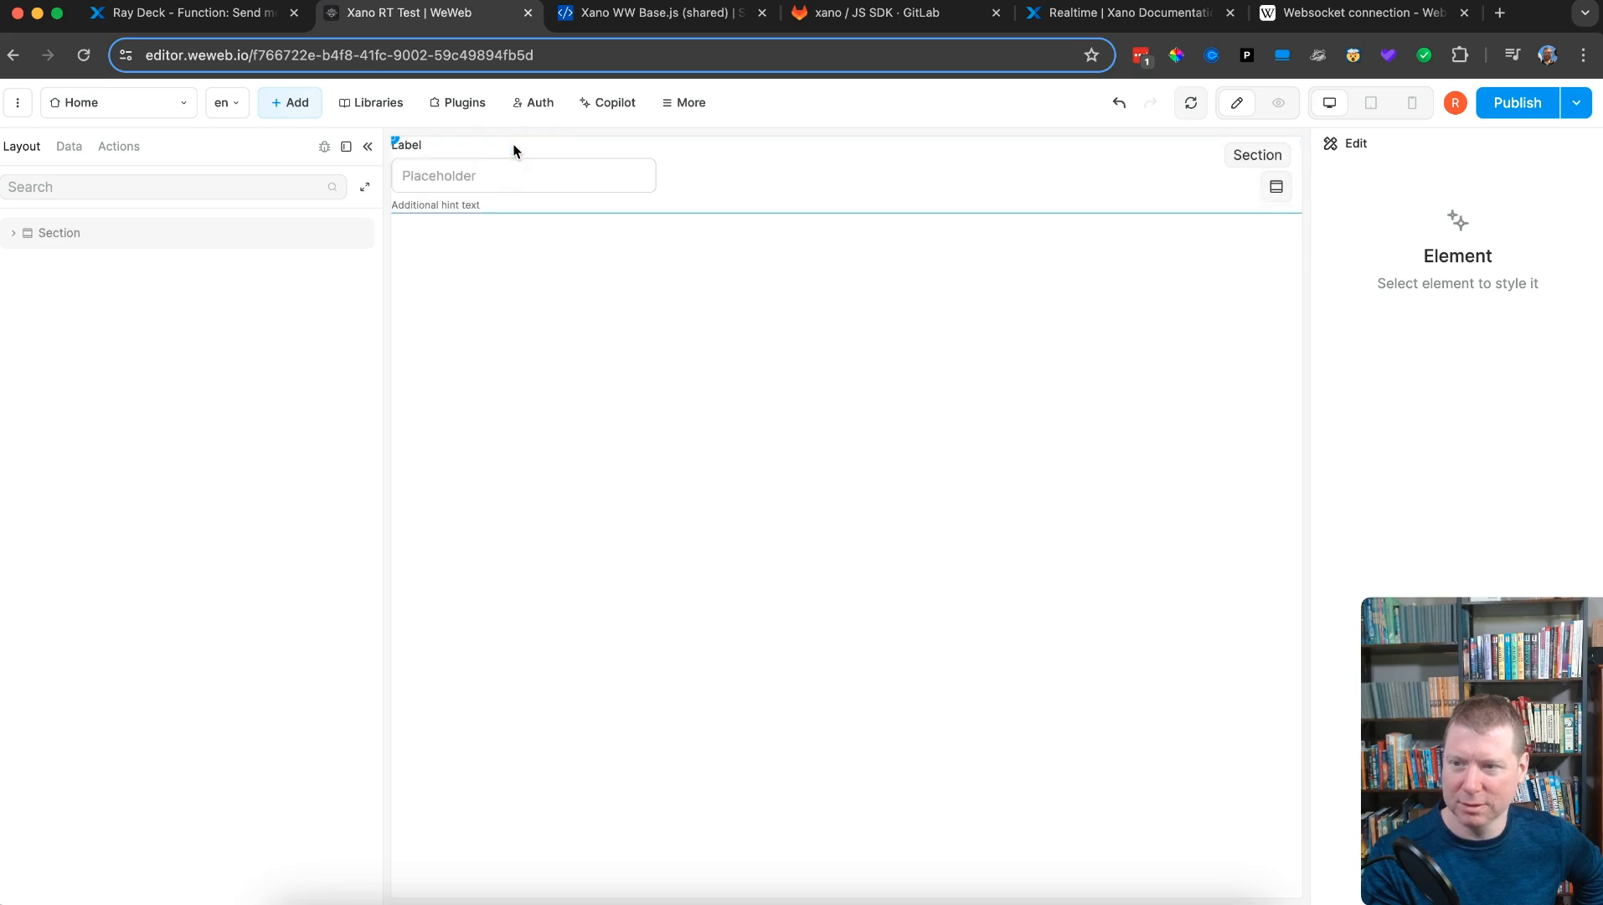
- Add a Primary button to the section, below the input
left_click(678, 178)
left_click(291, 102)
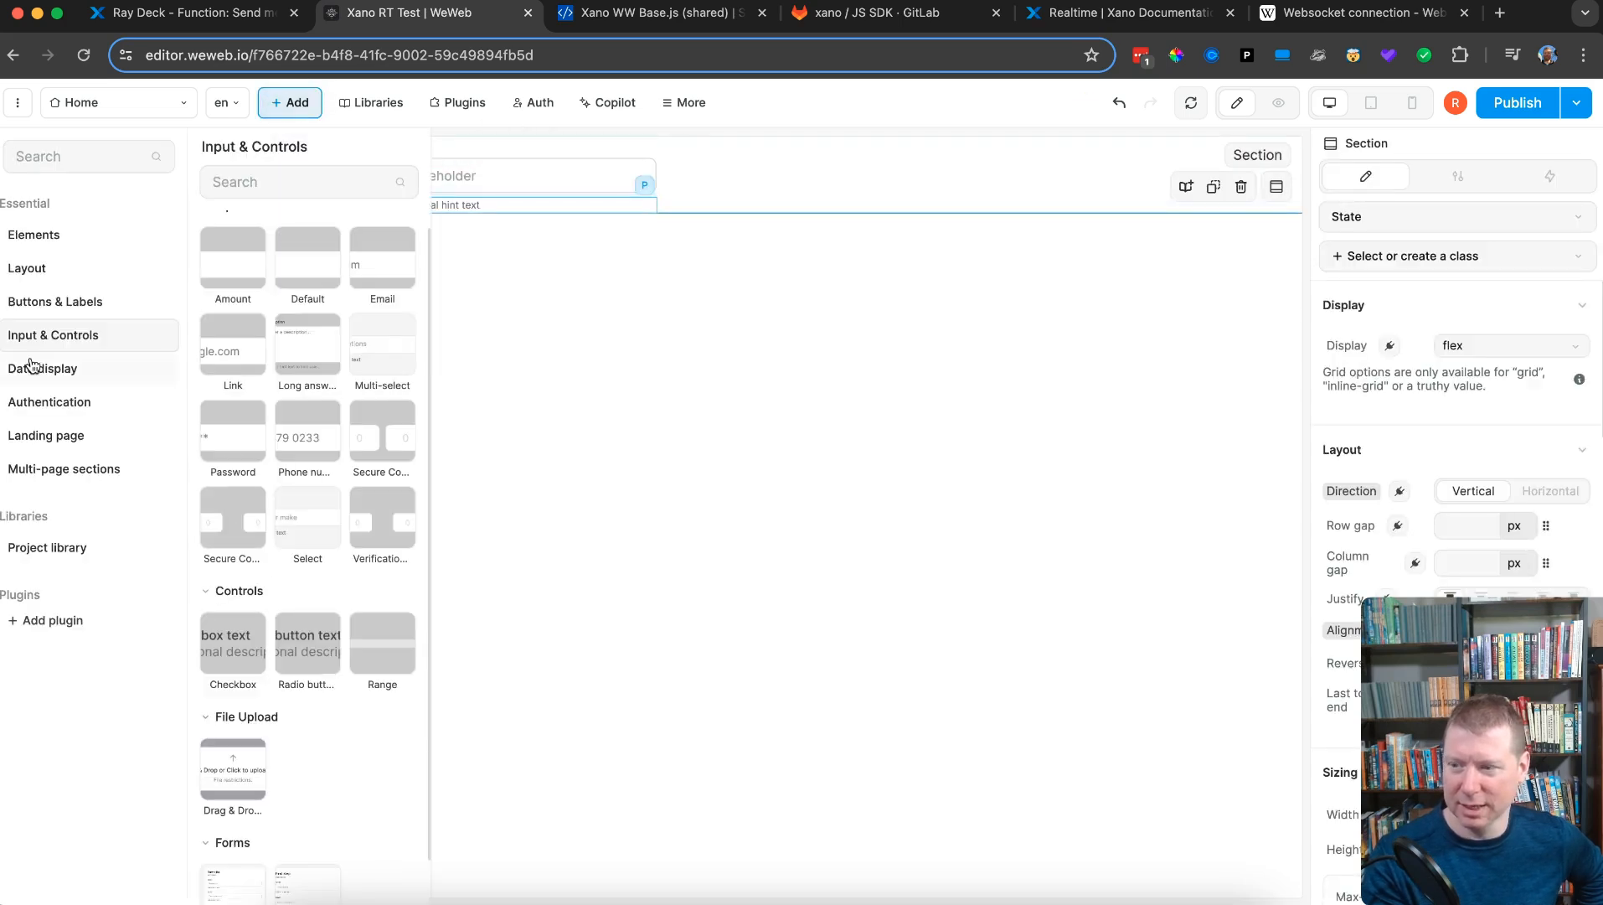
left_click(44, 299)
left_click(218, 278)
left_click_drag(218, 278, 590, 227)
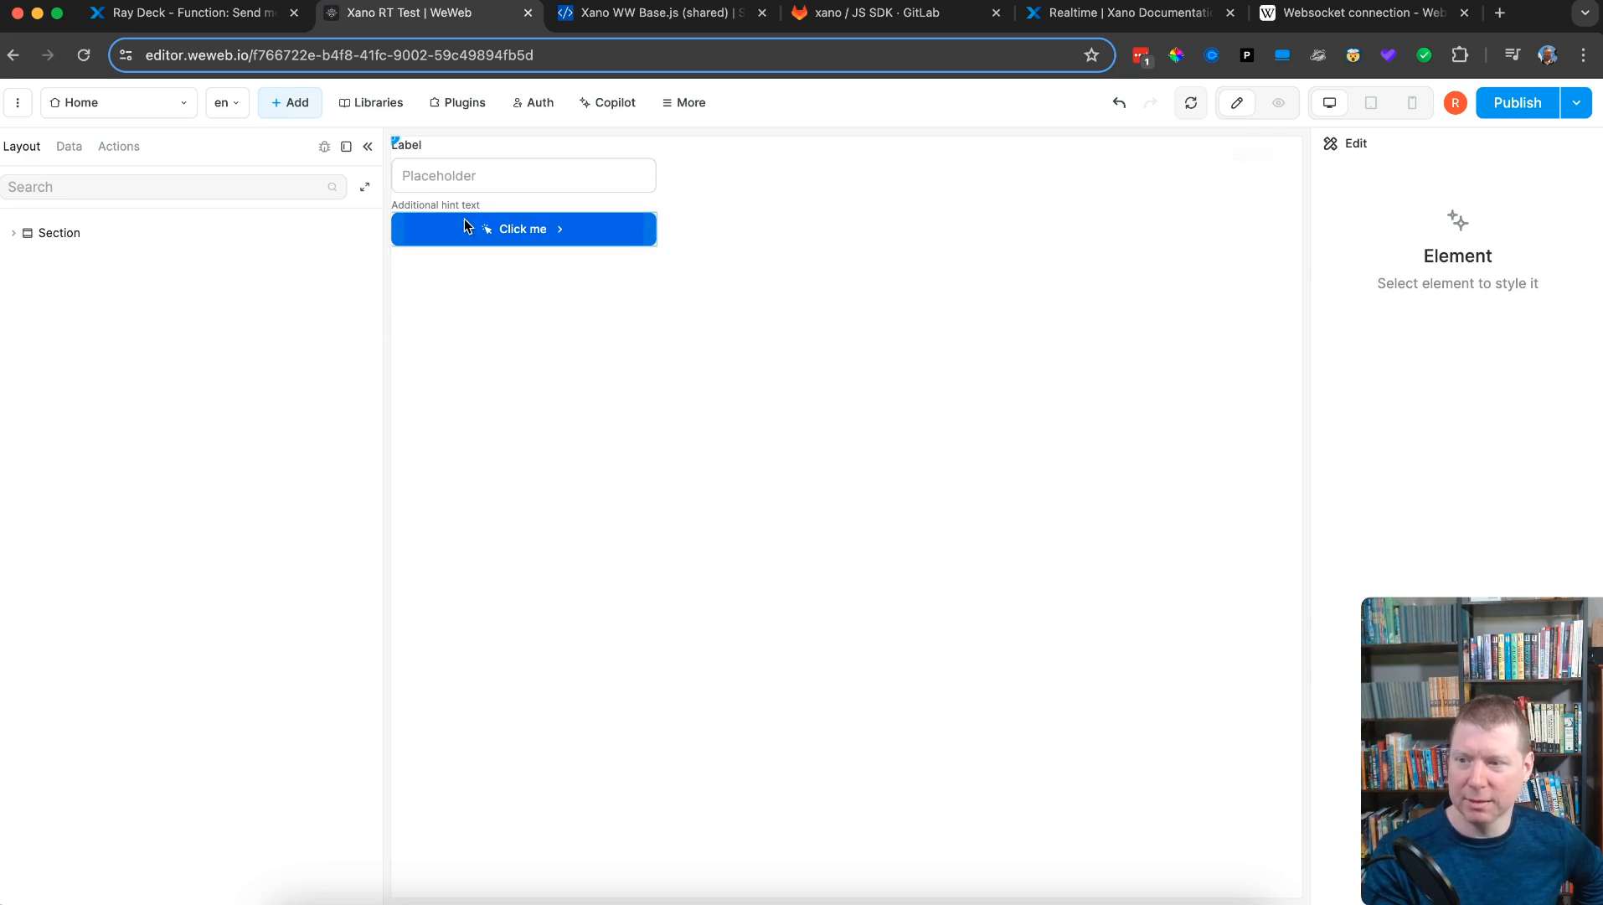
- Find the Text element and add it to the section, below the Primary button
left_click(293, 107)
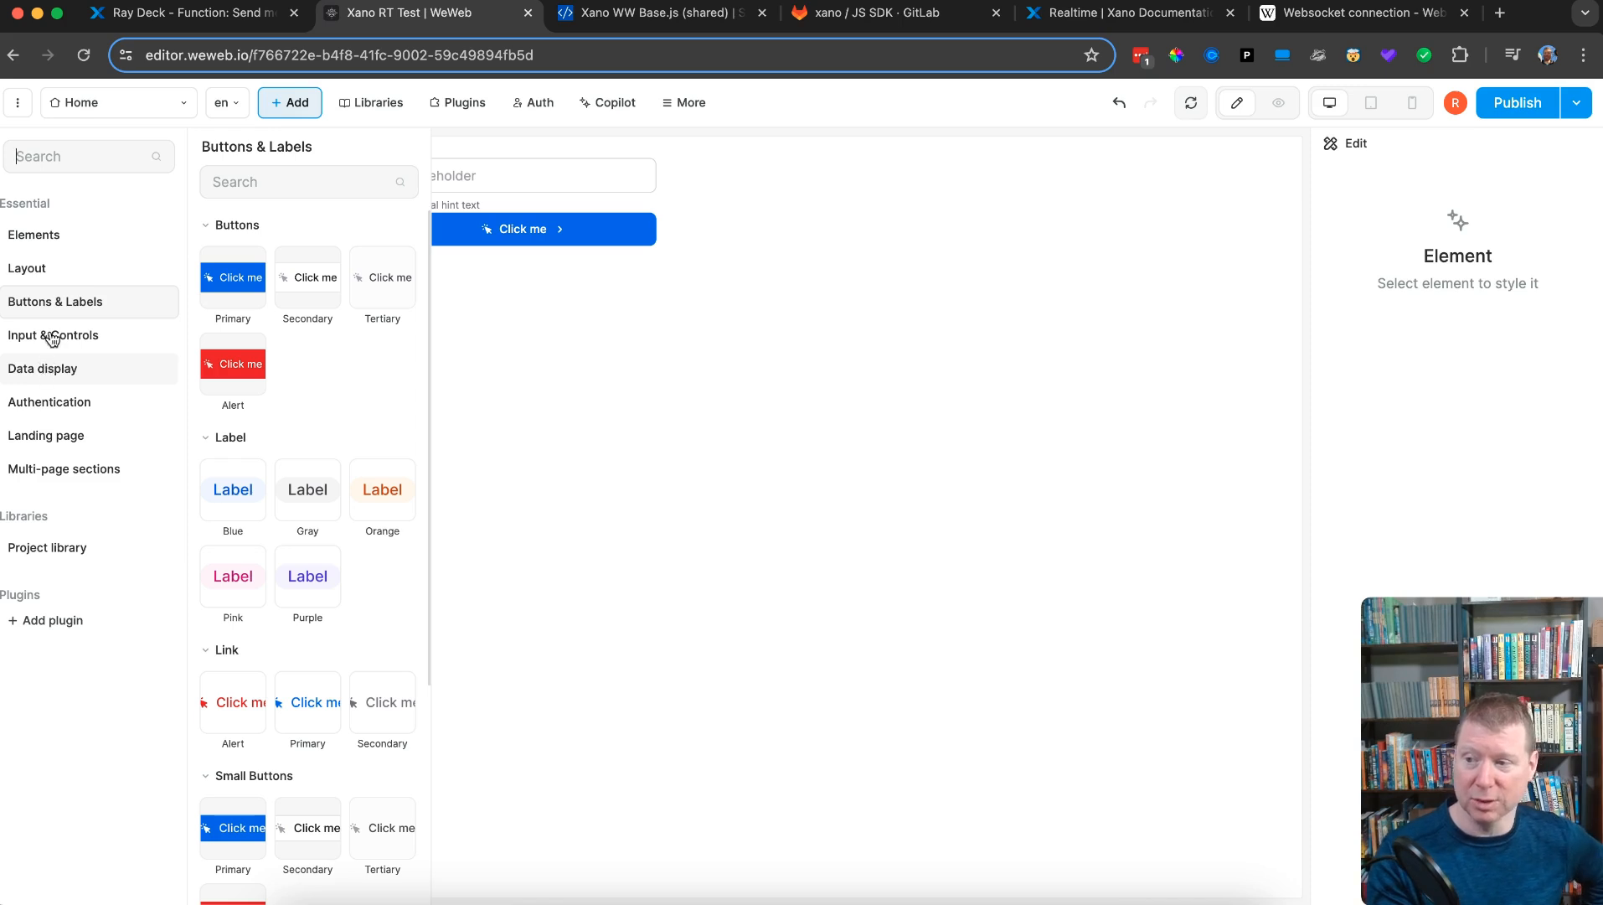
left_click(55, 235)
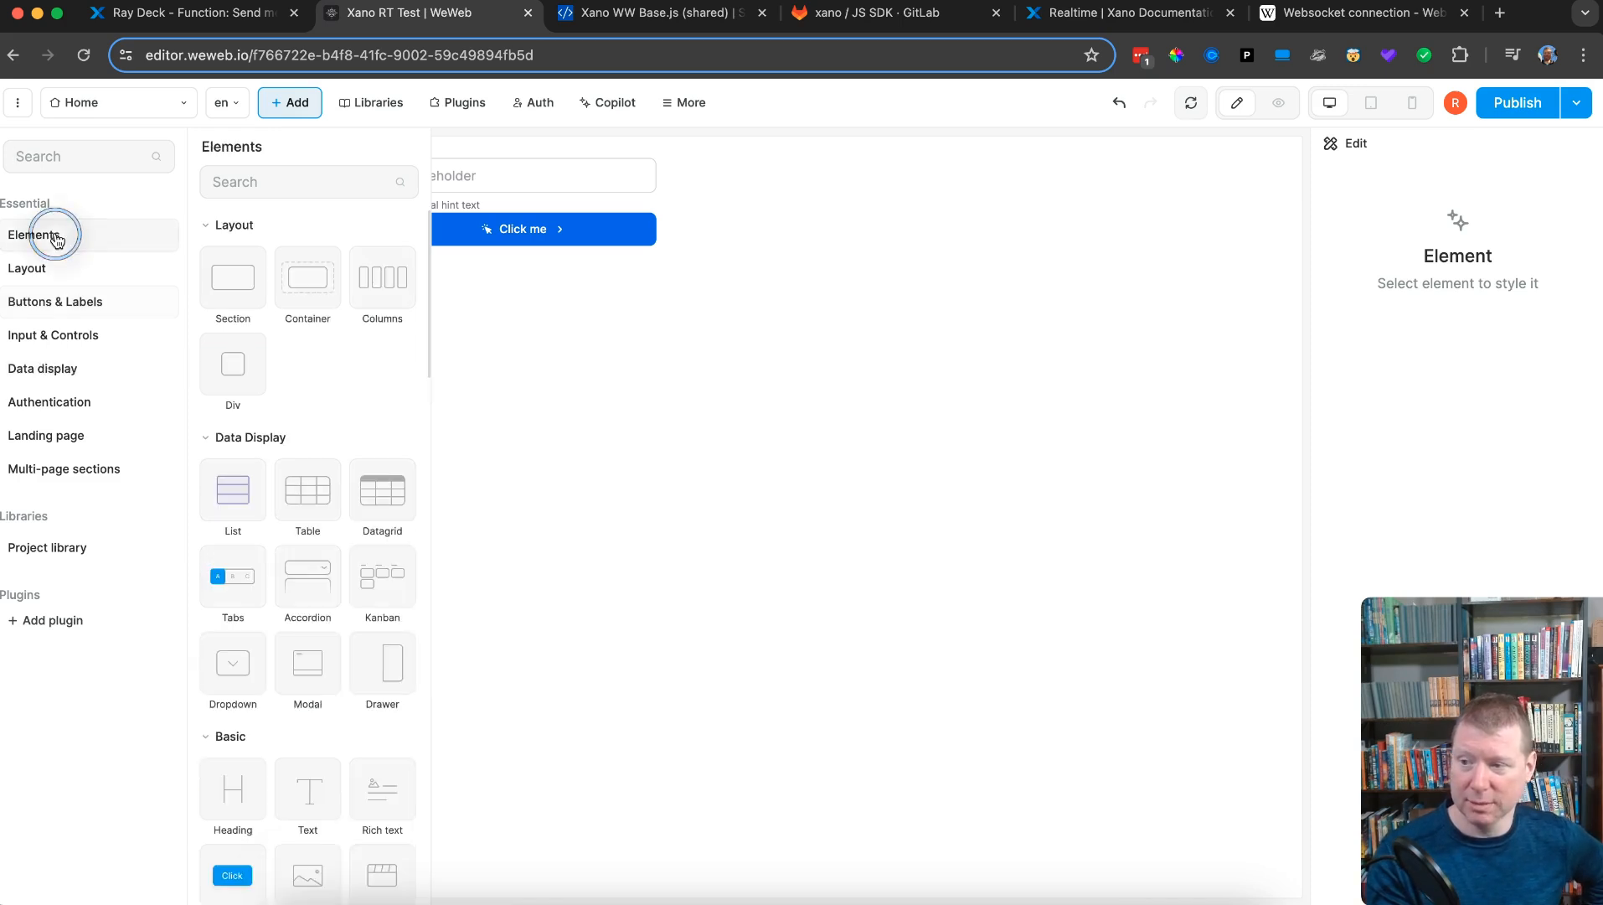
scroll(236, 393, "down", 1)
scroll(259, 318, "up", 1)
left_click(284, 180)
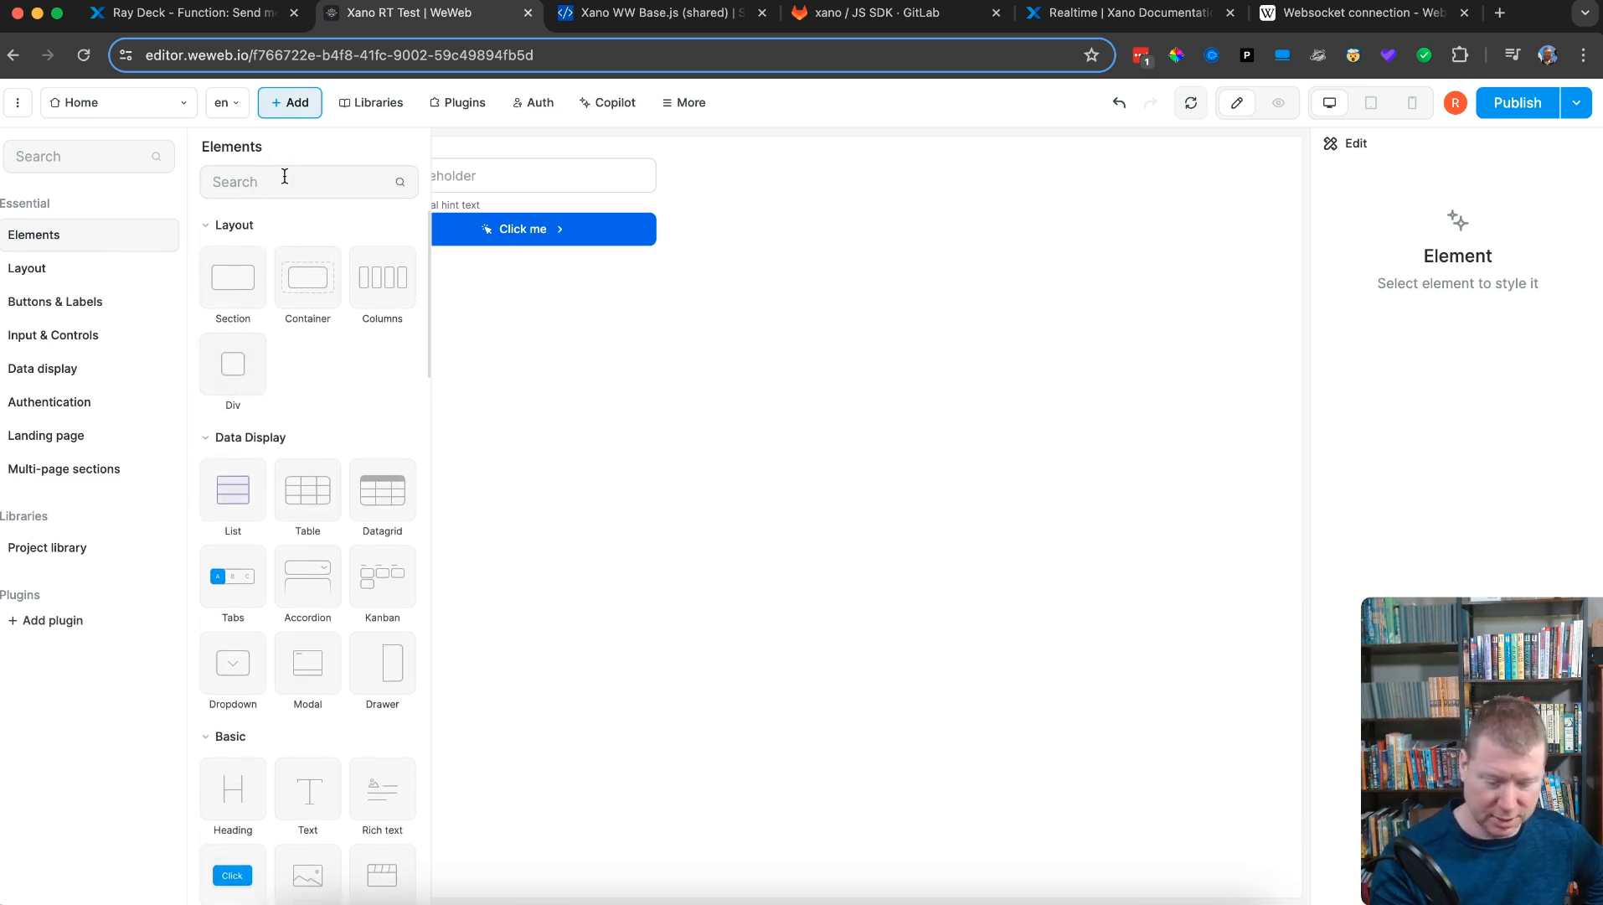
type("te")
left_click_drag(233, 285, 536, 243)
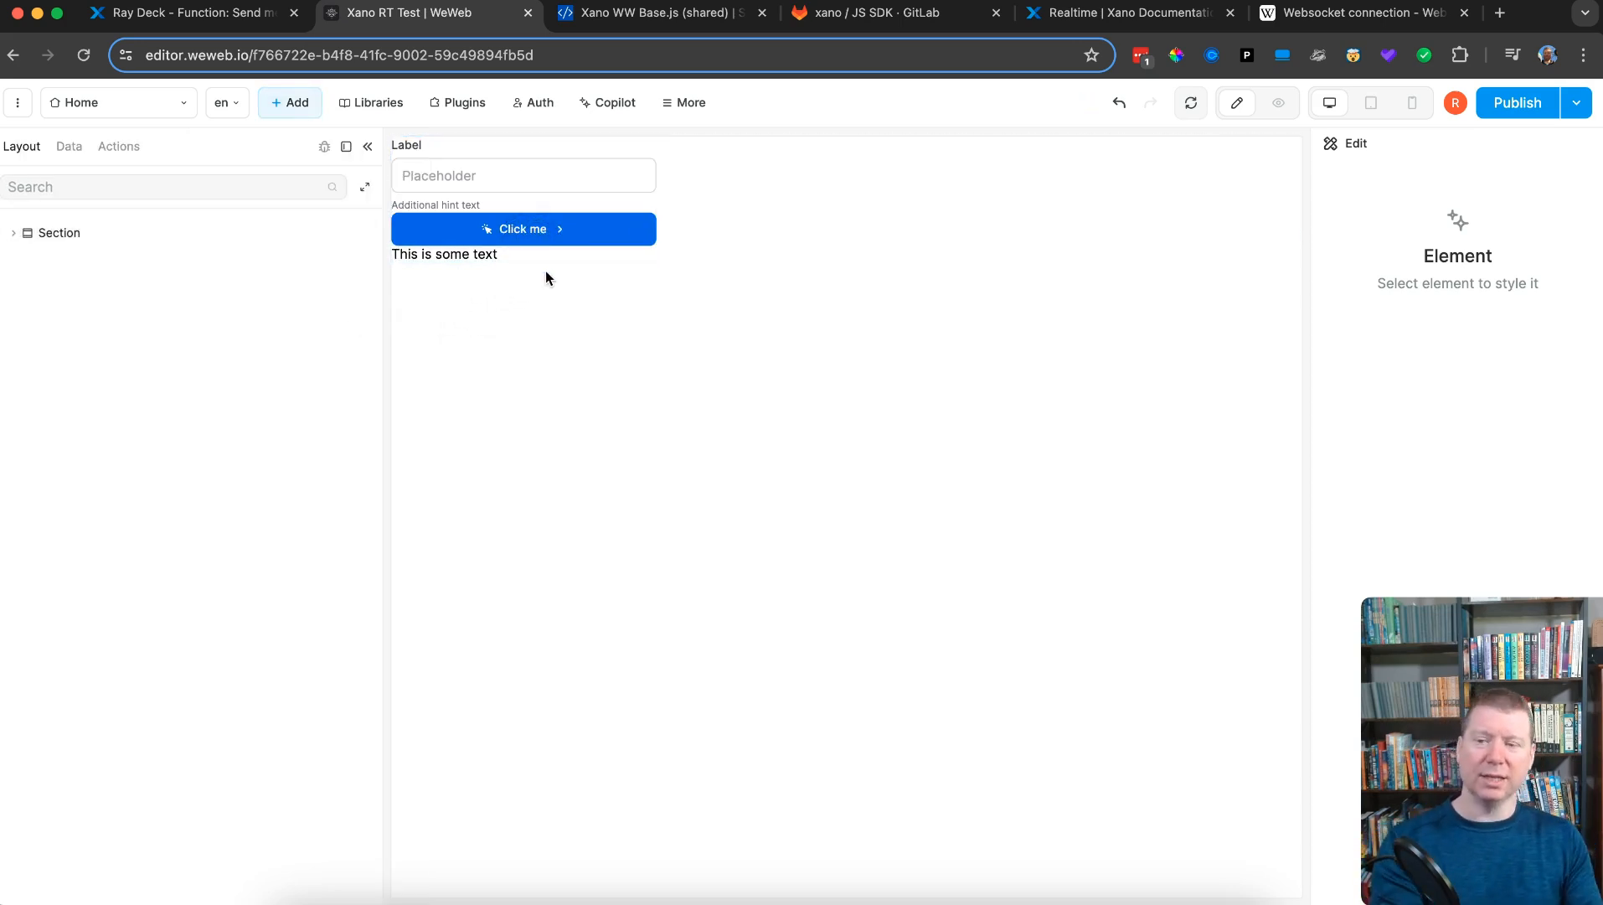
- Change the input's label text to "Channel ID"
left_click(414, 150)
left_click(412, 147)
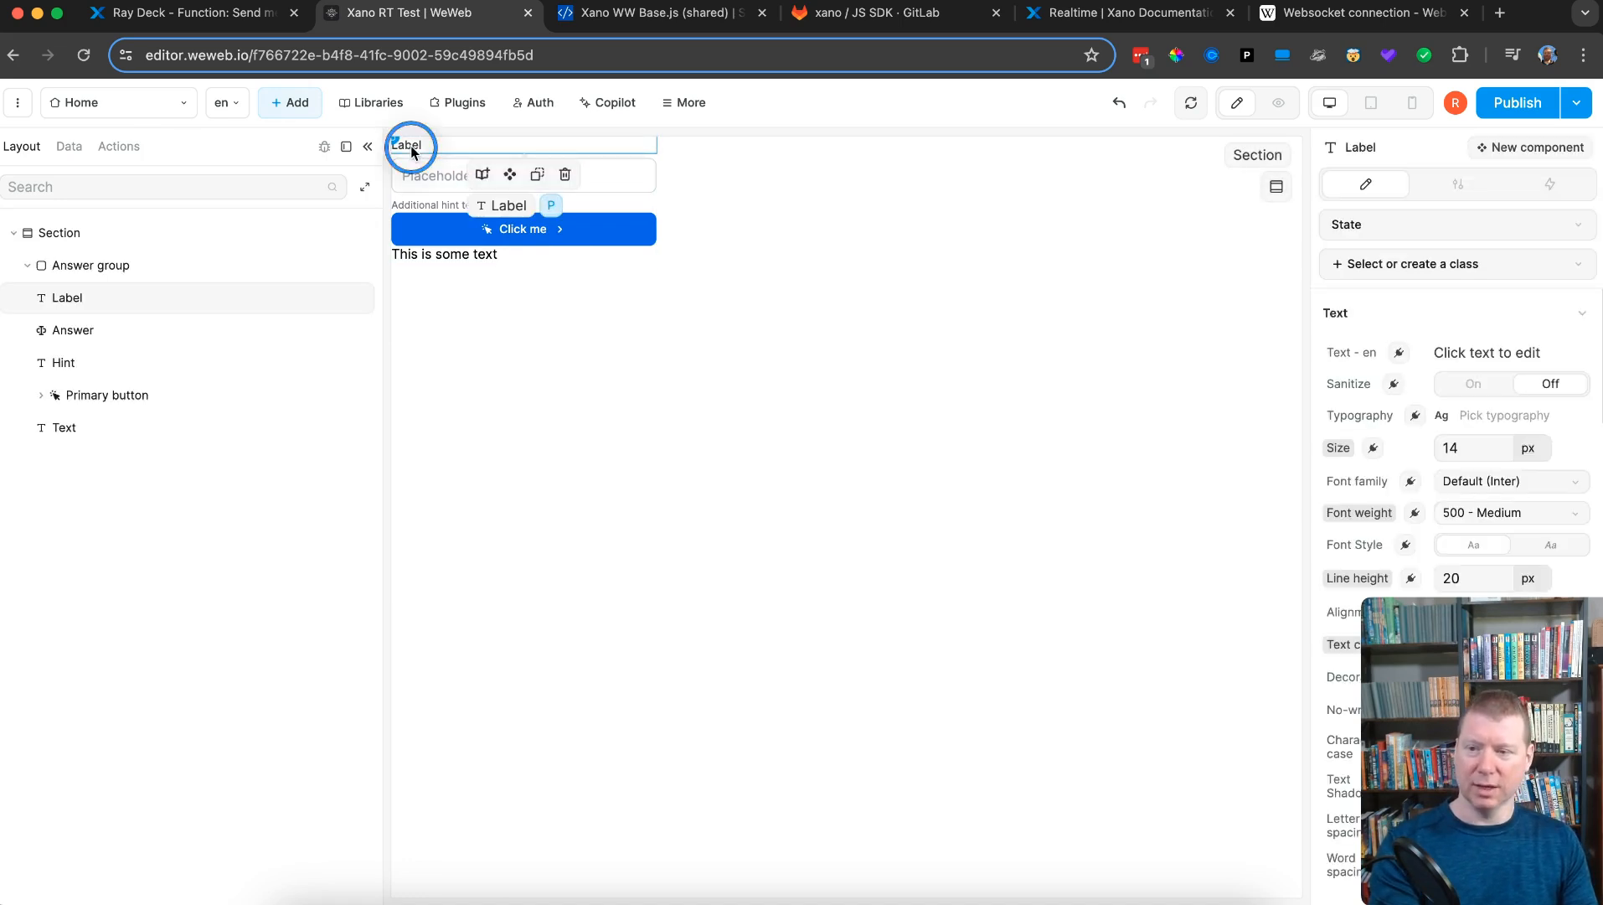
double_click(411, 146)
type("Cha")
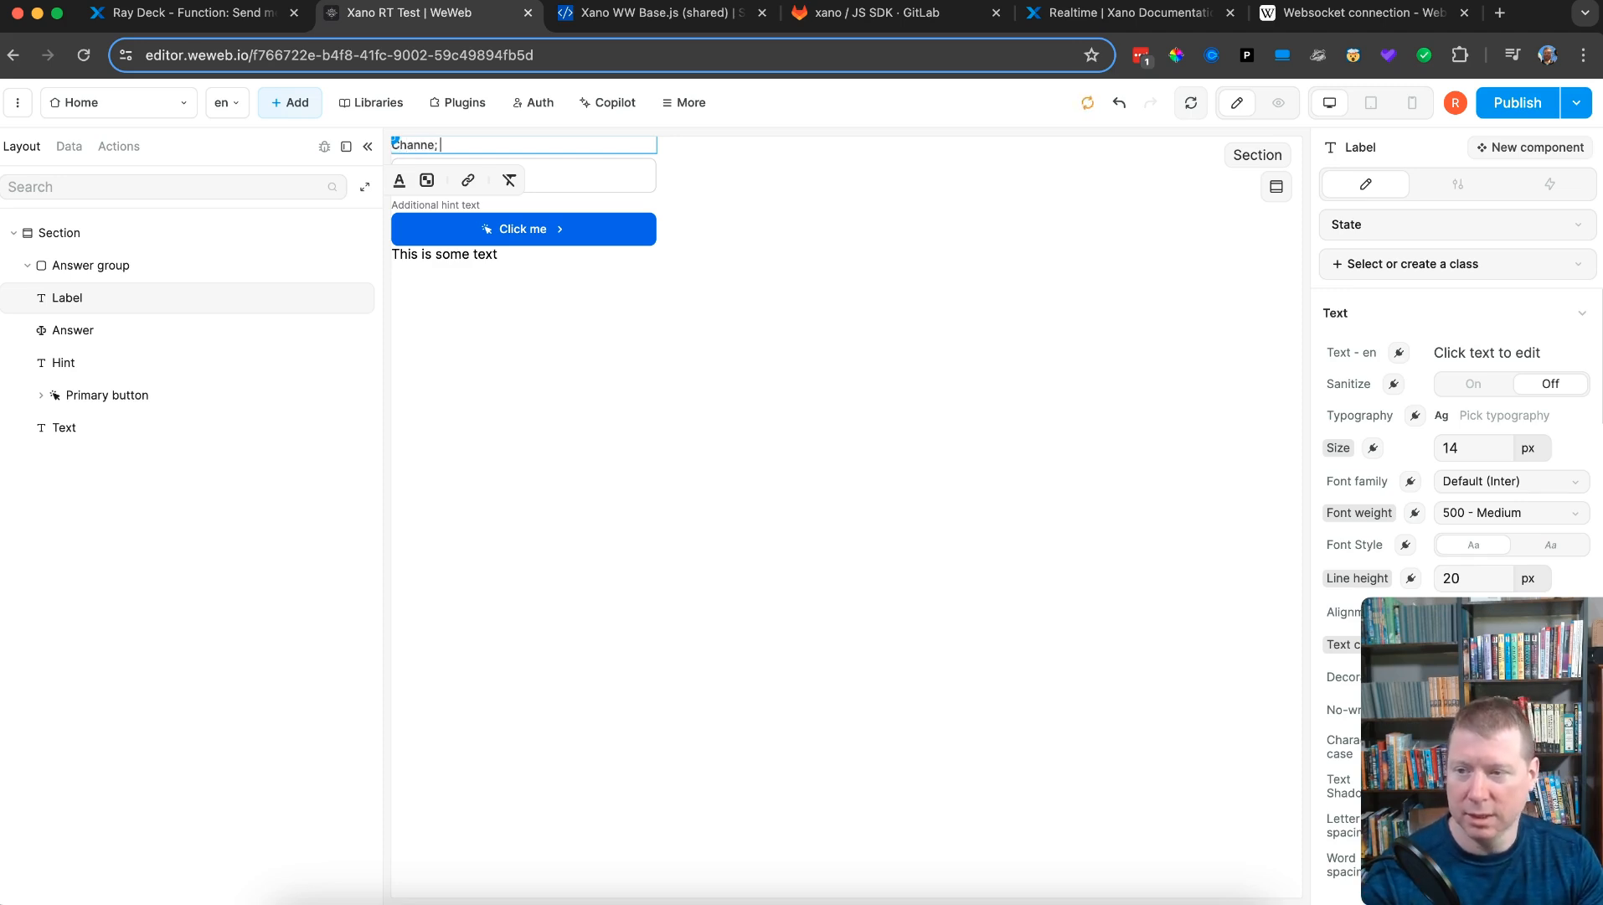
type("nnel ID")
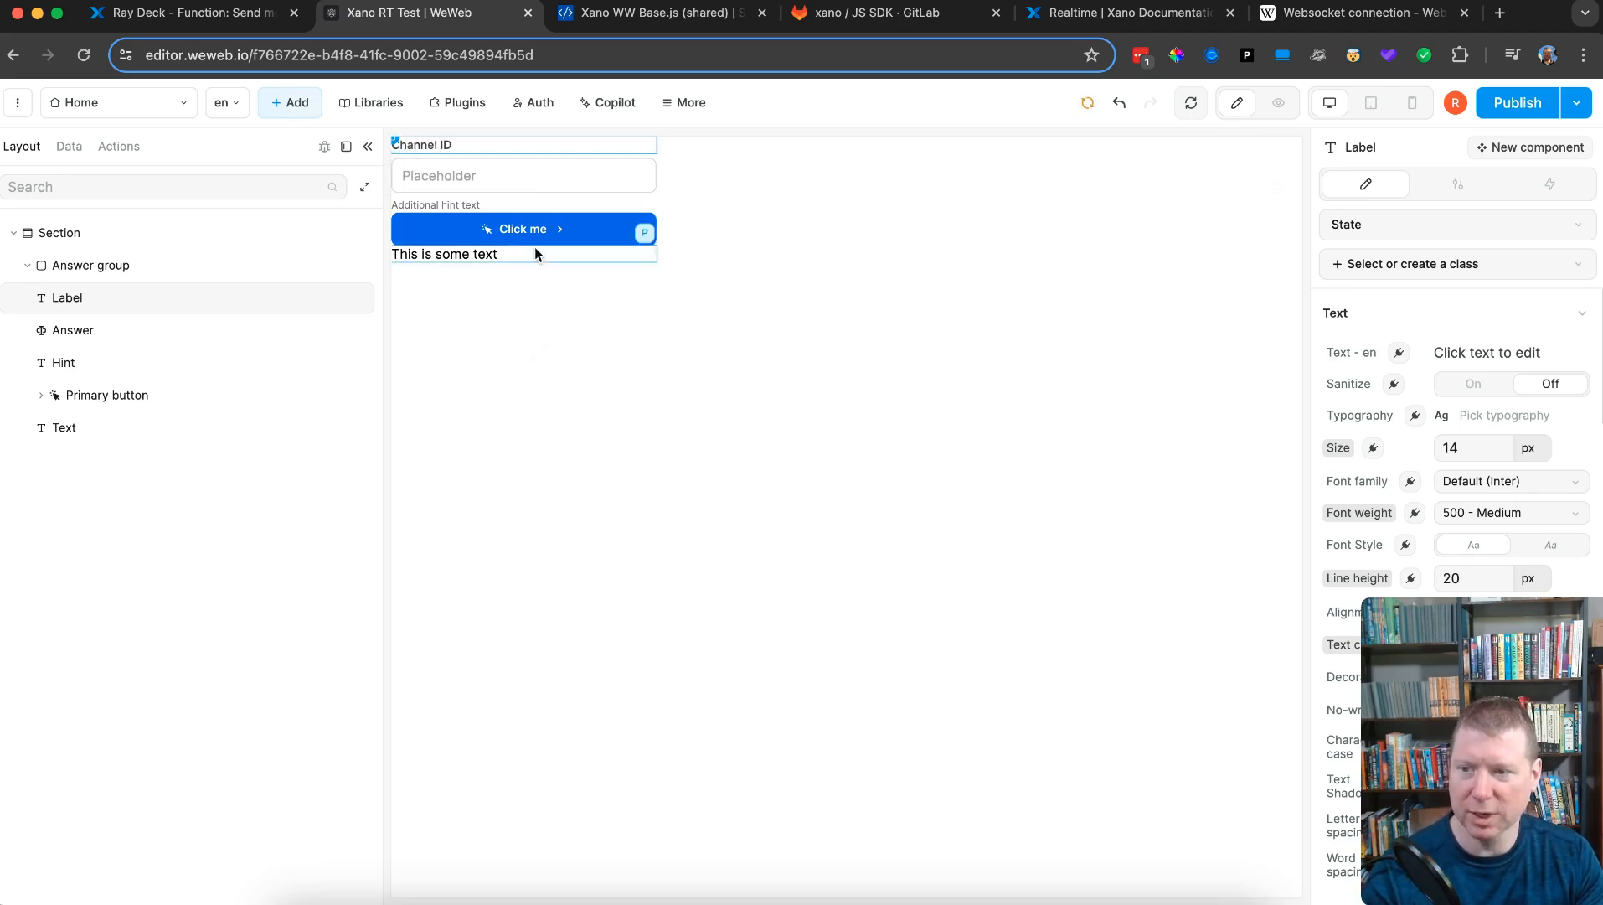
- Change the Primary button's text to "Start Listening to RT"
left_click(529, 229)
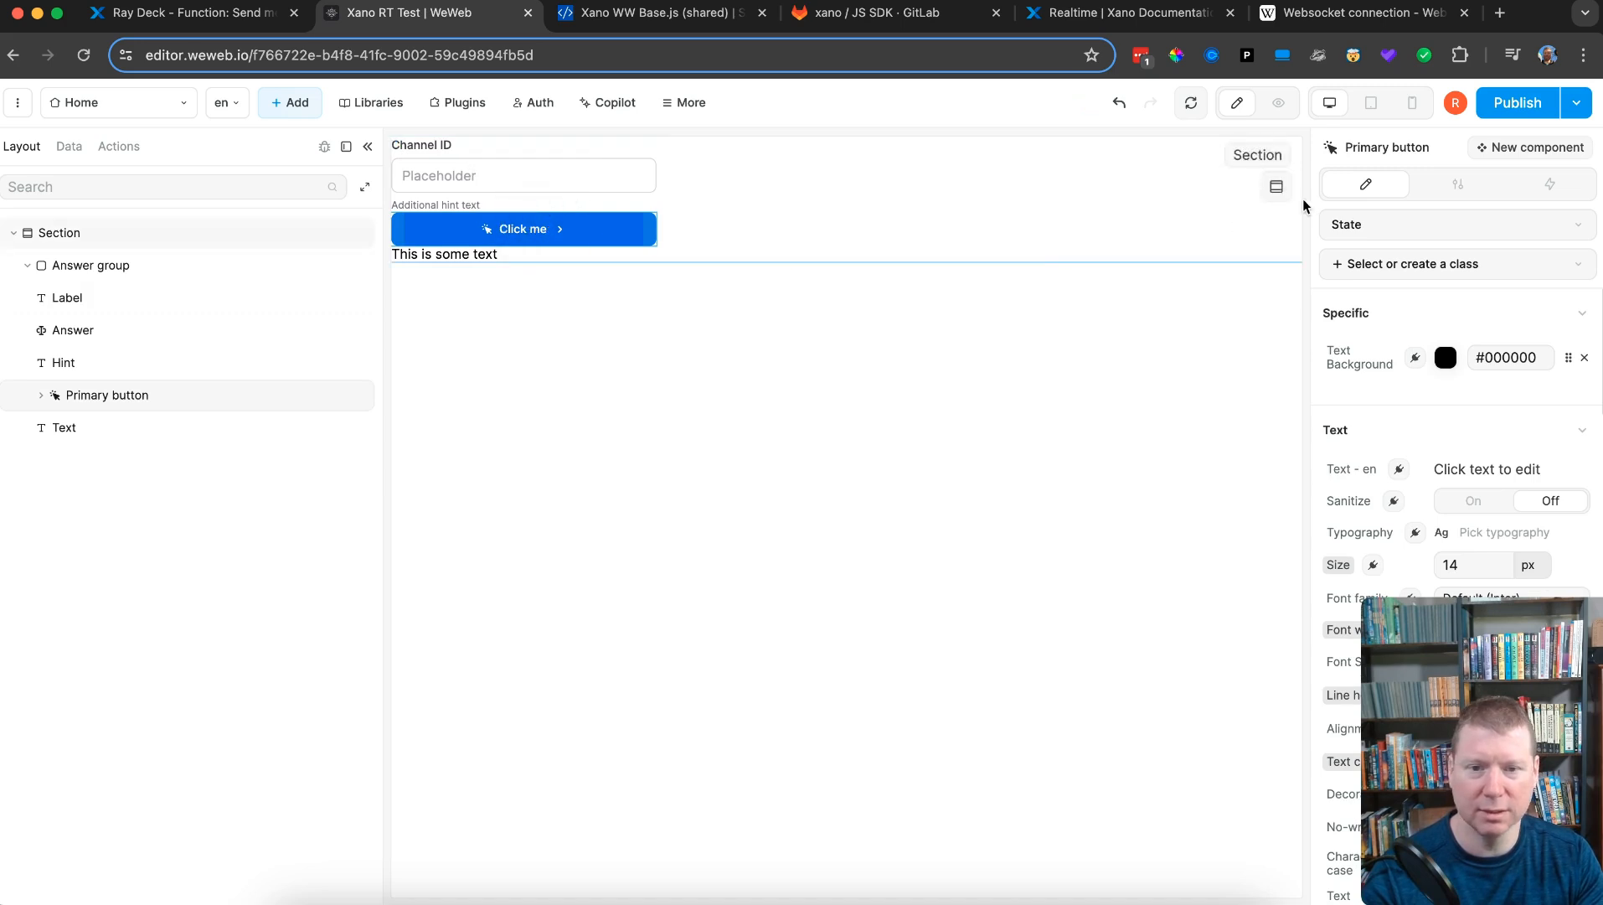
double_click(500, 228)
type("Start Listening to RT")
left_click(662, 428)
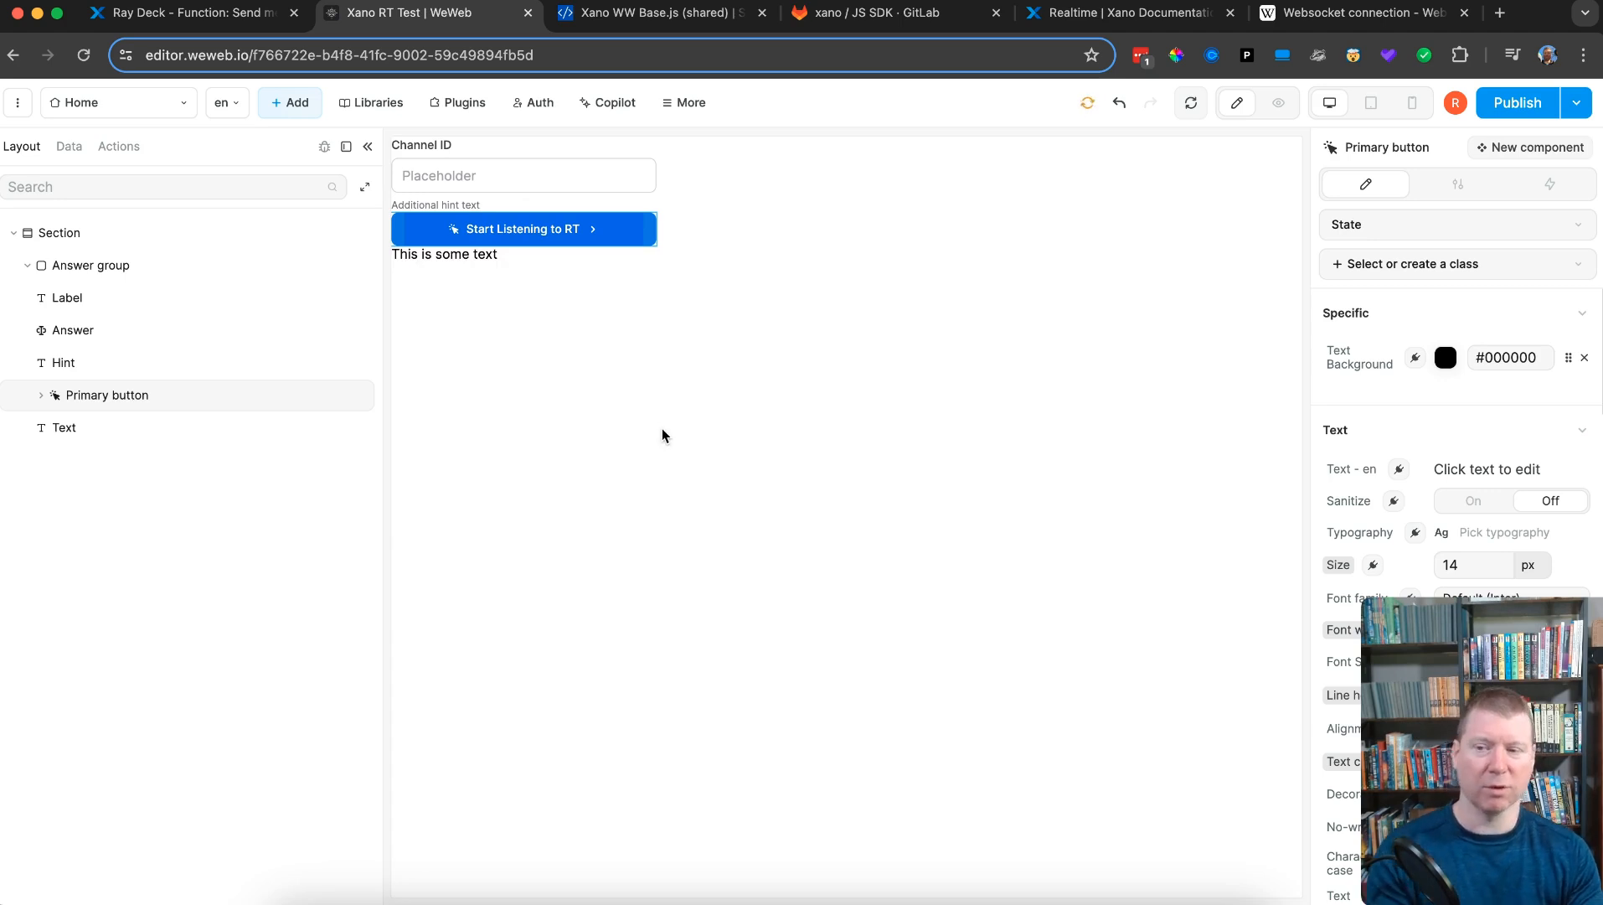
left_click(465, 259)
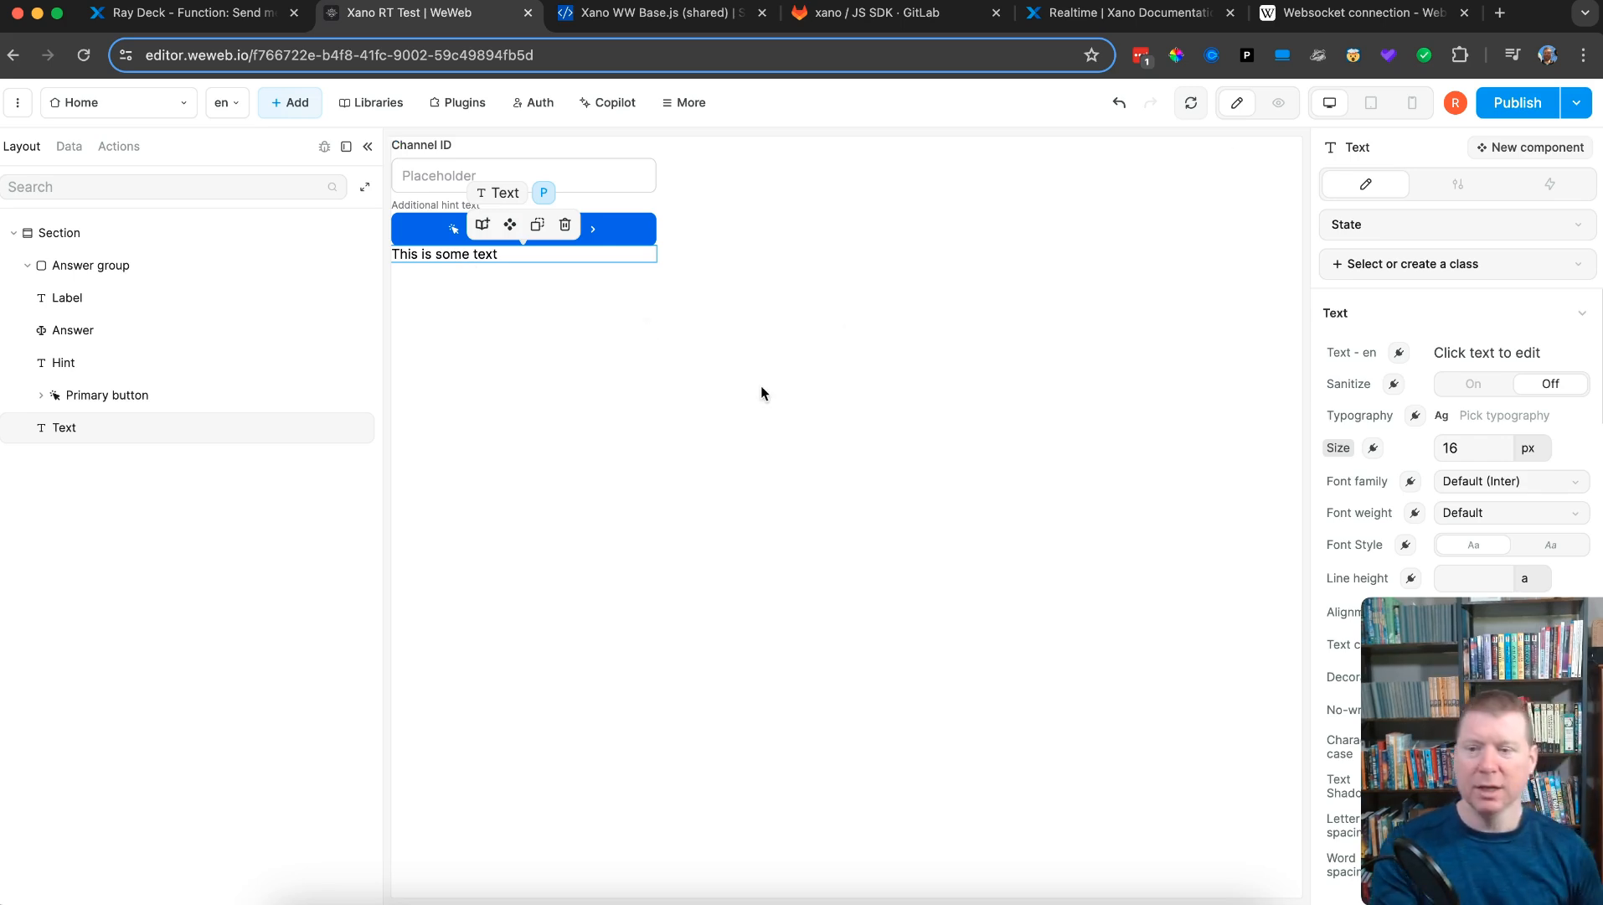
- Create an On click workflow on the Start Listening to RT button with a Custom JavaScript action
left_click(626, 234)
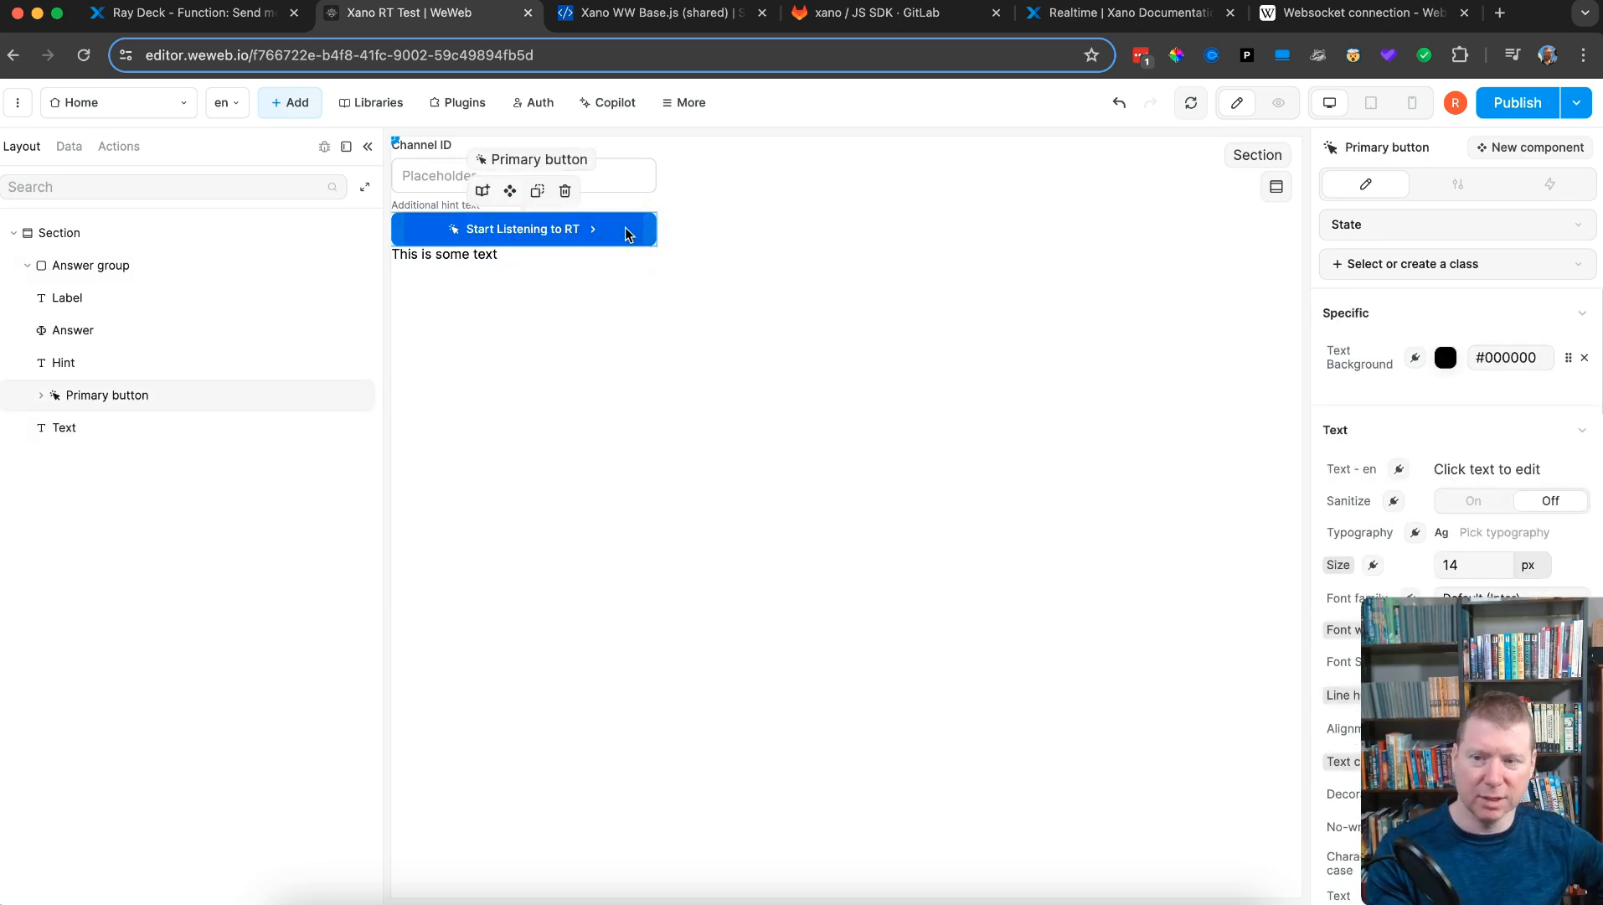
left_click(1550, 185)
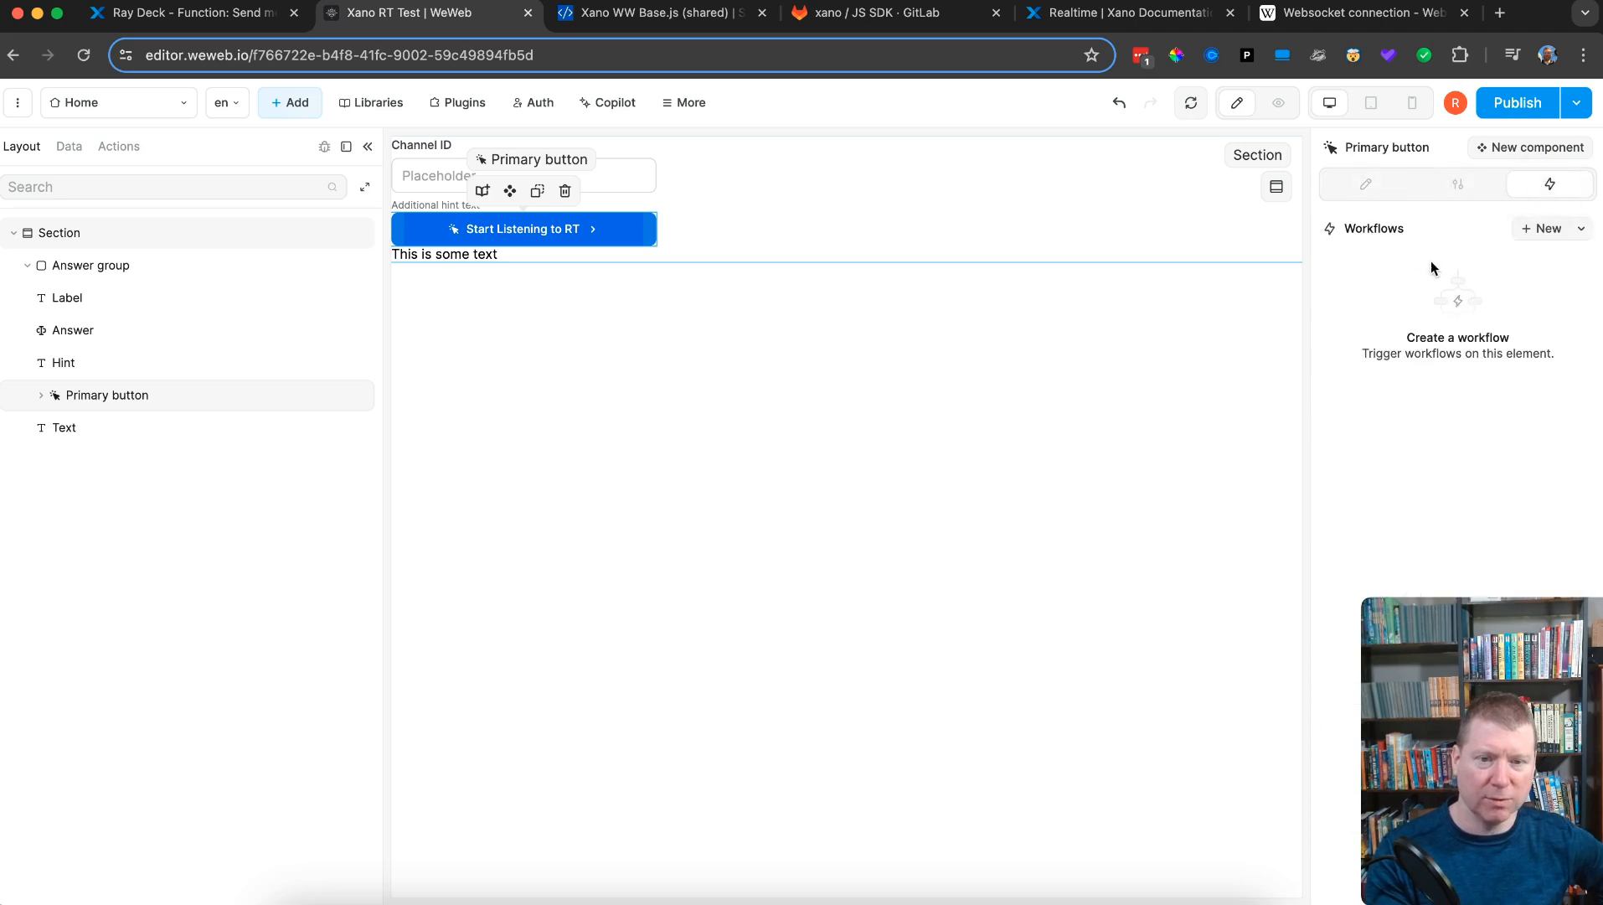
left_click(1533, 236)
left_click(859, 332)
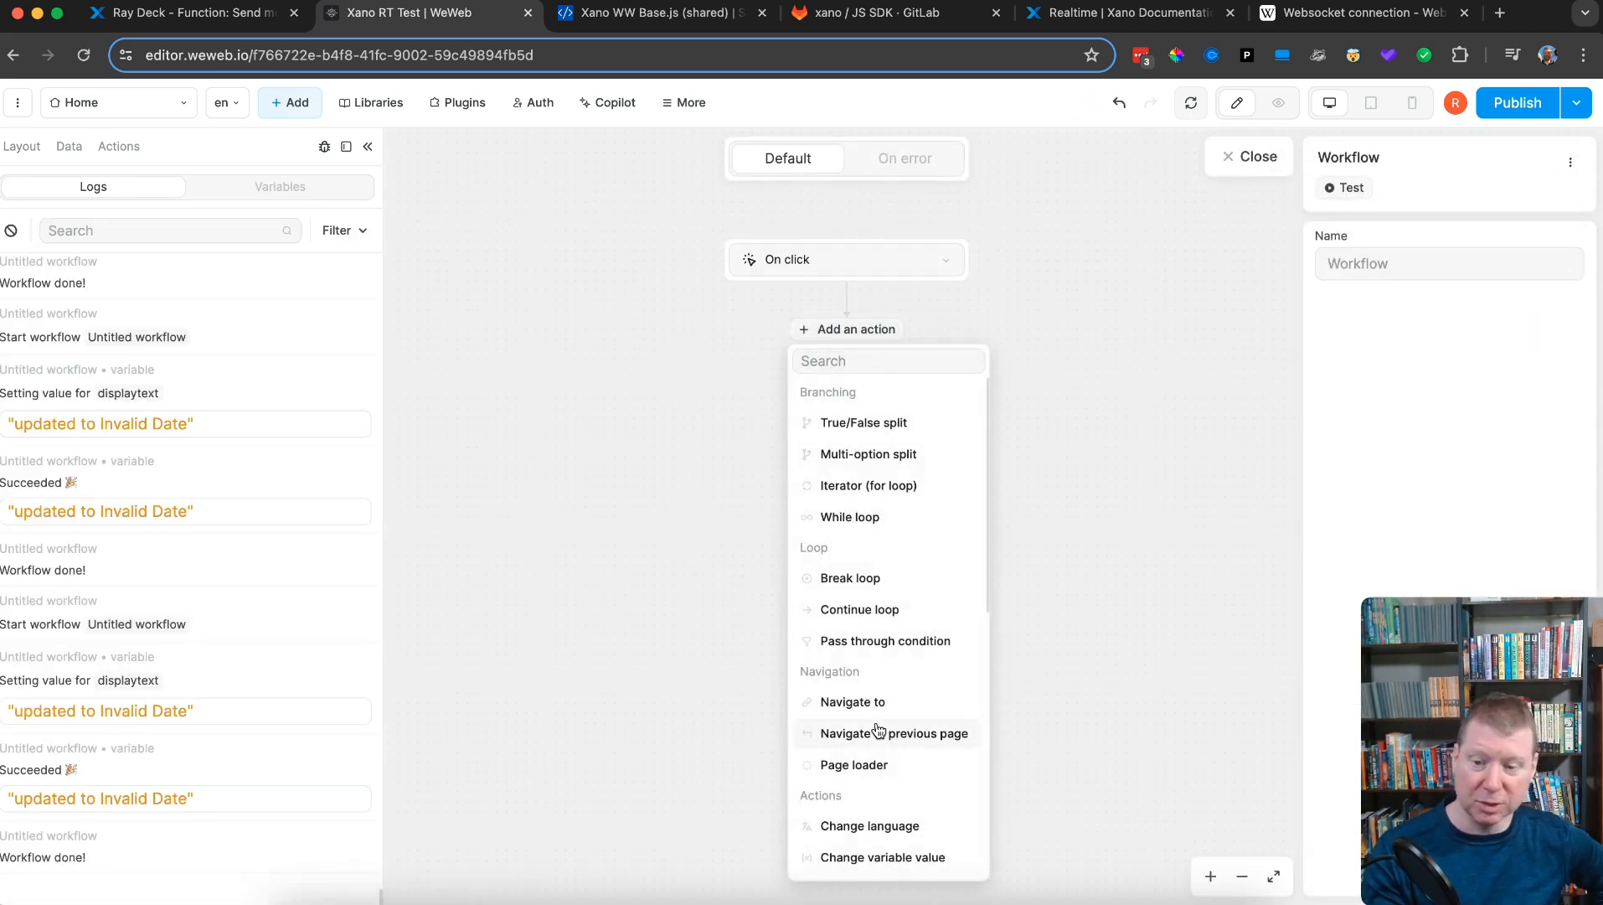
scroll(861, 532, "down", 5)
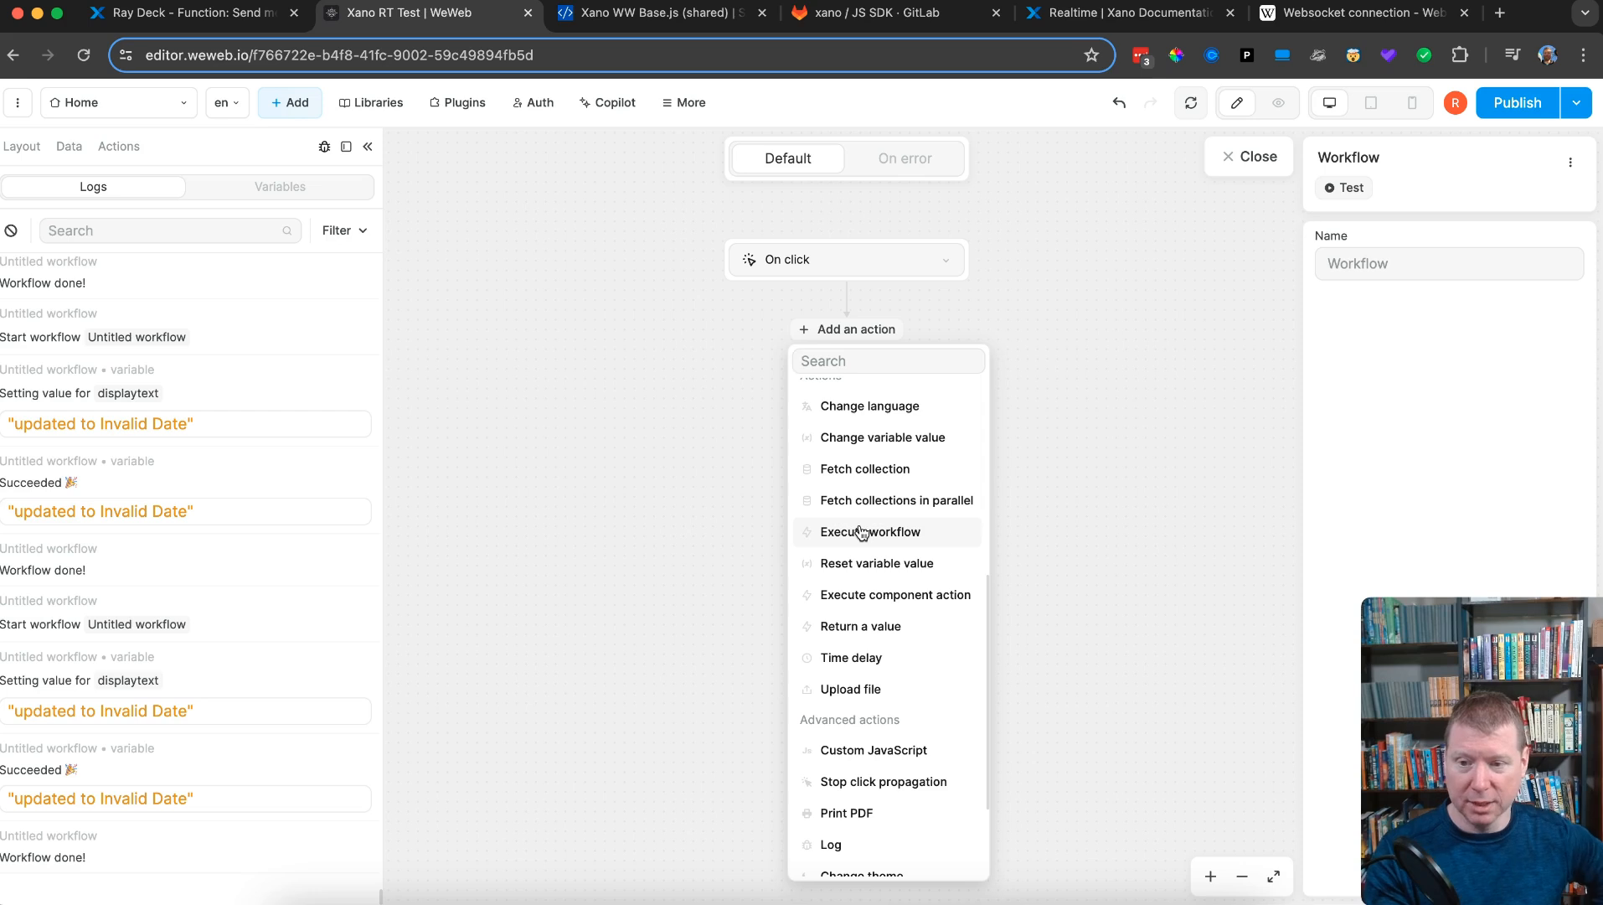
type("ja")
left_click(869, 432)
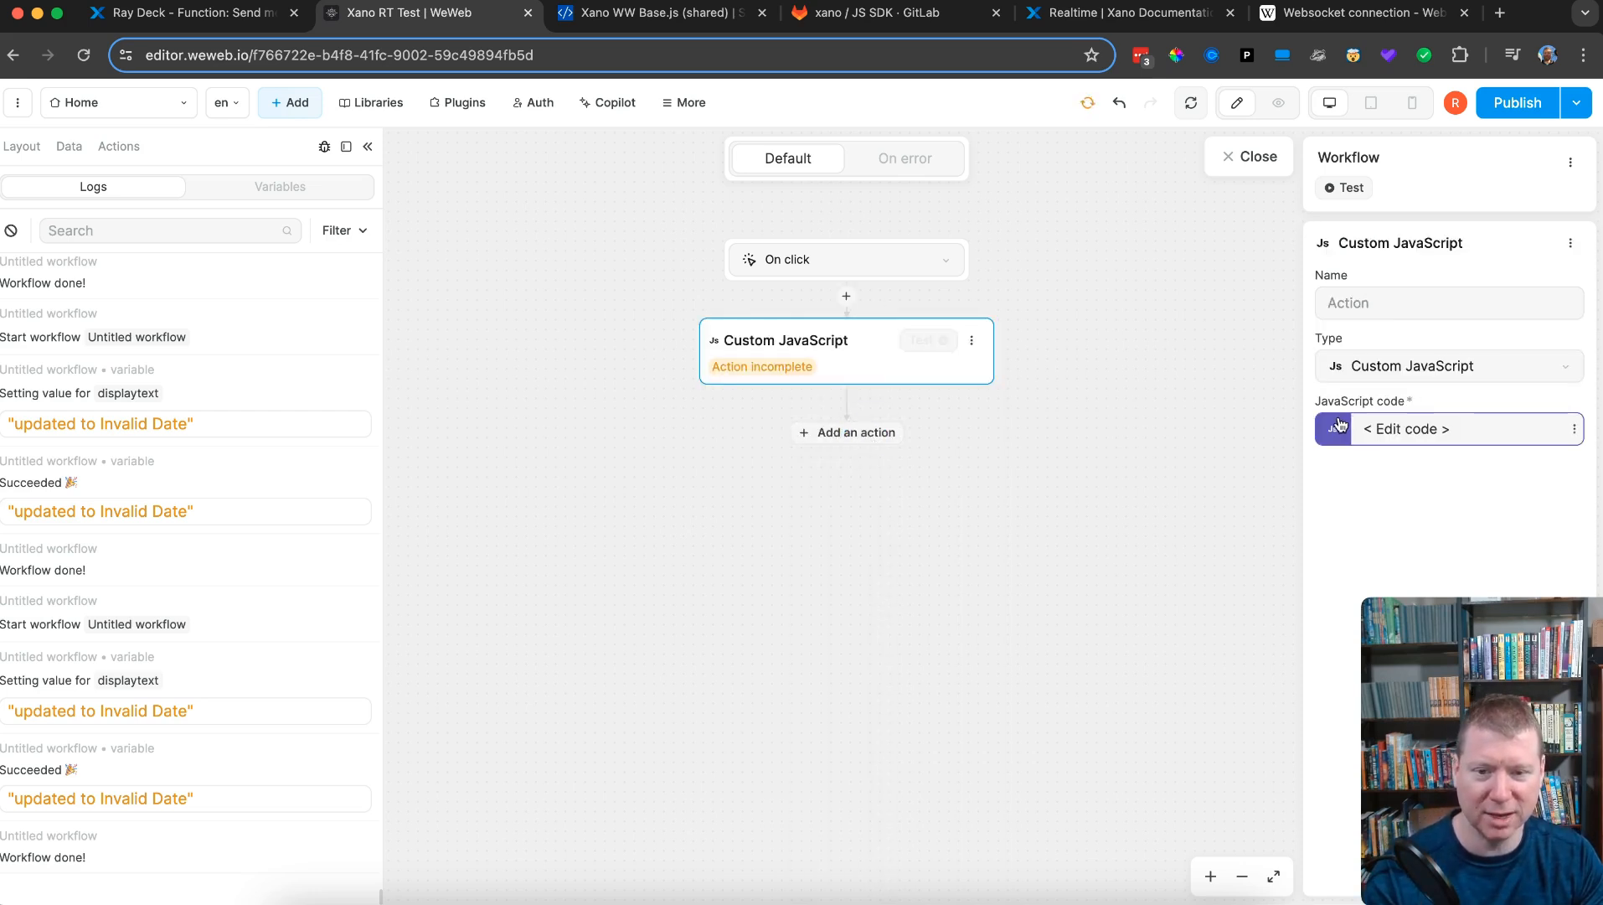
- Copy the whole Xano WW Base.js shared script and paste it into the Custom JavaScript action's code
left_click(1339, 423)
left_click(951, 399)
left_click(1220, 167)
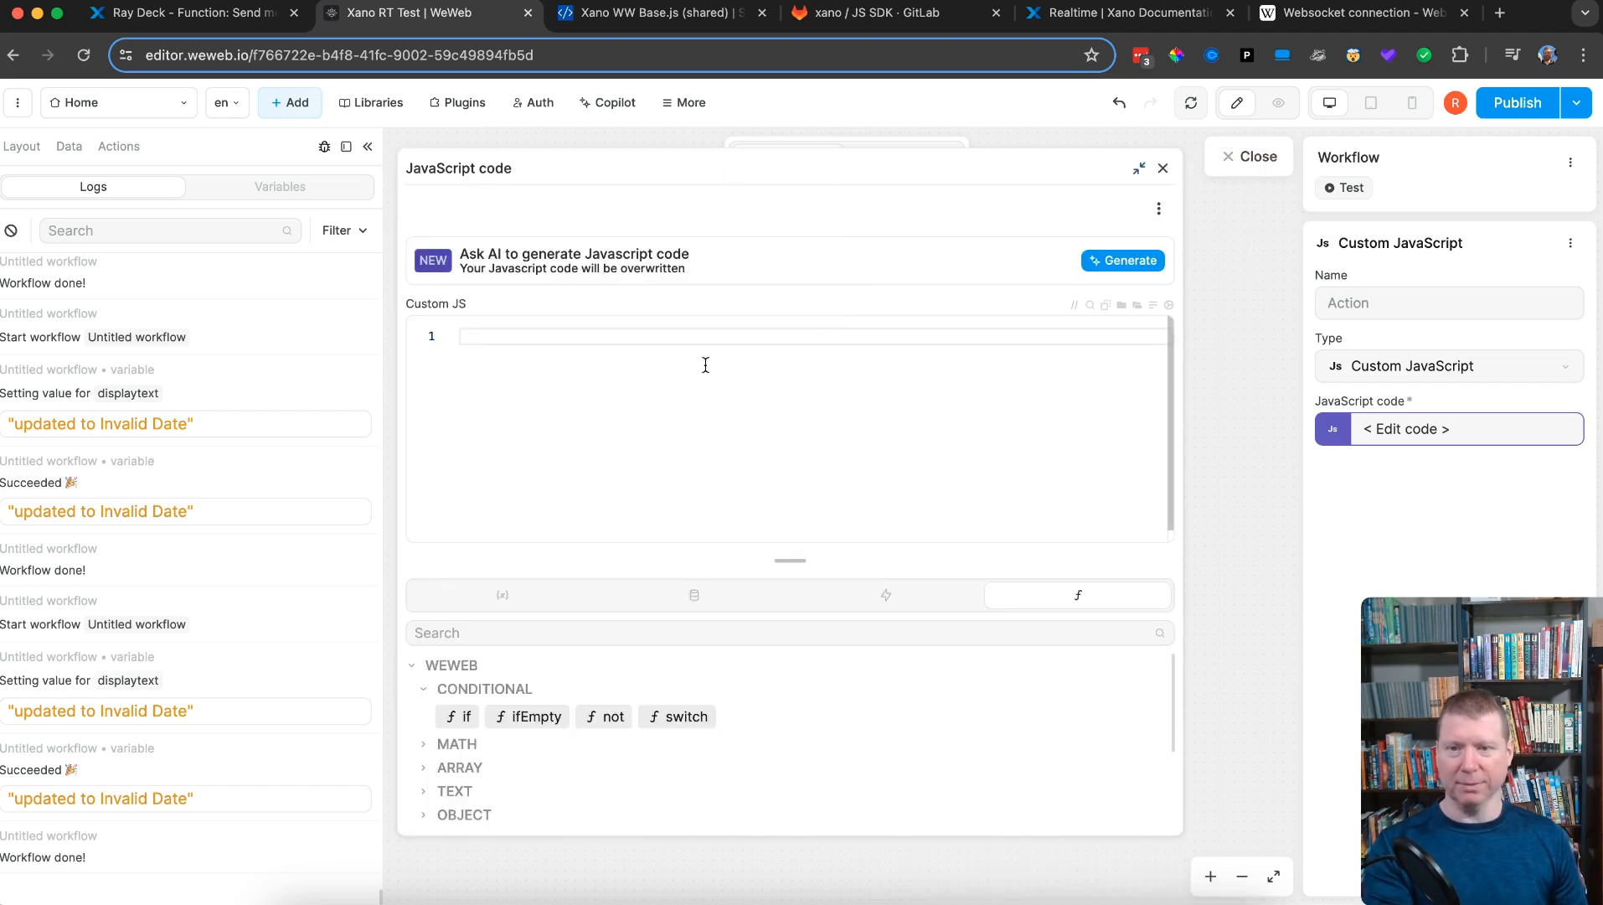
key("ctrl+Tab")
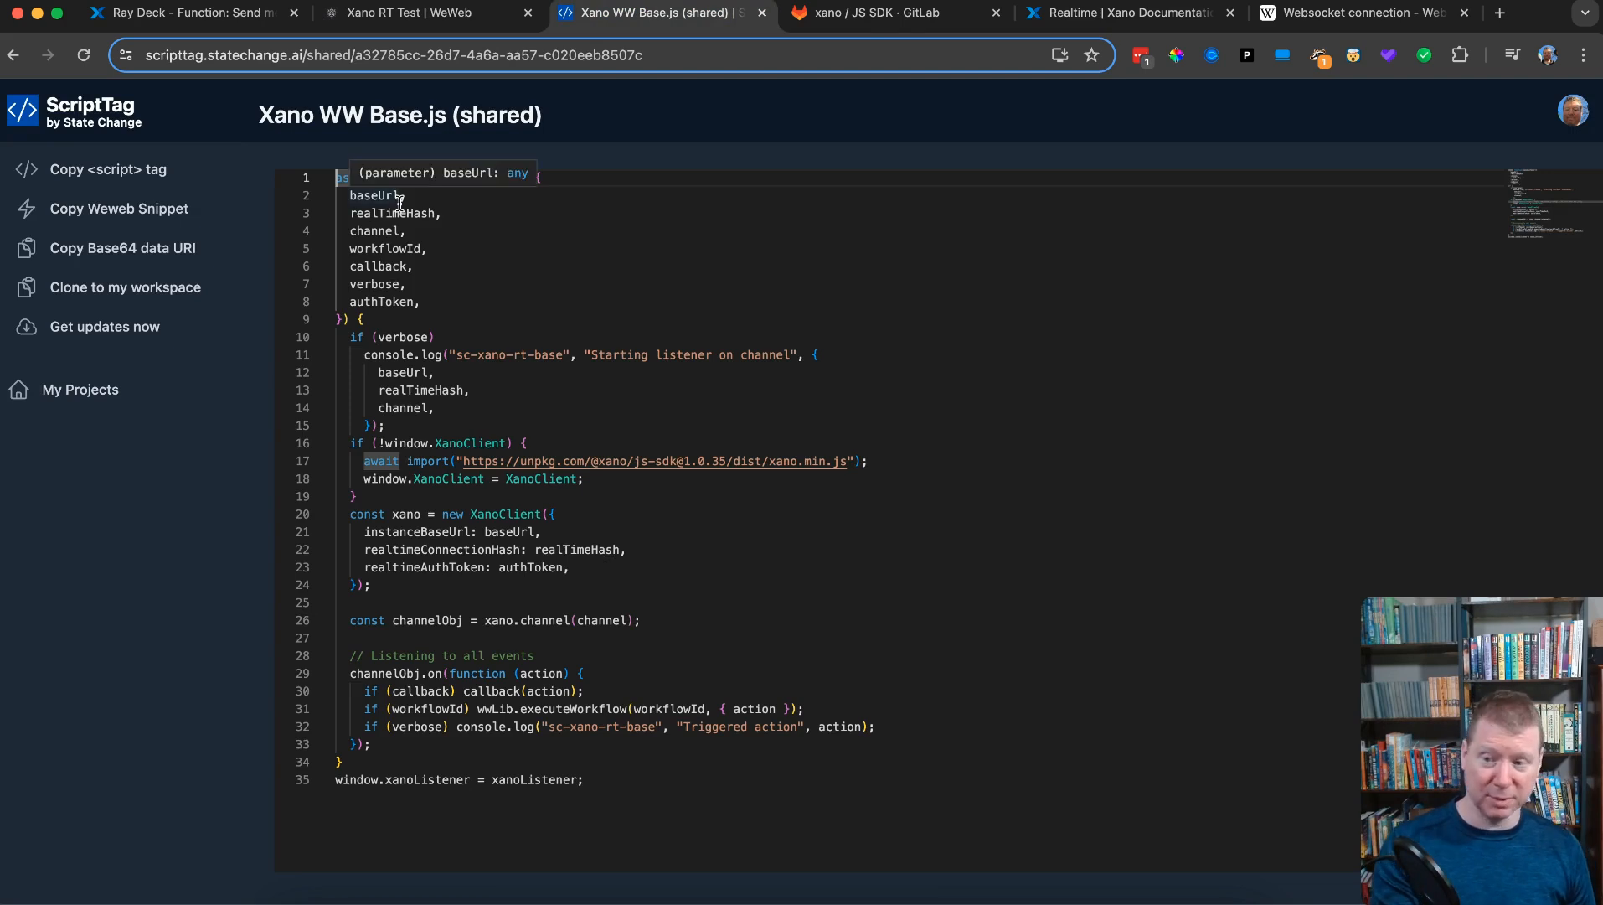
left_click_drag(615, 791, 272, 115)
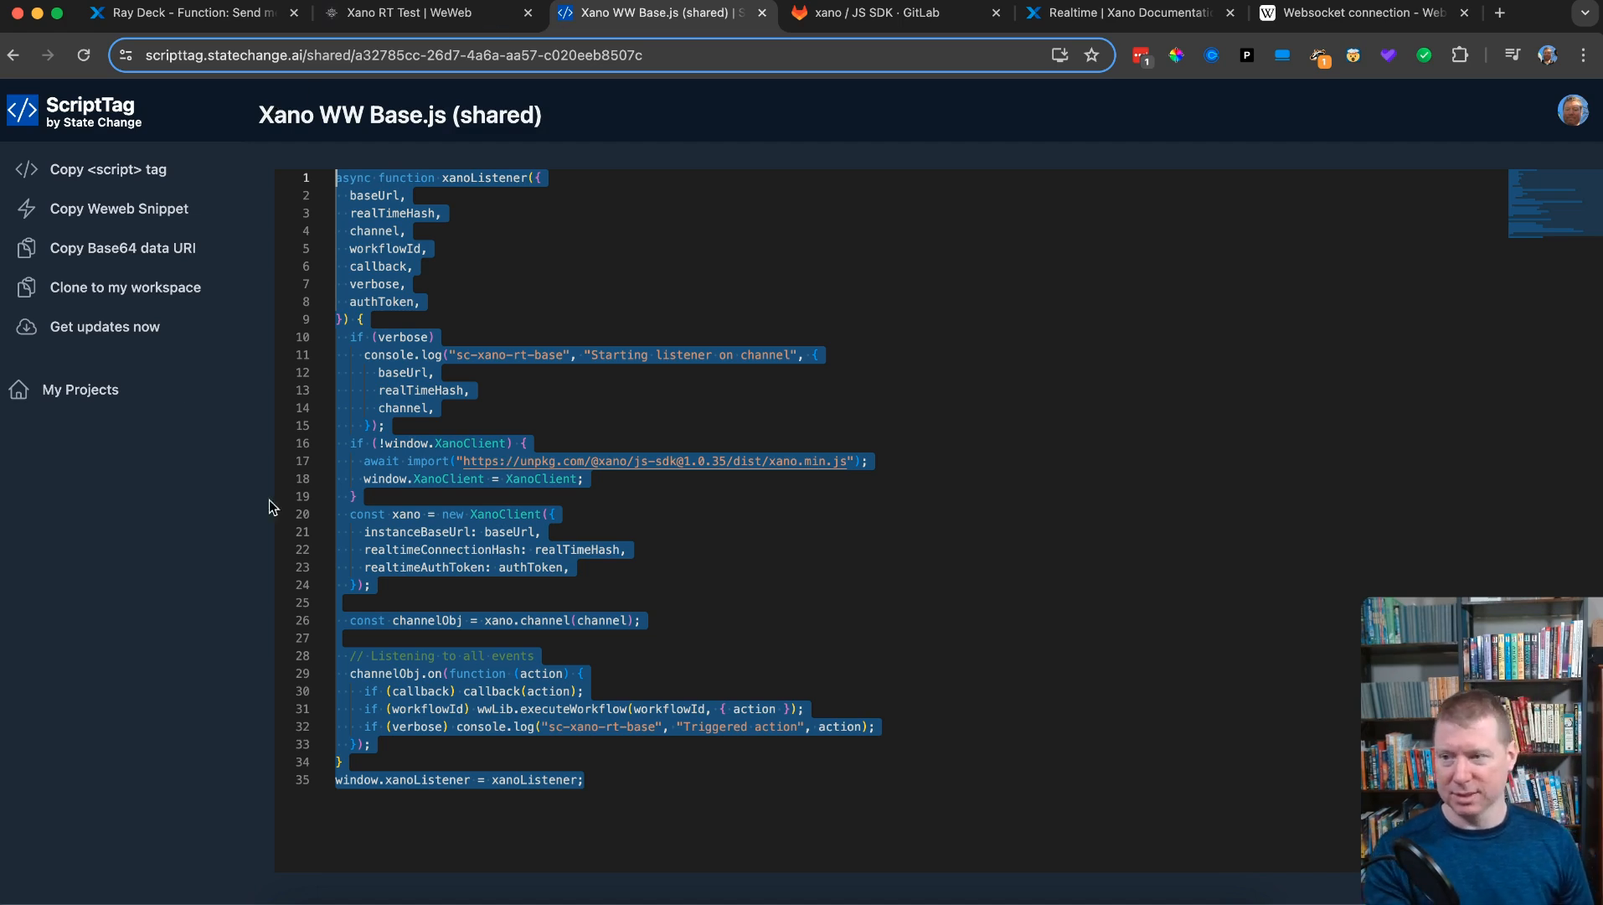
left_click(442, 22)
left_click(722, 459)
key("super+v")
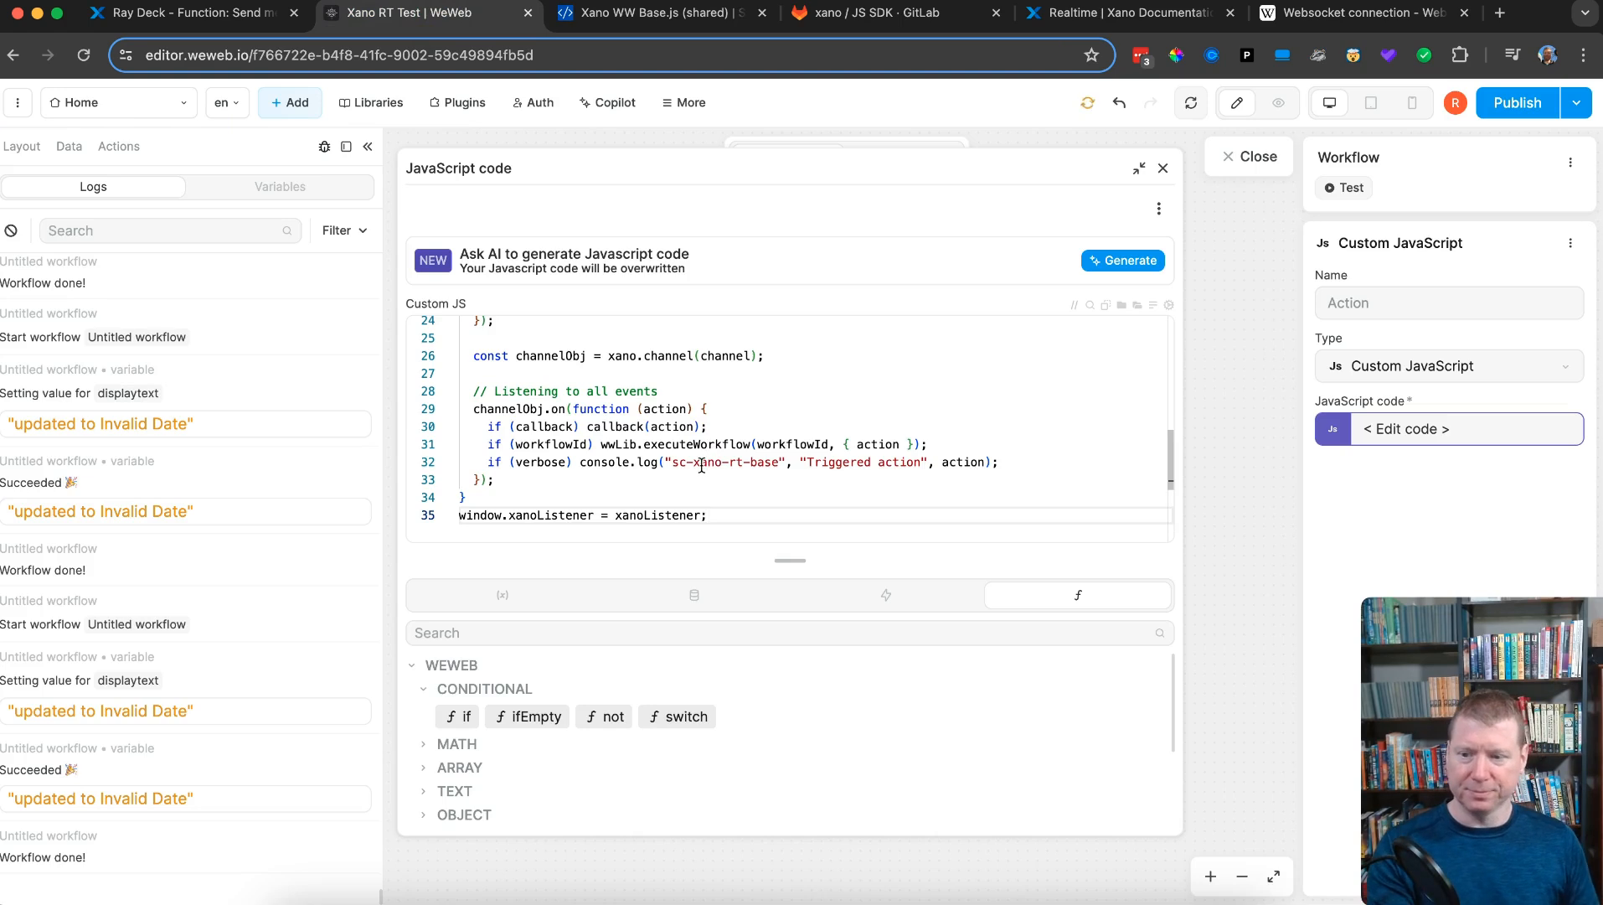
- Review the pasted script and insert two blank lines above the xanoListener function
scroll(717, 458, "up", 10)
scroll(636, 469, "down", 5)
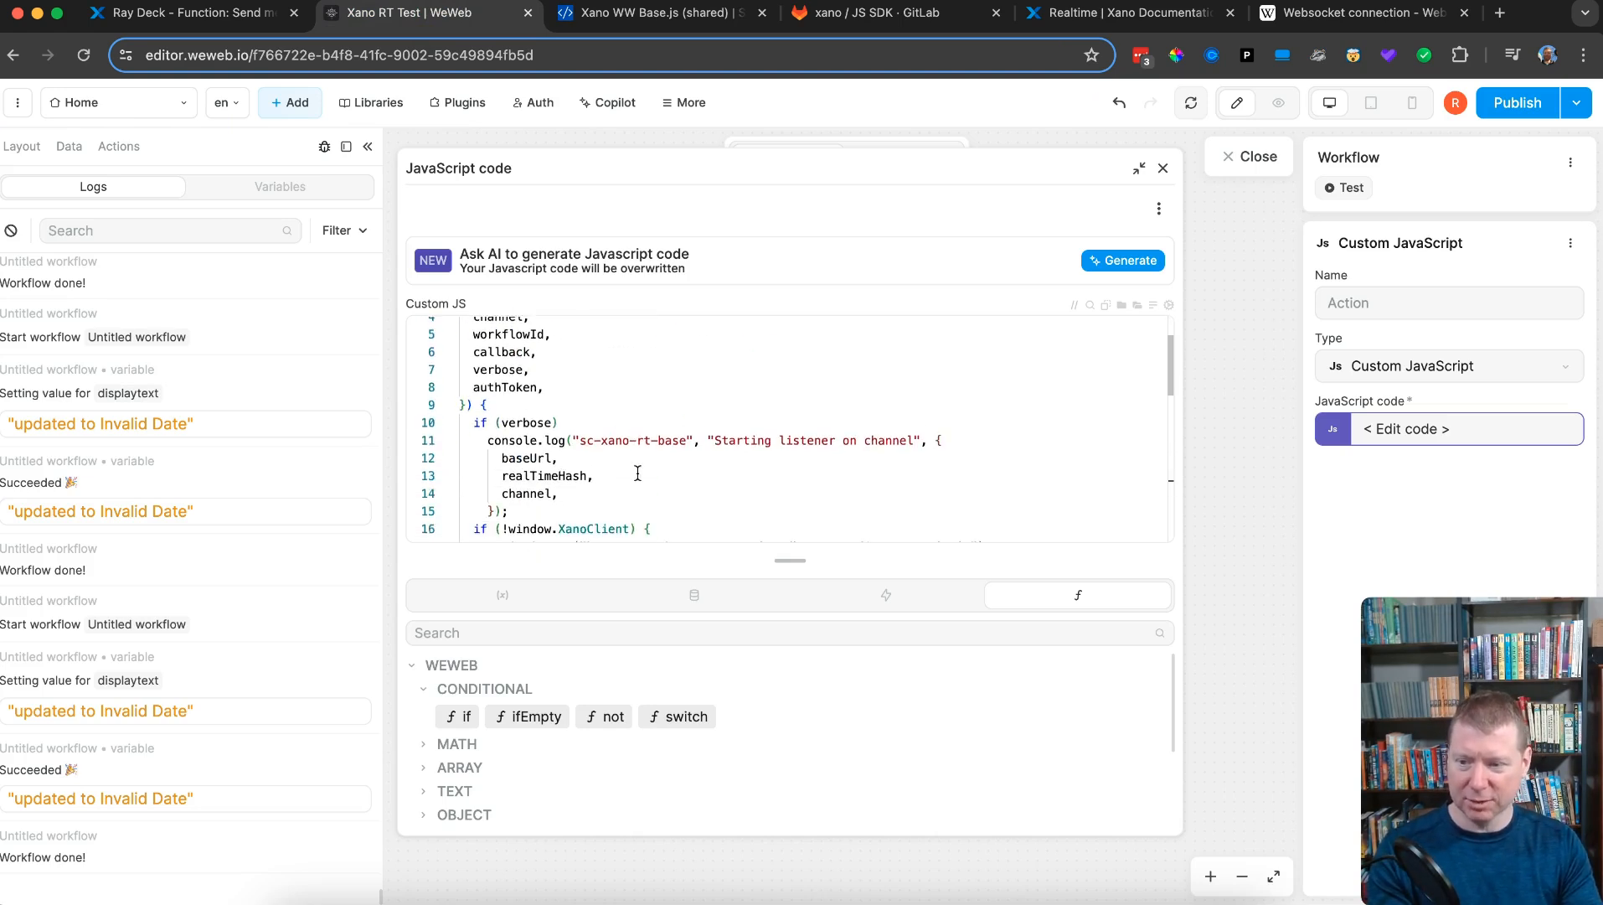
scroll(702, 469, "down", 3)
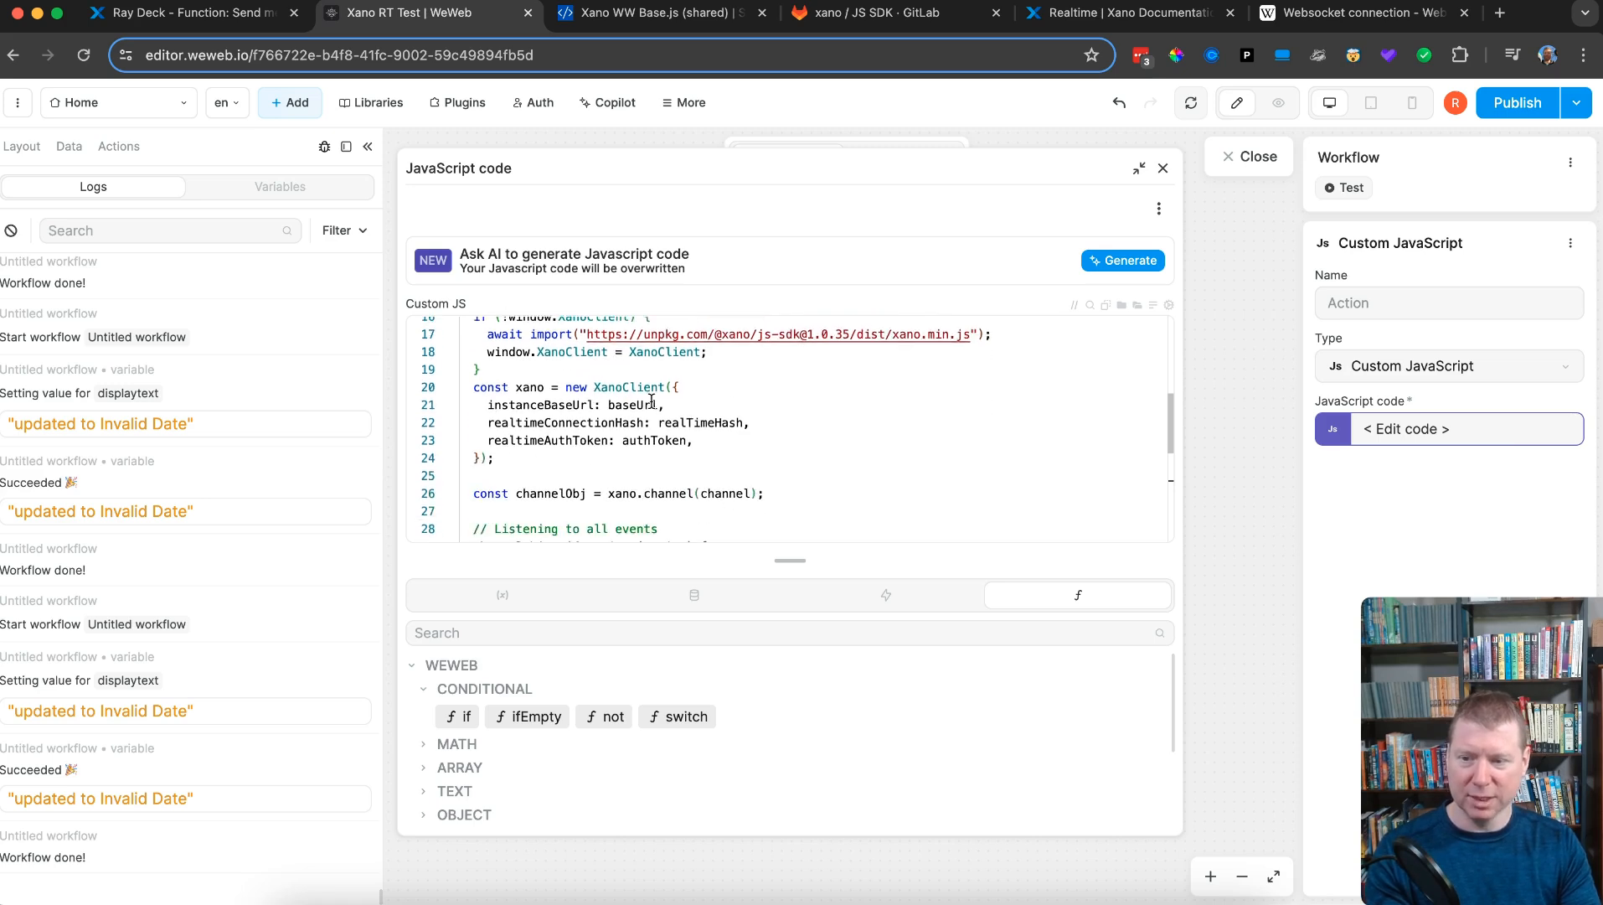
scroll(626, 468, "up", 5)
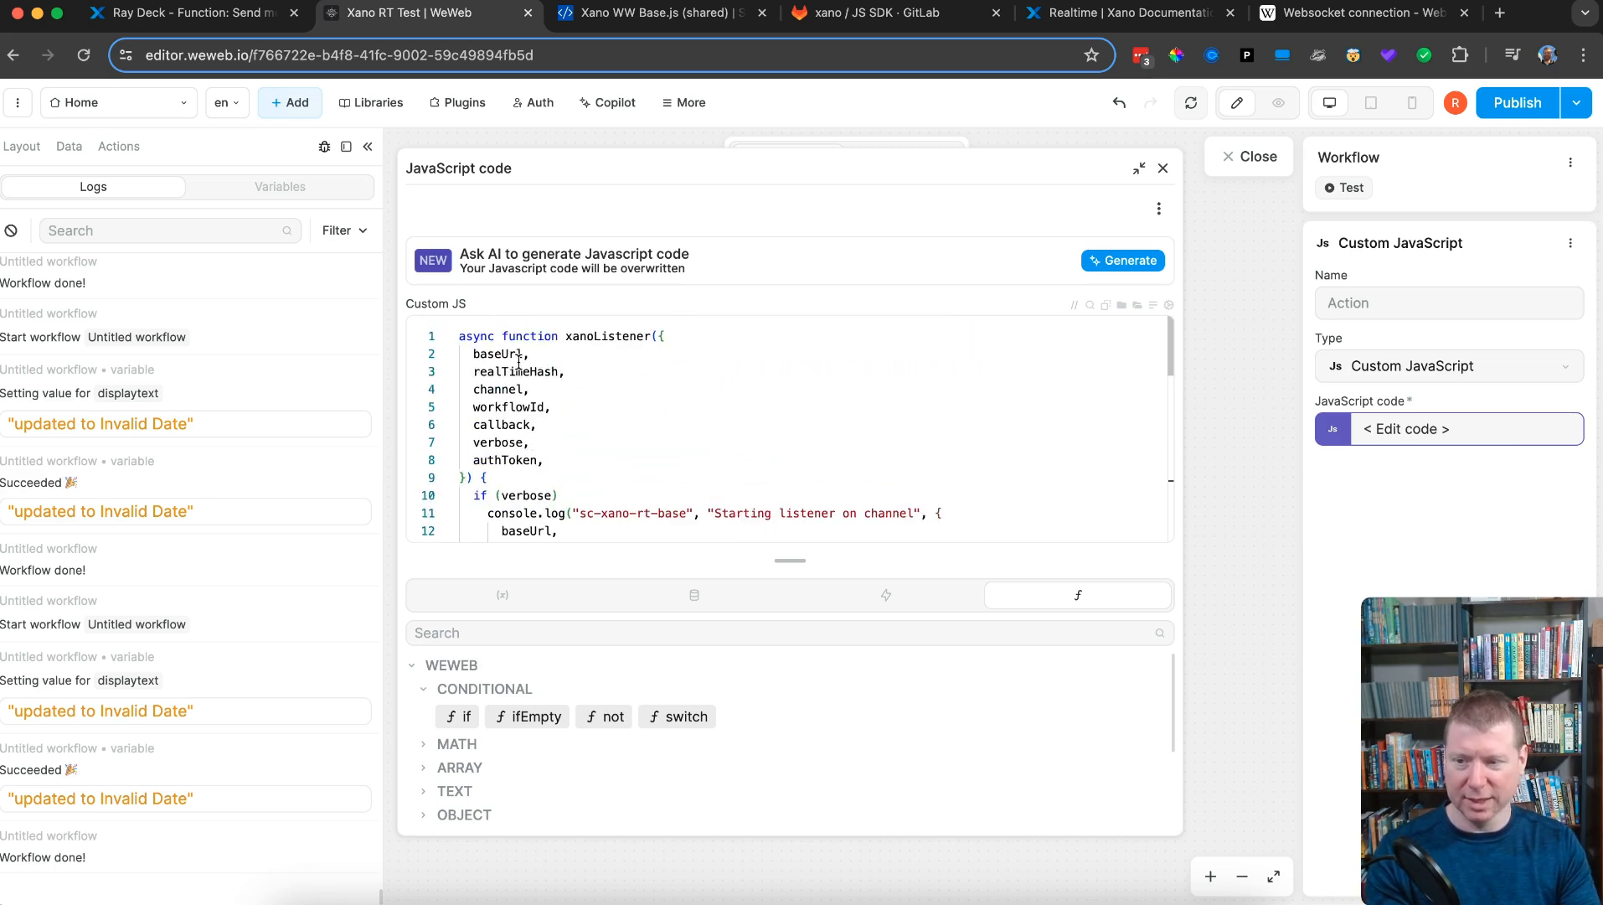
scroll(603, 443, "down", 5)
scroll(600, 433, "up", 5)
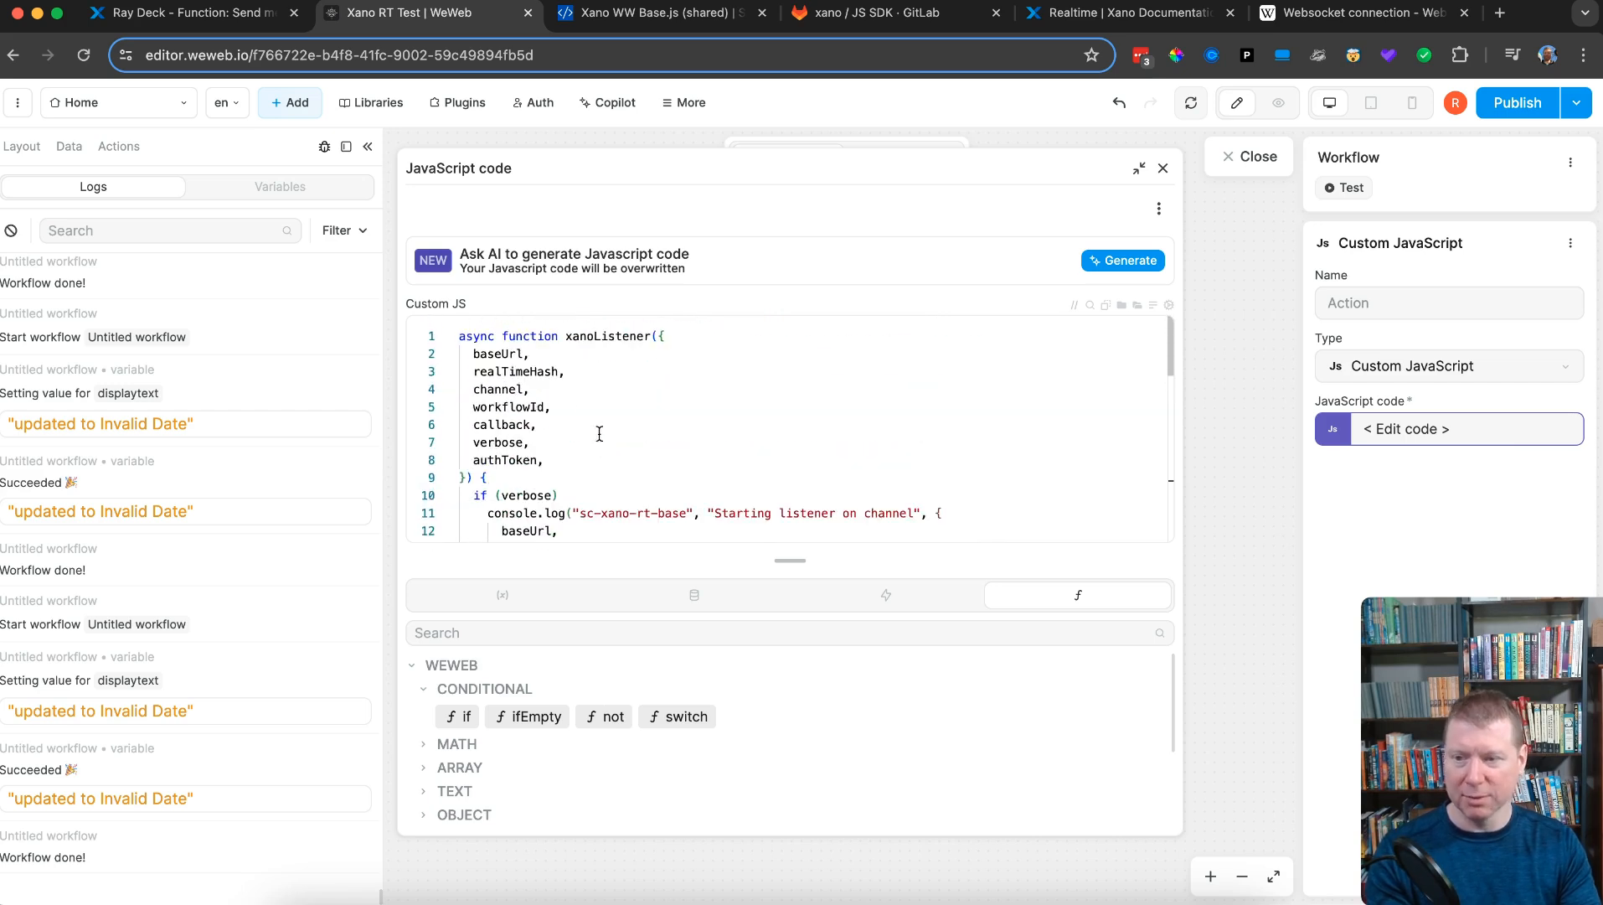
double_click(520, 336)
double_click(473, 335)
key("Left")
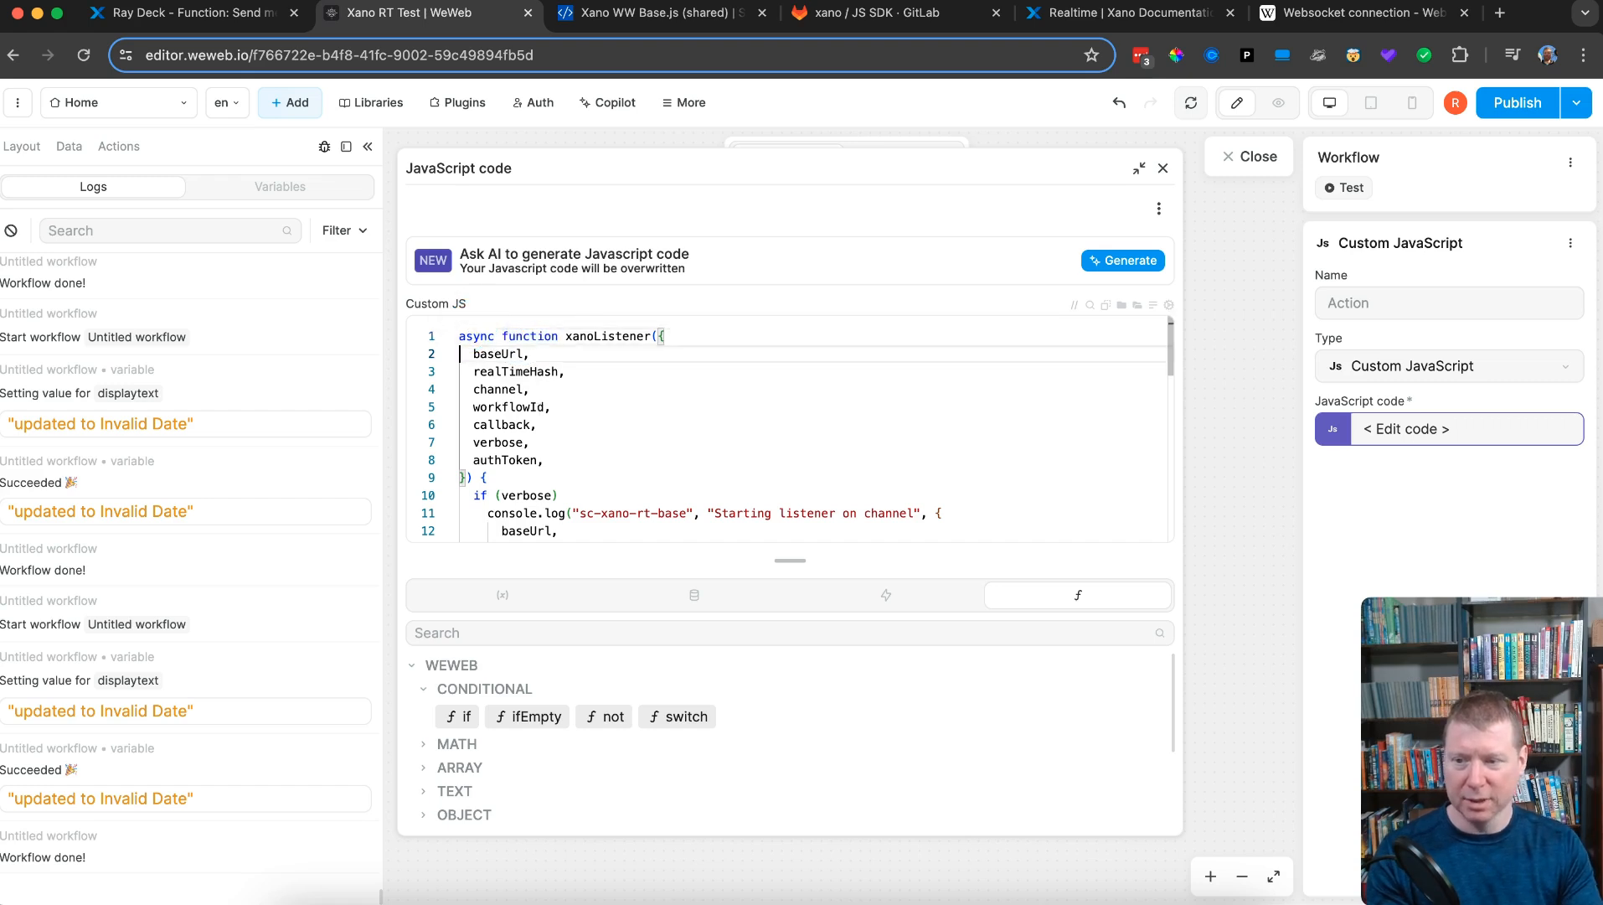
key("Return")
key("Return")
key("Up")
key("Up")
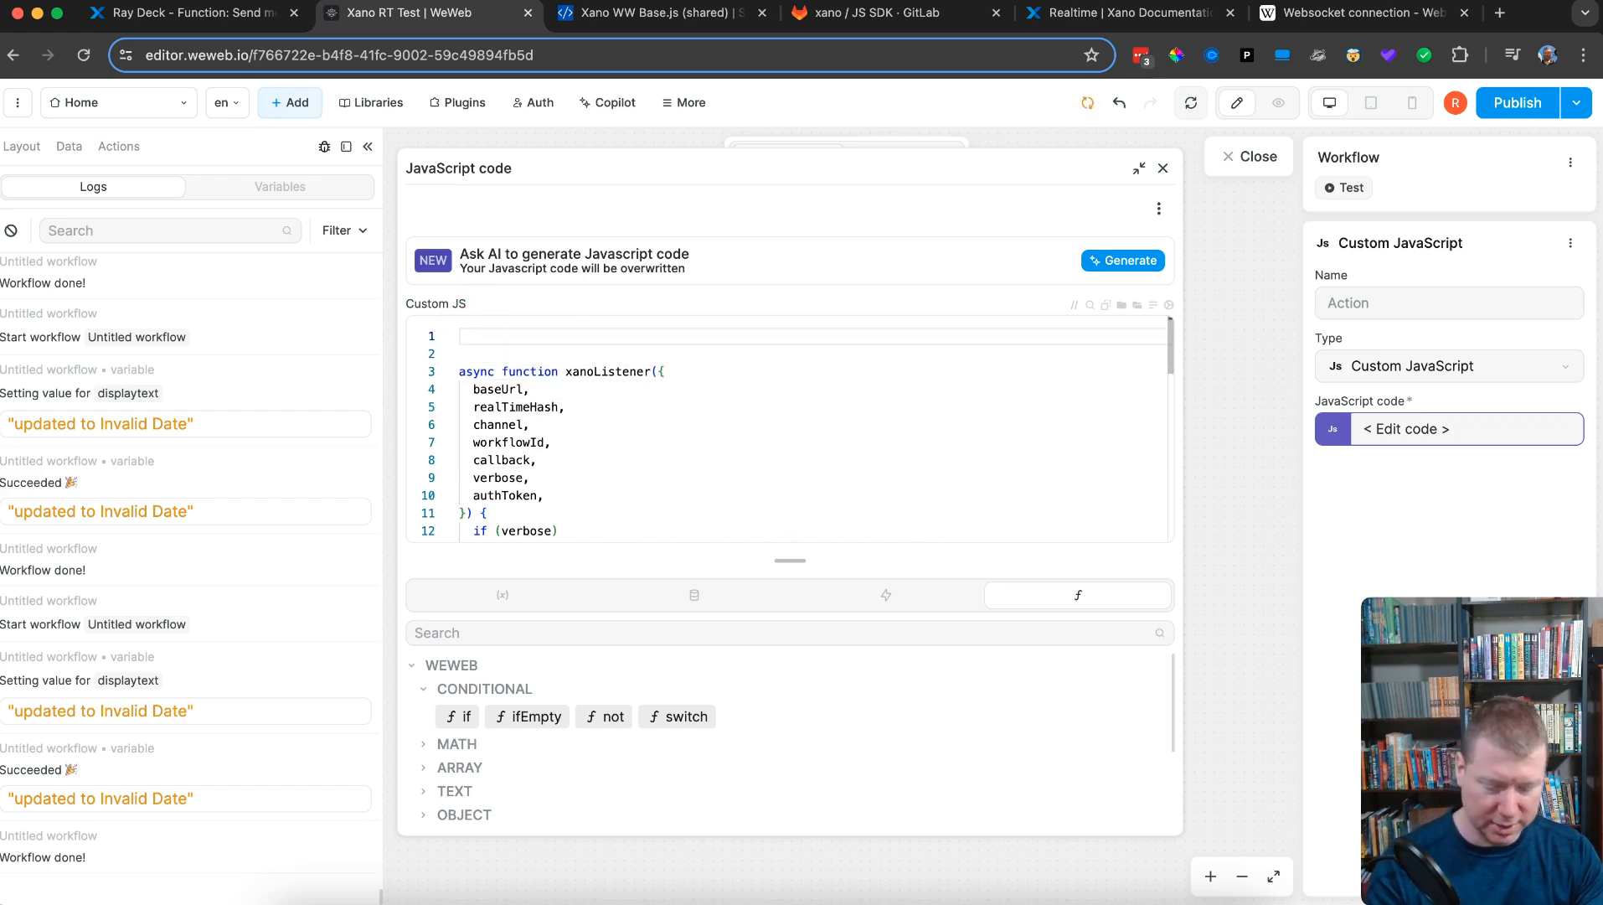
- Write a xanoListener({ }) call on the first line, with its object argument opened over several lines
type("xanoLis")
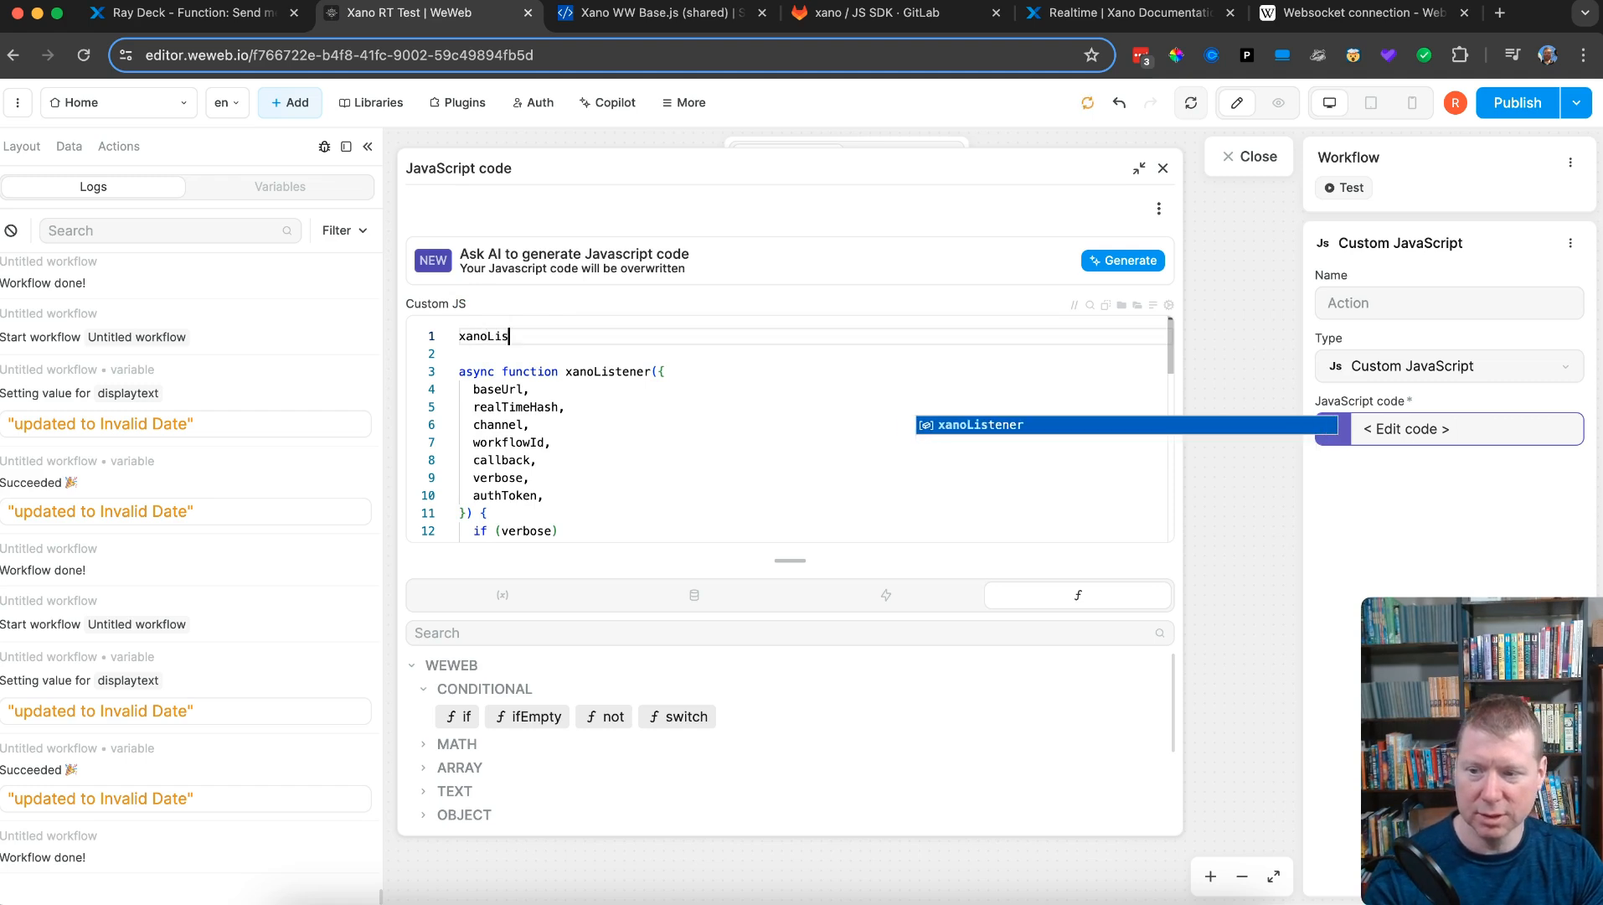
type("tener {")
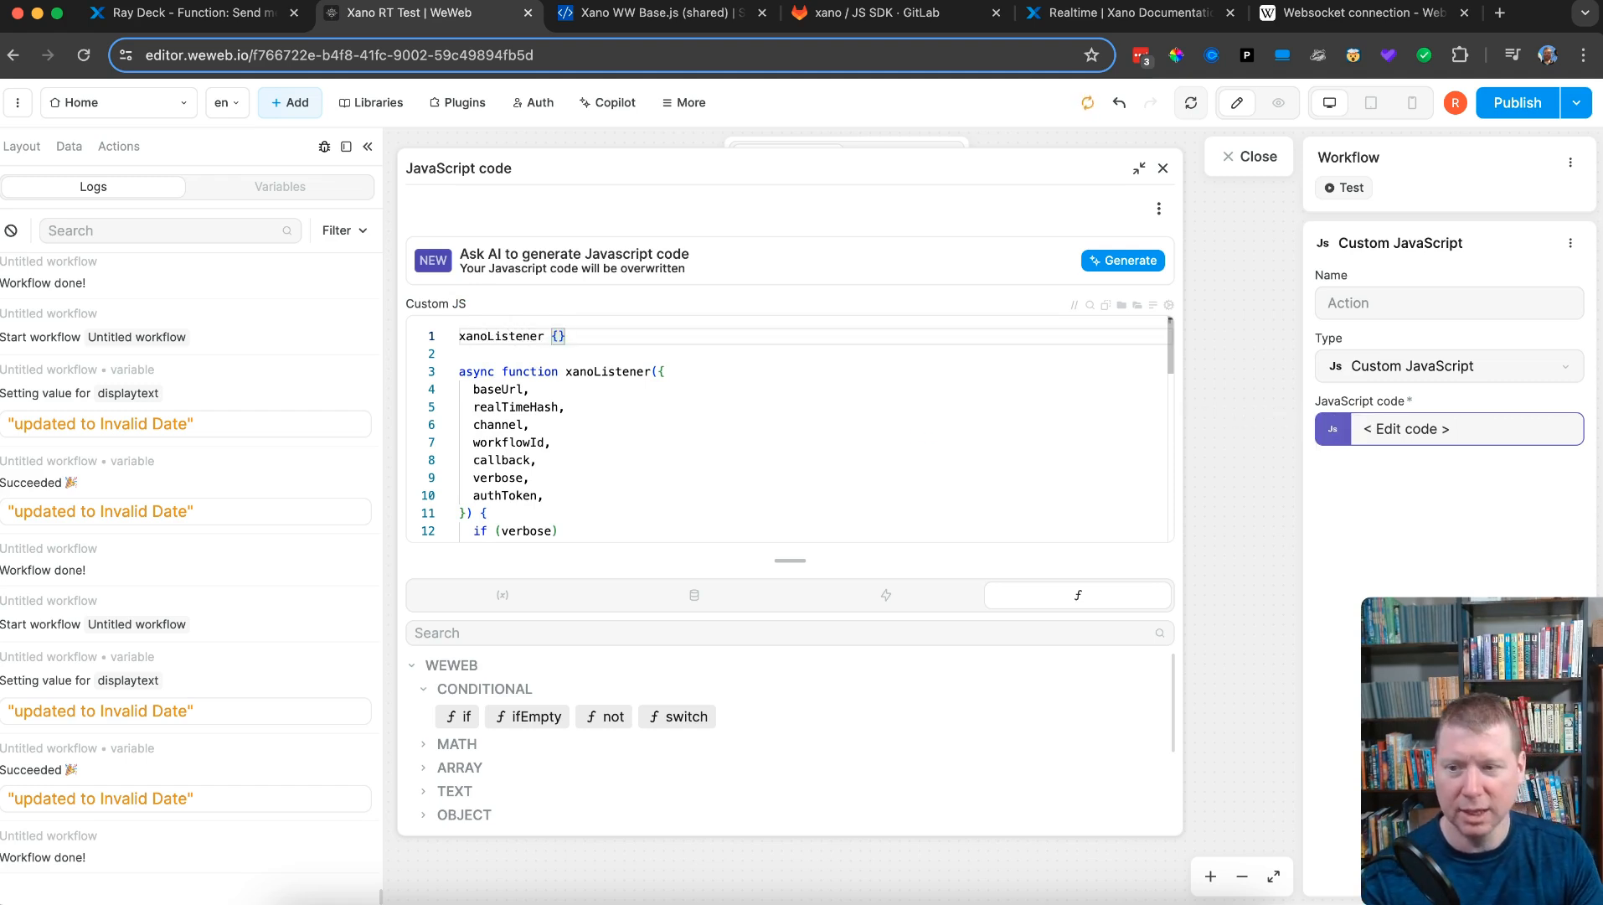
type("(")
type(")")
key("Left")
key("Return")
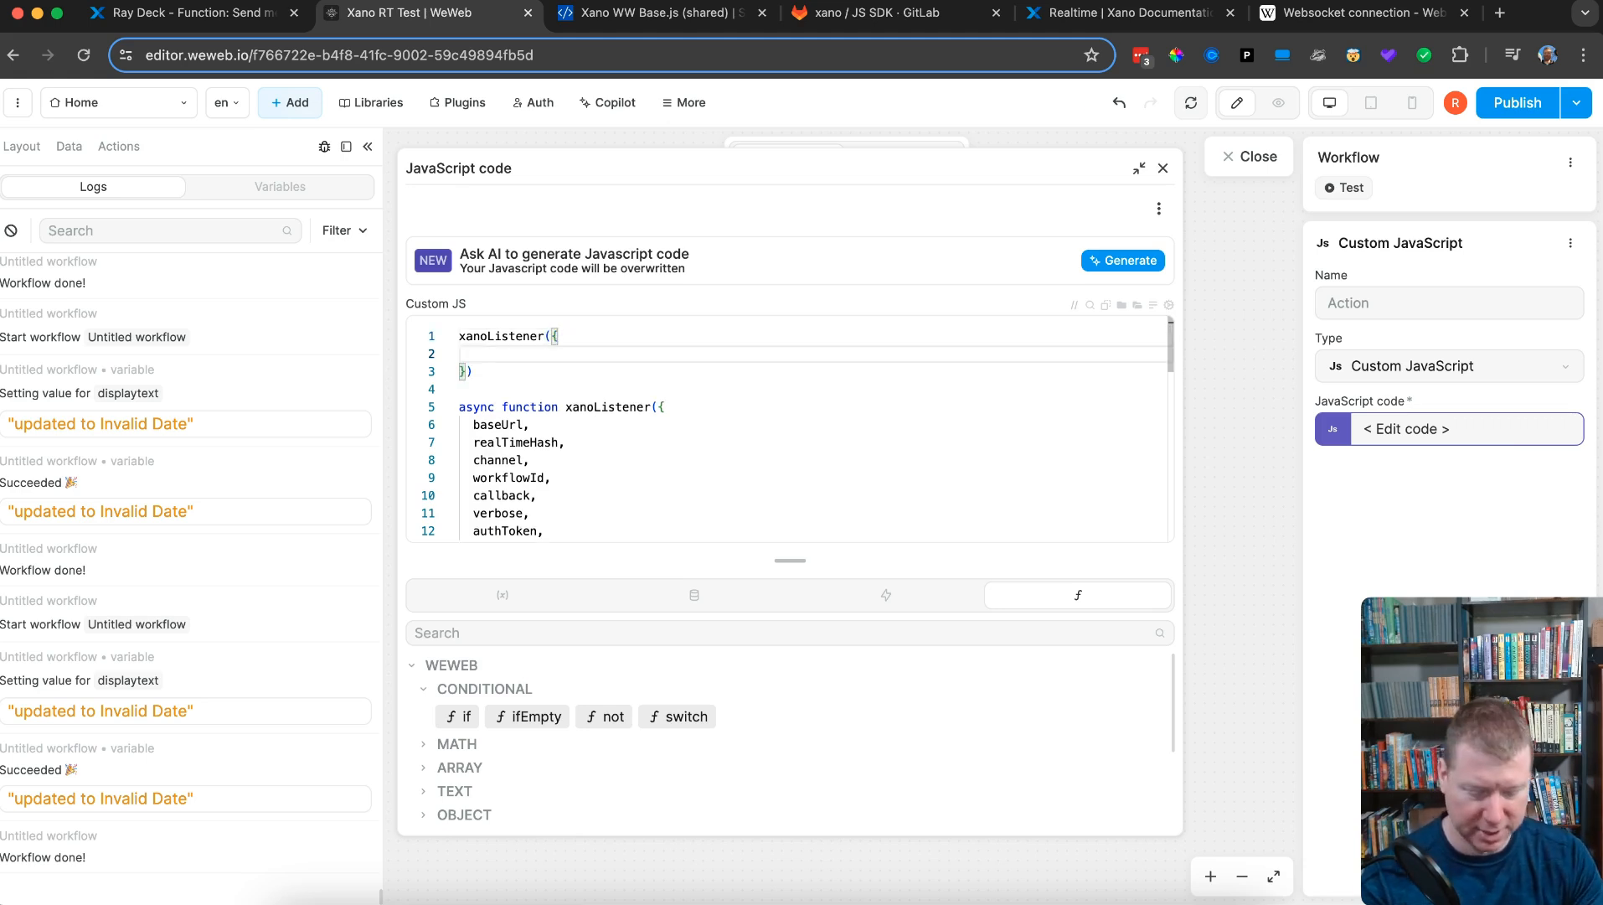
- Start a baseUrl property in the xanoListener call and copy the Xano function page's full URL
type("baseUrl:")
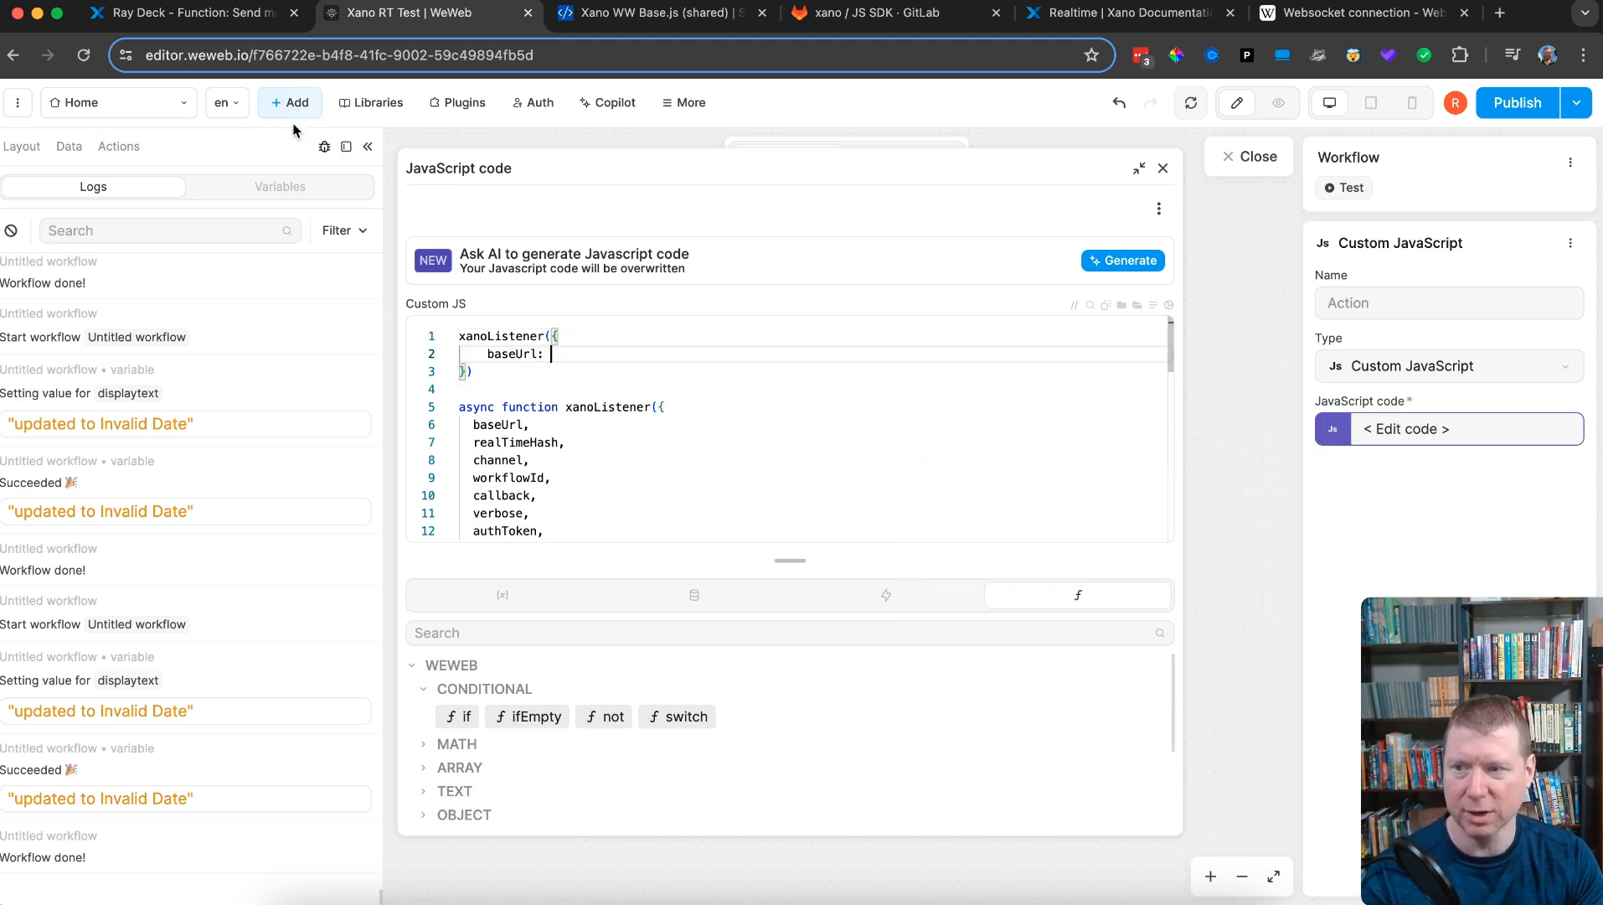
left_click(201, 12)
left_click(265, 57)
left_click_drag(265, 56, 169, 55)
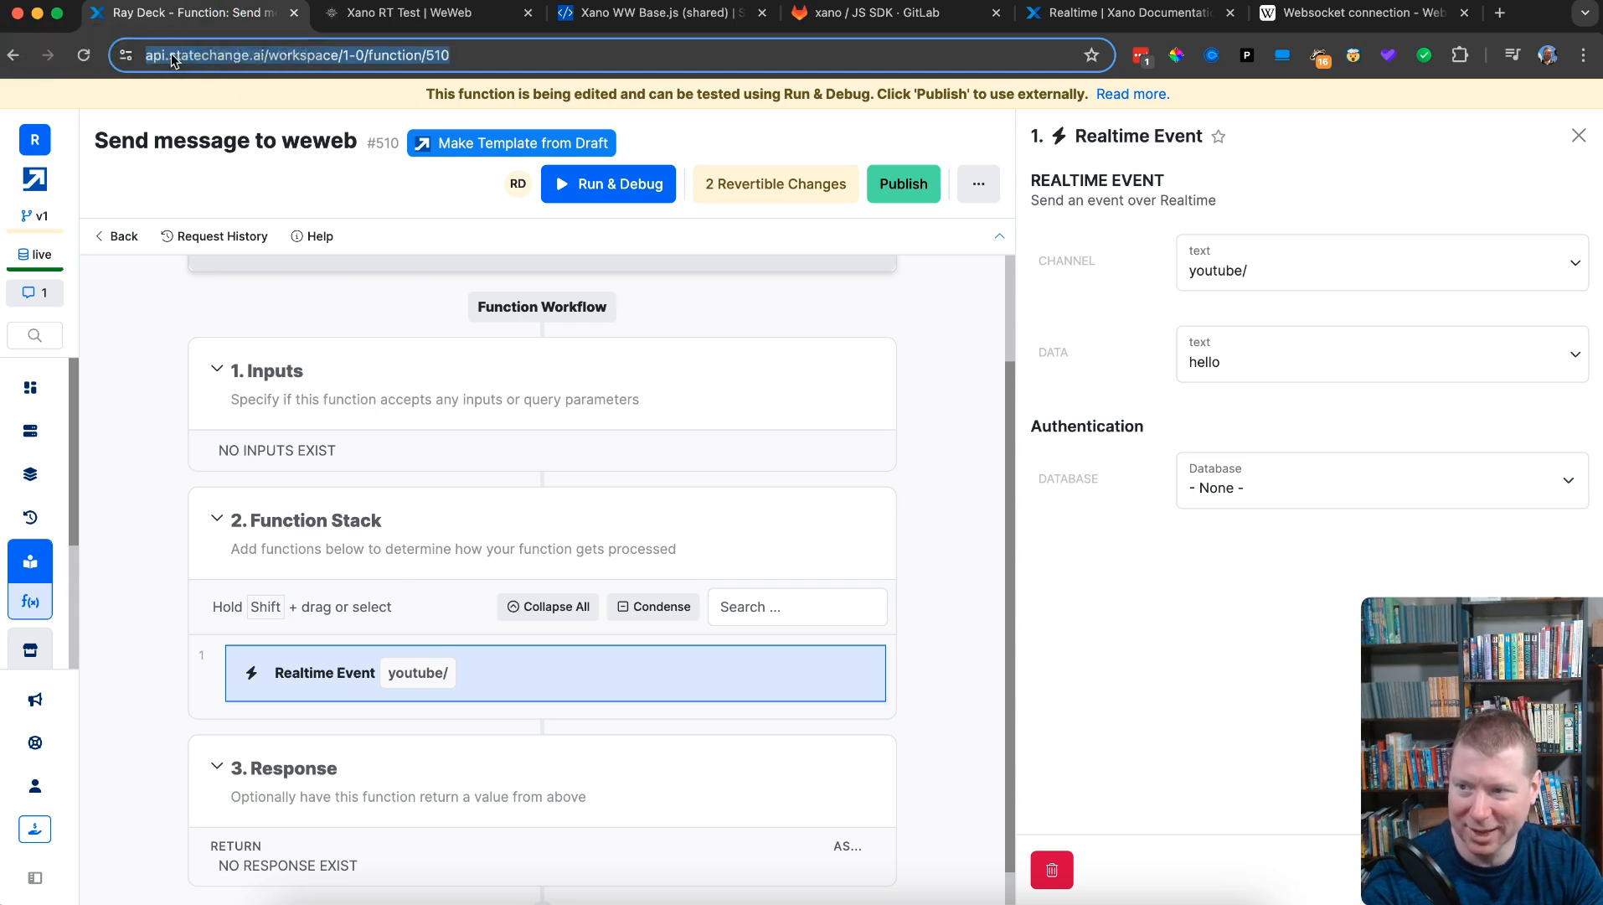
double_click(185, 55)
key("super+a")
key("super+c")
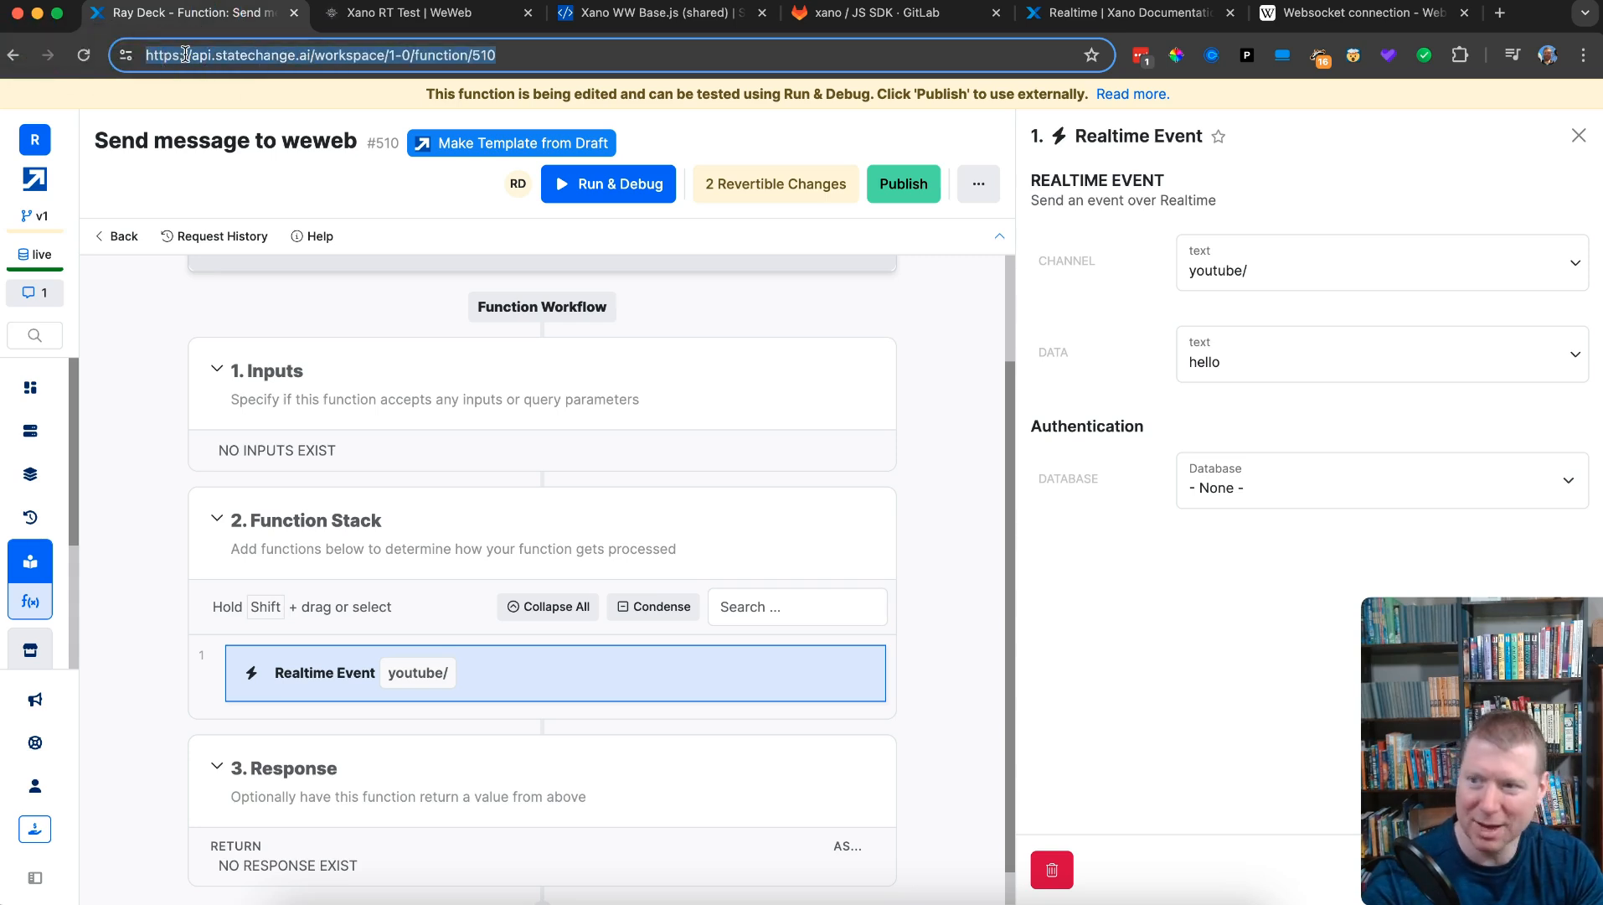
left_click(390, 12)
key("super+v")
left_click(551, 352)
type("\"")
left_click(968, 354)
left_click_drag(936, 353, 744, 353)
key("BackSpace")
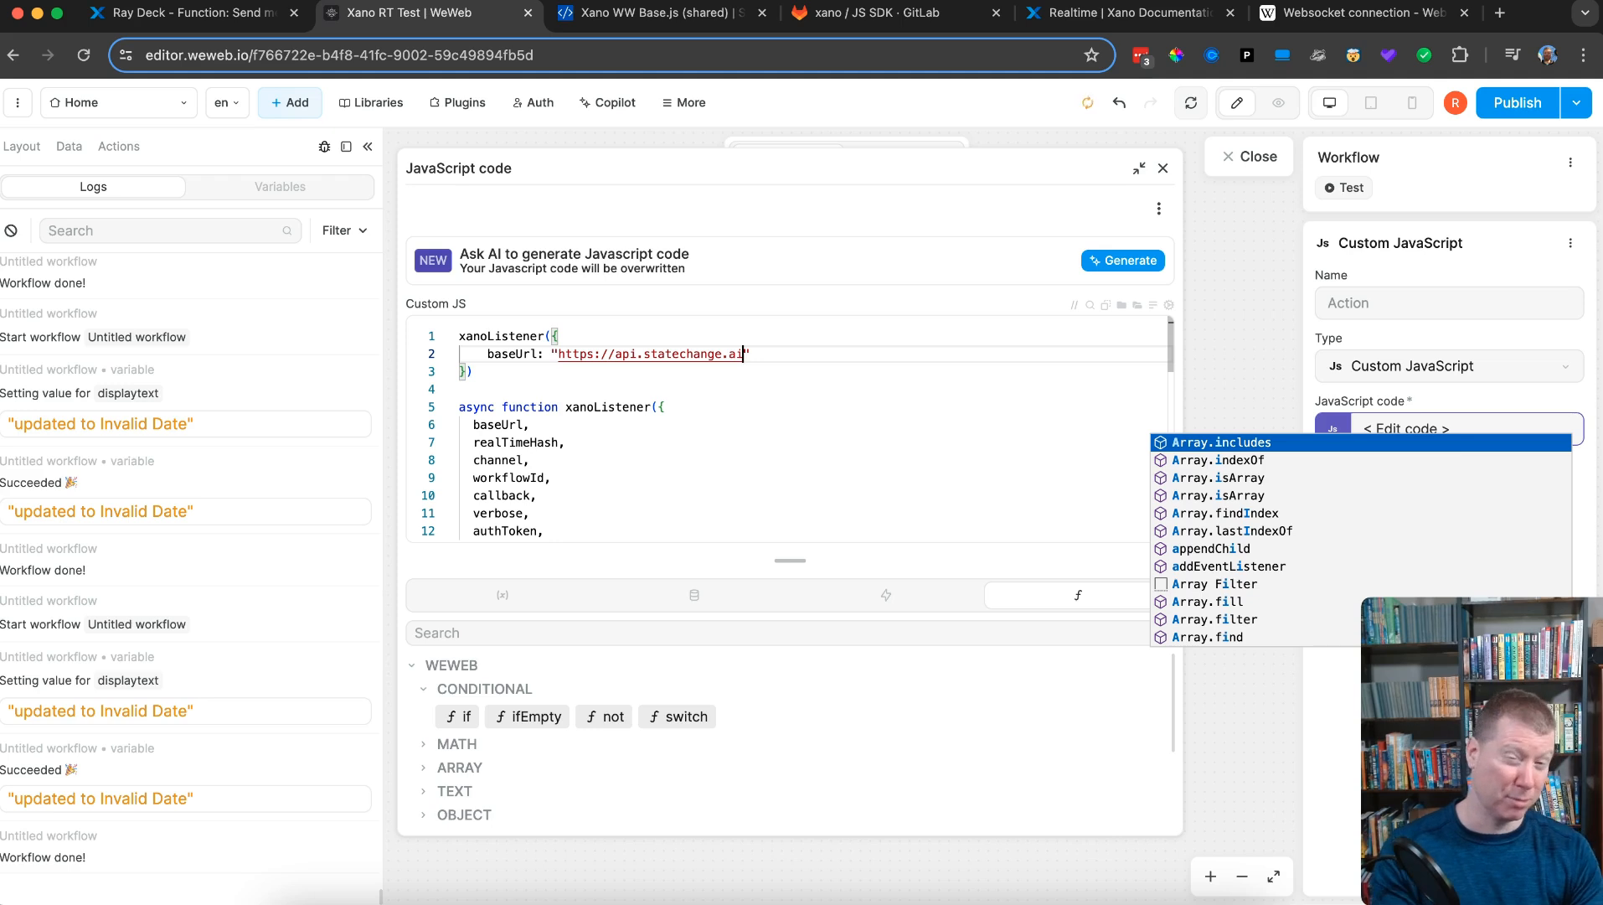
type("/")
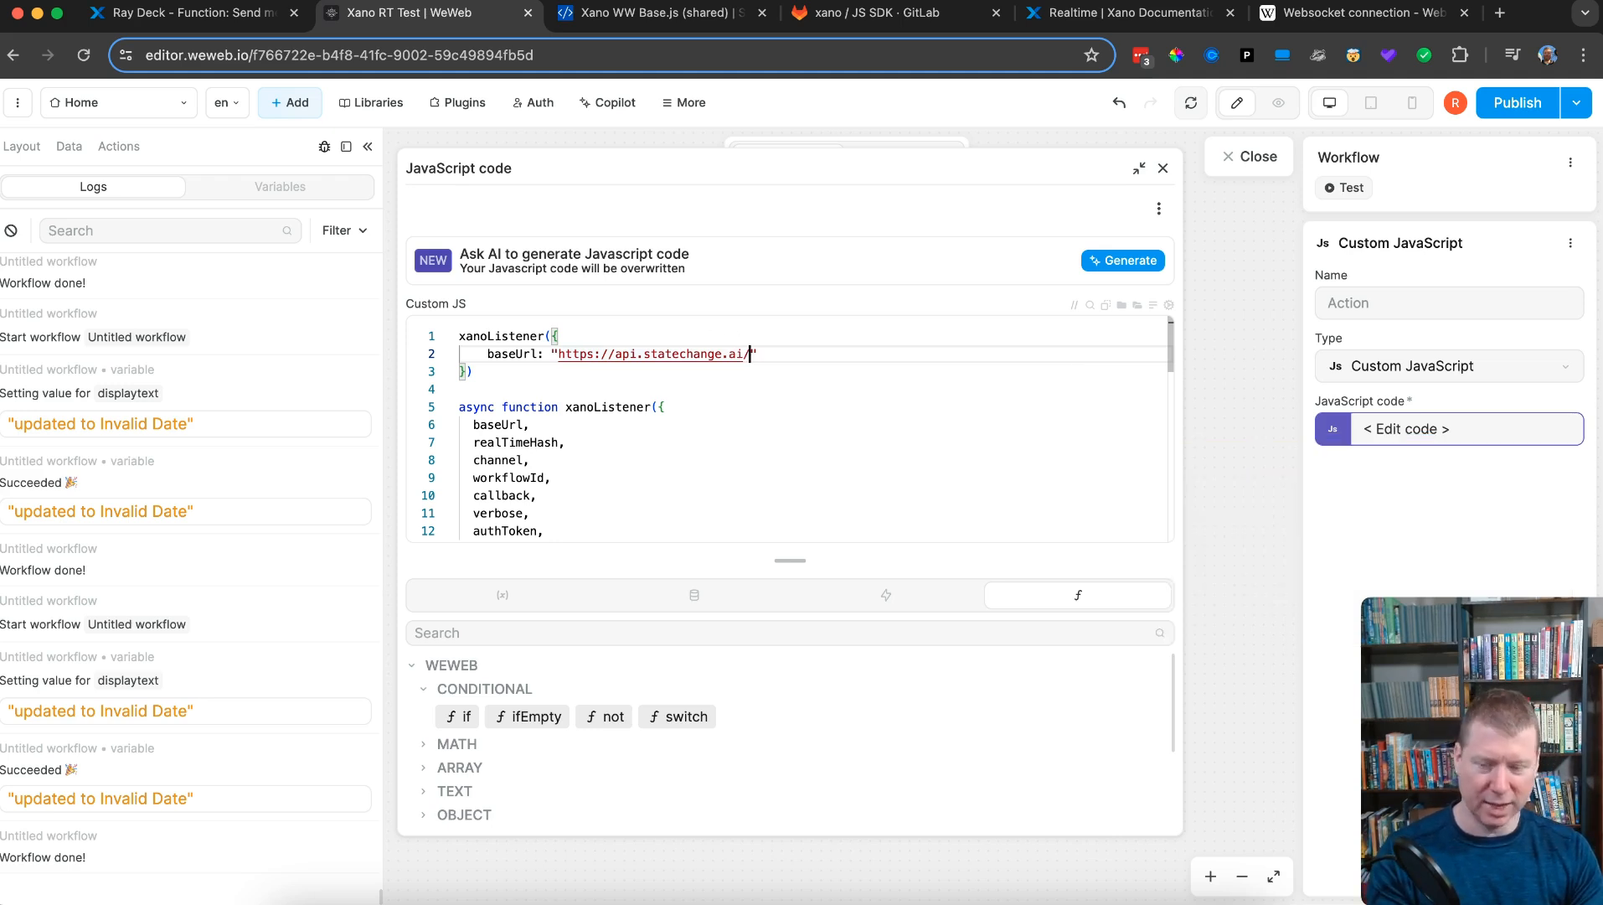
- Add a comma after the baseUrl value and start a realTimeHash property on a new line
left_click(778, 355)
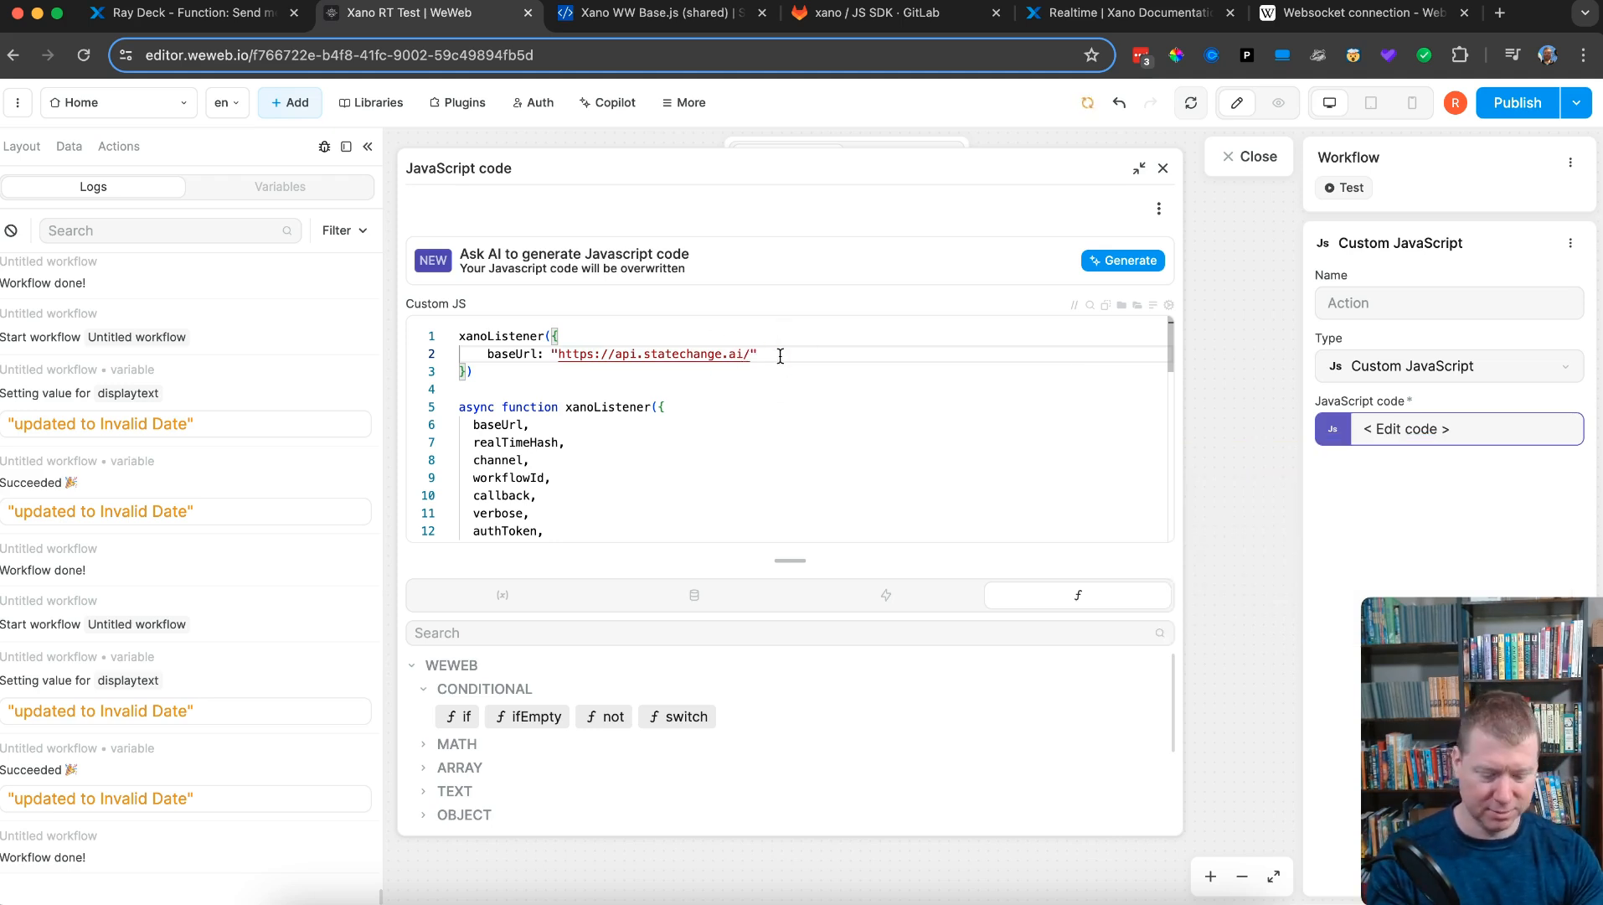
type(",")
key("Return")
type("realTimeHash:")
- Open the Xano workspace dashboard in a new tab and copy the connection hash from its Realtime settings
left_click(224, 22)
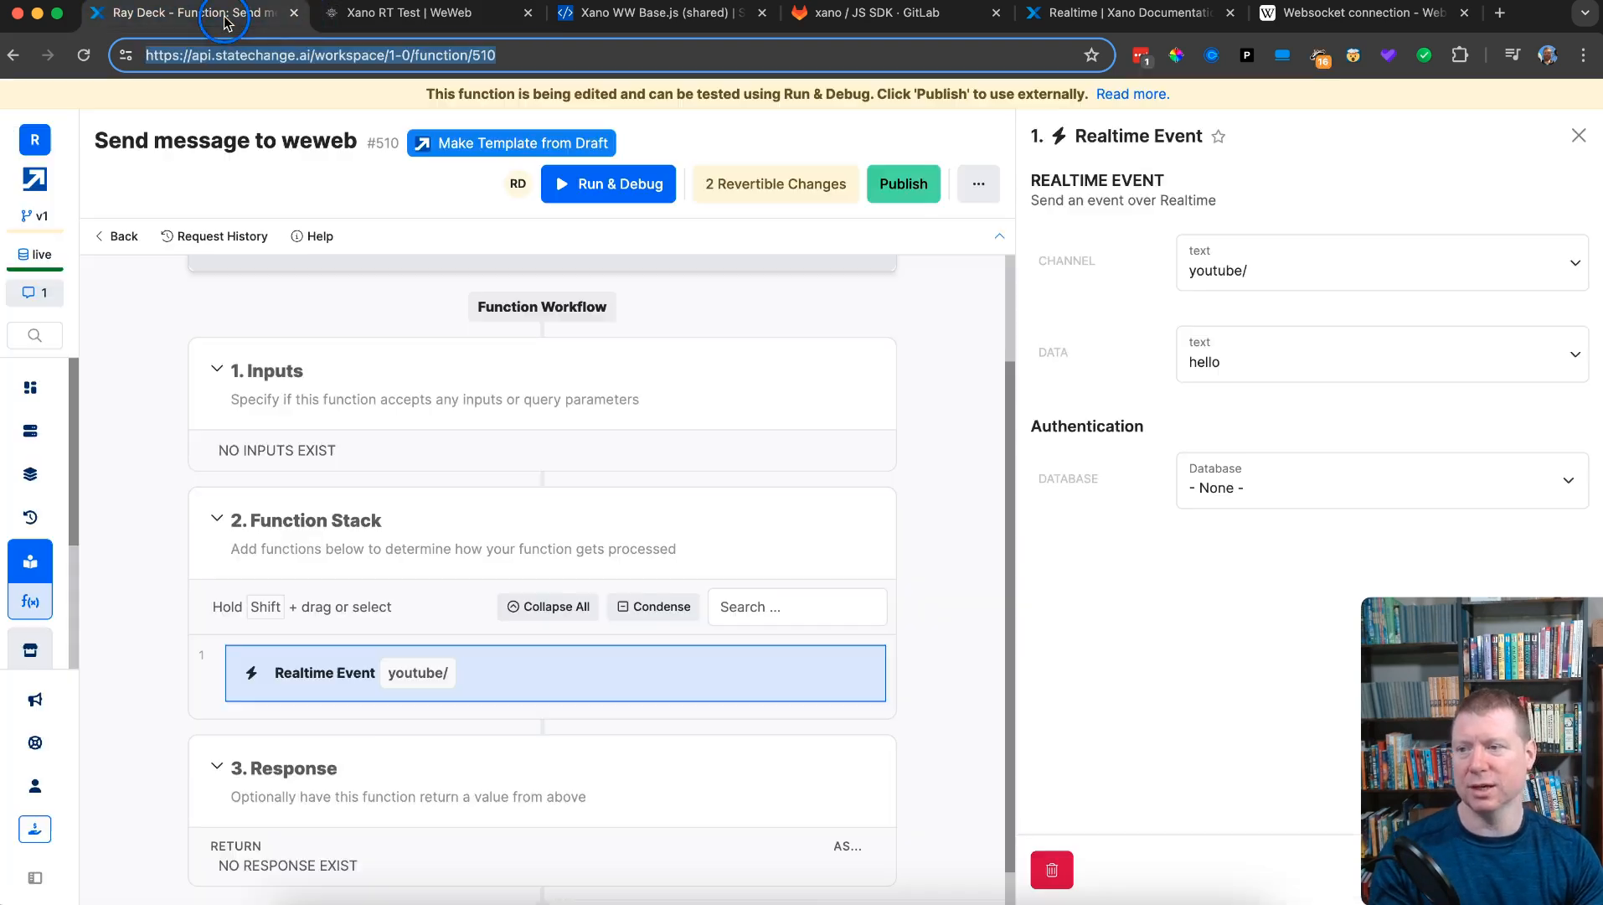
right_click(35, 398)
left_click(67, 396)
left_click(377, 23)
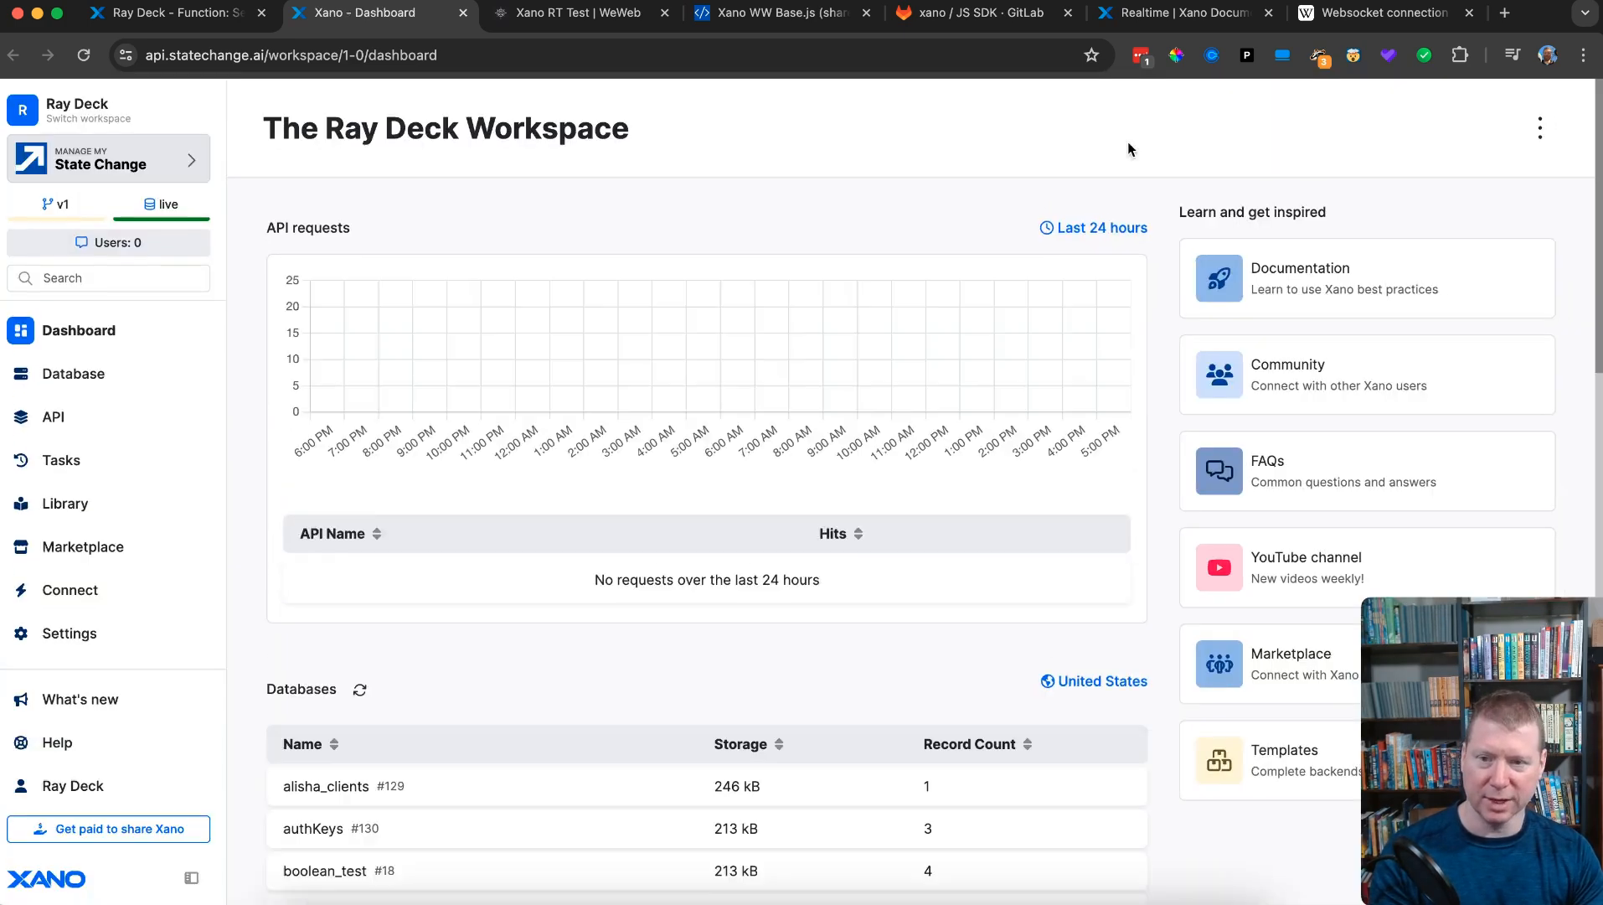
left_click(1539, 128)
left_click(1464, 398)
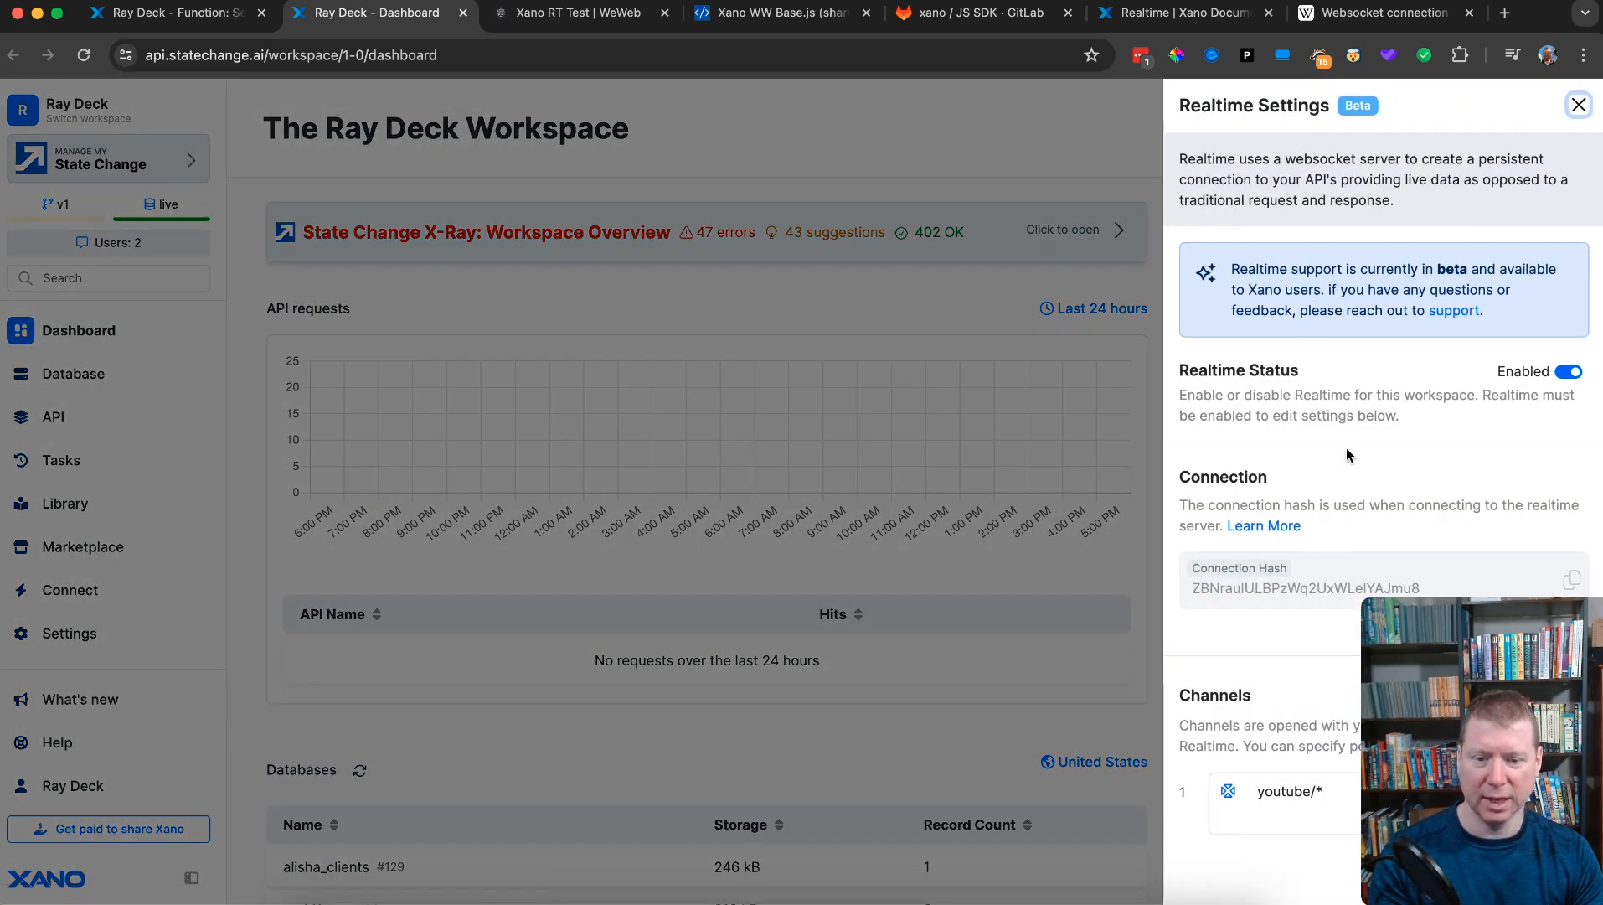
left_click(1571, 580)
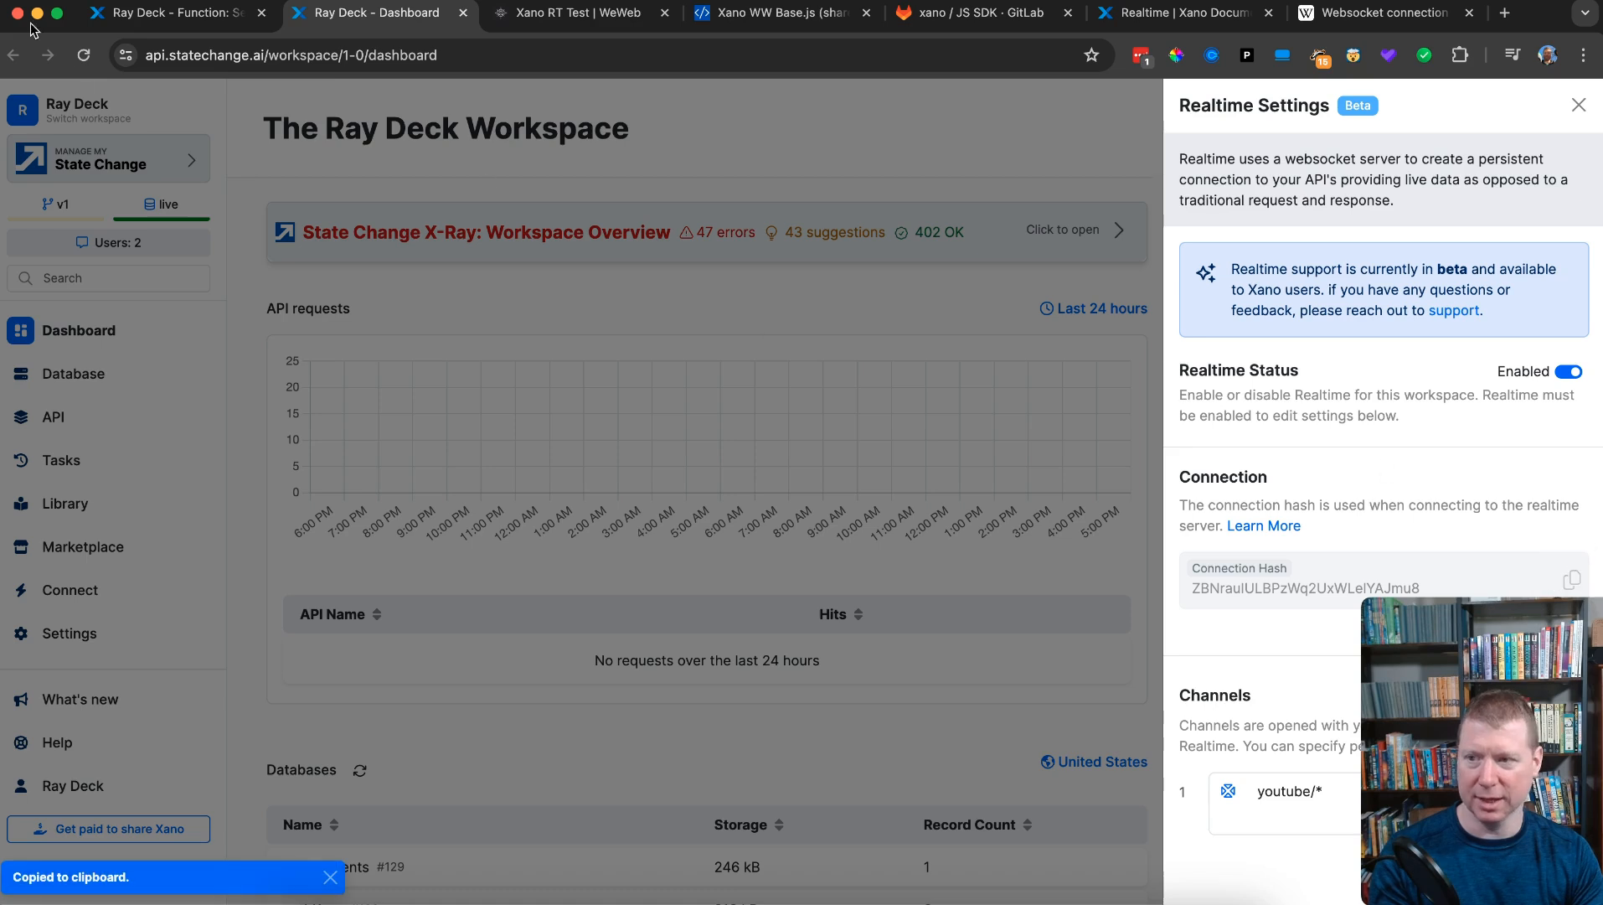
- Back in WeWeb, paste the copied connection hash as the quoted realTimeHash value and start a new line after a comma
left_click(172, 13)
left_click(537, 10)
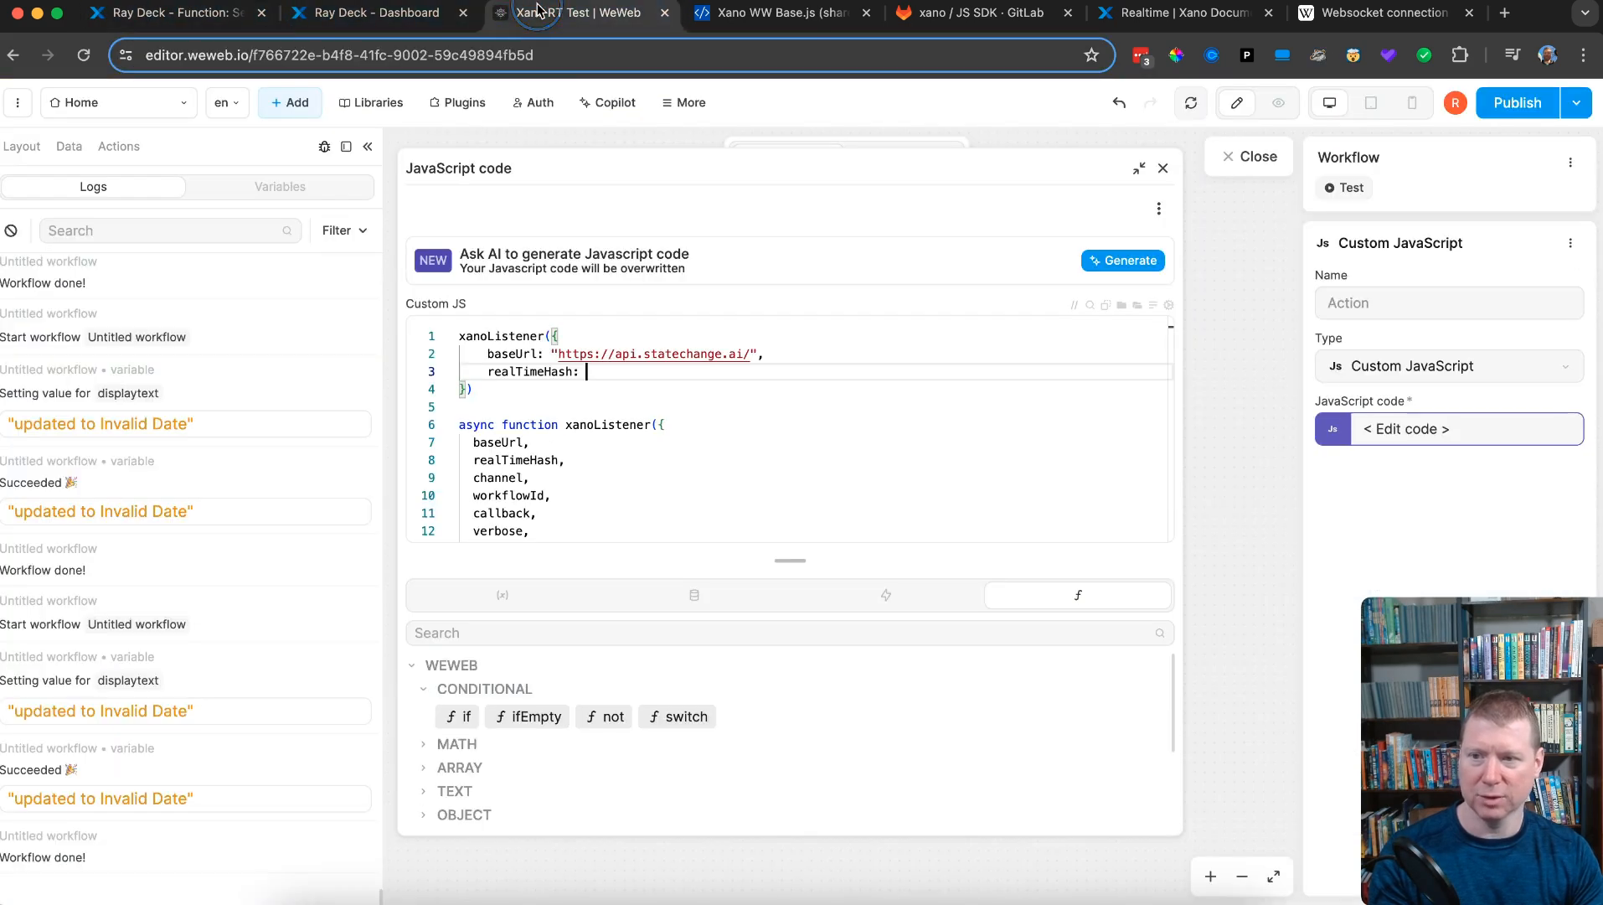
type("\"")
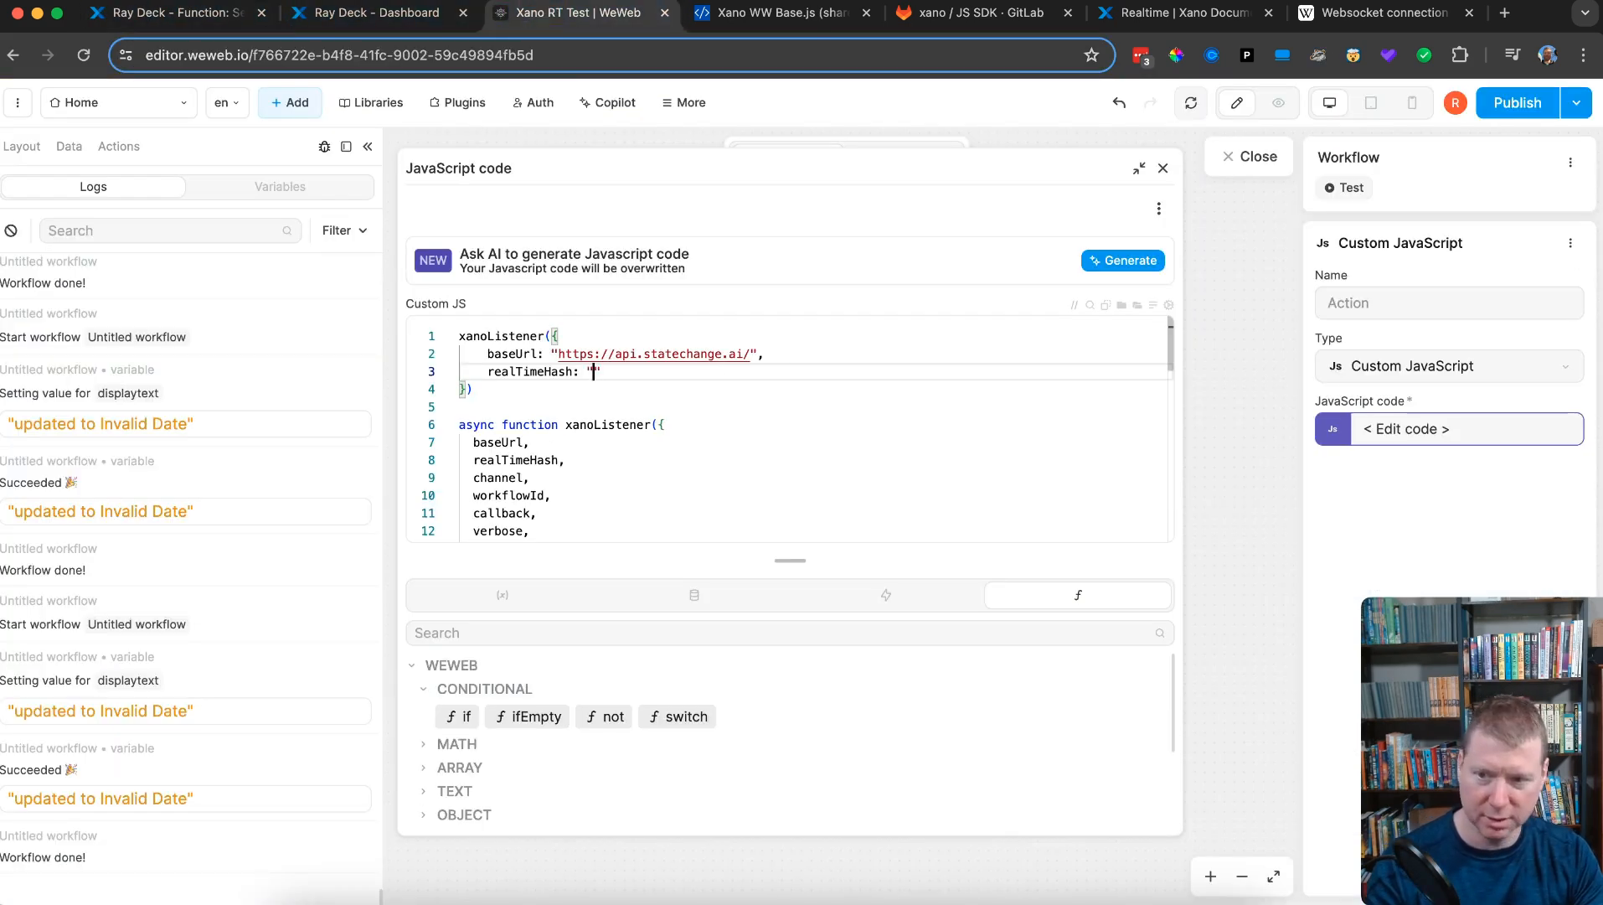
key("super+v")
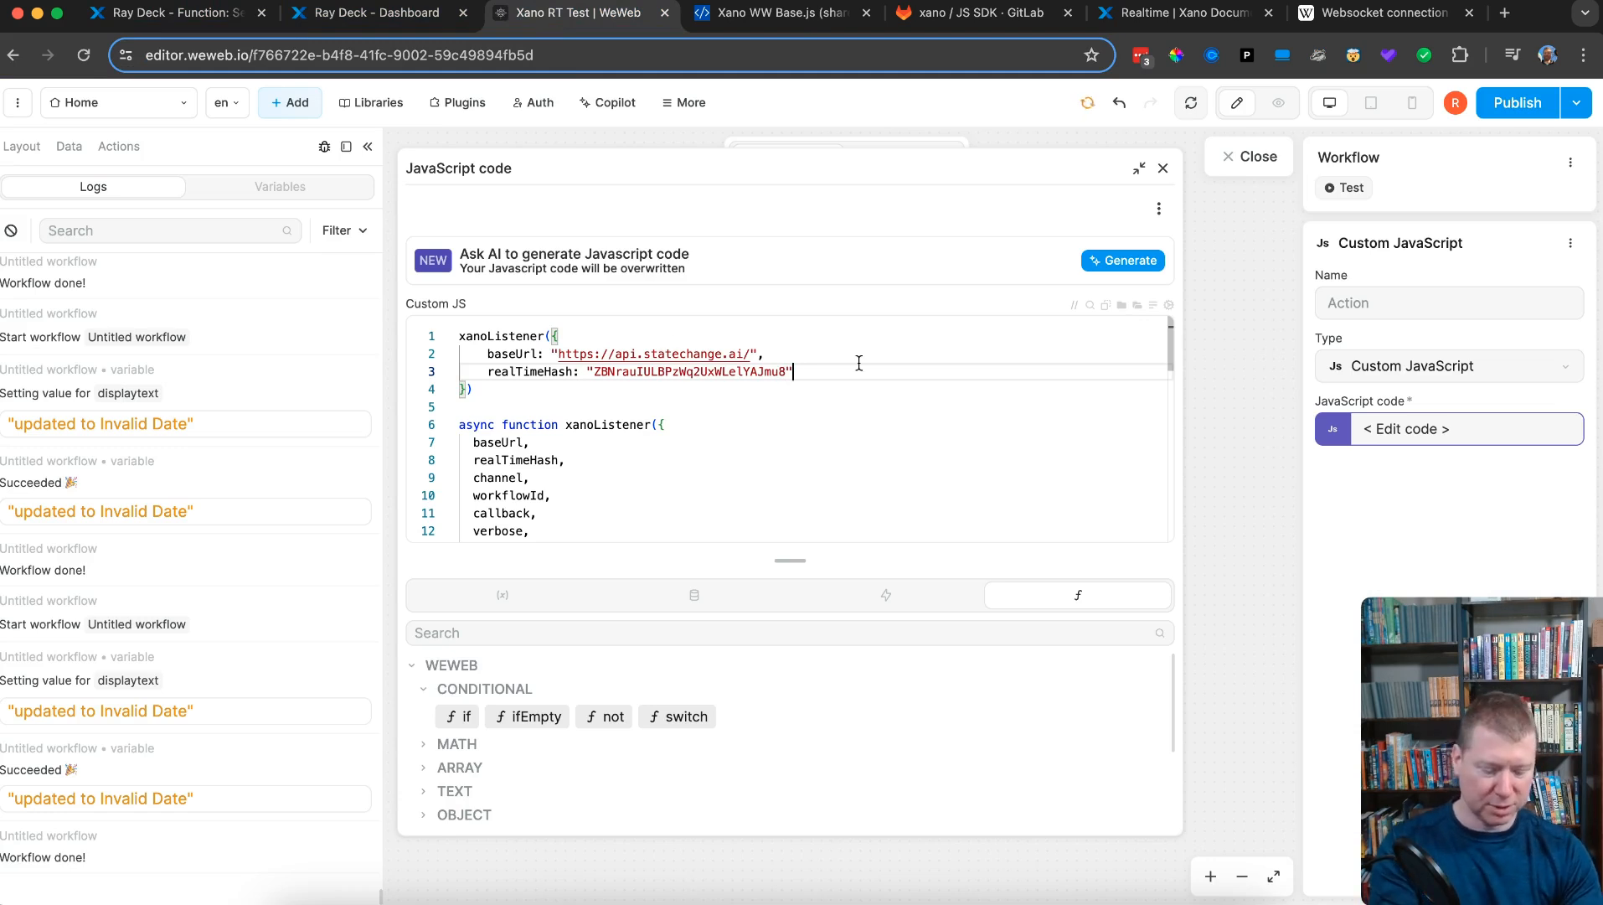
type(",")
key("Return")
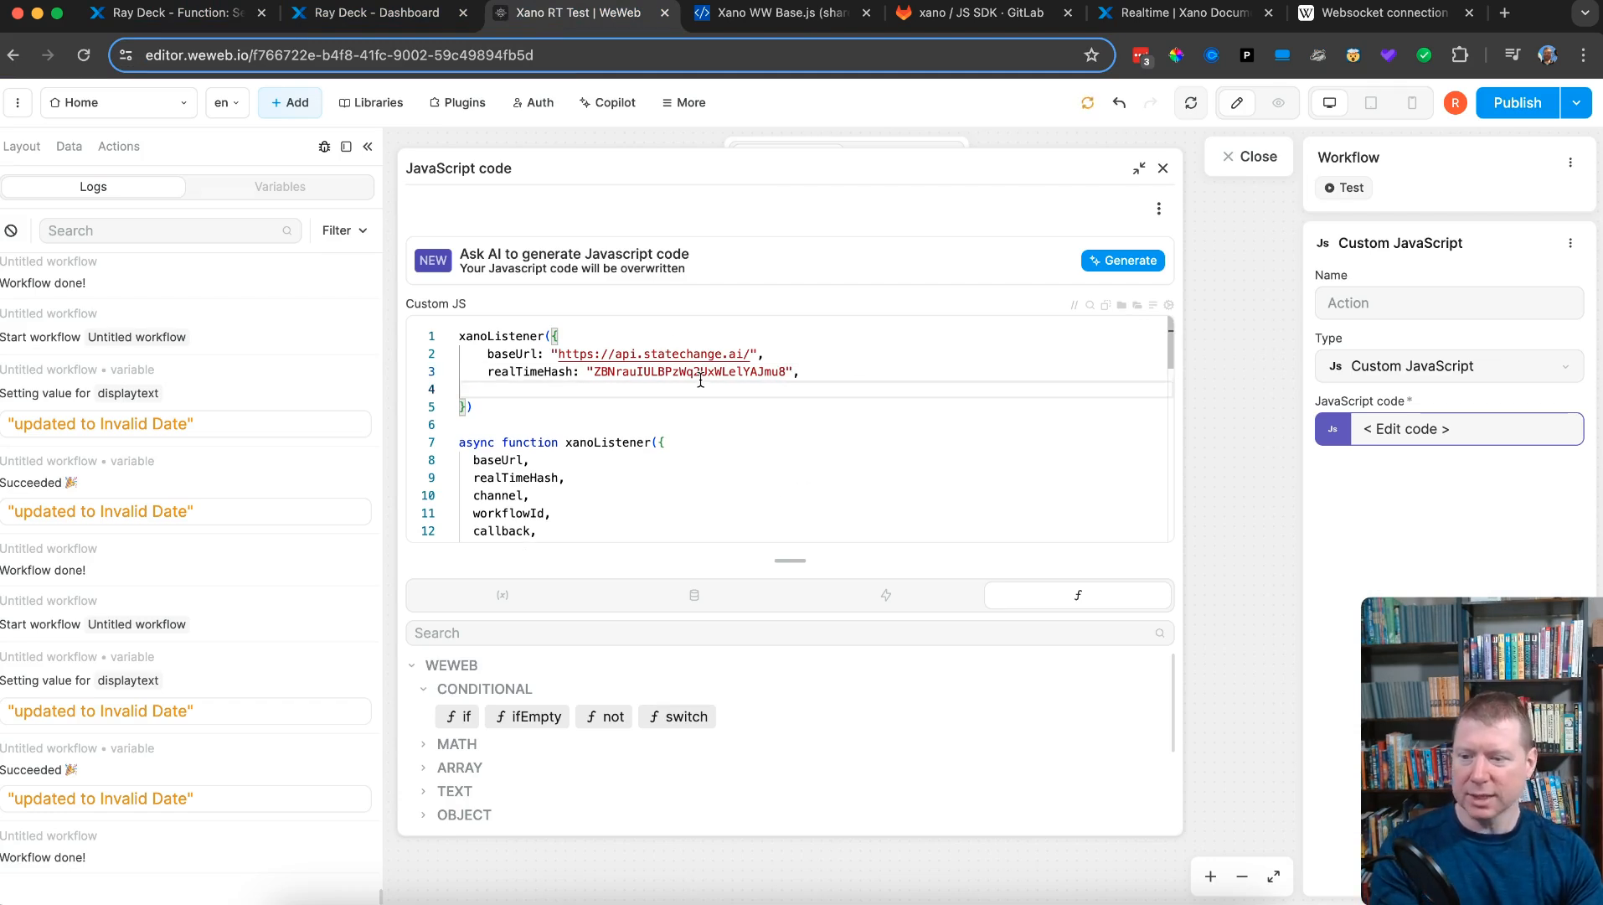
- Add verbose: true and channel: "youtube/weweb" to the xanoListener call
scroll(653, 411, "down", 2)
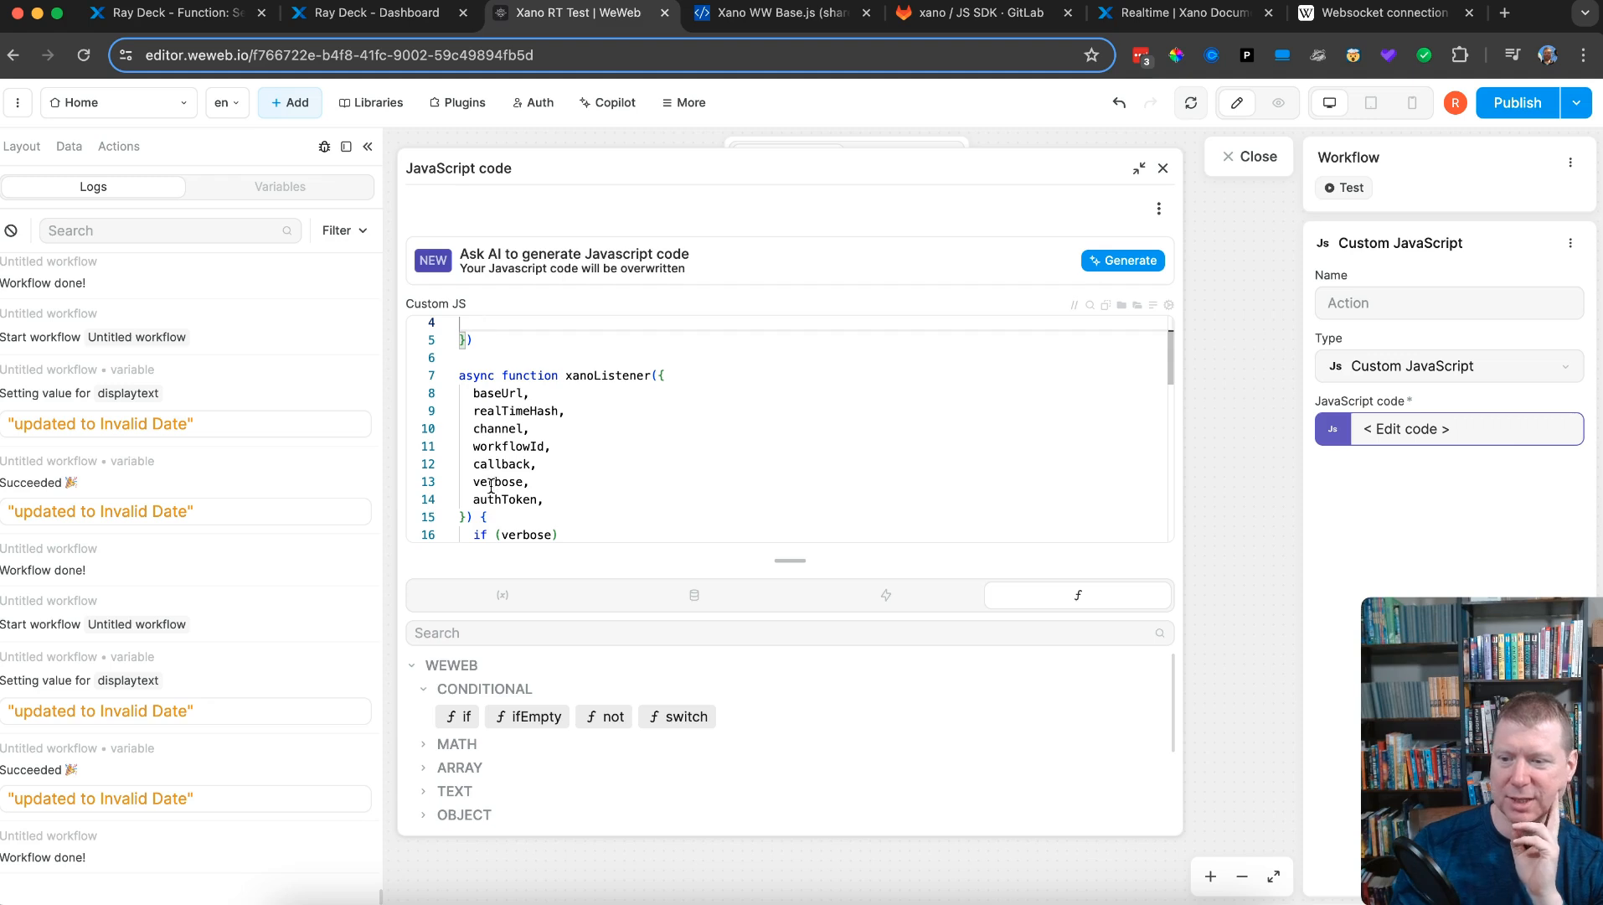
scroll(491, 486, "up", 2)
type("verbose: true,")
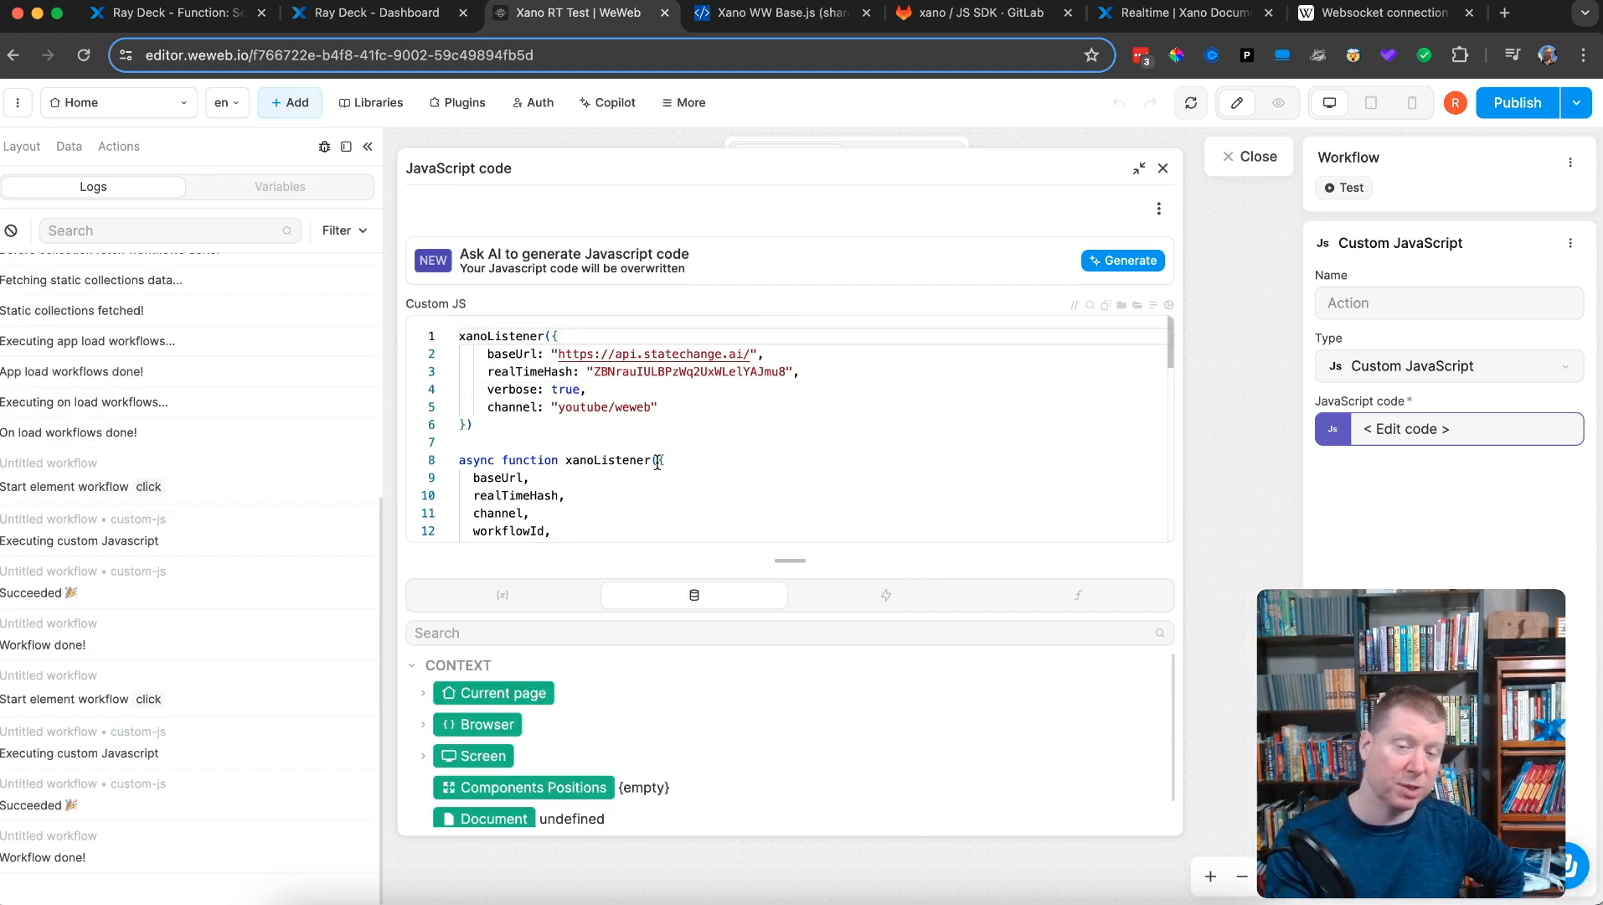
- Review the script's verbose logging code and open the browser's developer console for the WeWeb page
scroll(658, 463, "down", 1)
scroll(658, 463, "down", 3)
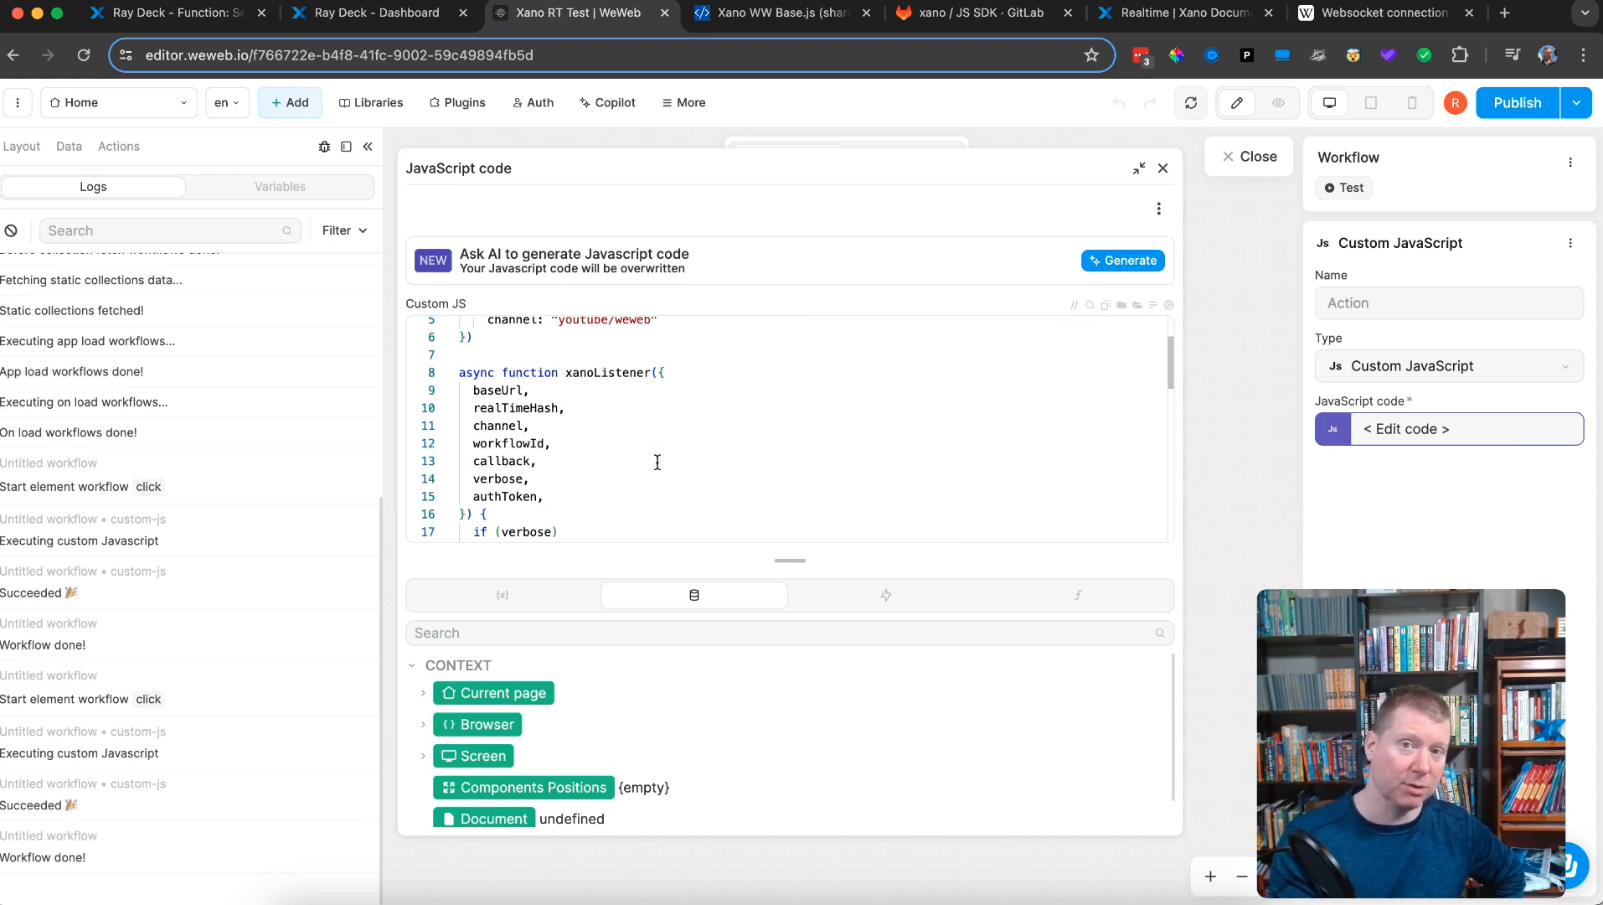
scroll(657, 463, "down", 6)
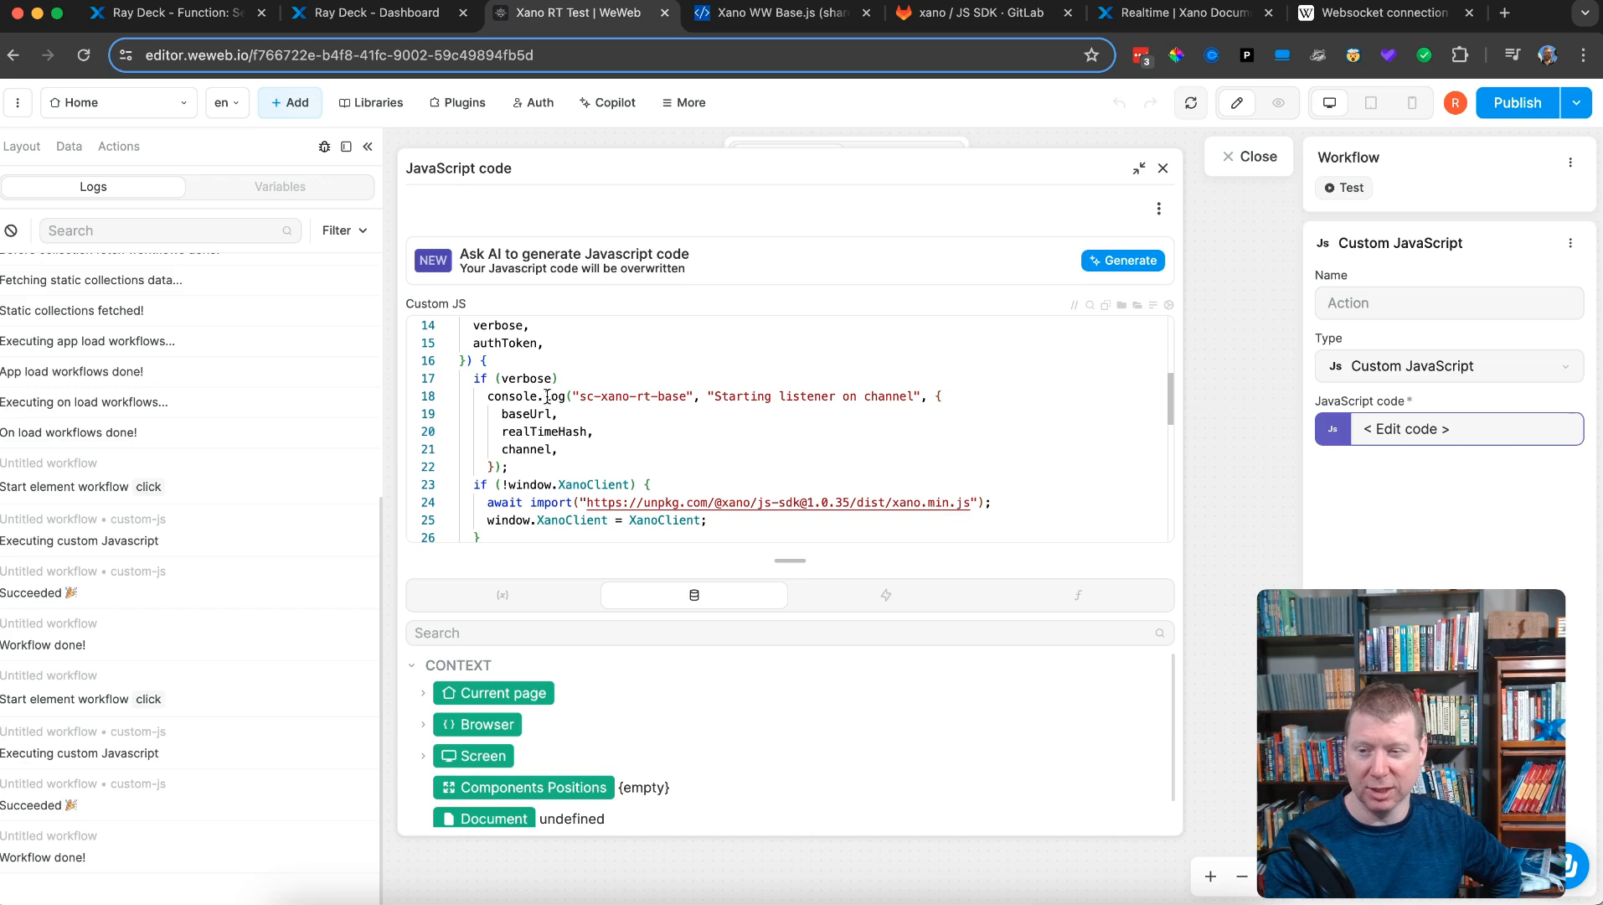
right_click(1223, 237)
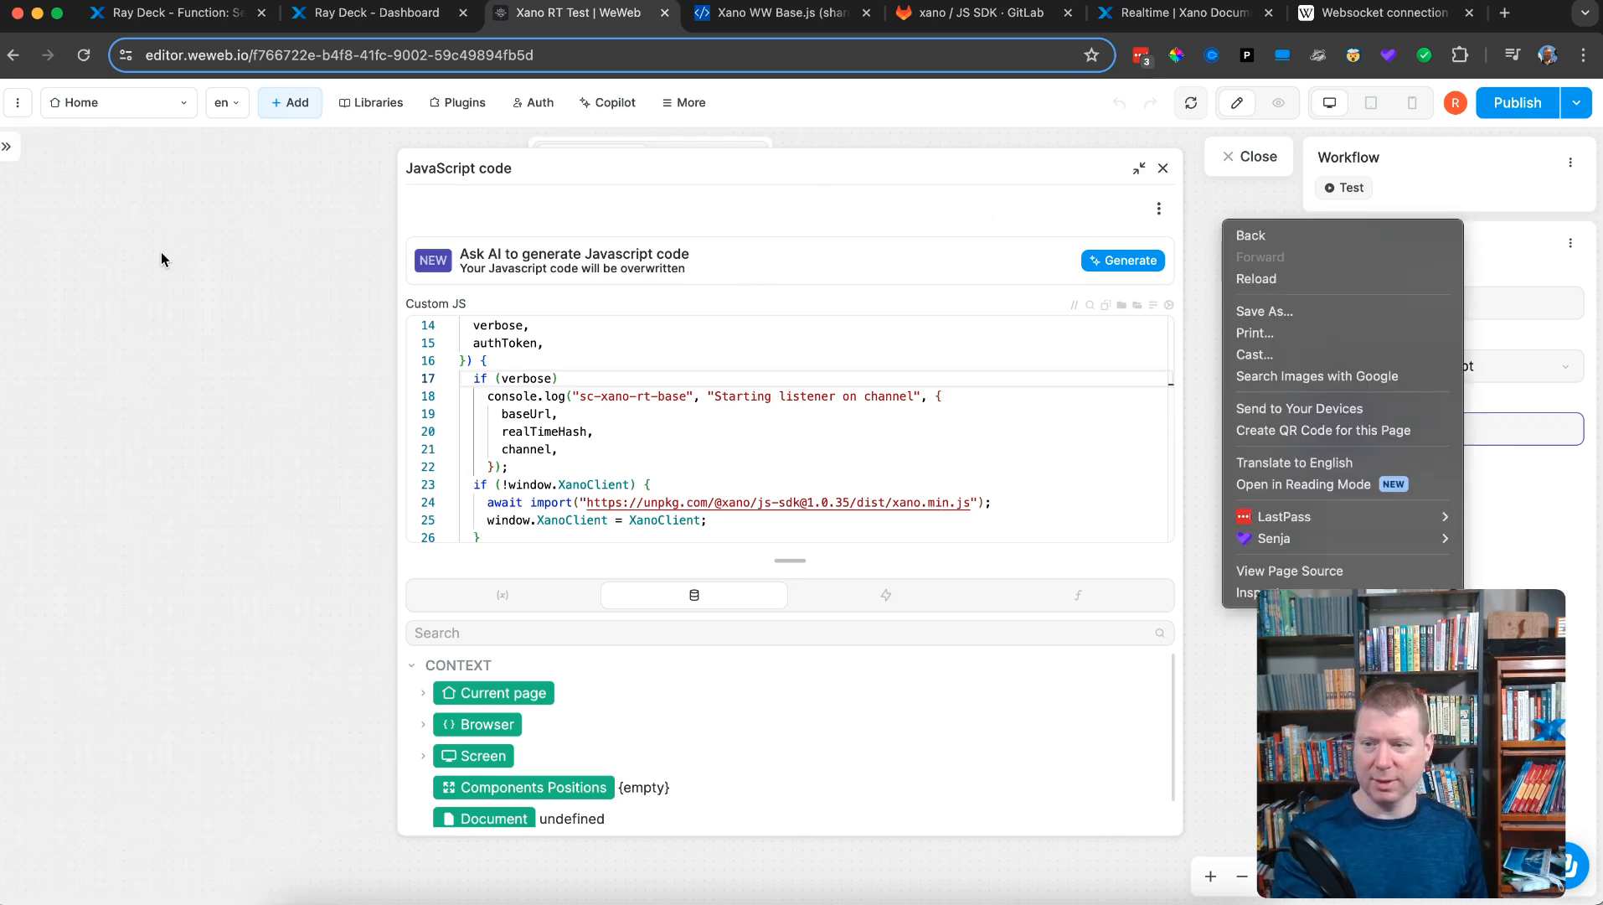
right_click(162, 259)
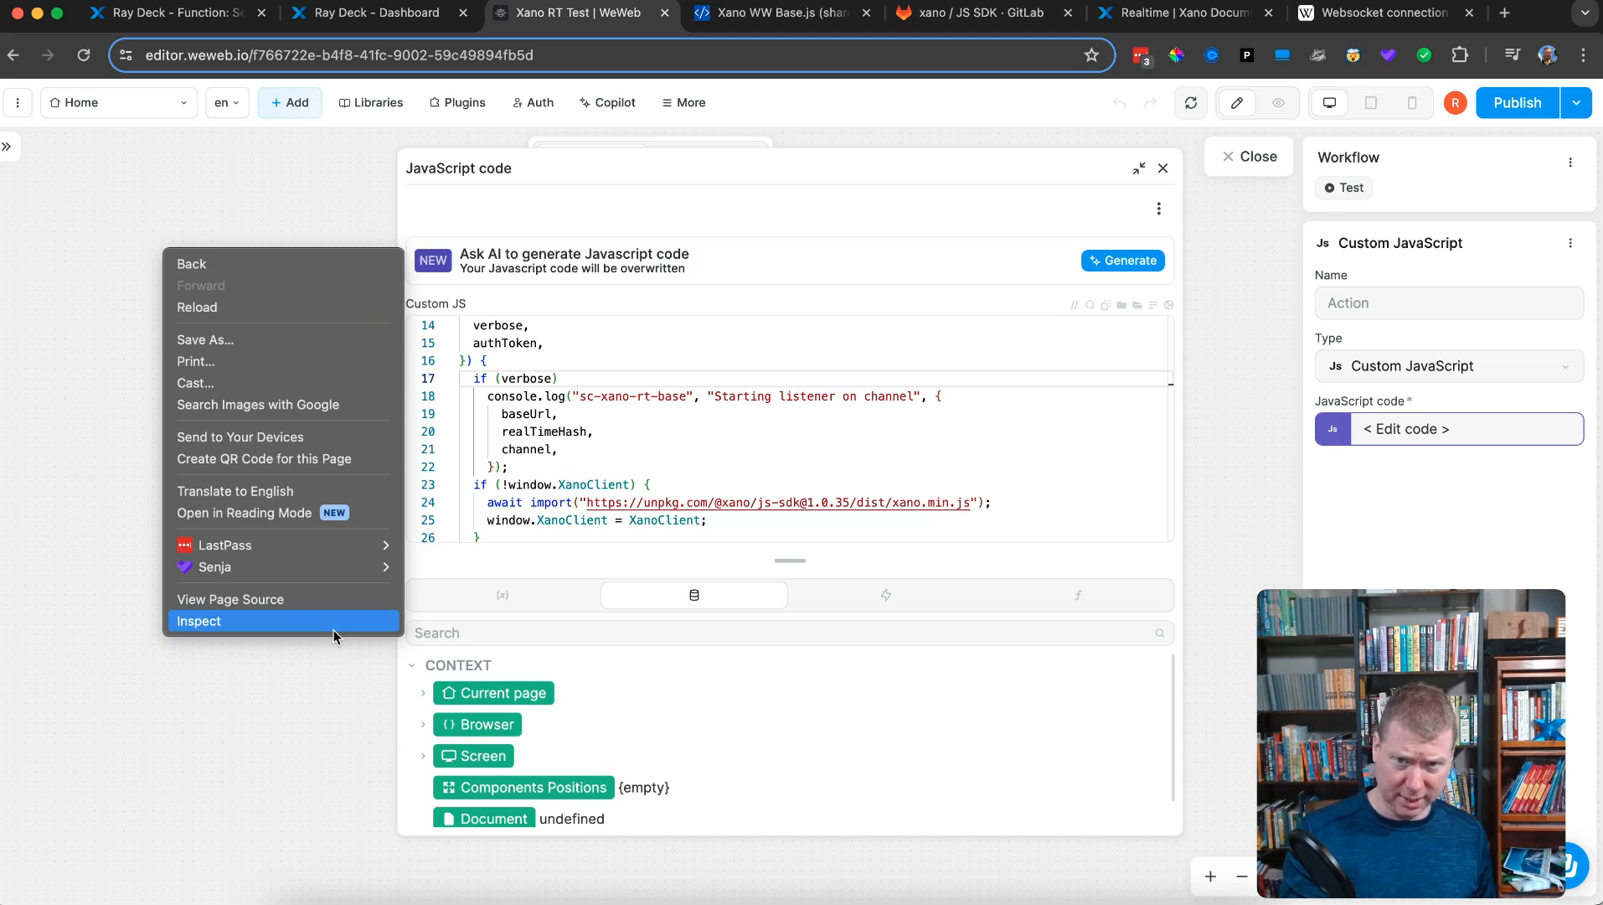
left_click(262, 621)
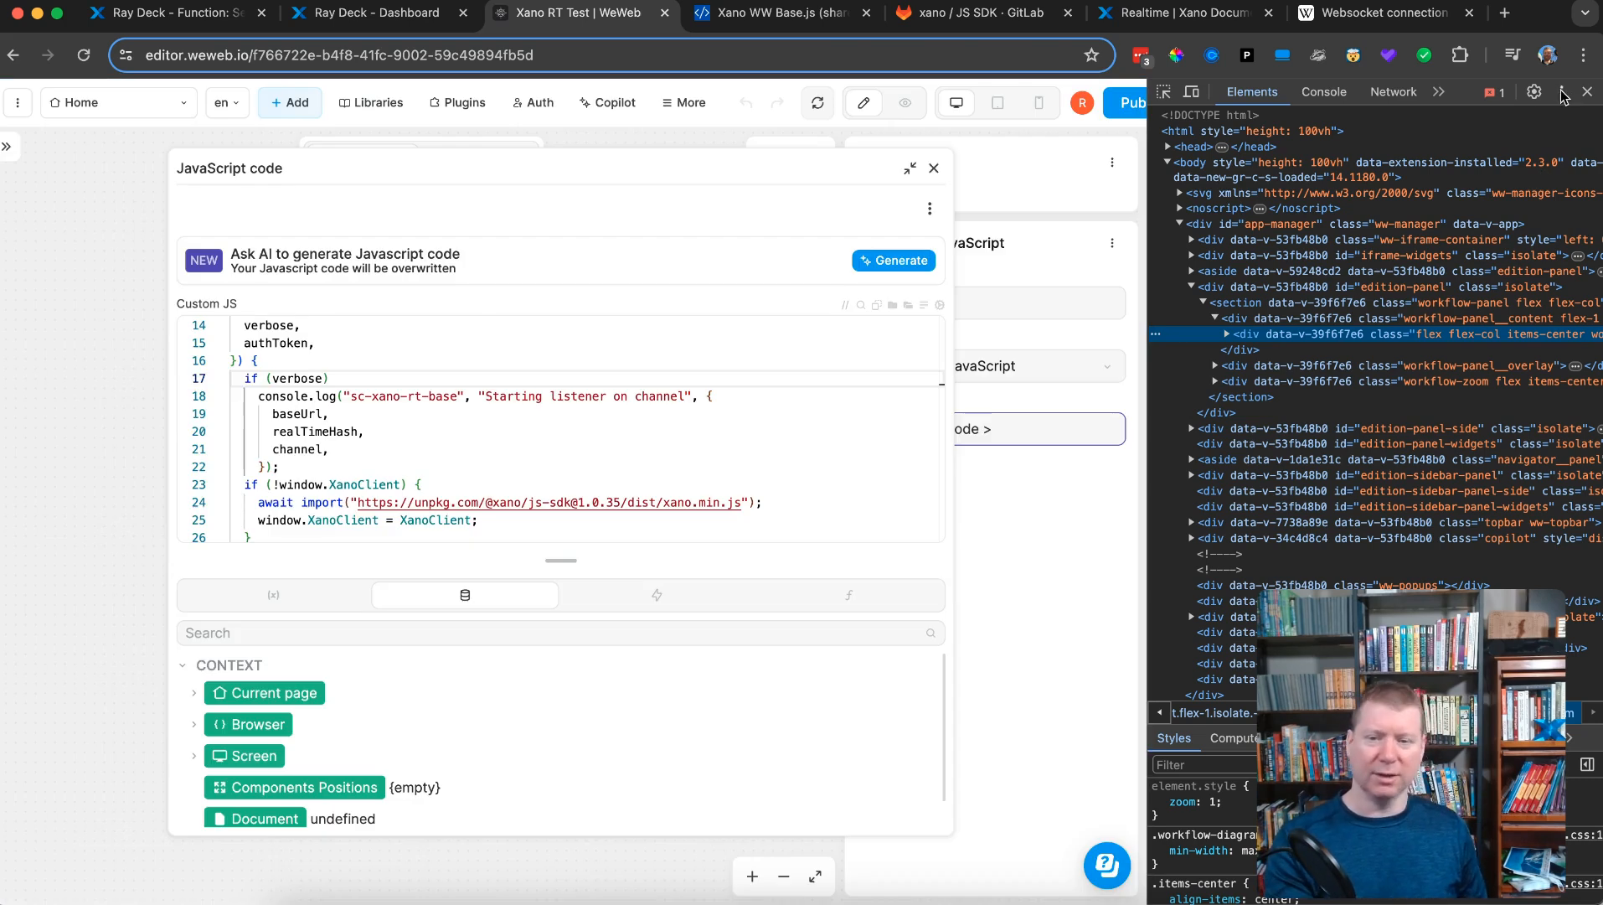
left_click(1563, 92)
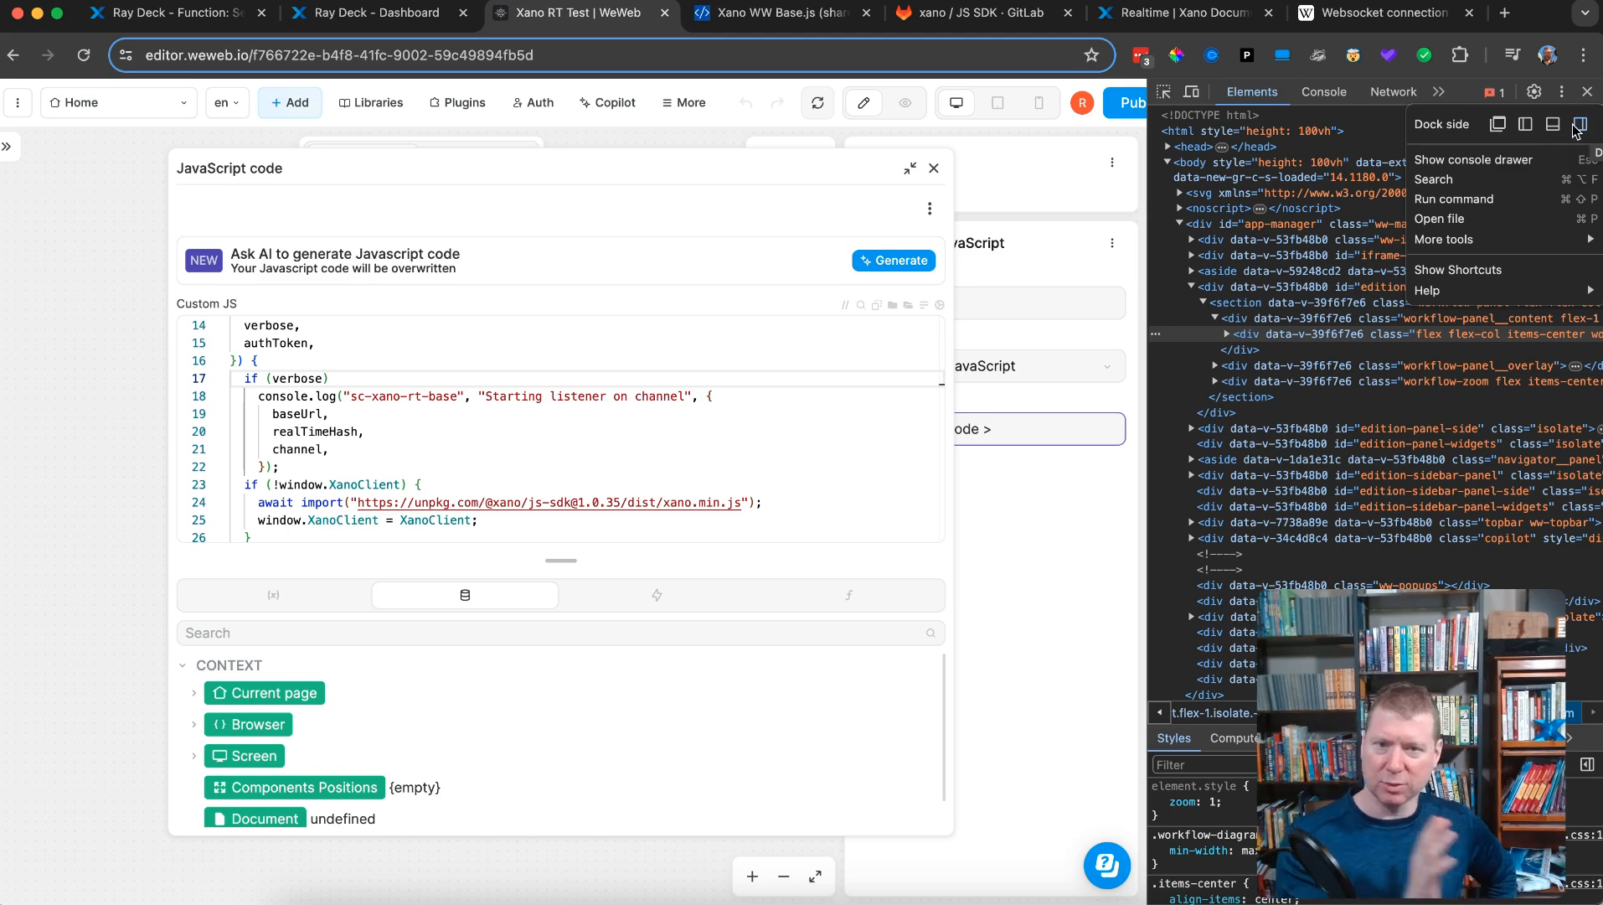
left_click(1329, 228)
left_click(1308, 94)
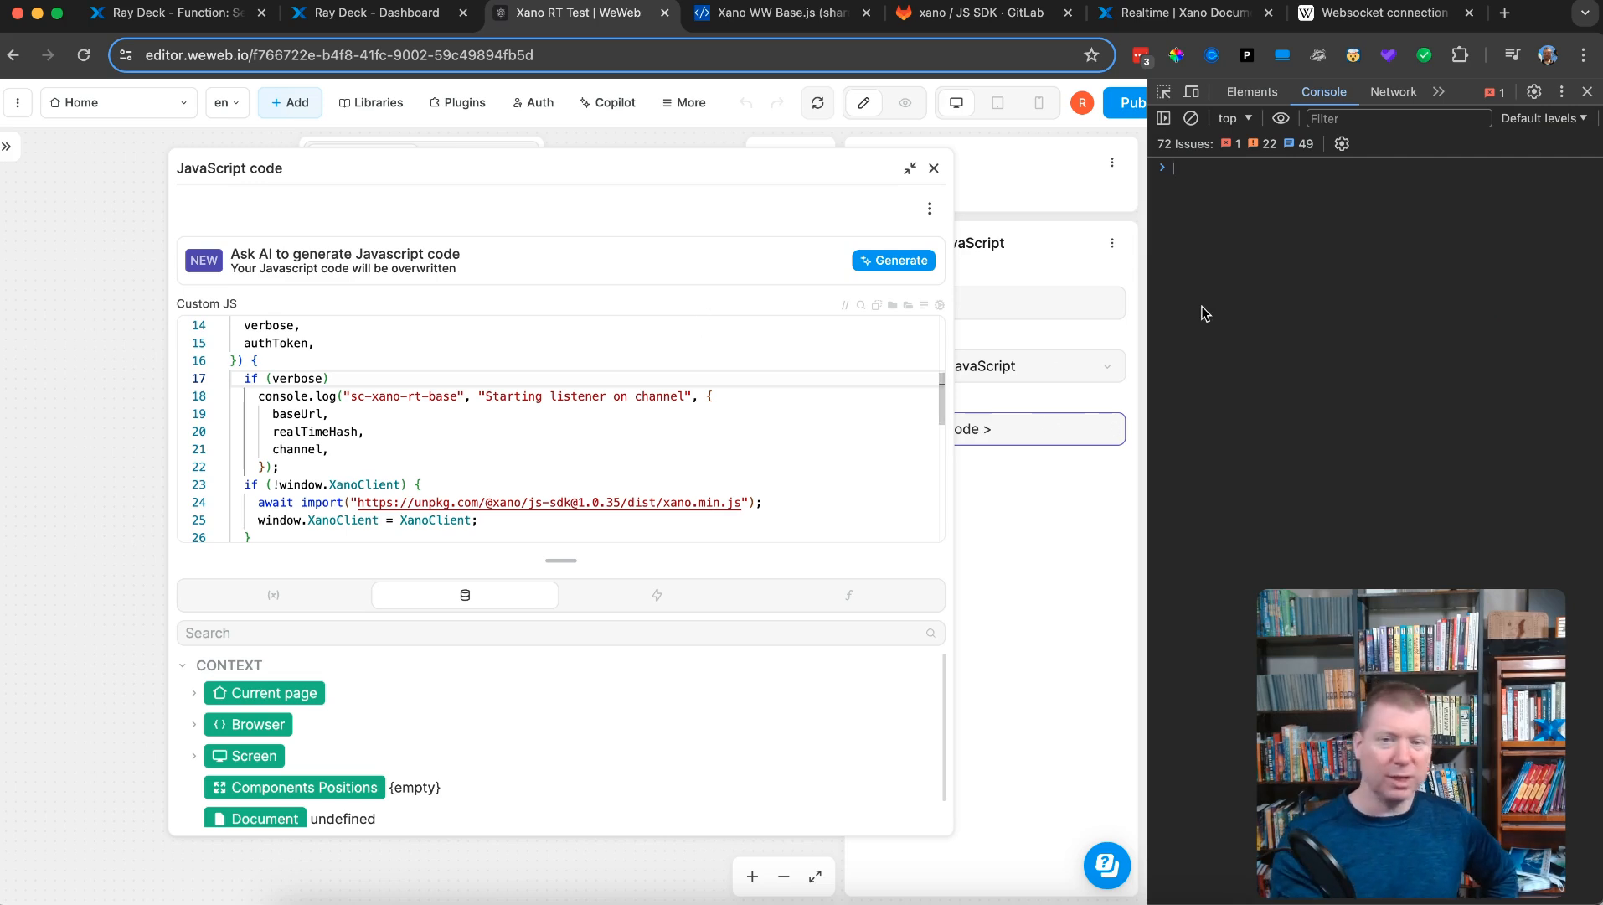
- Highlight the script's console.log statement and run console.log("Hello from statechange"); in the developer console
left_click_drag(258, 399, 343, 462)
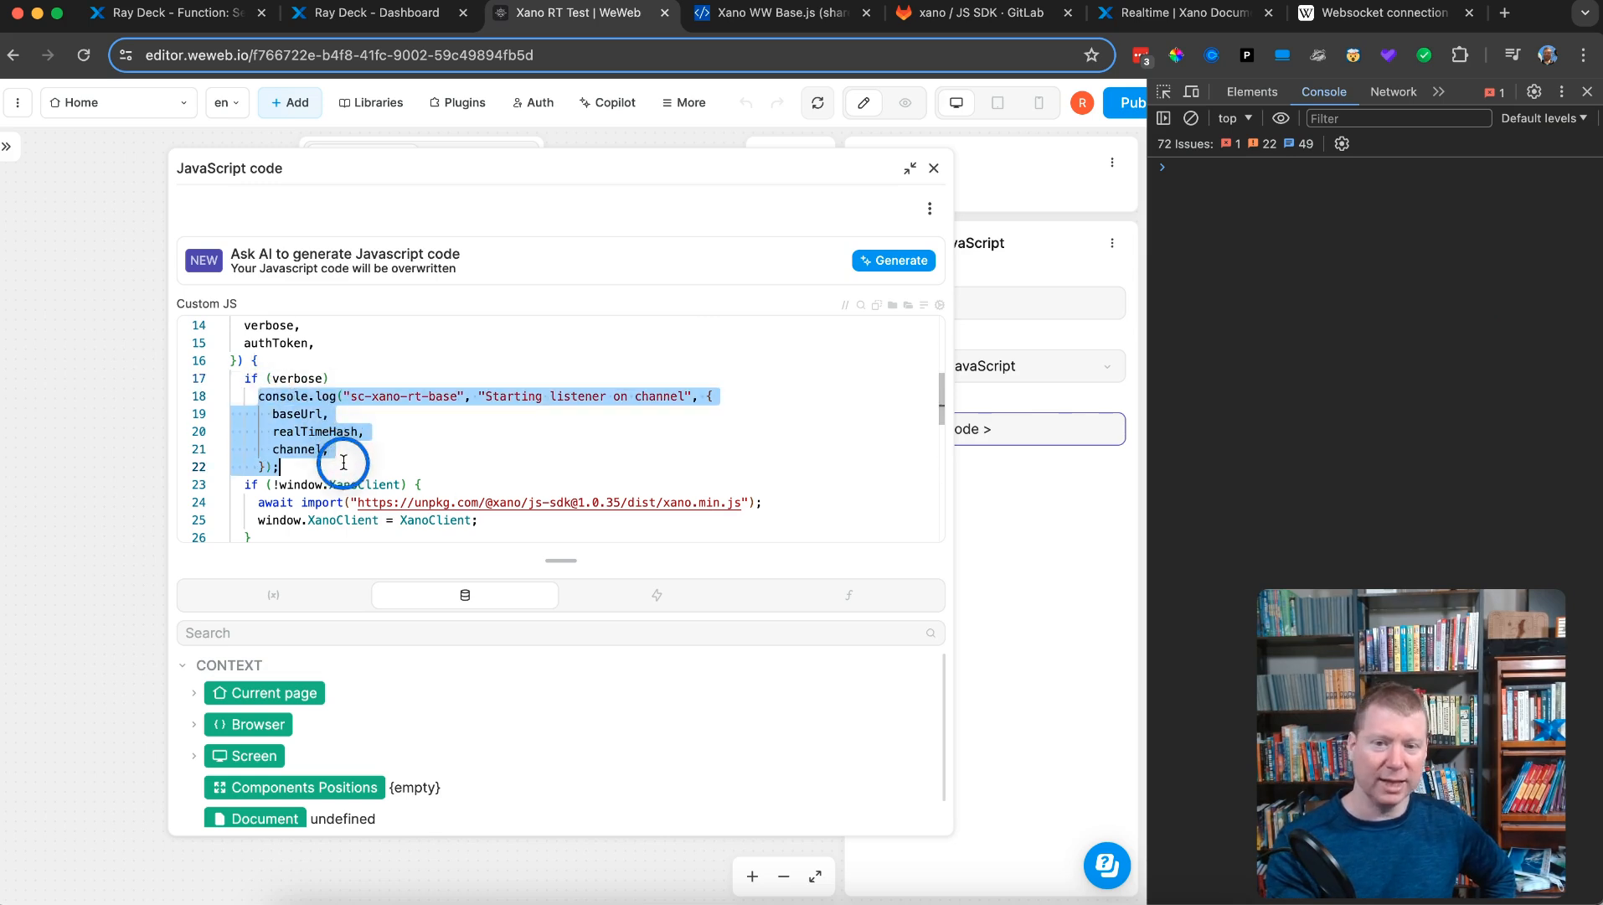
left_click(1368, 211)
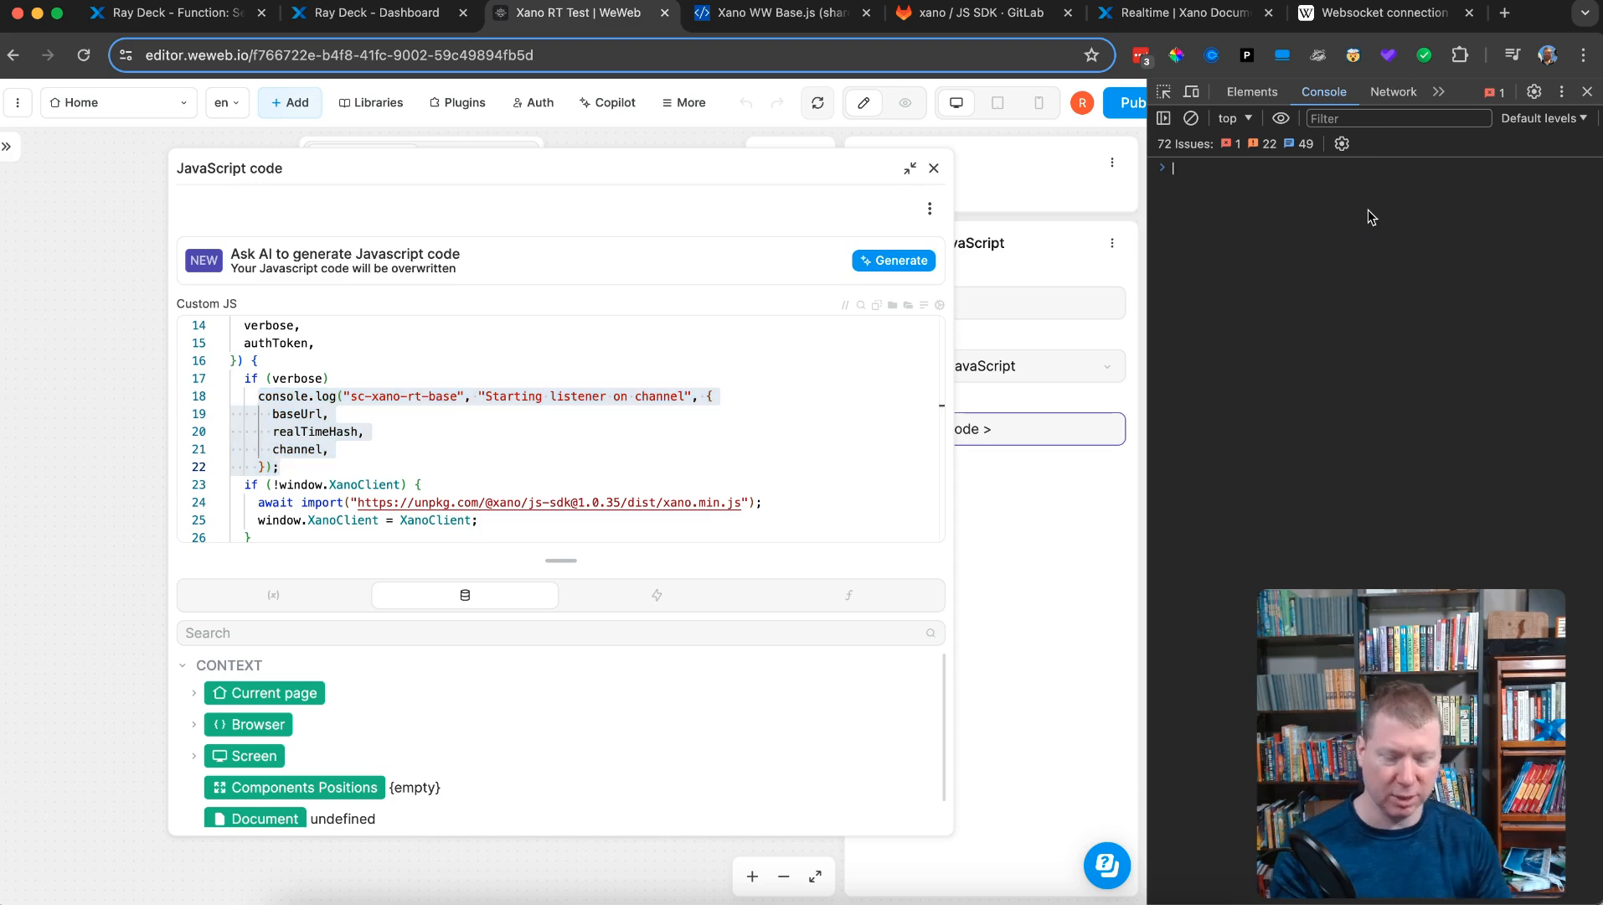
type("console.")
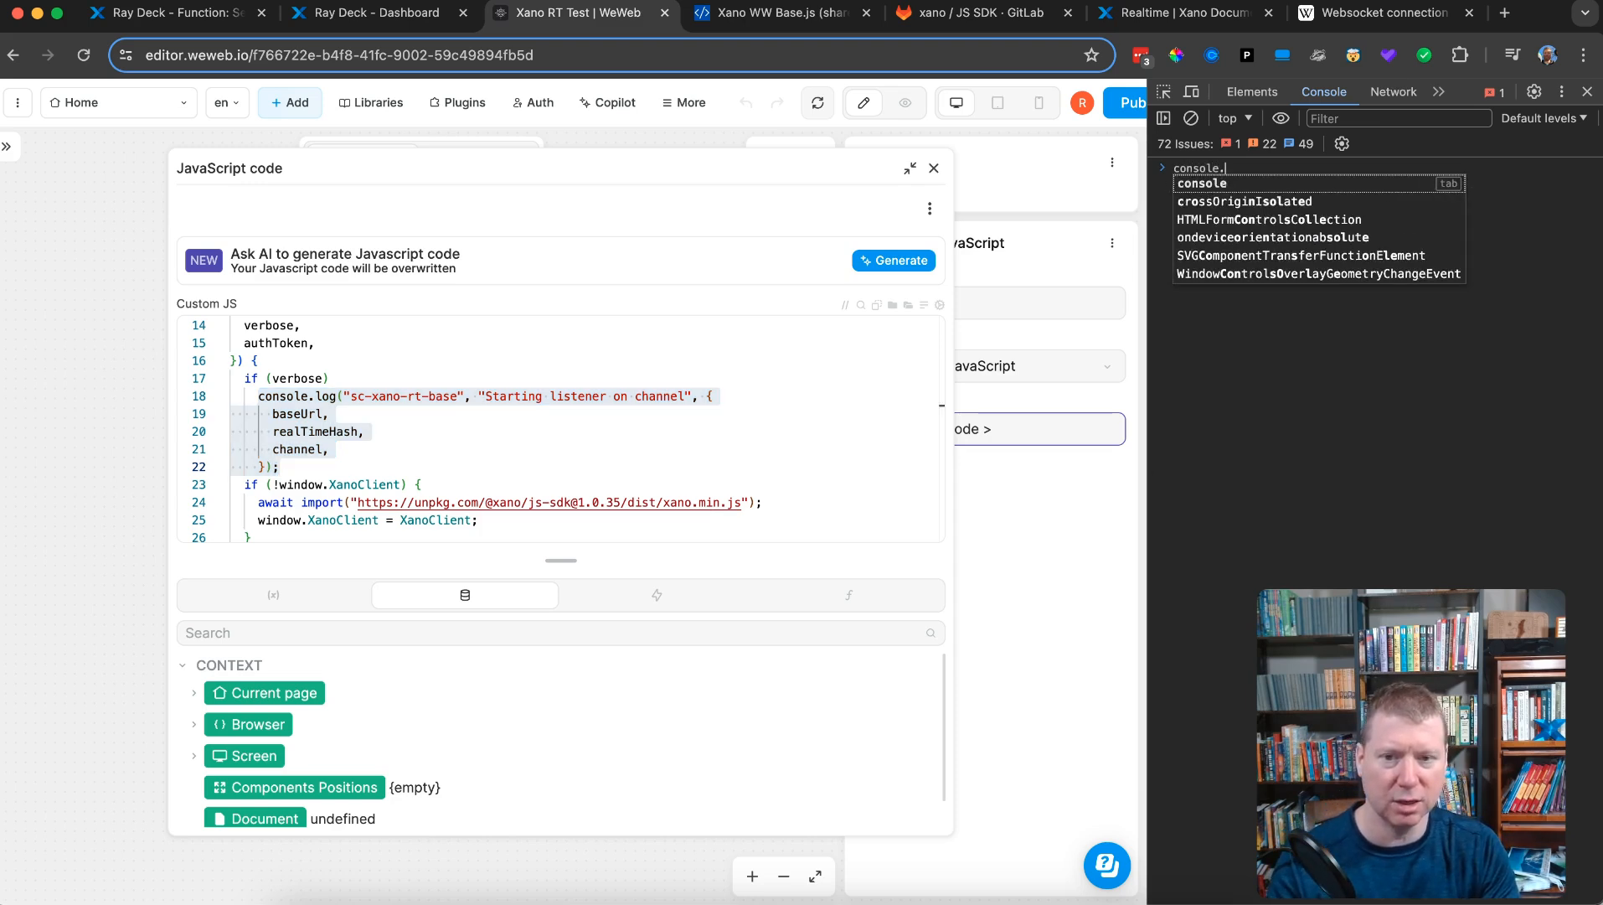
type("log(\"Hello from")
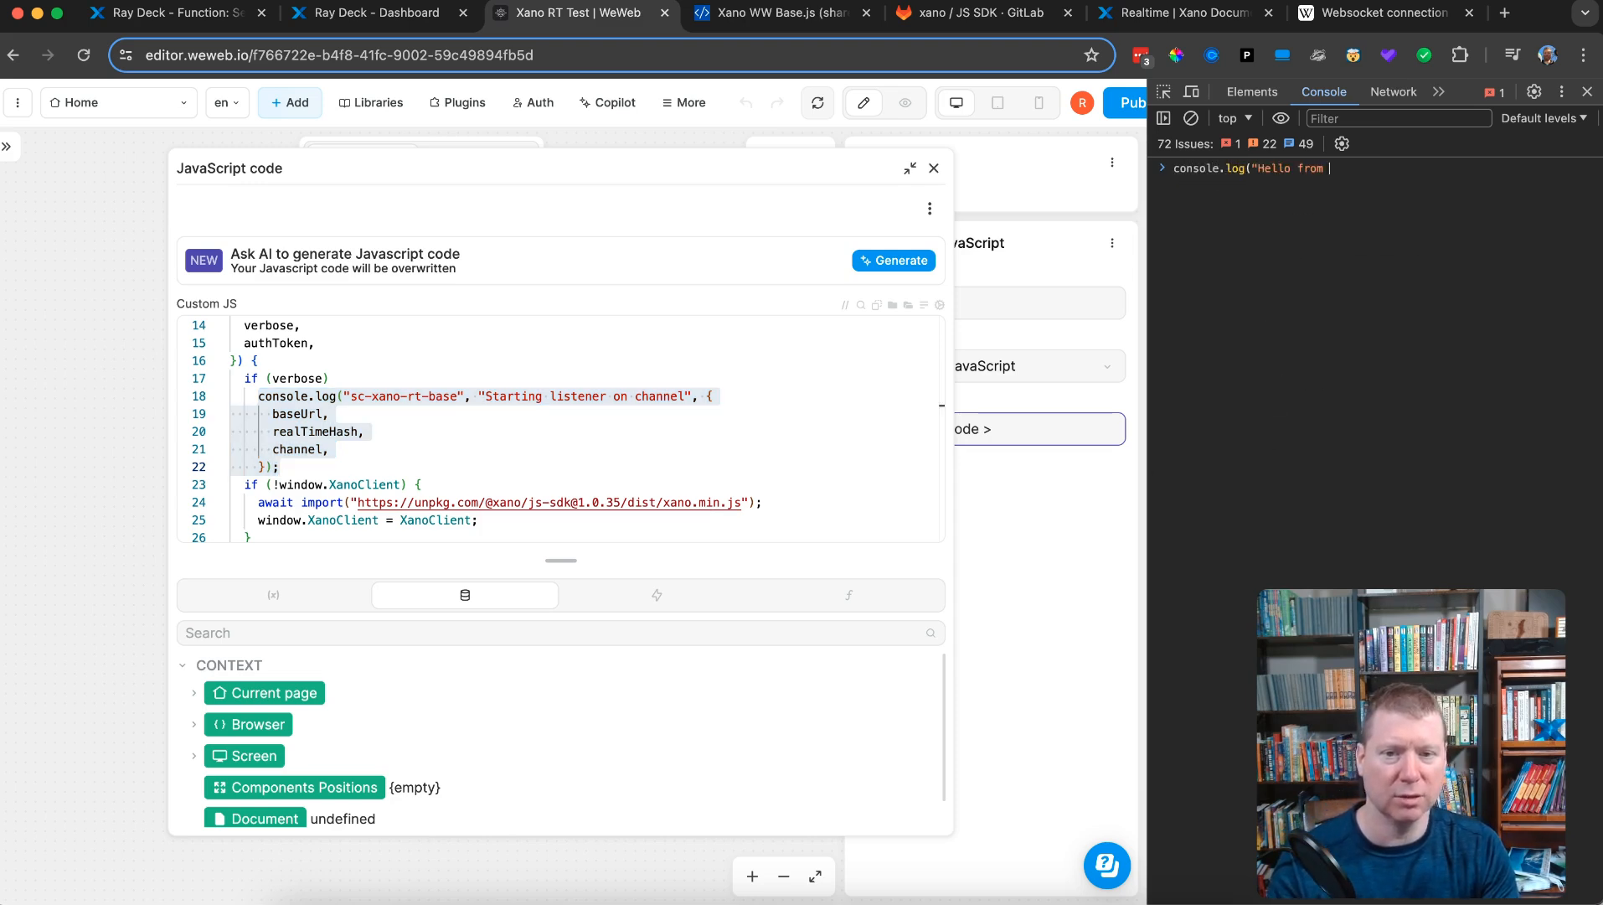
type(" statechange\");")
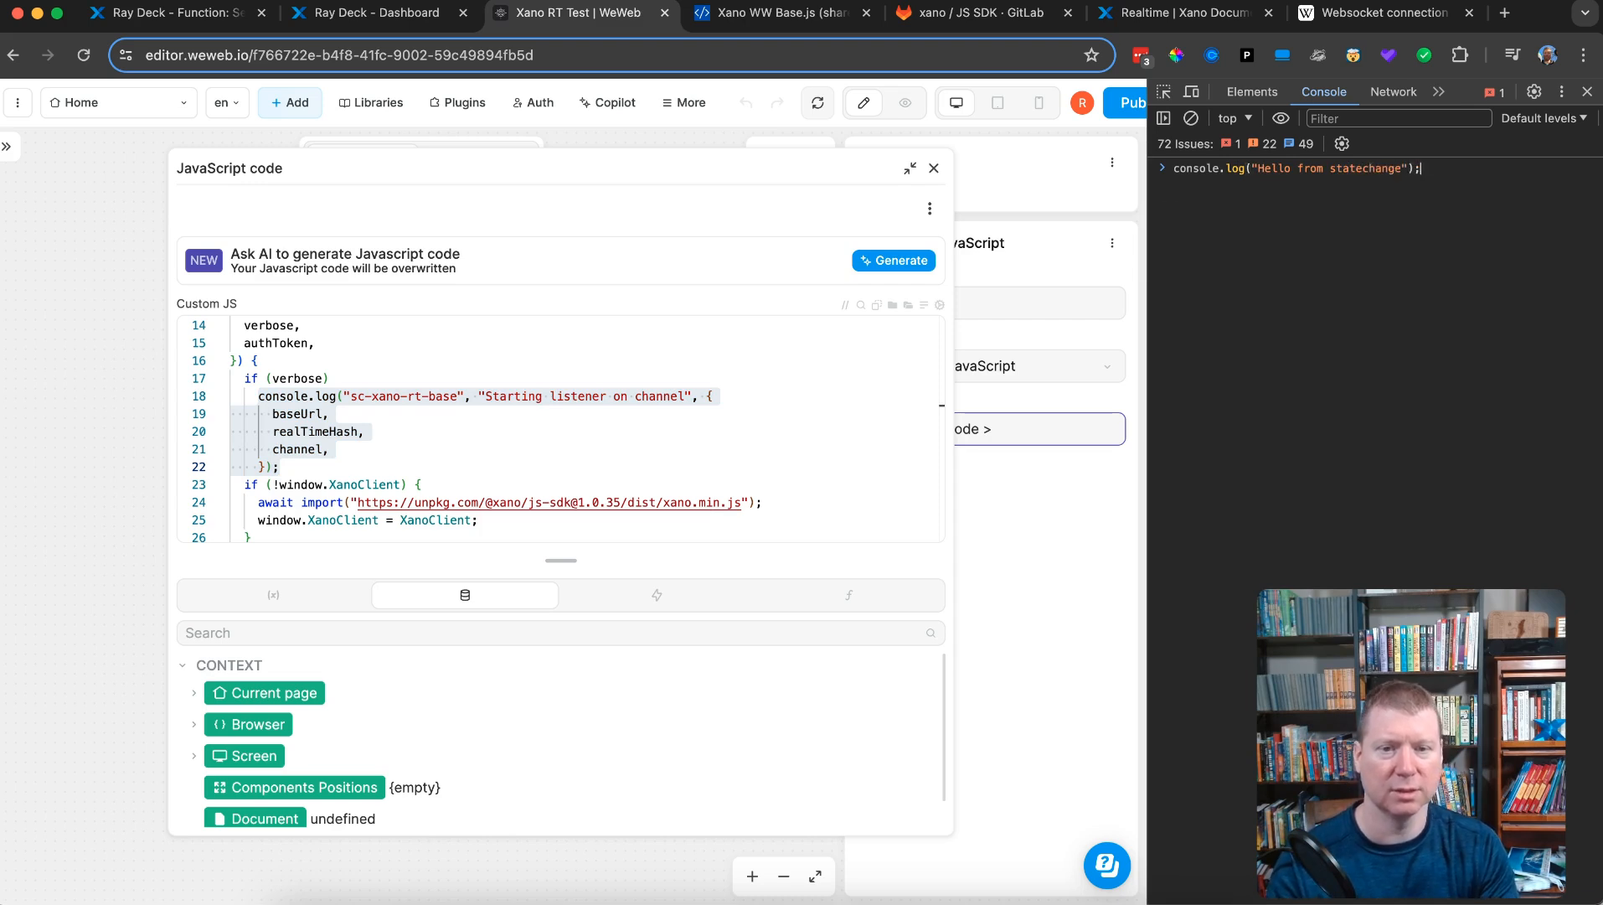
key("Return")
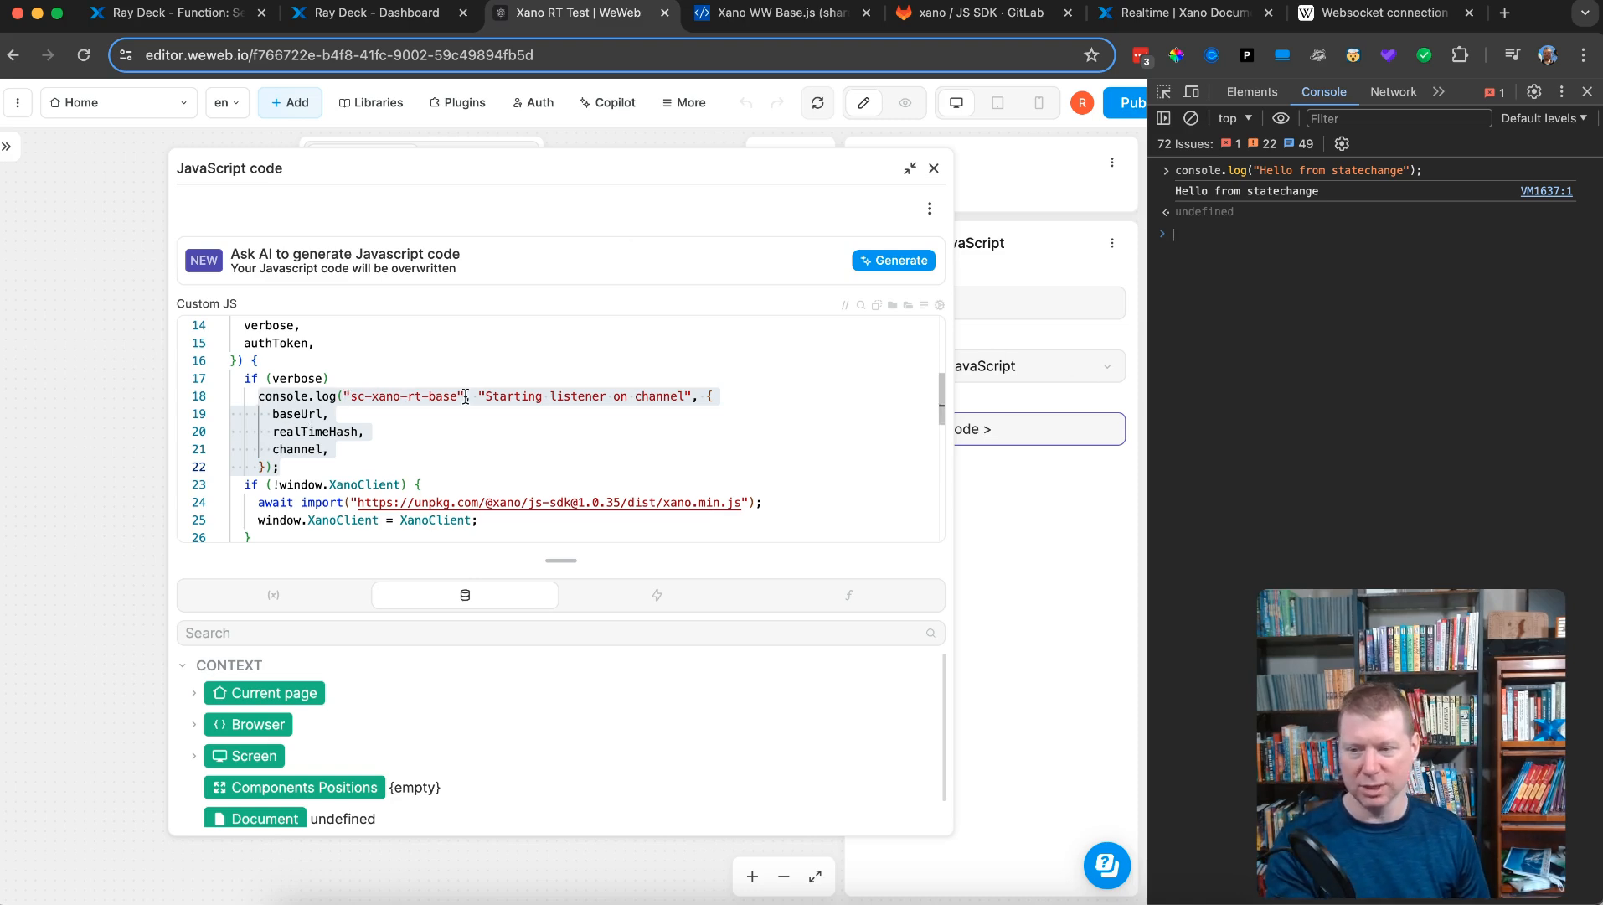
- Close the code editor and the workflow, switch the page to preview mode, and run the Start Listening to RT button
scroll(642, 398, "down", 5)
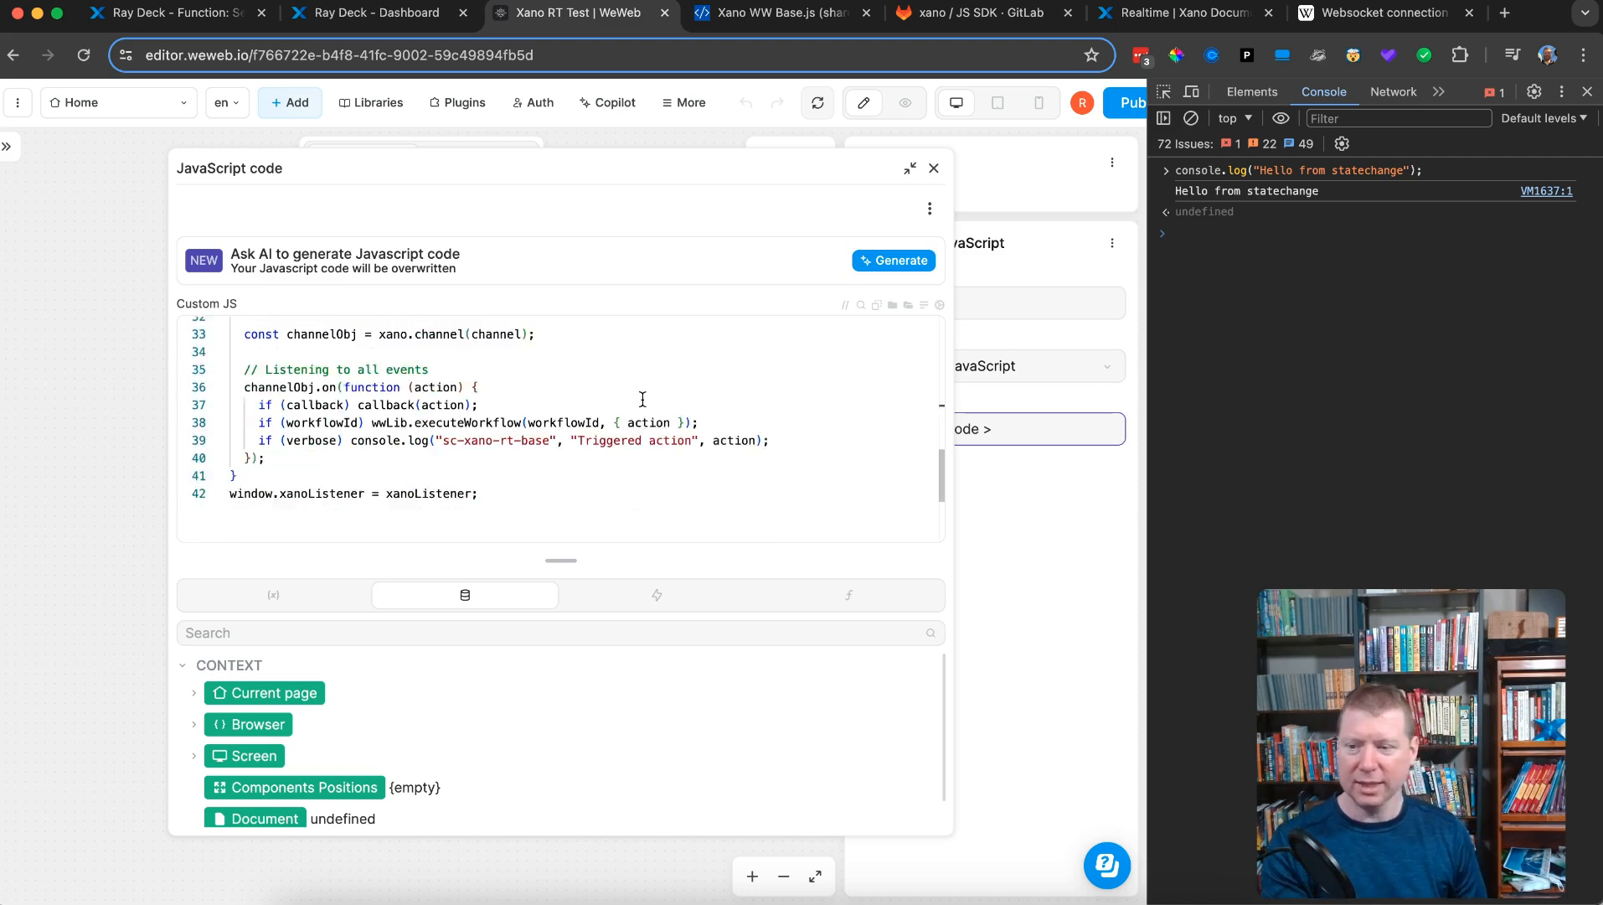
scroll(642, 399, "down", 2)
scroll(628, 404, "up", 9)
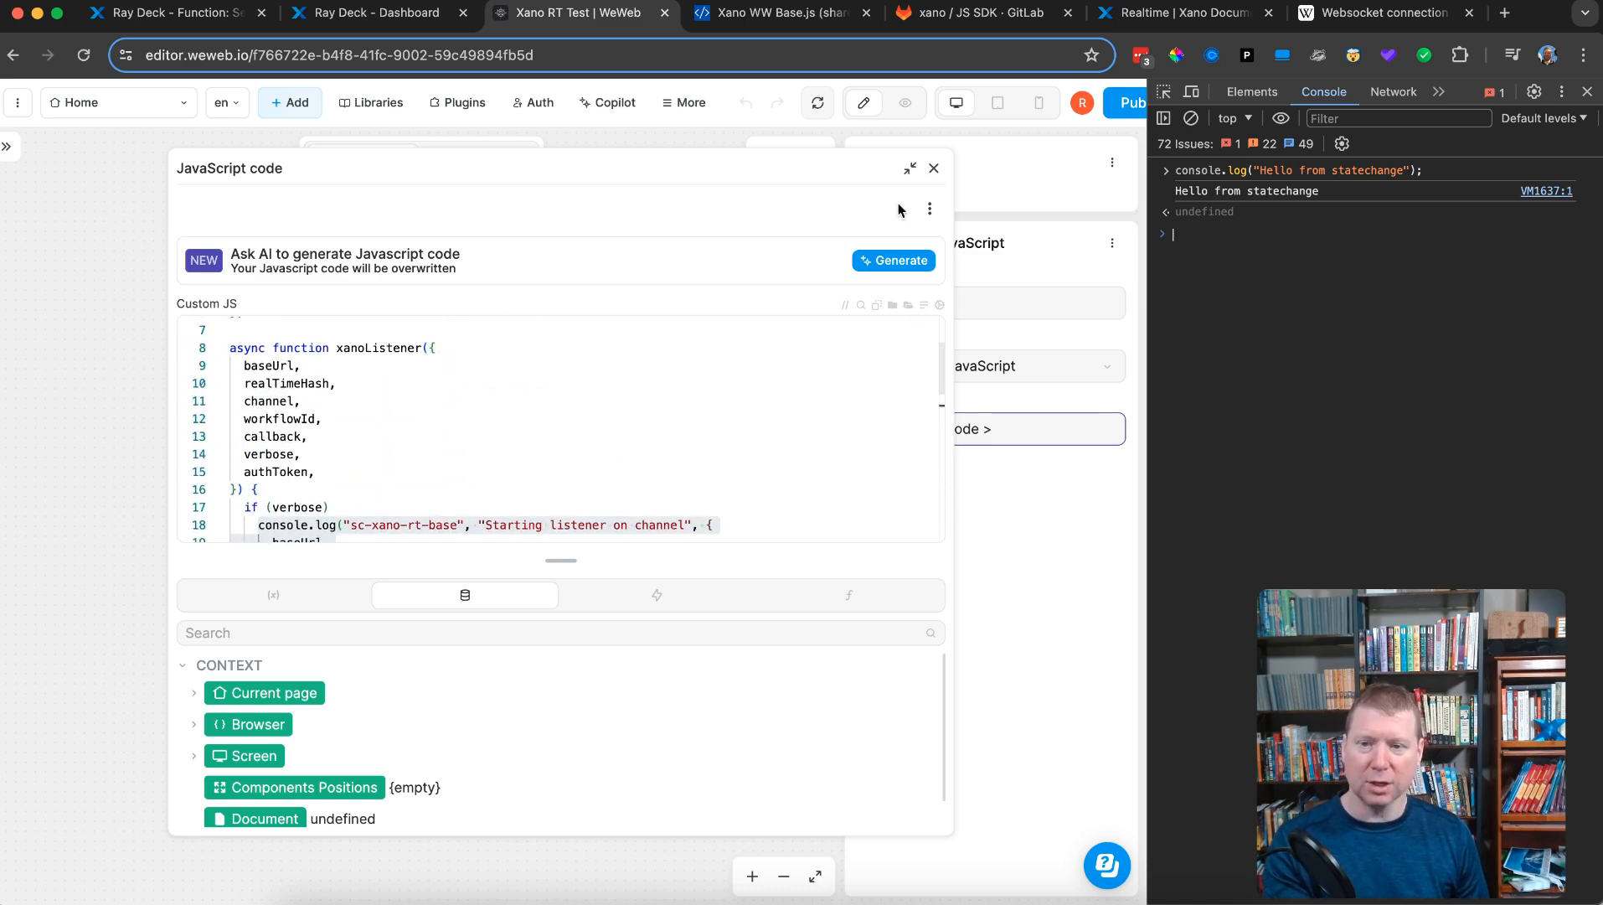
left_click(934, 168)
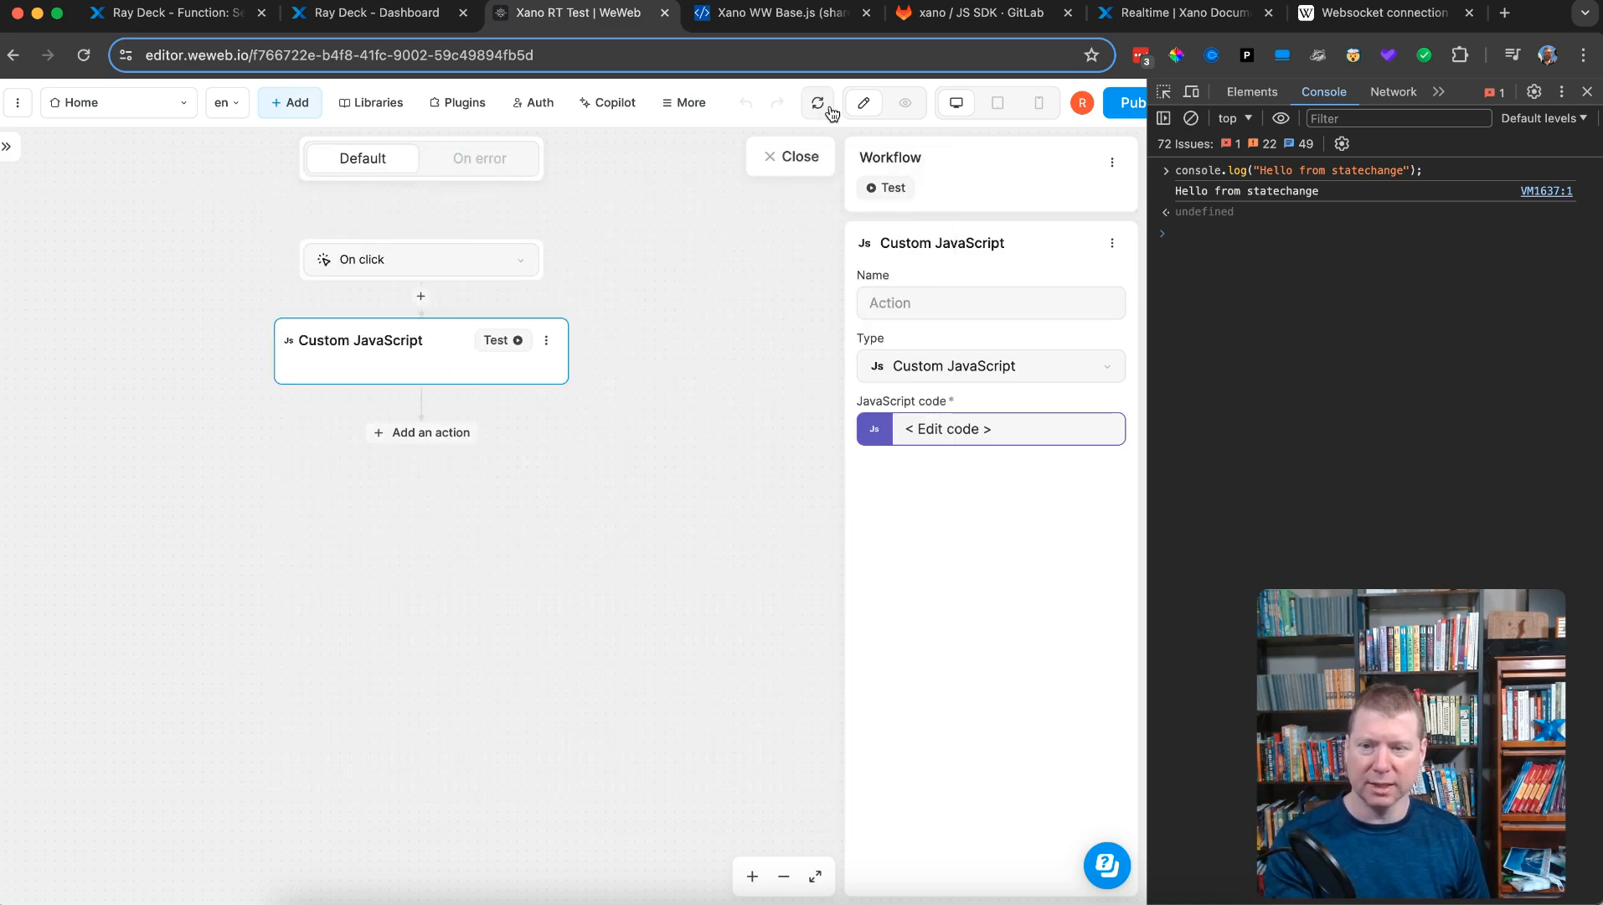
left_click(794, 161)
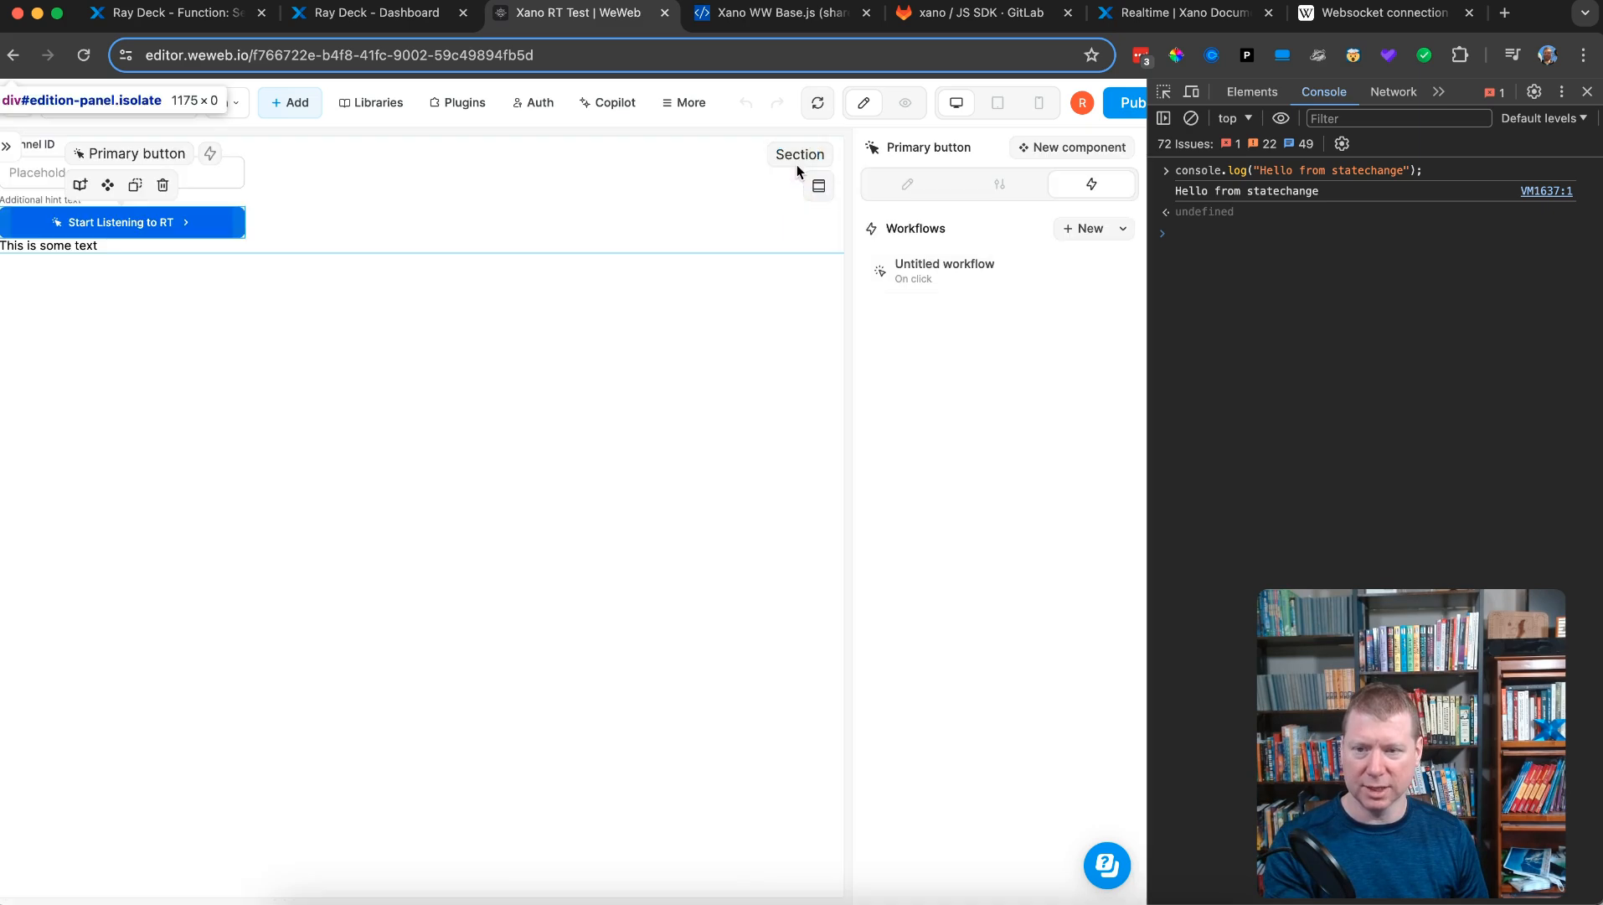
left_click(905, 103)
left_click(160, 247)
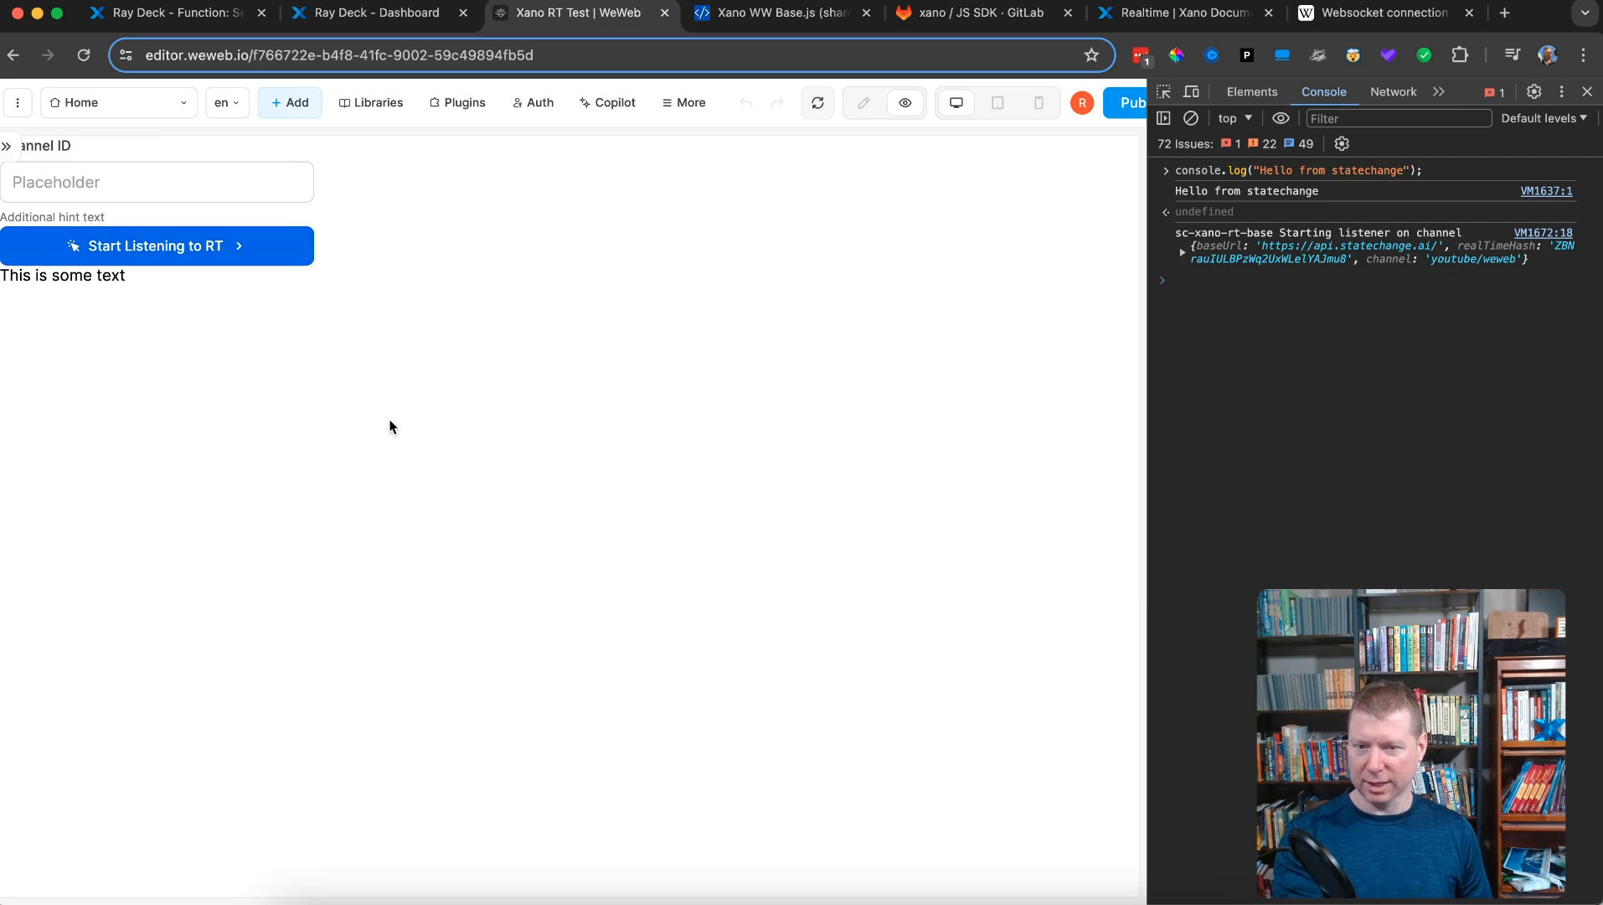
- Reload the WeWeb editor, clear the console, and run the Start Listening to RT button again in preview mode
left_click(84, 55)
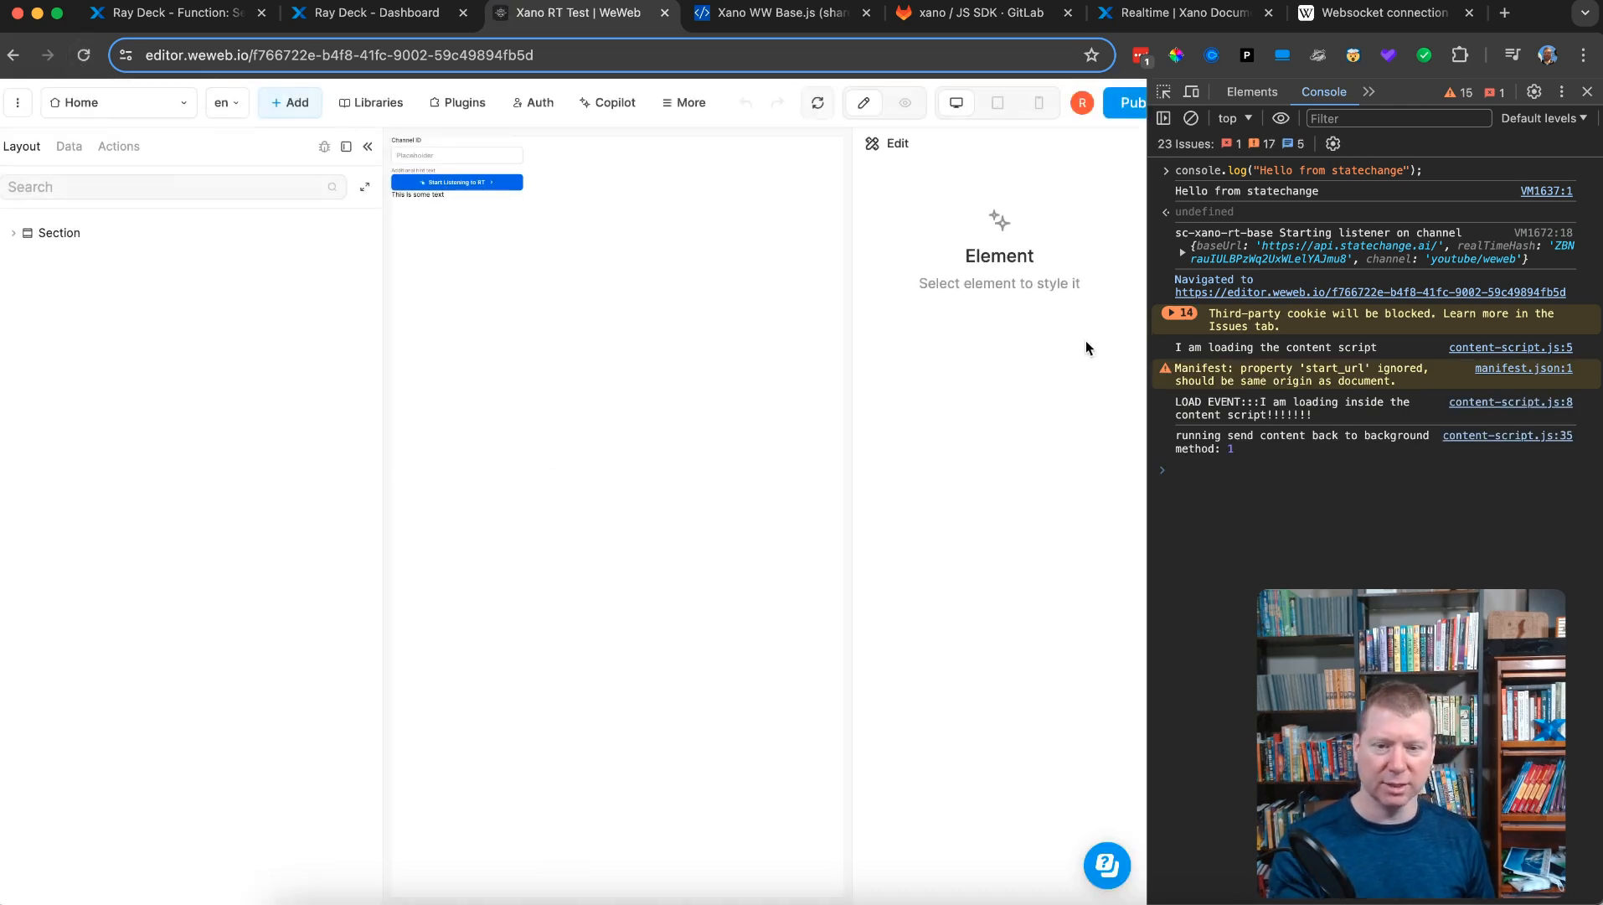
left_click(1191, 119)
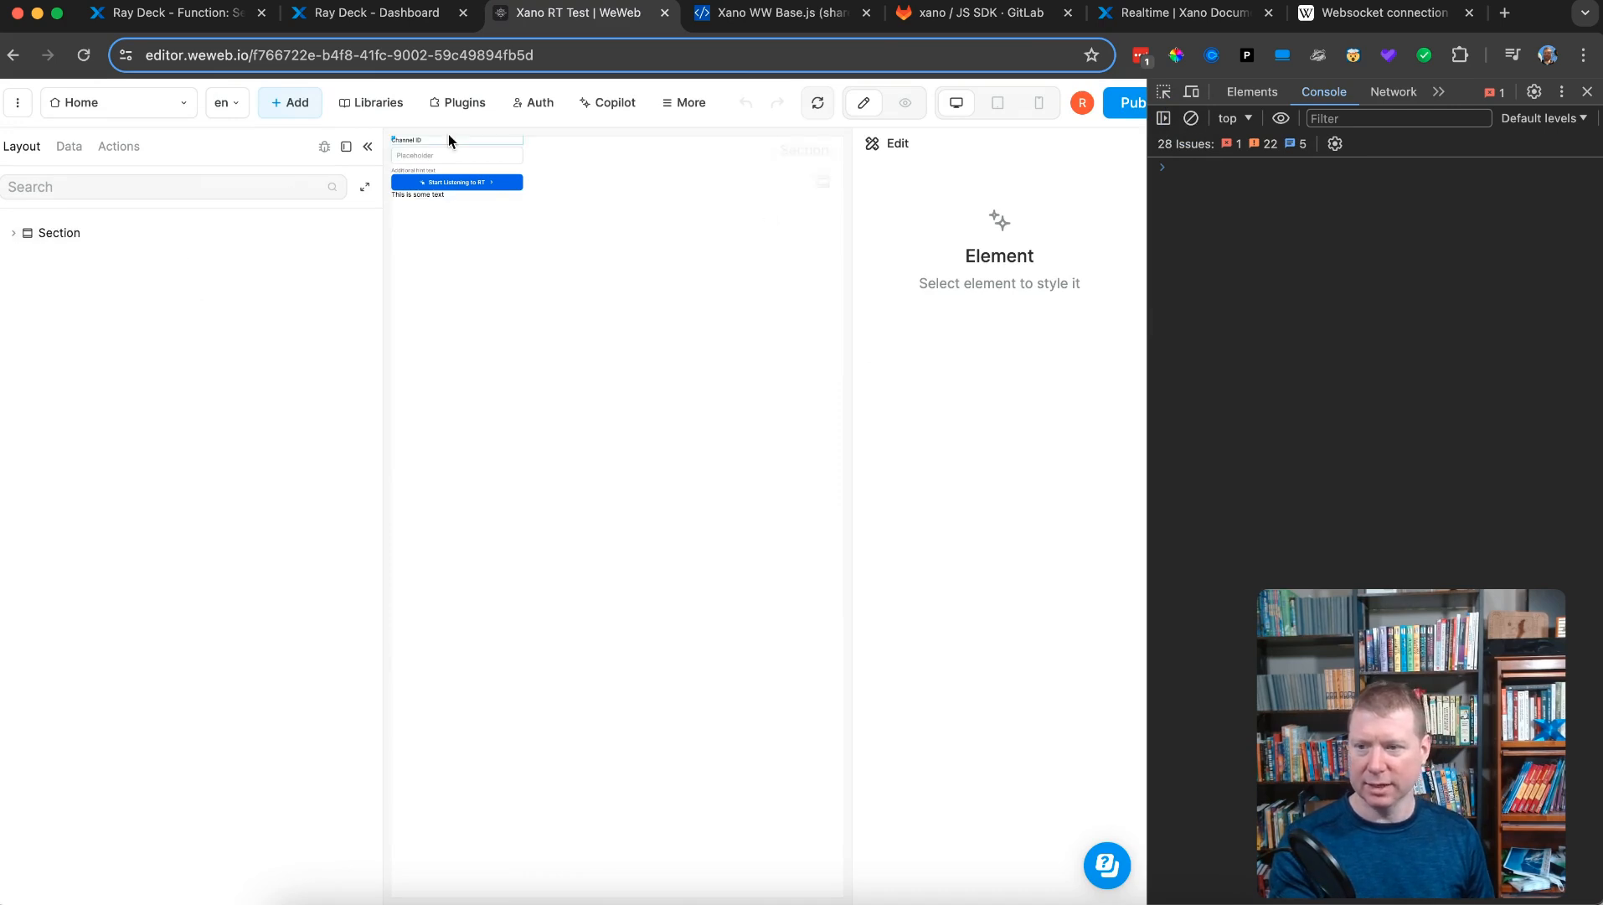
left_click(907, 103)
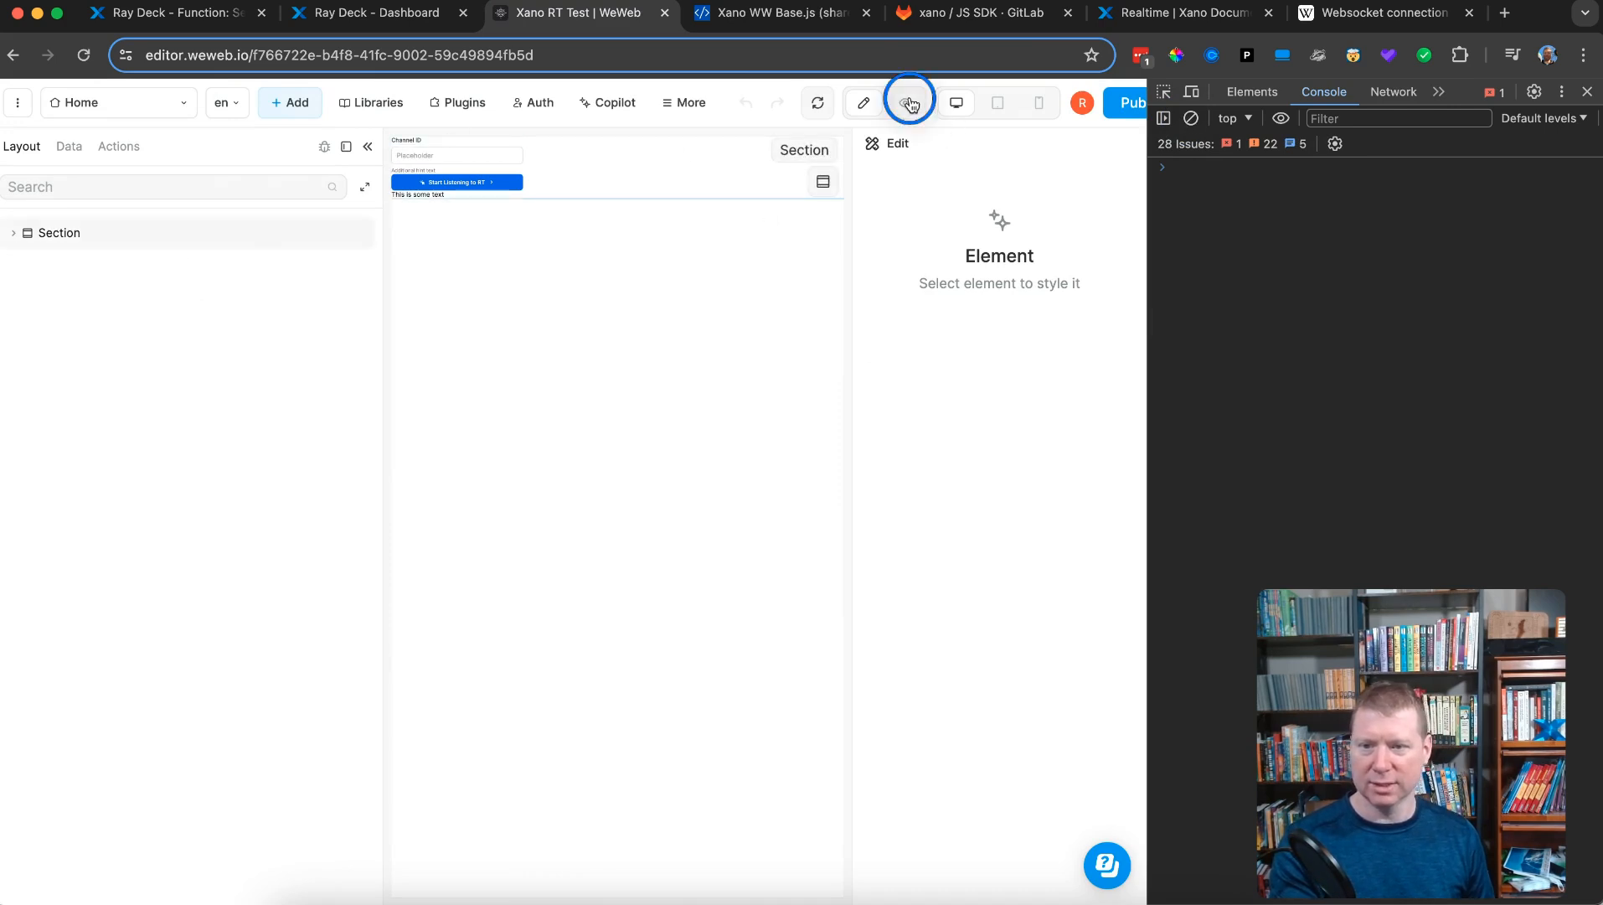
left_click(457, 212)
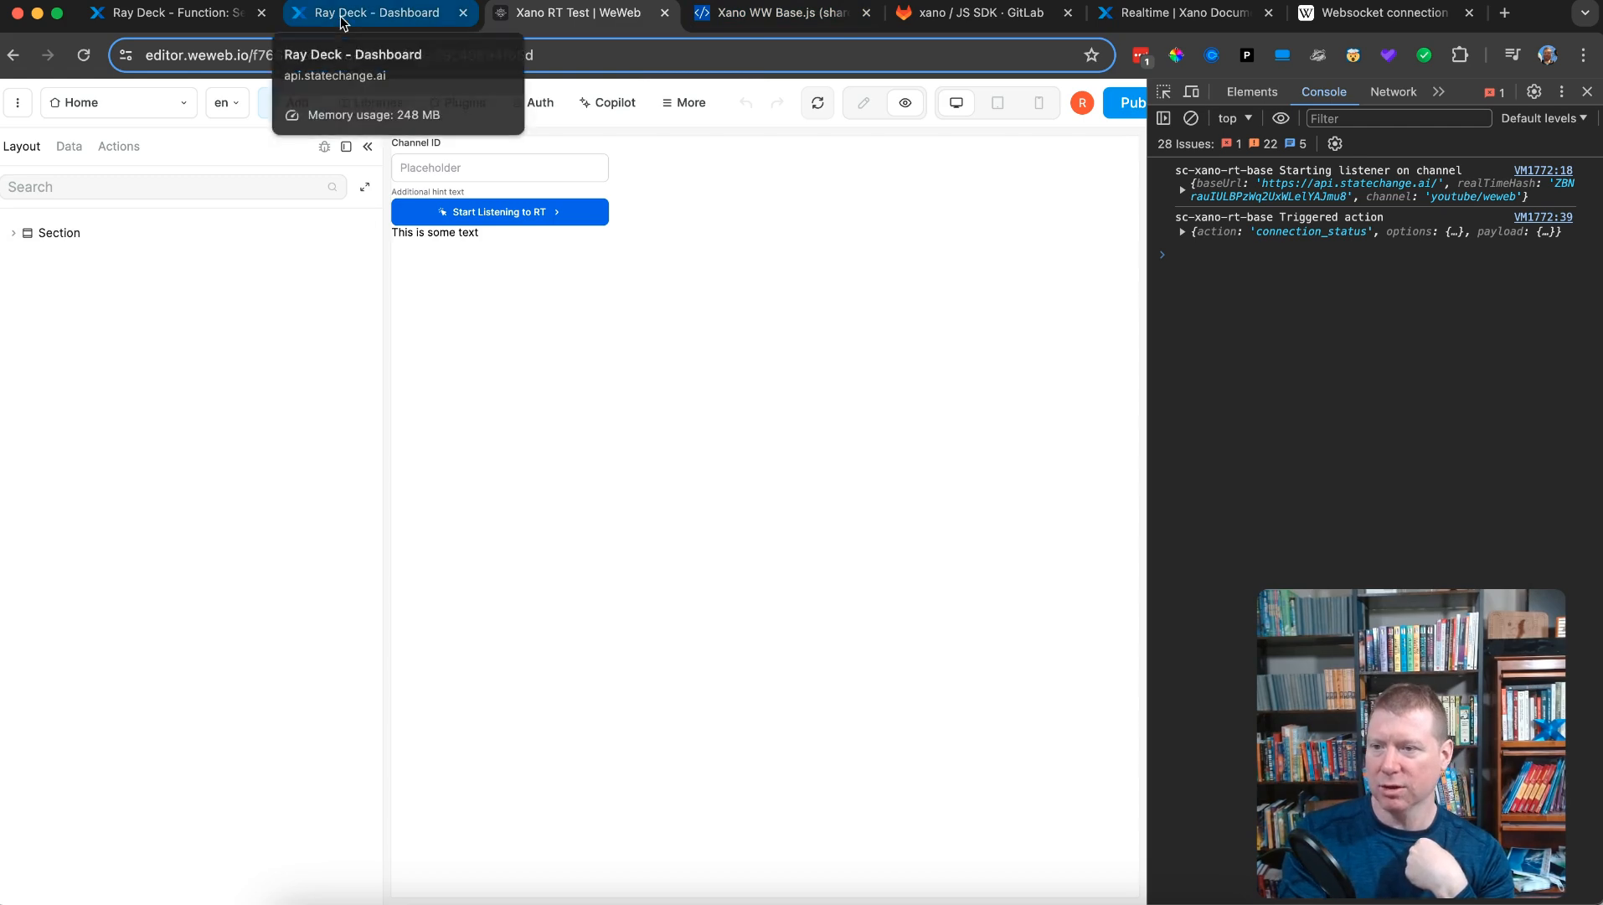
- Save the Realtime Event step in Xano's Send message to weweb function and run the function
left_click(201, 19)
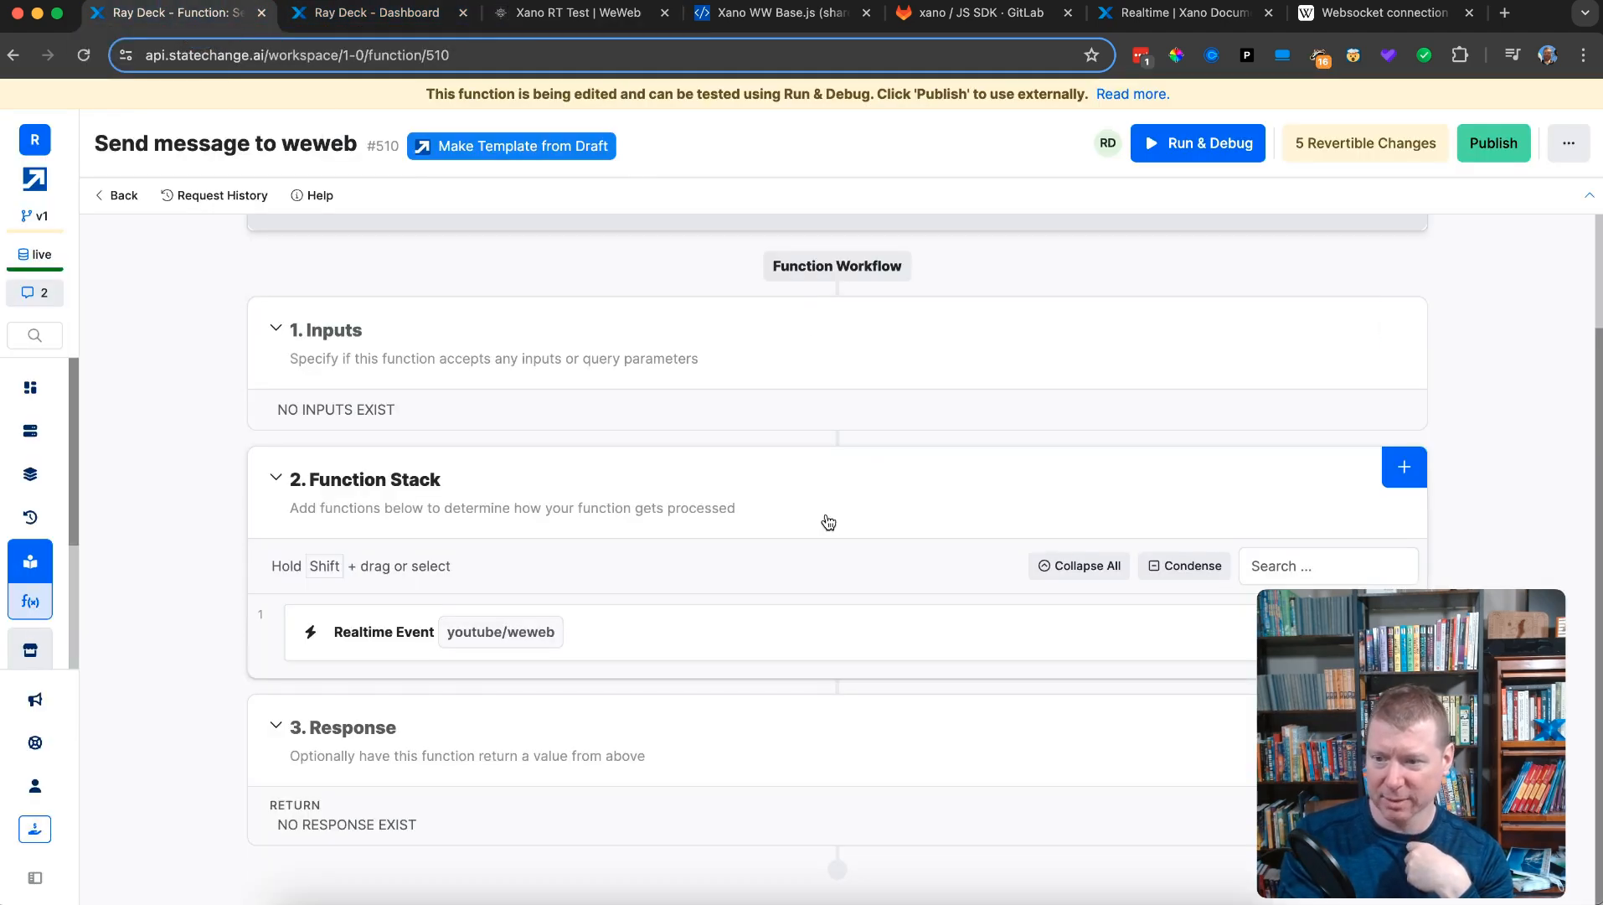
left_click(687, 651)
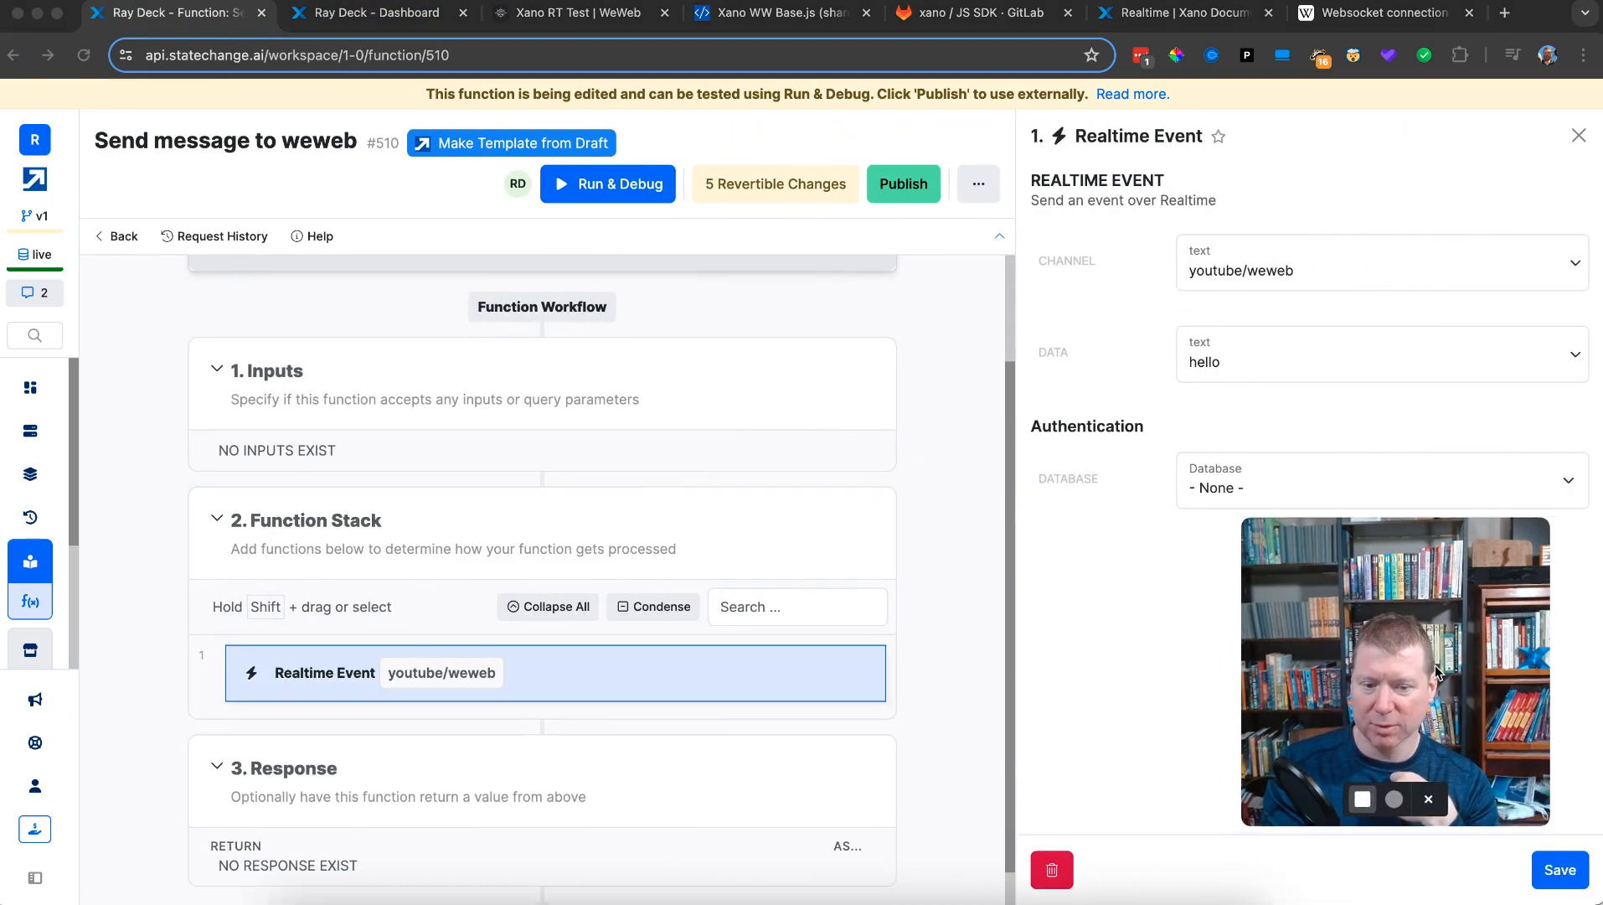
left_click(1552, 872)
left_click(1188, 135)
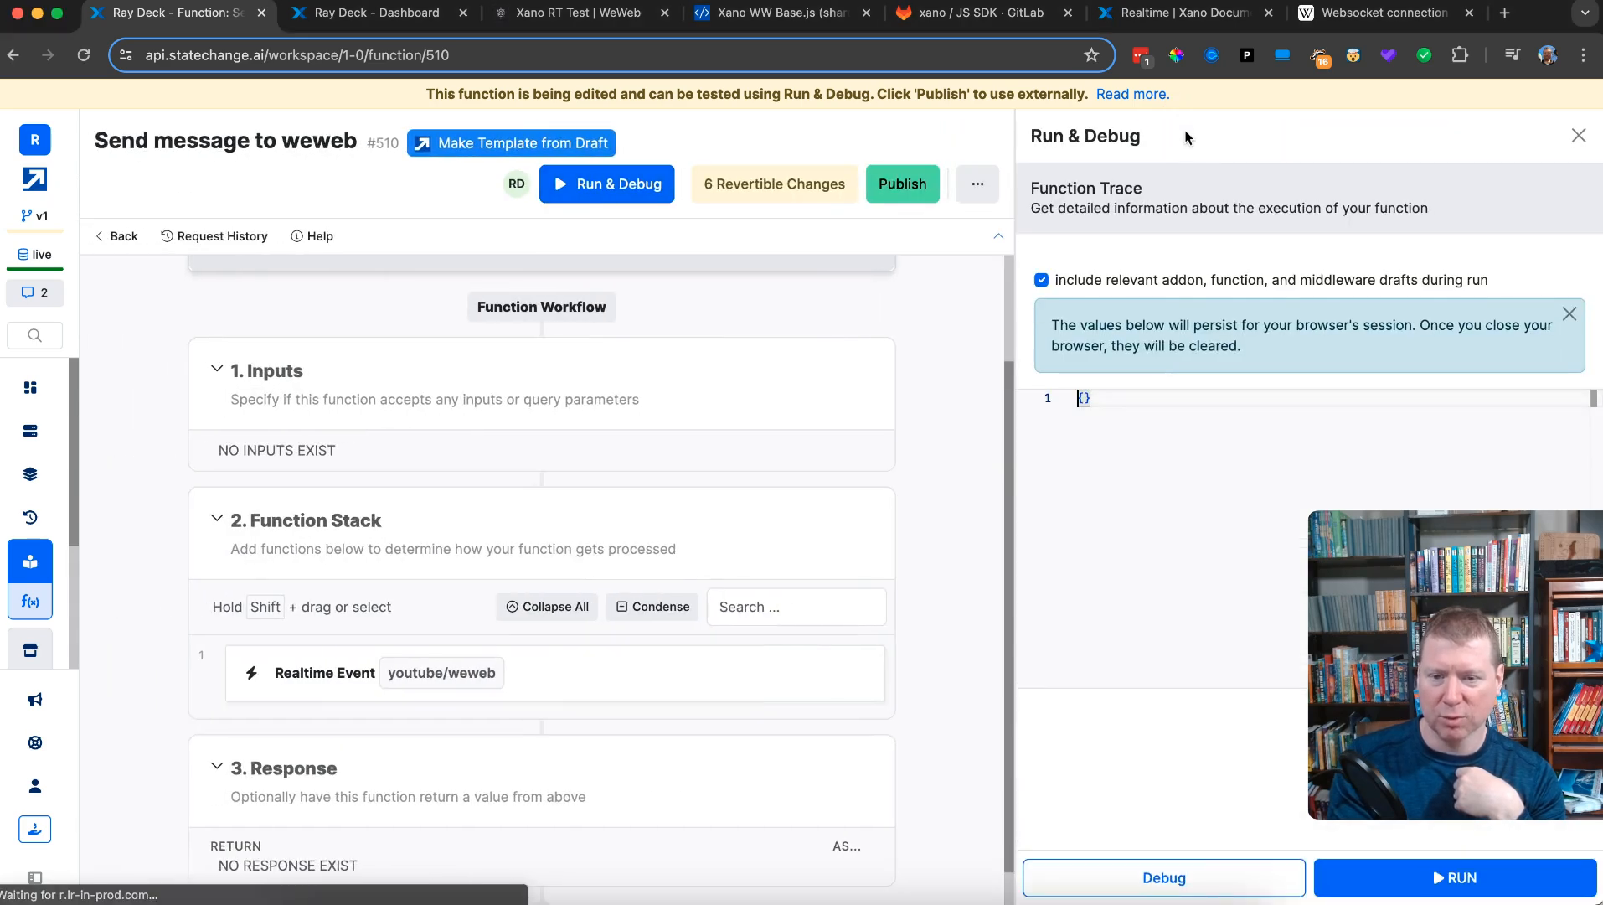
left_click(1433, 889)
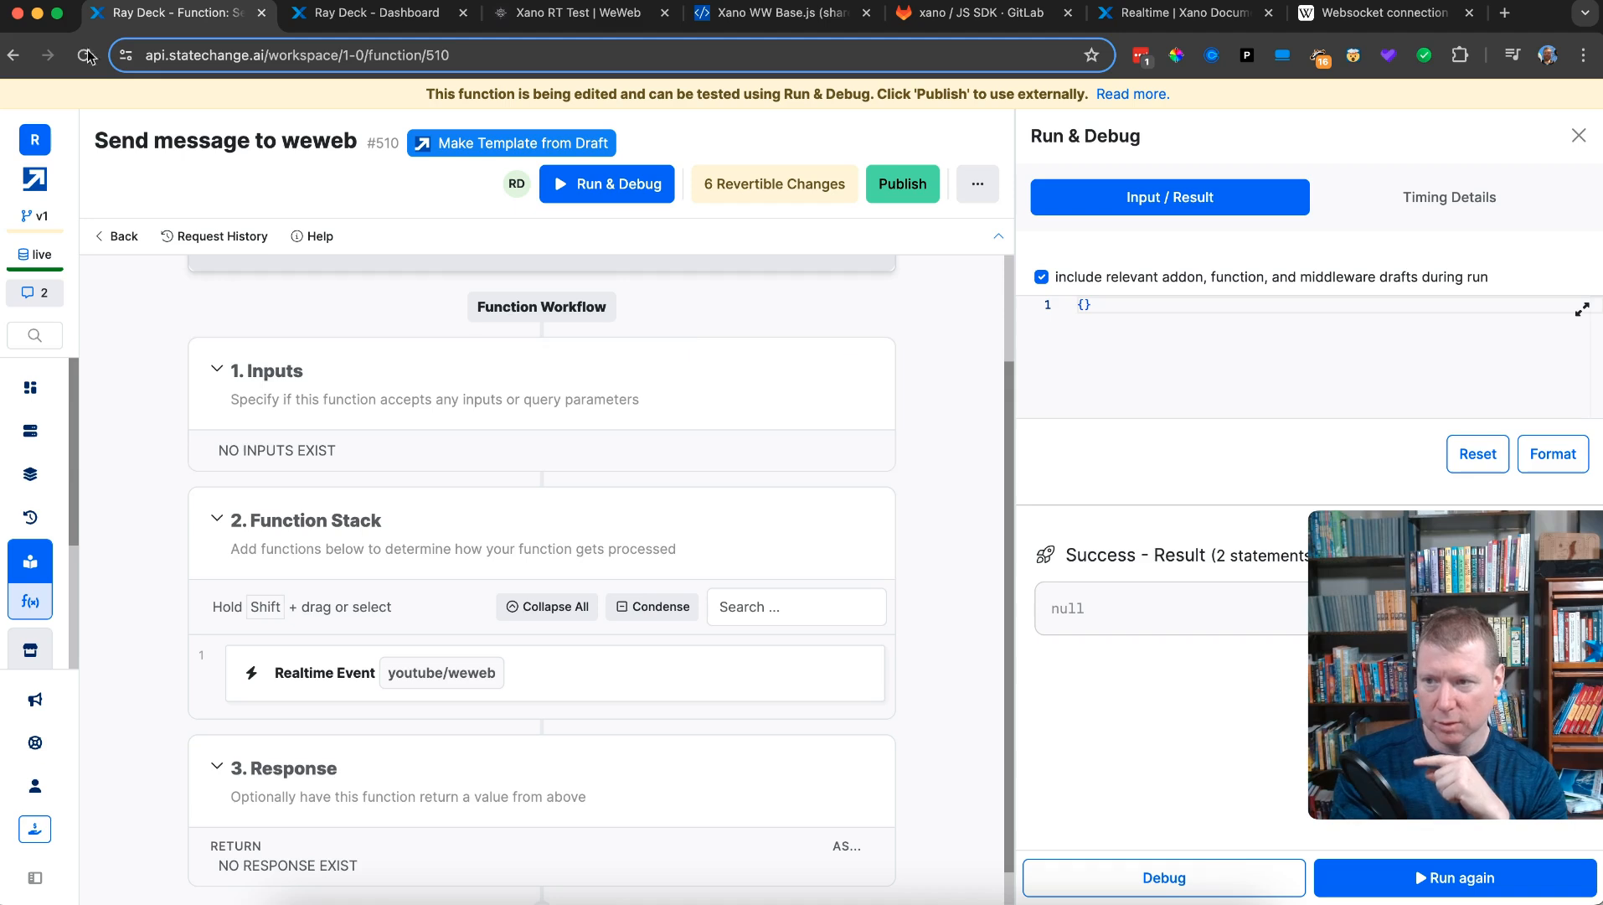
- Return to the WeWeb page and expand the newest logged event object in the developer console
left_click(390, 20)
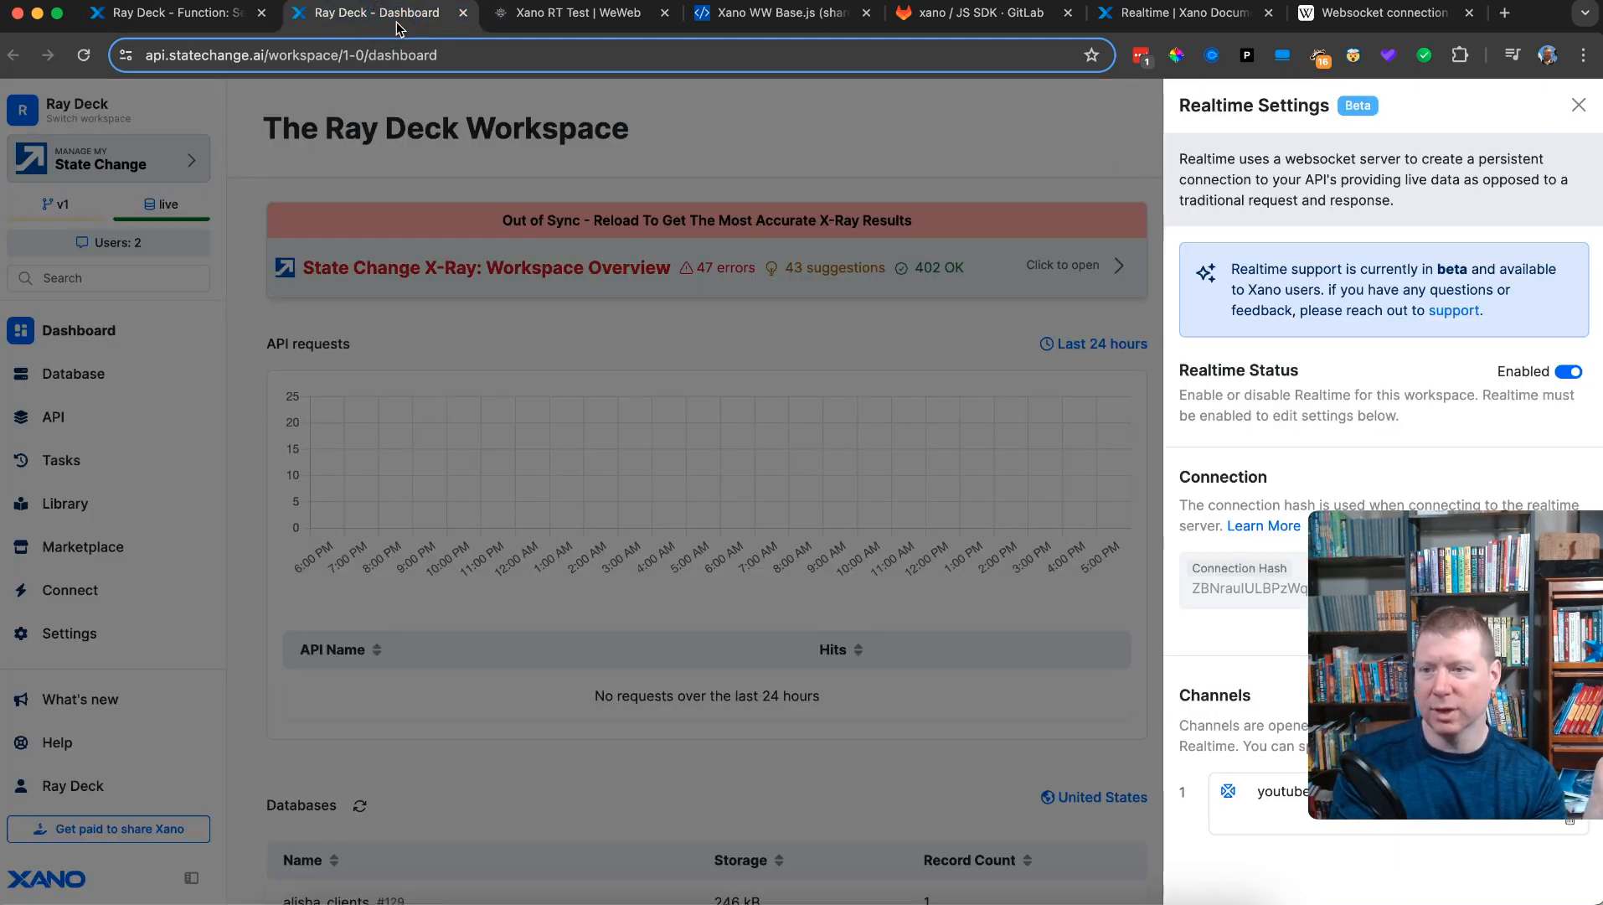
left_click(563, 12)
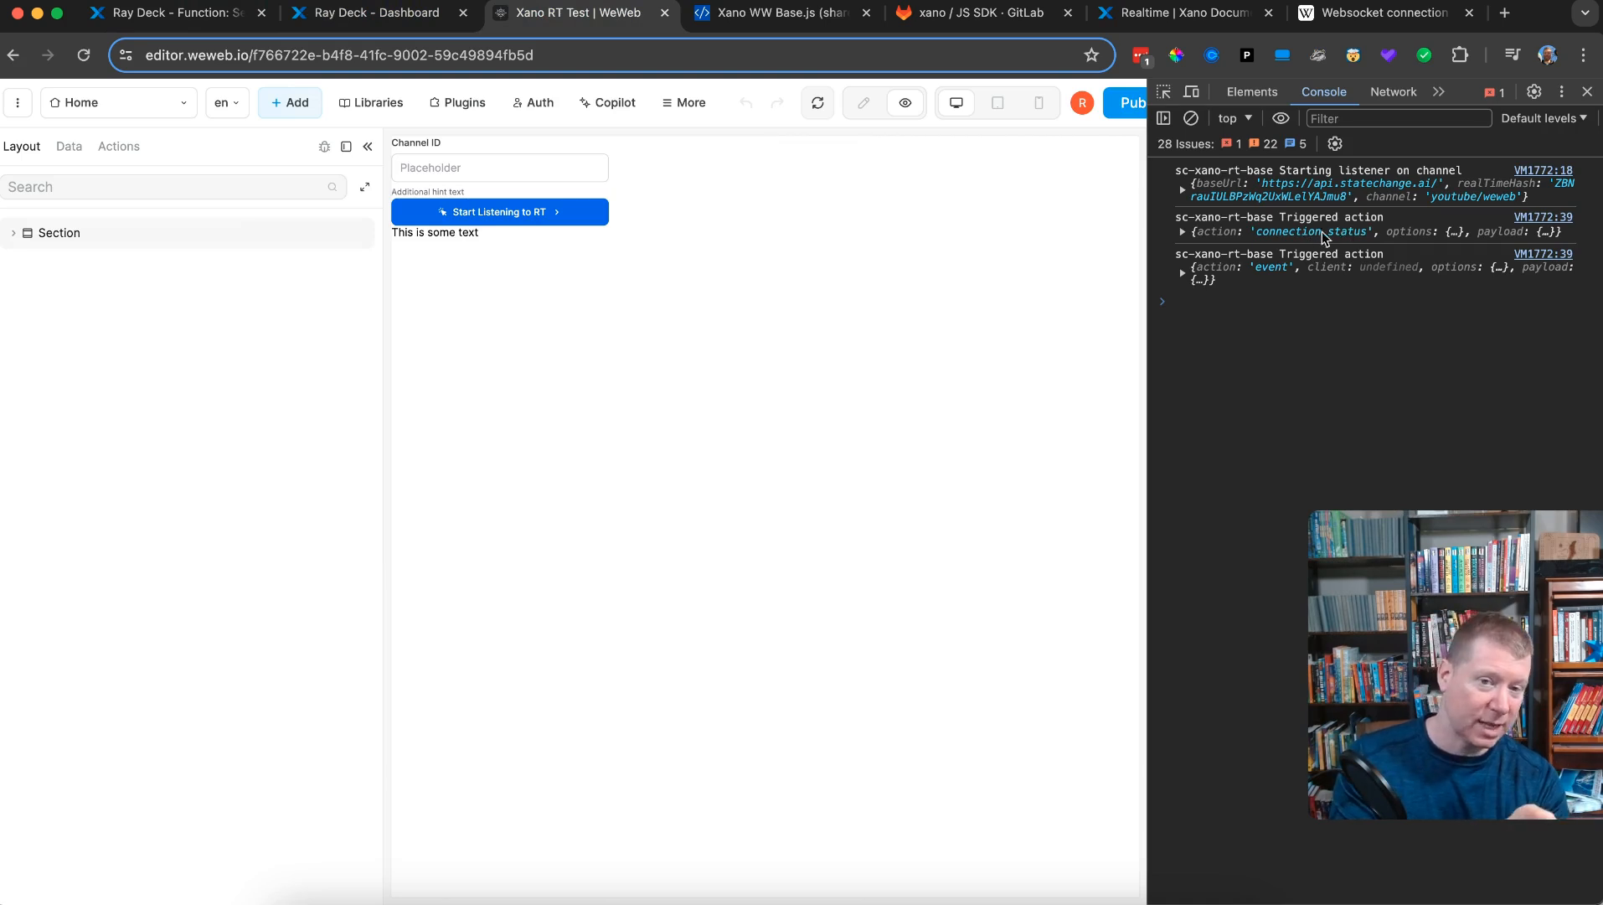
left_click(1195, 281)
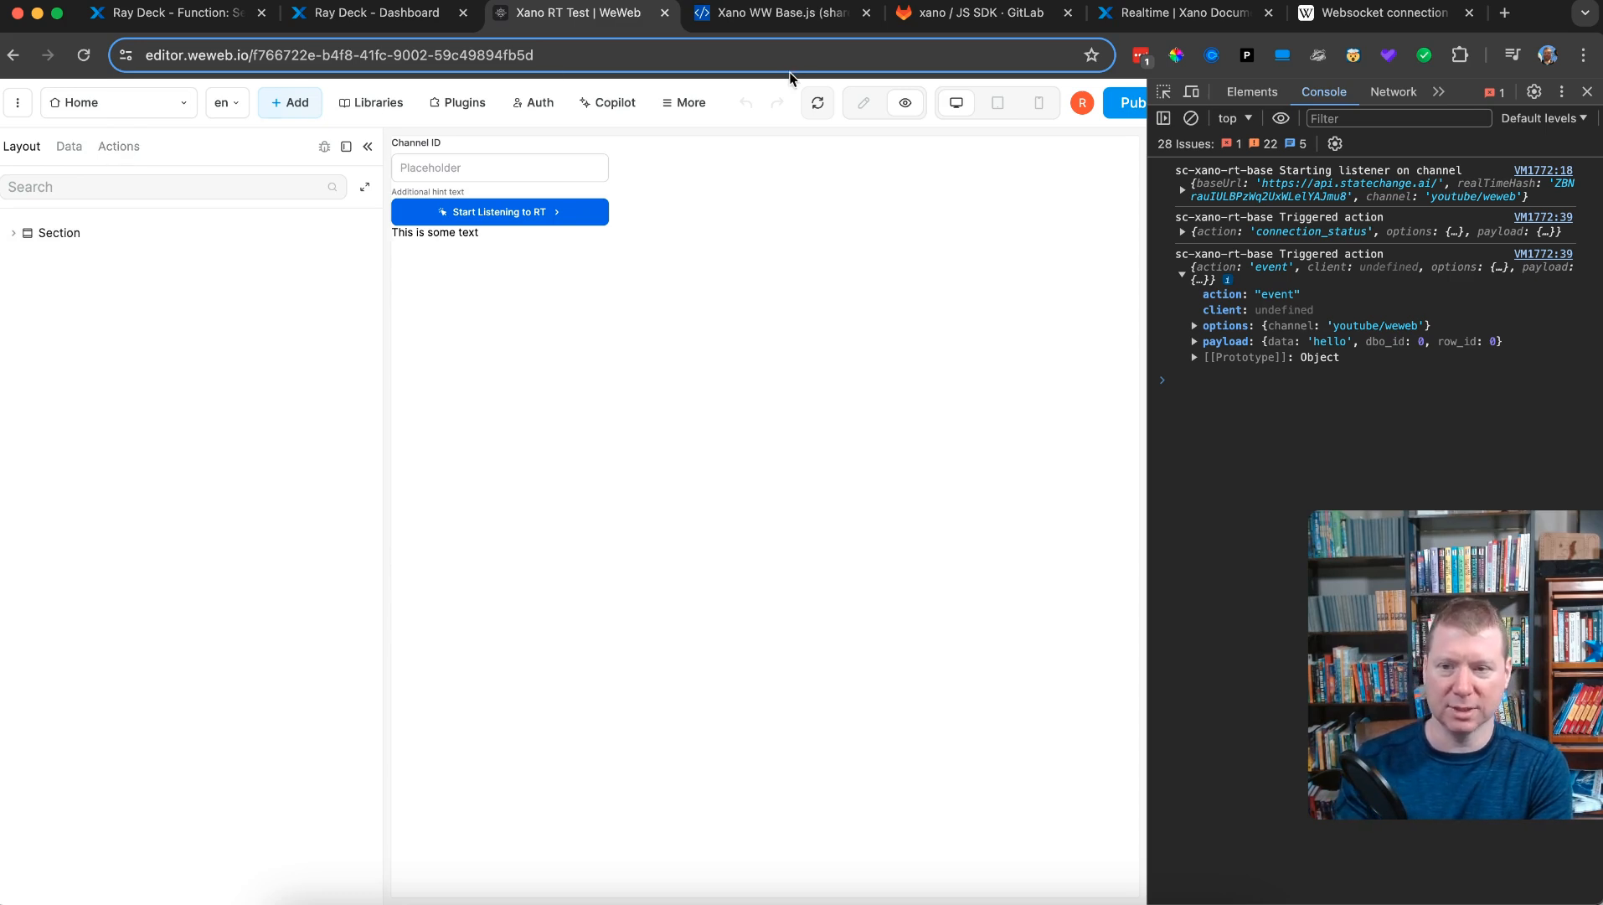
- Return the WeWeb page to edit mode without the developer console and create a global workflow named On Realtime event
left_click(863, 104)
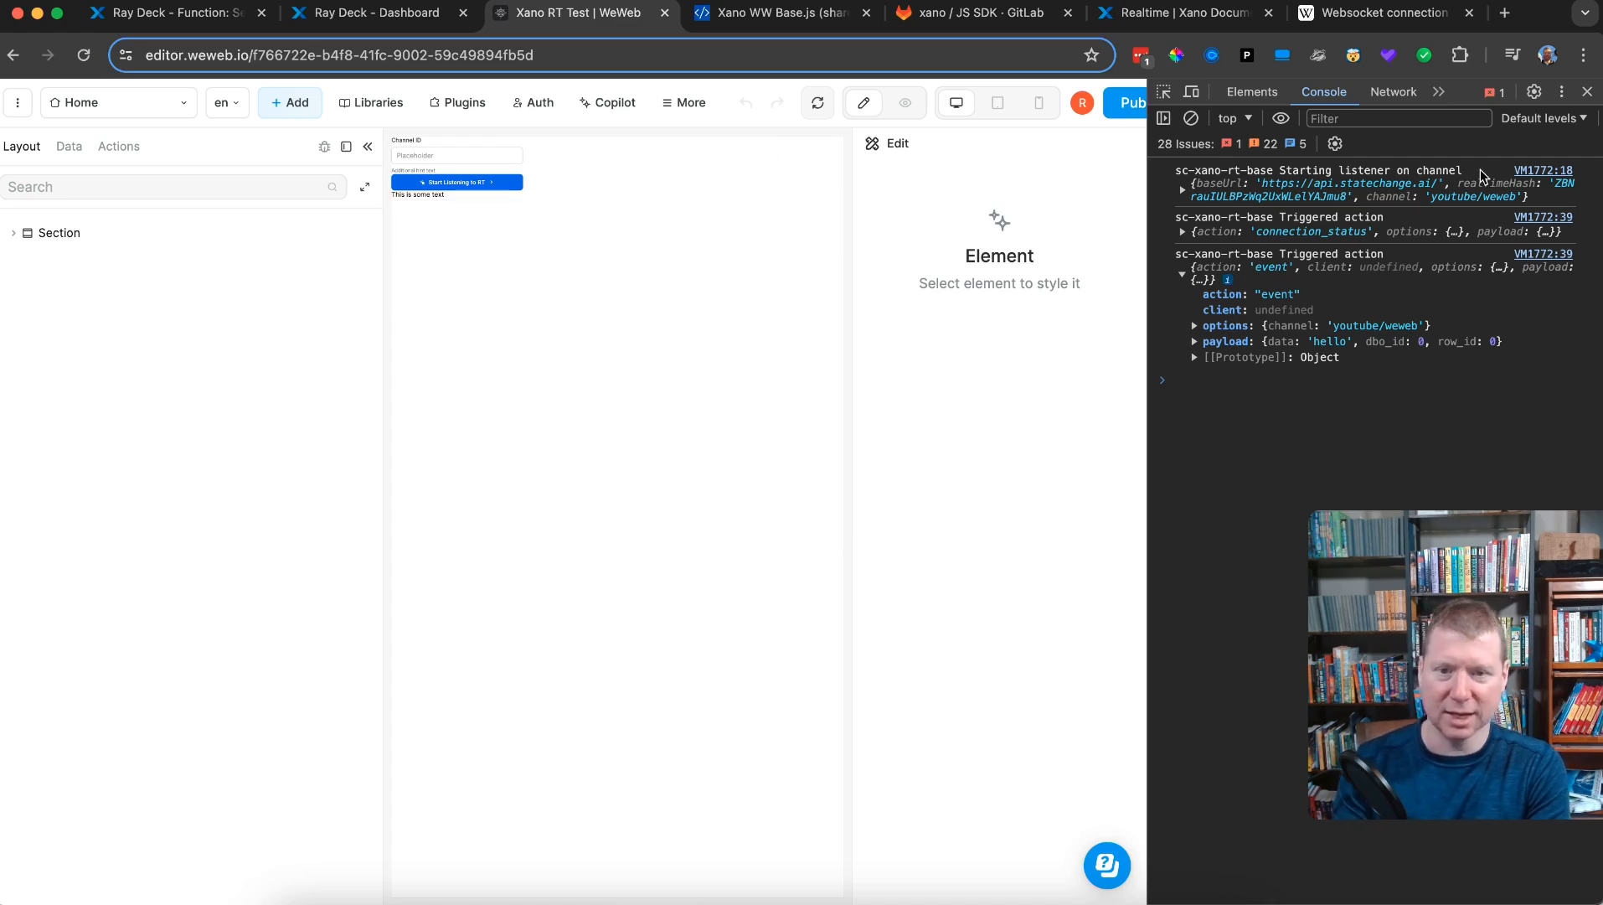
left_click(1590, 92)
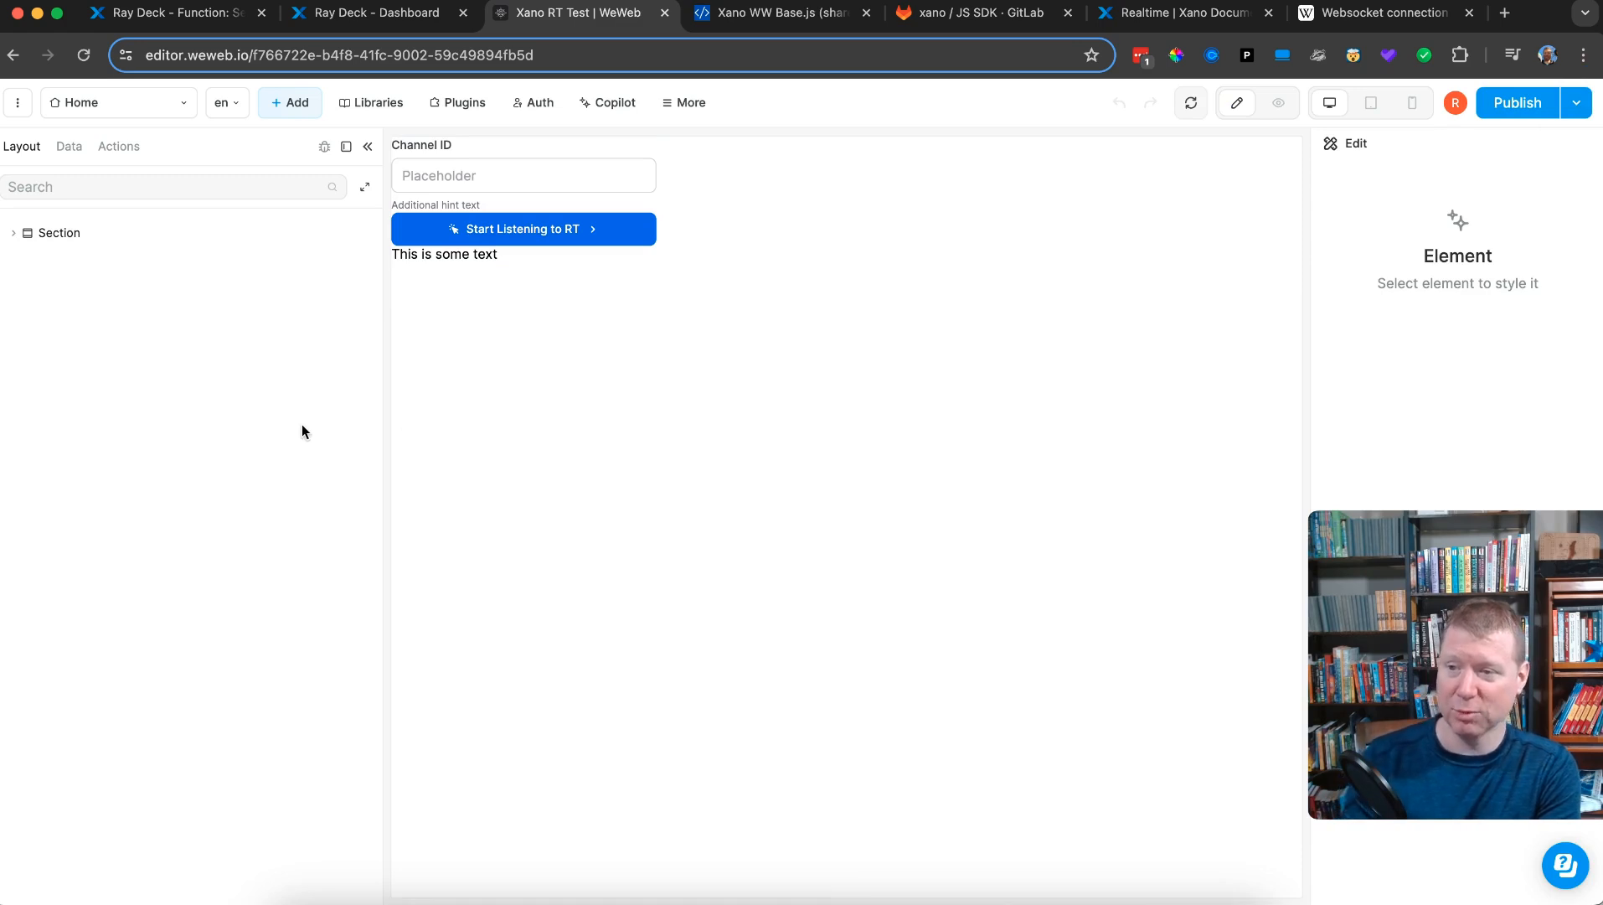
left_click(111, 151)
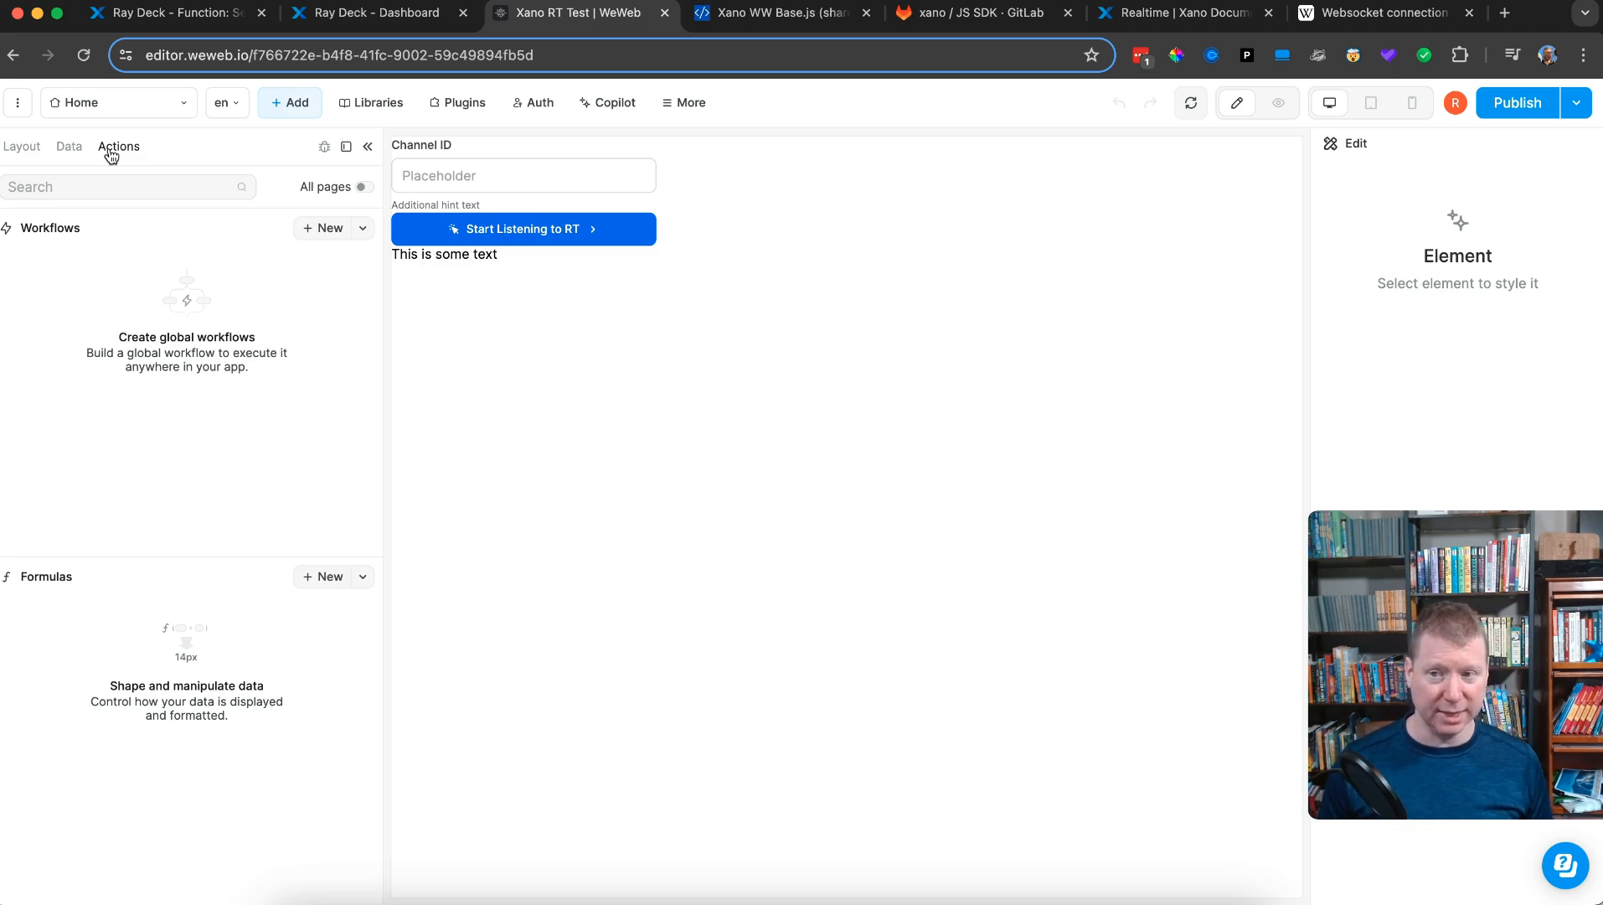
left_click(329, 231)
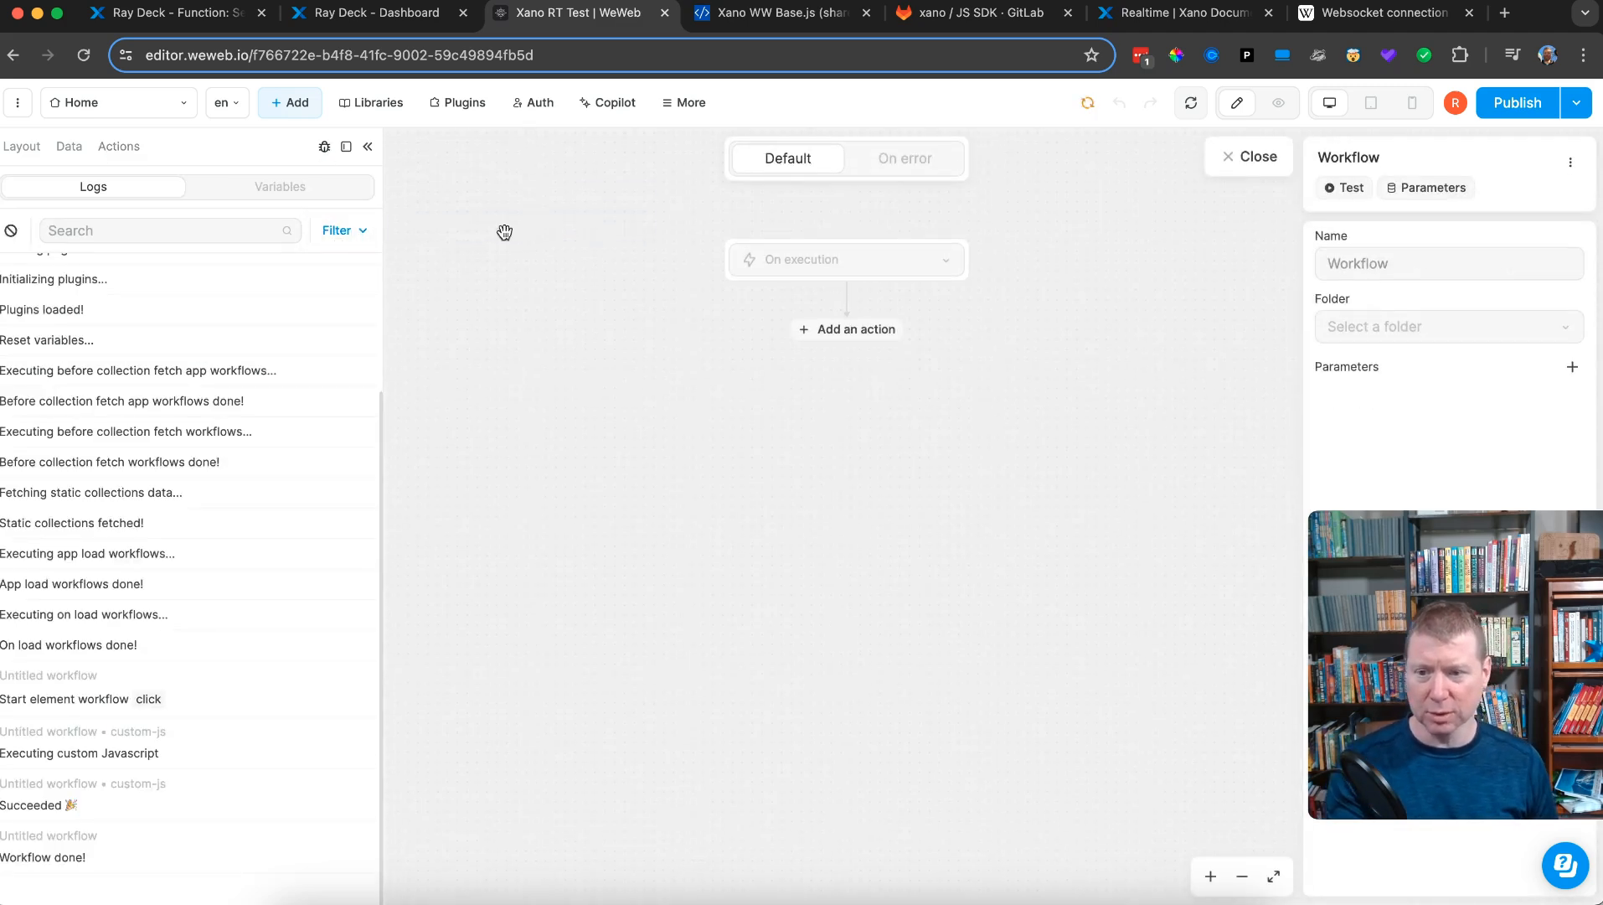
left_click(1394, 265)
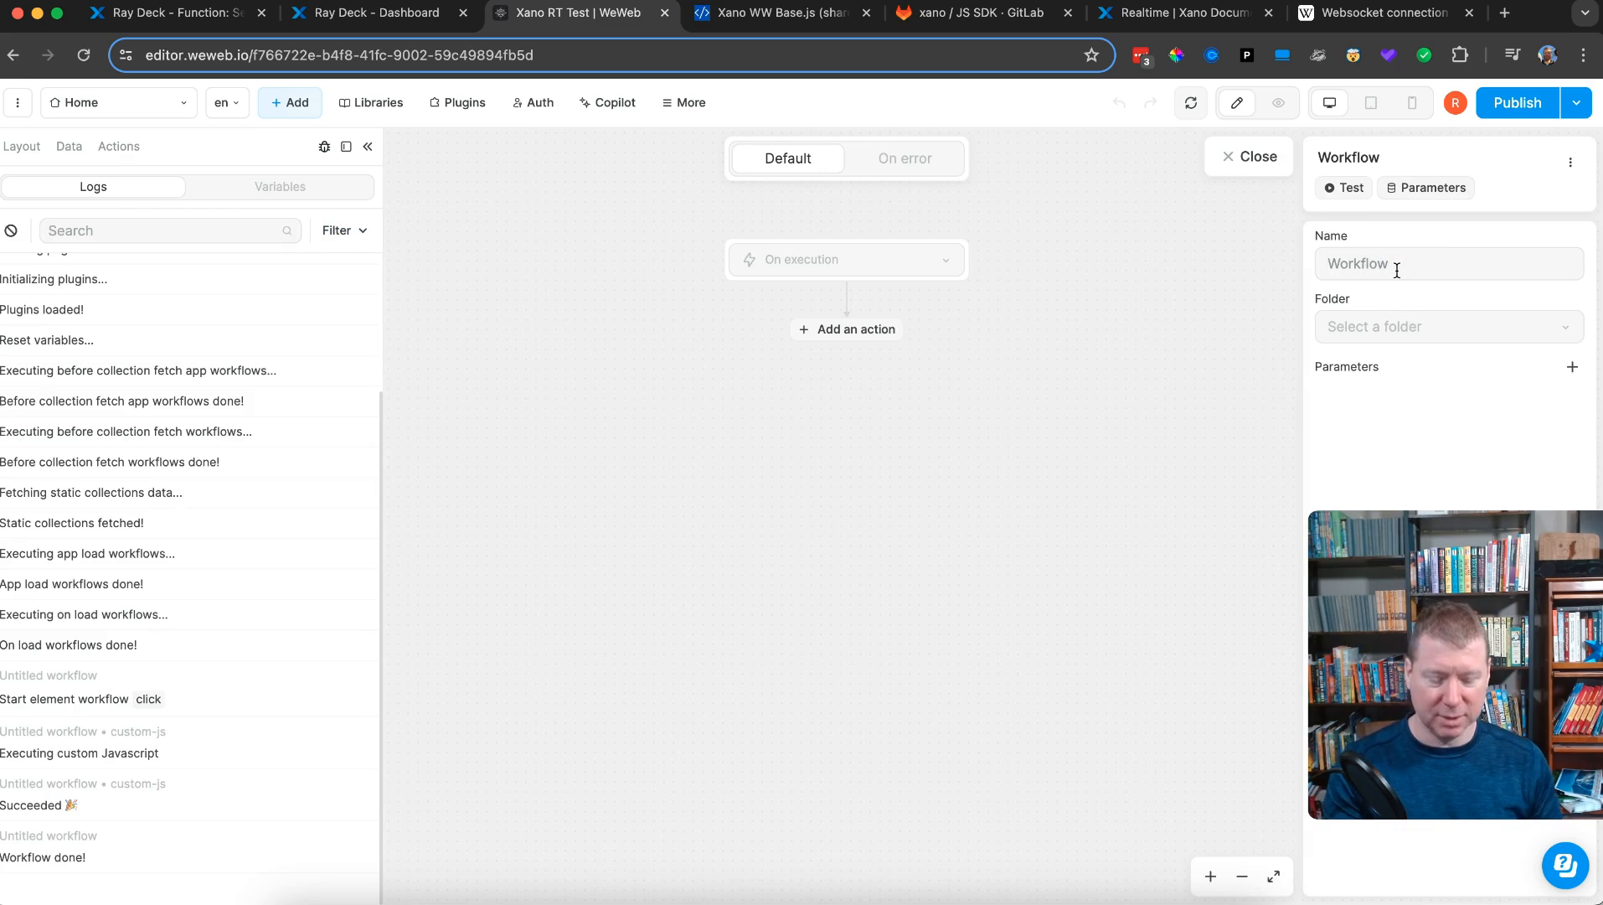
type("On ")
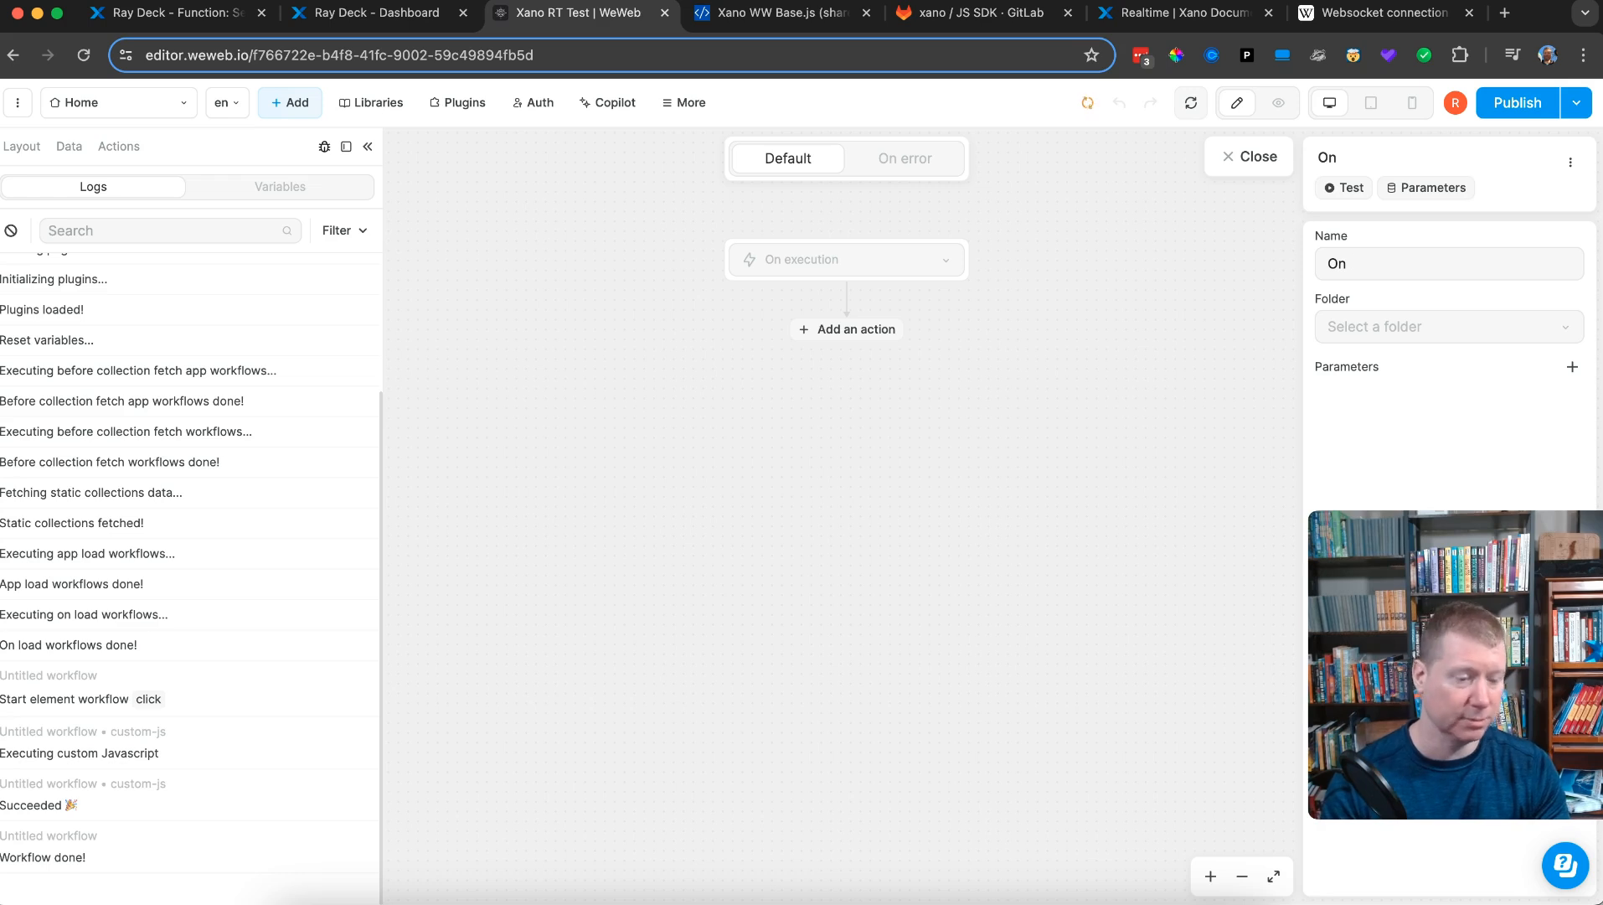
type("Realtime")
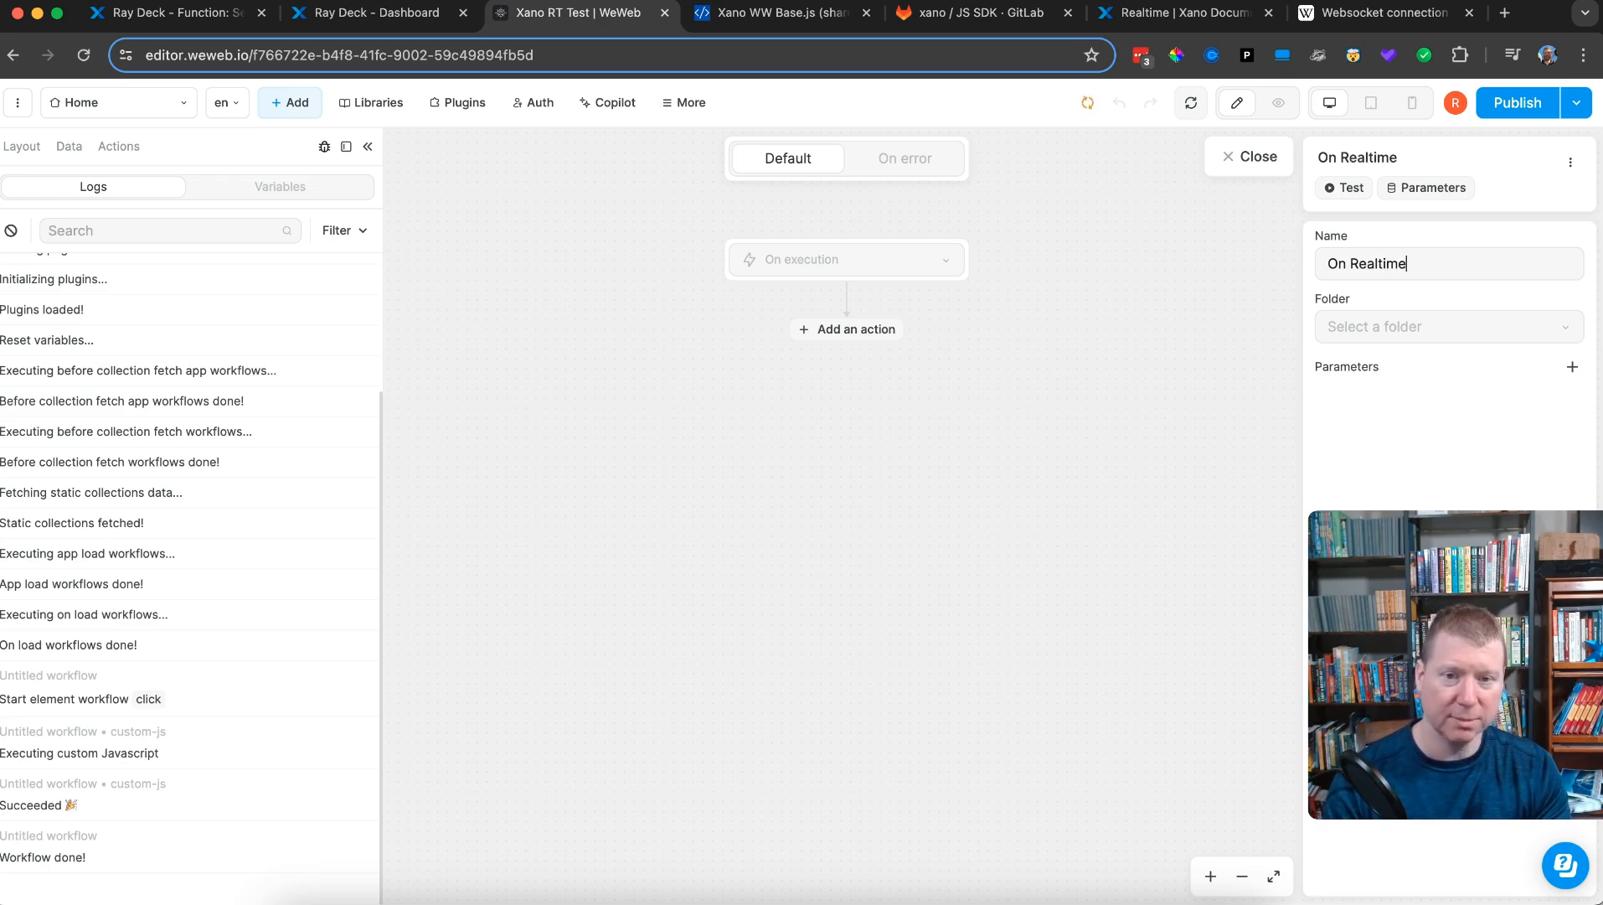
type(" event")
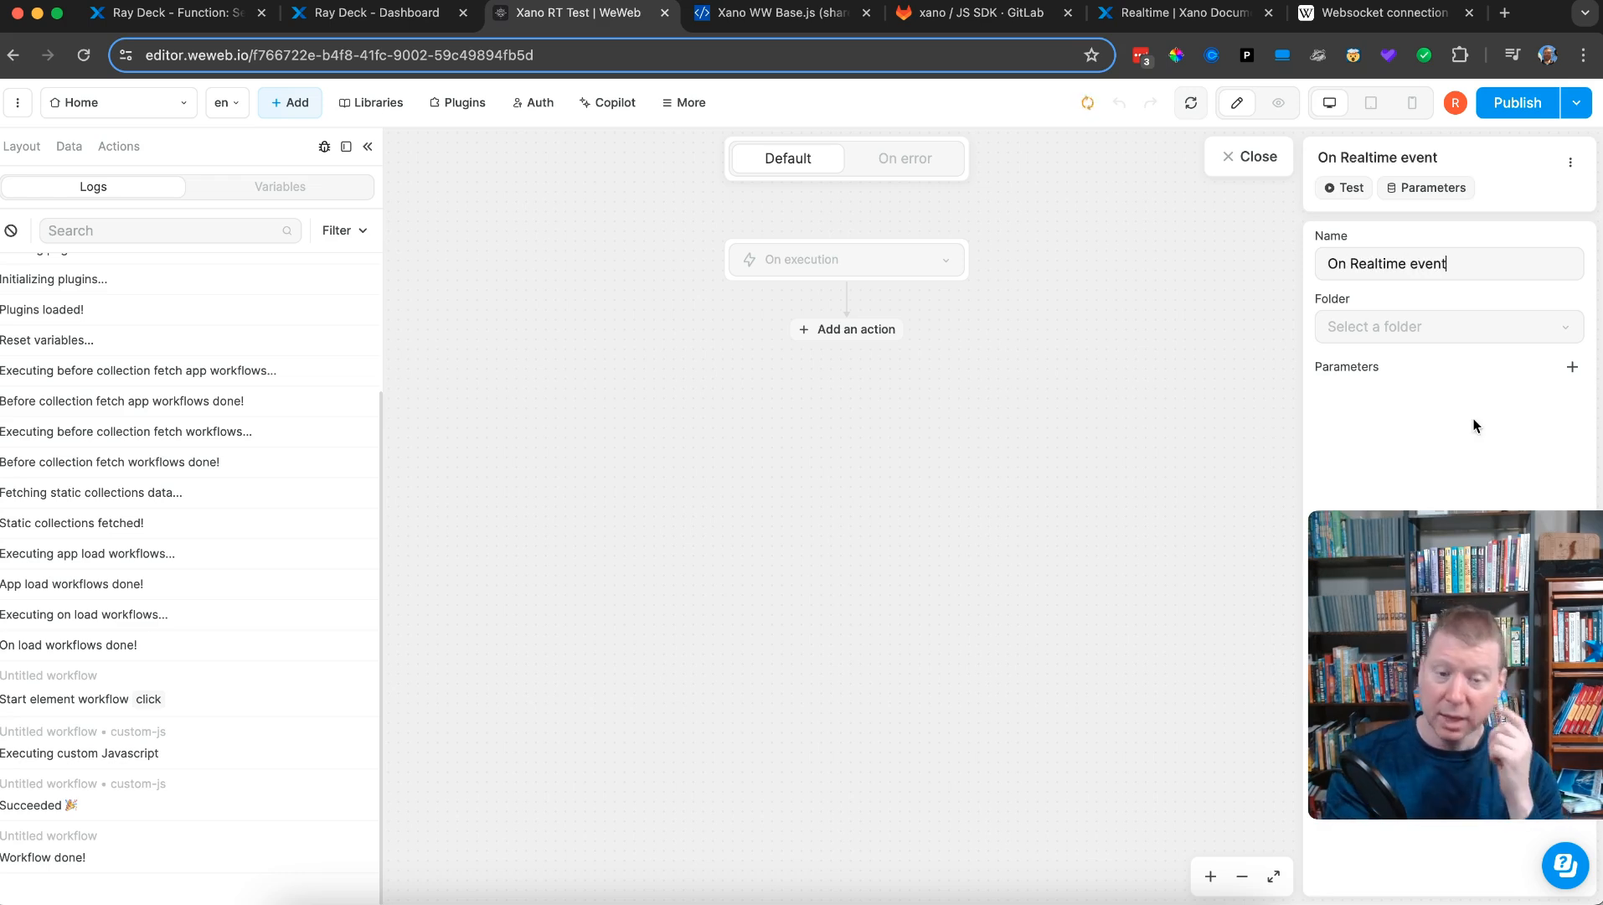
- Add a parameter to the On Realtime event workflow and enter action as its test value
left_click(1573, 367)
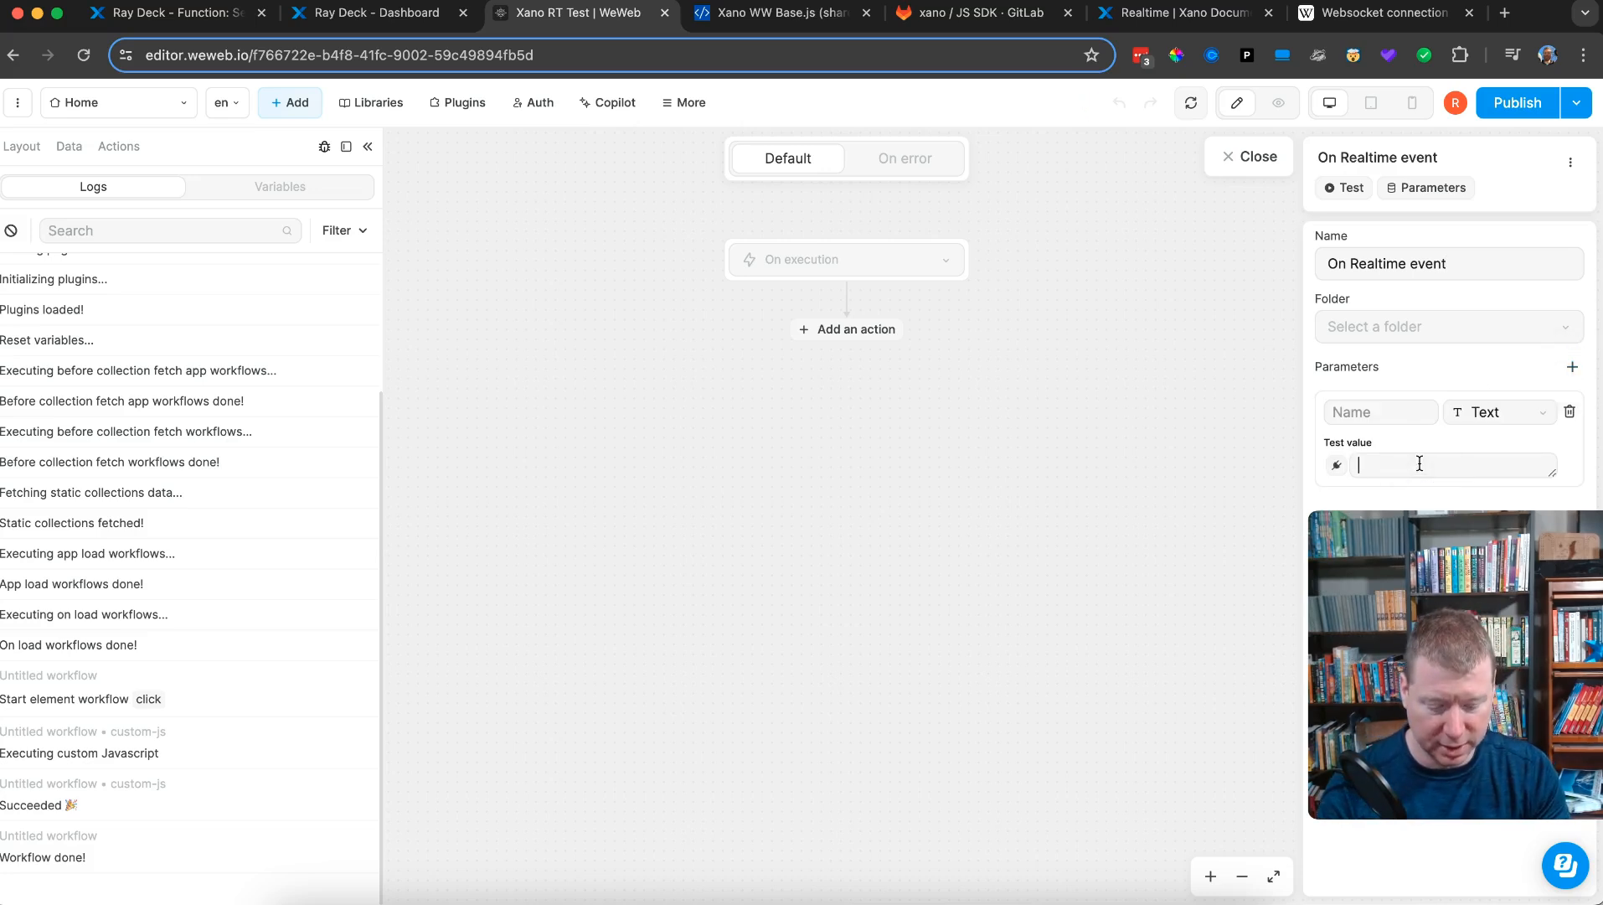
left_click(1420, 463)
type("ac")
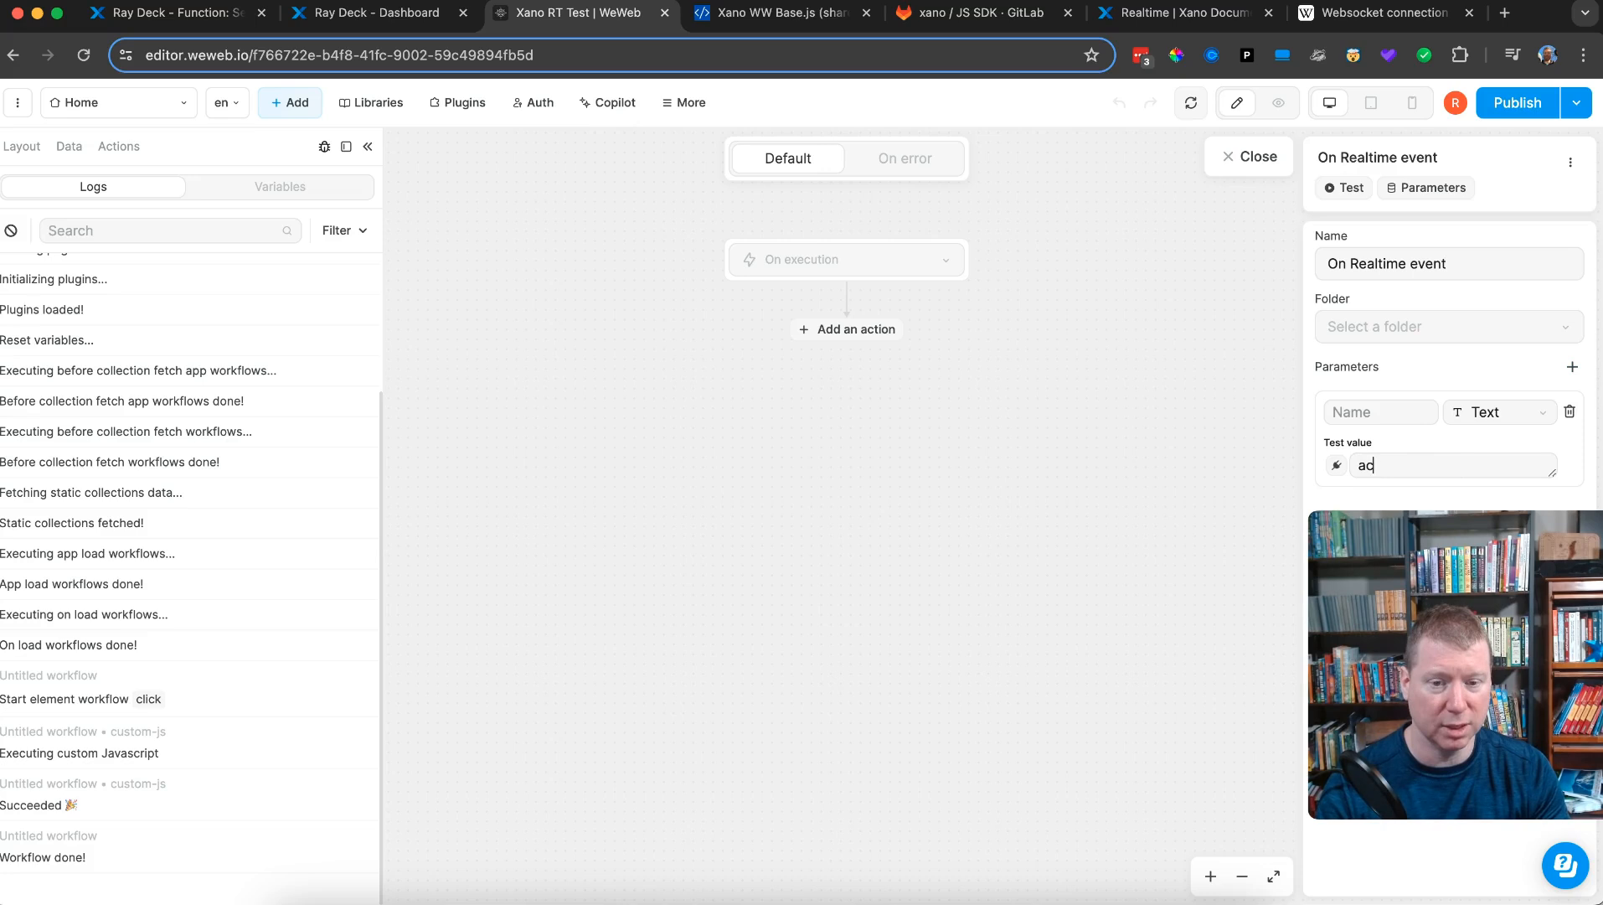
type("tion")
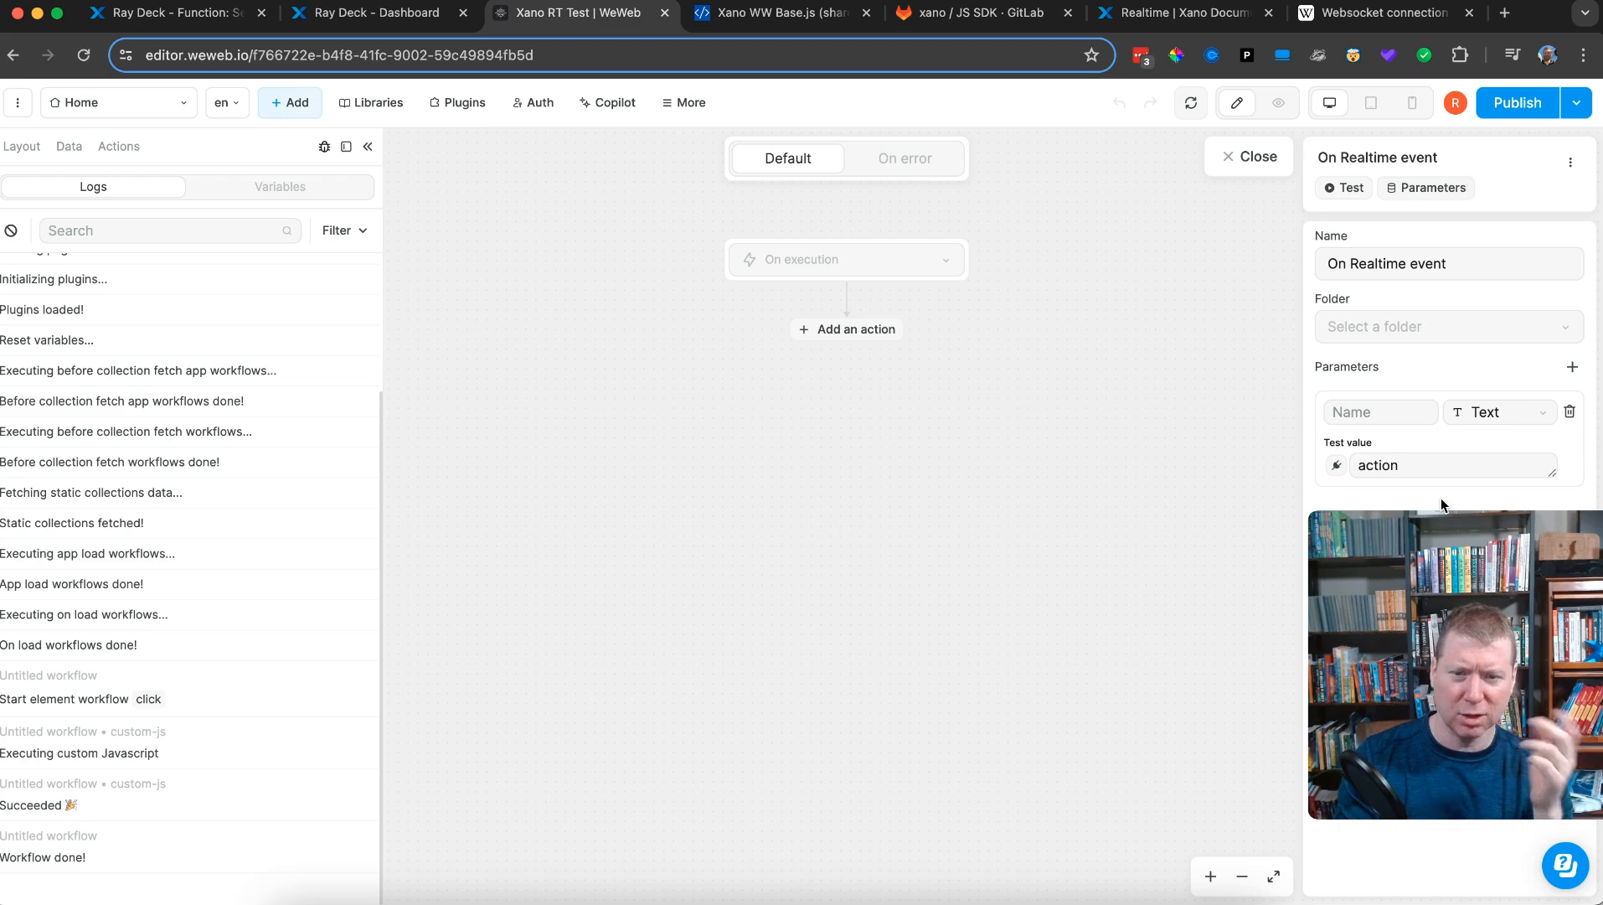
- Change the workflow parameter's type to Object
left_click(1496, 413)
left_click(1503, 632)
left_click_drag(1503, 632, 1370, 719)
left_click(1479, 544)
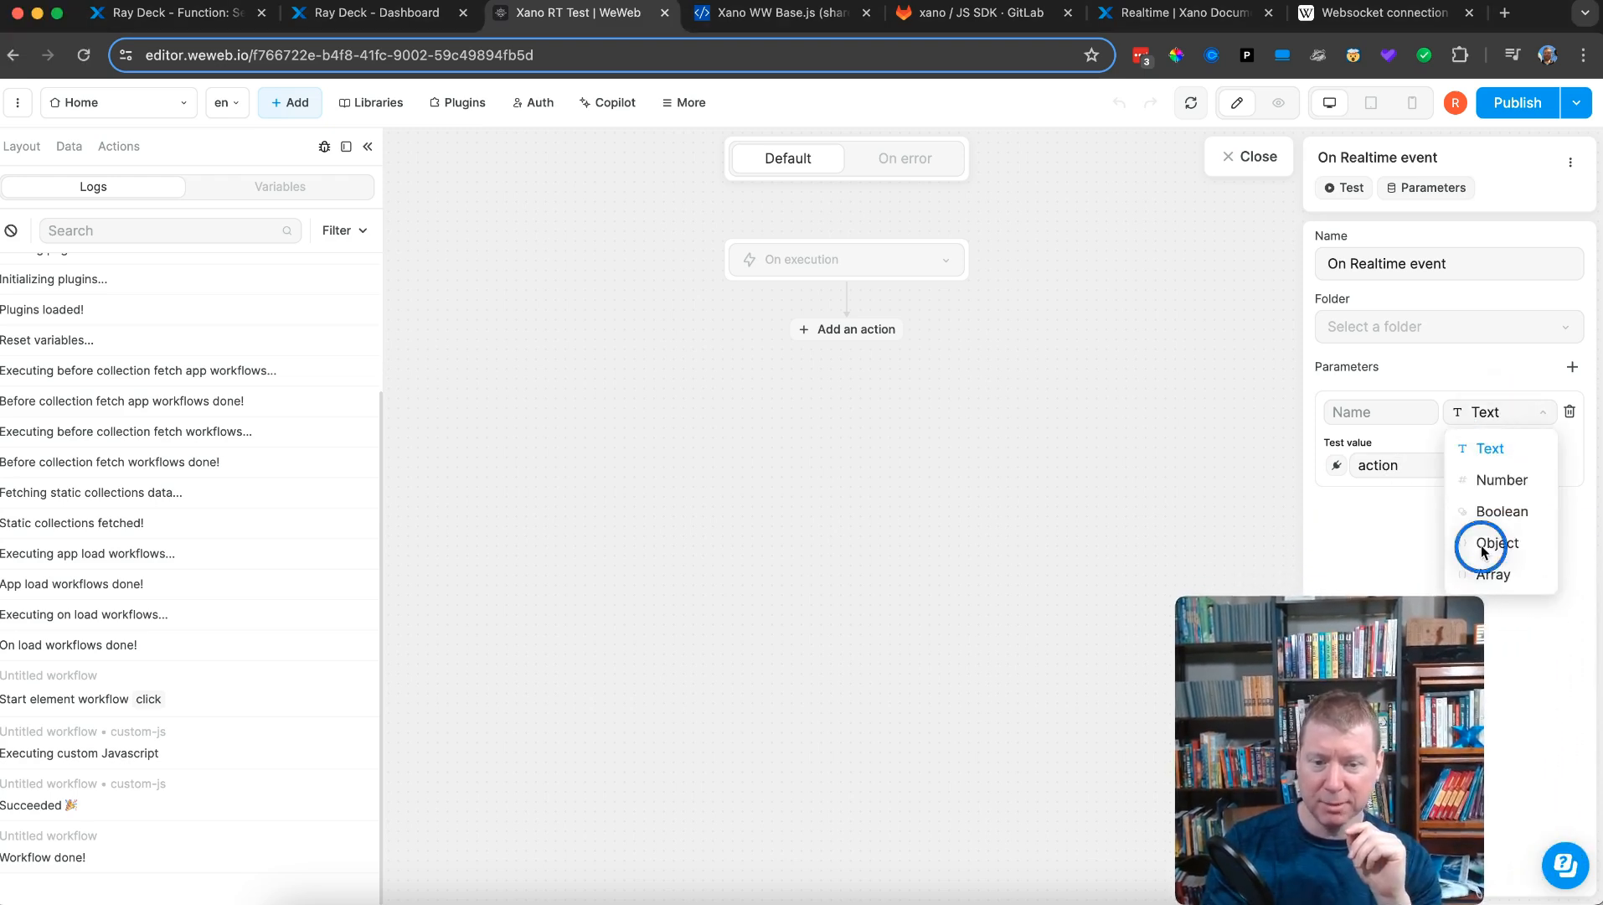
left_click(1482, 544)
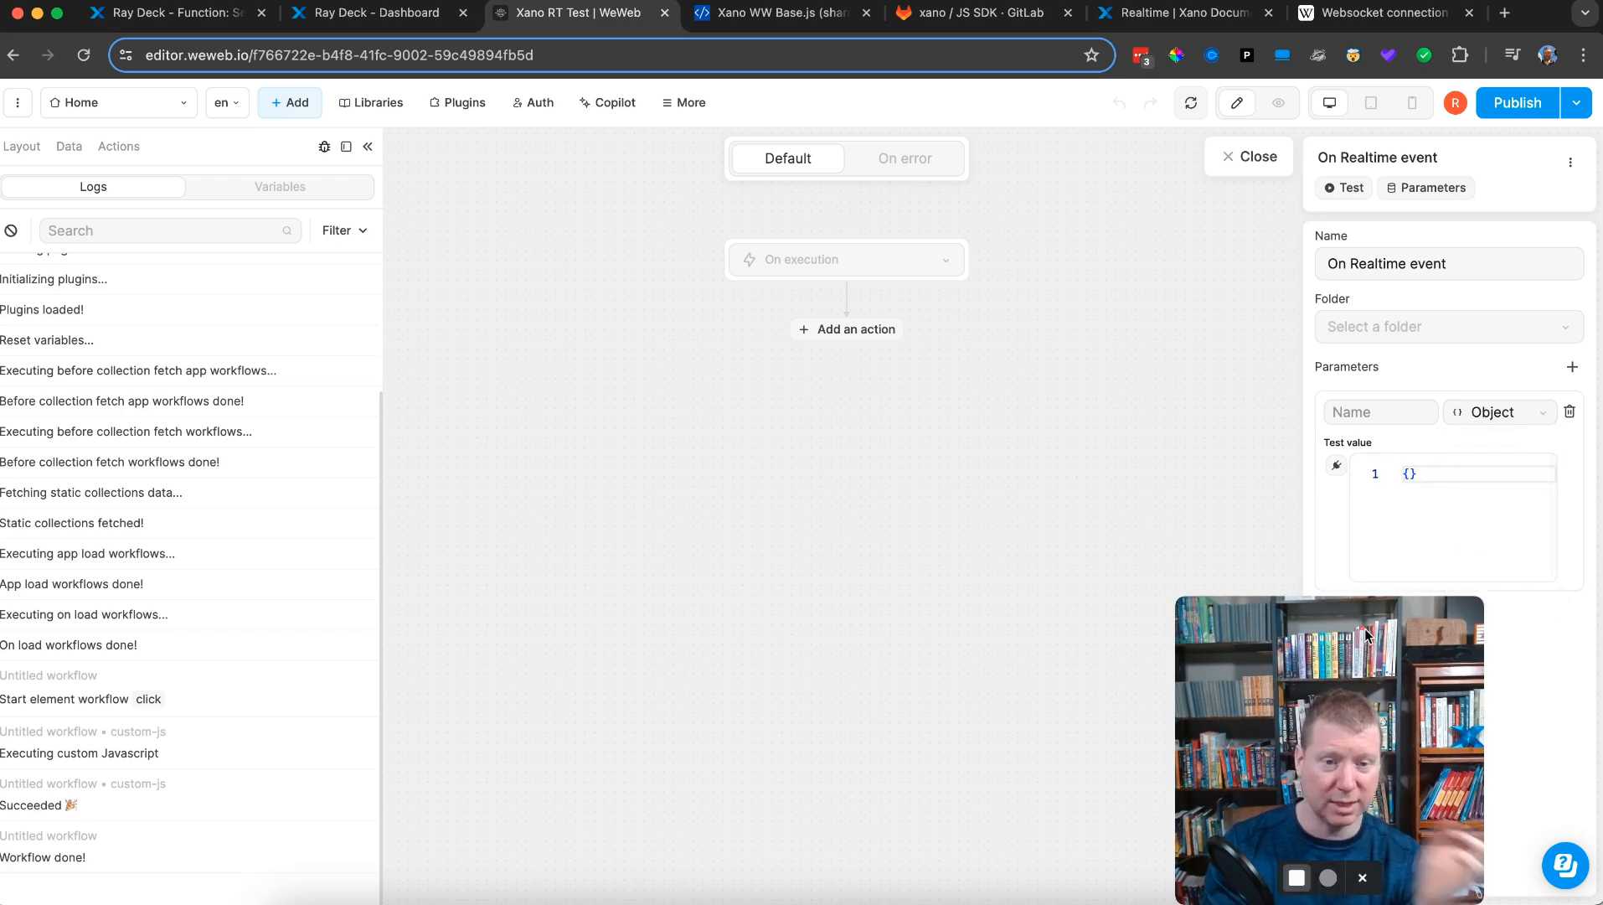
left_click_drag(1332, 680, 1091, 639)
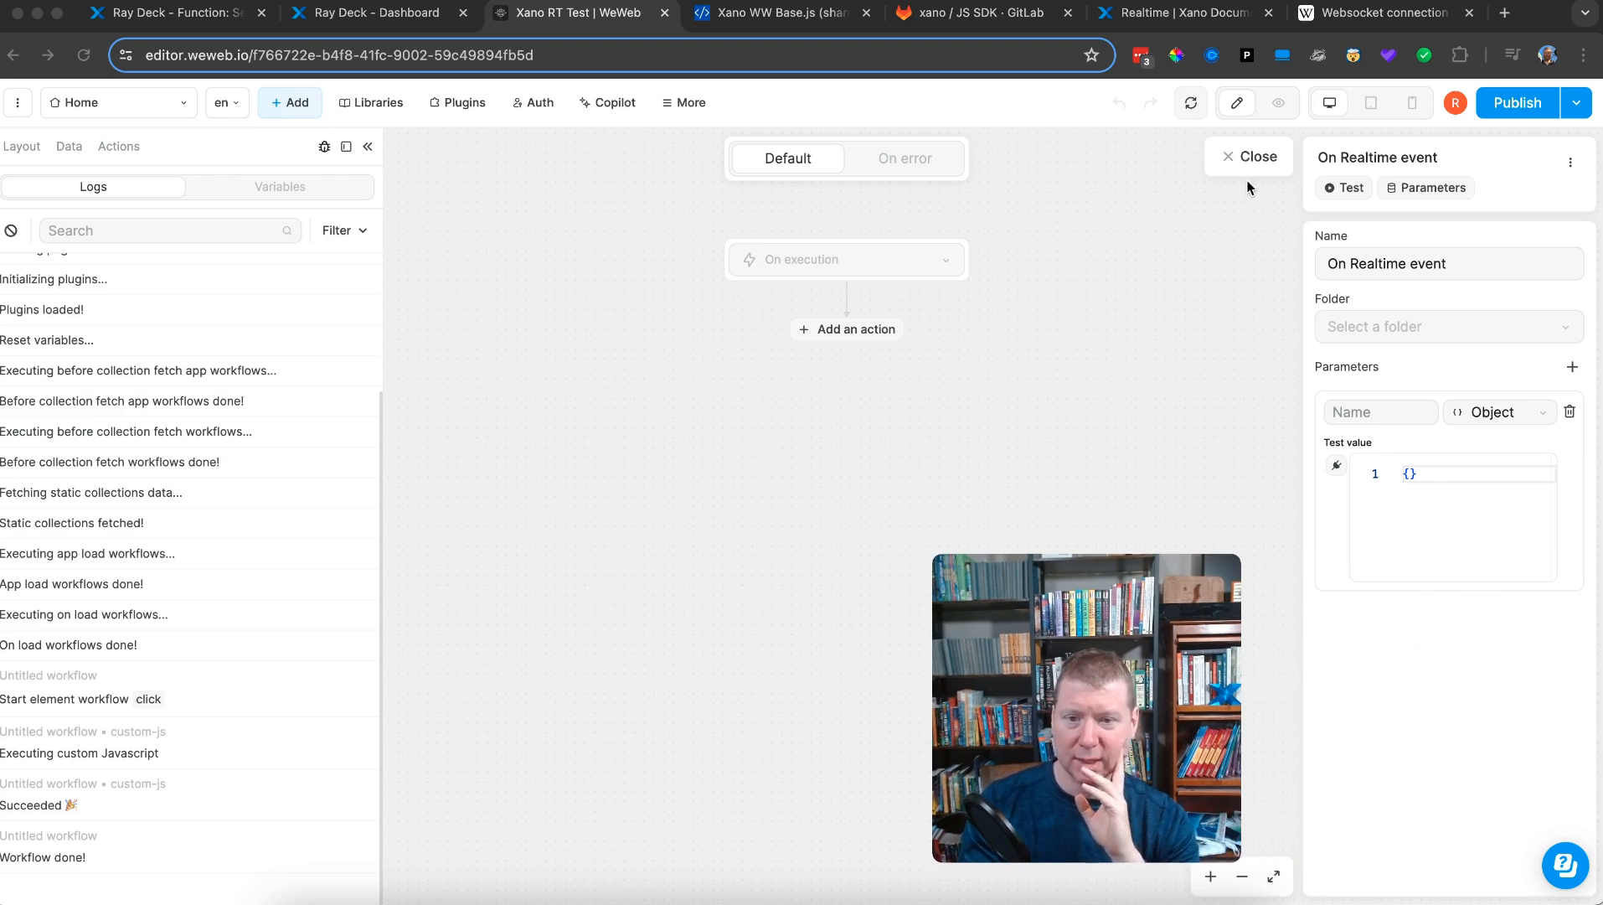
- Add a Log action to the workflow with the message "Got a realtime message"
left_click(819, 332)
left_click(819, 333)
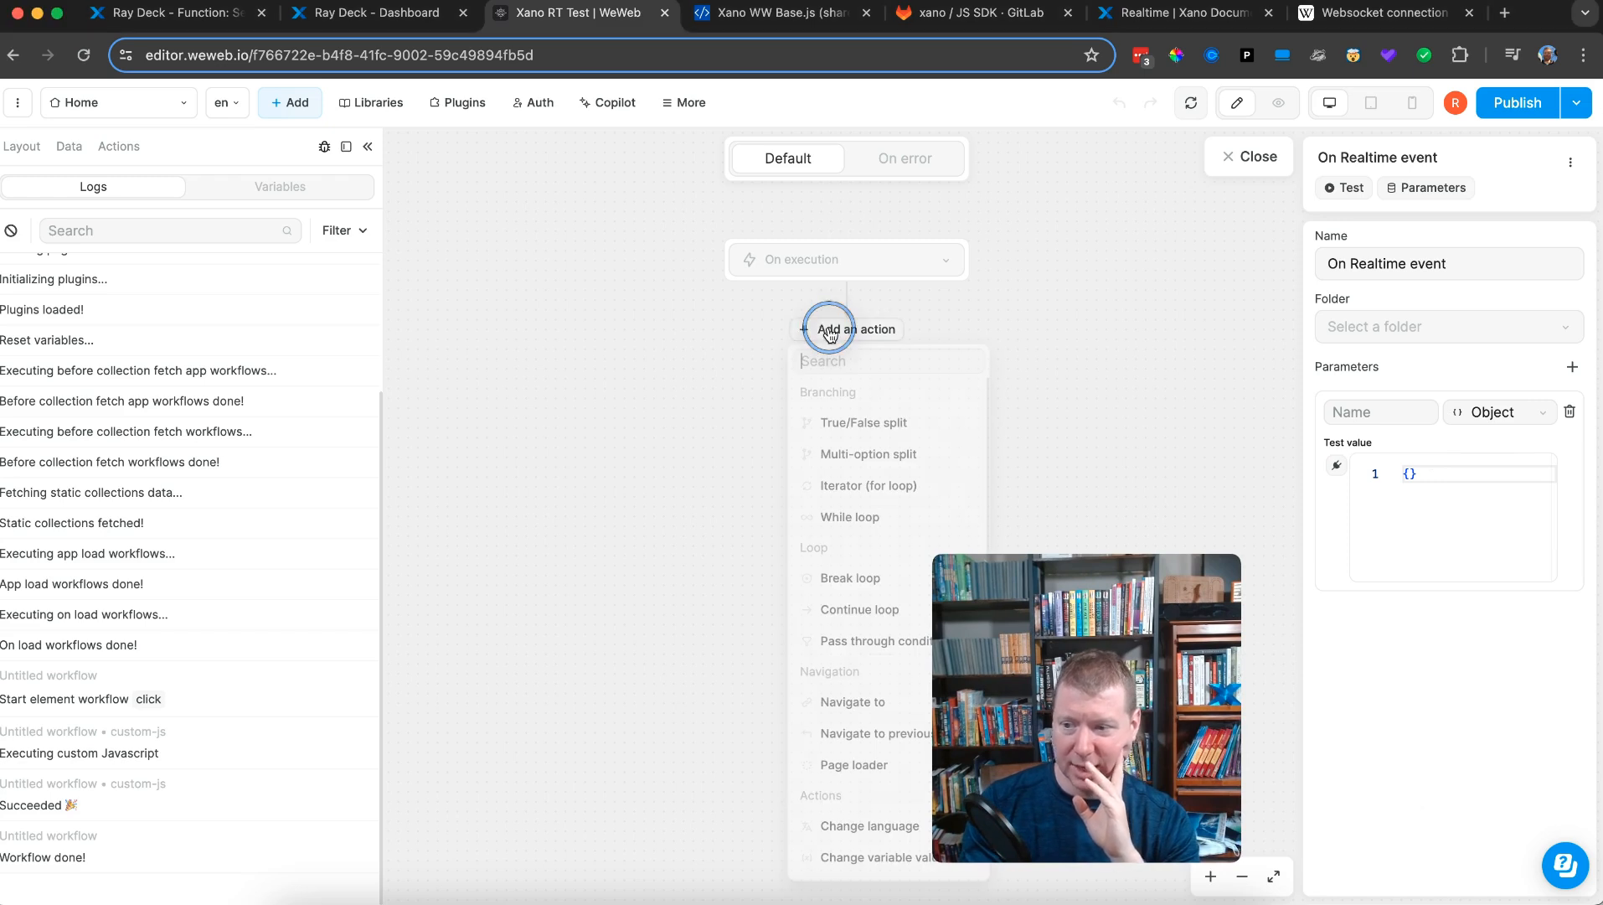
scroll(867, 626, "down", 10)
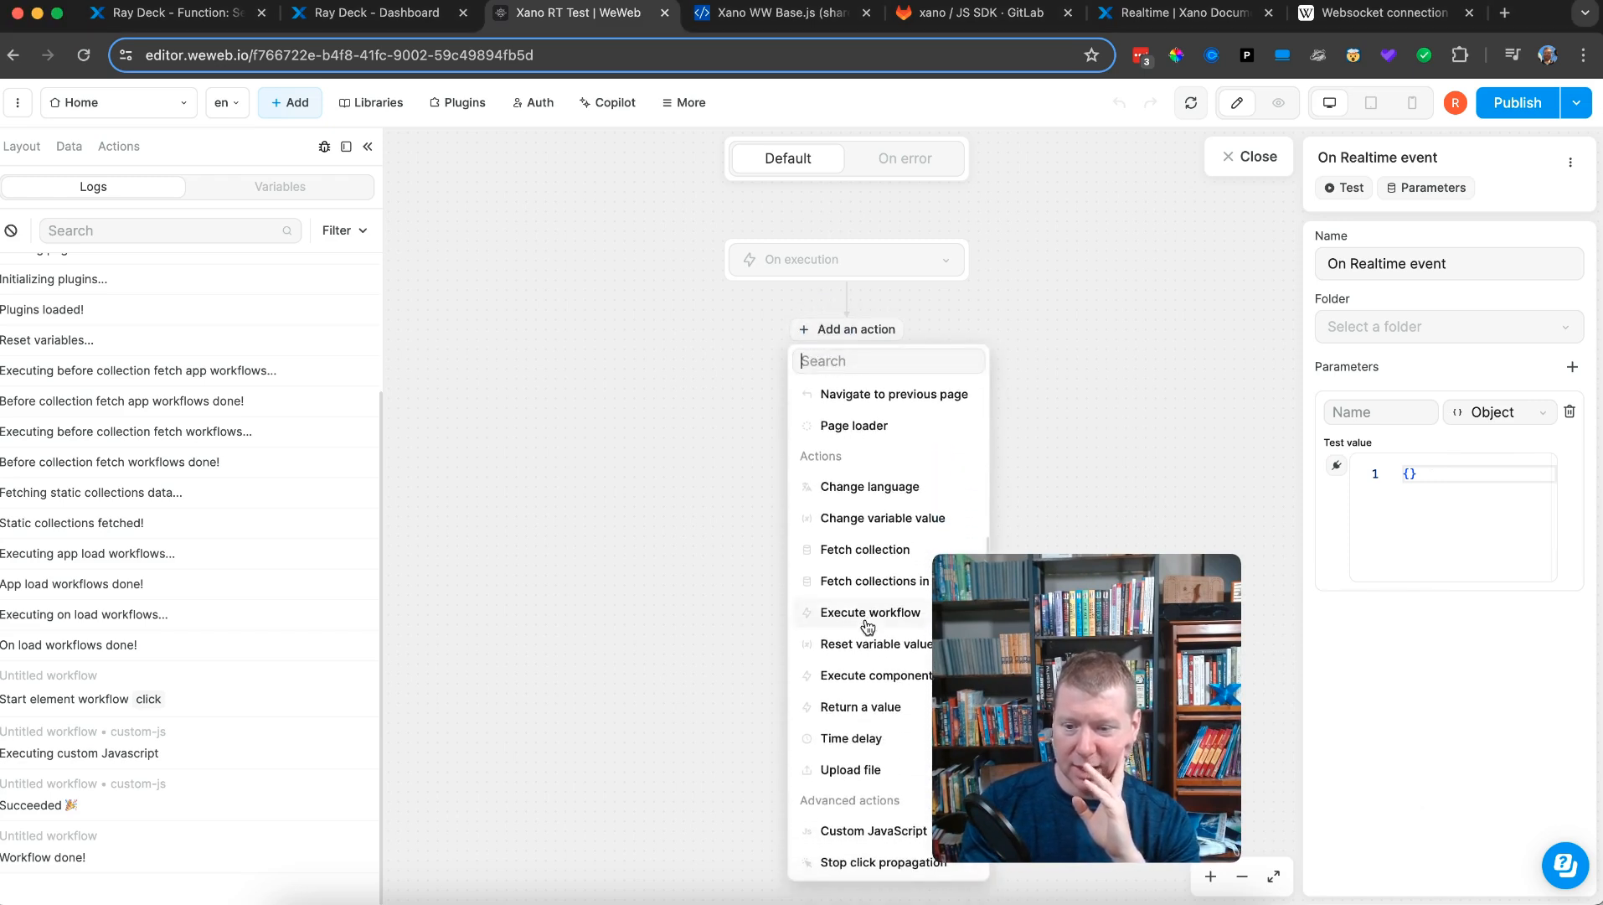
scroll(867, 626, "down", 3)
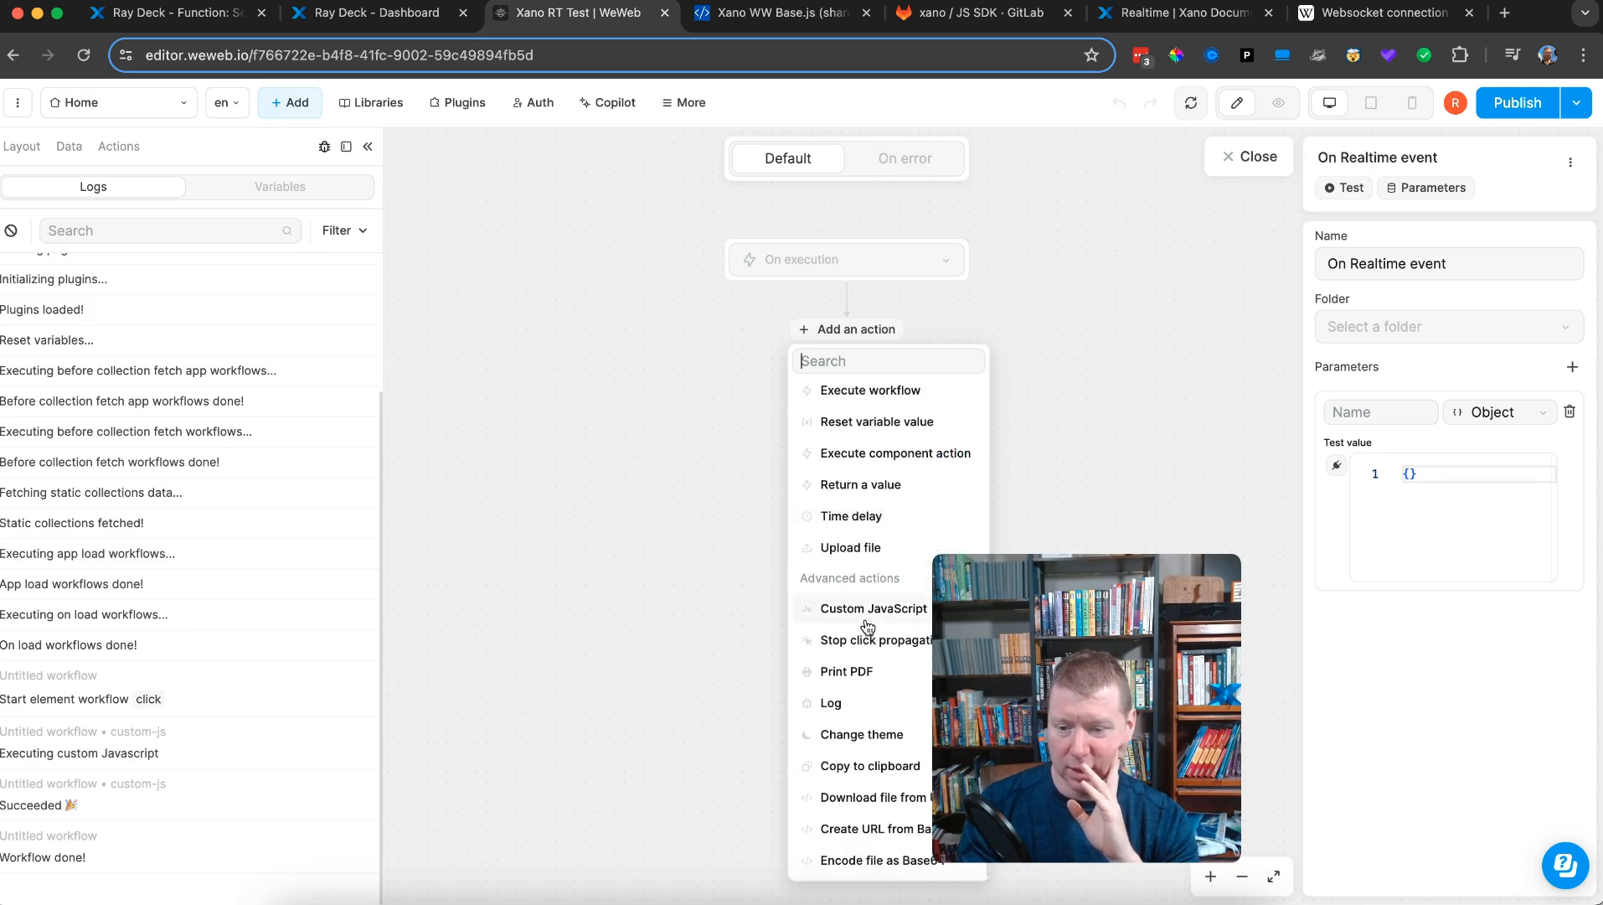
scroll(852, 469, "up", 7)
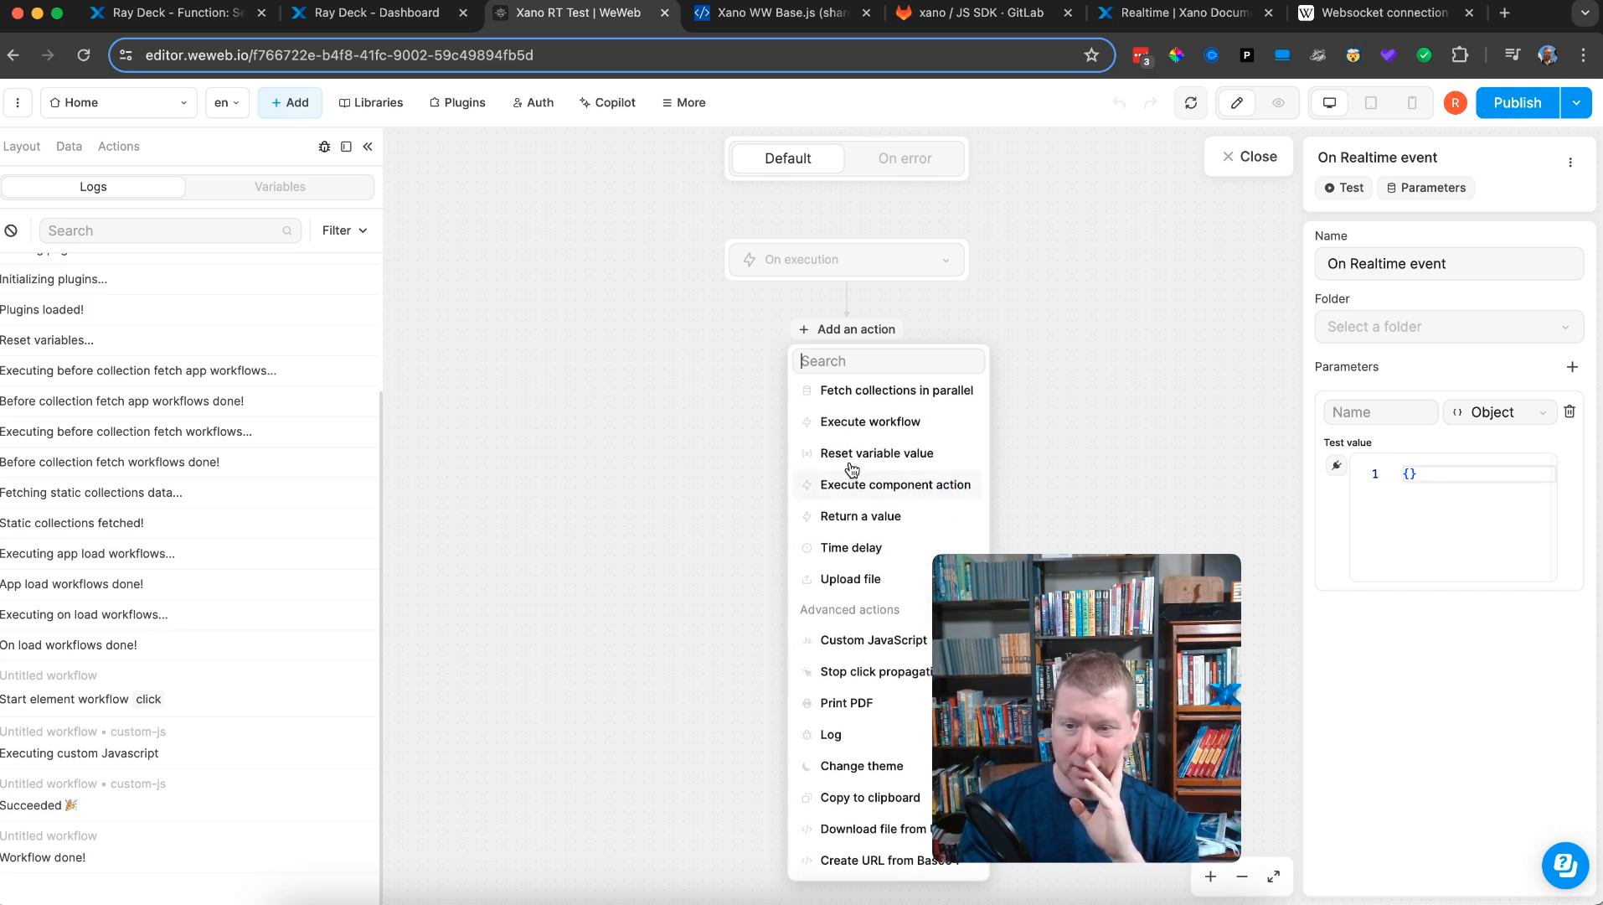
scroll(852, 470, "up", 11)
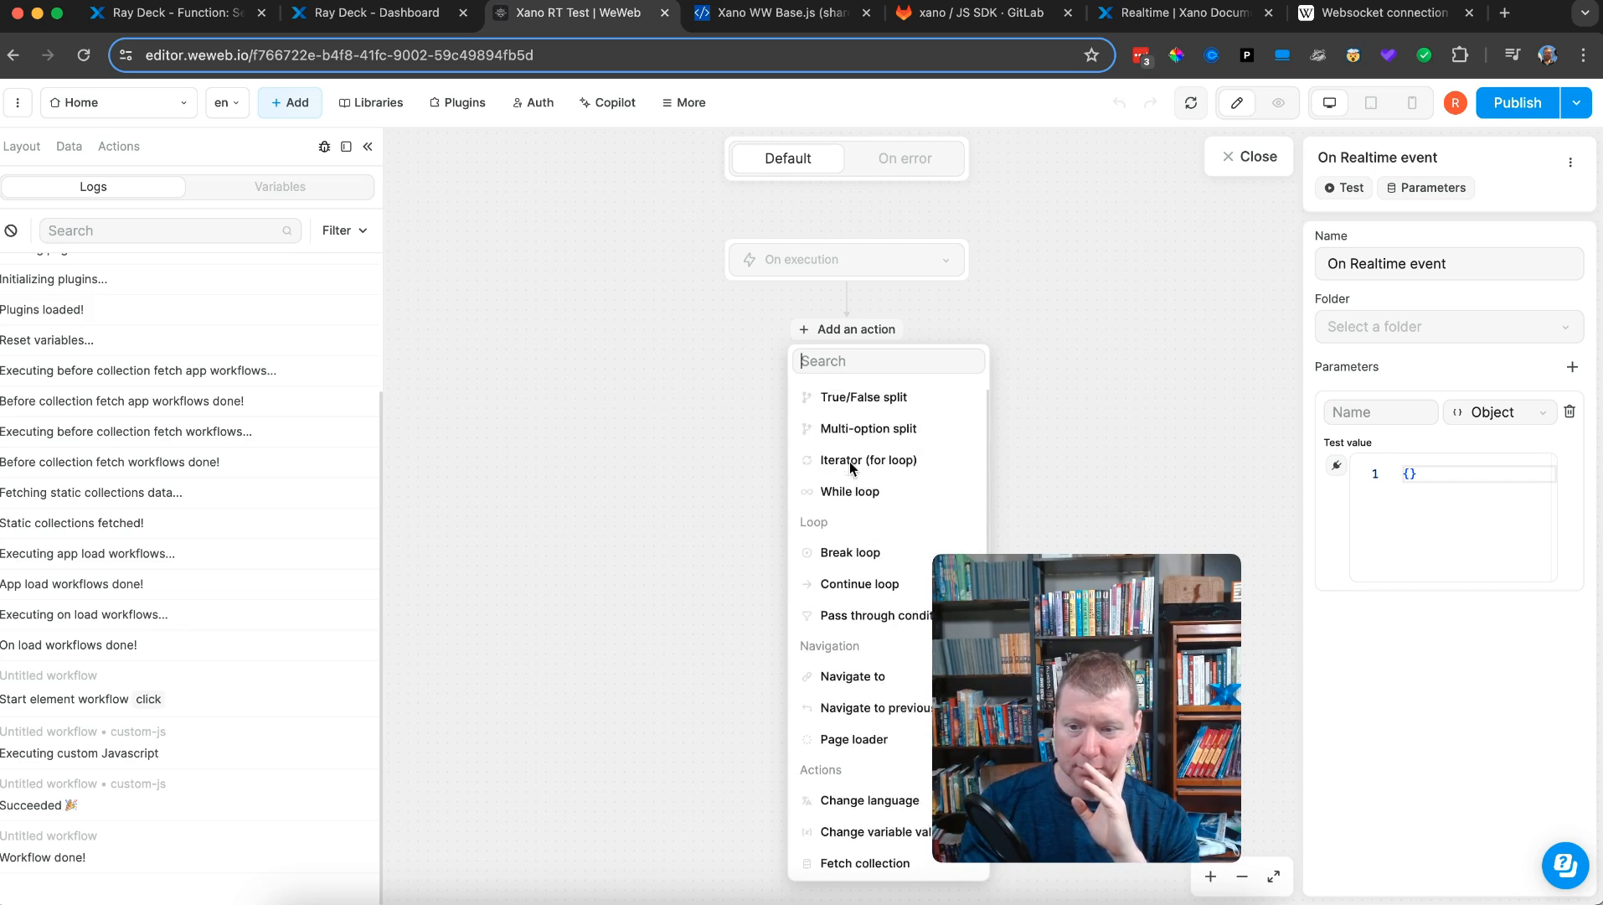
scroll(852, 467, "down", 5)
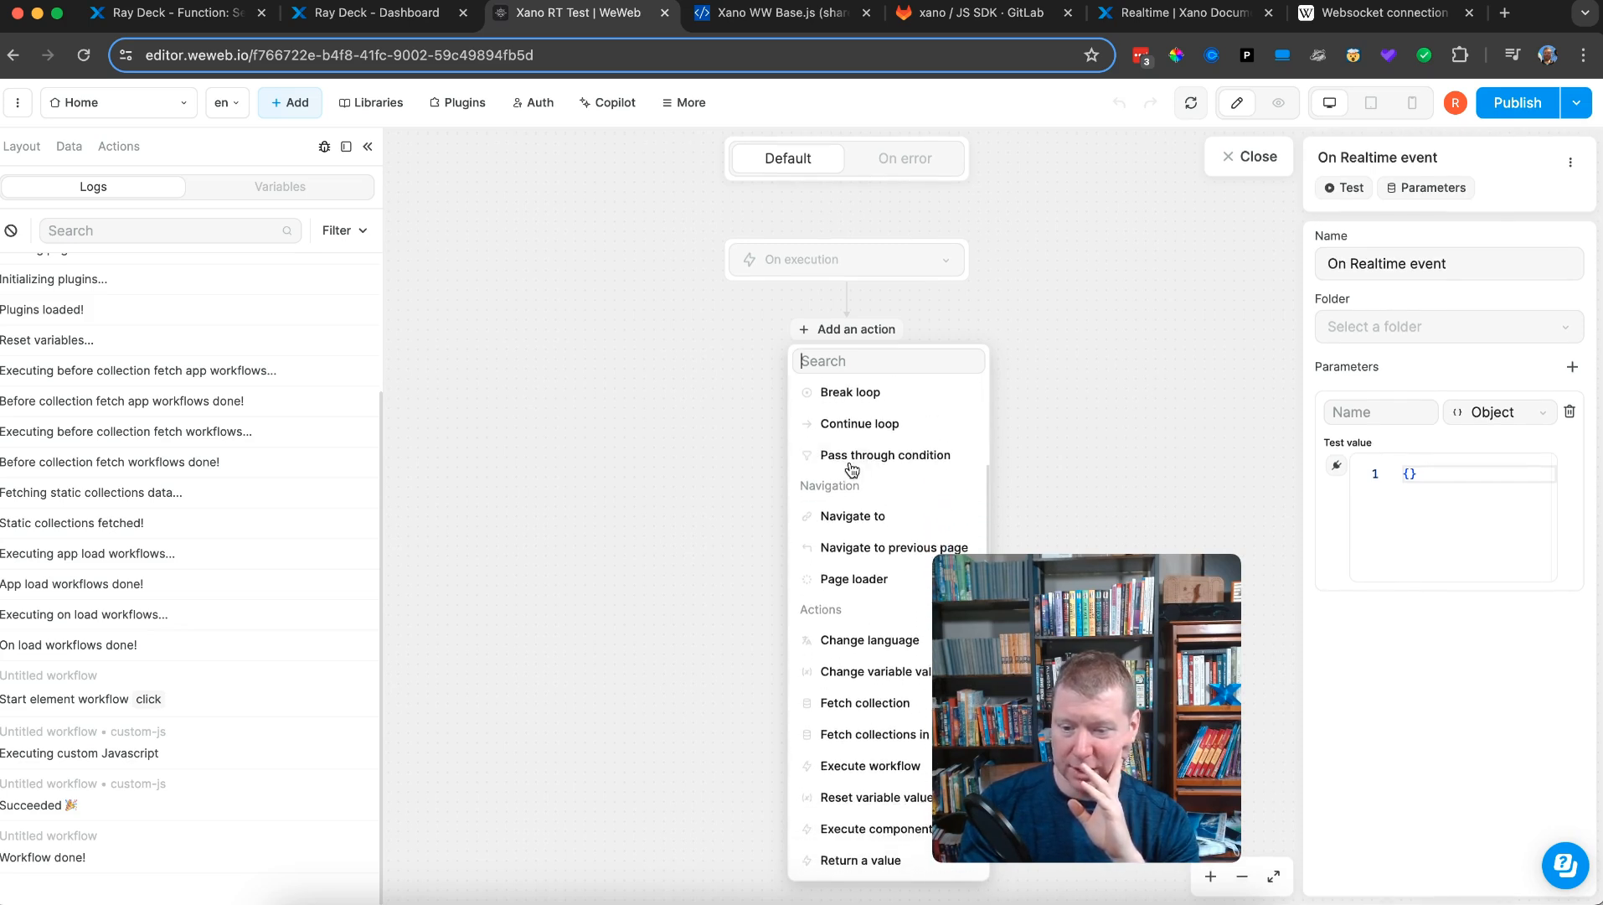
type("log")
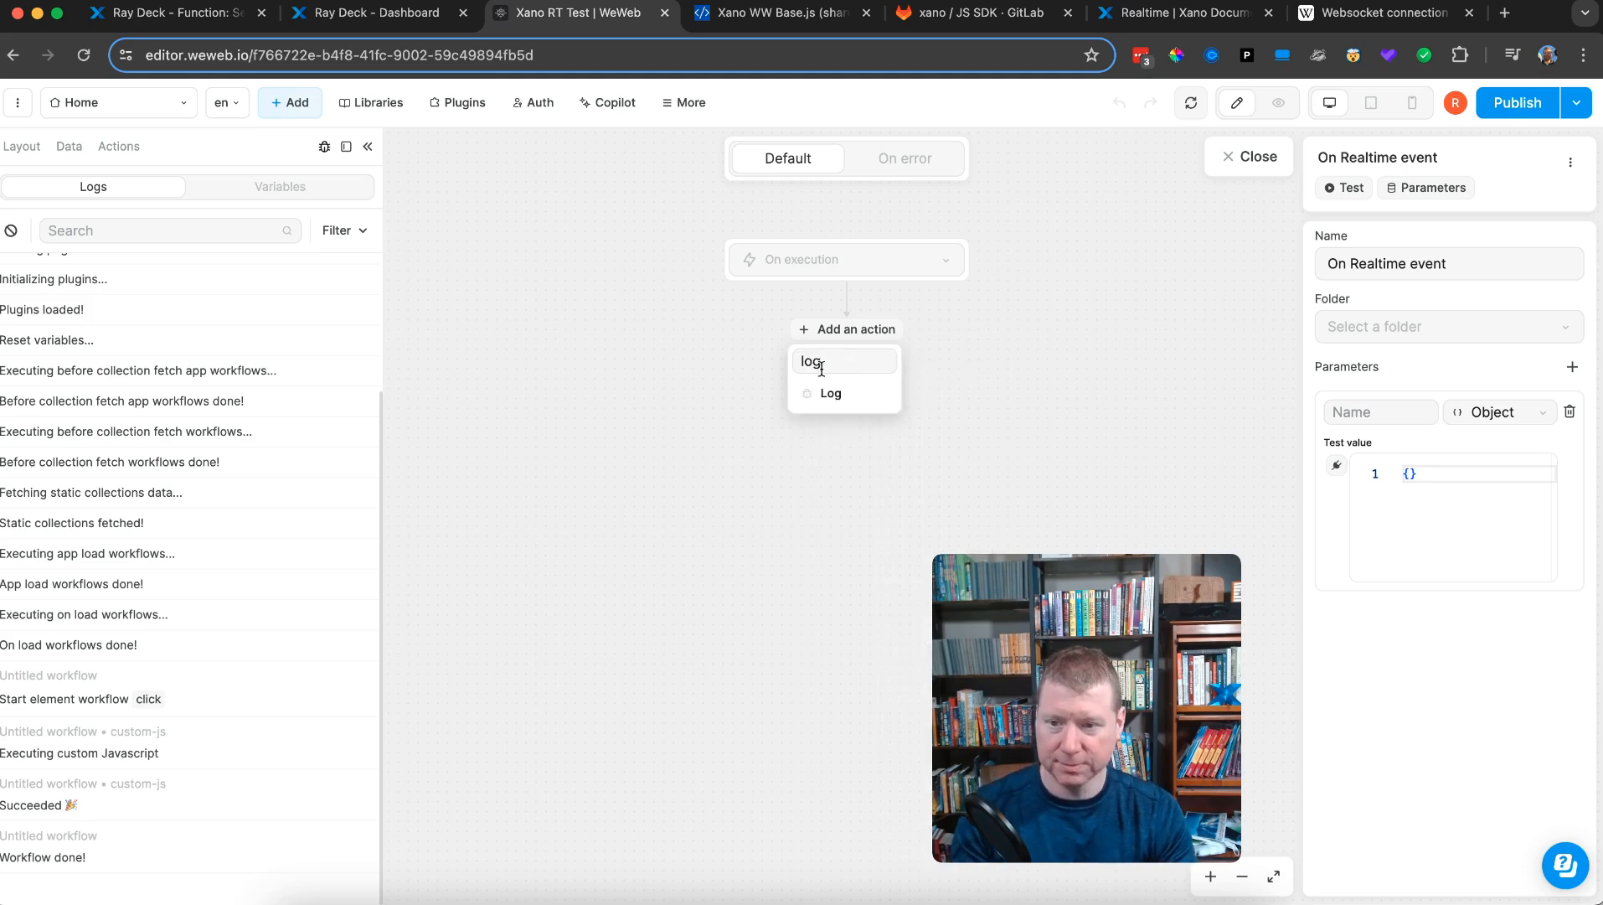
left_click(833, 391)
left_click(1430, 466)
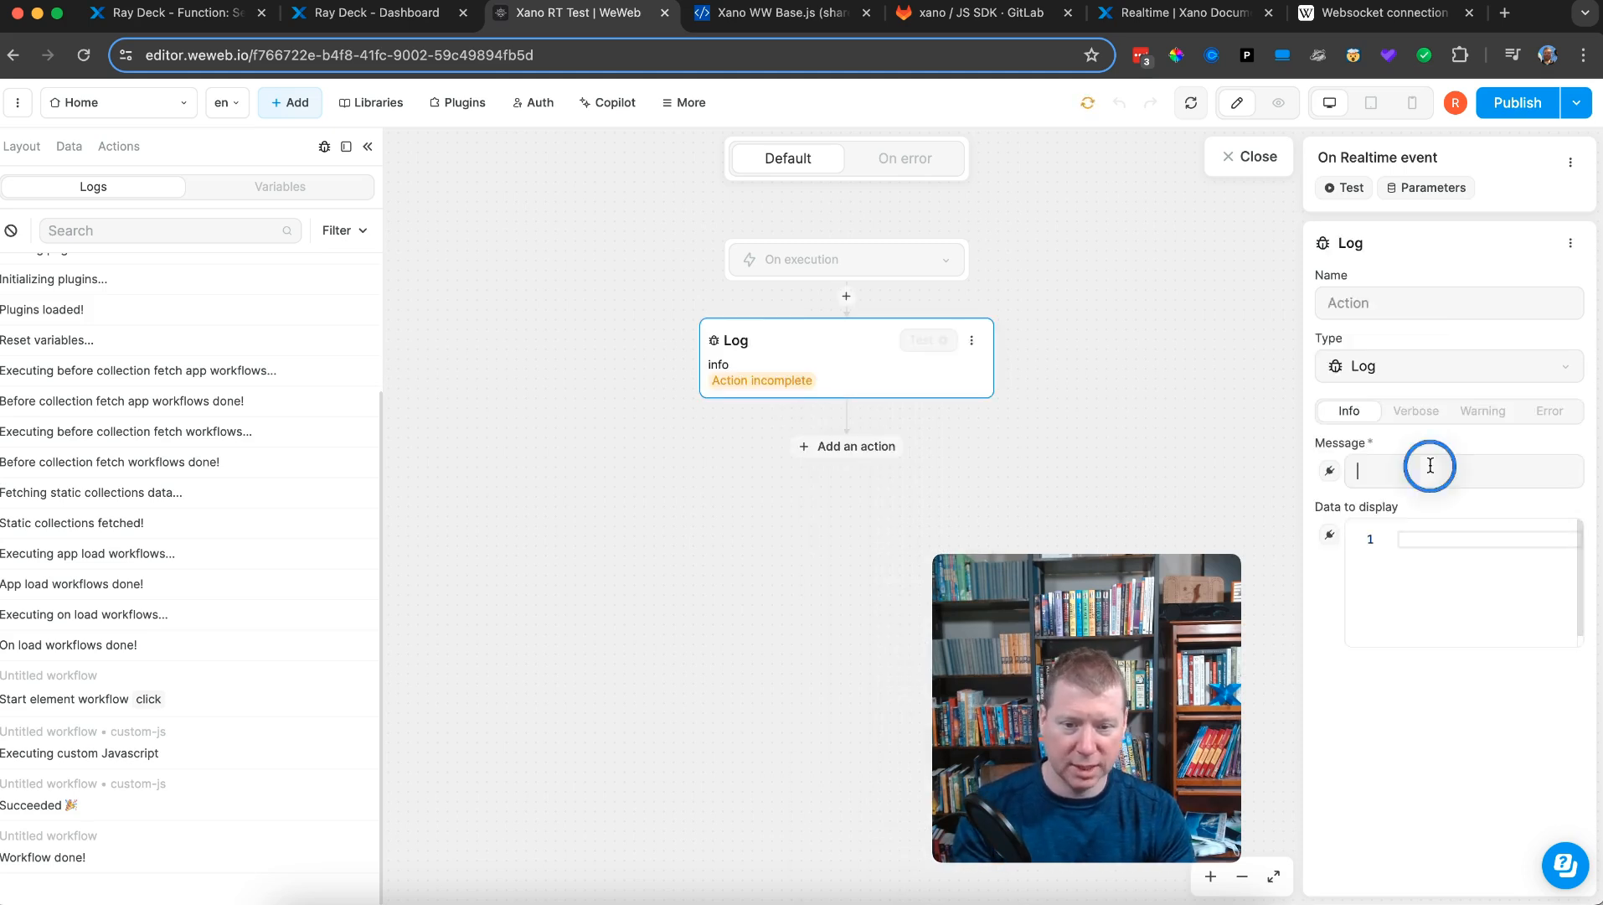
type("Got a realtime message")
- Bind the Log action's data to display to the workflow's unnamed object parameter
left_click(1329, 534)
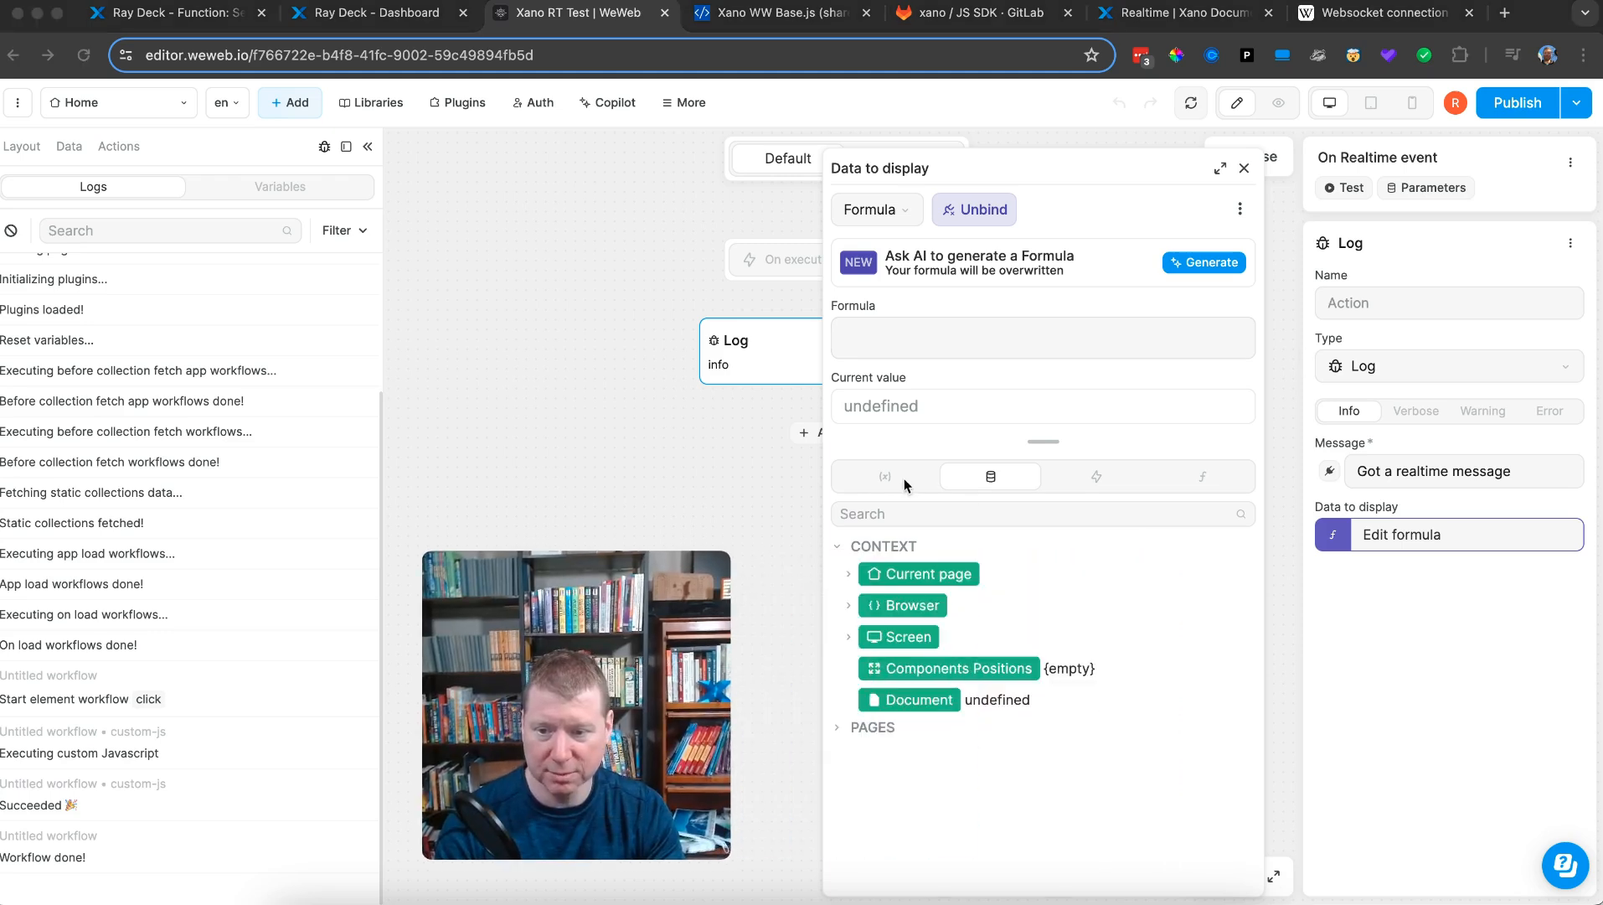
left_click(1064, 466)
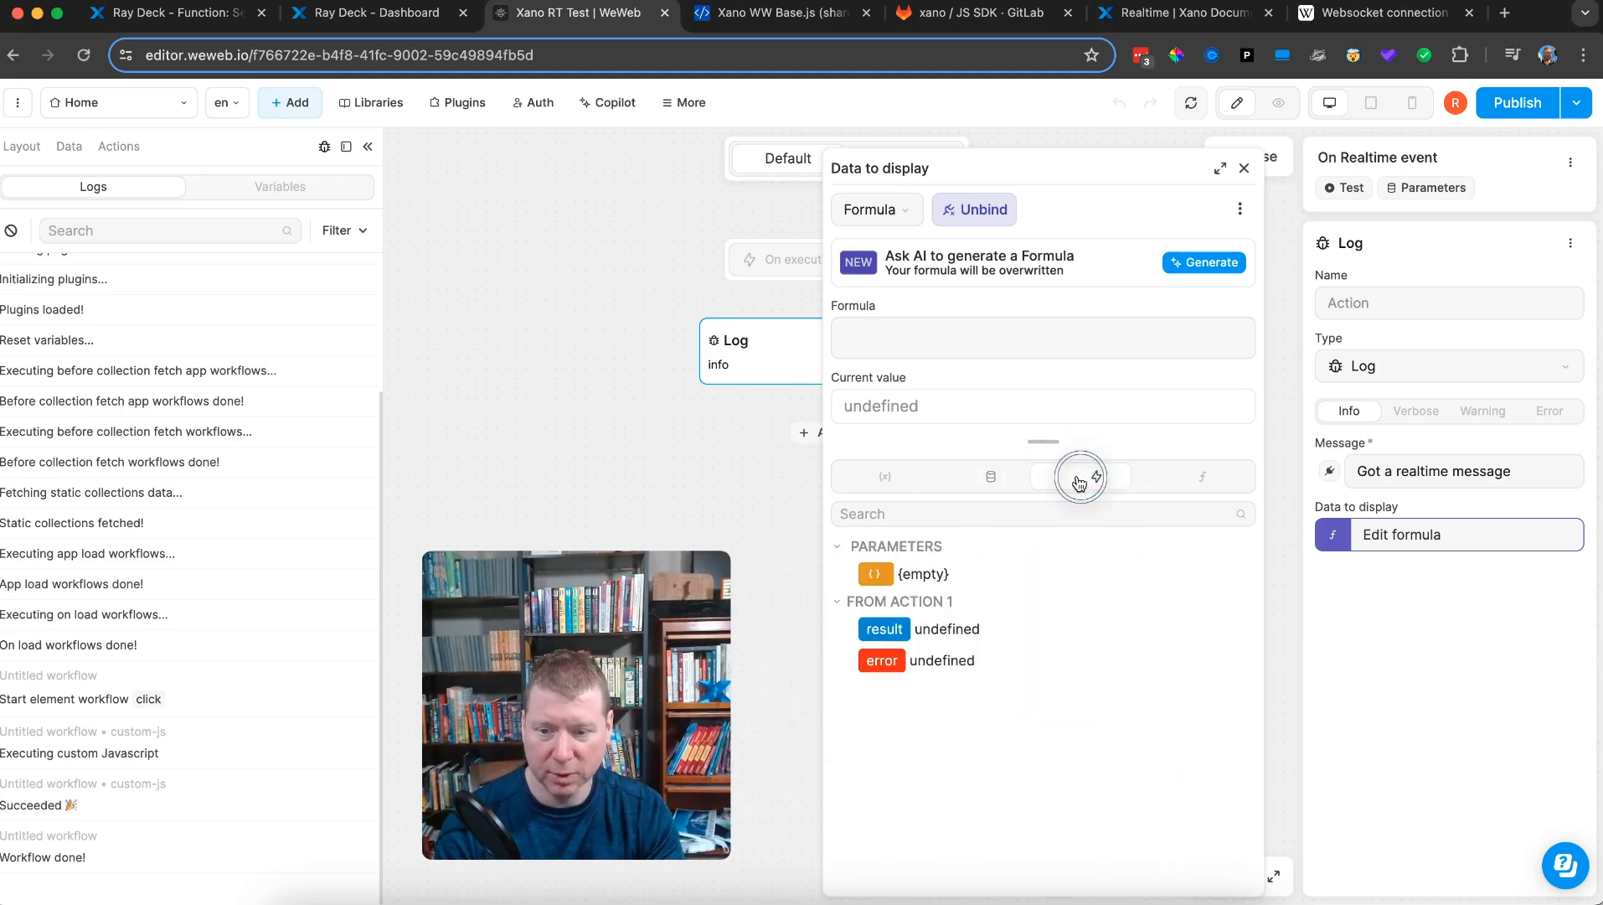
left_click(872, 574)
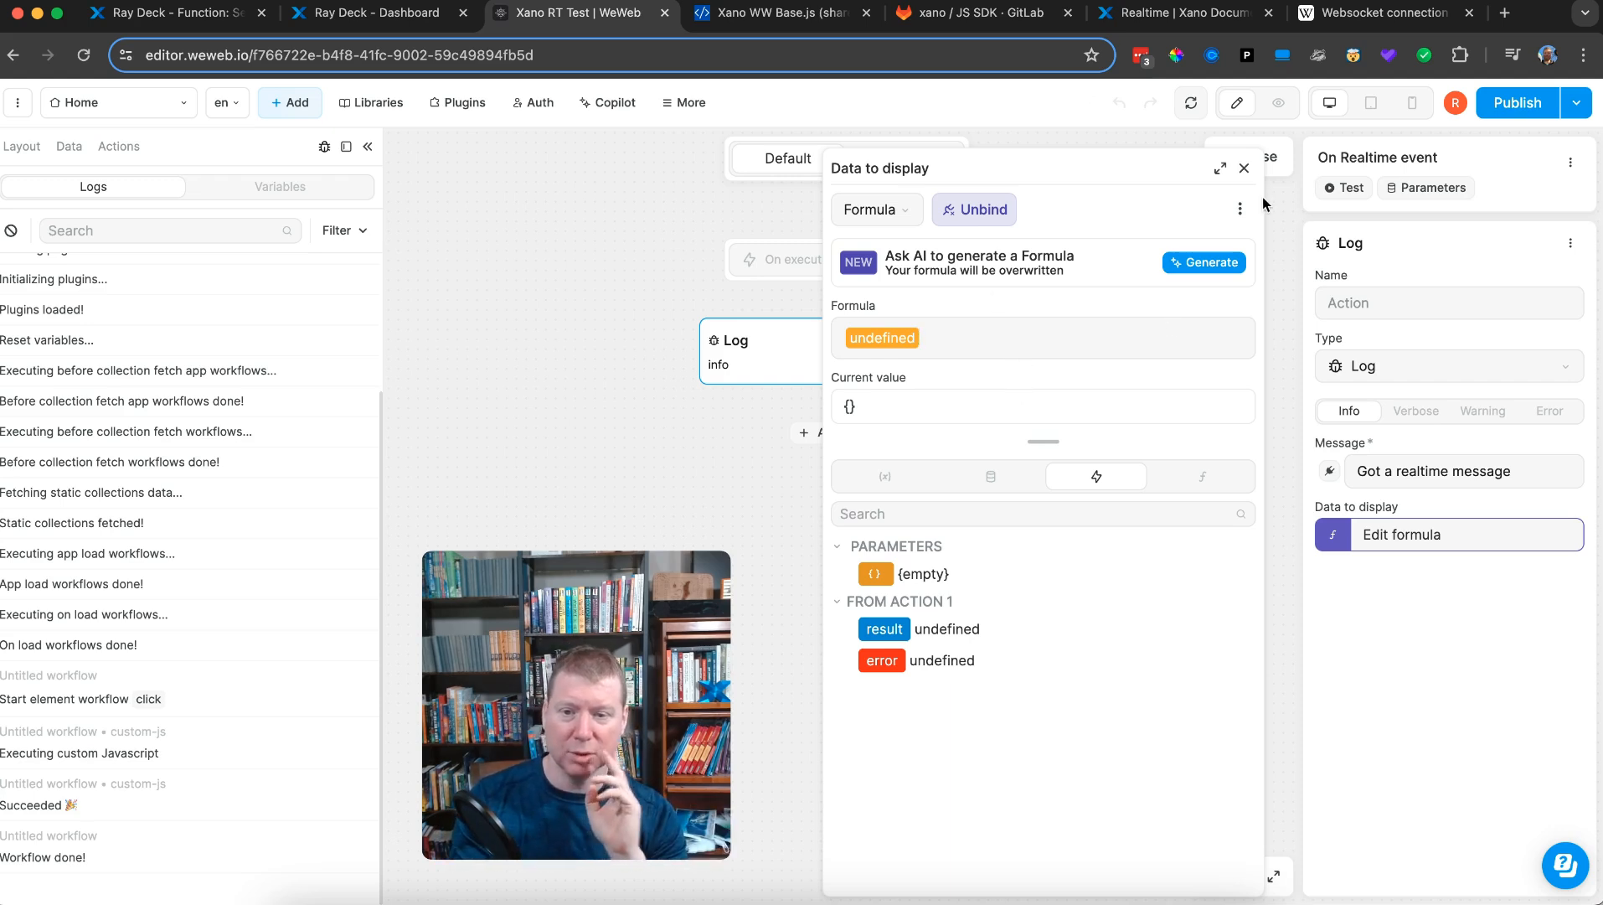
left_click(1246, 171)
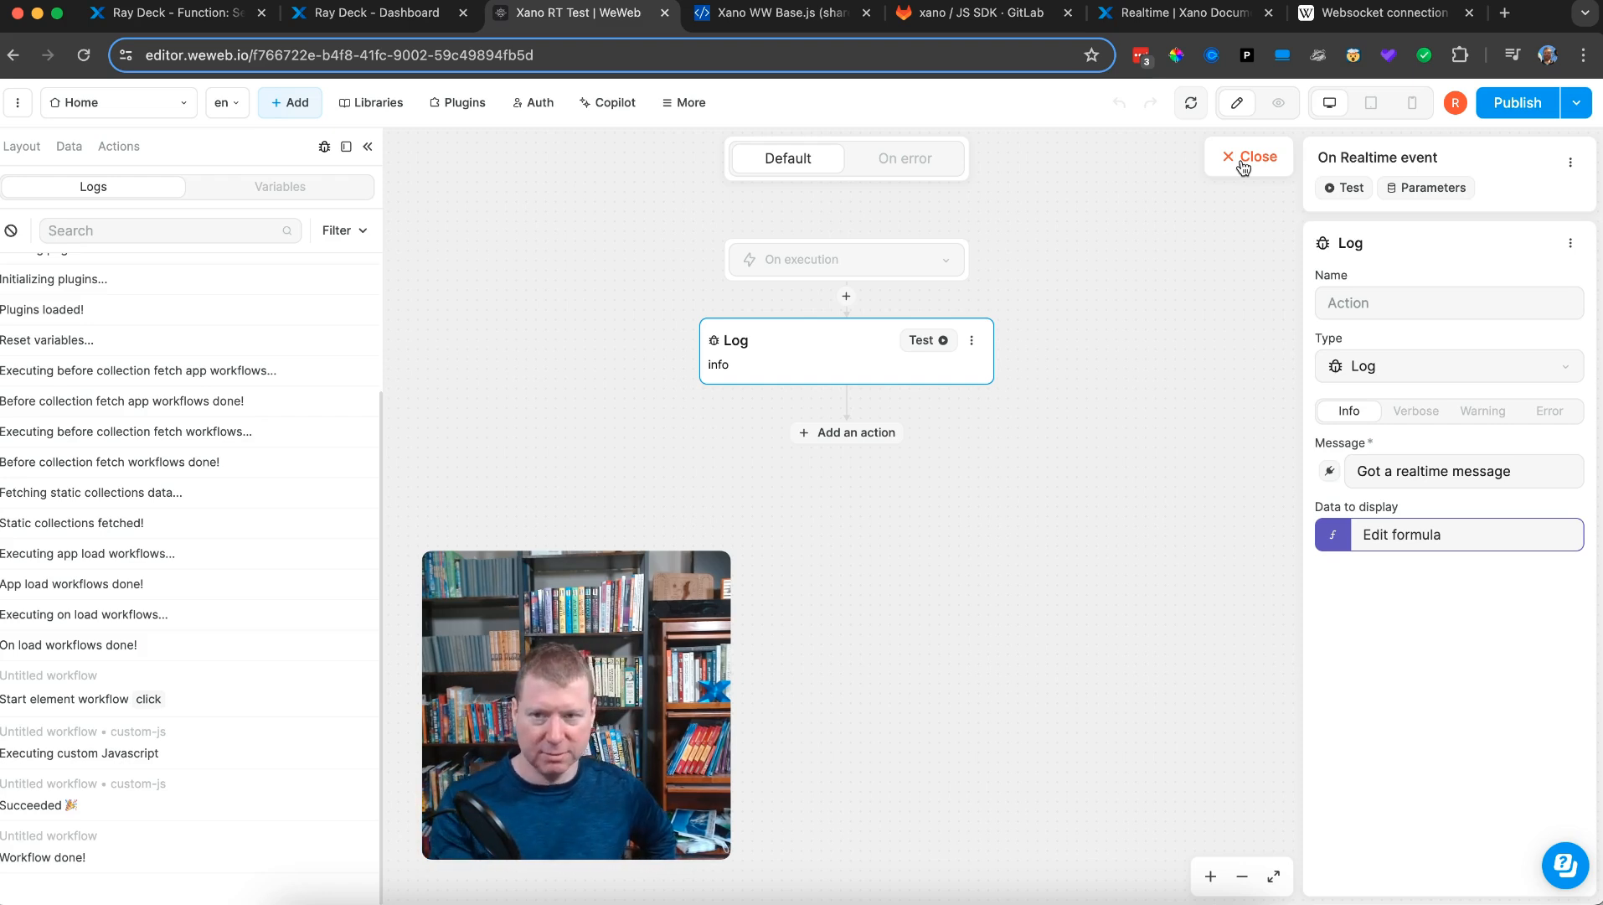
- Turn on dev information in the development settings, copy the On Realtime event workflow's UID and close the workflow
left_click(669, 109)
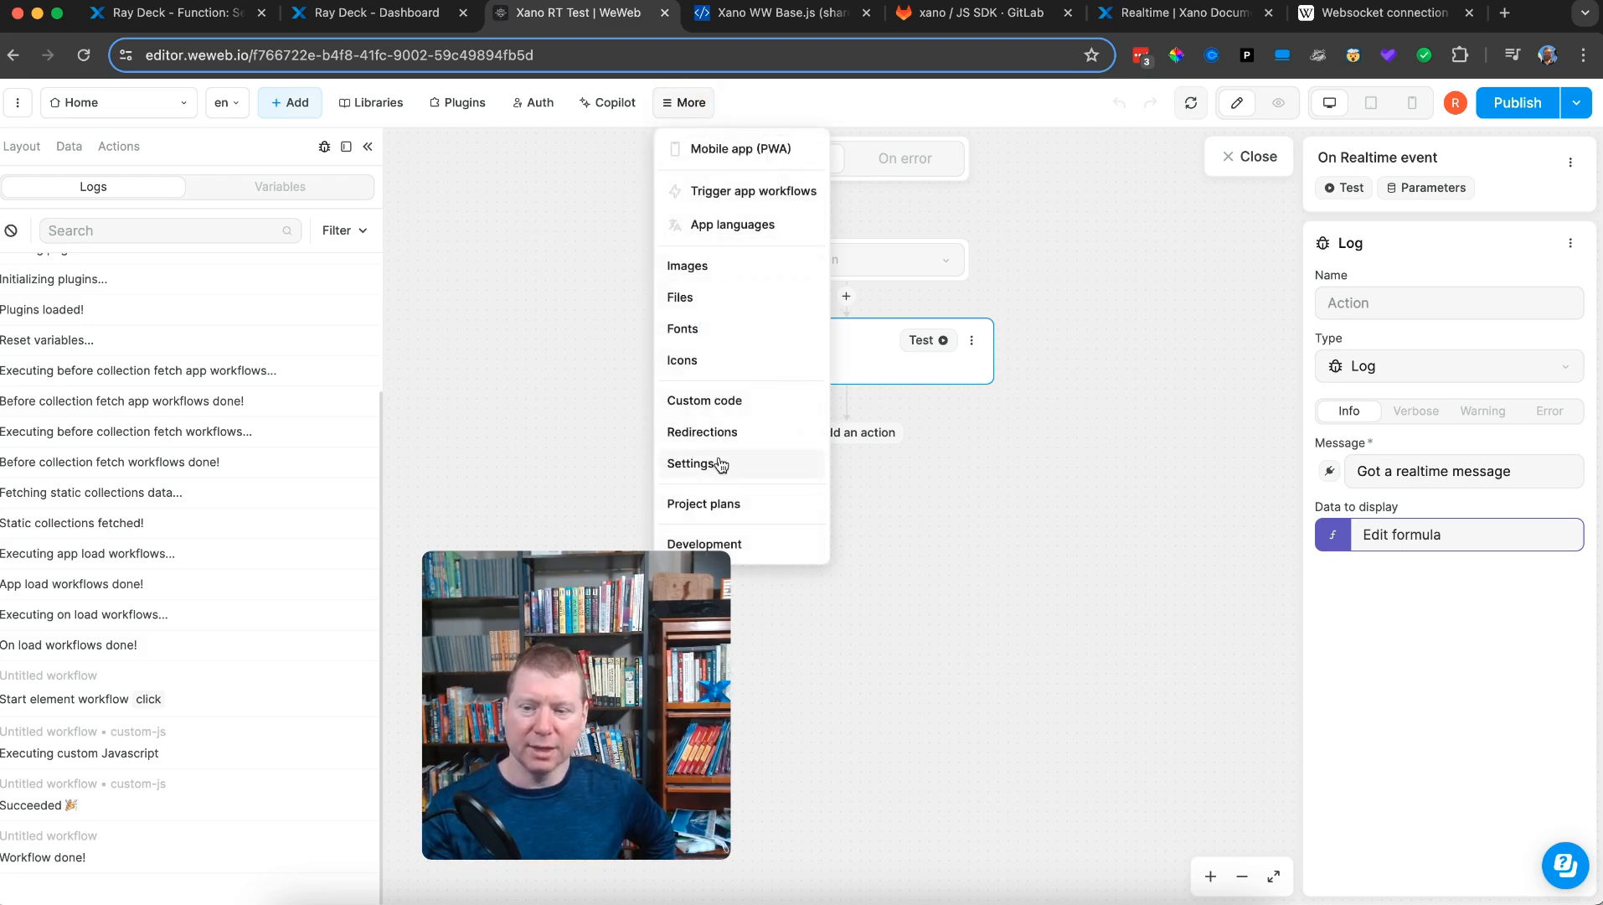
left_click(759, 552)
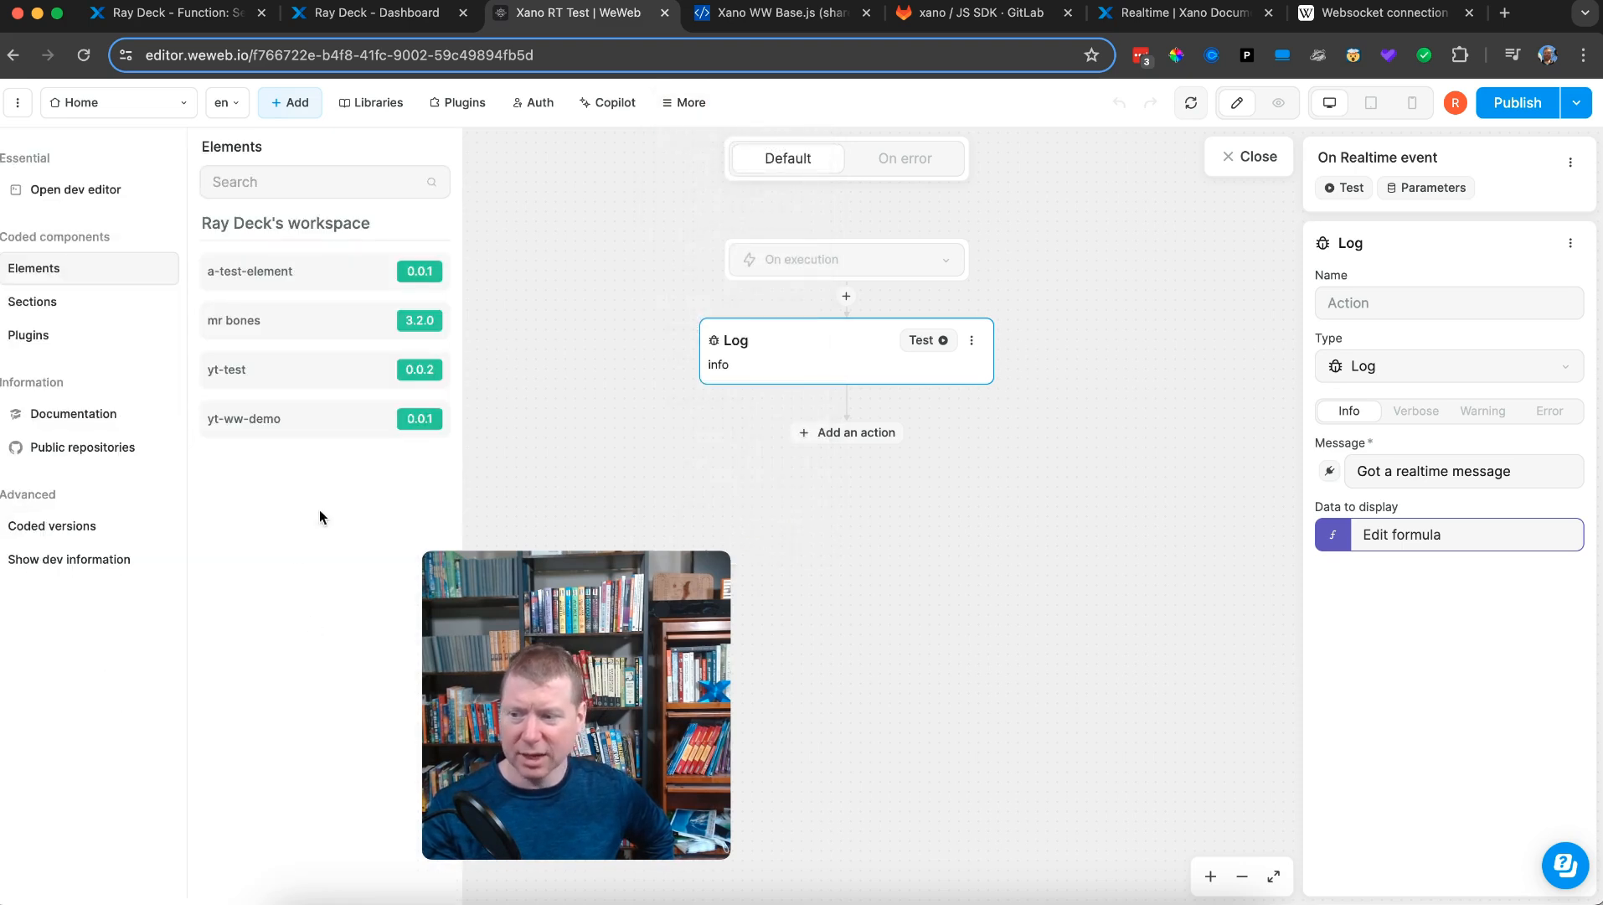
left_click(80, 566)
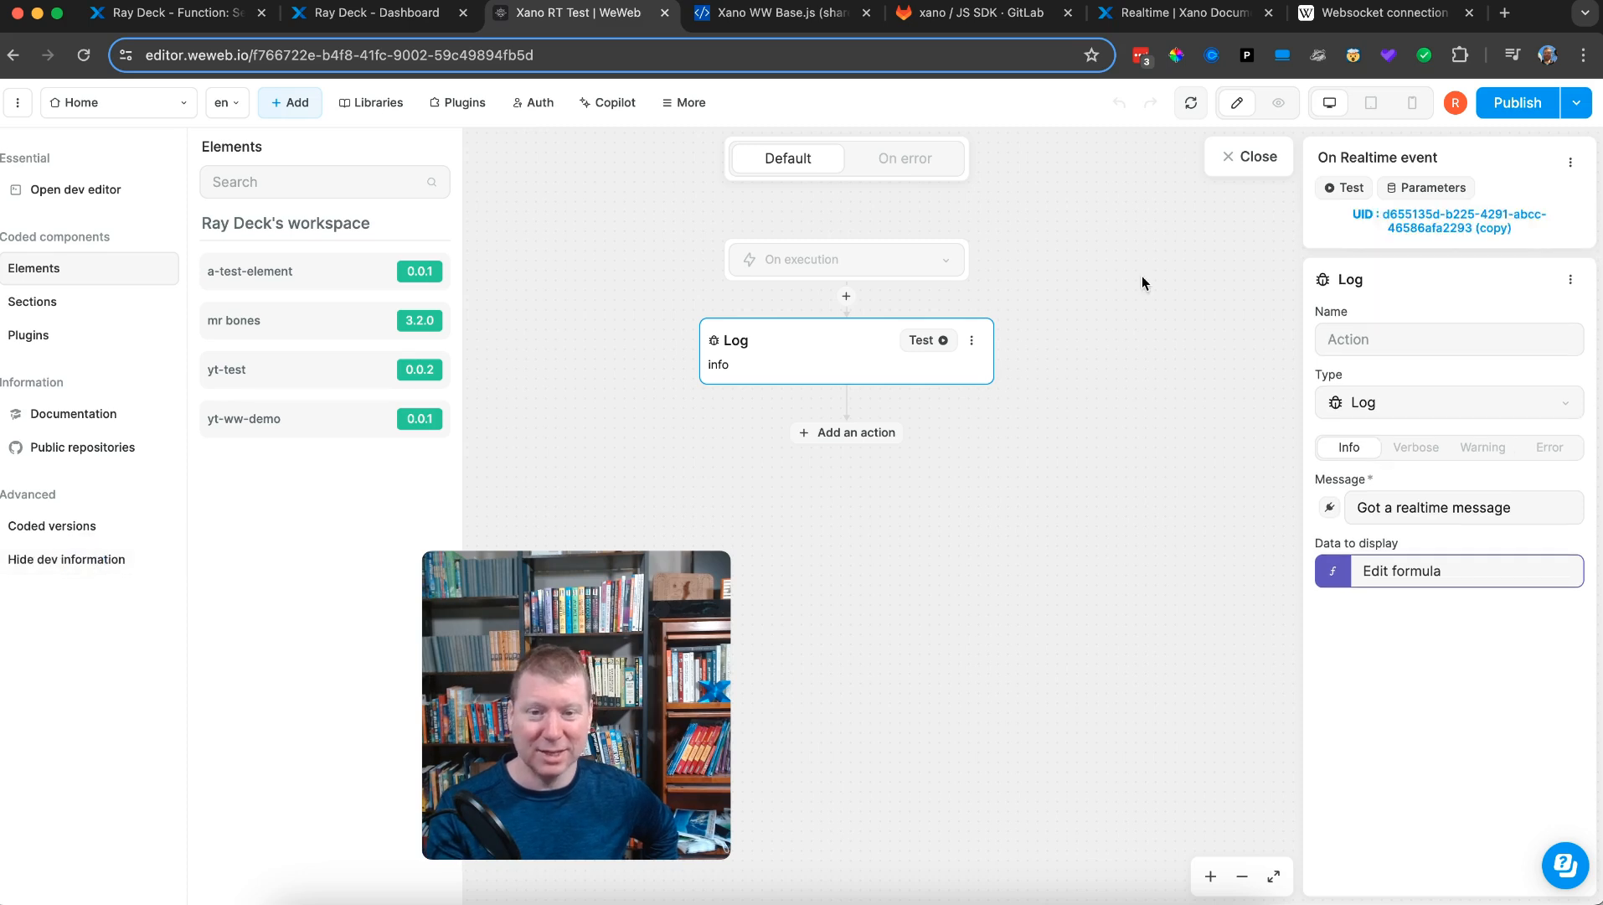
left_click(1399, 233)
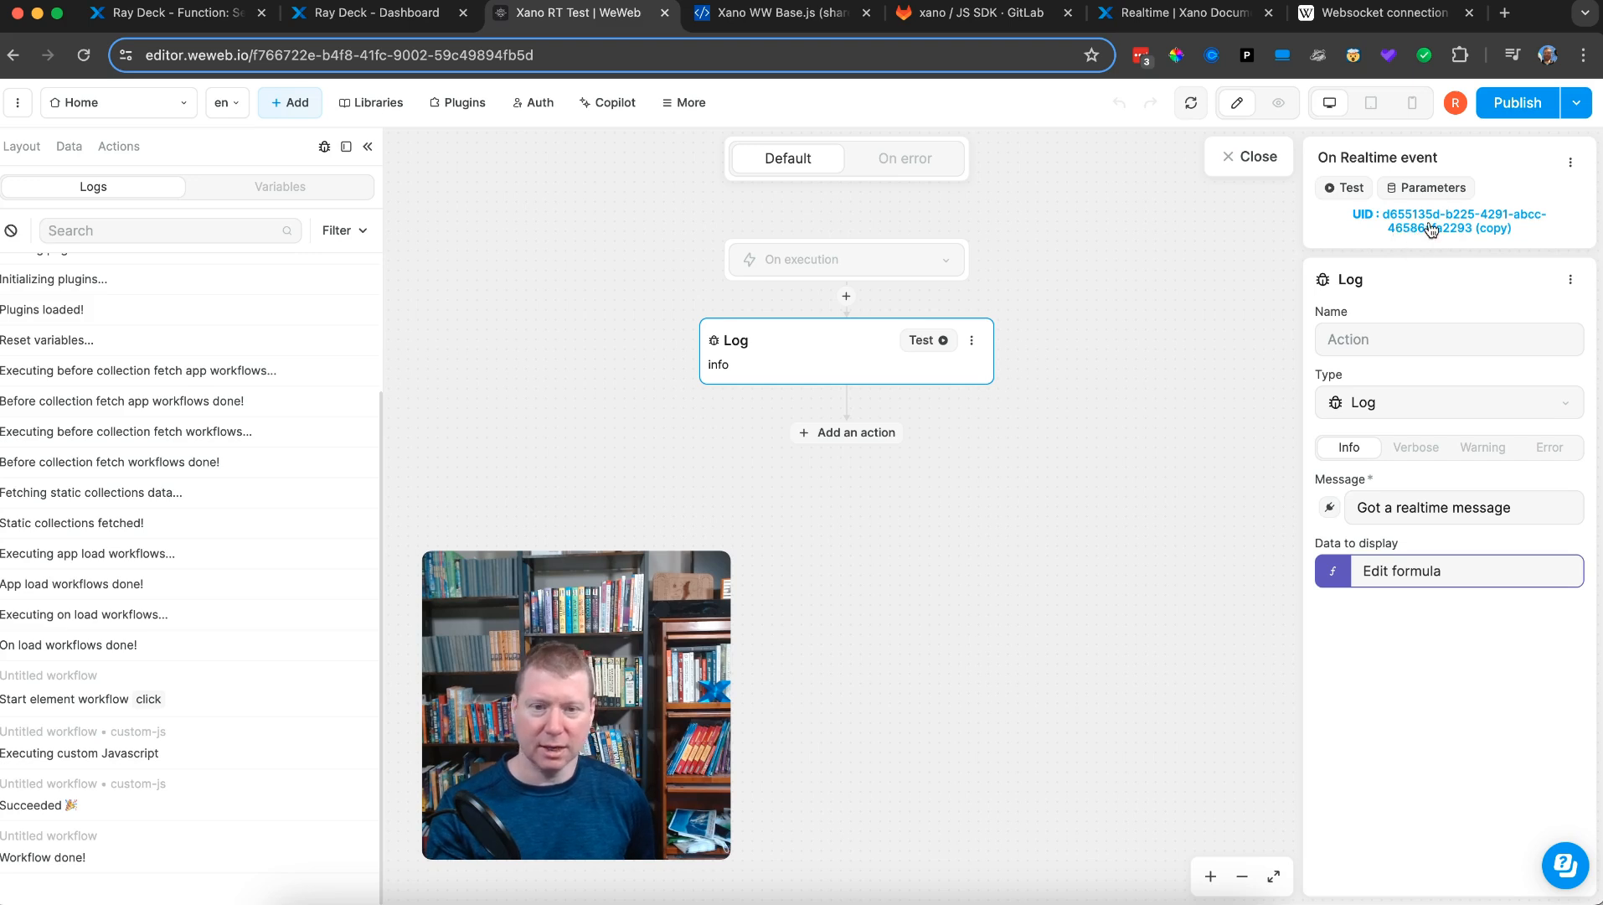
left_click(1401, 232)
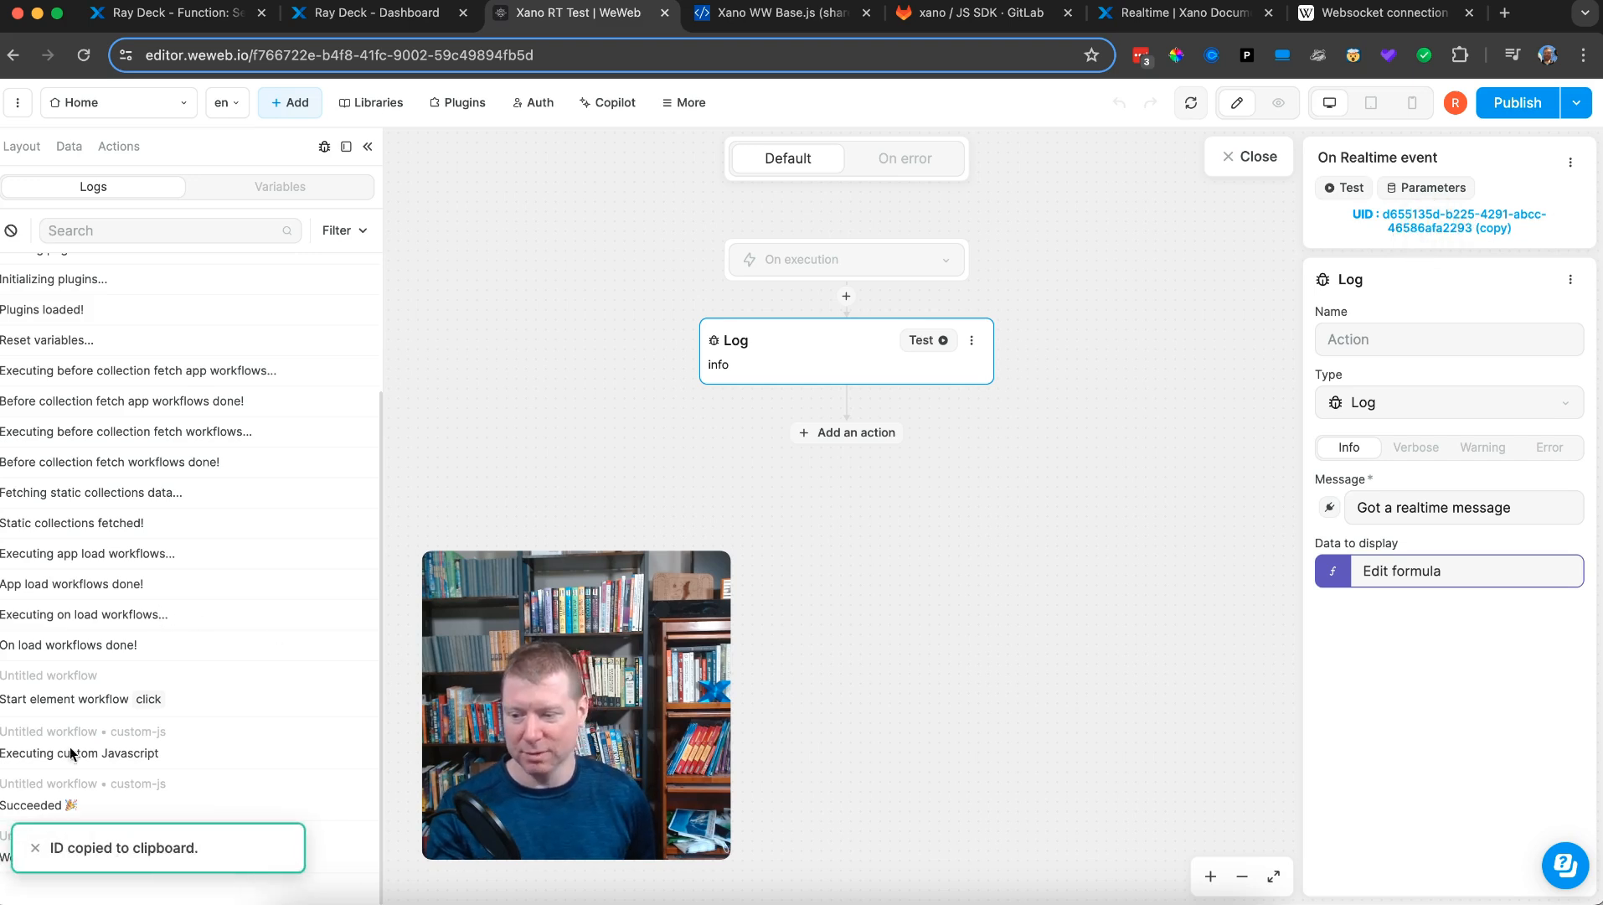
left_click_drag(608, 764, 1432, 781)
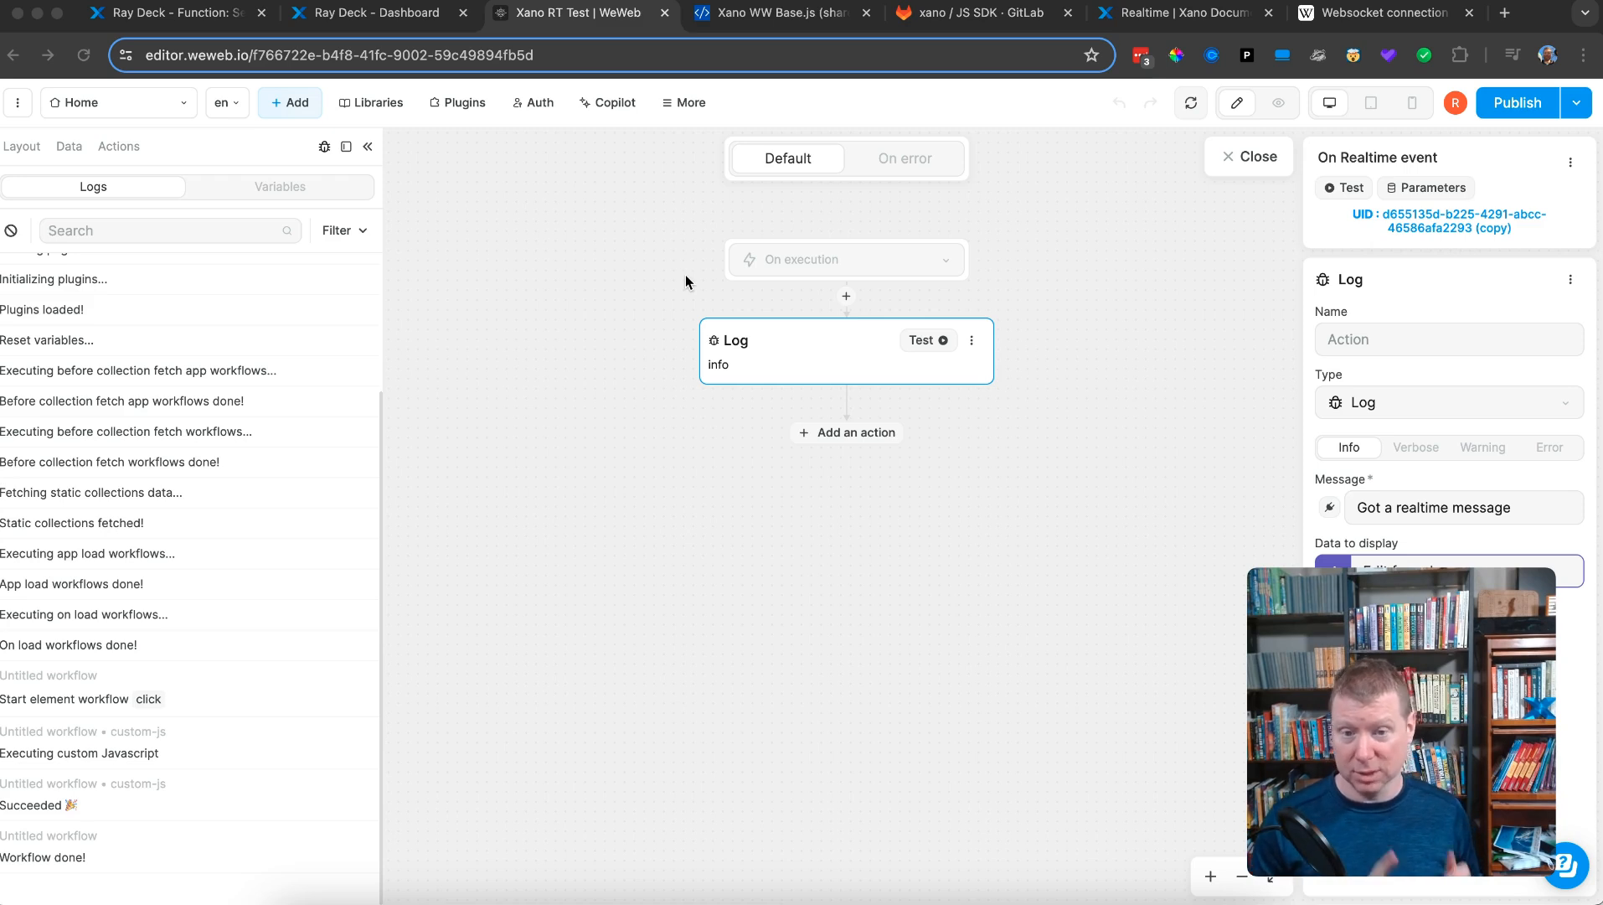
left_click(1240, 165)
- Open the Custom JavaScript code in the on-click workflow of the Start Listening to RT button
left_click(538, 238)
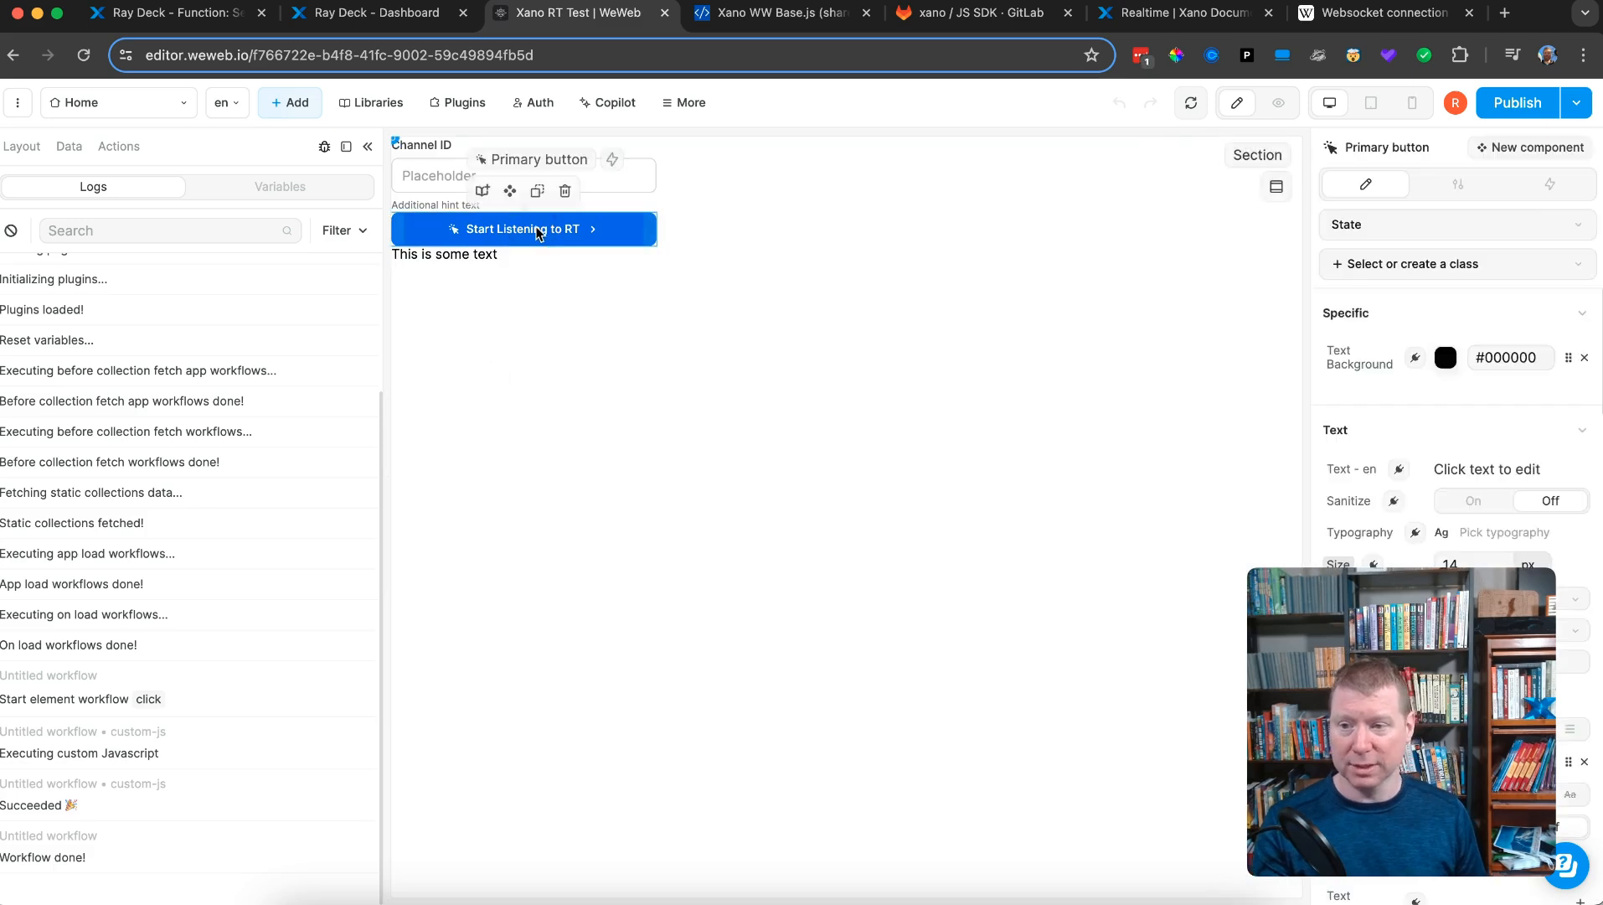
left_click(1547, 190)
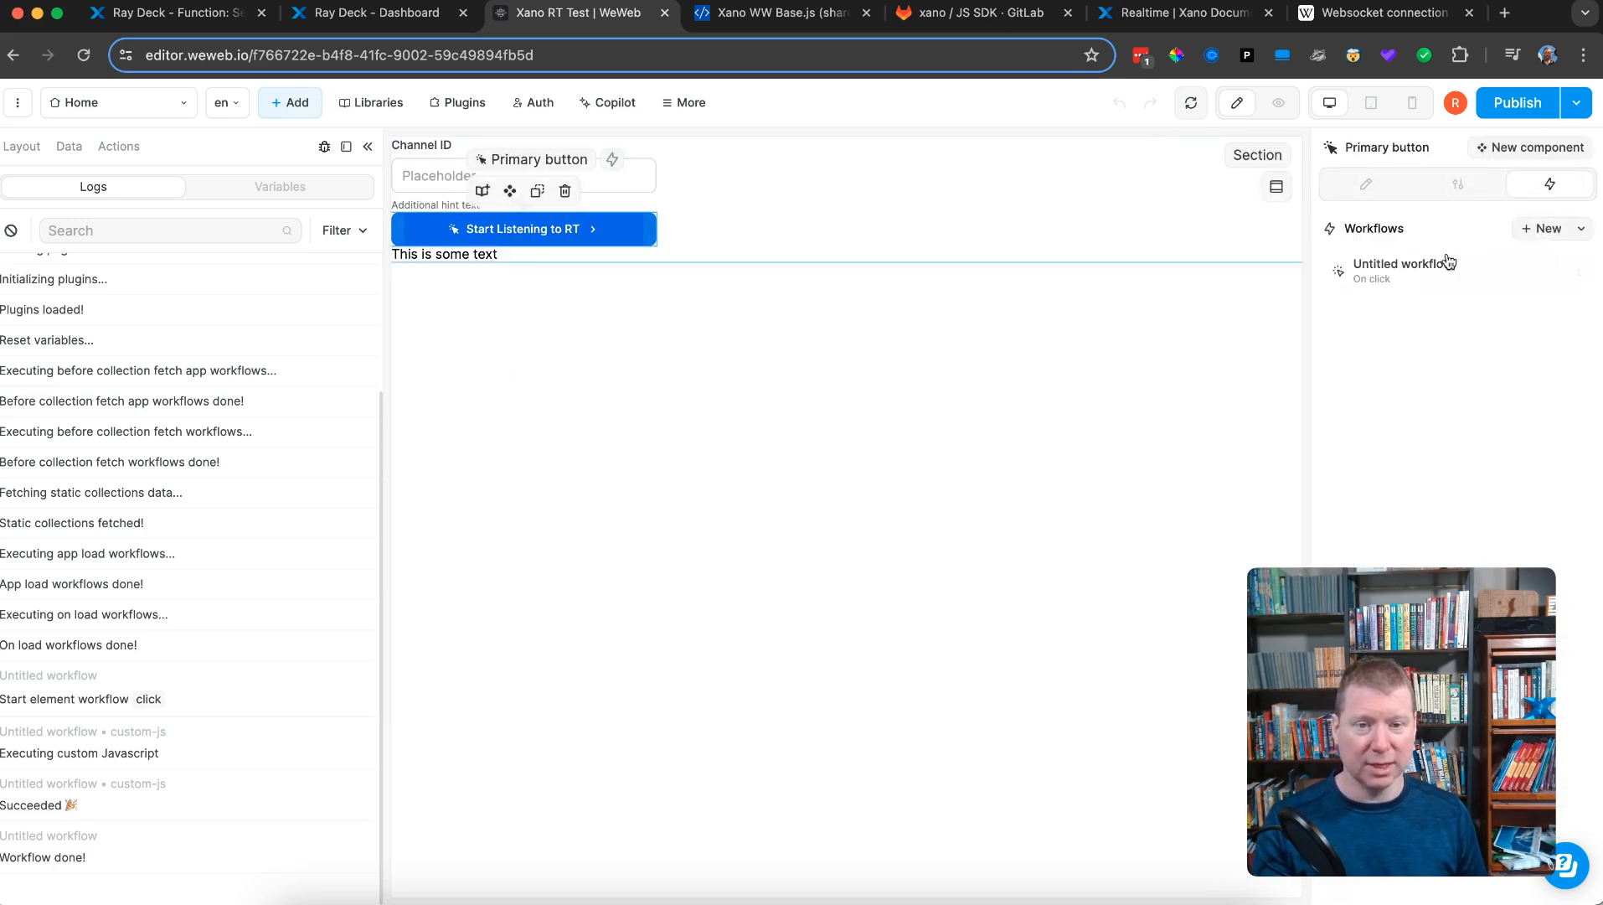
left_click(1379, 255)
left_click(766, 345)
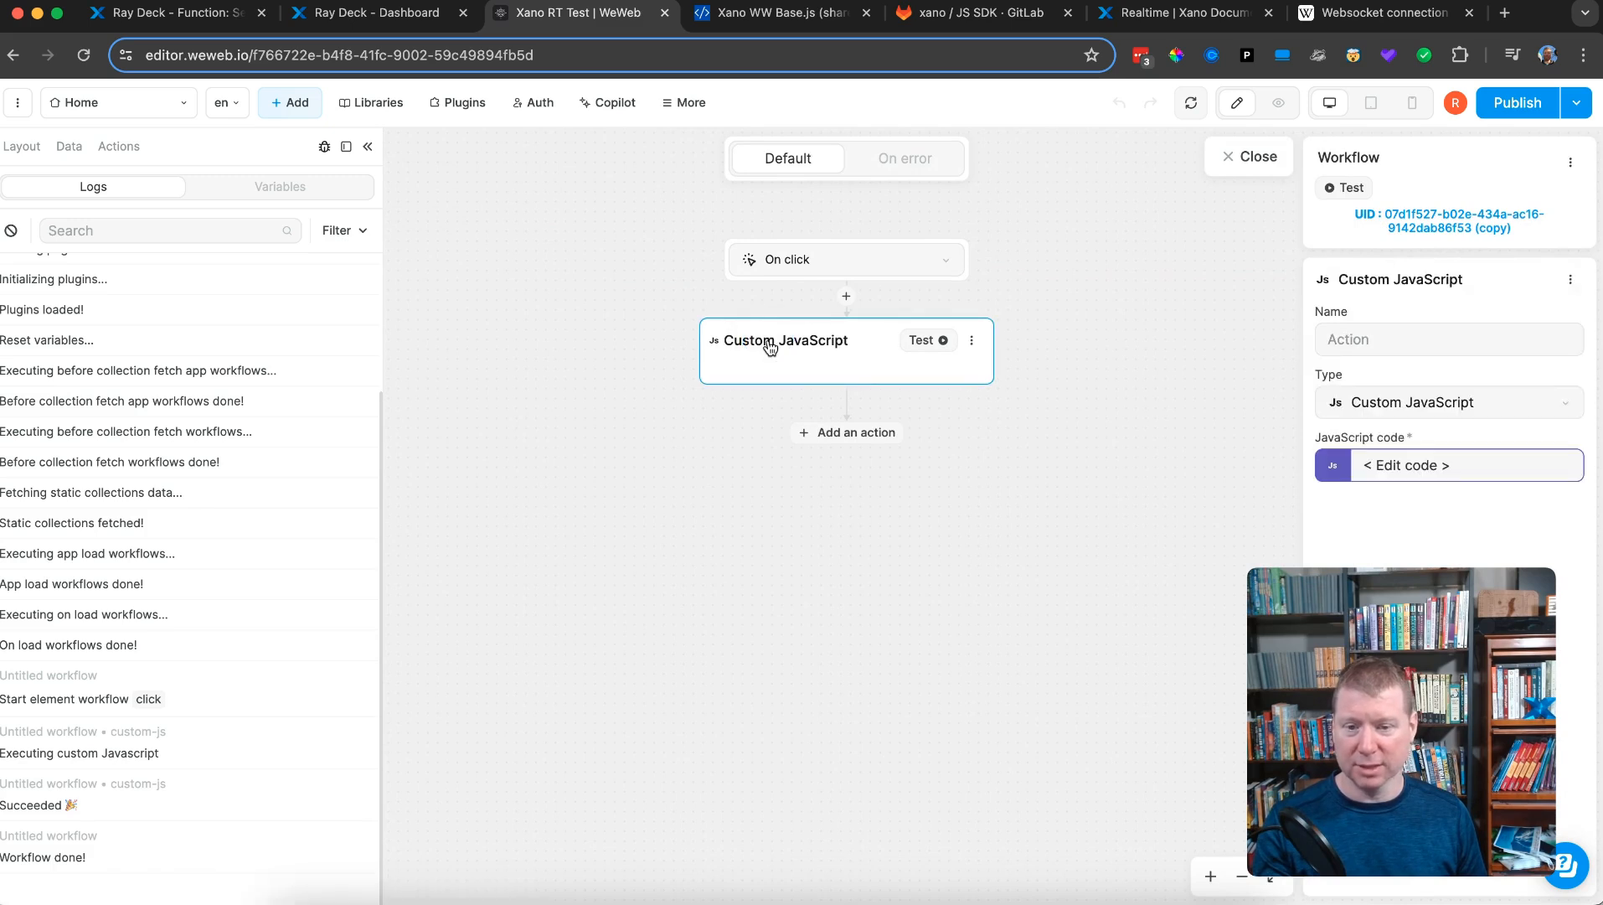
left_click(1339, 468)
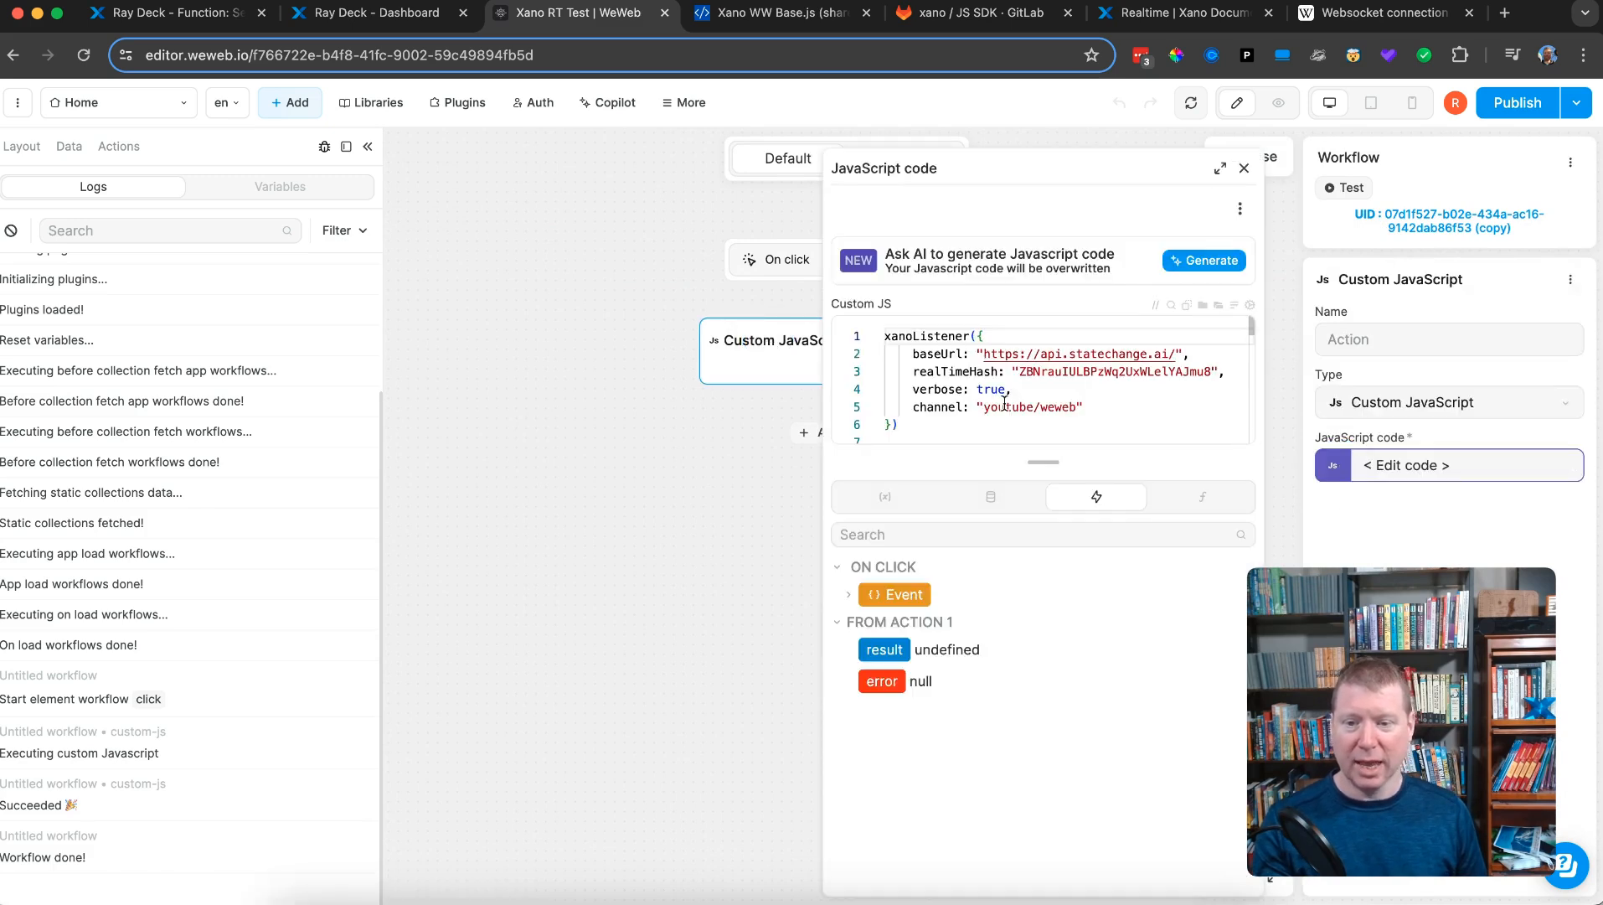
- Insert a workflowId property below verbose in the xanoListener call, matching the parameter name in the function definition
left_click(1034, 384)
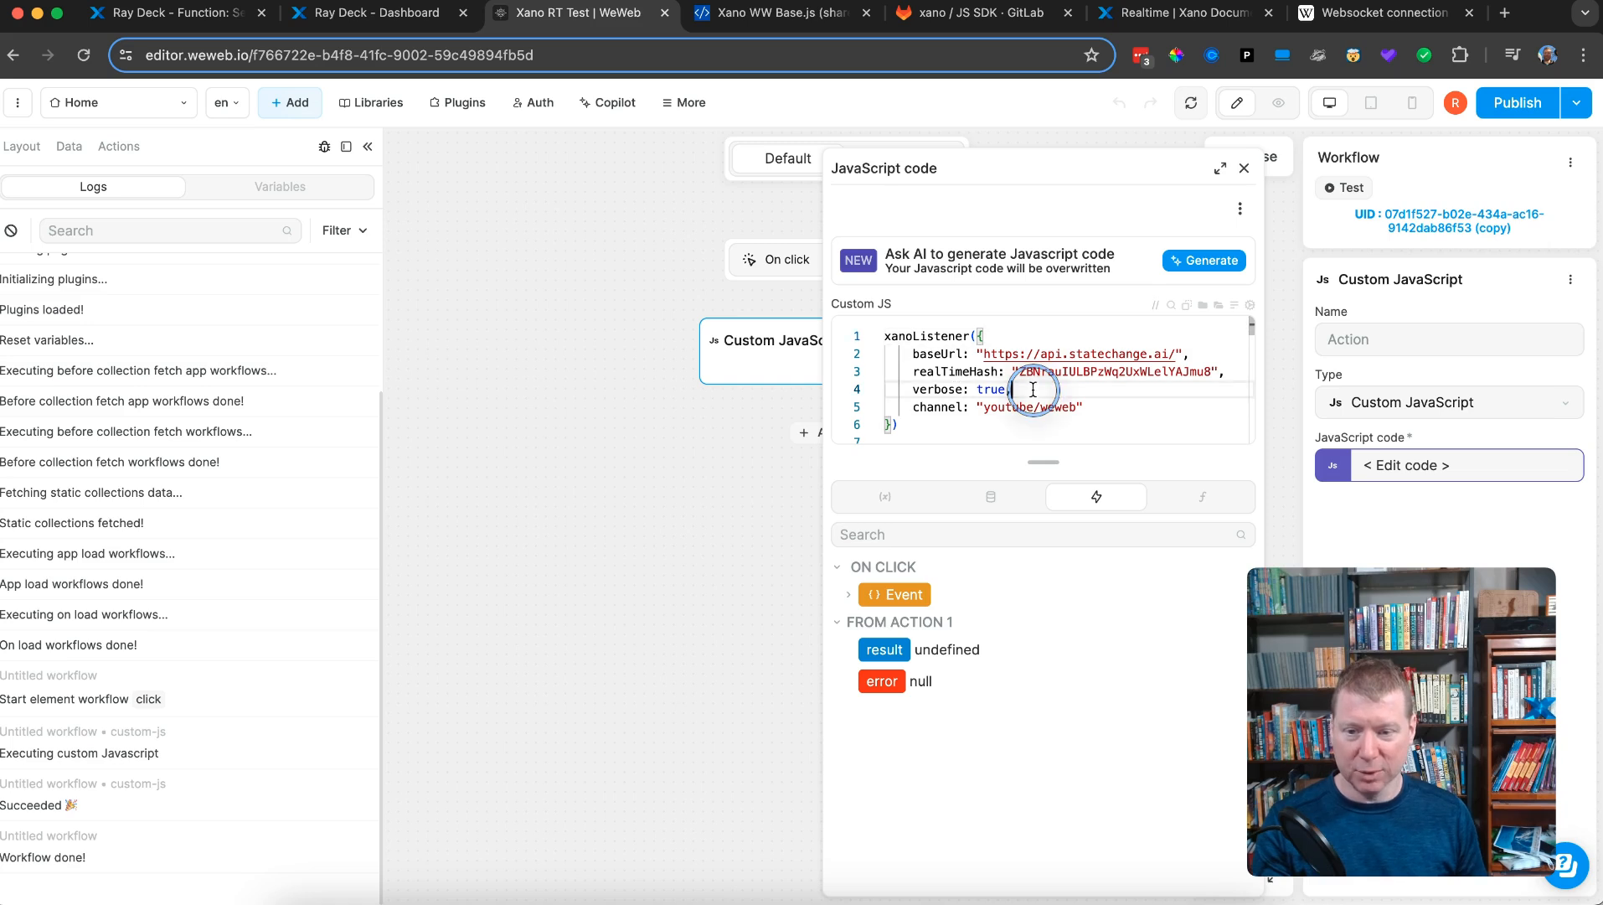
key("Return")
scroll(1076, 392, "down", 2)
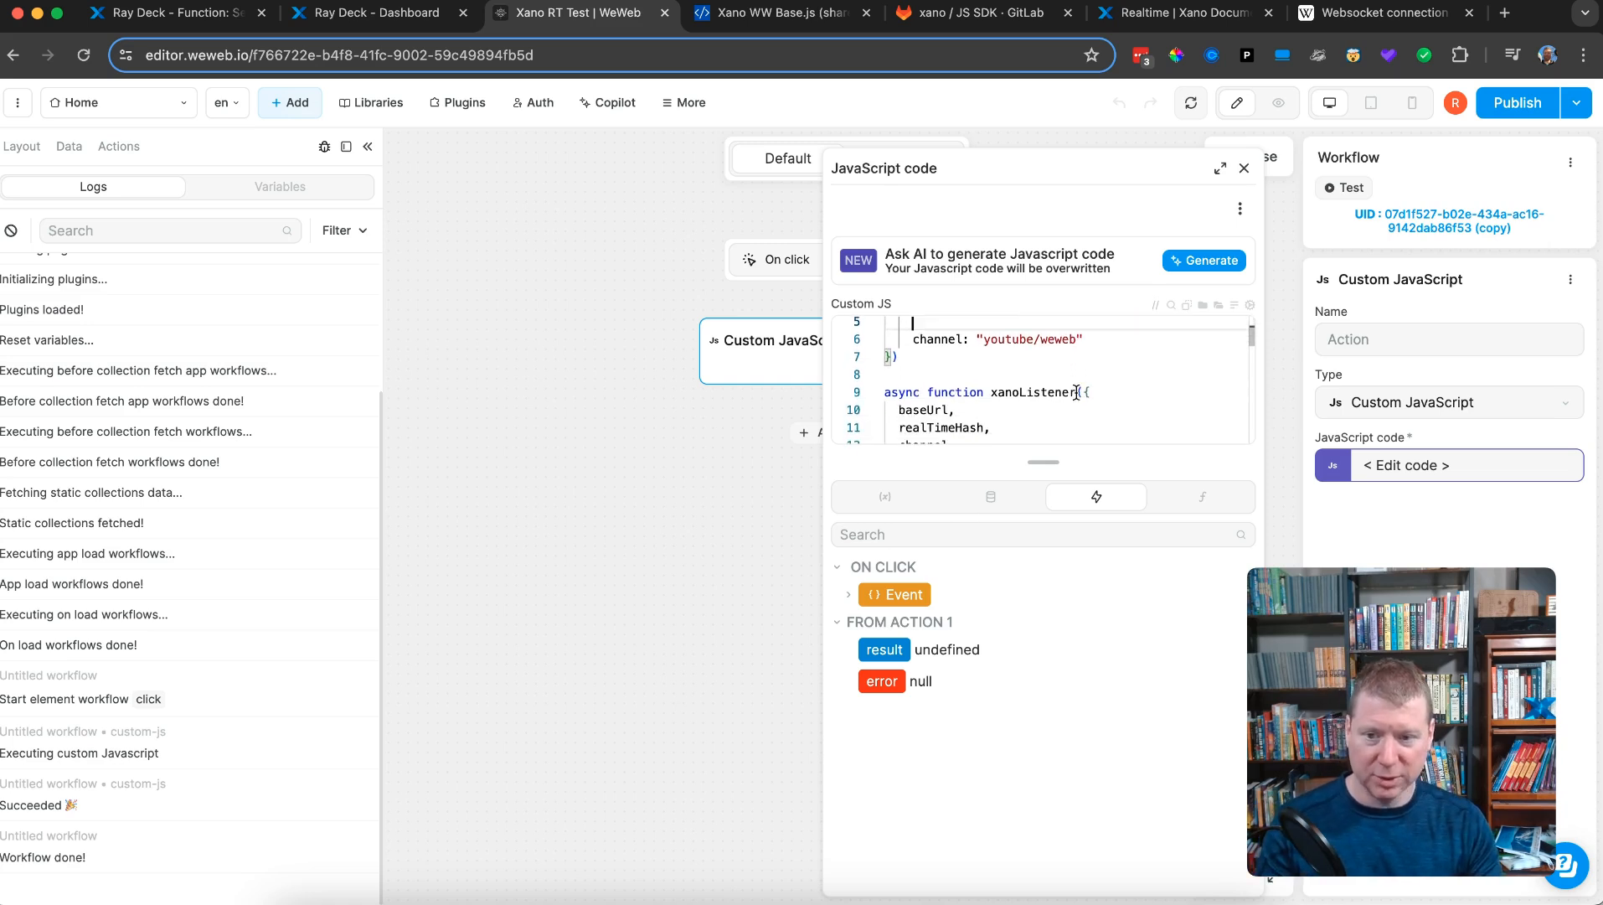
scroll(920, 341, "down", 3)
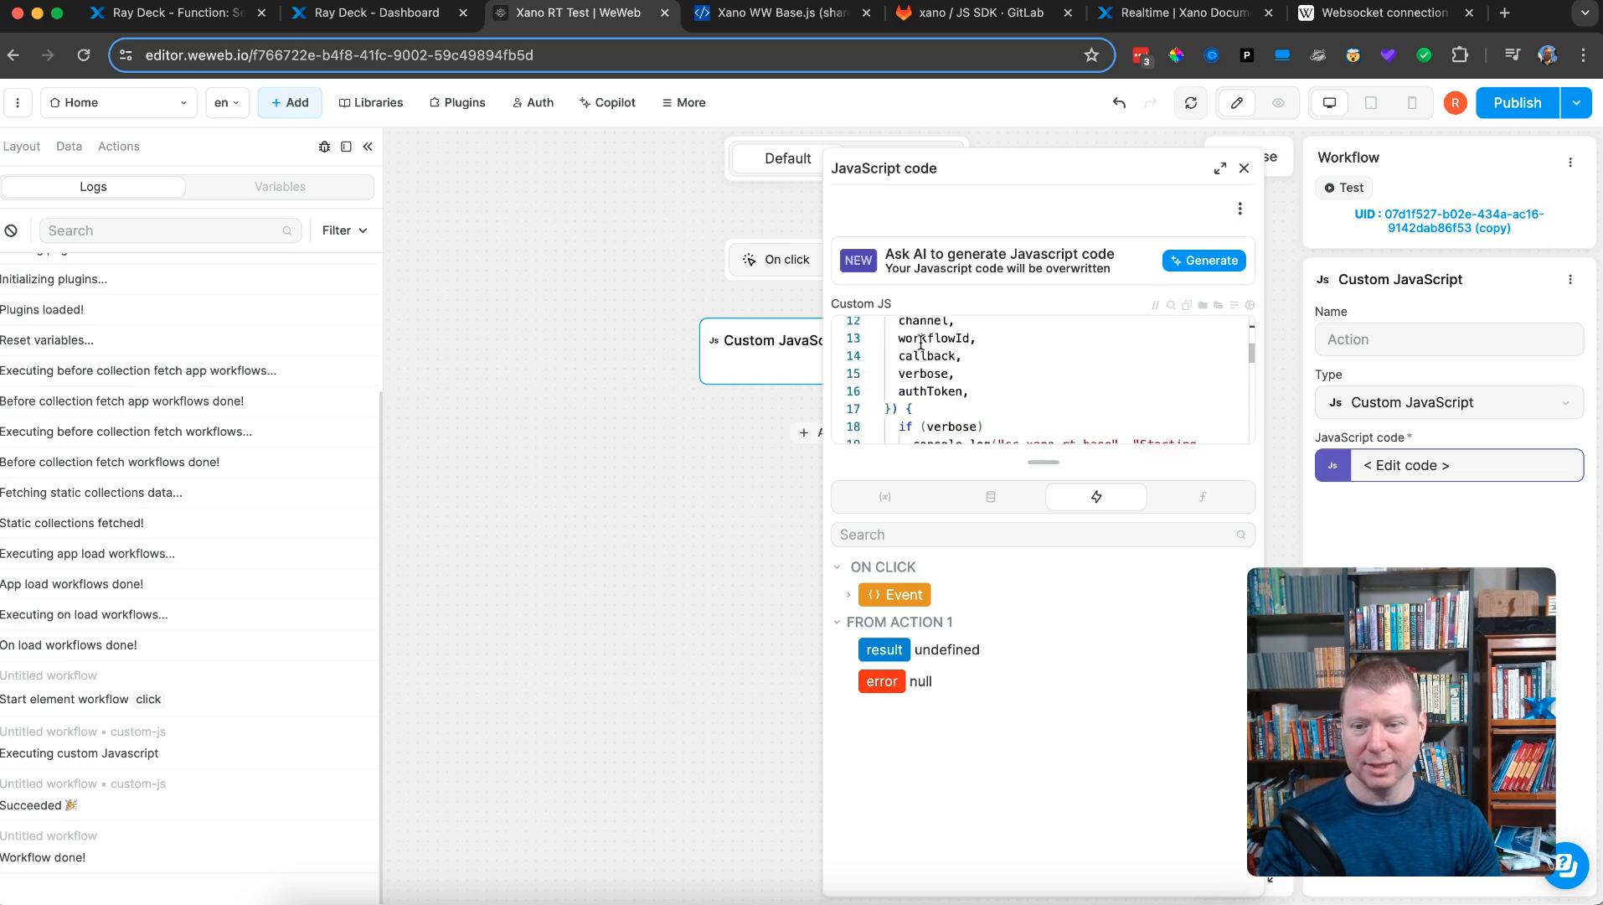
scroll(921, 344, "up", 3)
scroll(923, 345, "up", 1)
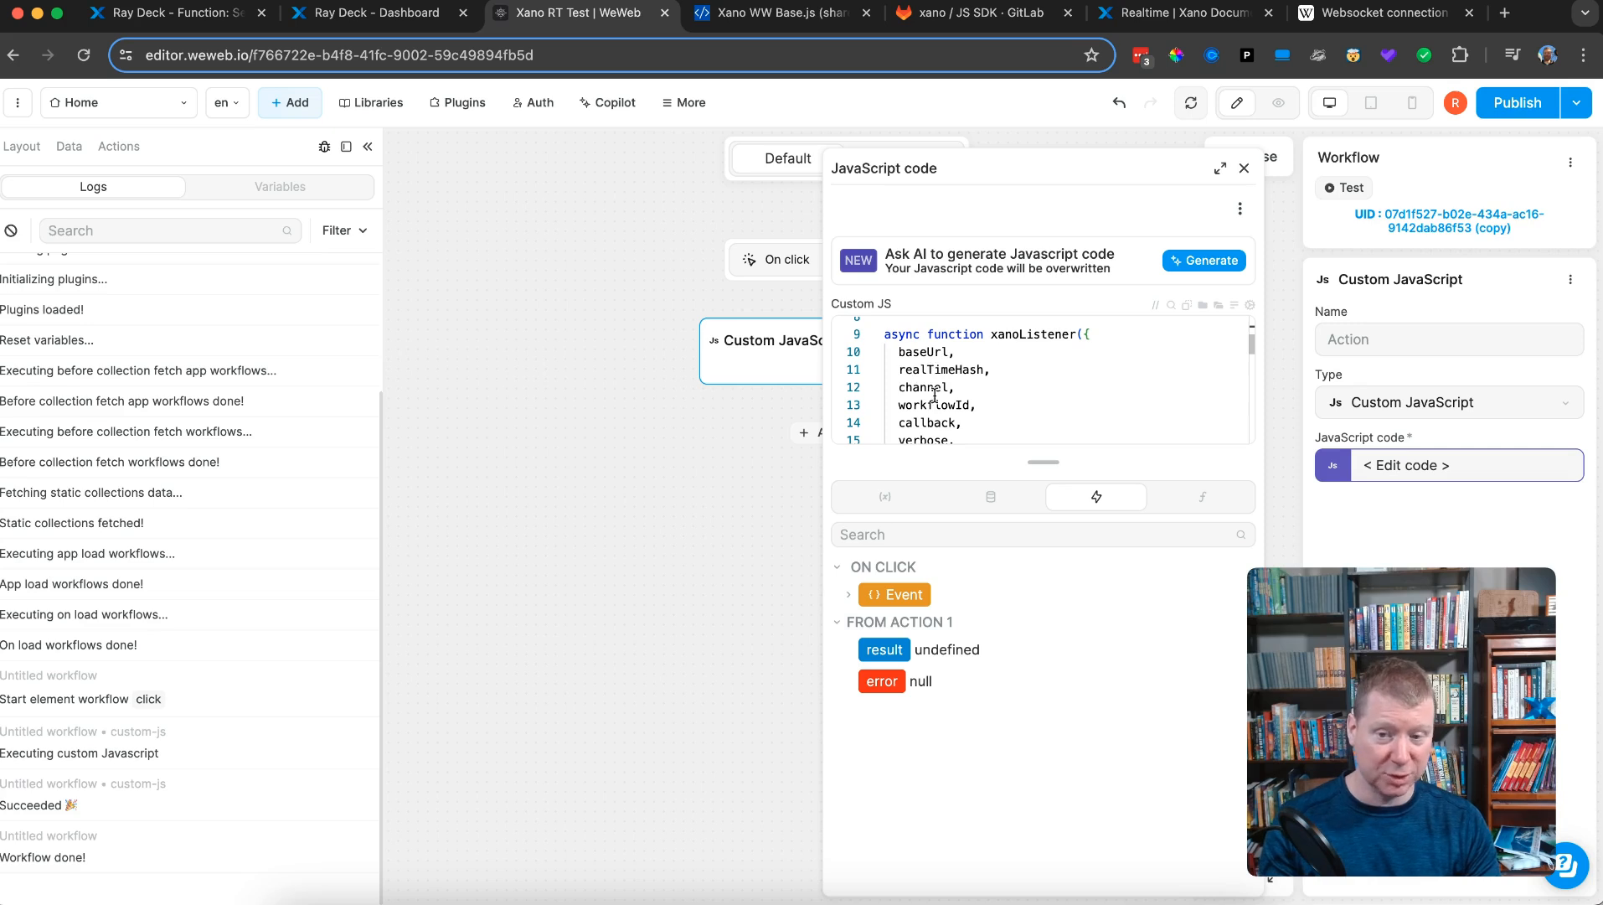
scroll(911, 406, "down", 1)
scroll(901, 391, "up", 4)
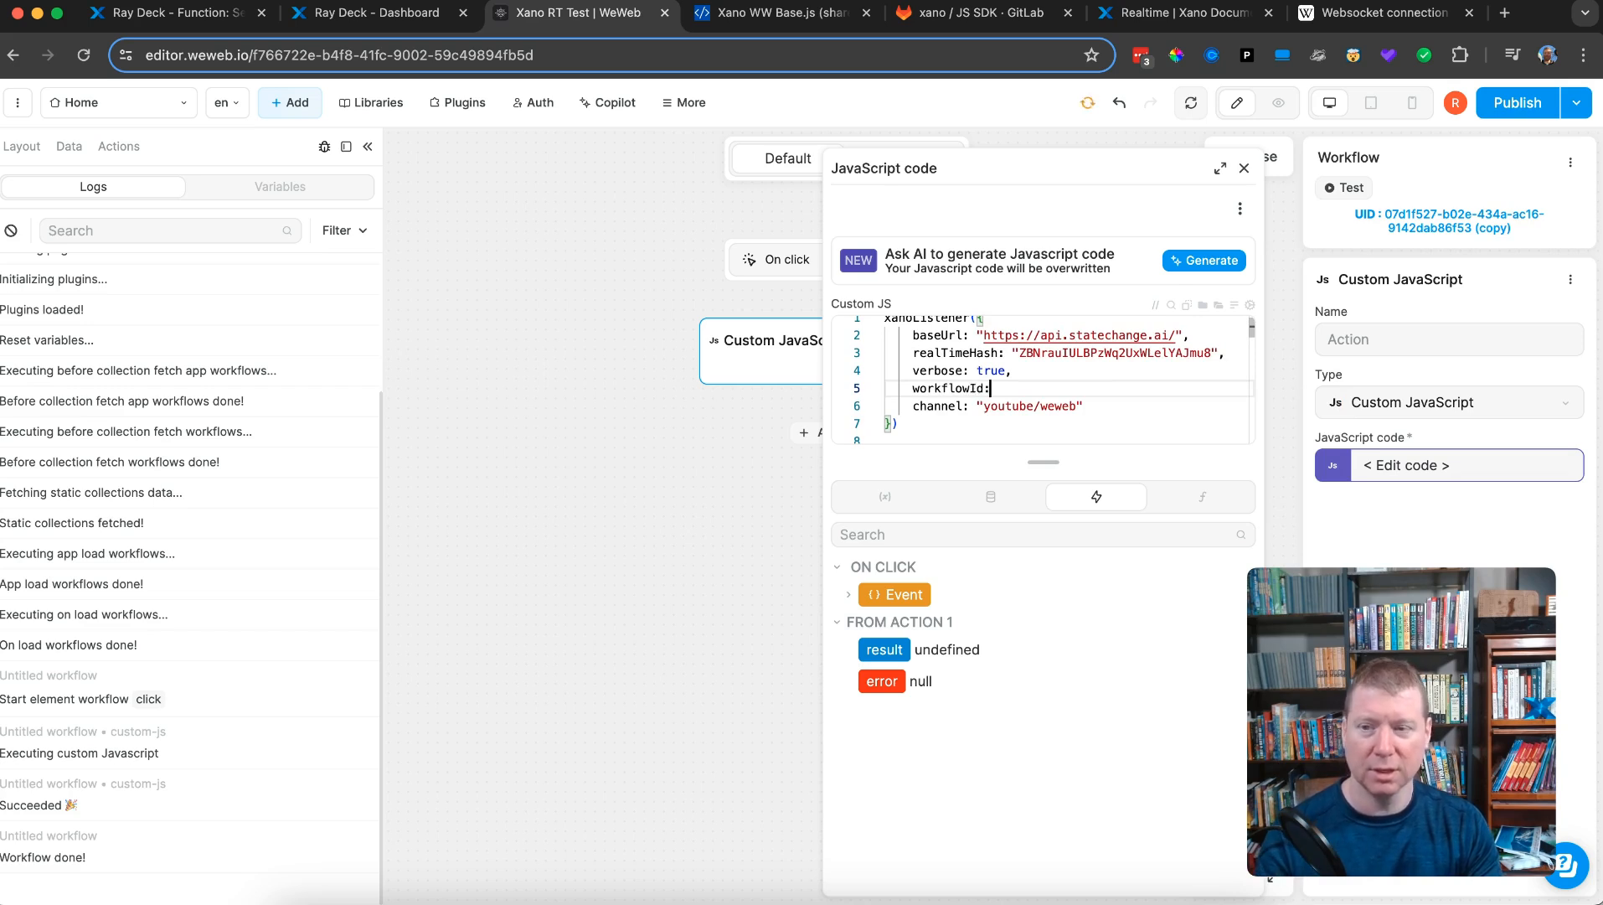
- Examine how the shared Xano WW Base.js script uses workflowId and passes action to executeWorkflow, and return to the WeWeb code
left_click(752, 15)
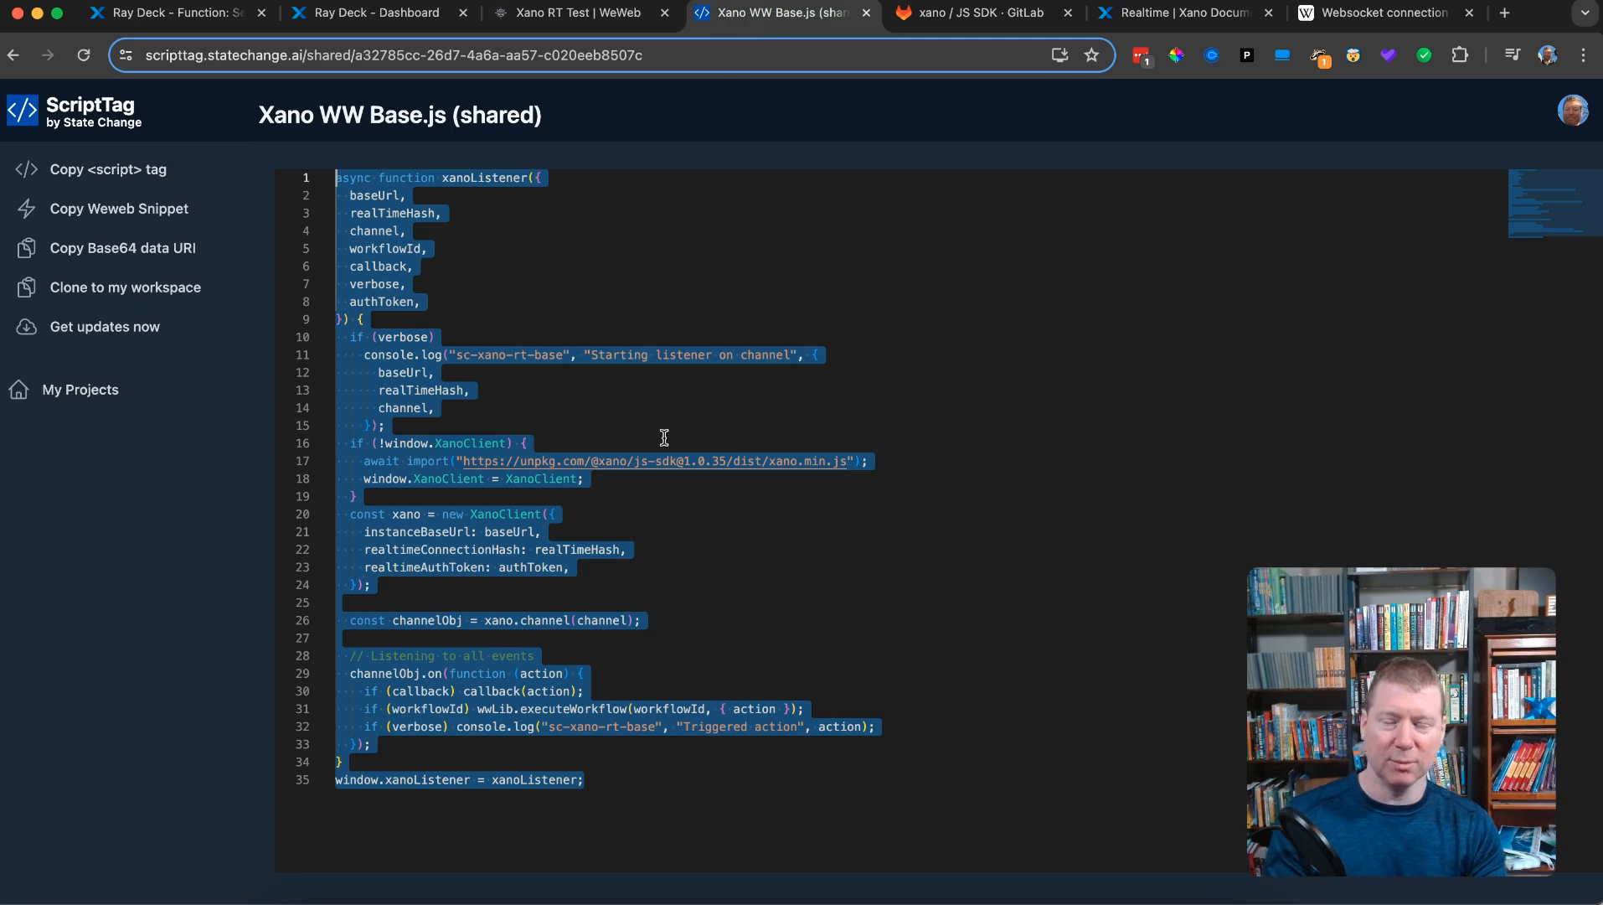
left_click(433, 295)
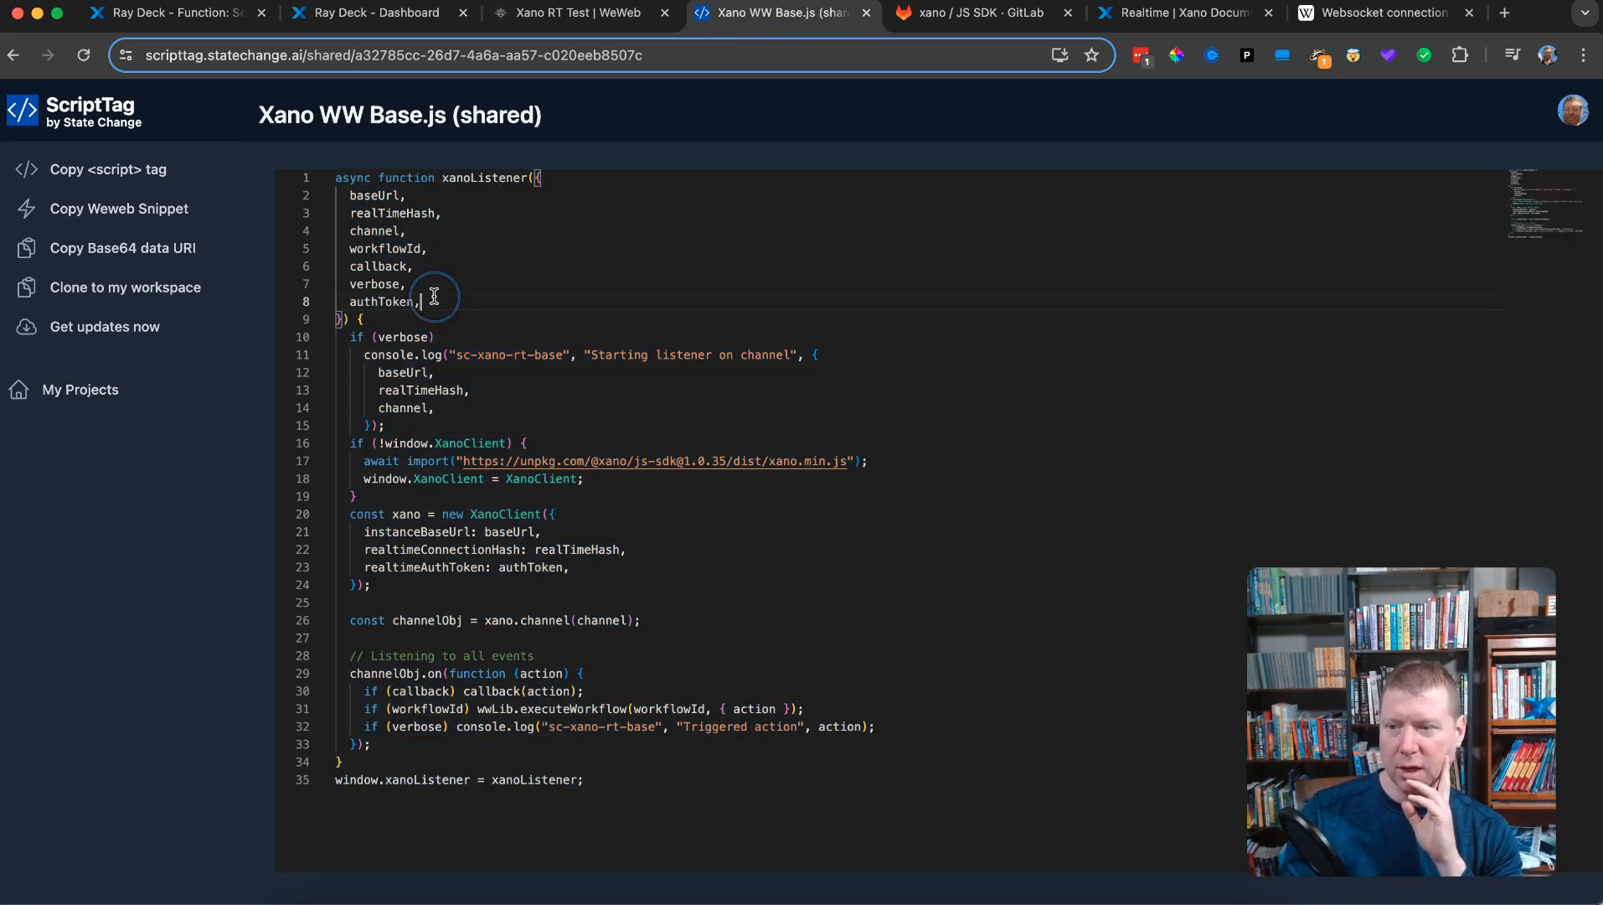
double_click(400, 248)
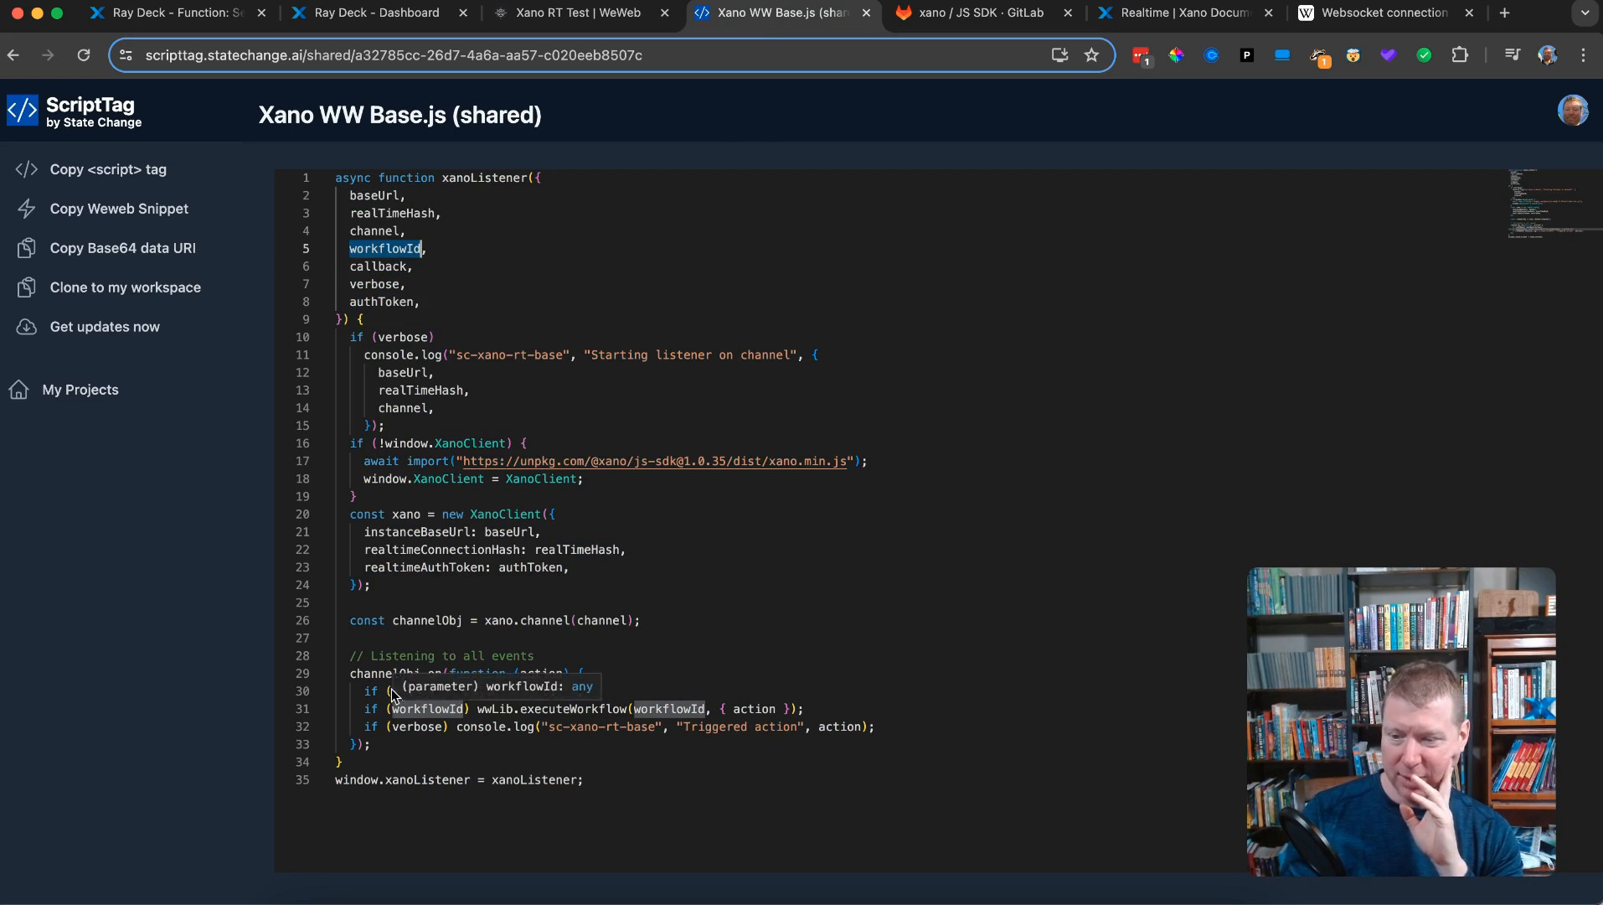
left_click(360, 677)
left_click_drag(360, 677, 588, 673)
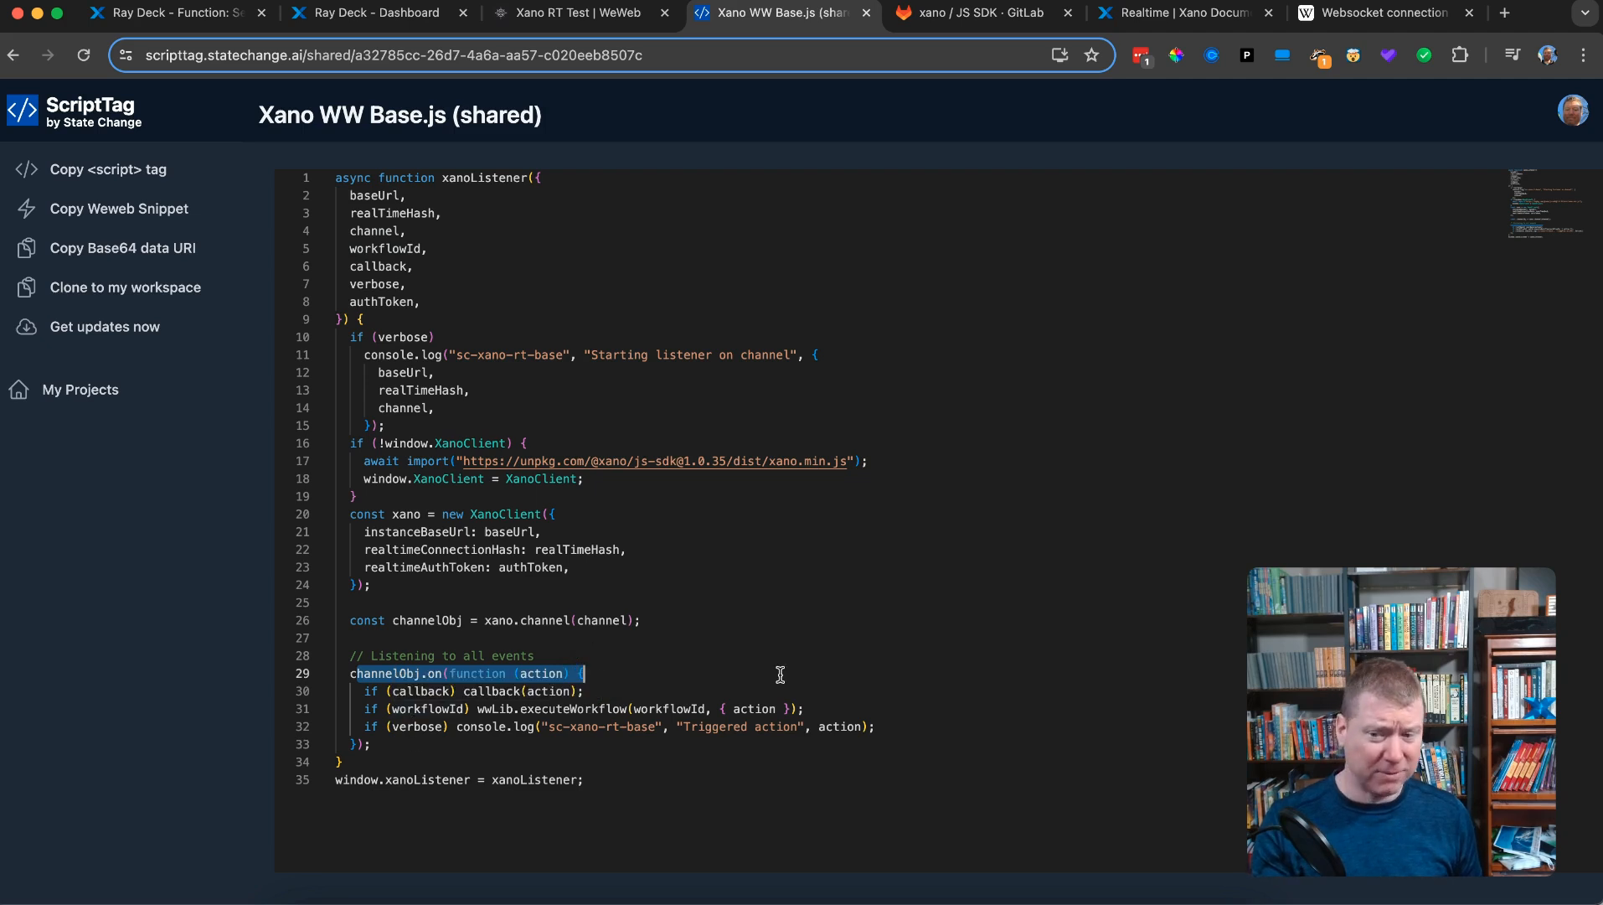
double_click(750, 709)
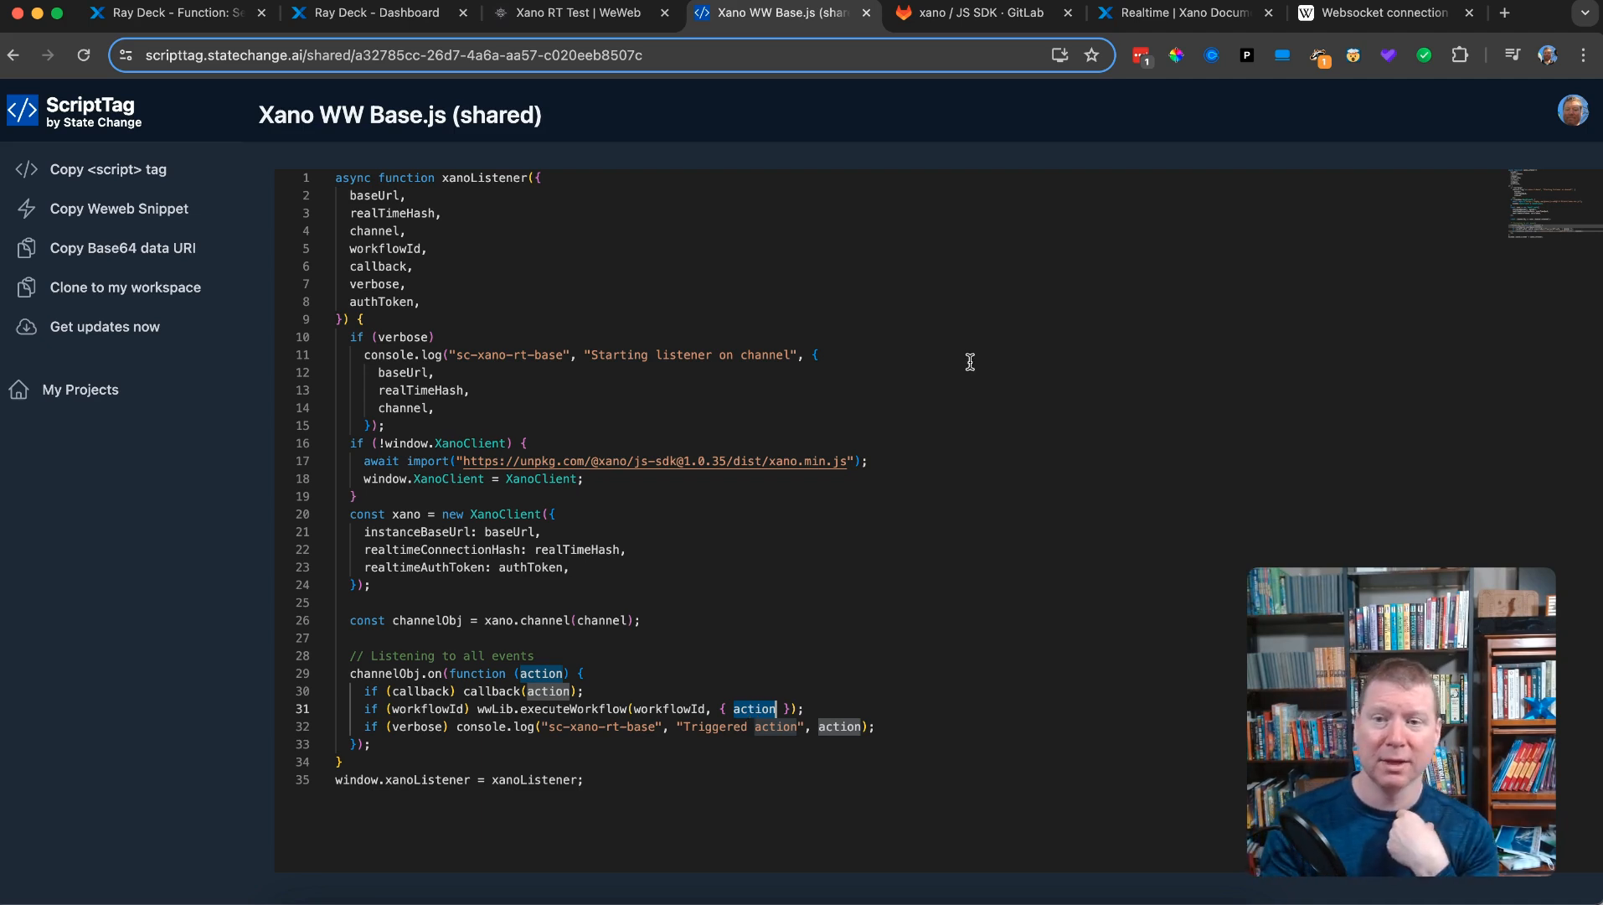
left_click(1160, 18)
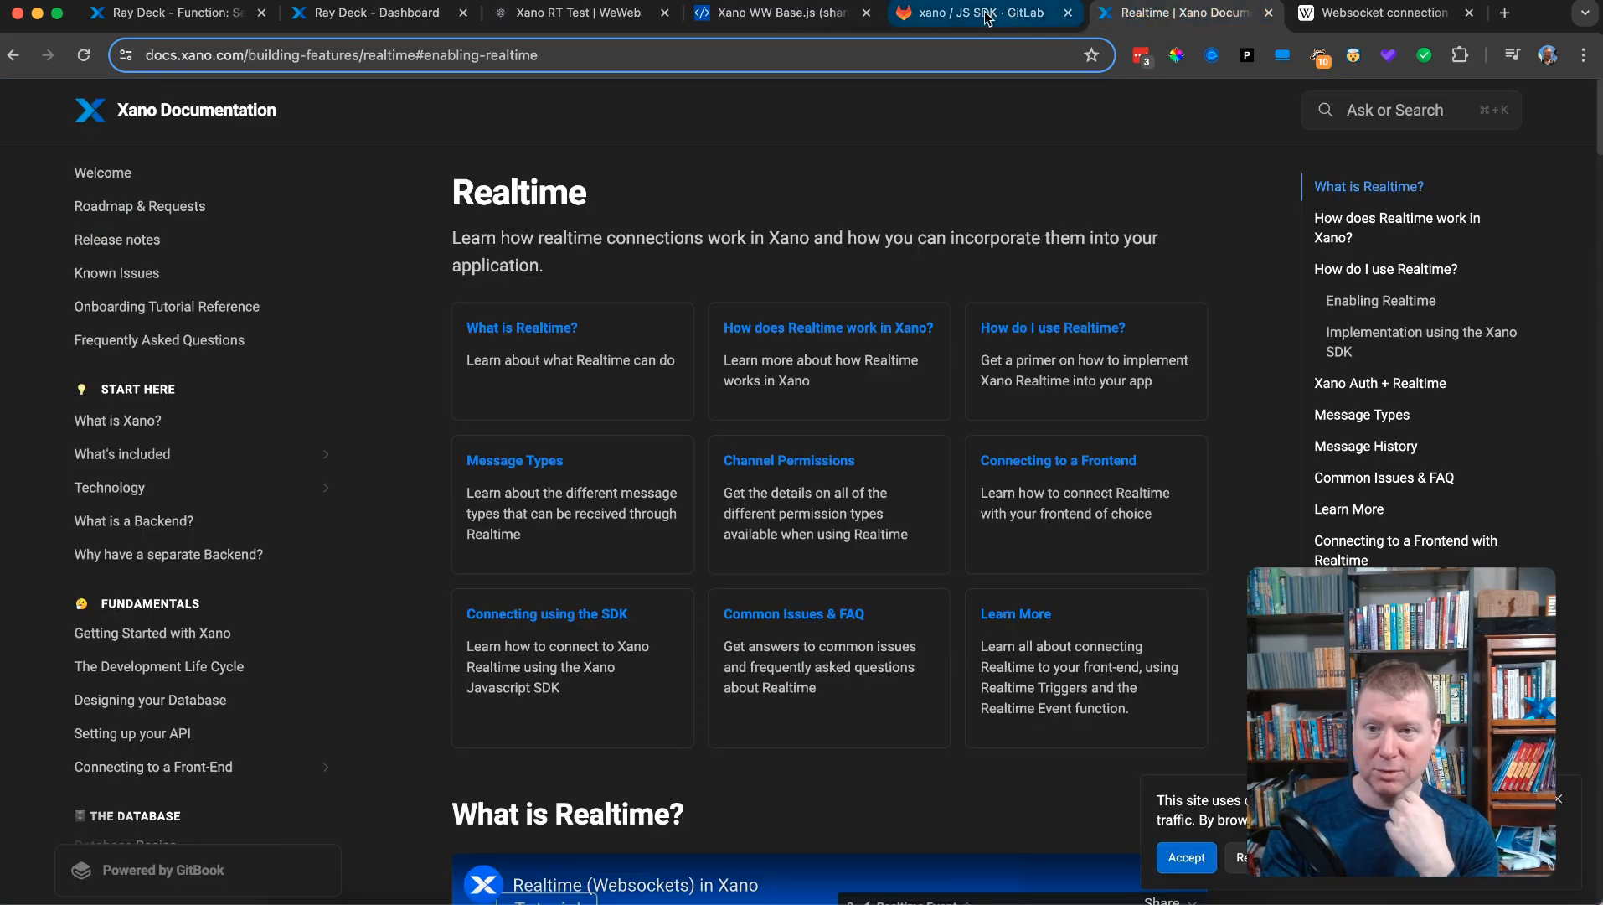
left_click(775, 15)
left_click(544, 17)
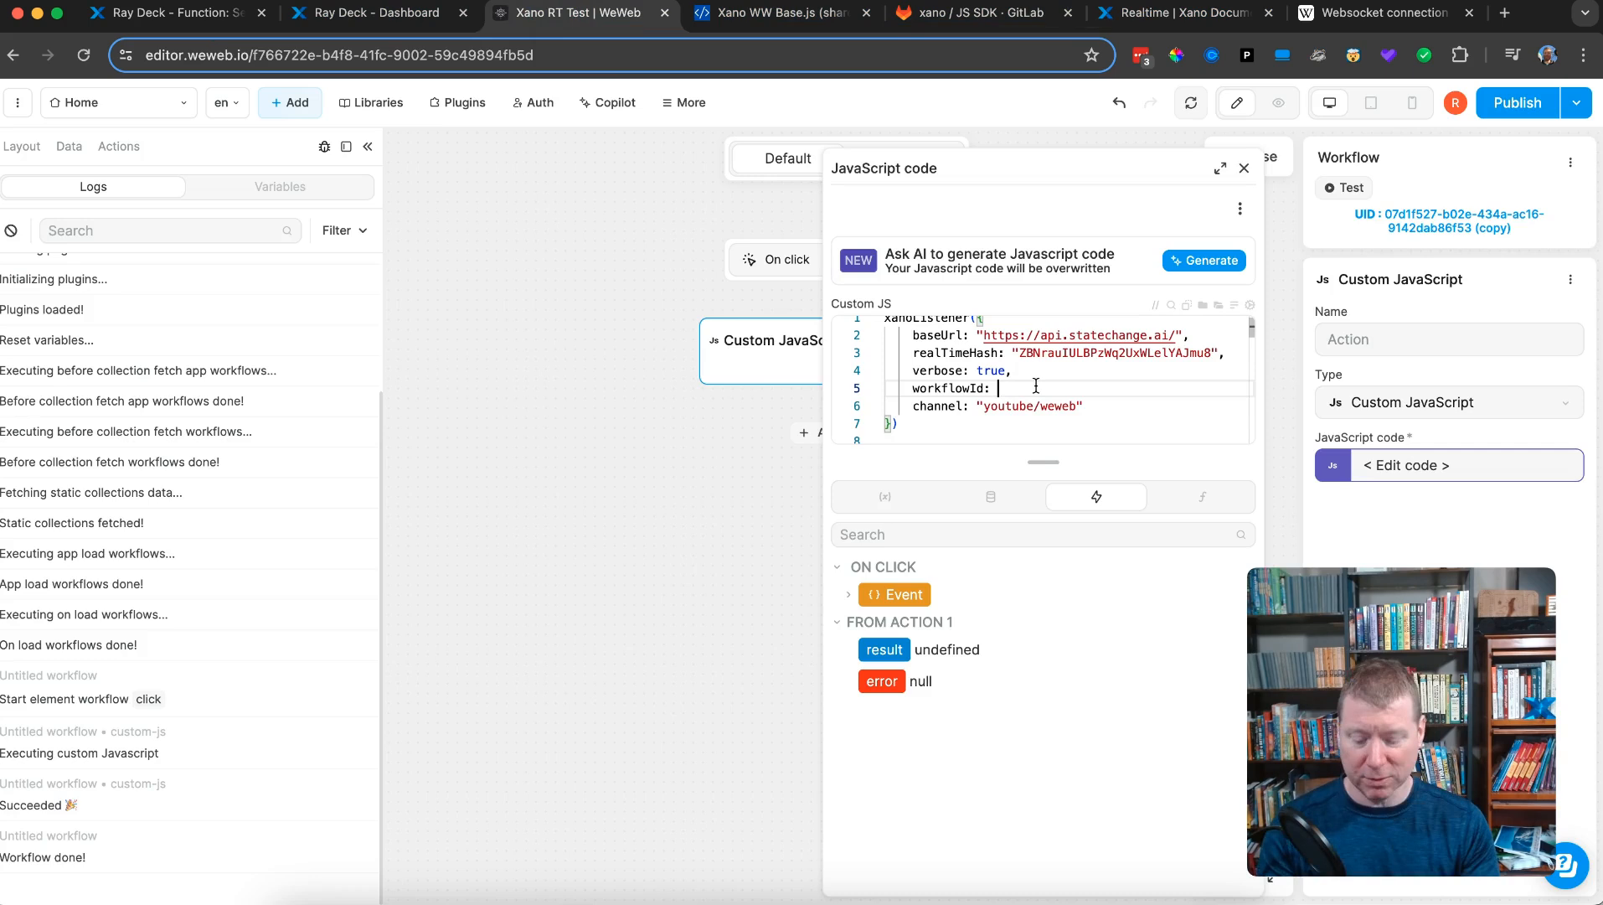
- Set workflowId to "d655135d-b225-4291-abcc-46586afa2293" with the comment "// global id for receiving Realtime events" and close the code editor
type("\"")
type("d655135d-b225-4291-abcc-46586afa2293")
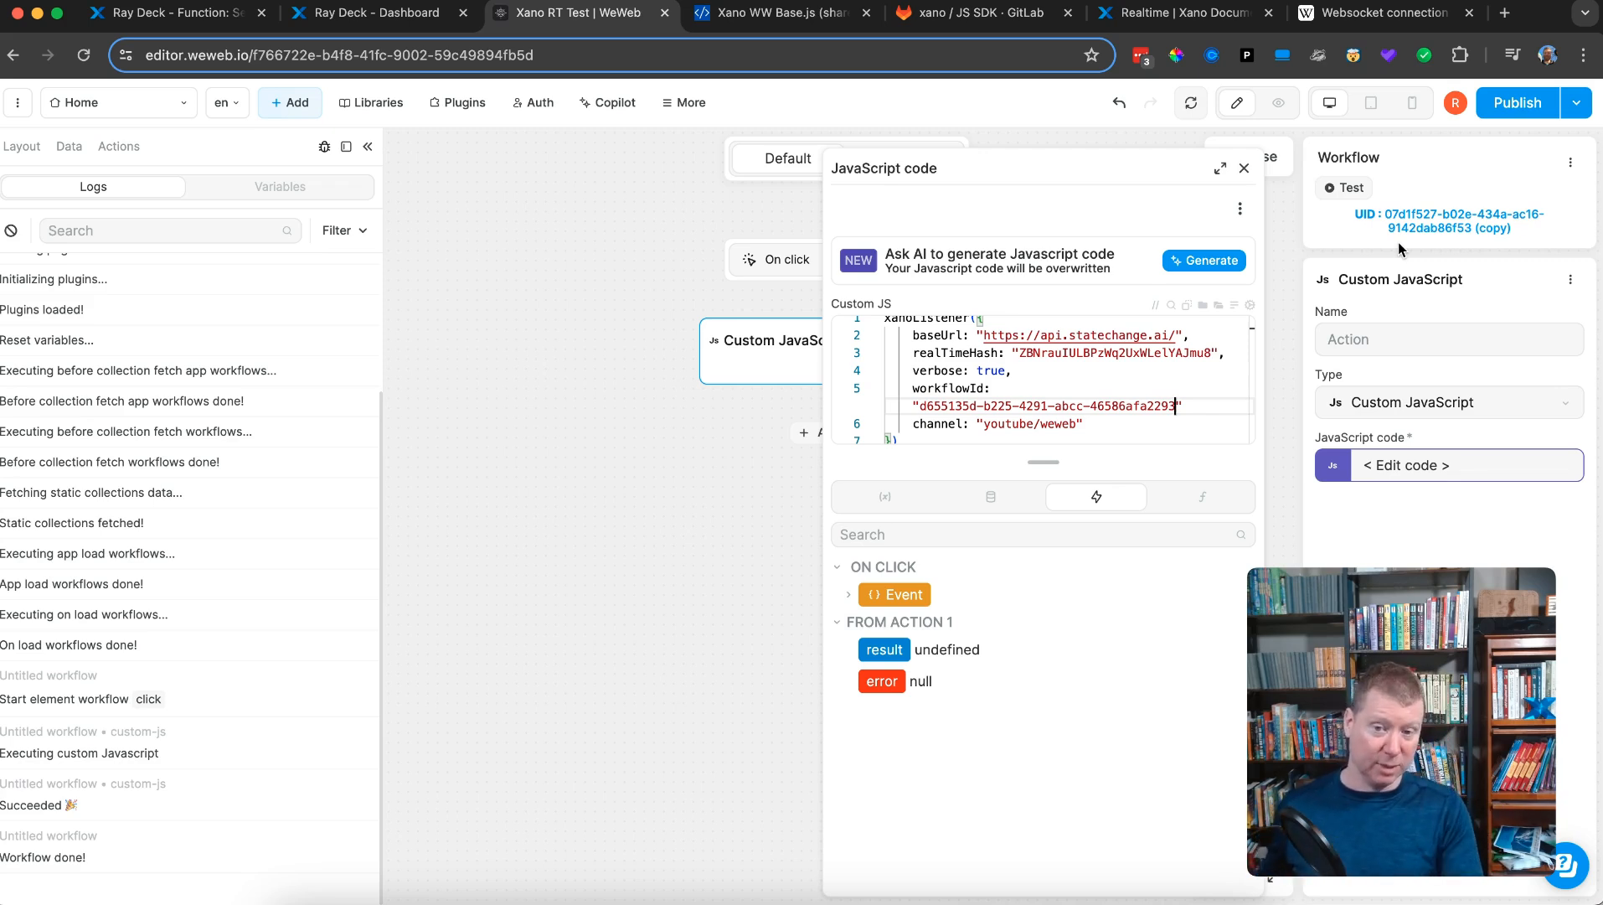
type("//")
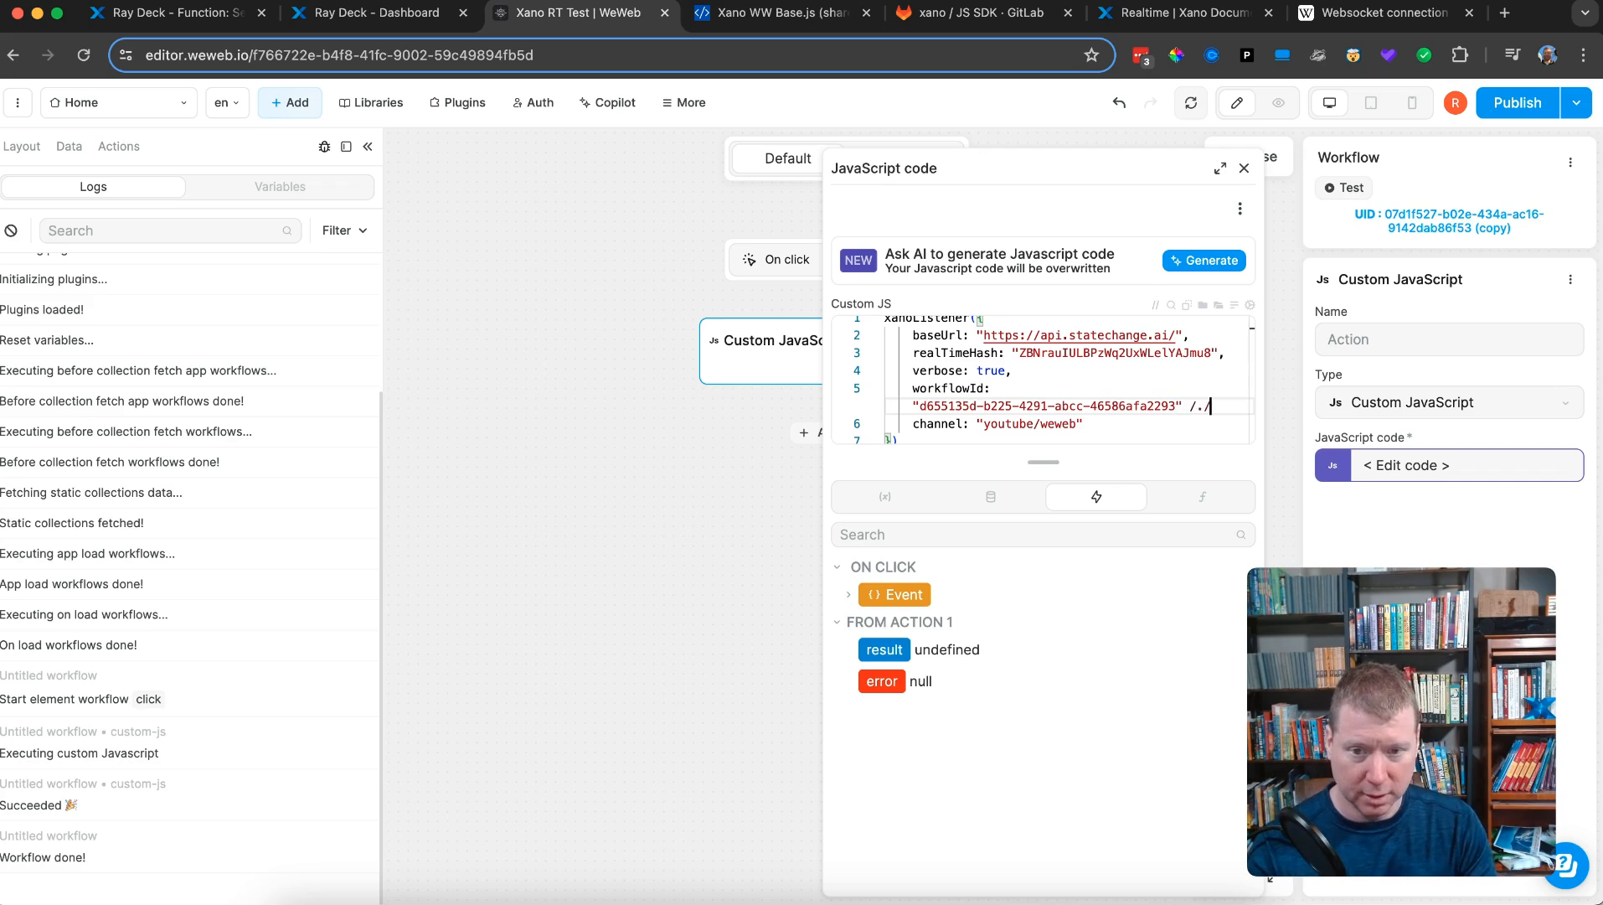
type(" global id")
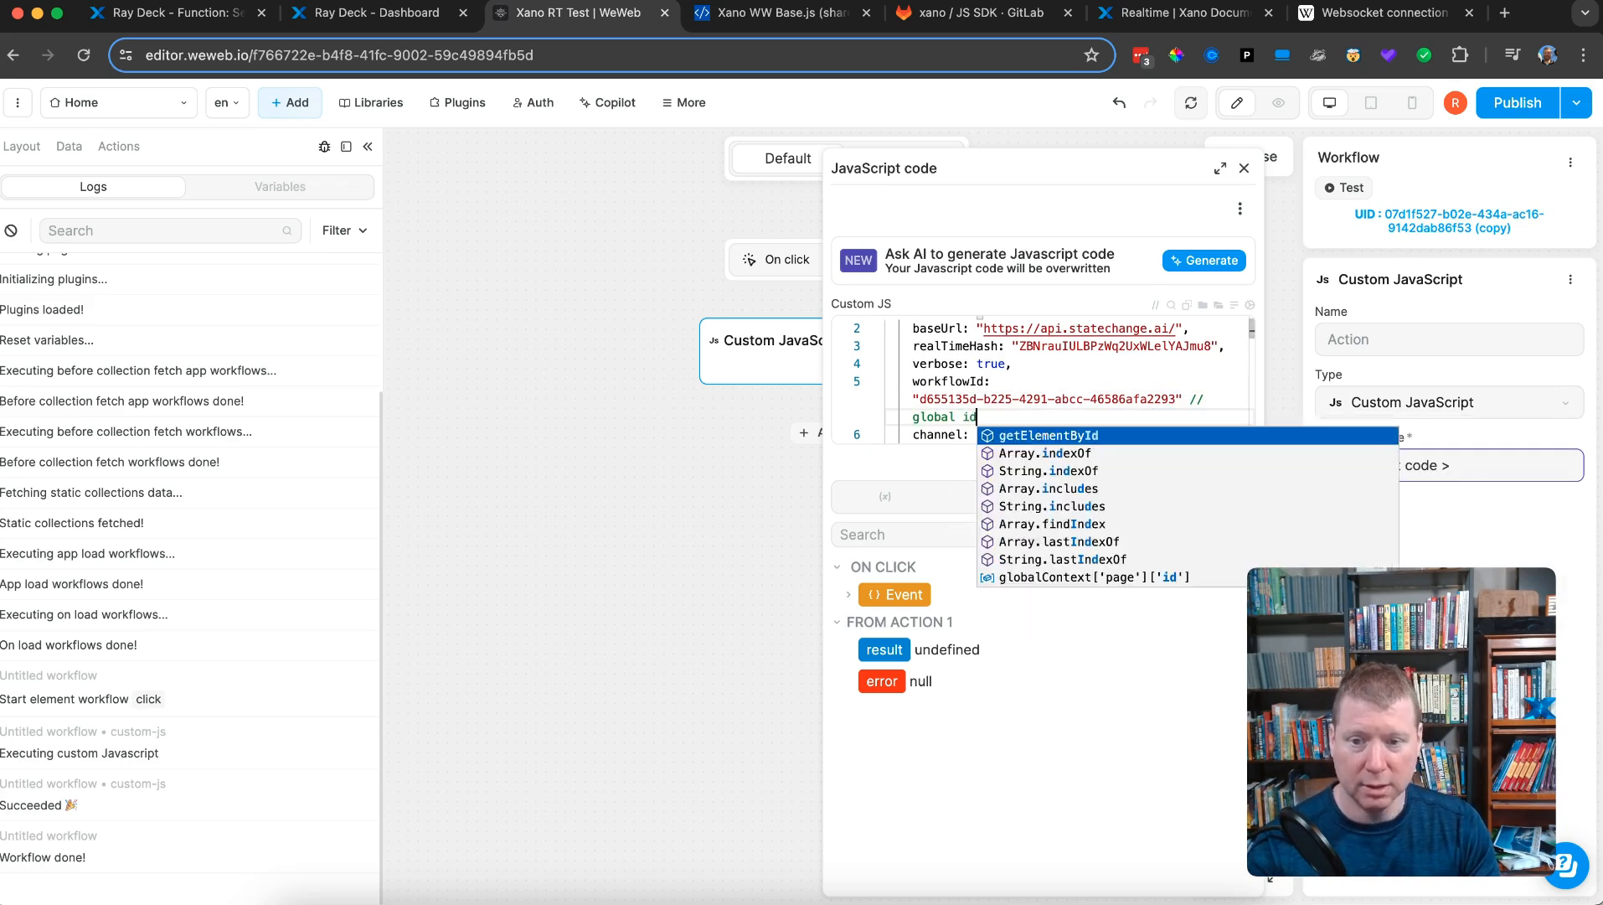
type(" for receivi")
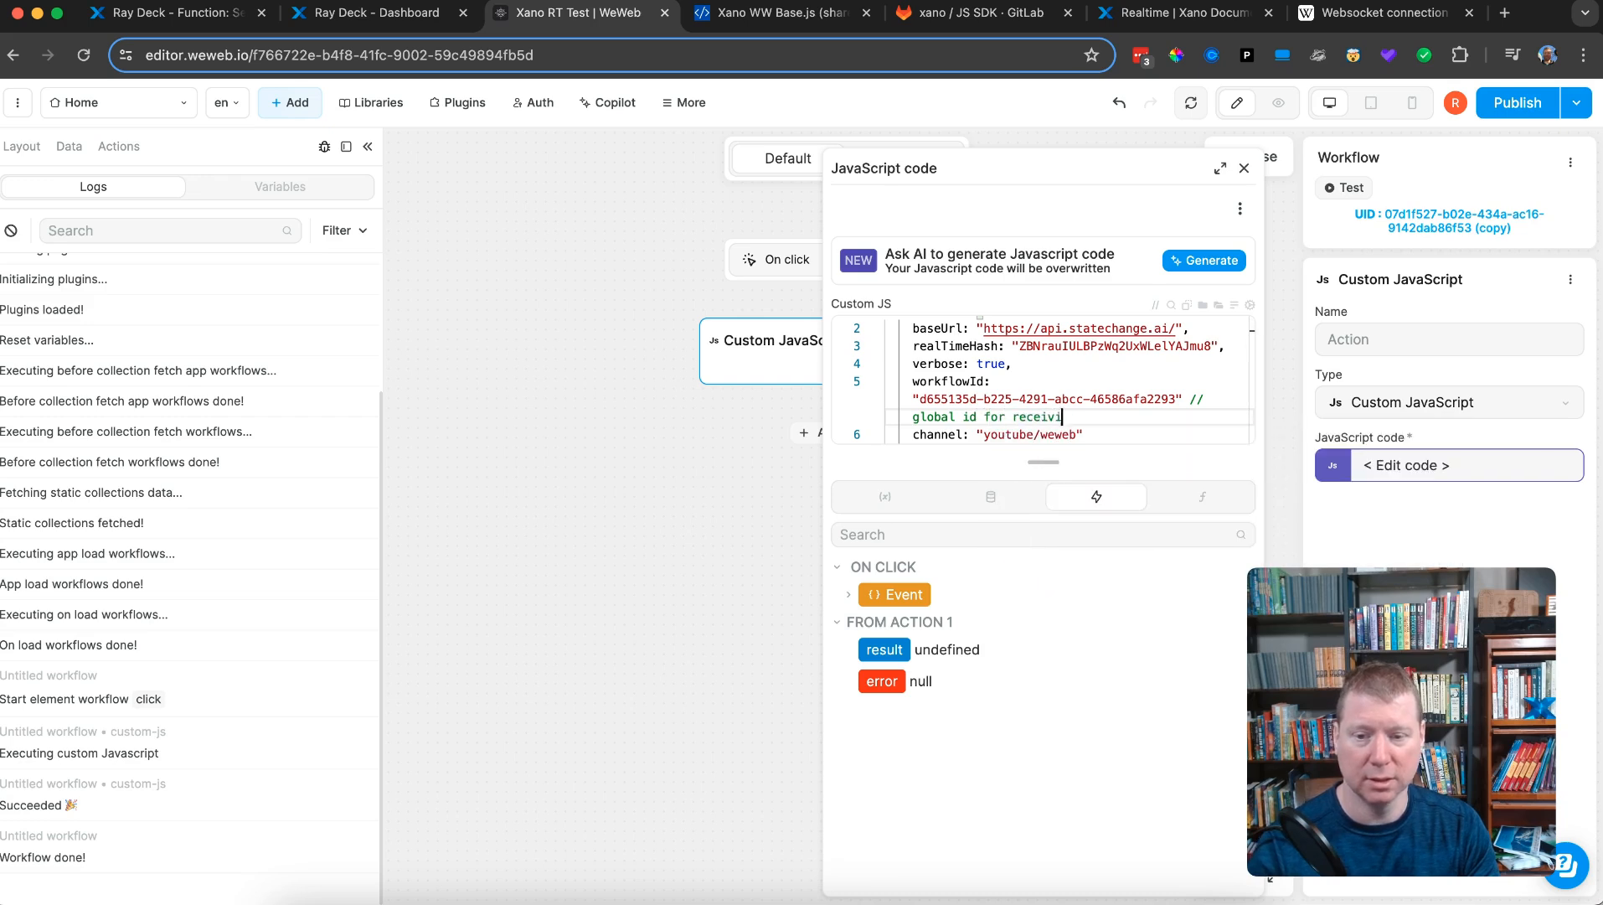
type("ng Realtime events")
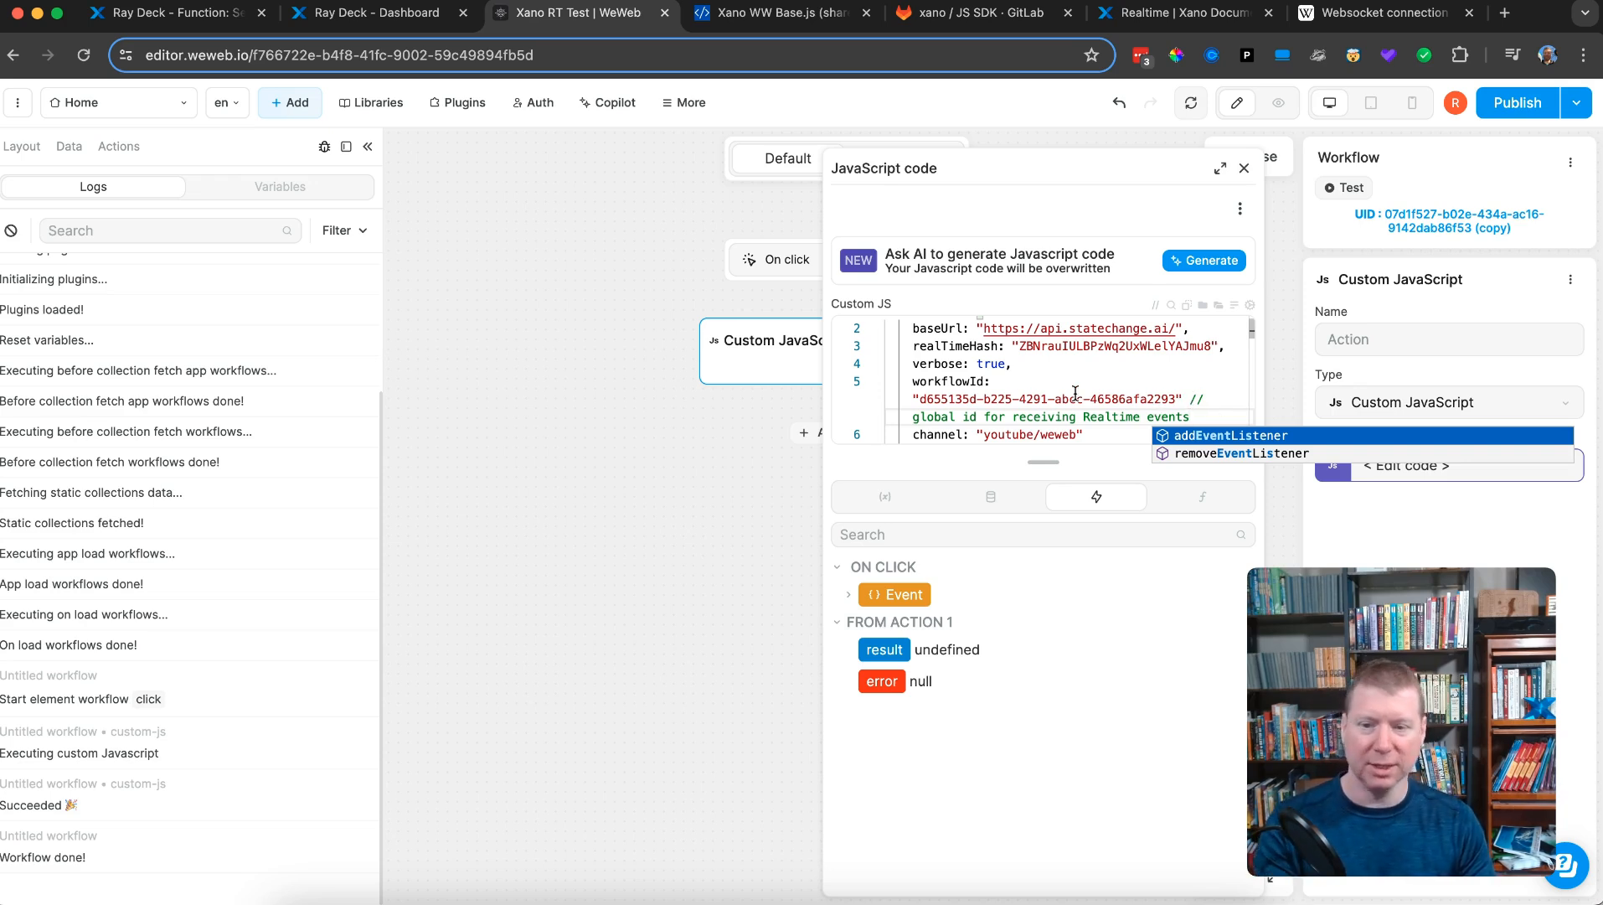
left_click(934, 360)
double_click(975, 363)
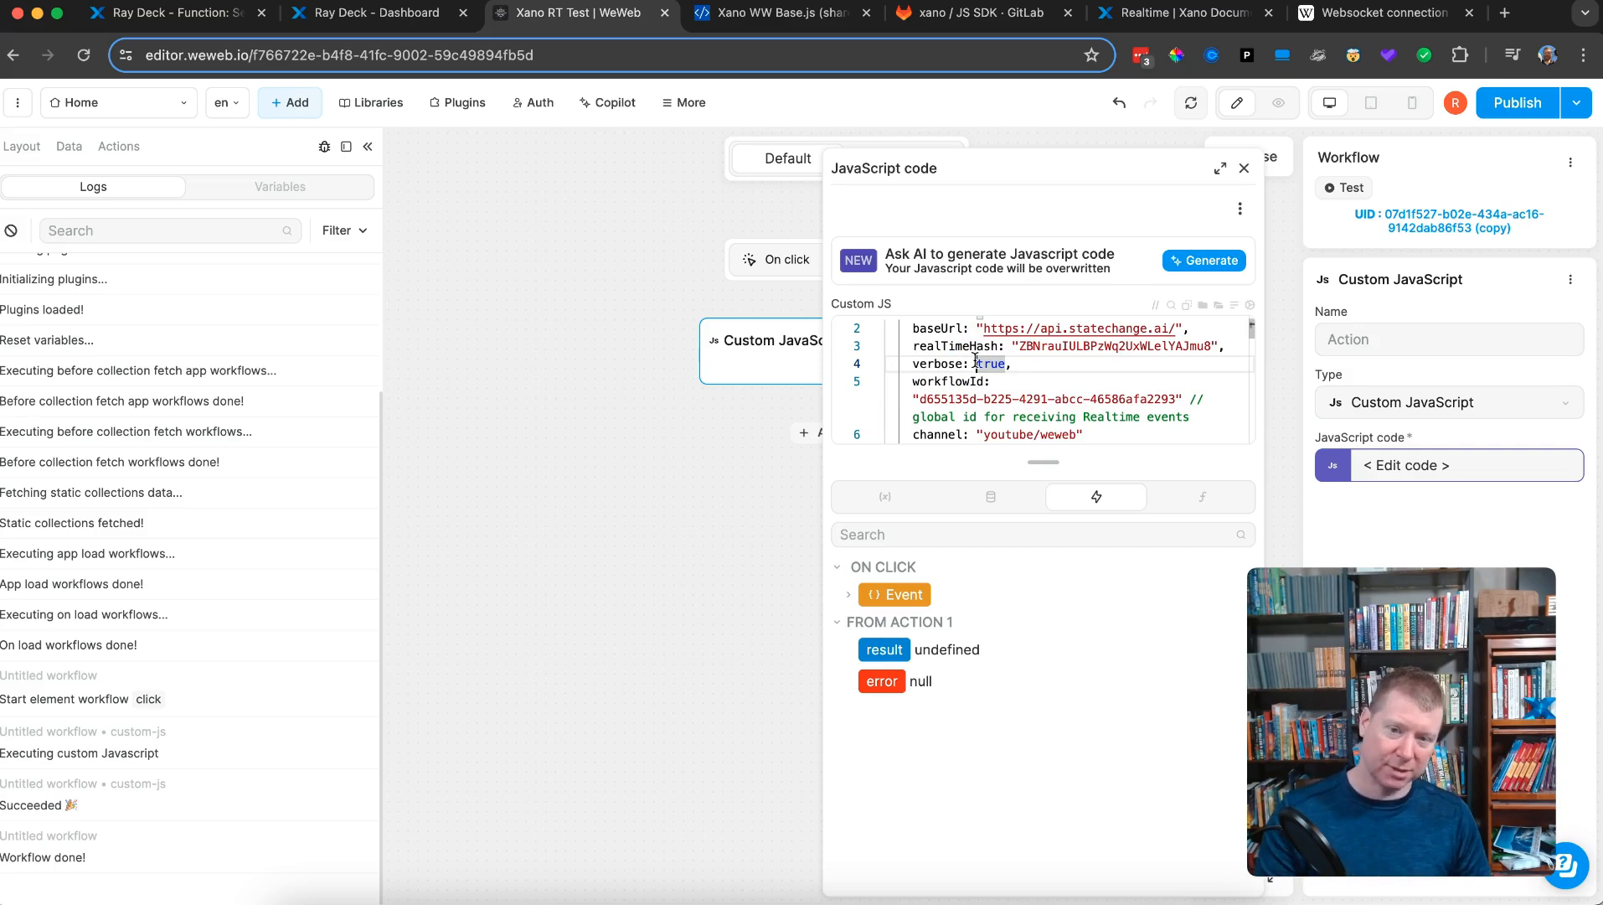
left_click(1245, 172)
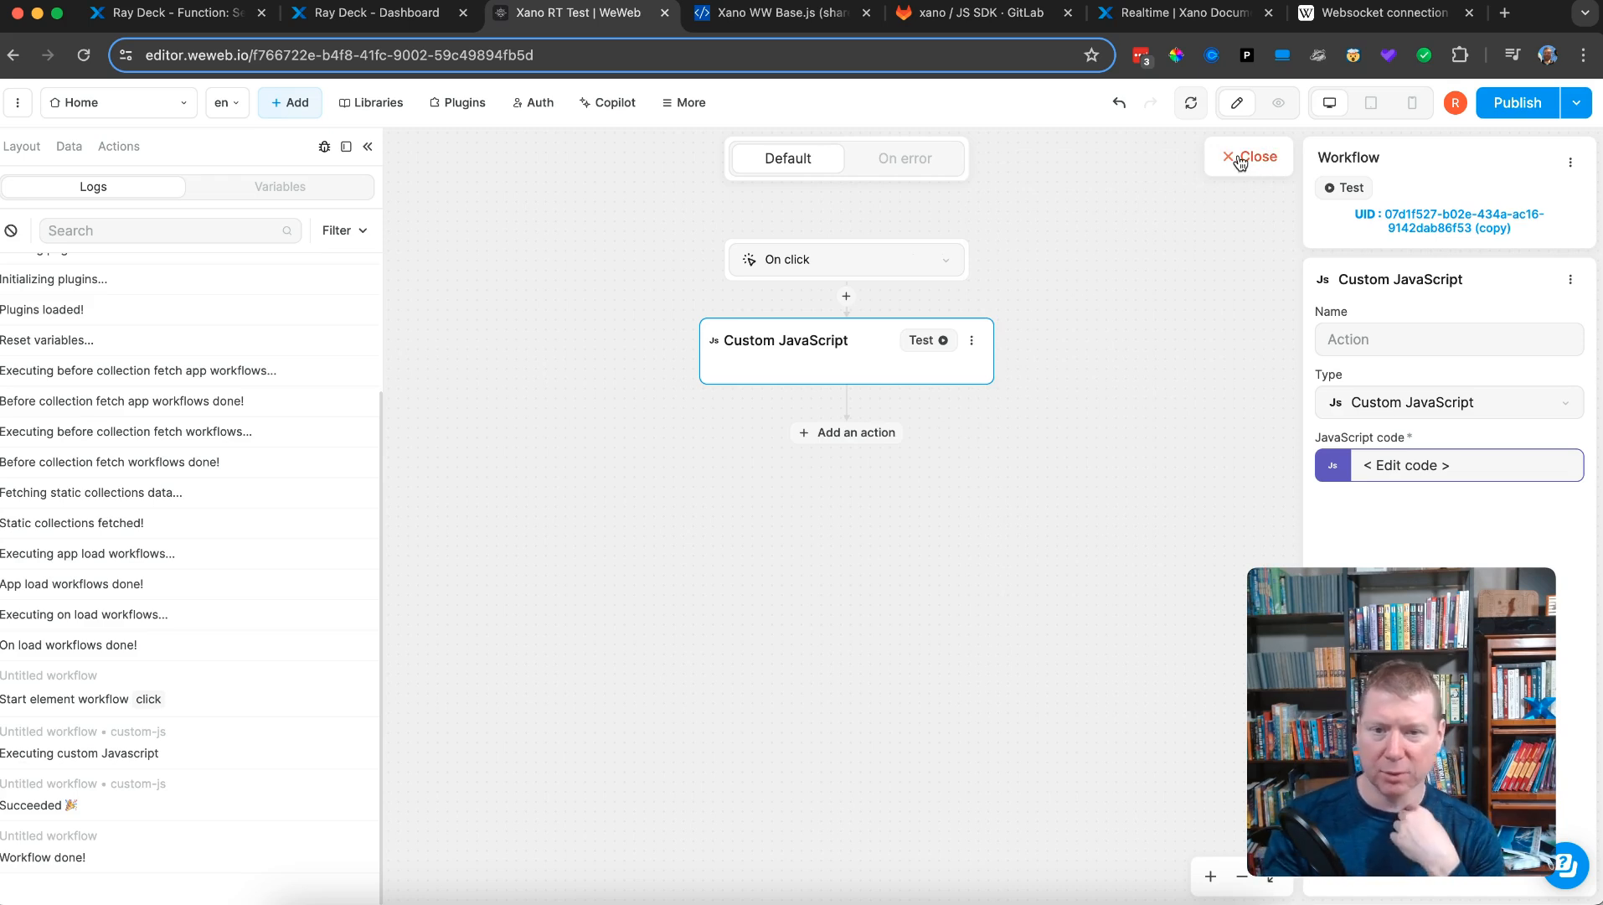
- Name the custom JavaScript action "Listen for Realtime events from xano" and close the workflow
left_click(1240, 164)
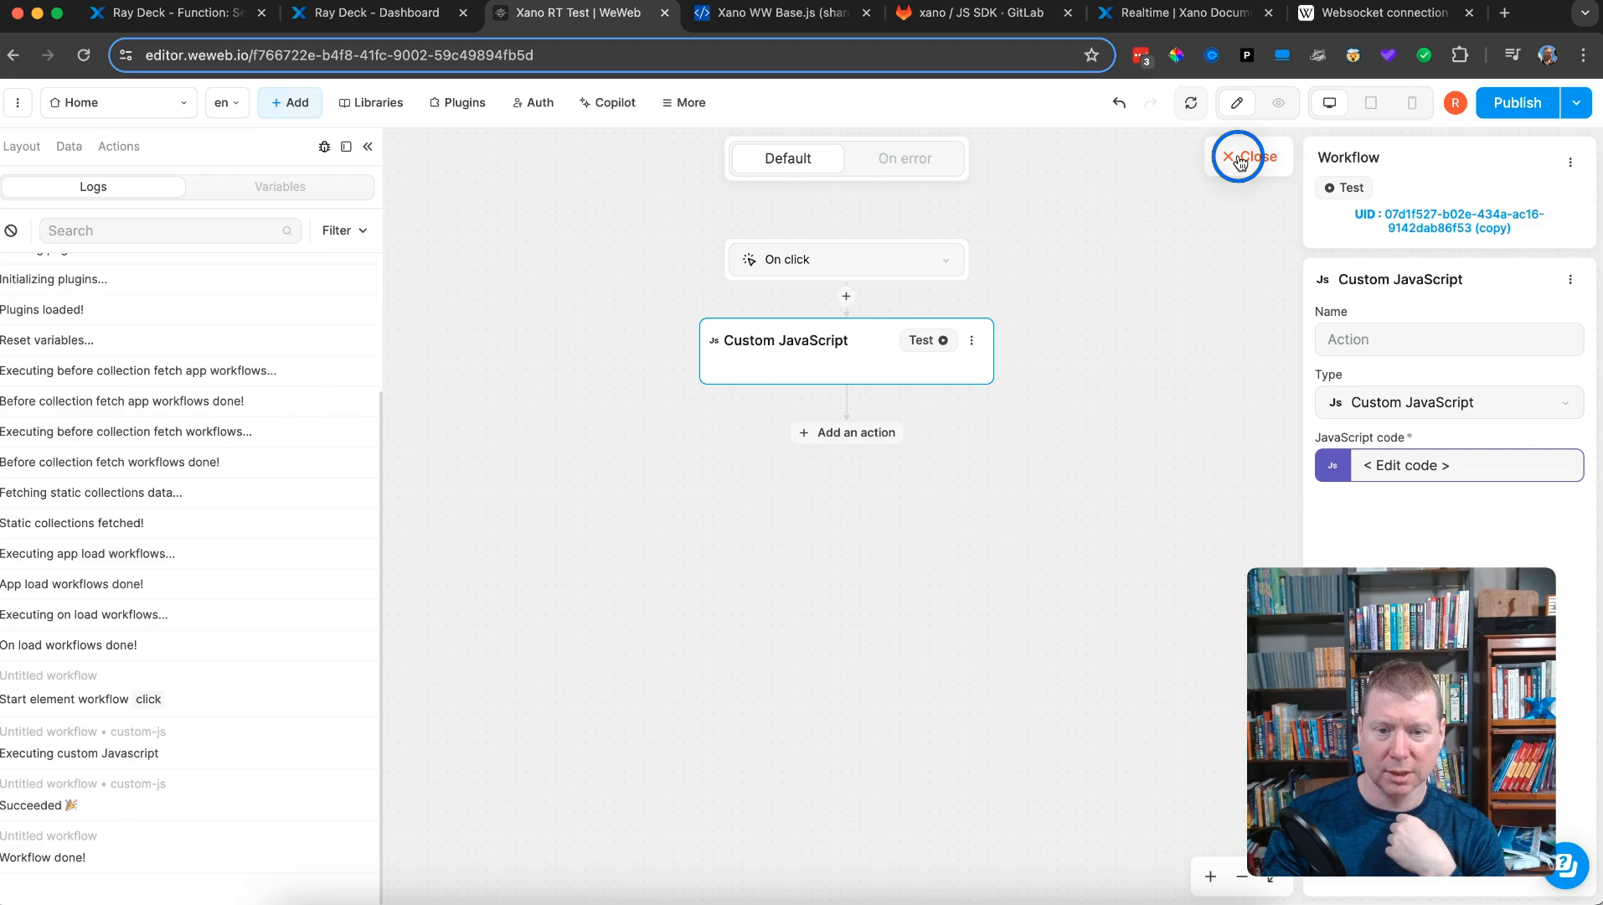
left_click(1350, 342)
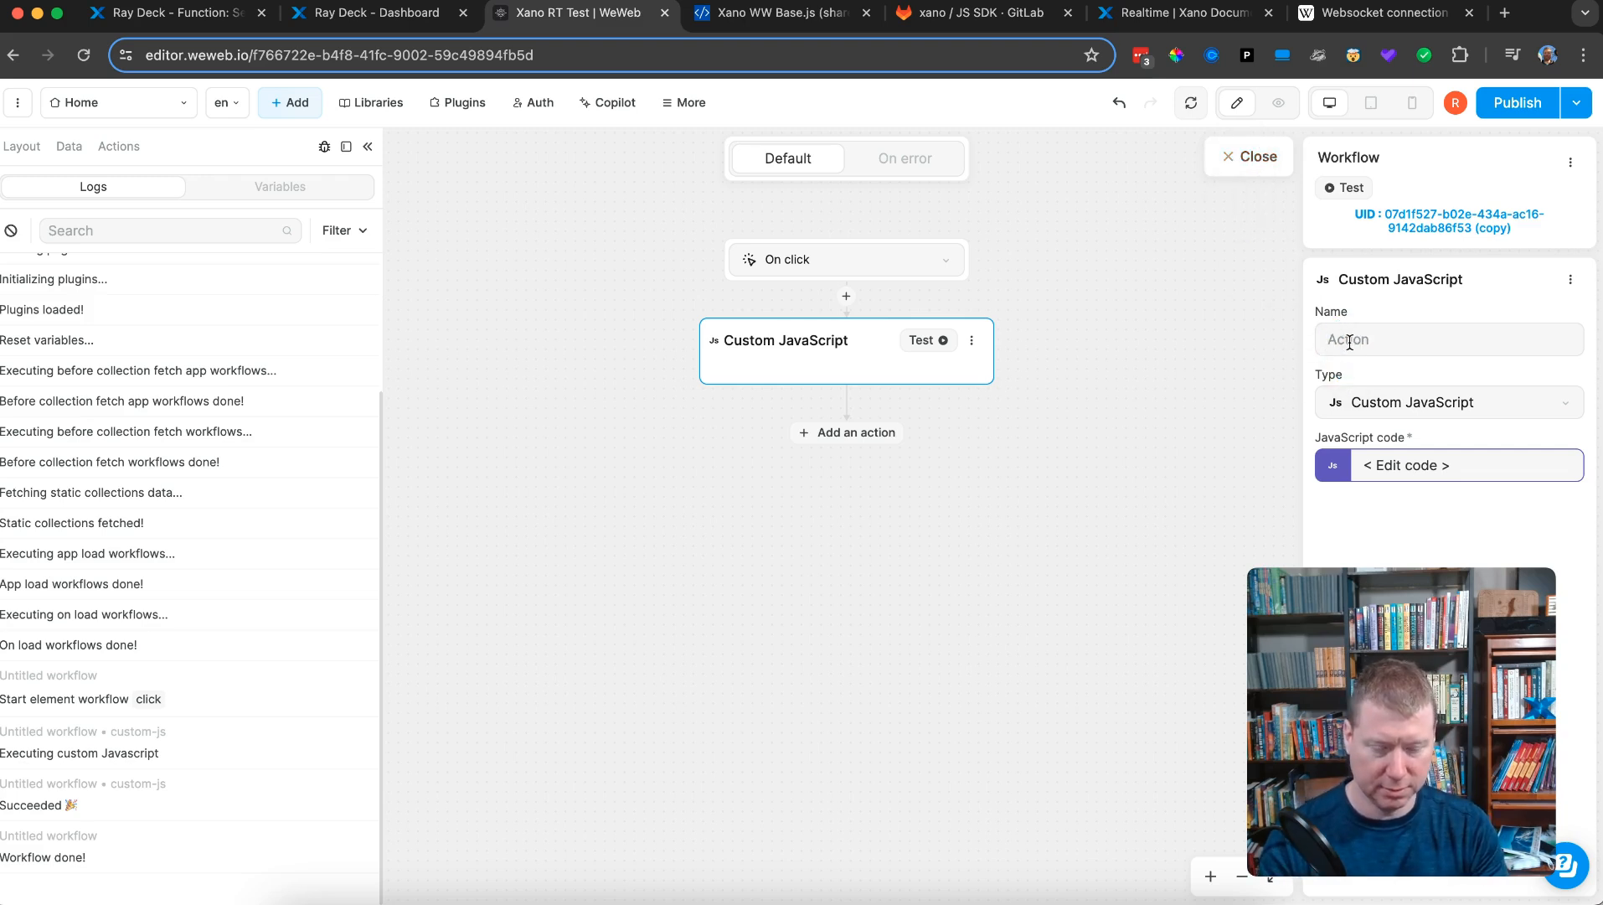
type("Listen for Realtime ")
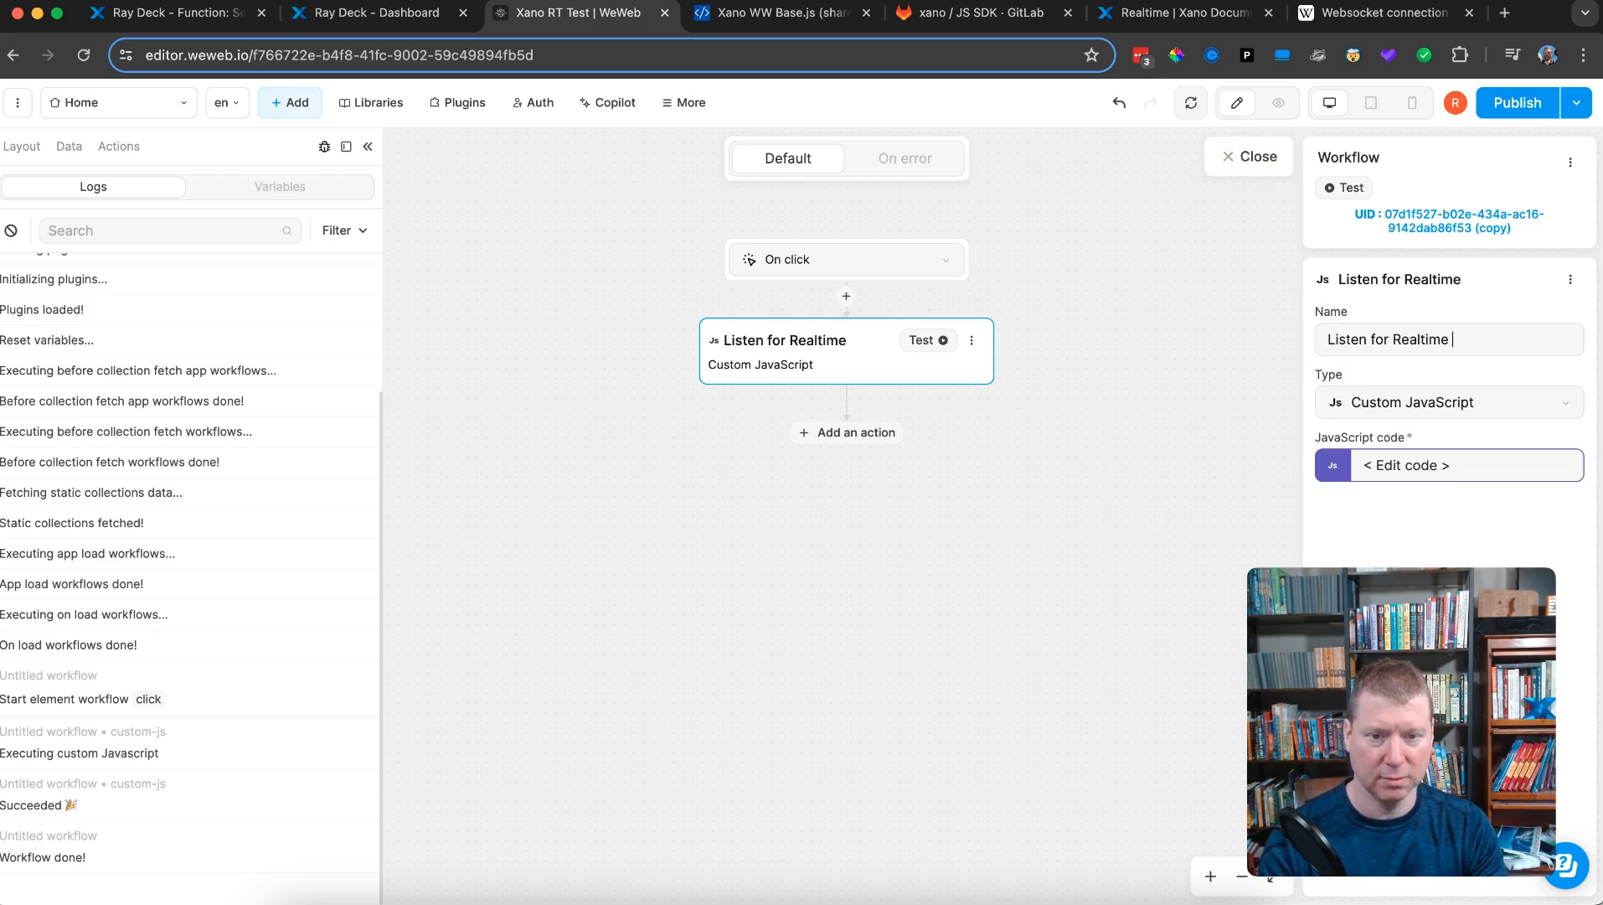
type("events from xano")
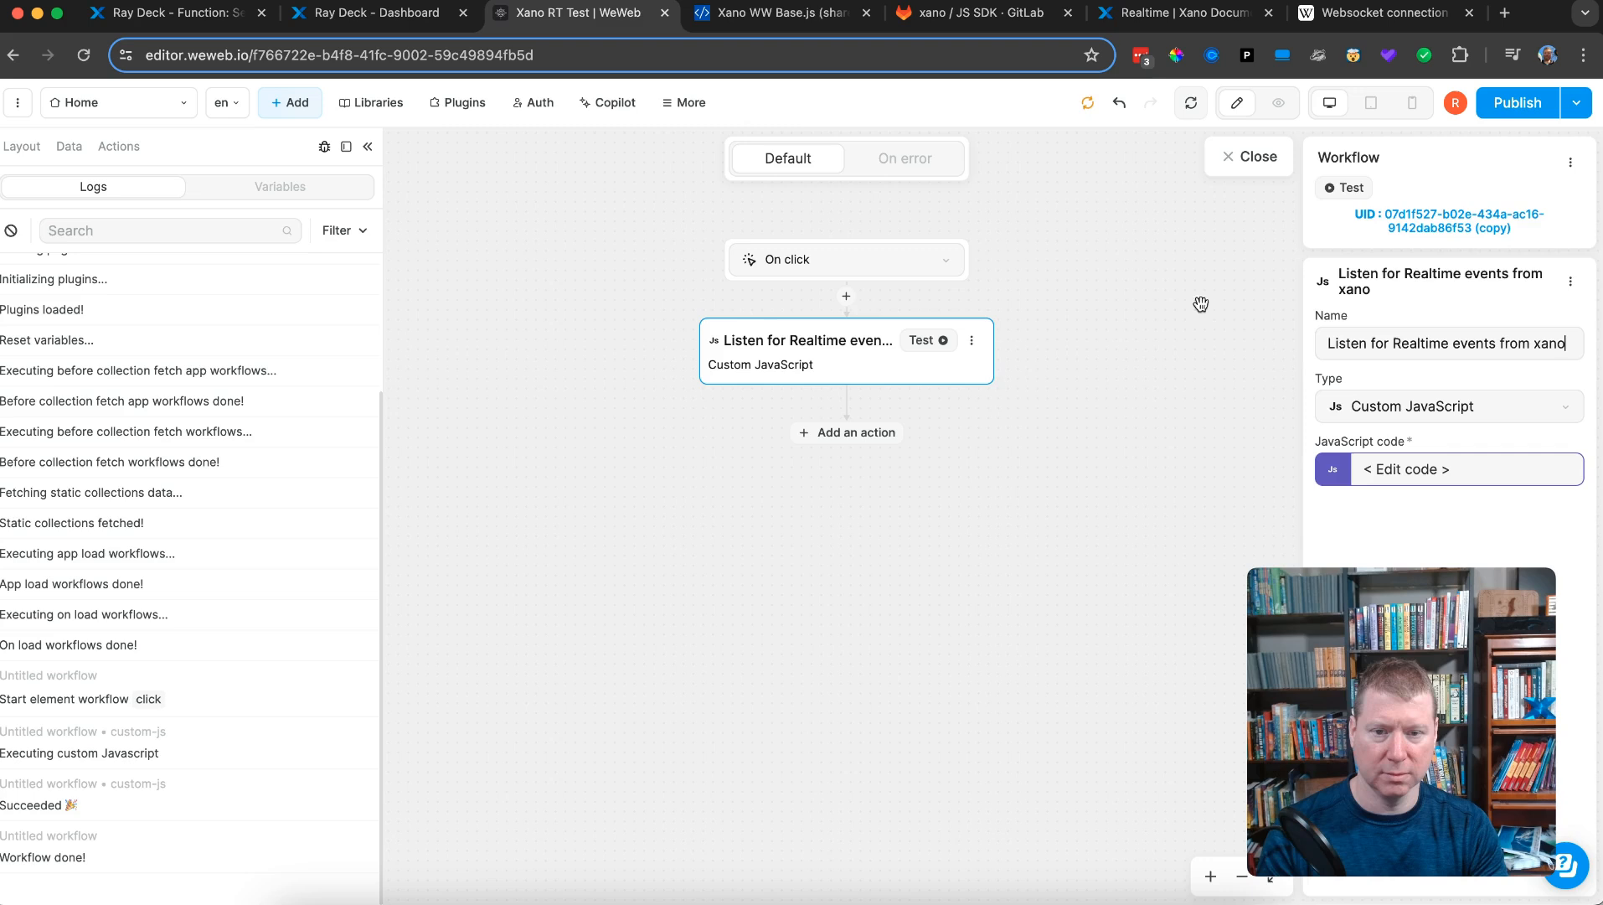
left_click(1232, 176)
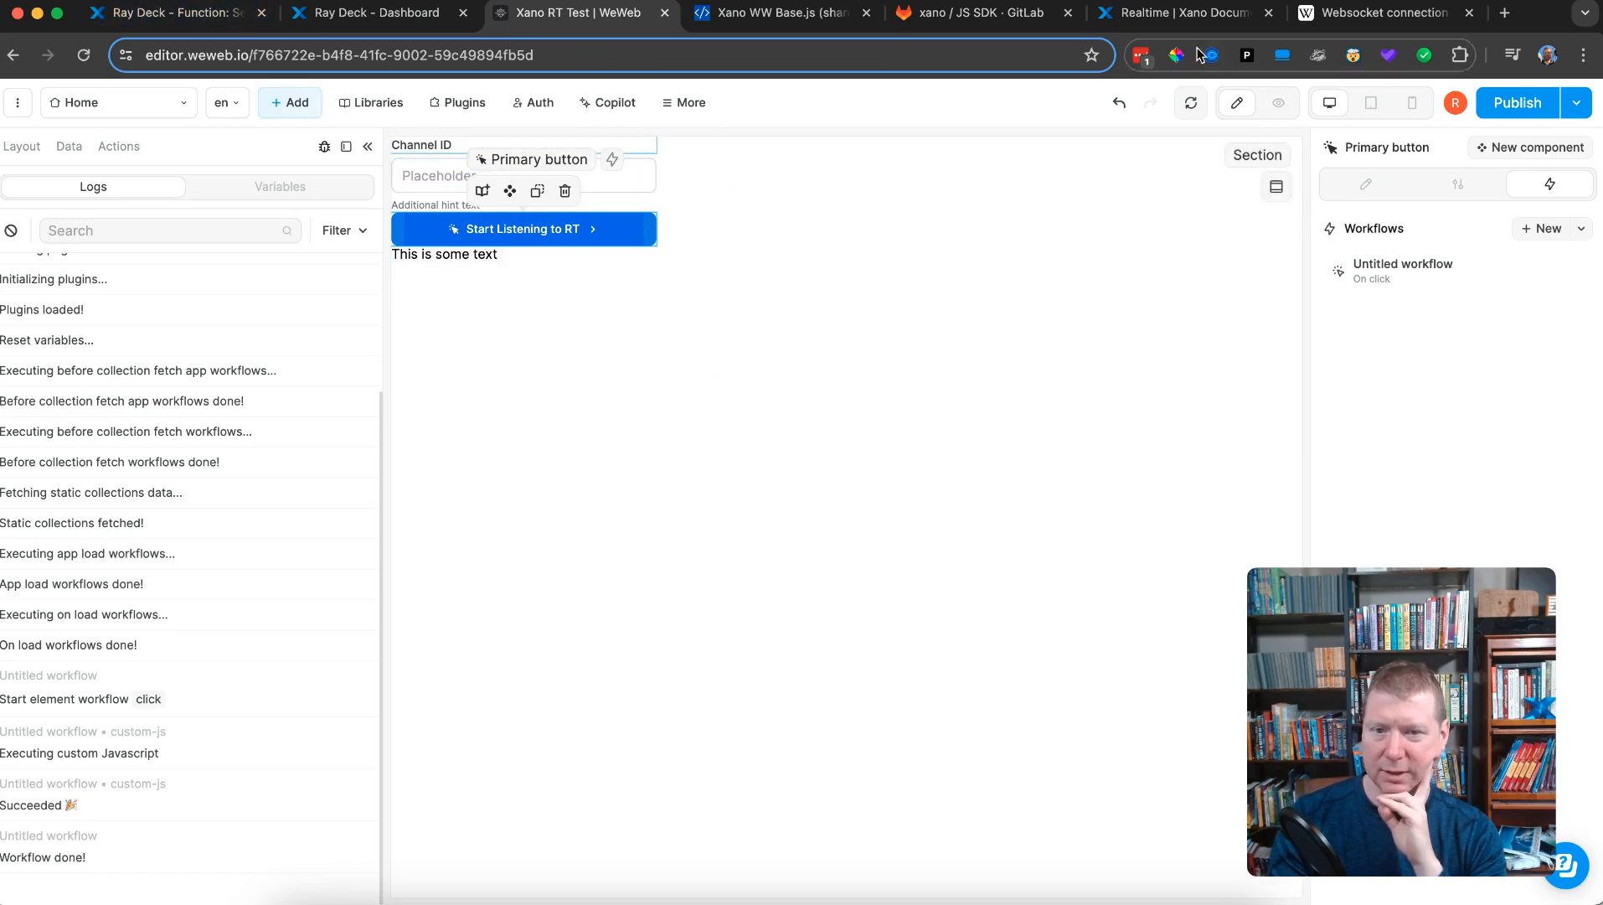
- Reload the editor, switch to preview mode and run the Start Listening to RT button with an empty Channel ID
left_click(83, 54)
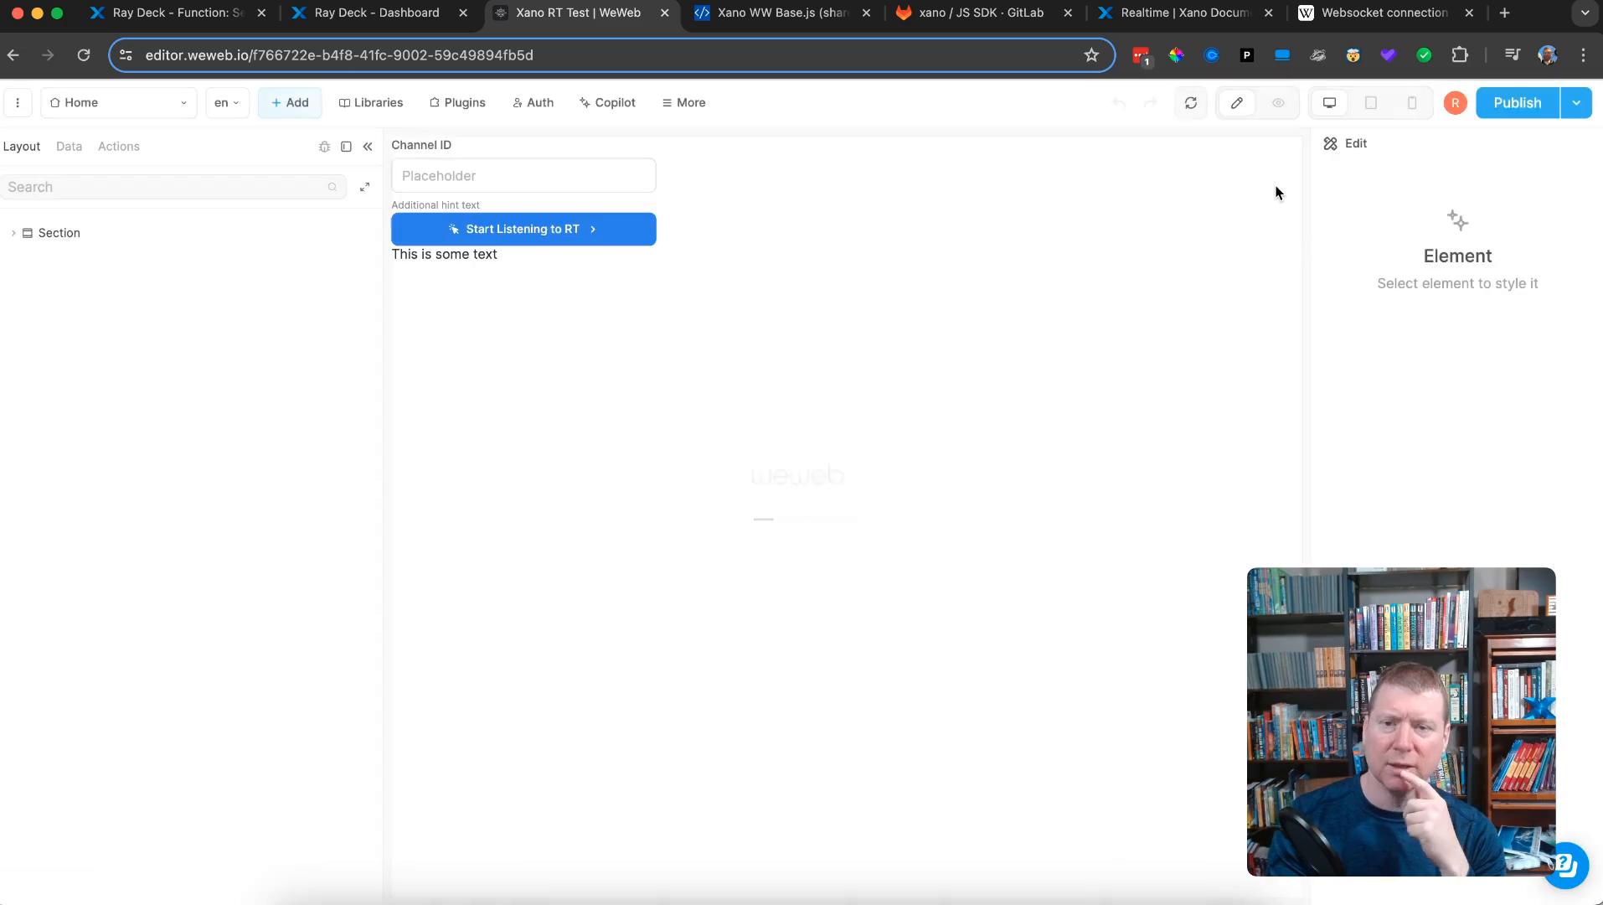
left_click(1278, 102)
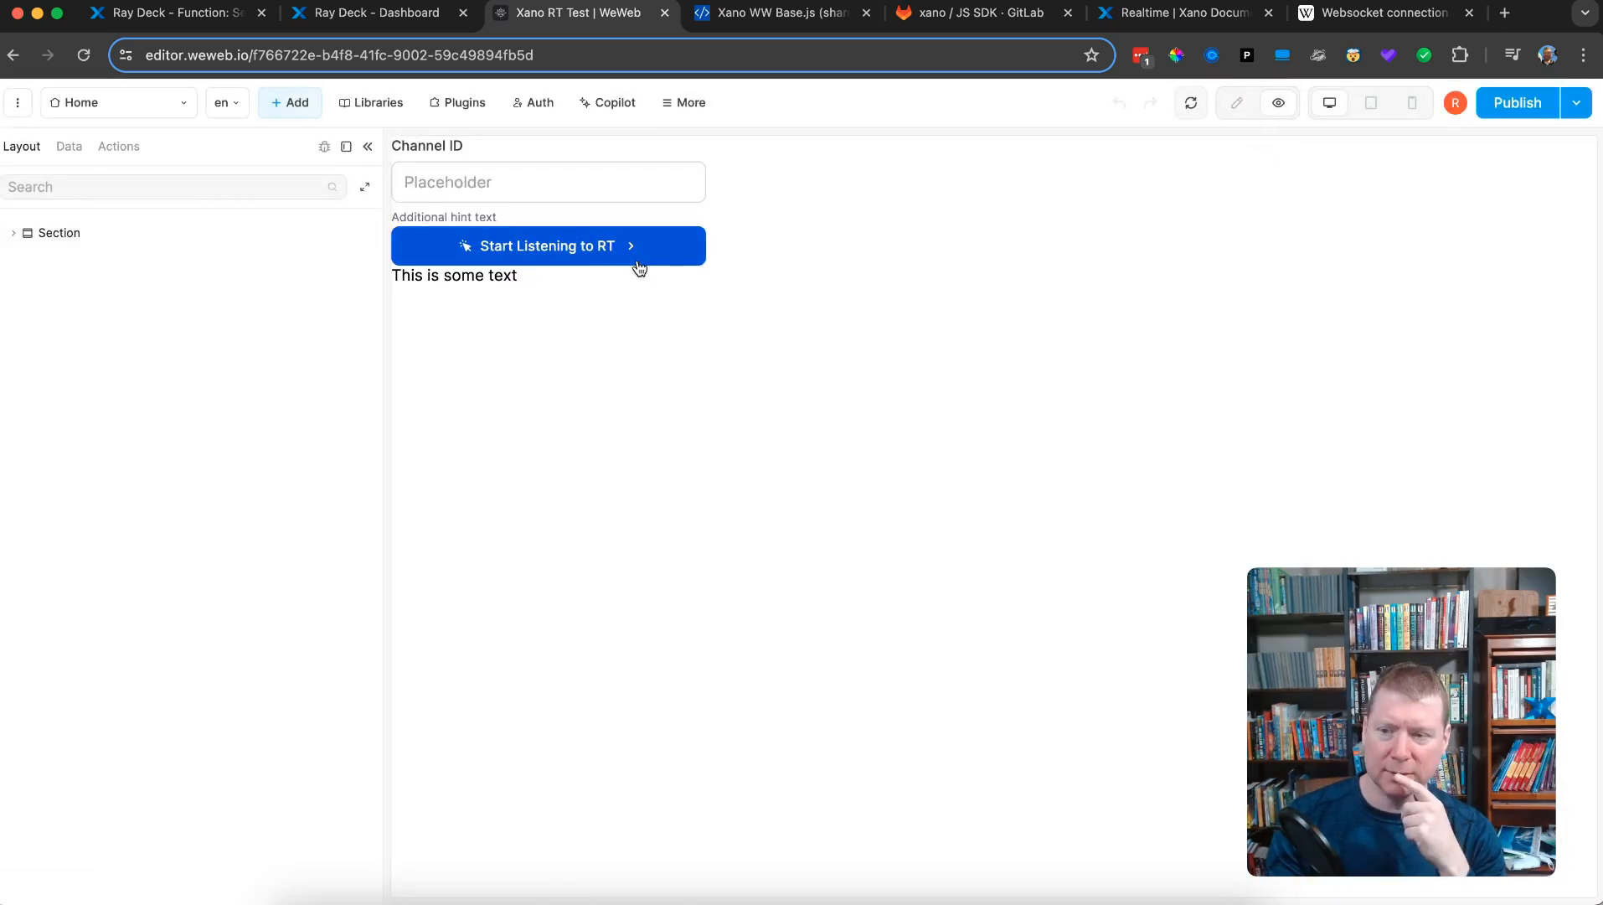
left_click(457, 173)
type("y")
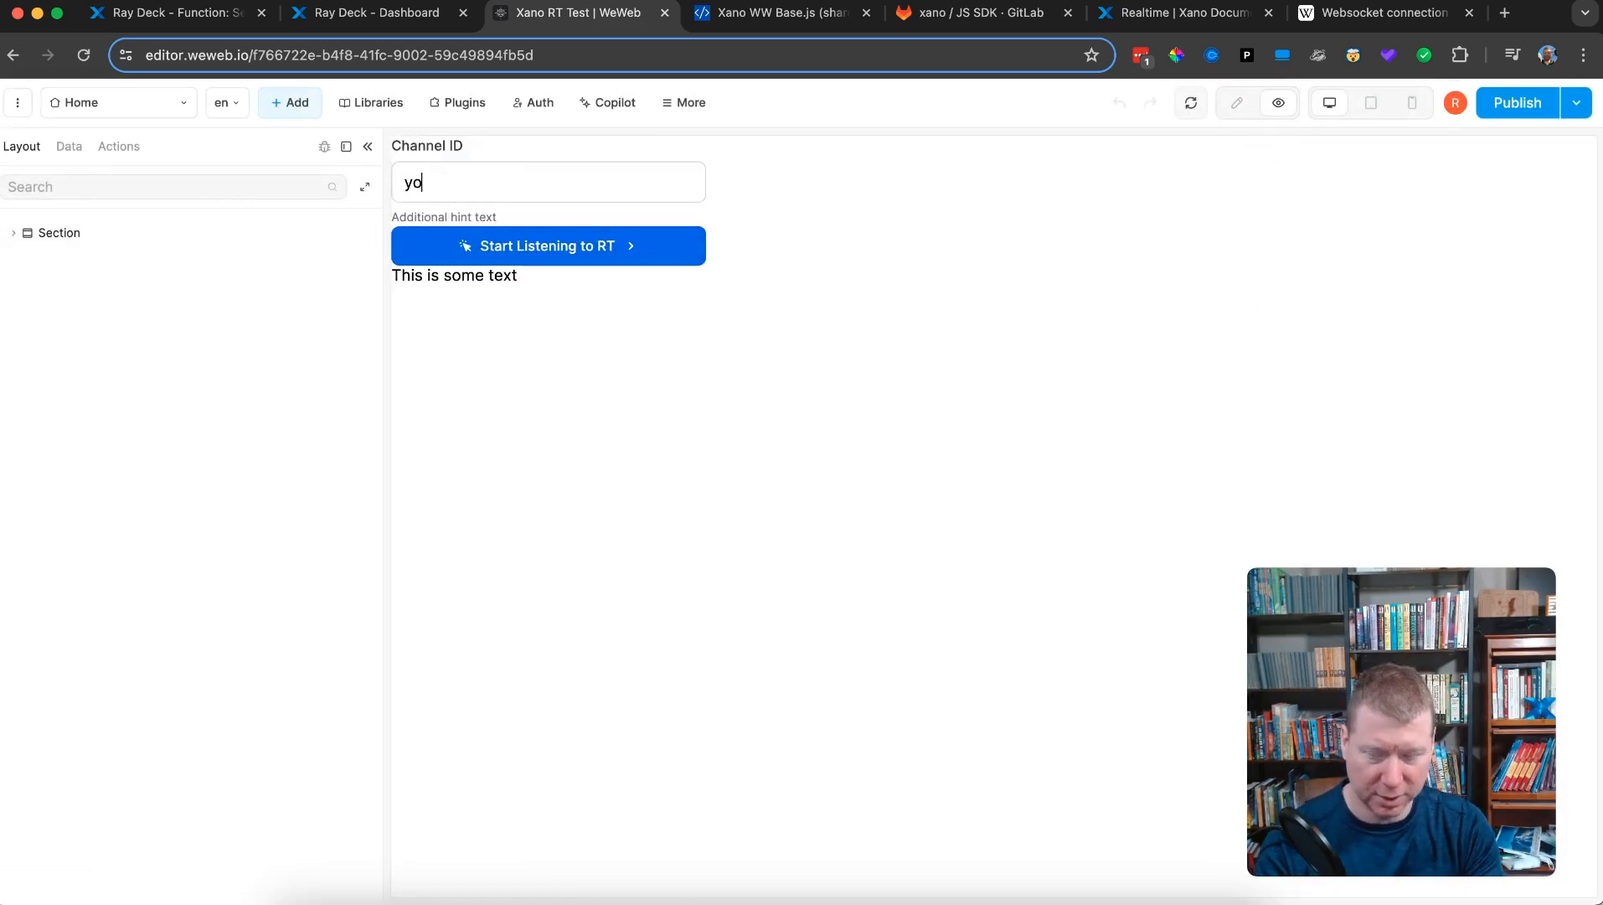
key("BackSpace")
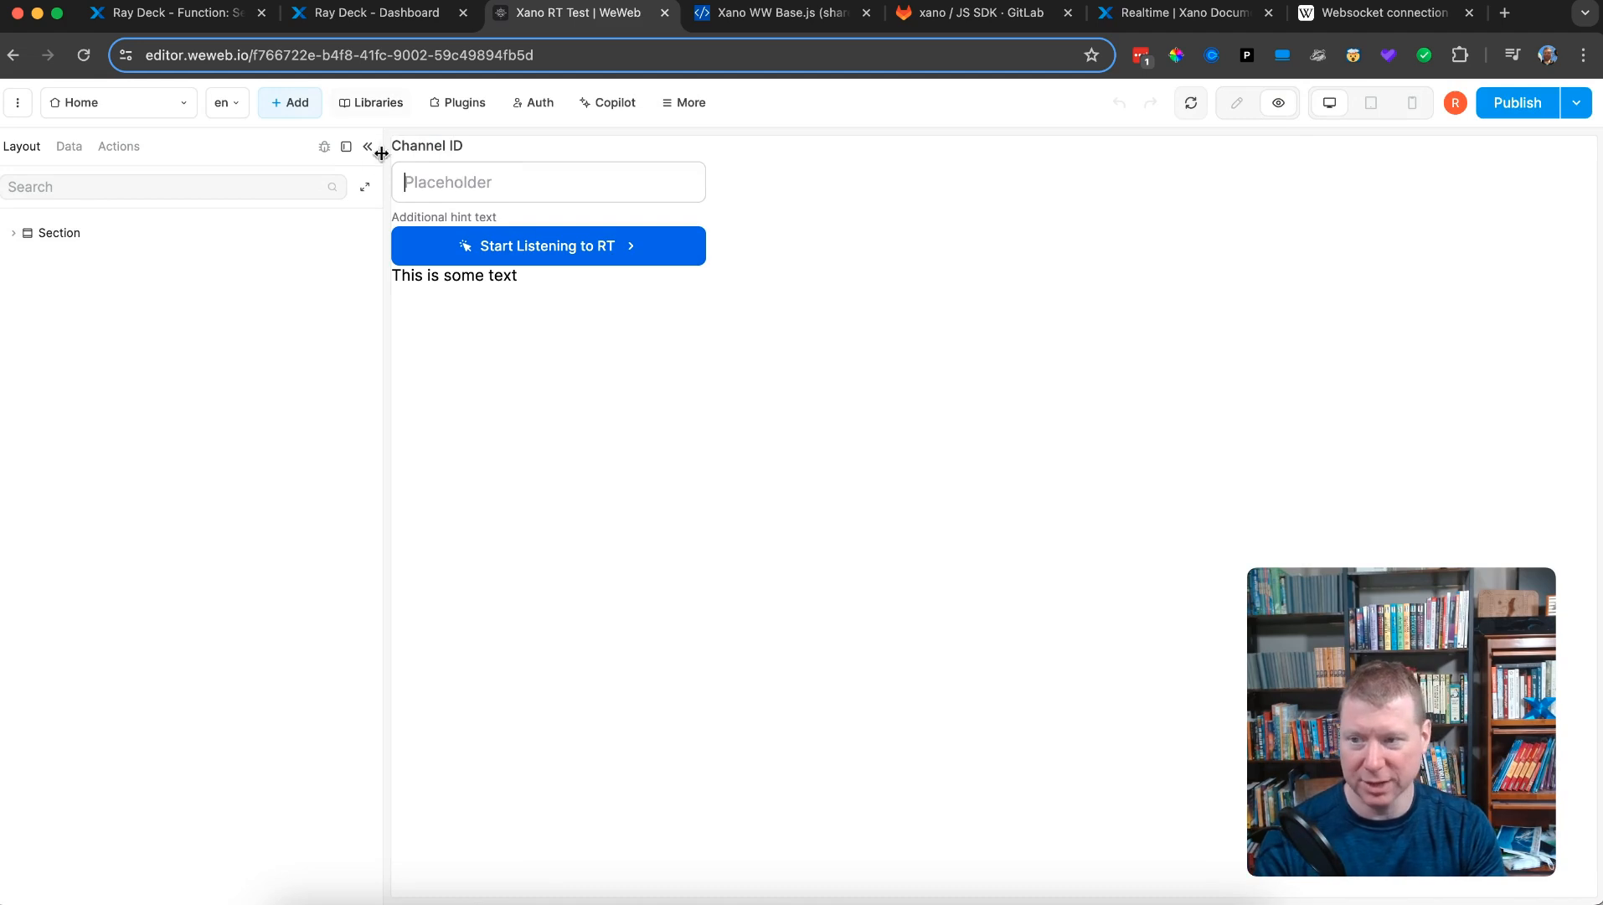
left_click(537, 252)
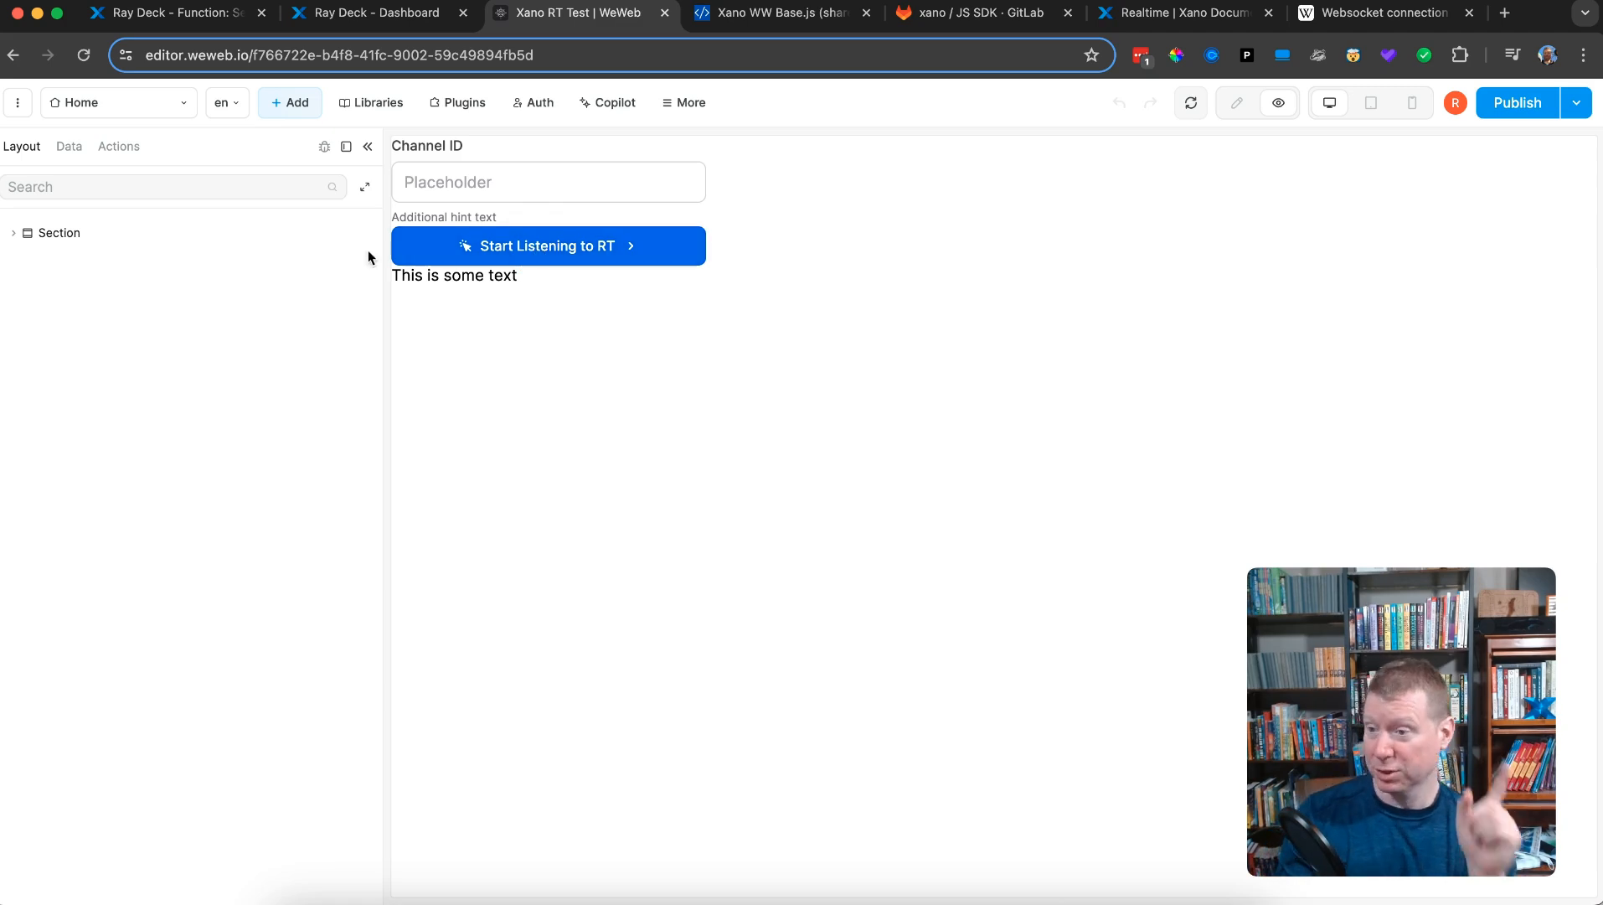
- Show the debug logs and run the Start Listening to RT button again to check its workflow execution
left_click(74, 147)
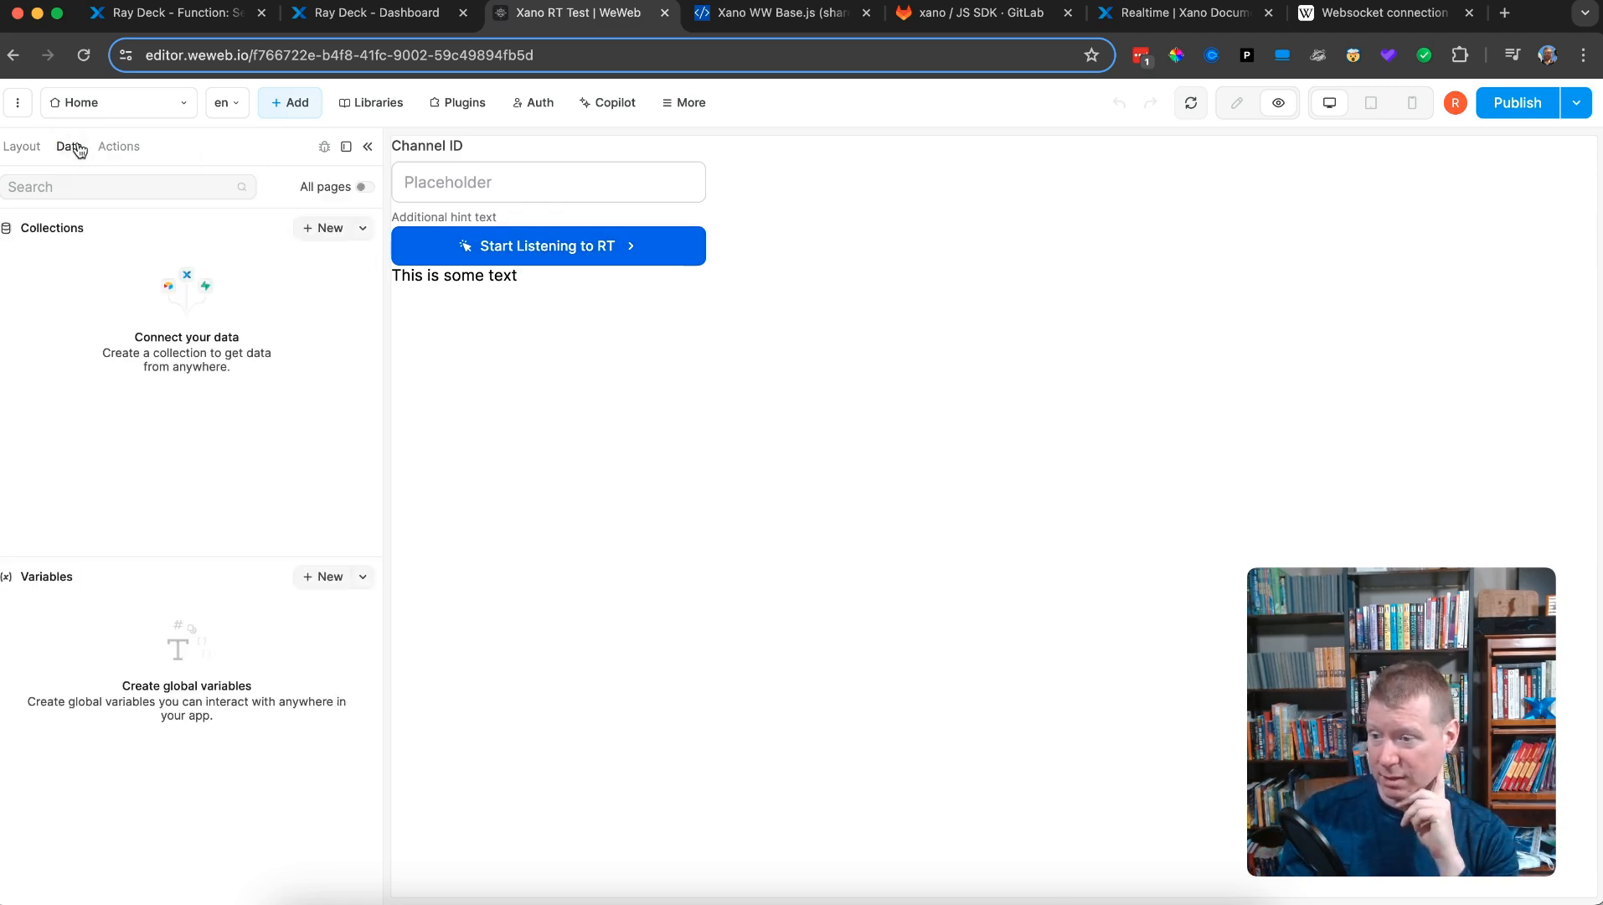
left_click(324, 146)
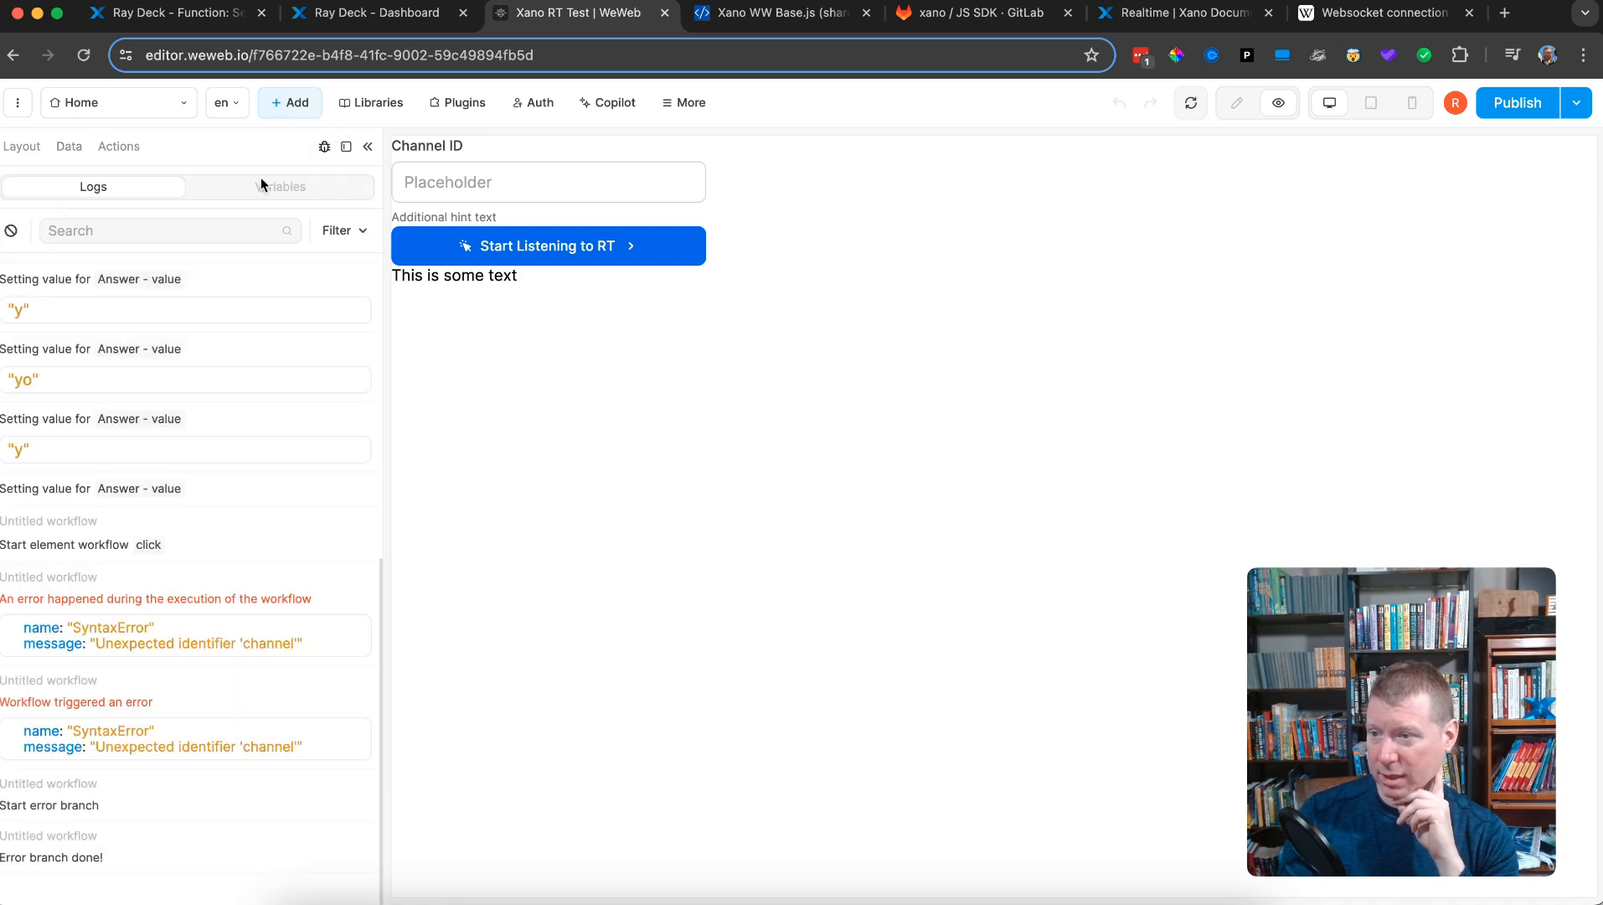
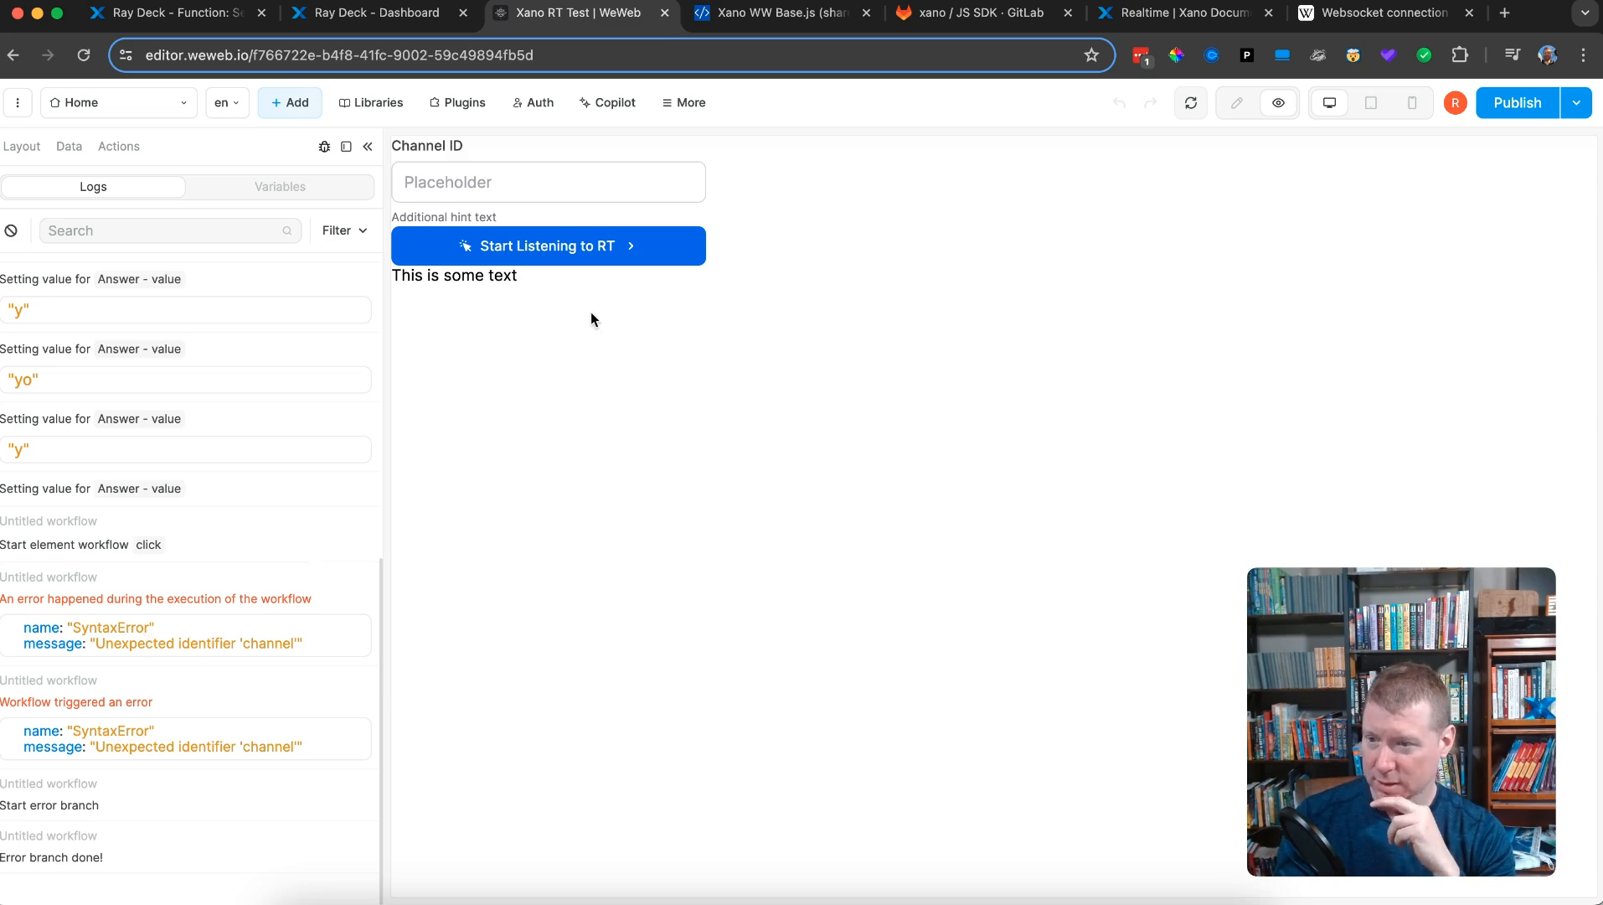
left_click(556, 252)
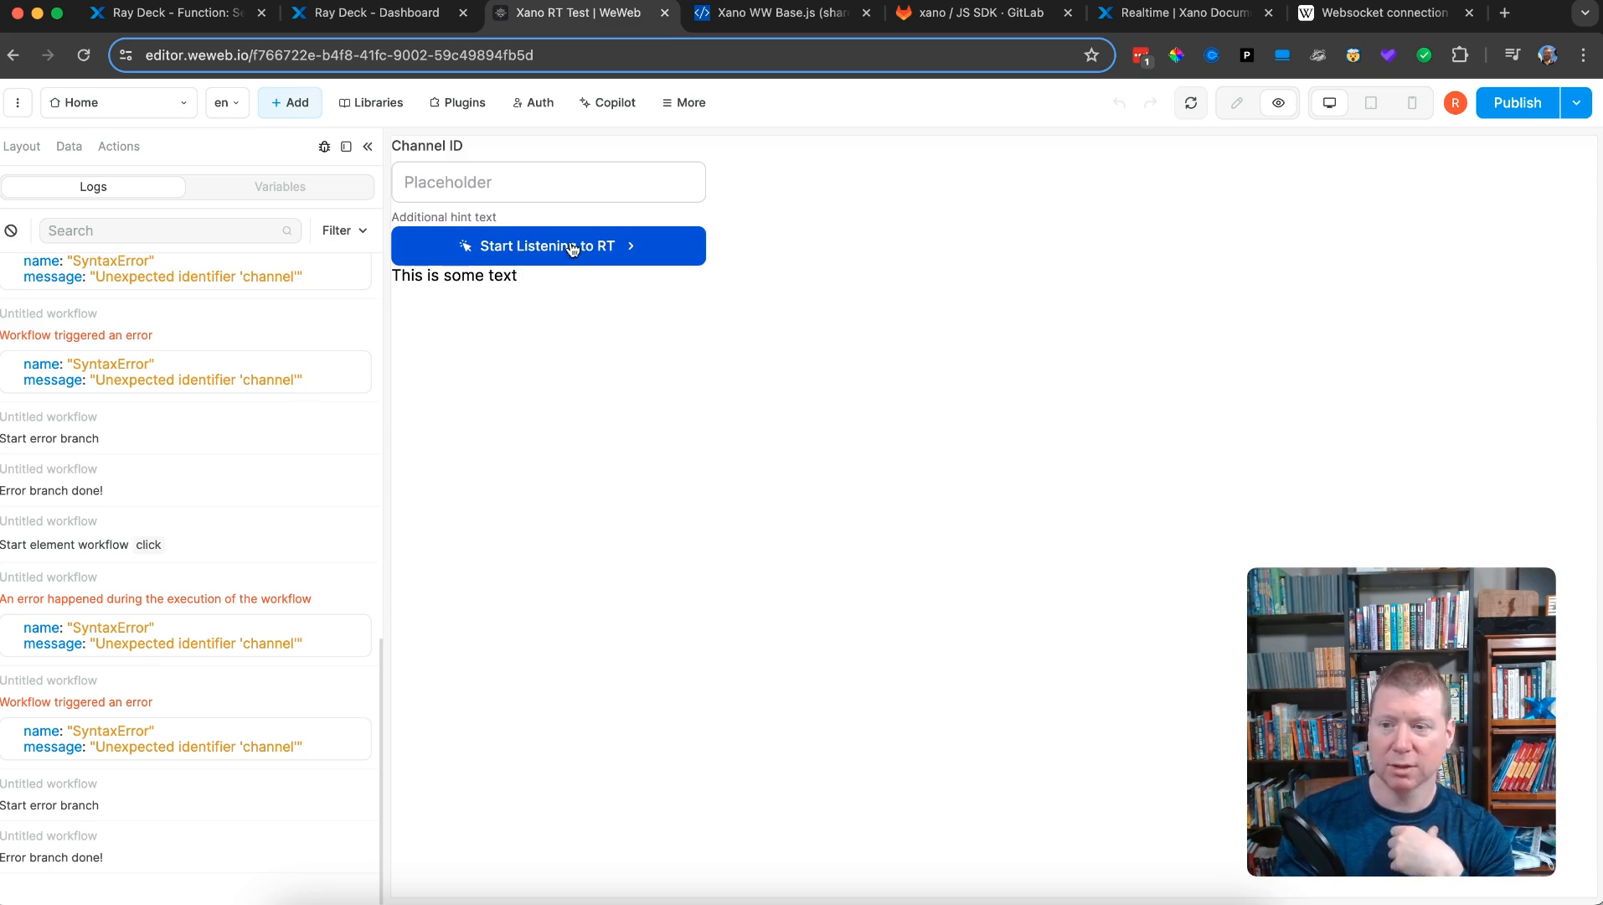
- Return to edit mode and open the JavaScript code of the realtime listening action in the Start Listening to RT button's click workflow
left_click(1238, 103)
left_click(615, 235)
left_click(1550, 184)
left_click(1393, 268)
left_click(803, 350)
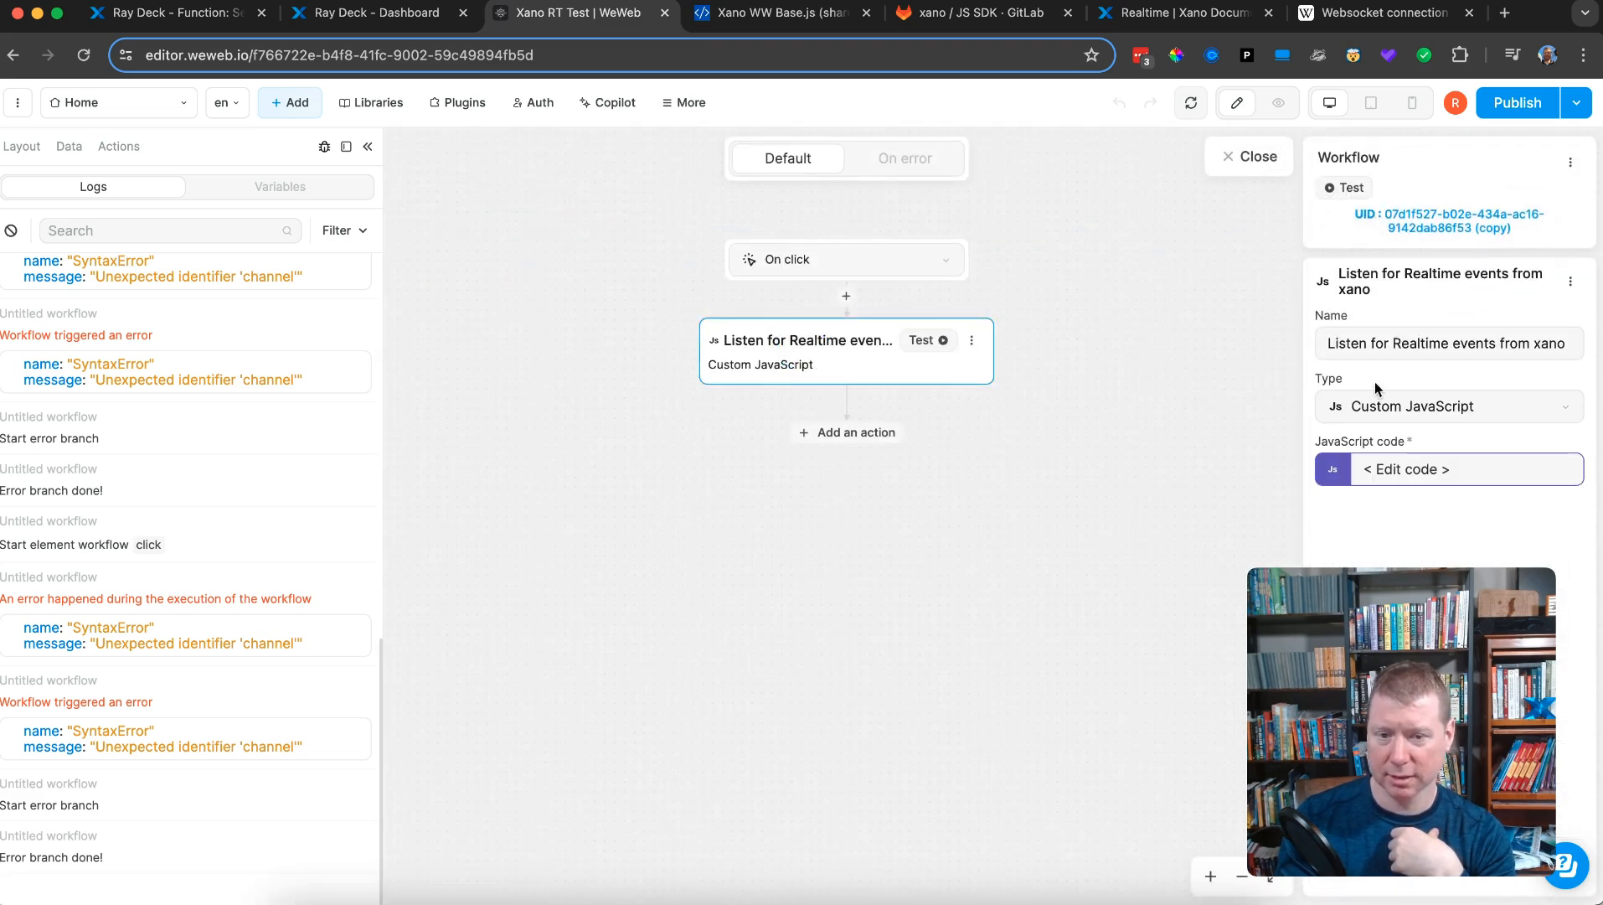
left_click(857, 351)
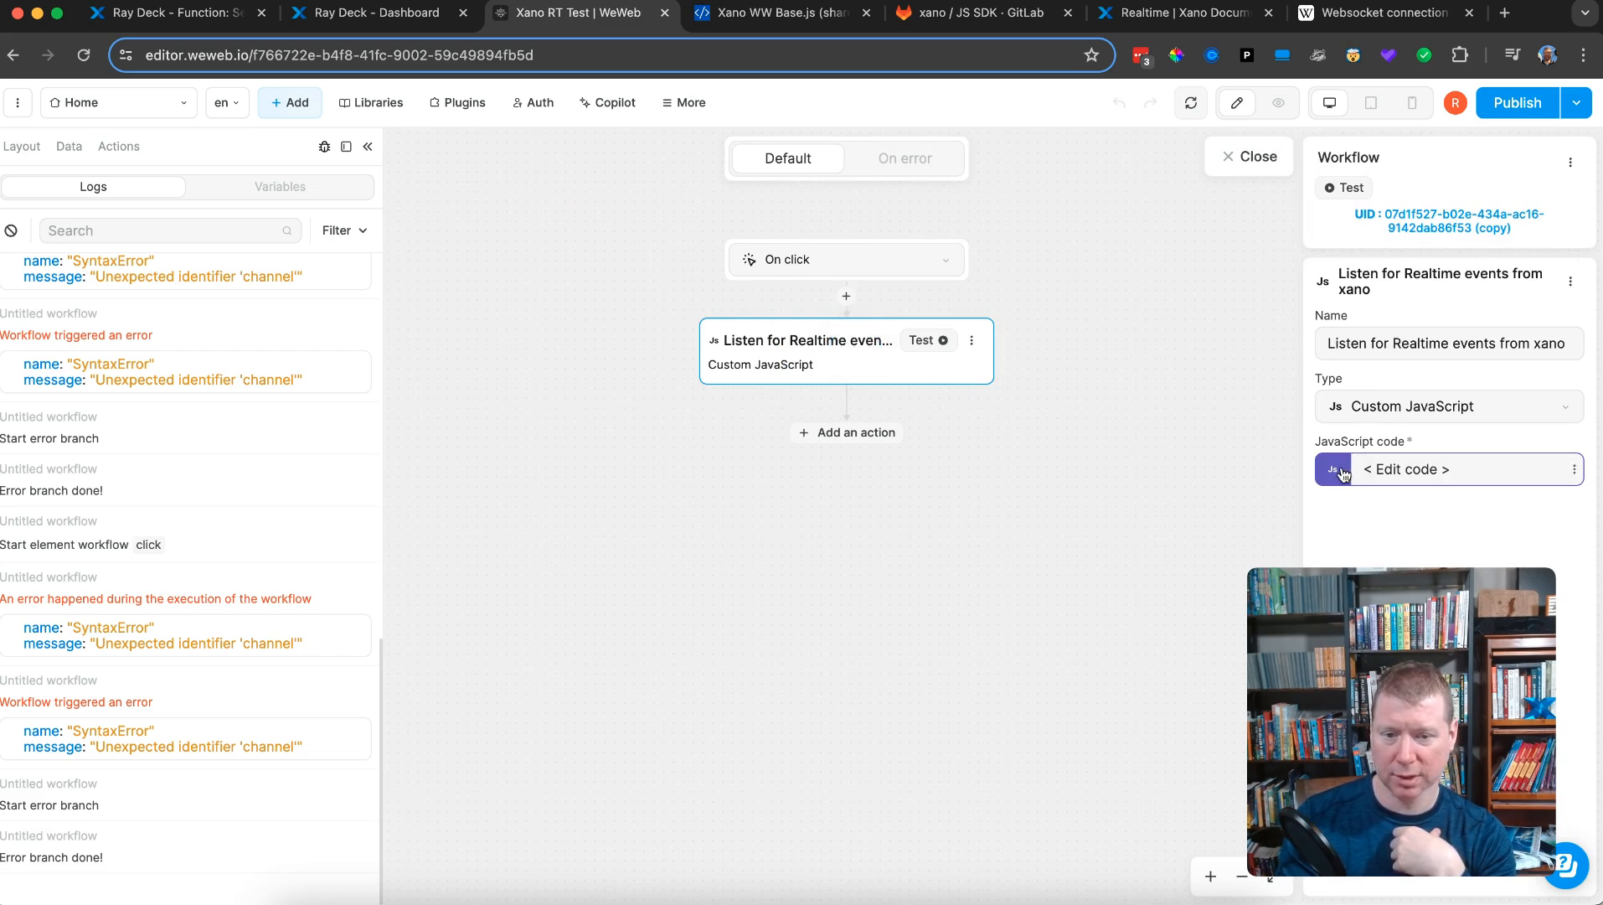
left_click(1382, 471)
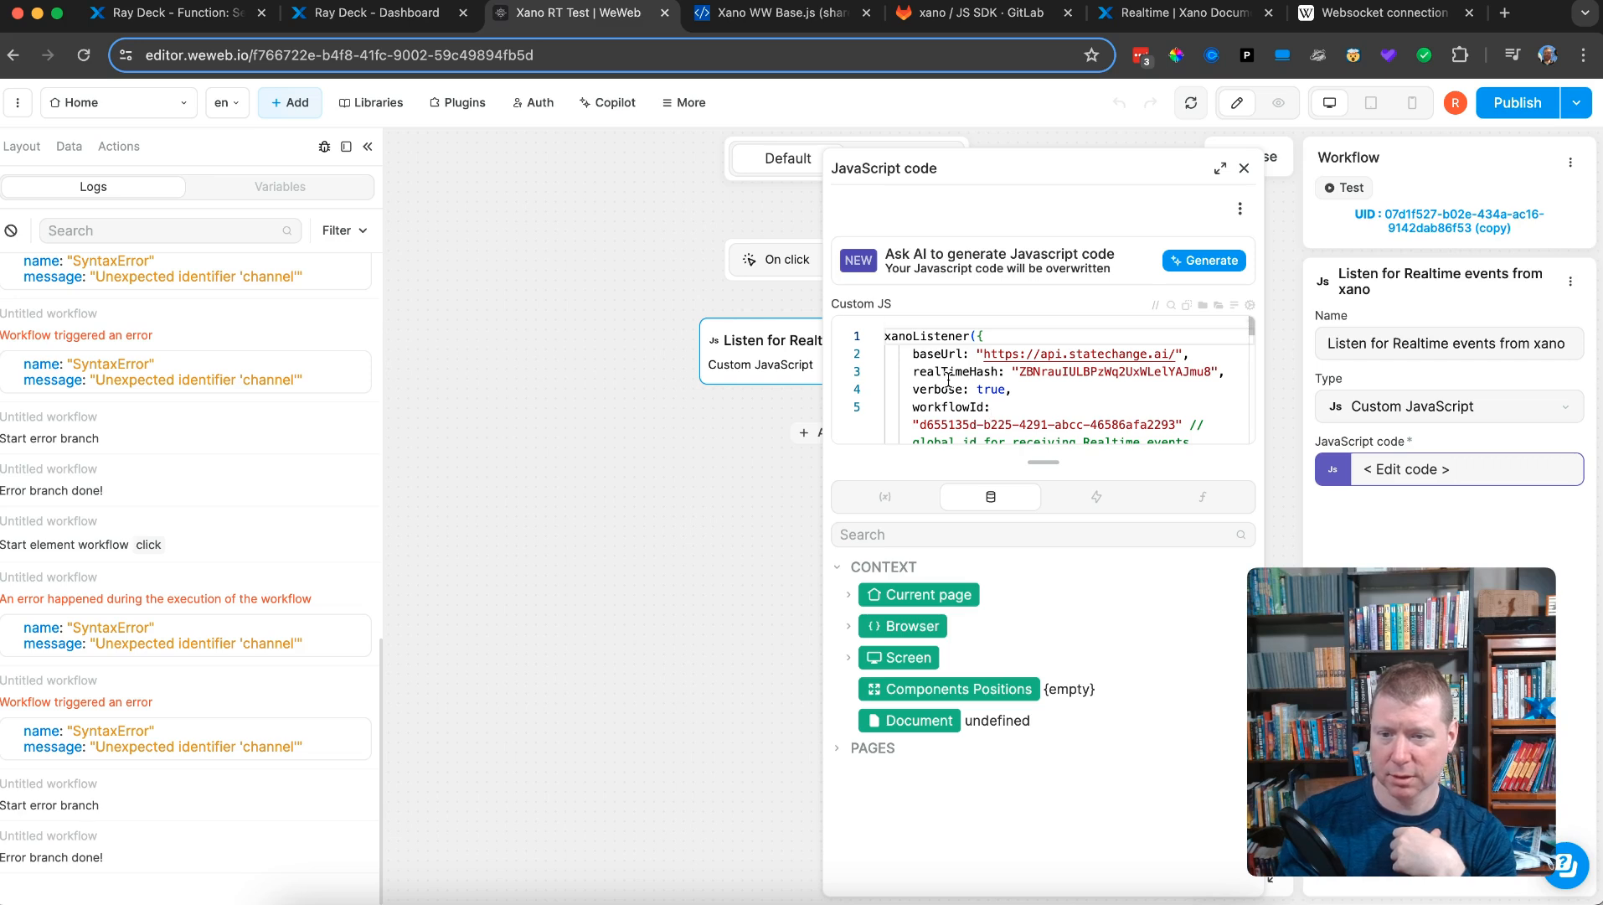
- Add a comma after the workflowId value, format the code, and close the code editor and workflow
scroll(948, 379, "down", 3)
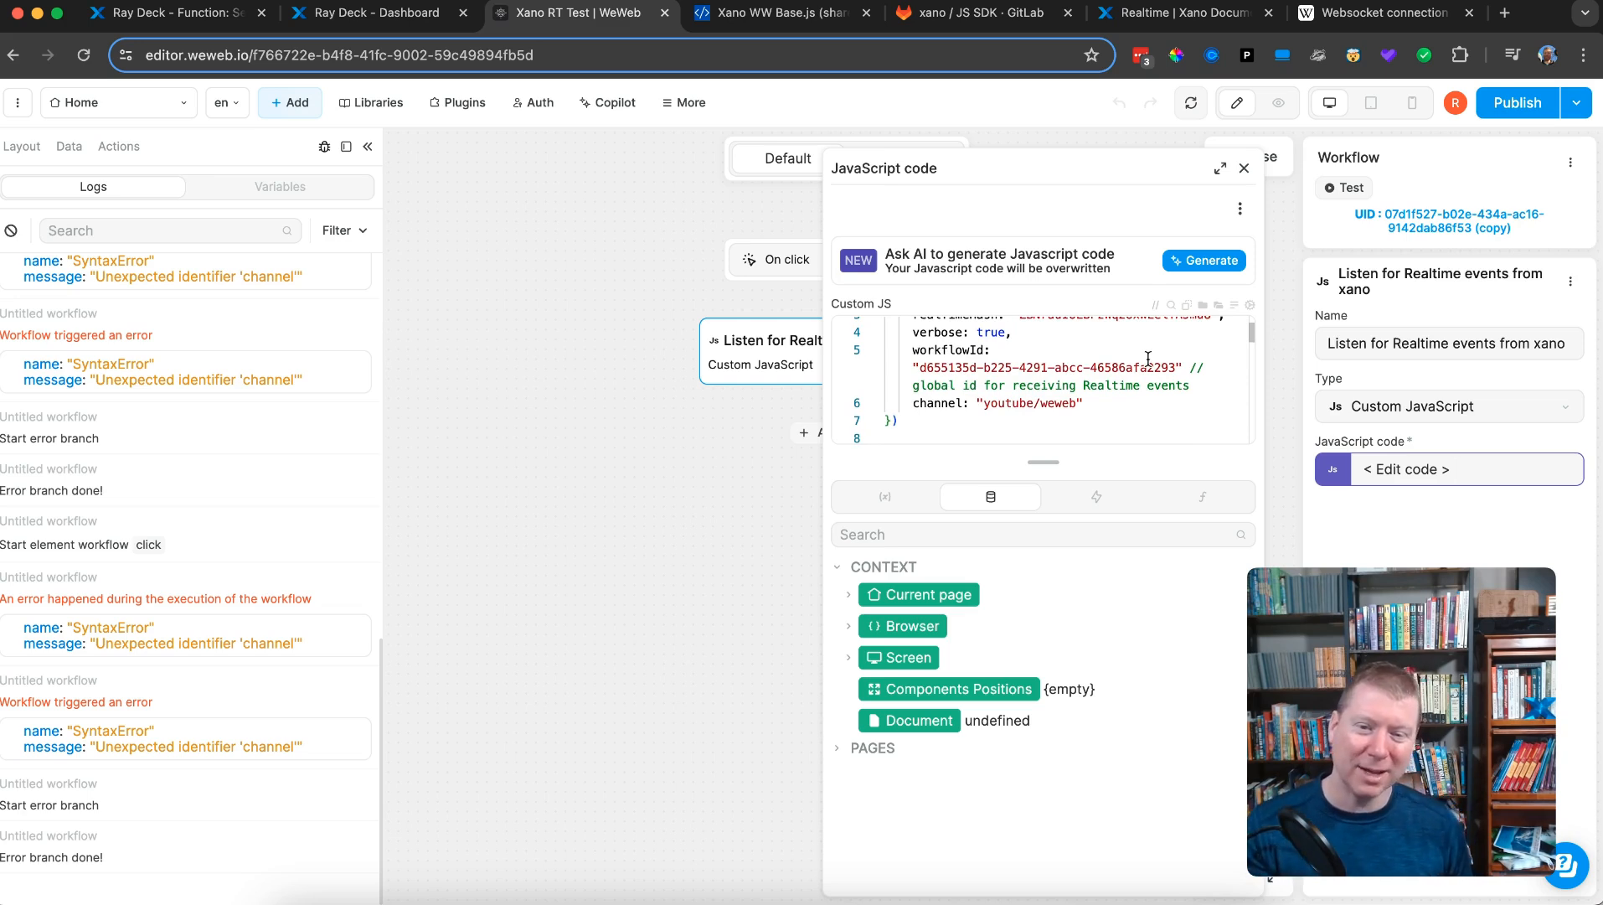
left_click(1237, 309)
left_click(1236, 308)
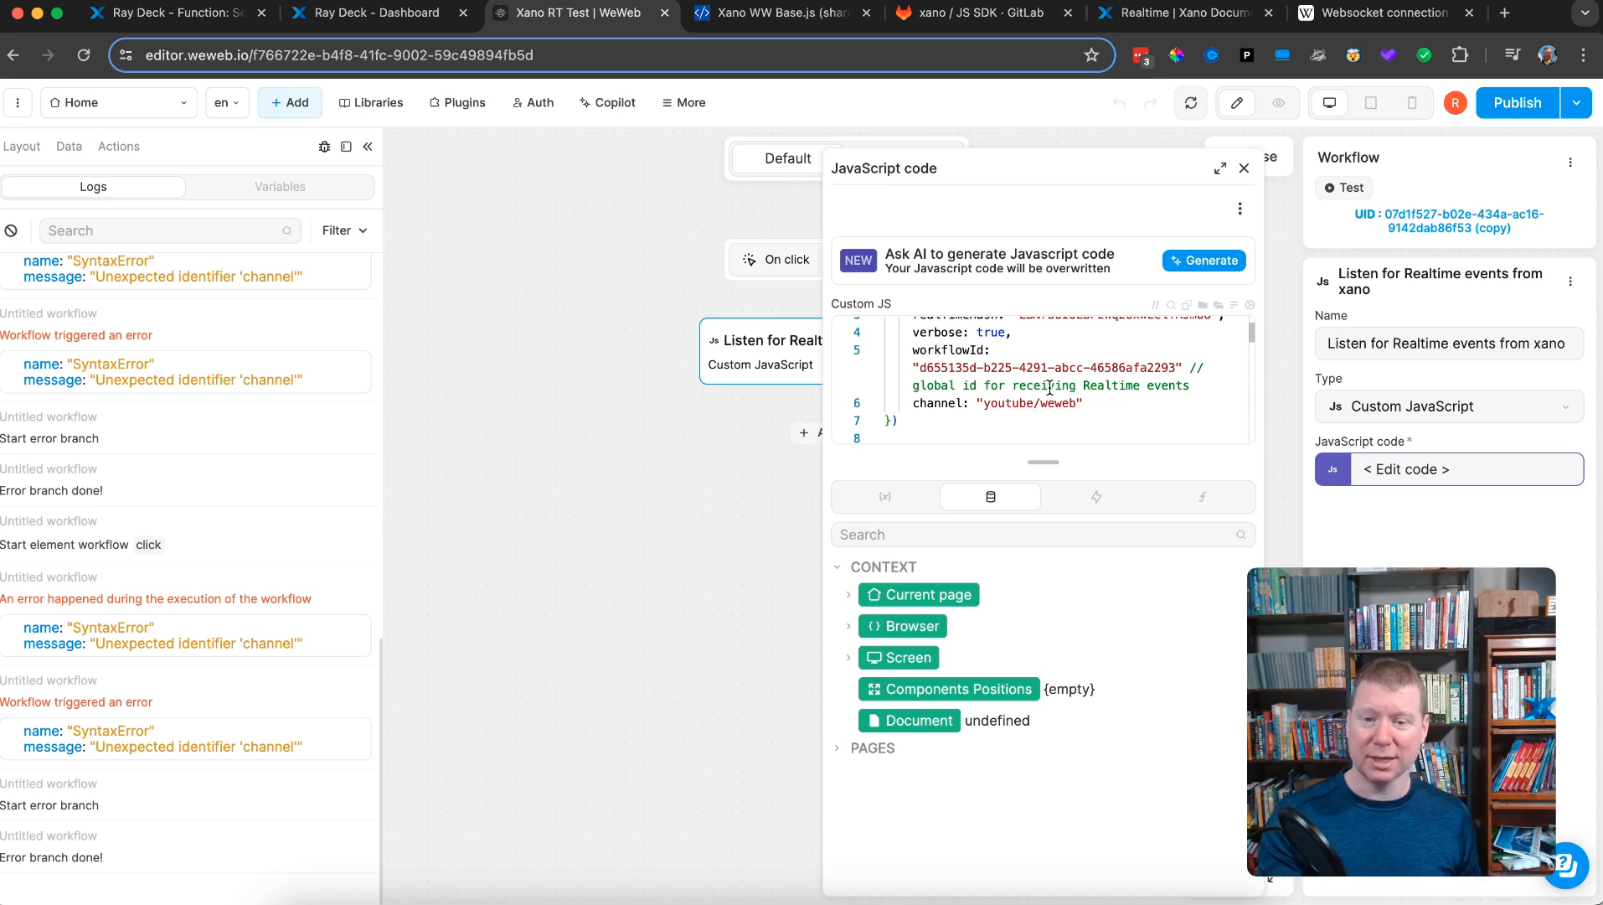
left_click(1177, 370)
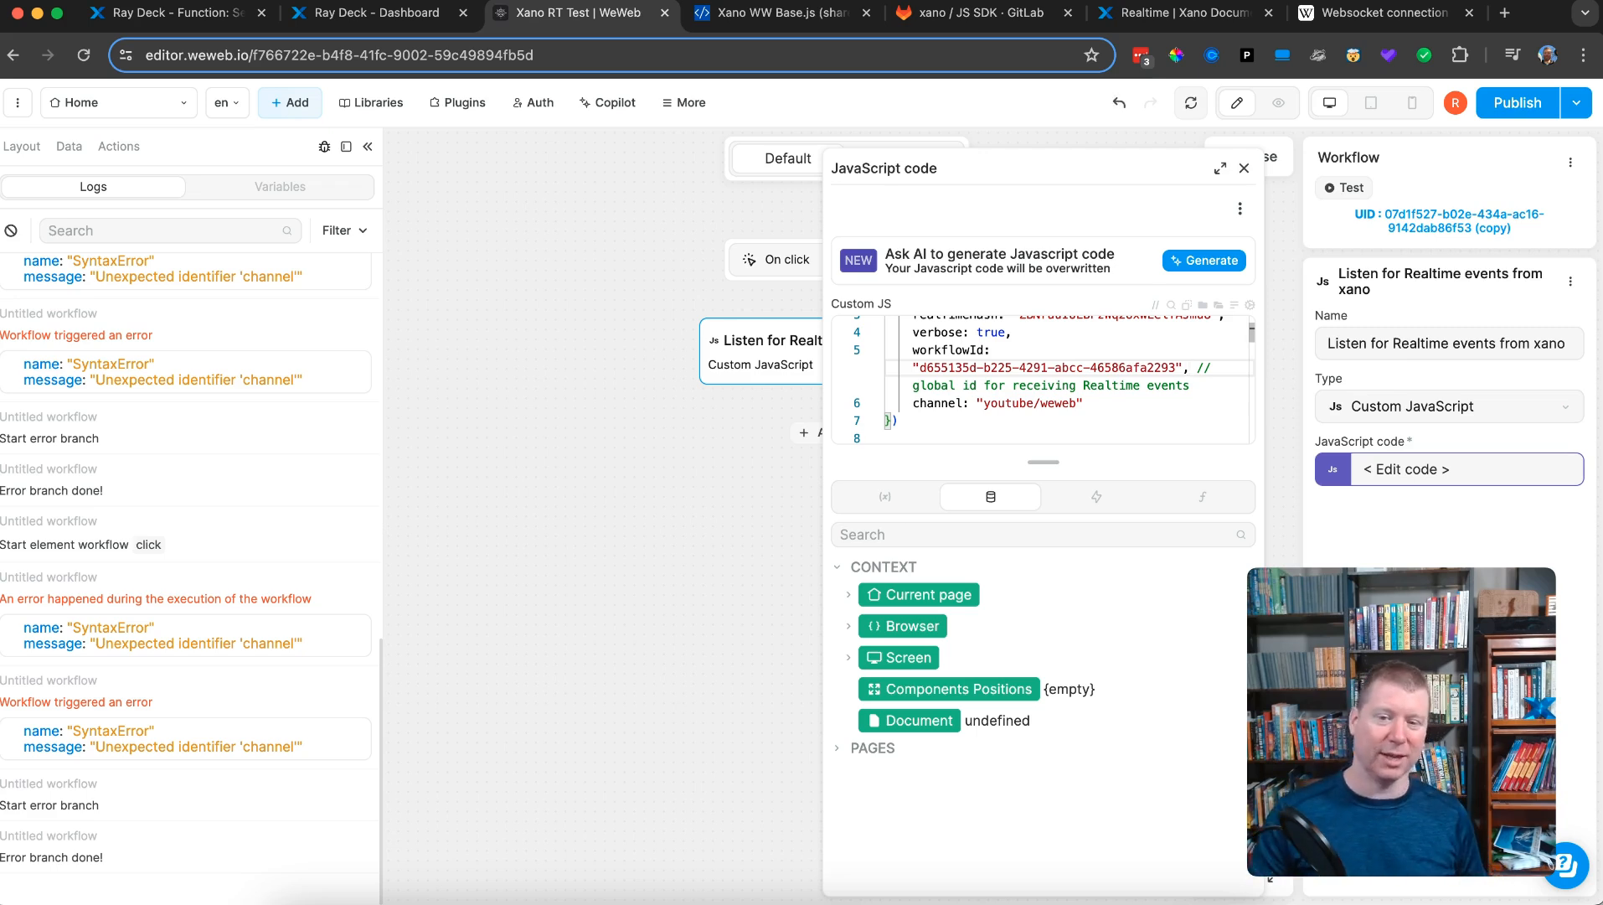
left_click(1234, 306)
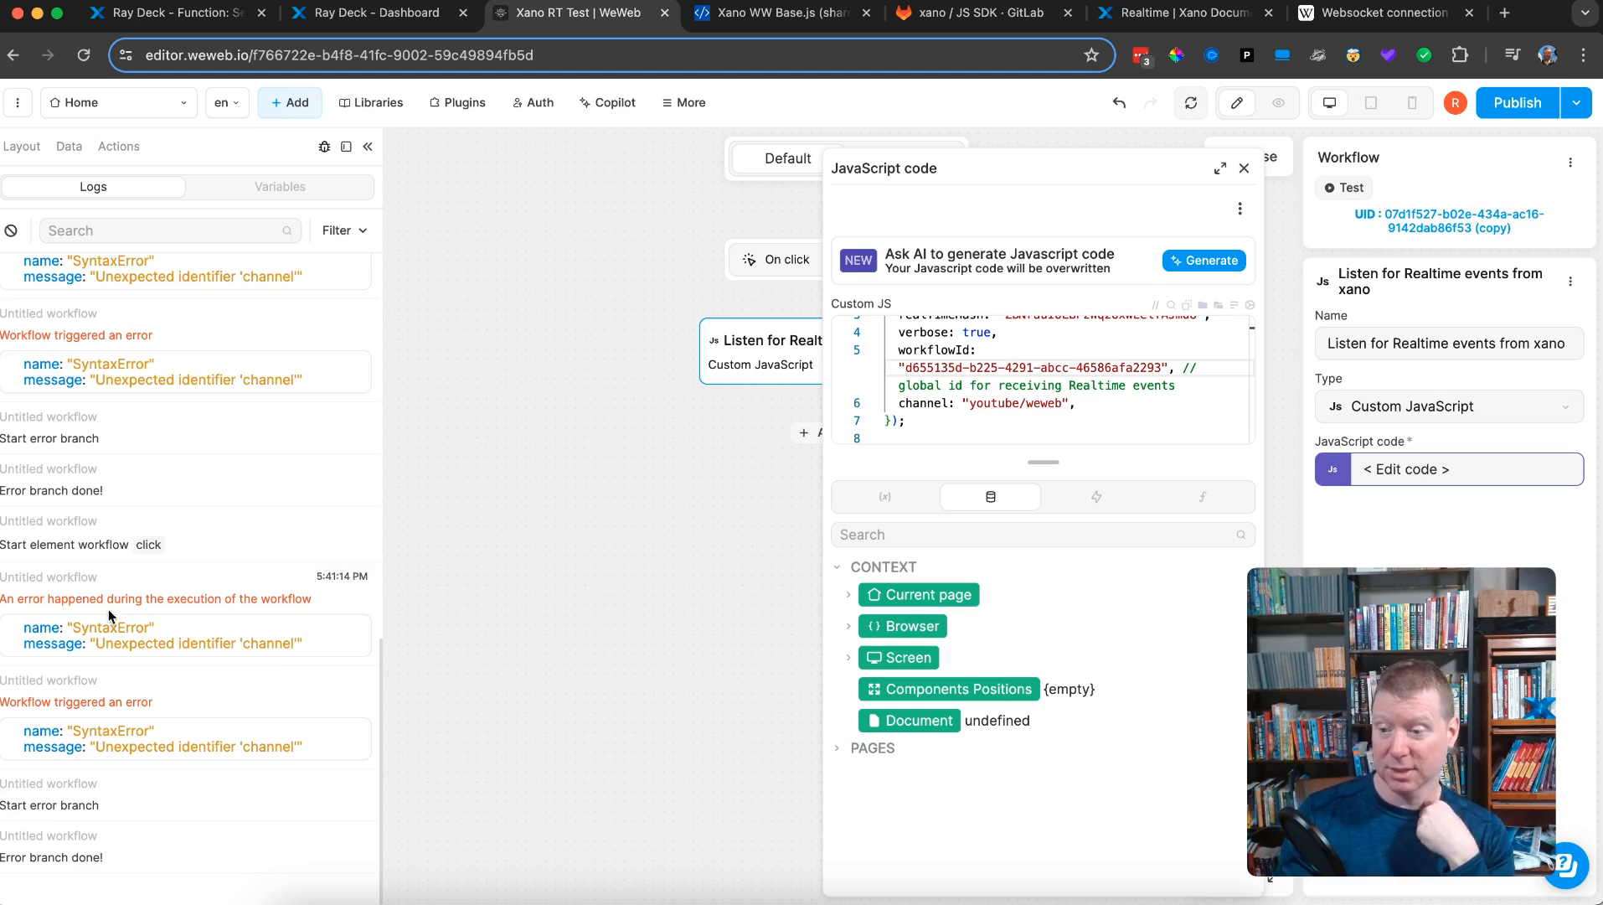
left_click(1245, 168)
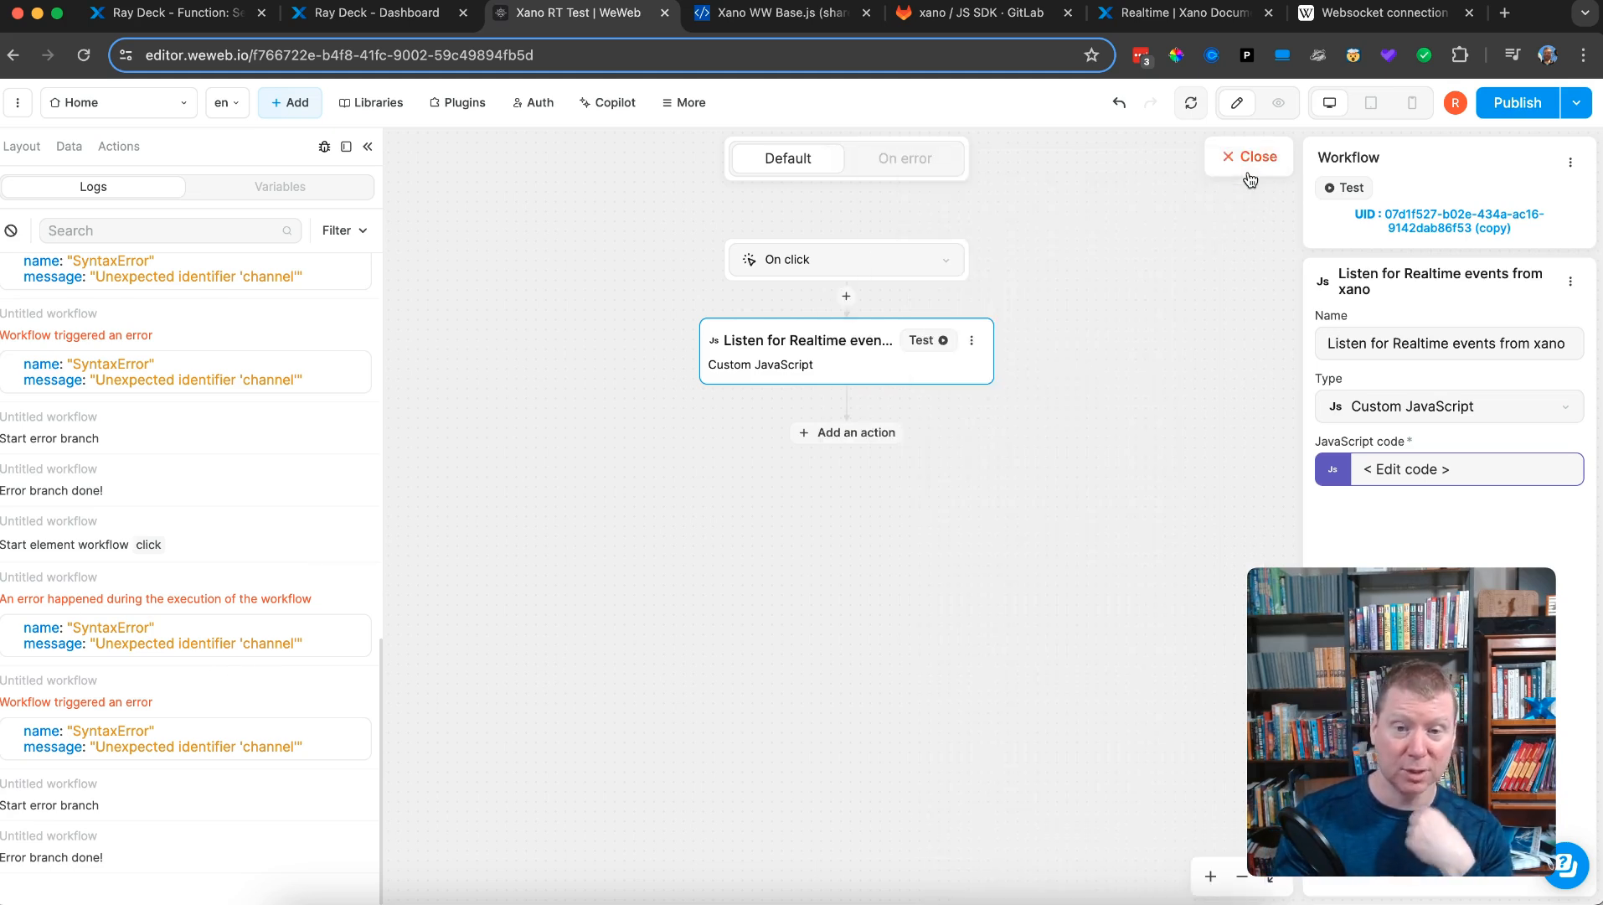
left_click(1251, 163)
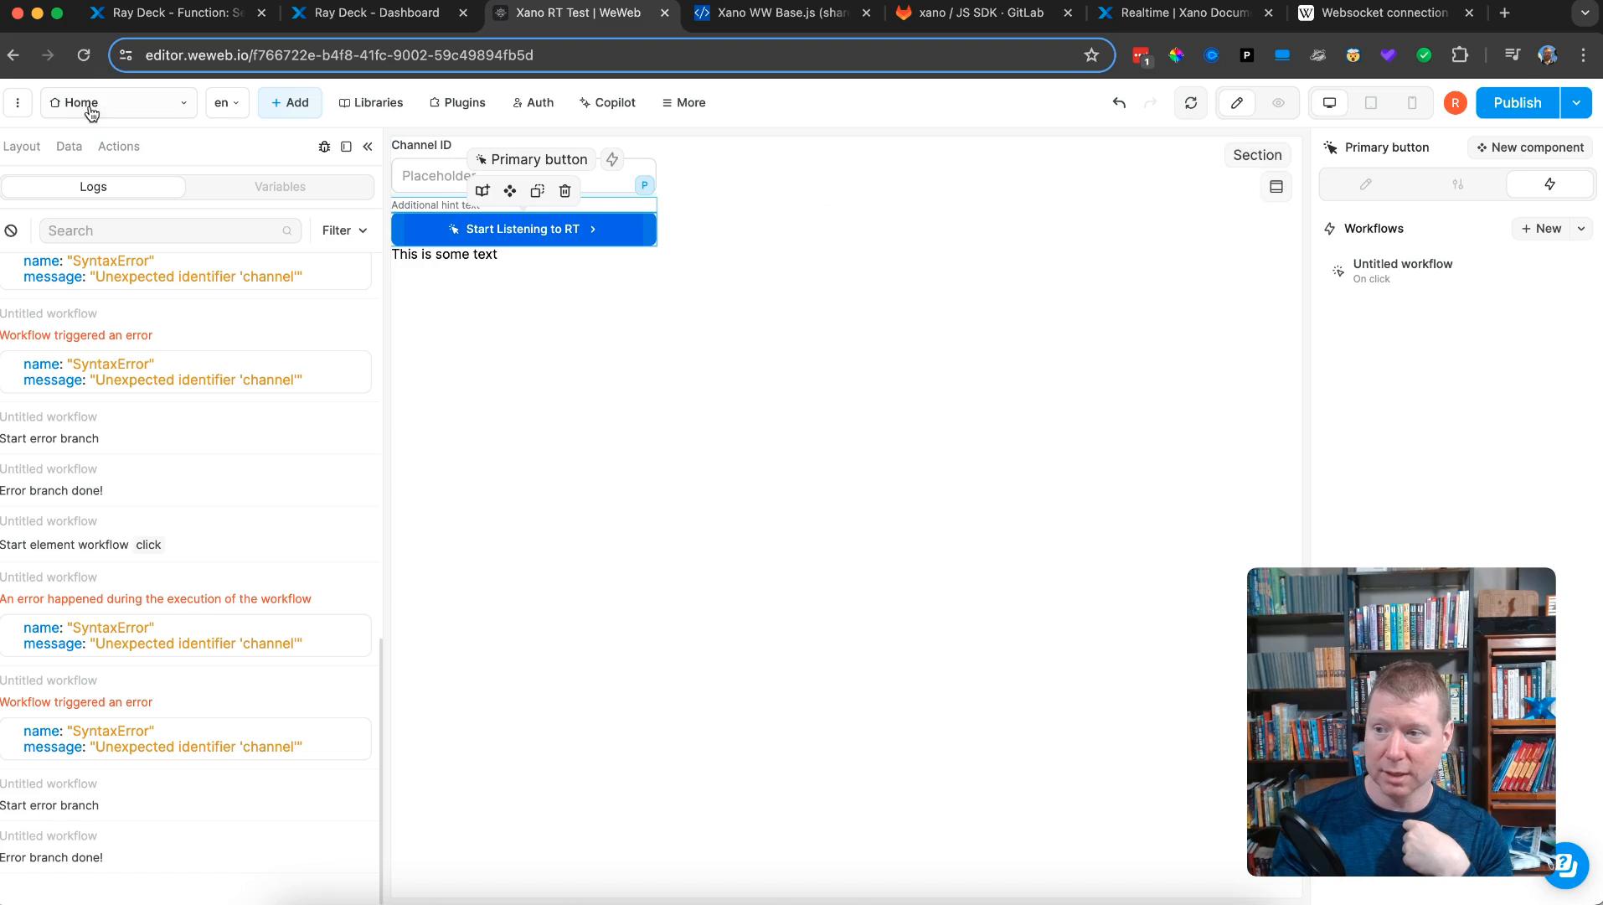
- Reload the editor, clear the debug logs in preview mode and test the Start Listening to RT button
left_click(81, 56)
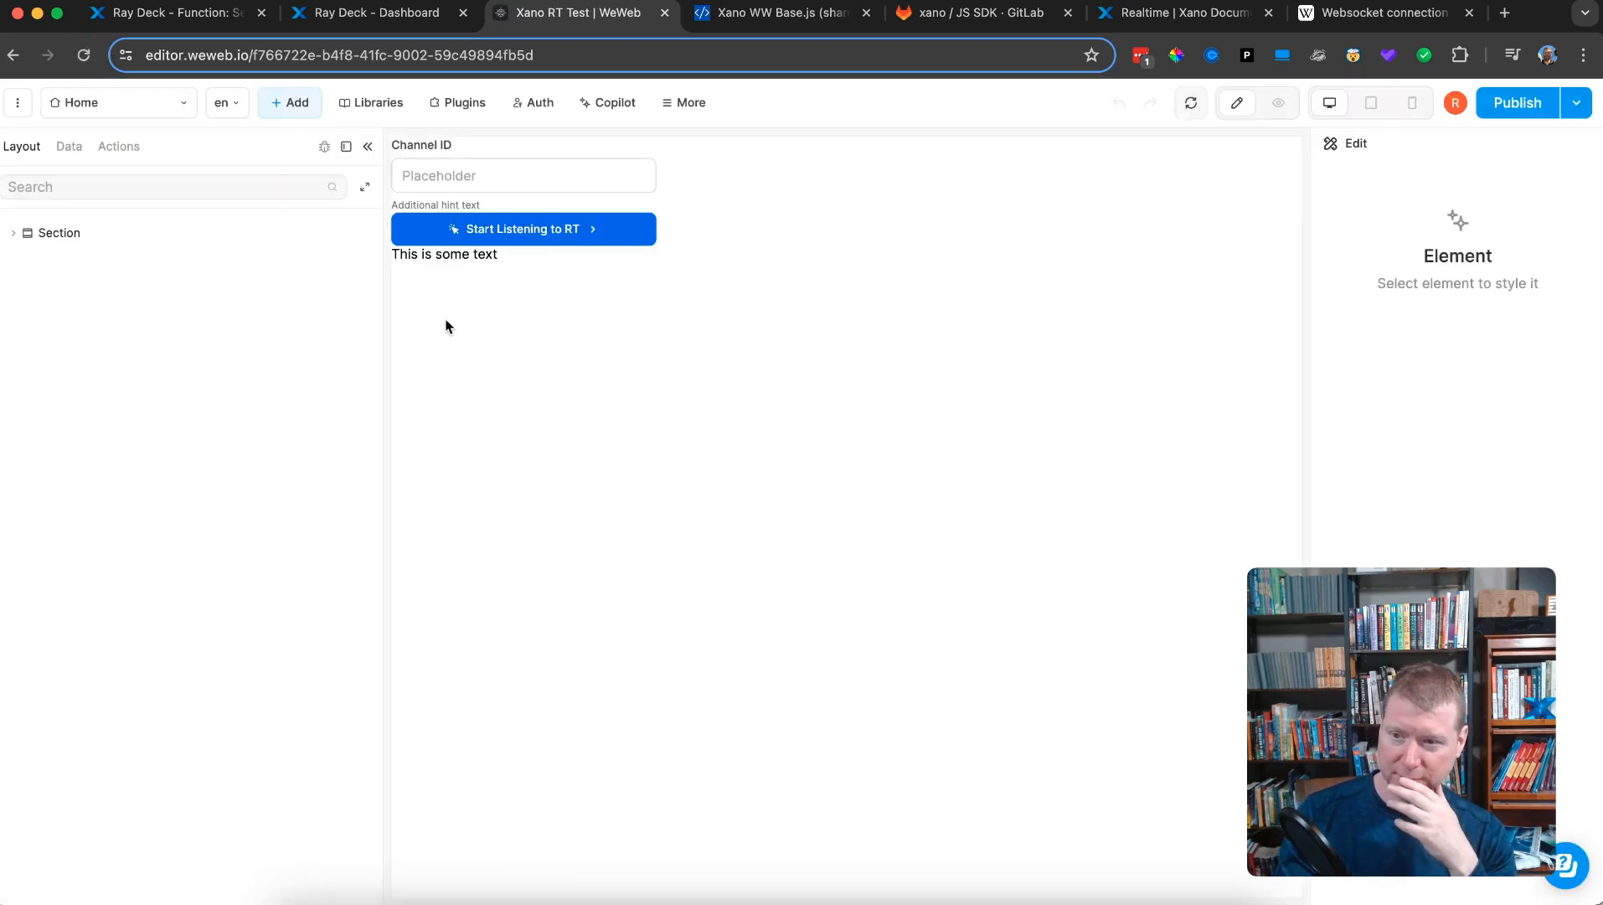
left_click(539, 228)
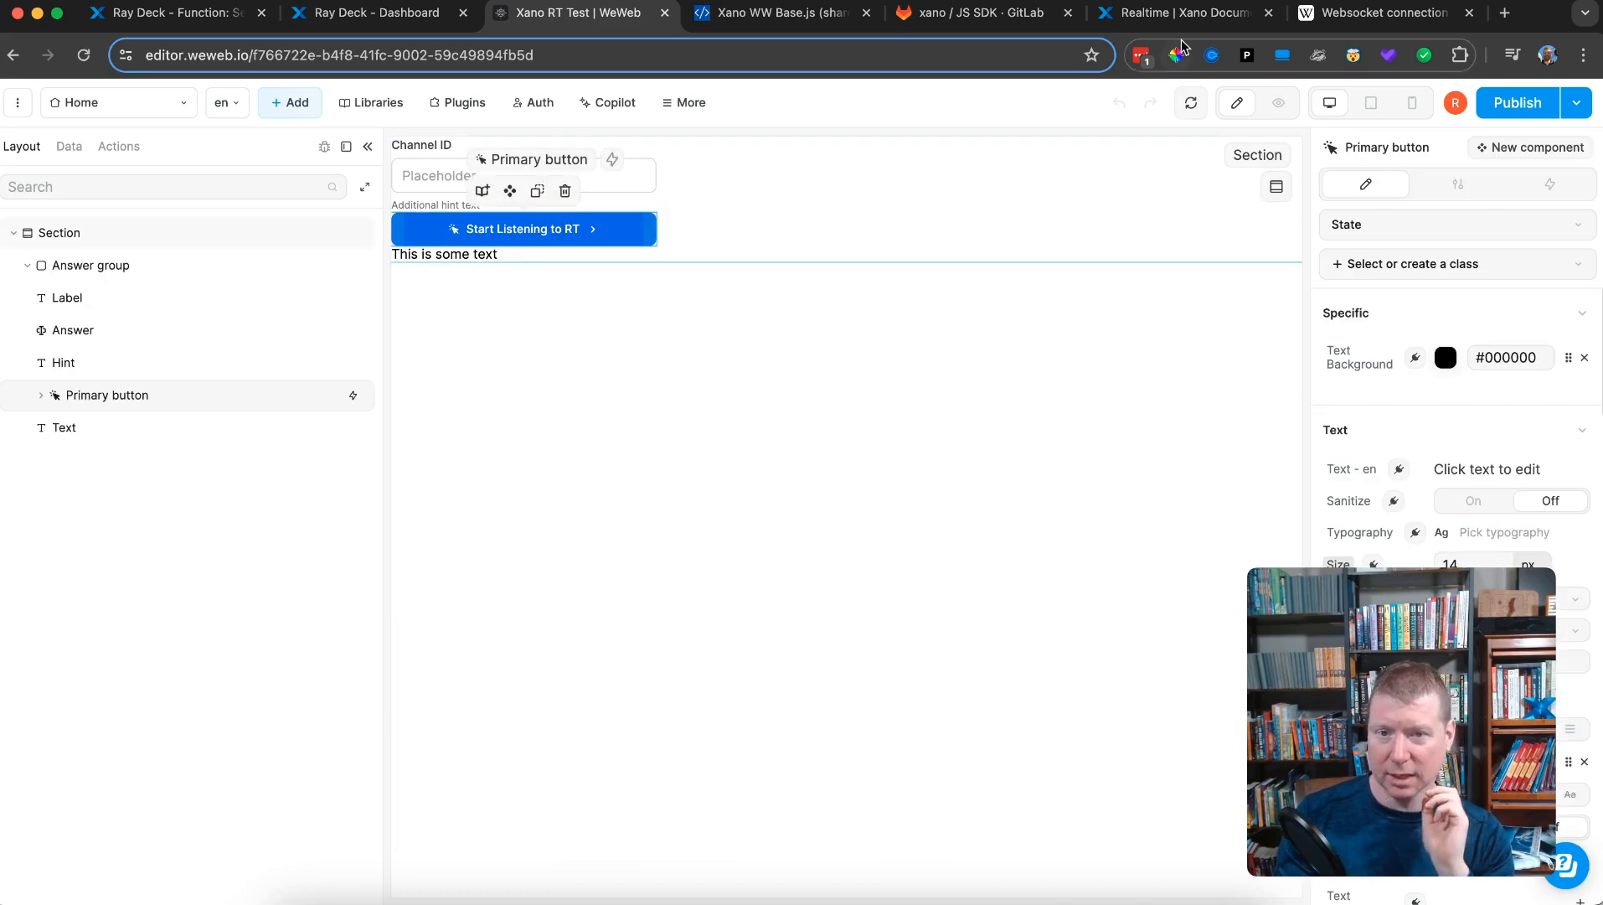
left_click(1280, 99)
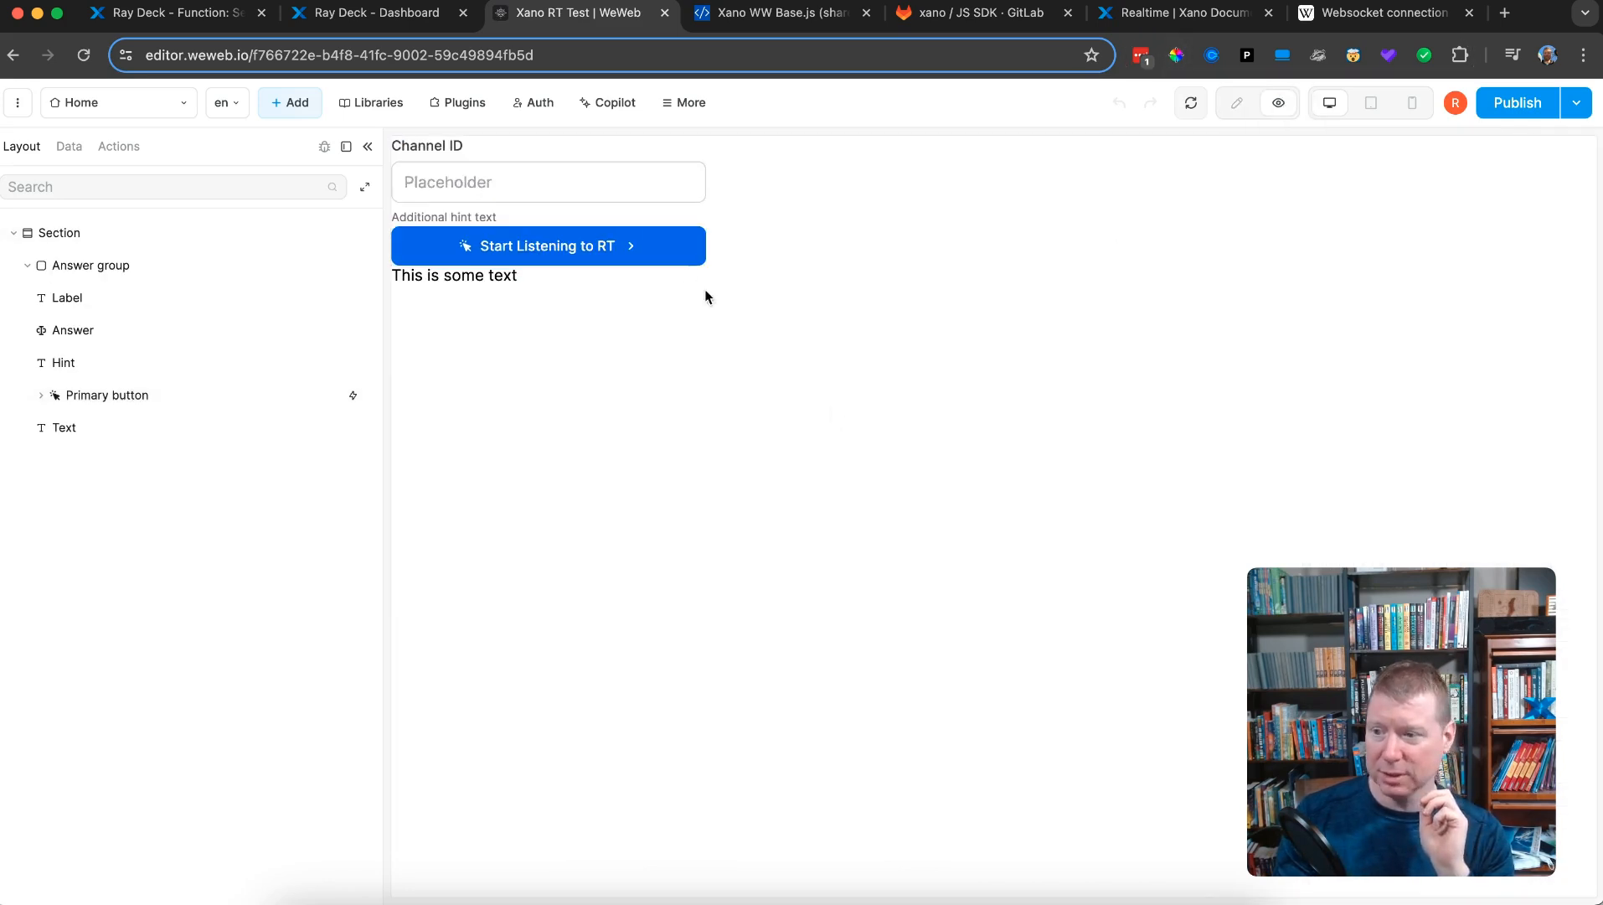
left_click(324, 146)
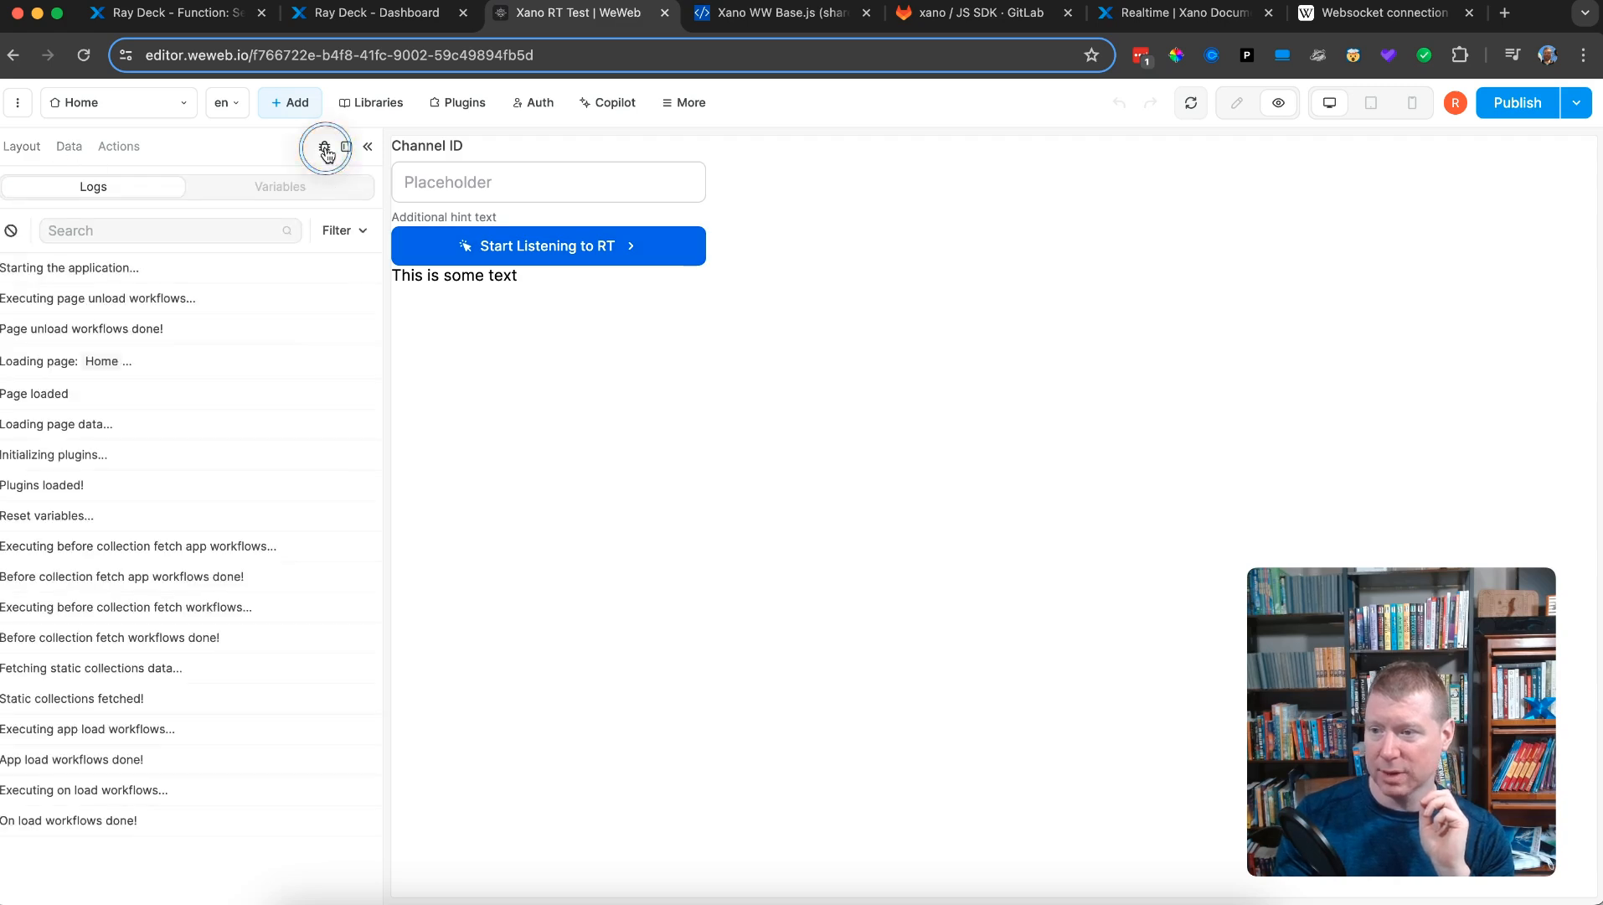
left_click(13, 239)
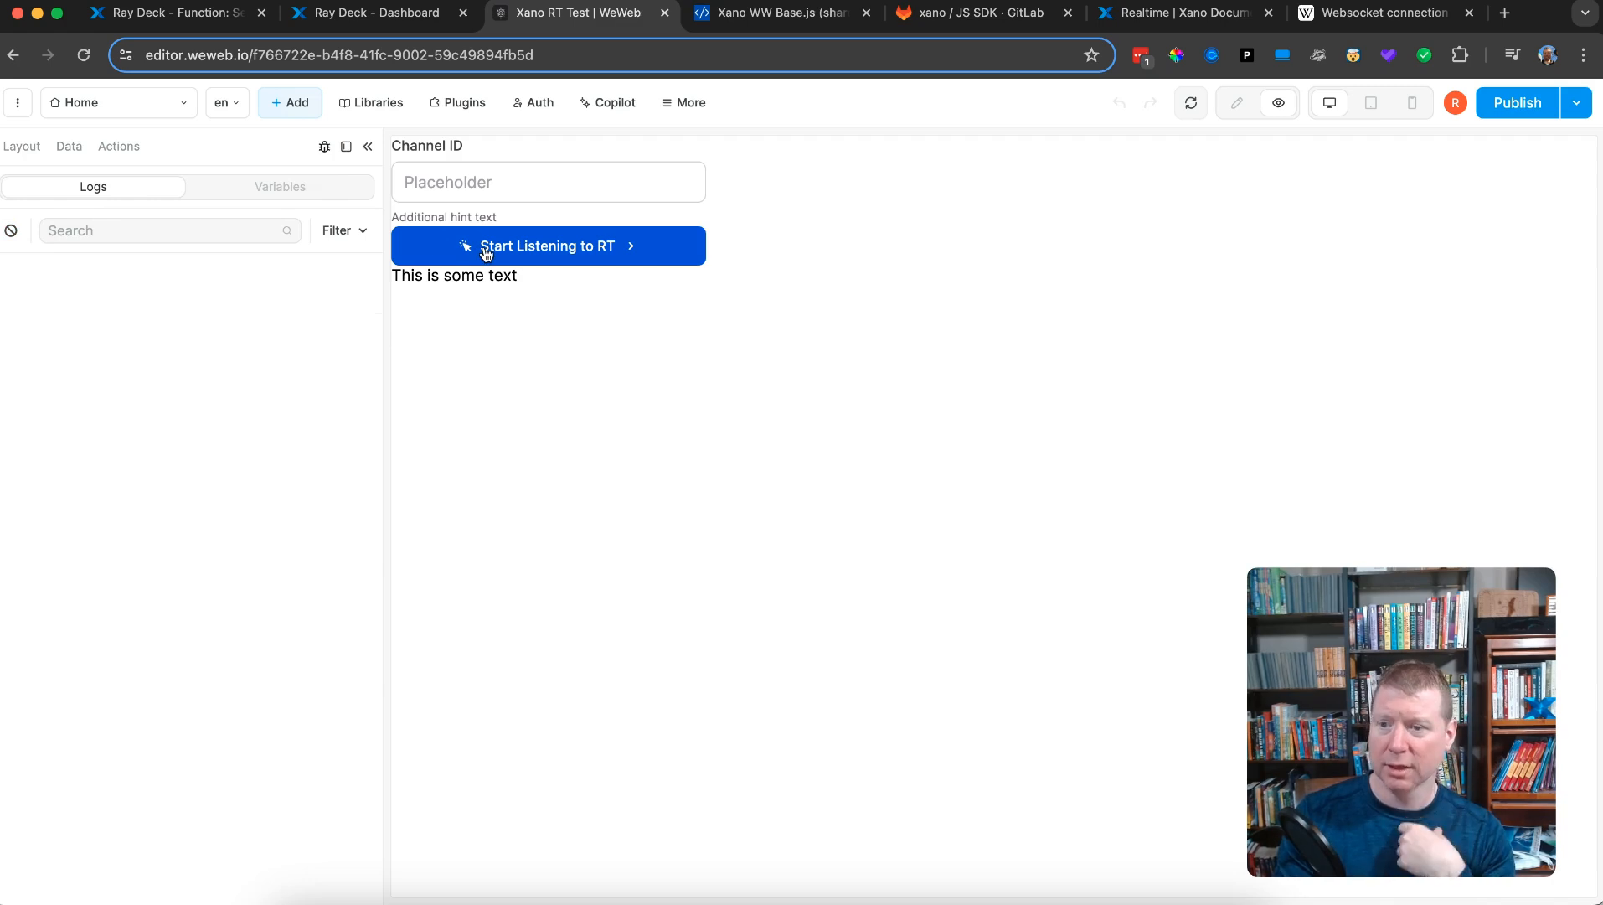
left_click(529, 248)
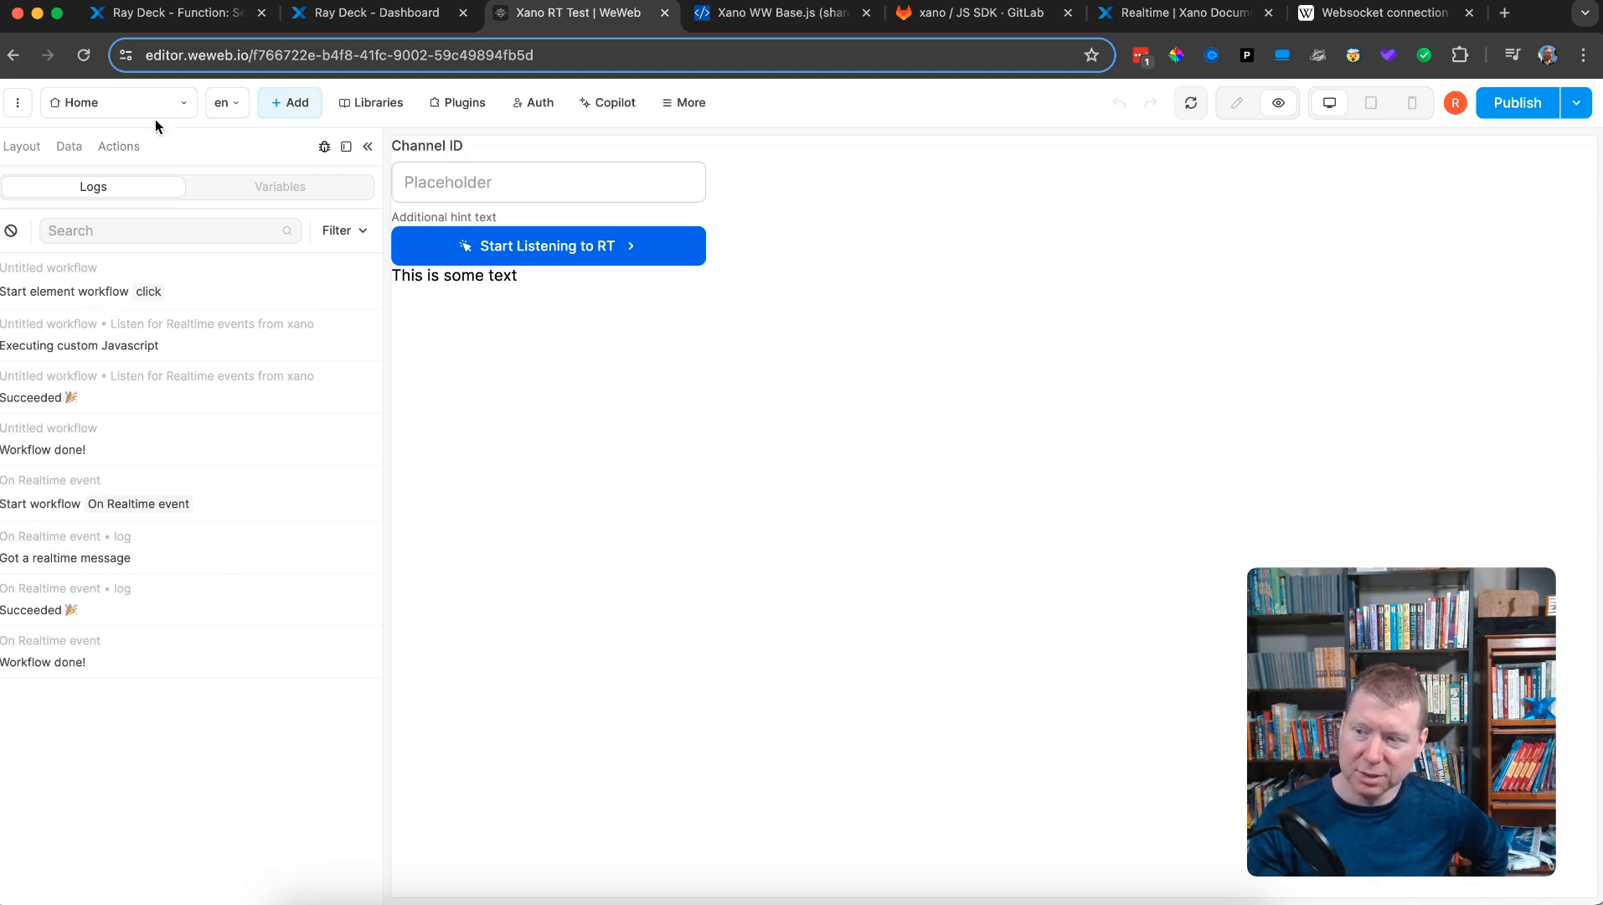
- Open the On Realtime event workflow and show the workflow values available for its Log action's data-to-display formula
left_click(111, 147)
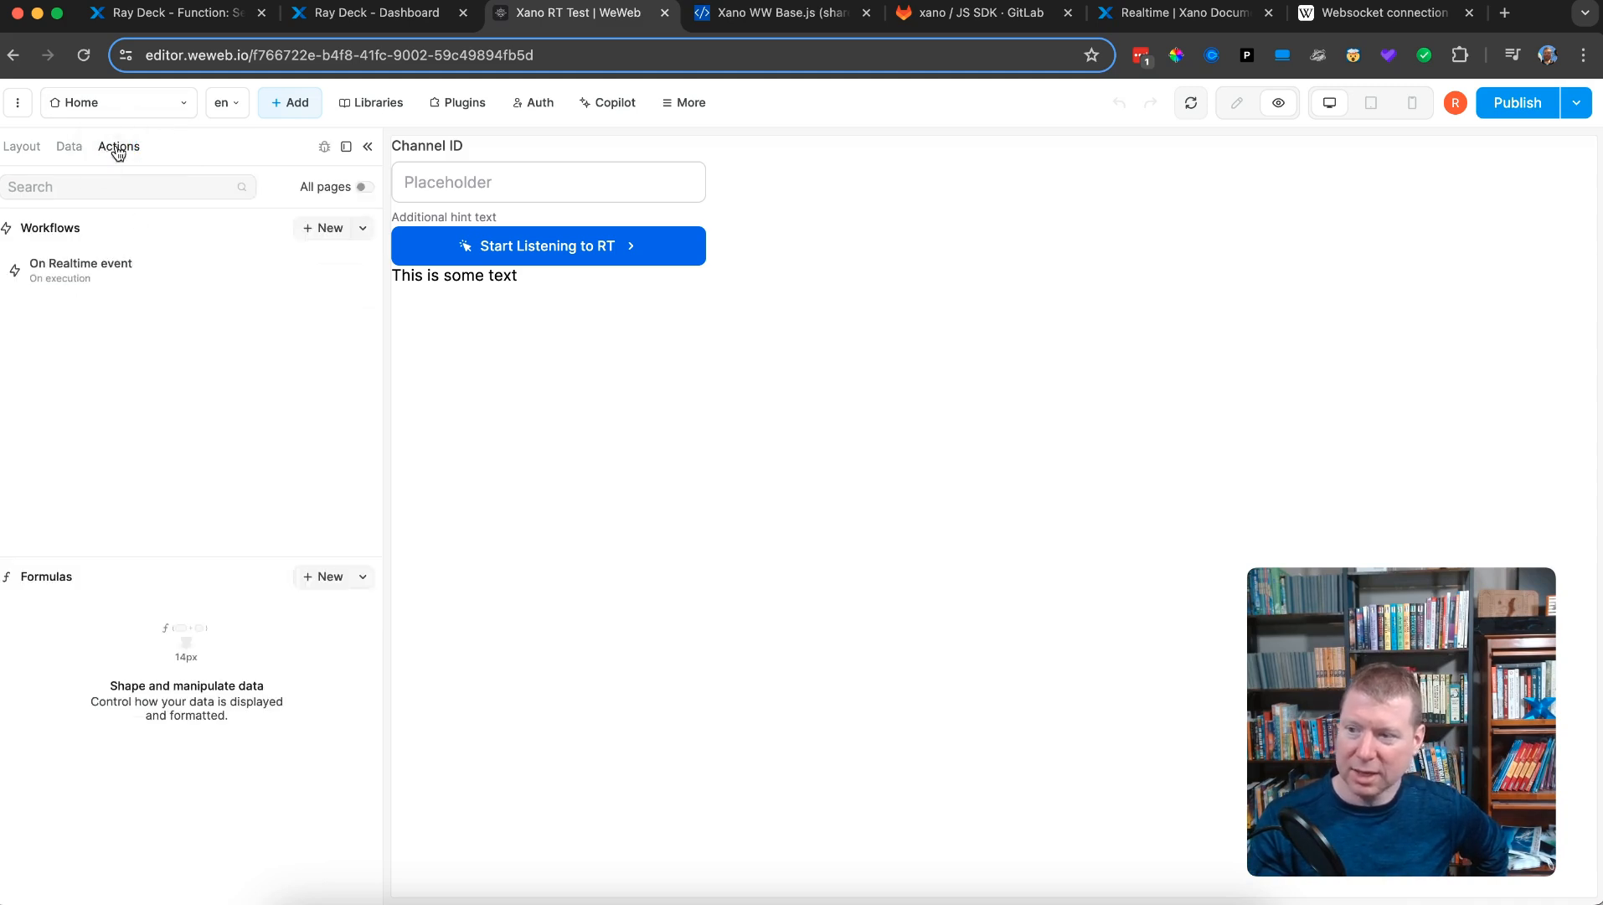
left_click(68, 276)
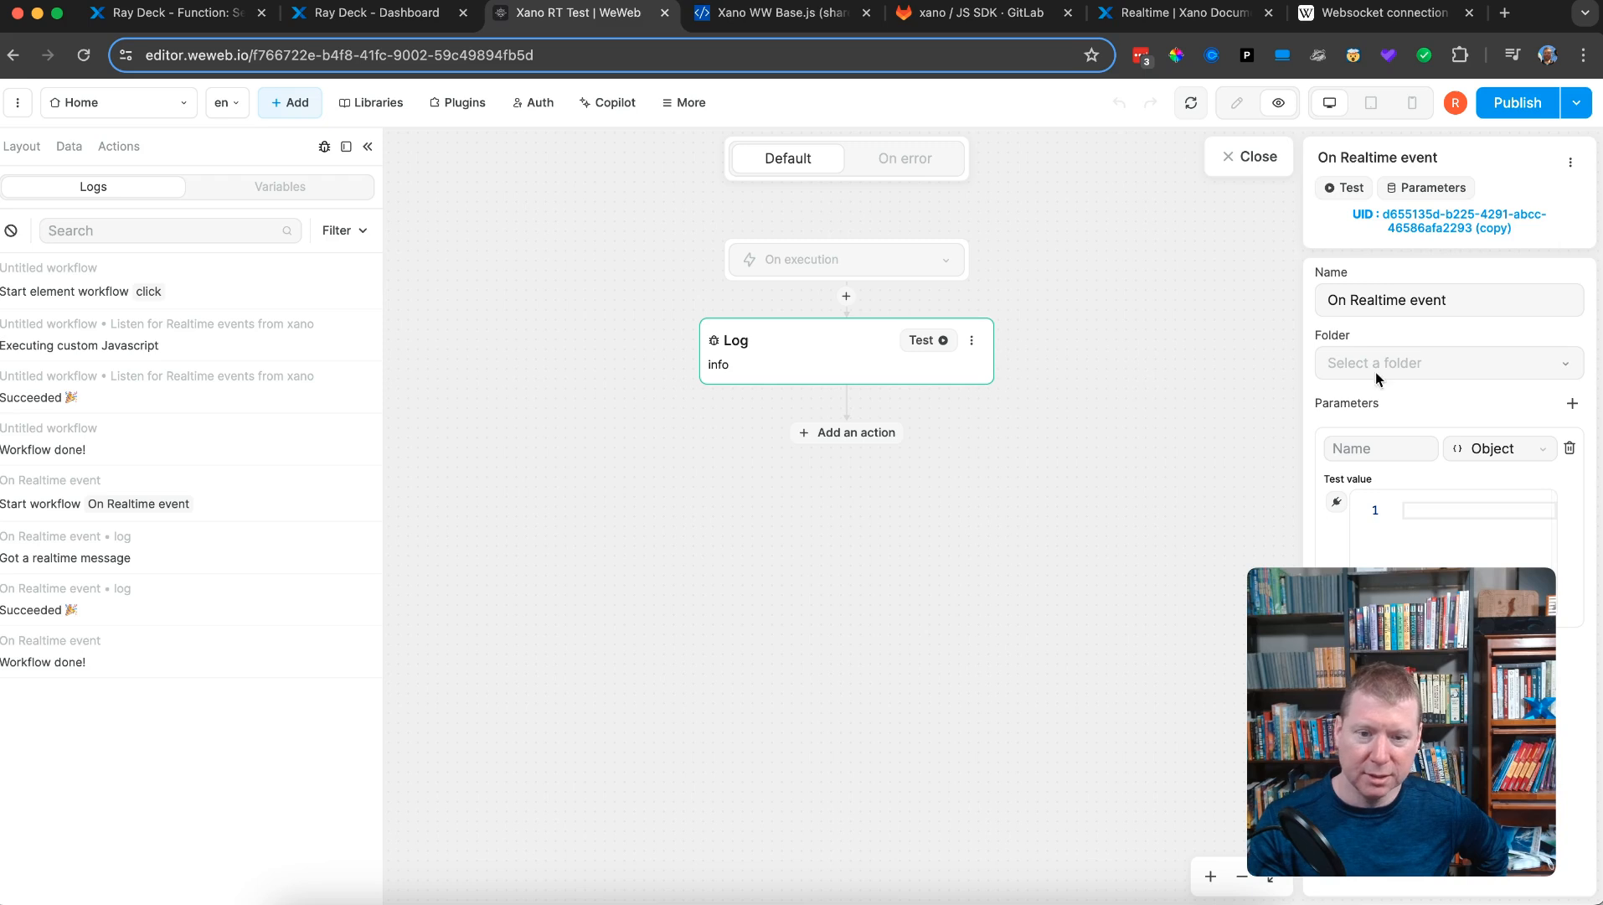
left_click_drag(1424, 692, 1150, 692)
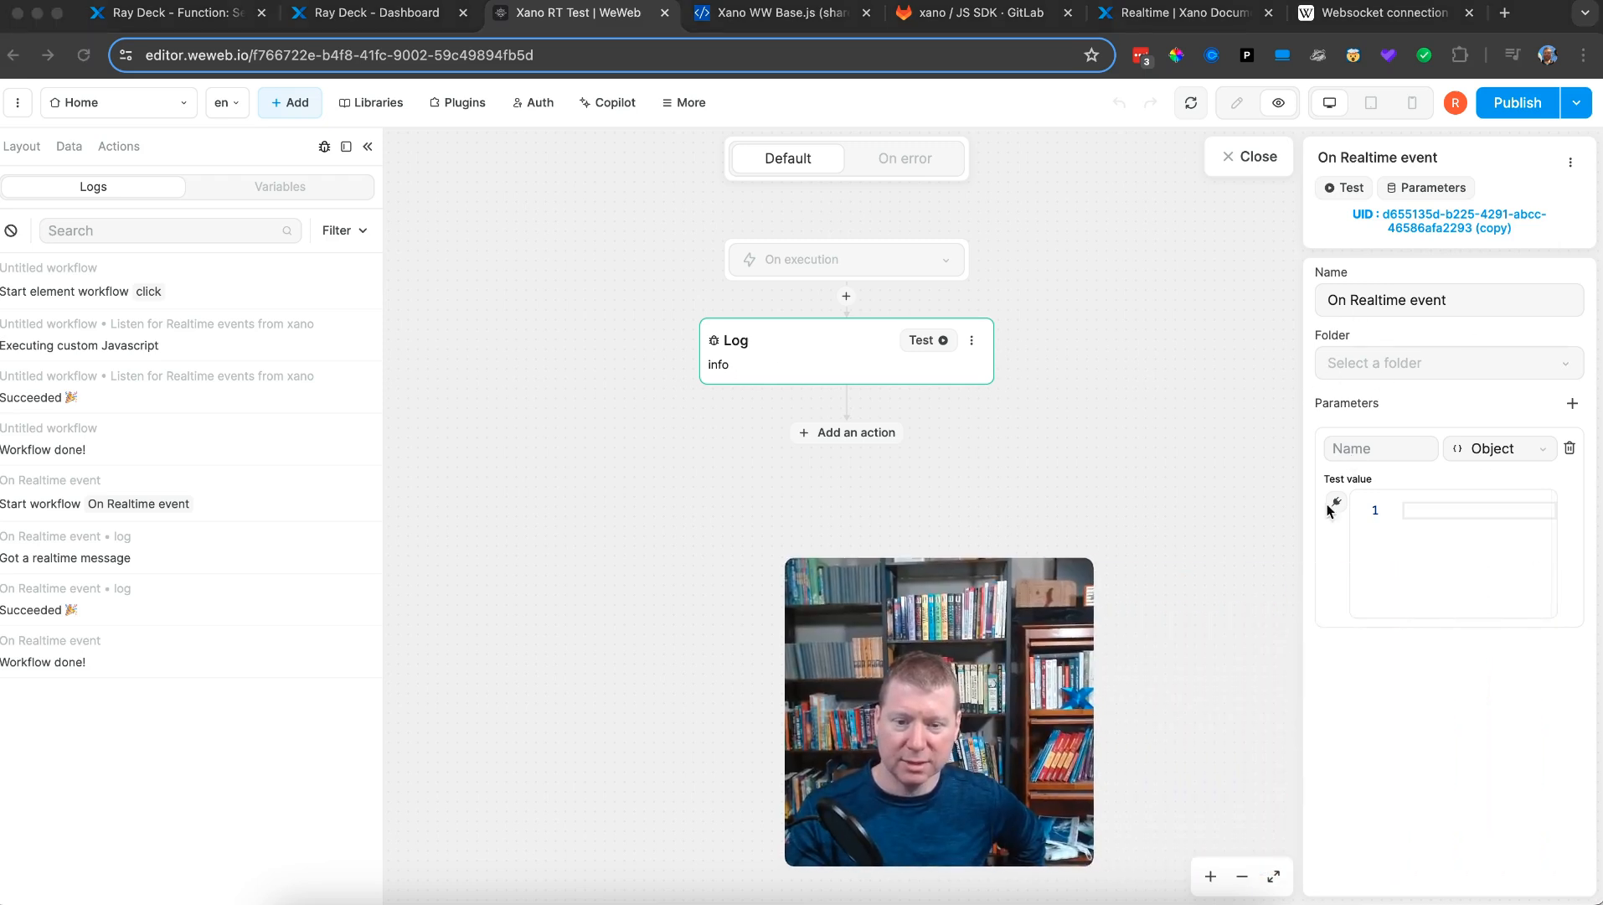
left_click(802, 348)
left_click(803, 348)
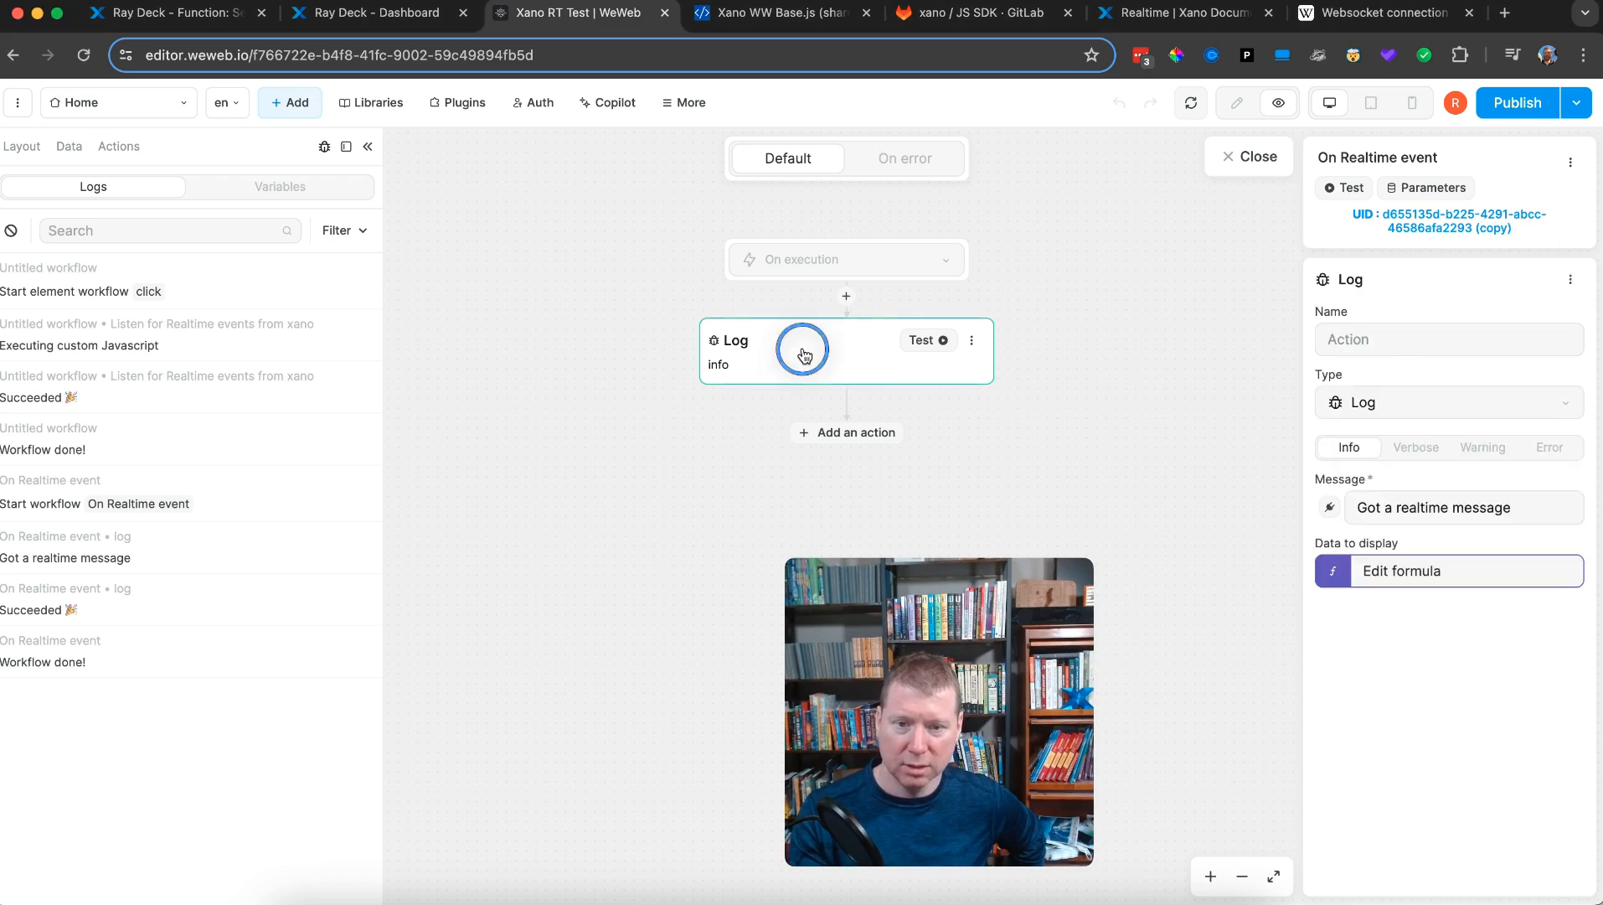
left_click(1332, 571)
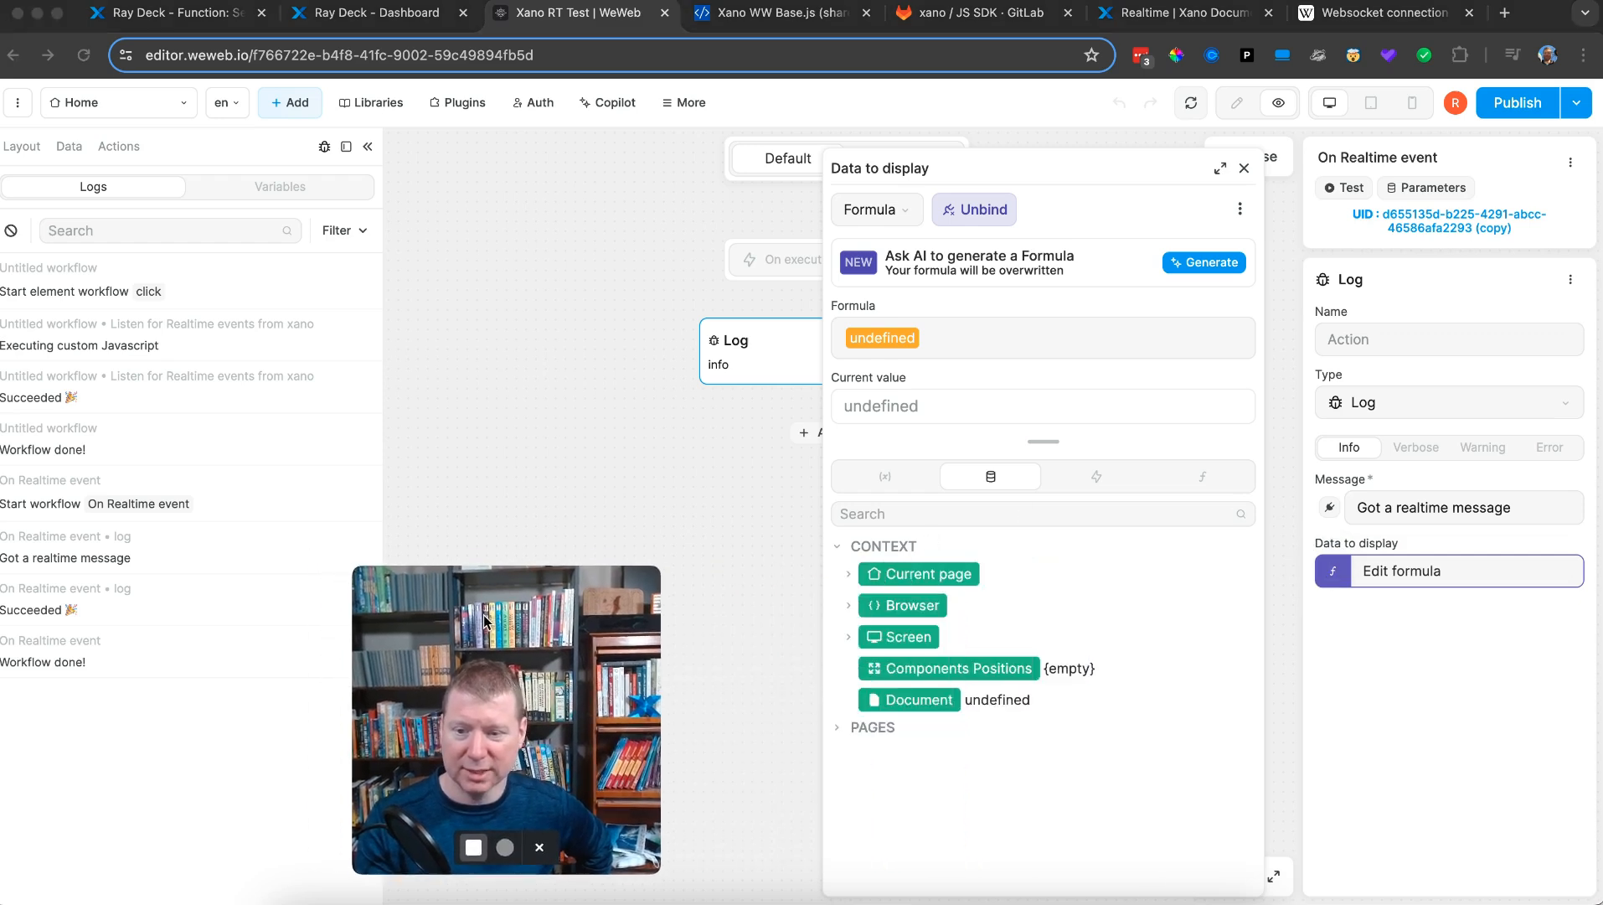
left_click(1088, 482)
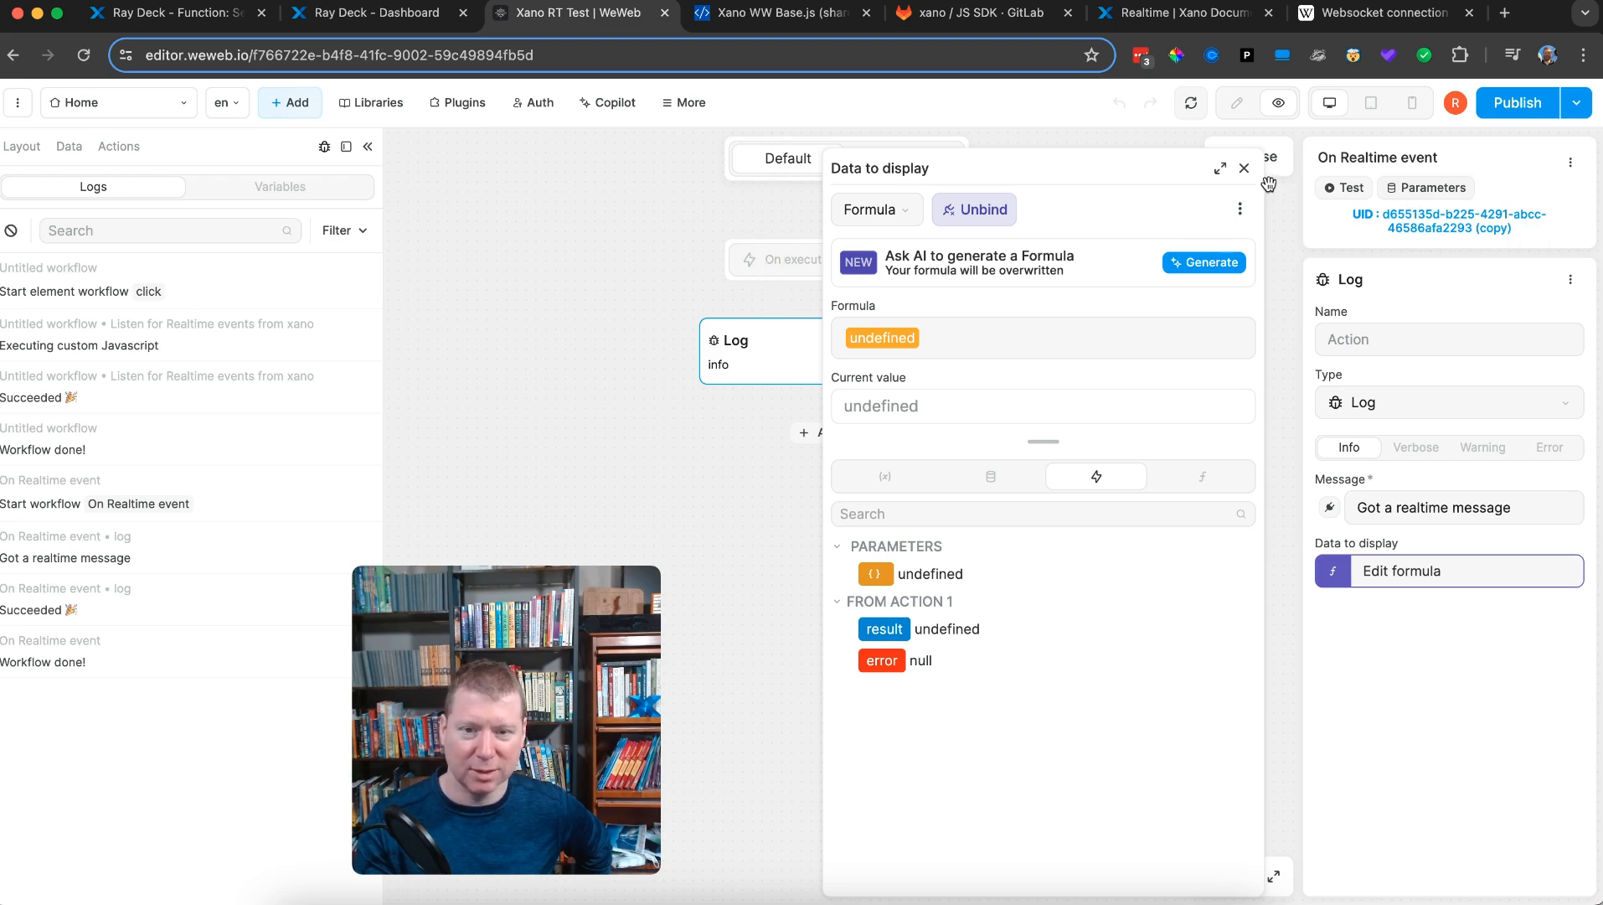
- Close the data-to-display formula and name the On Realtime event workflow's object parameter "action"
left_click(1245, 168)
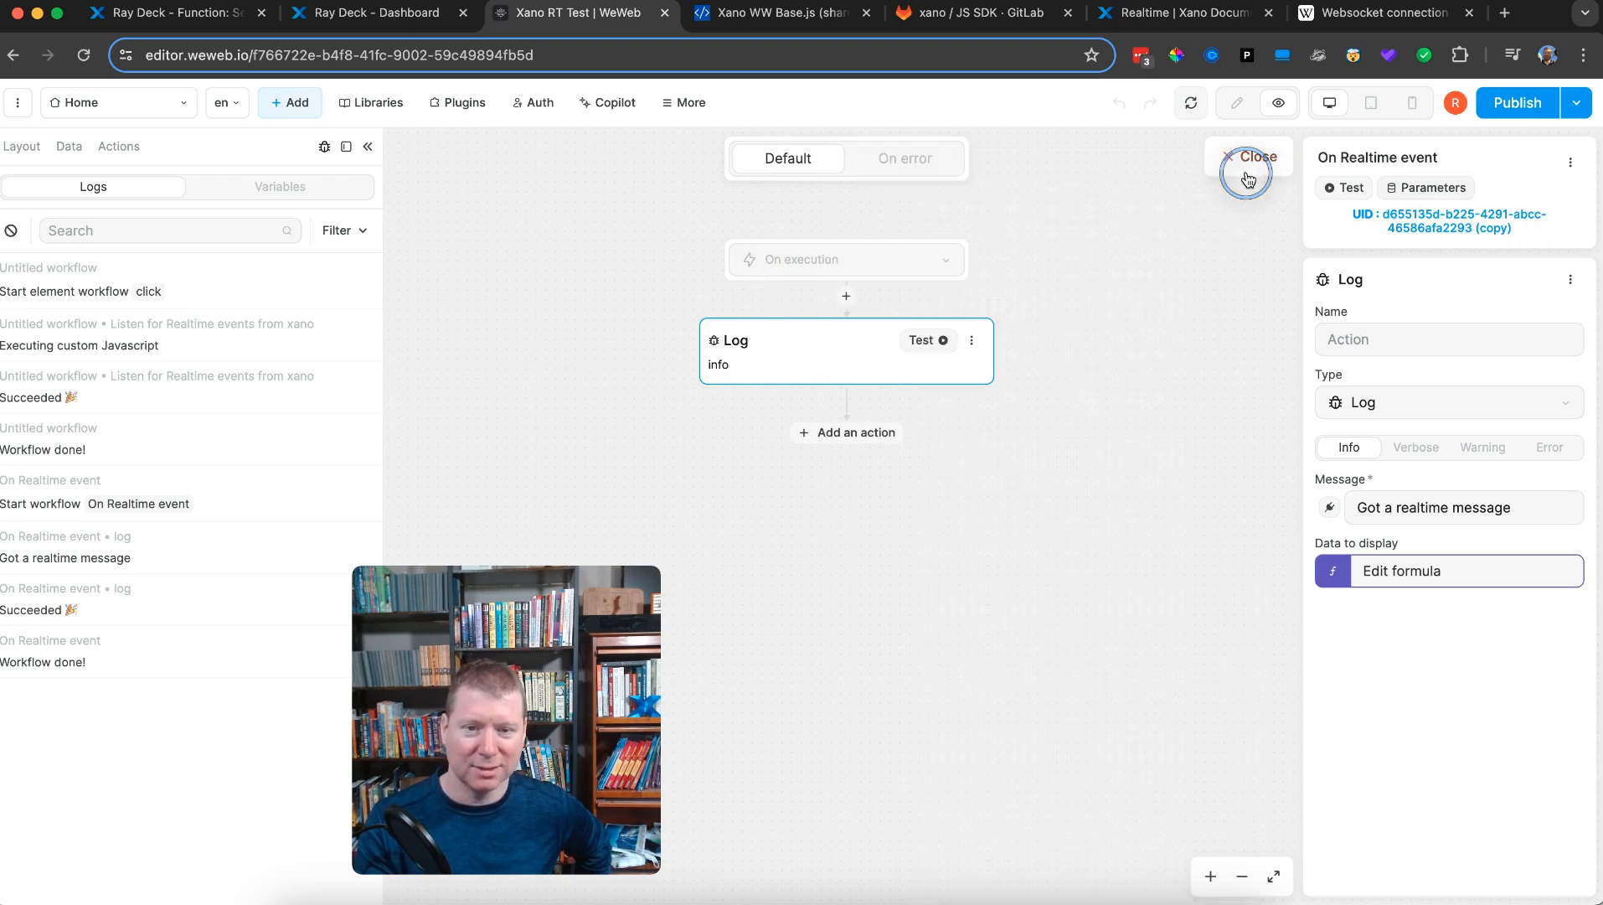
left_click(1427, 191)
left_click(1372, 455)
type("action")
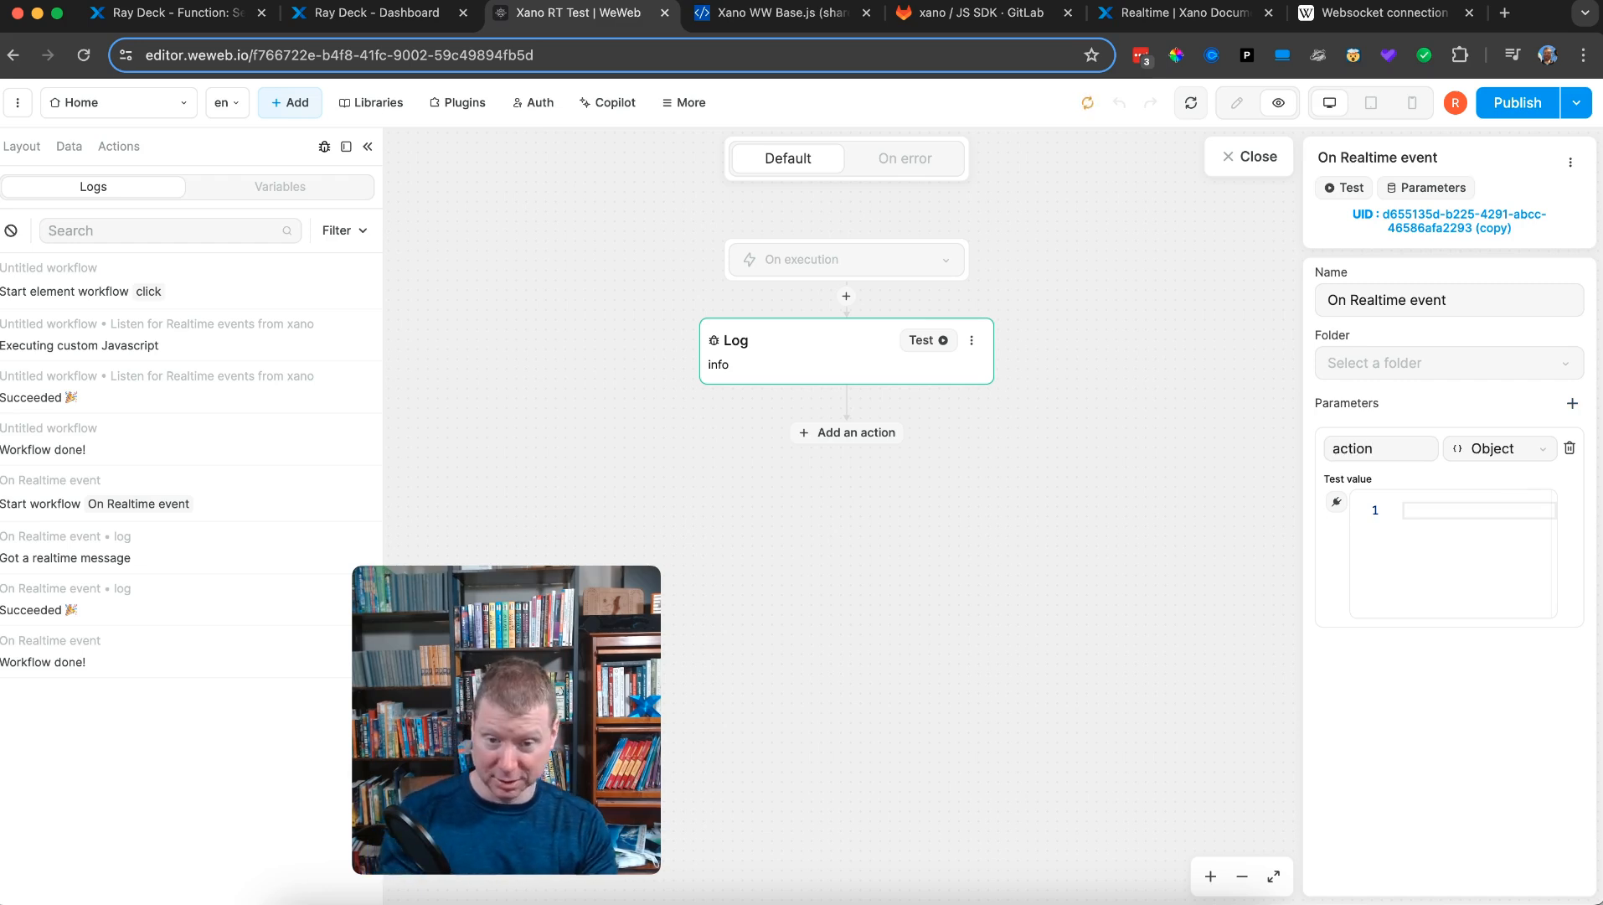
- Check in the shared Xano WW Base.js script which parameter name the executeWorkflow call passes, and return to the WeWeb workflow
key("ctrl+Tab")
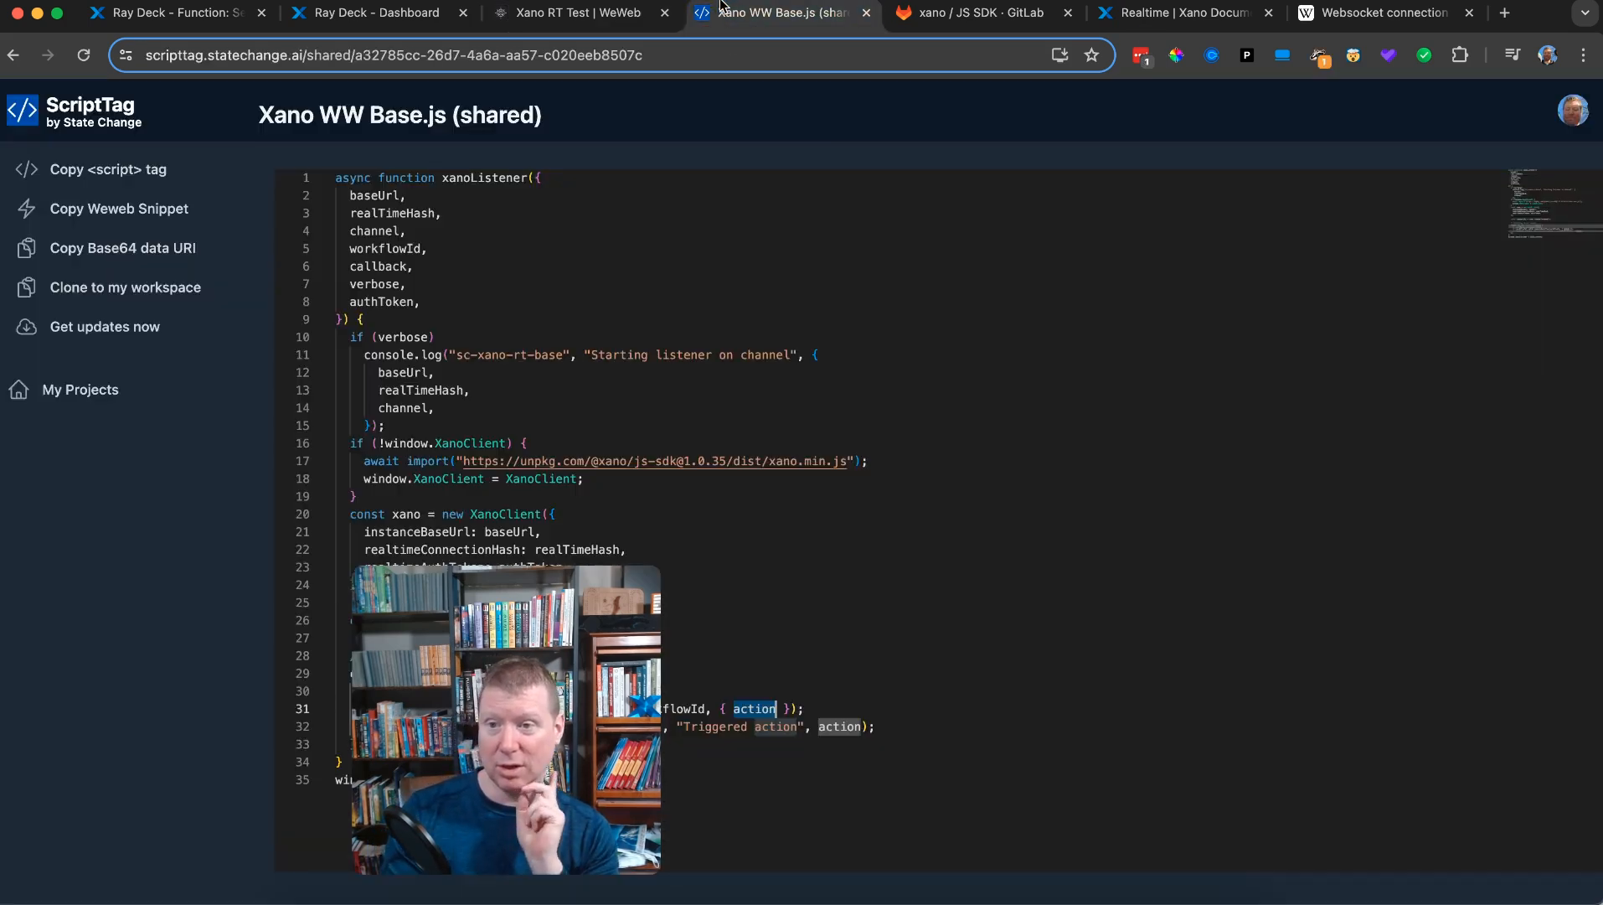
left_click_drag(517, 594, 1390, 591)
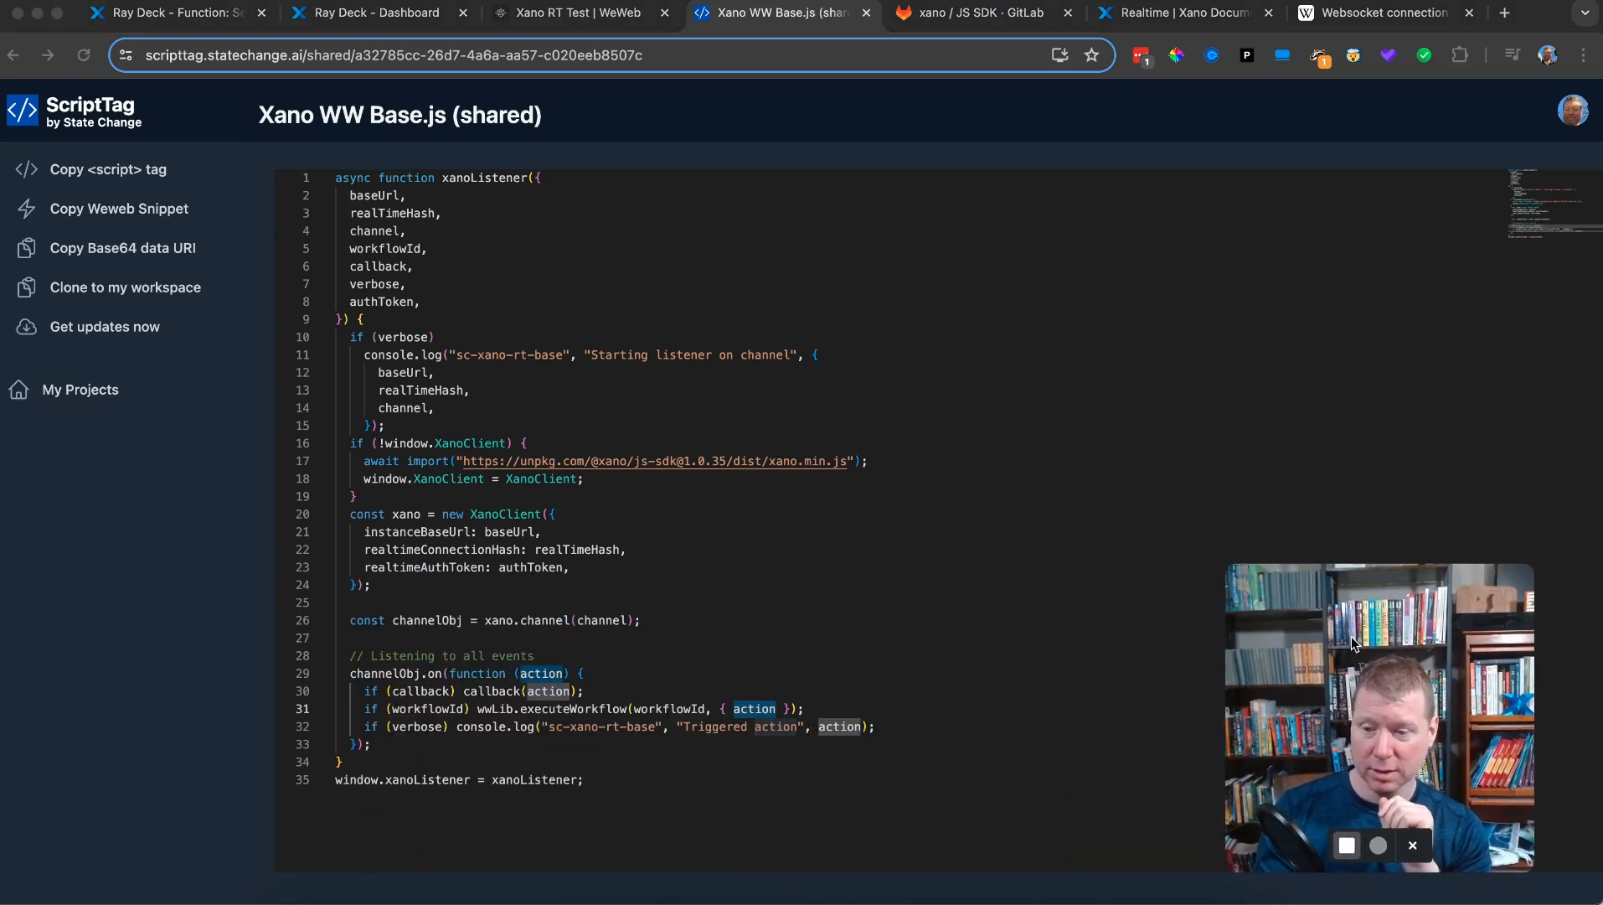
left_click(751, 714)
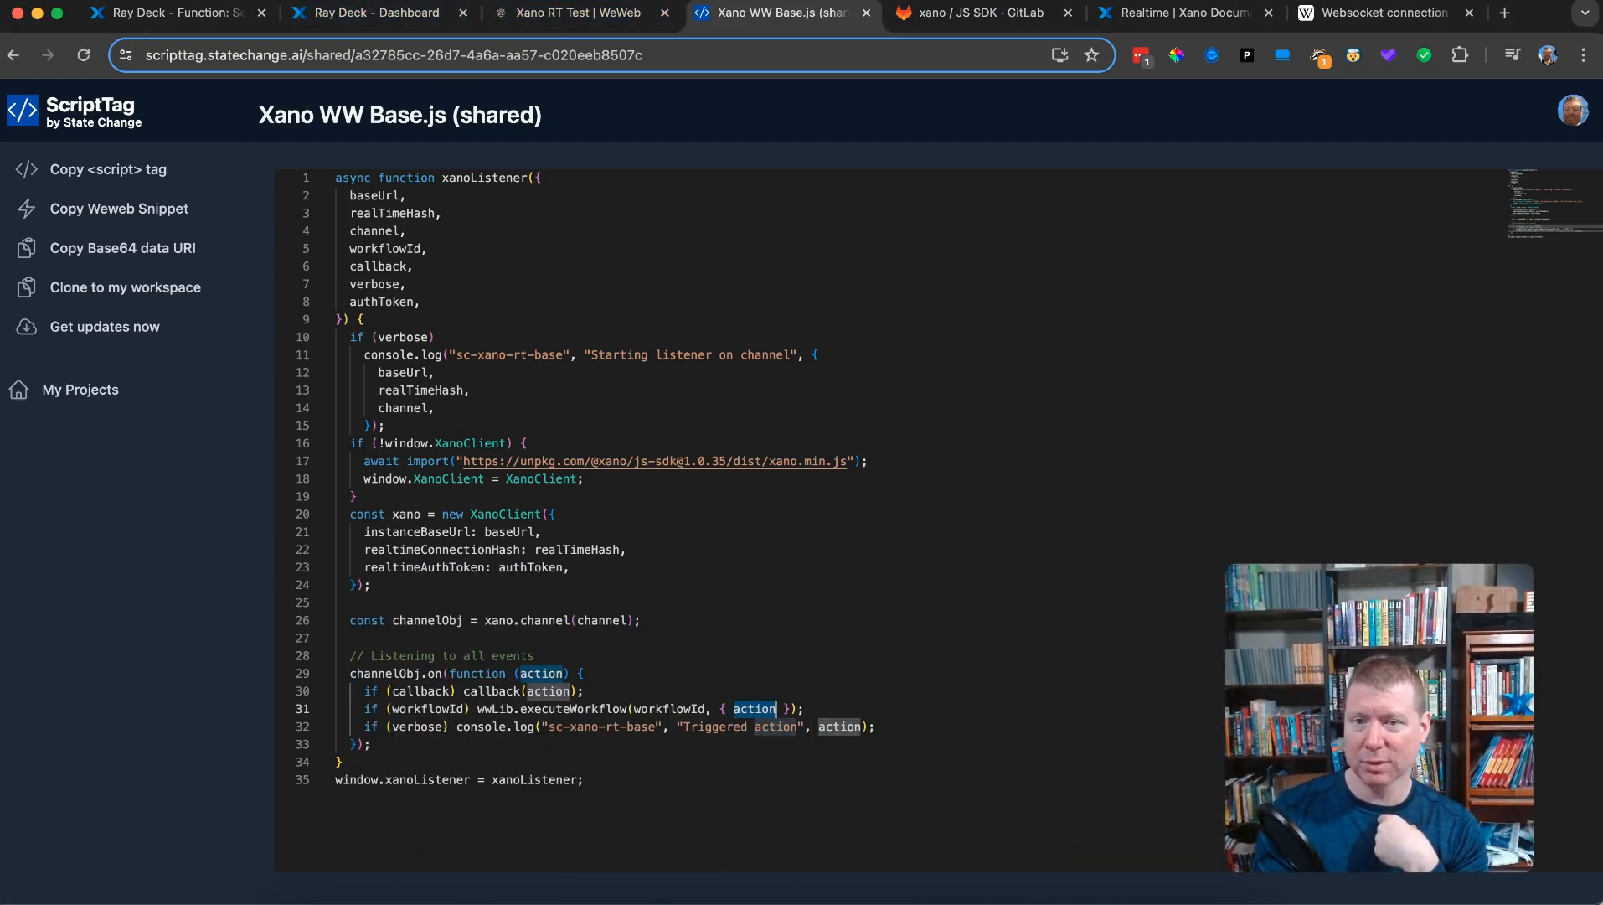
left_click(586, 12)
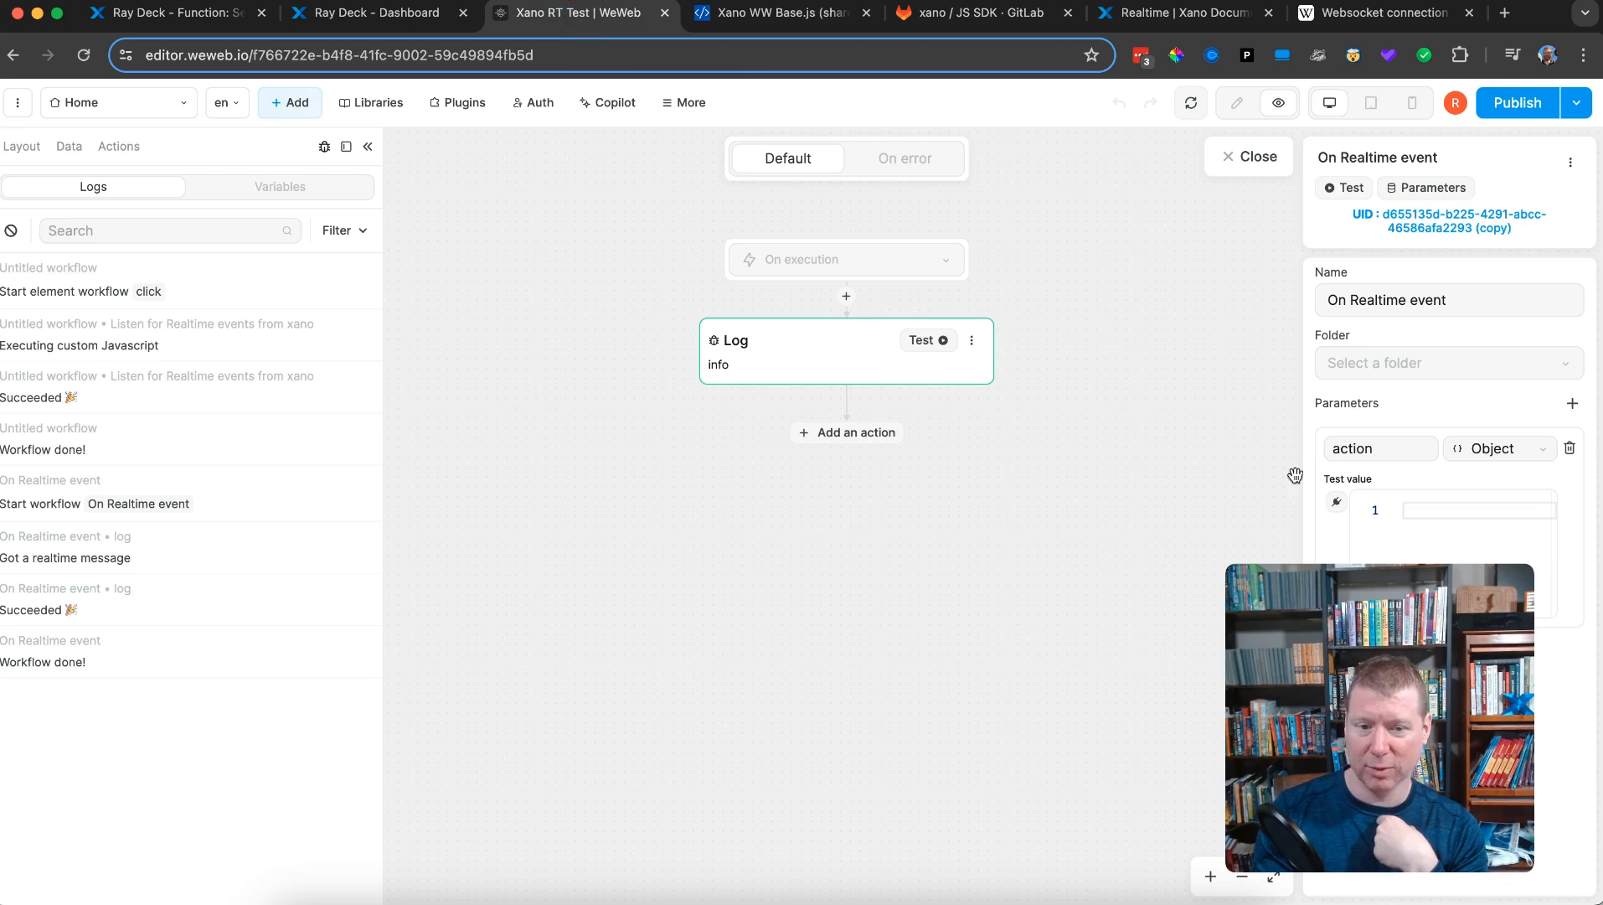
left_click_drag(1375, 658, 1084, 650)
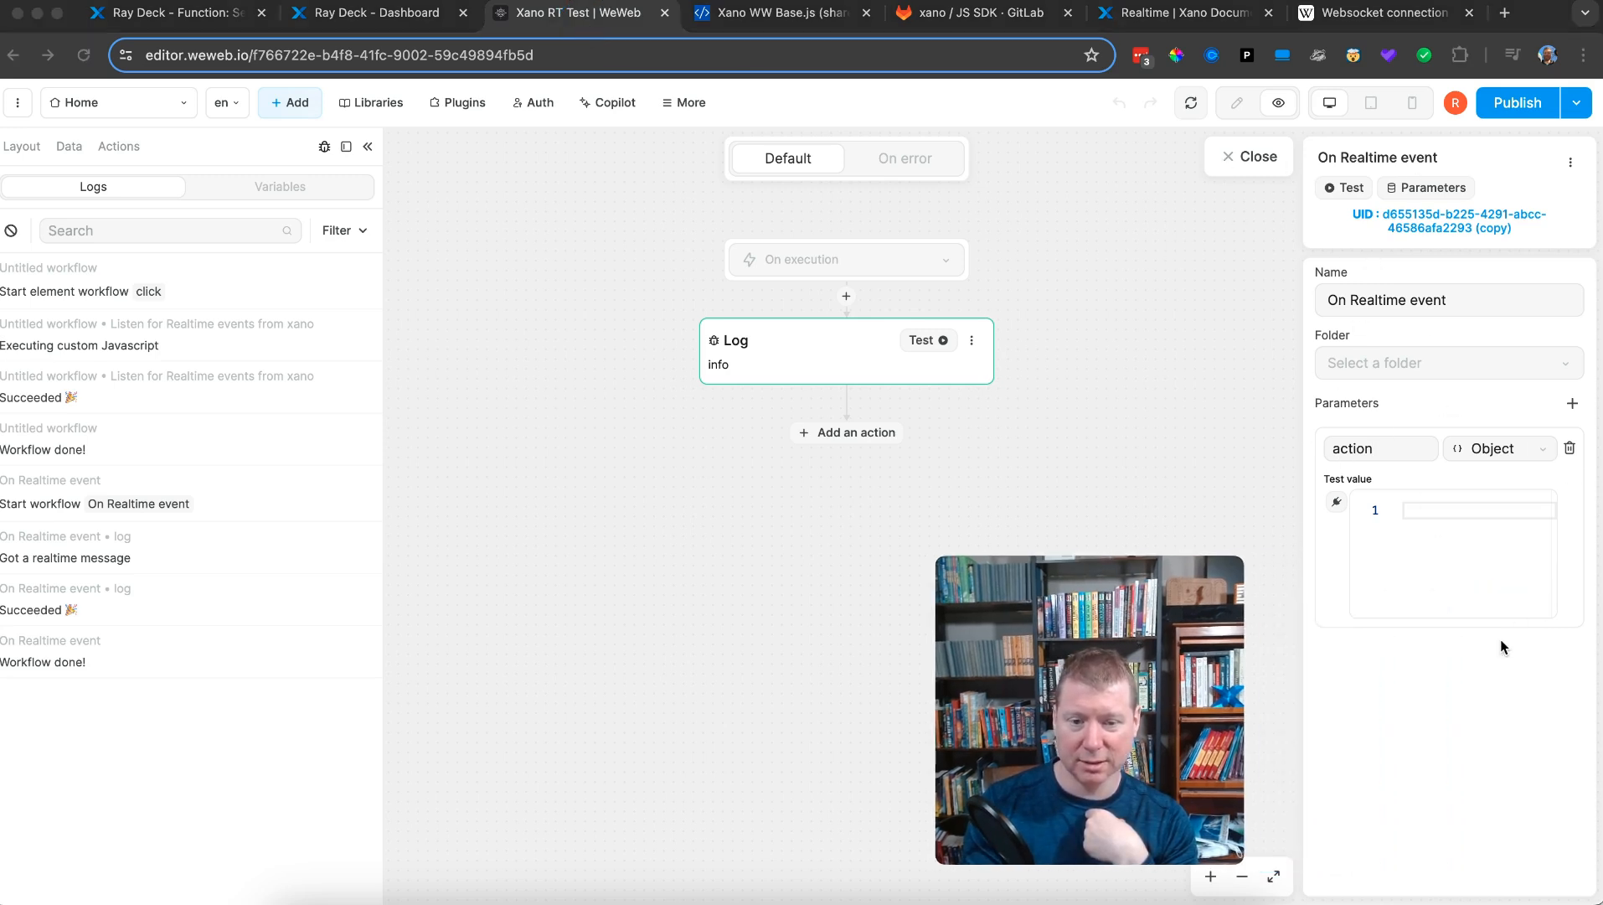
left_click(1430, 720)
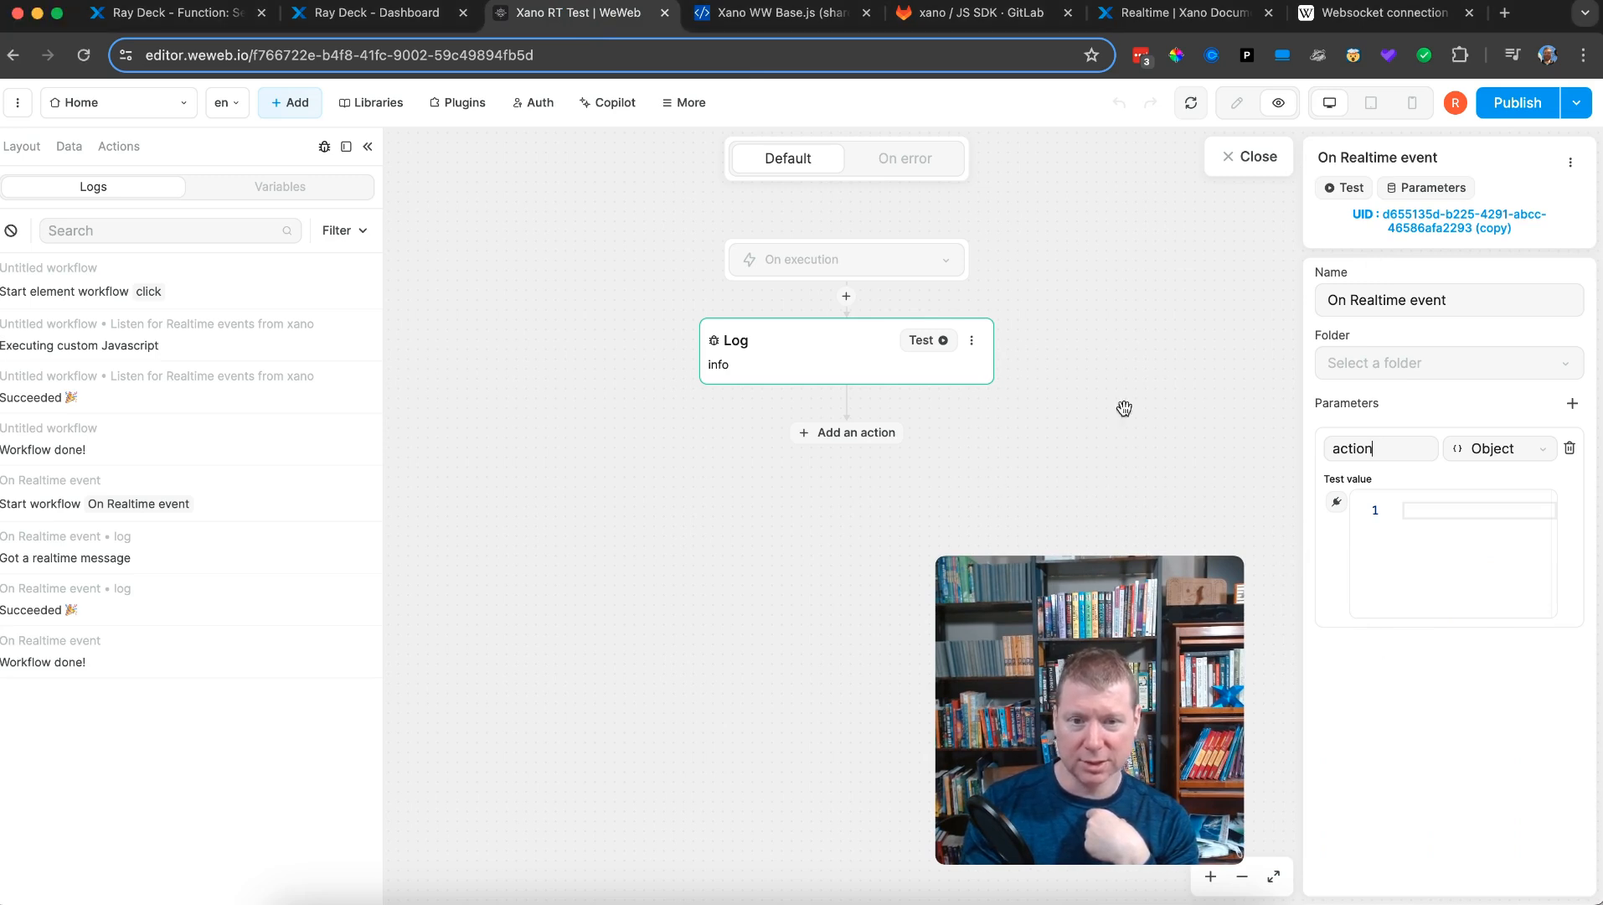
- Bind the Log action's data to display to the action parameter alone, removing the undefined reference, and close the workflow
left_click(827, 371)
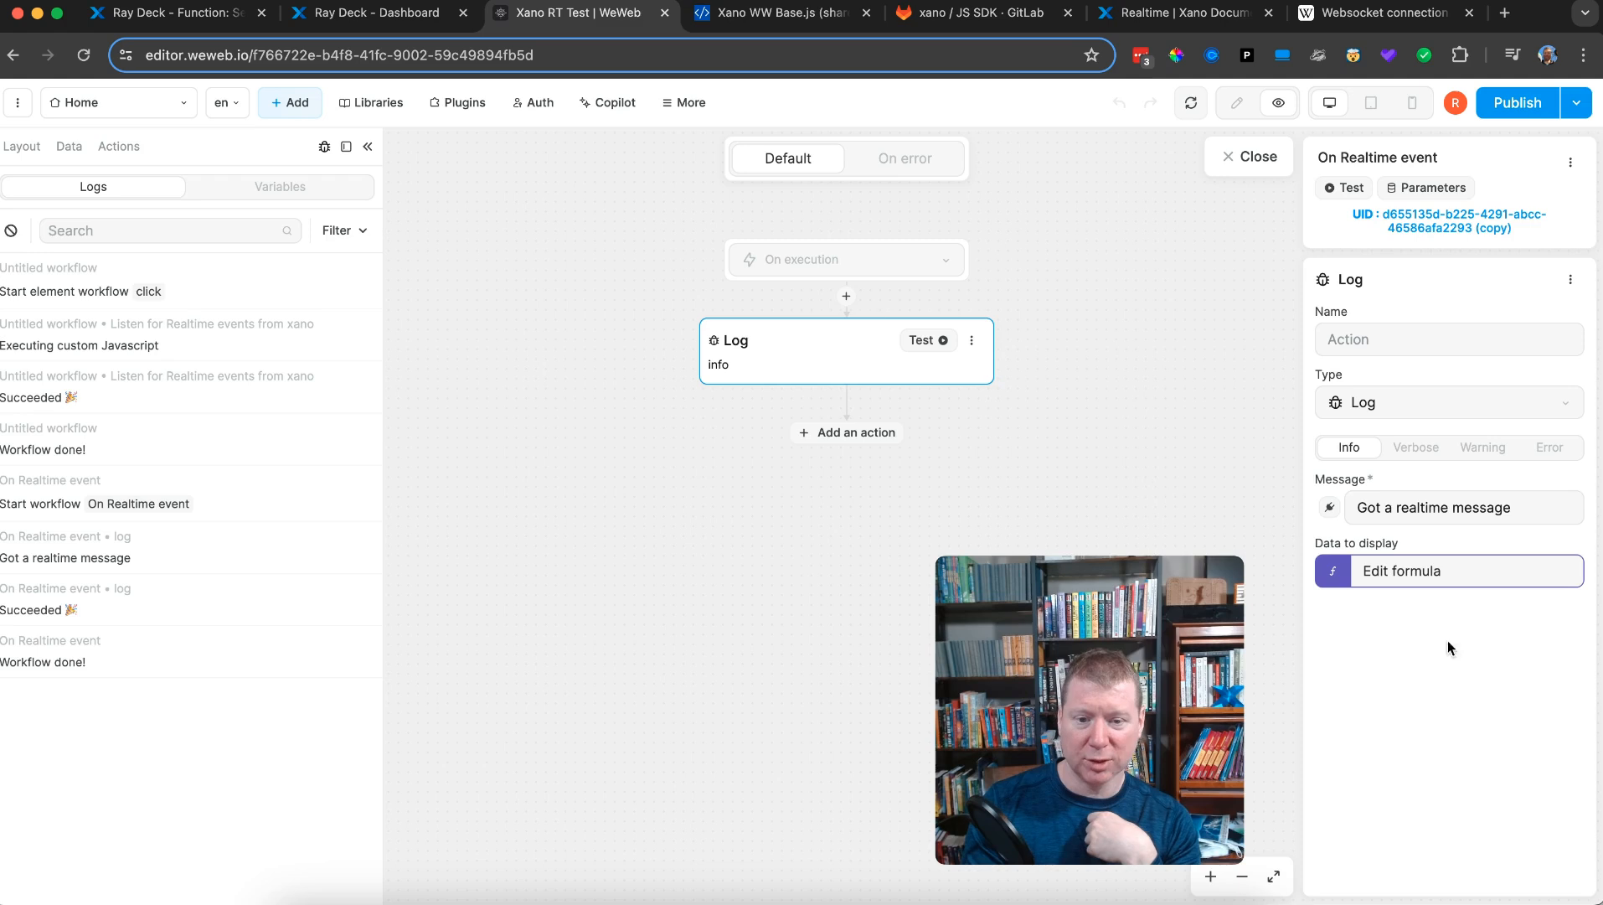
left_click(1333, 578)
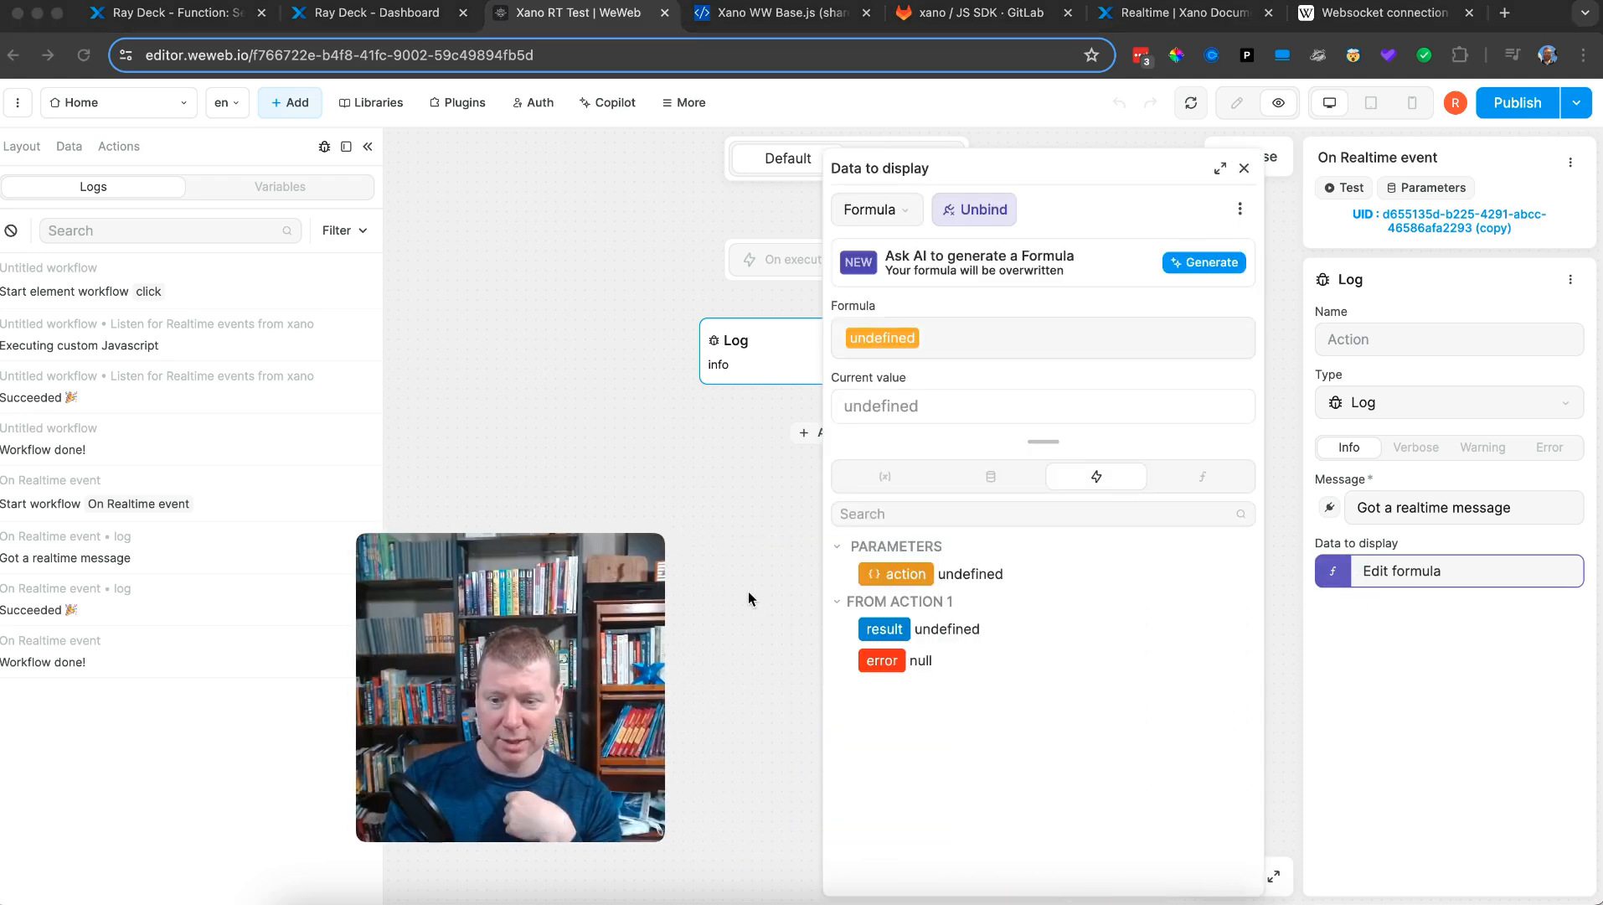
left_click(886, 573)
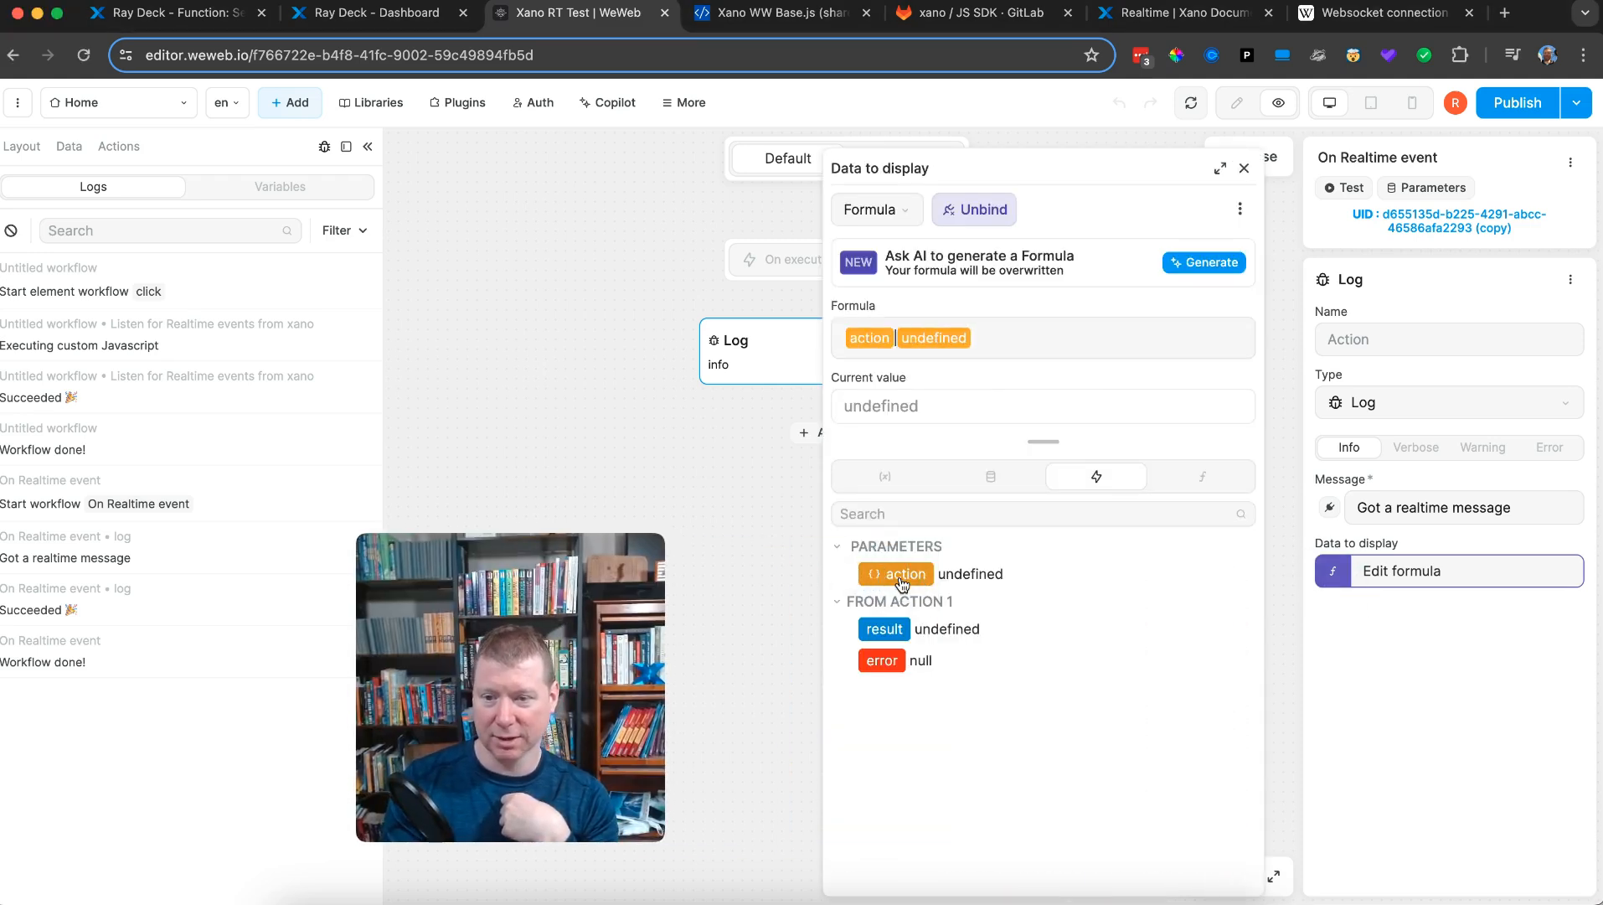
left_click(994, 326)
key("BackSpace")
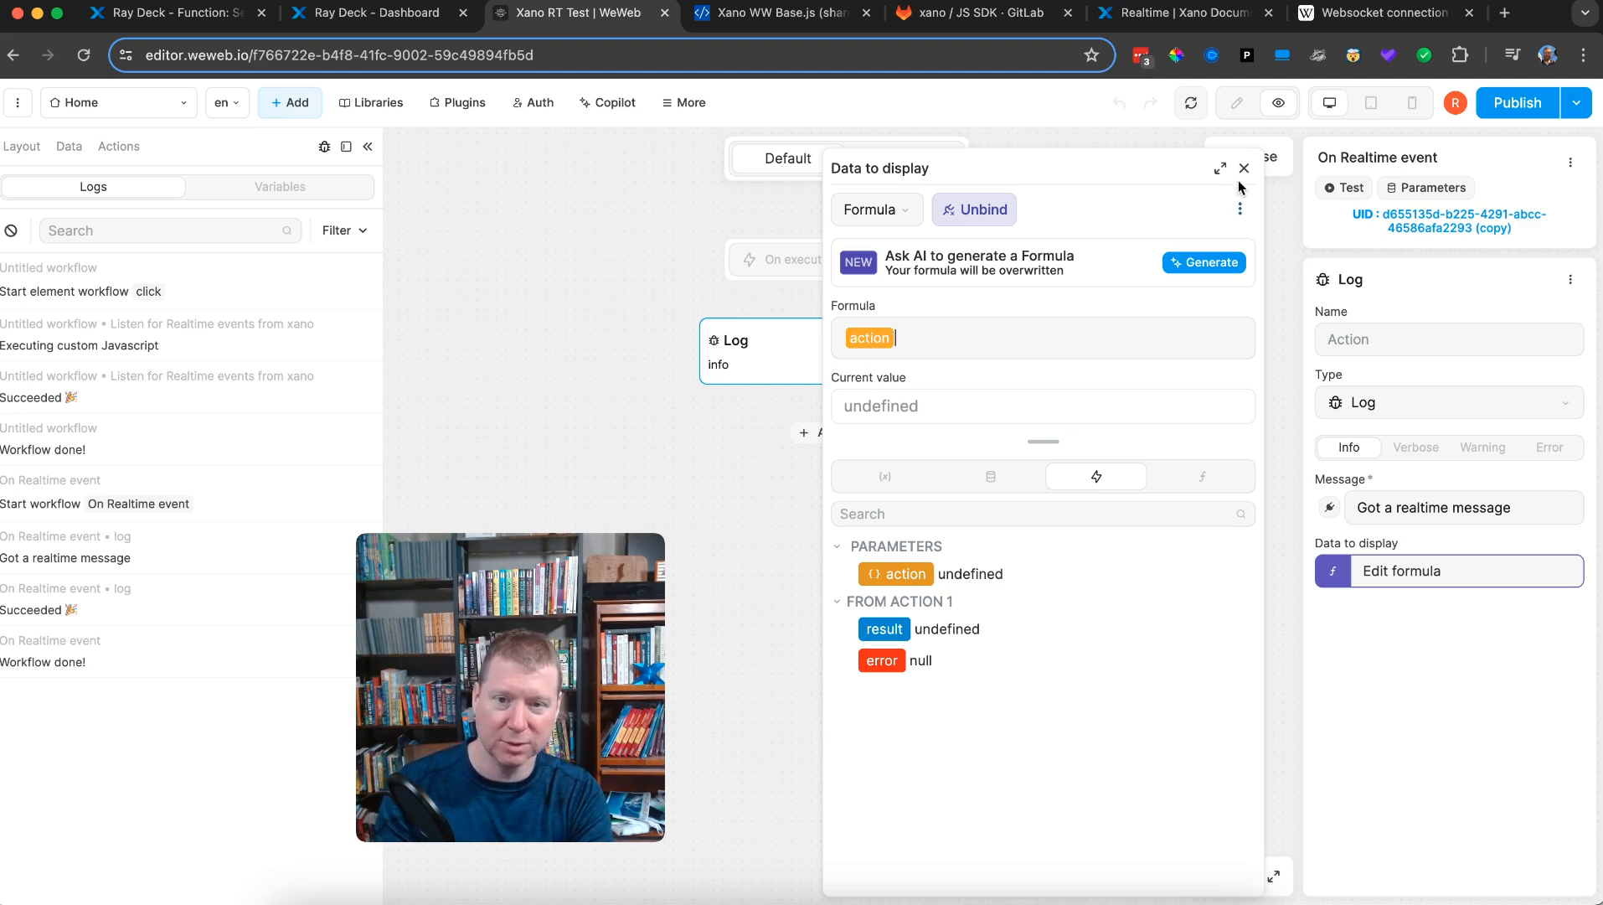
left_click(1246, 174)
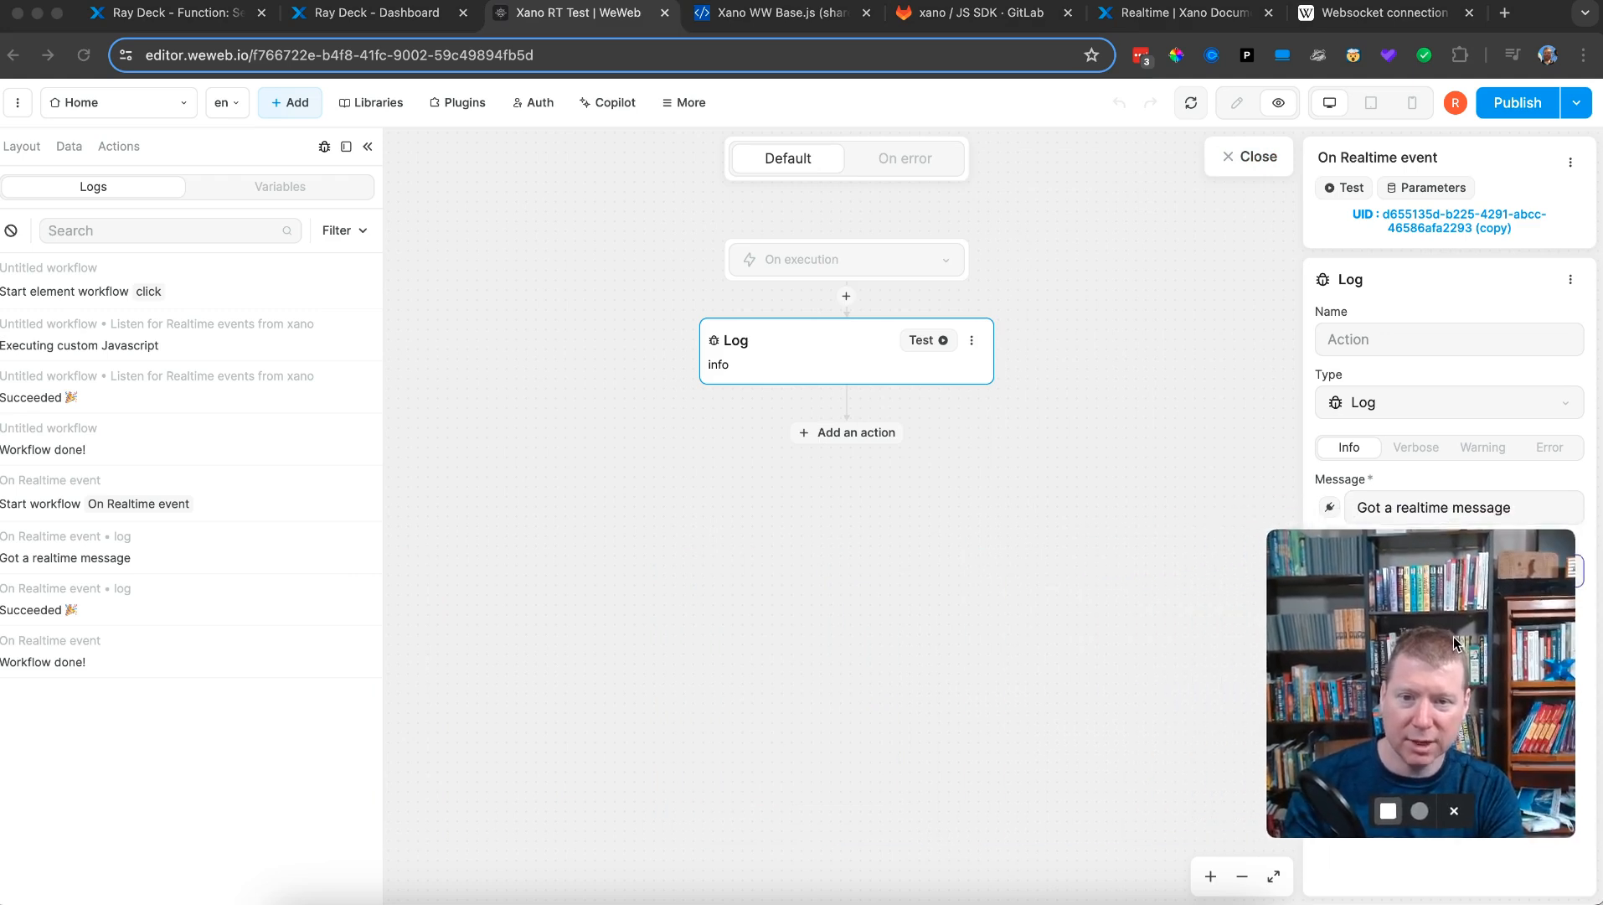
left_click(1259, 156)
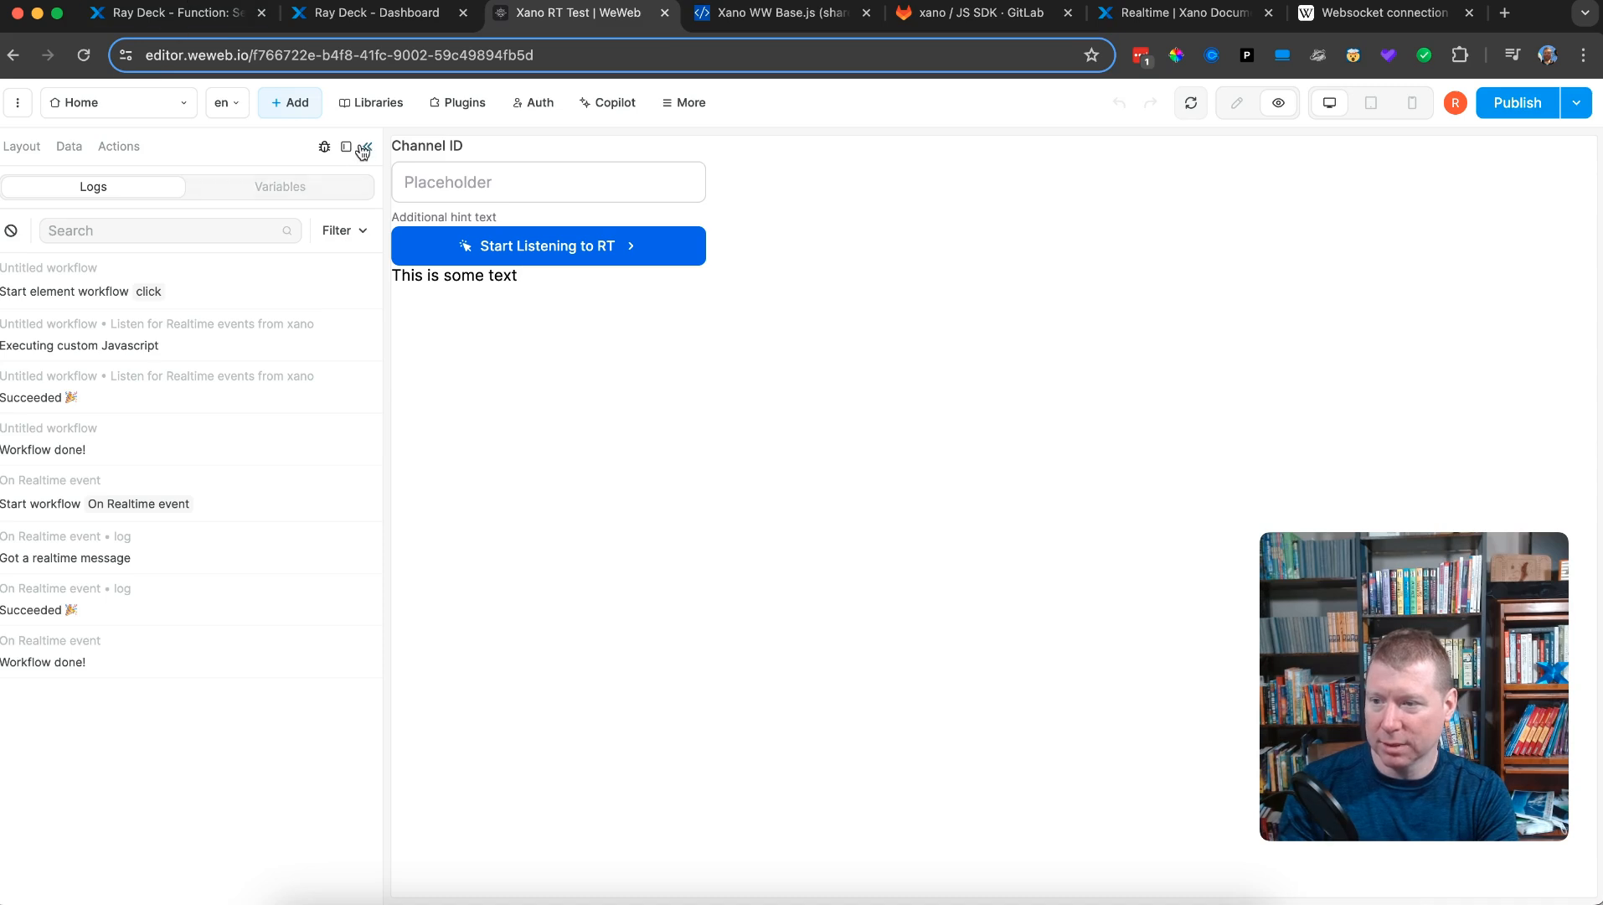
- Reload the editor, start listening in preview mode, and expand the options and payload of the realtime message in the debug logs
left_click(85, 56)
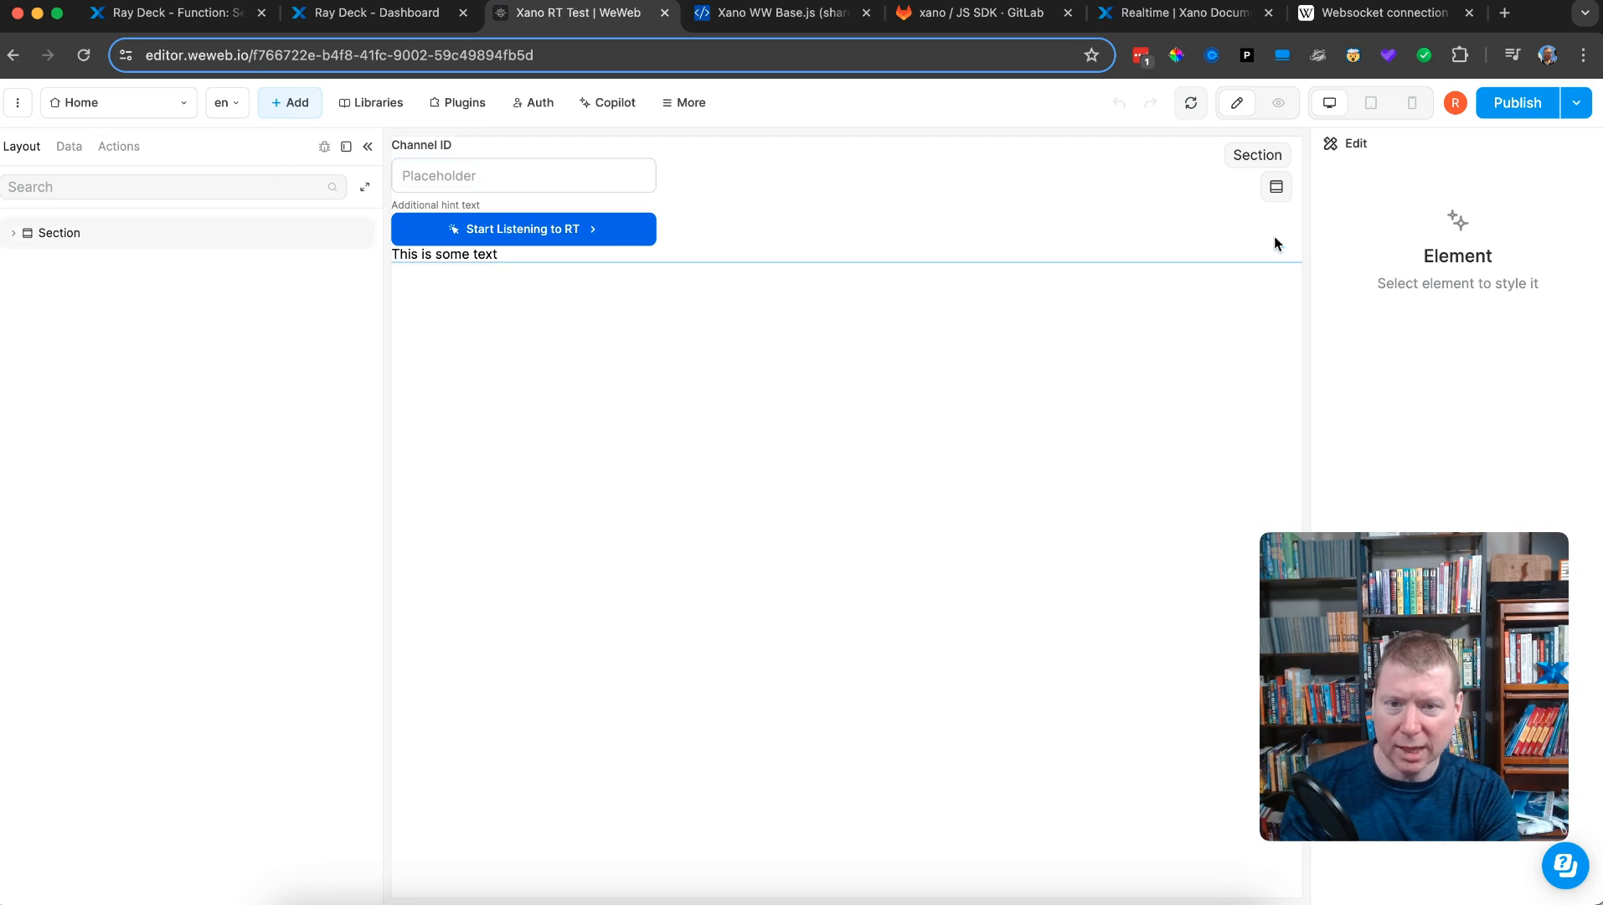
left_click(1273, 103)
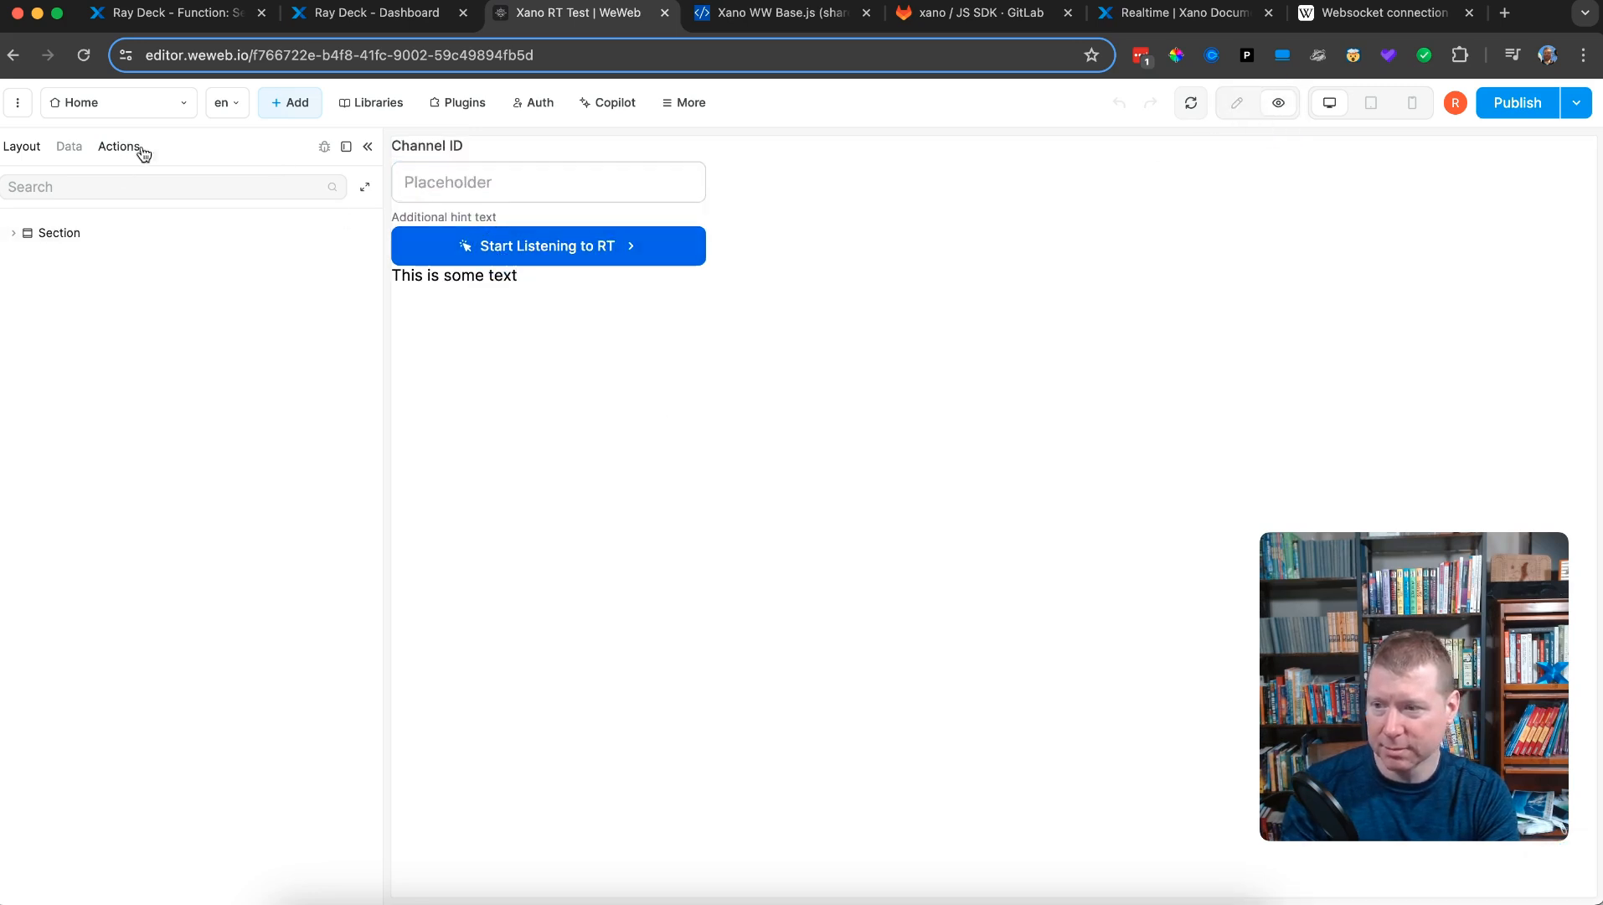
left_click(322, 151)
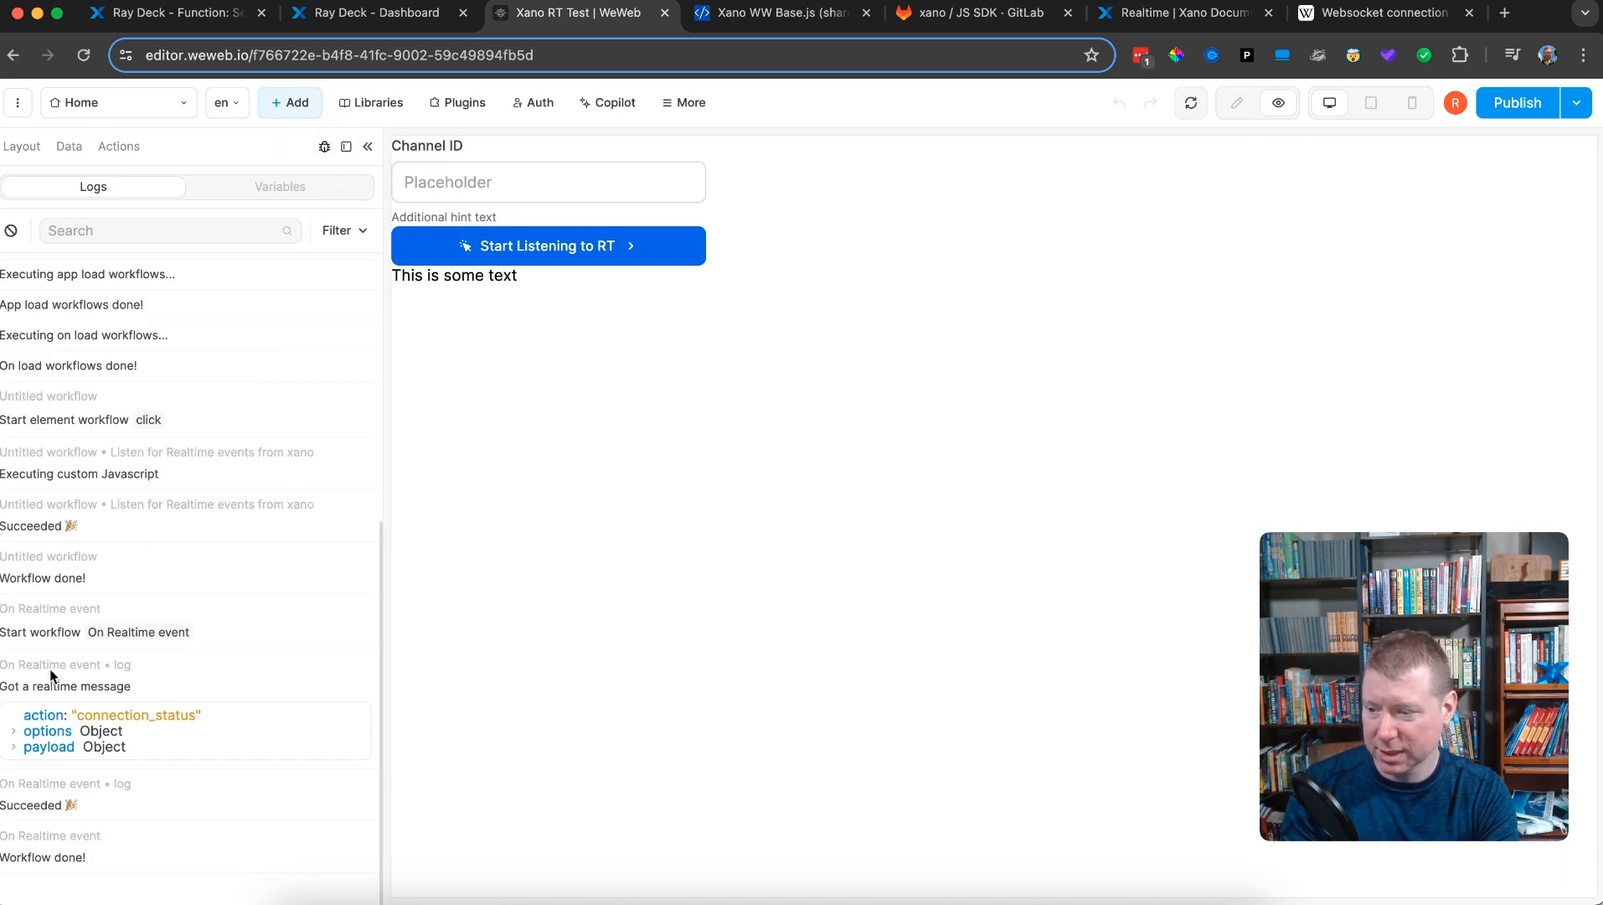
left_click(13, 733)
left_click(16, 748)
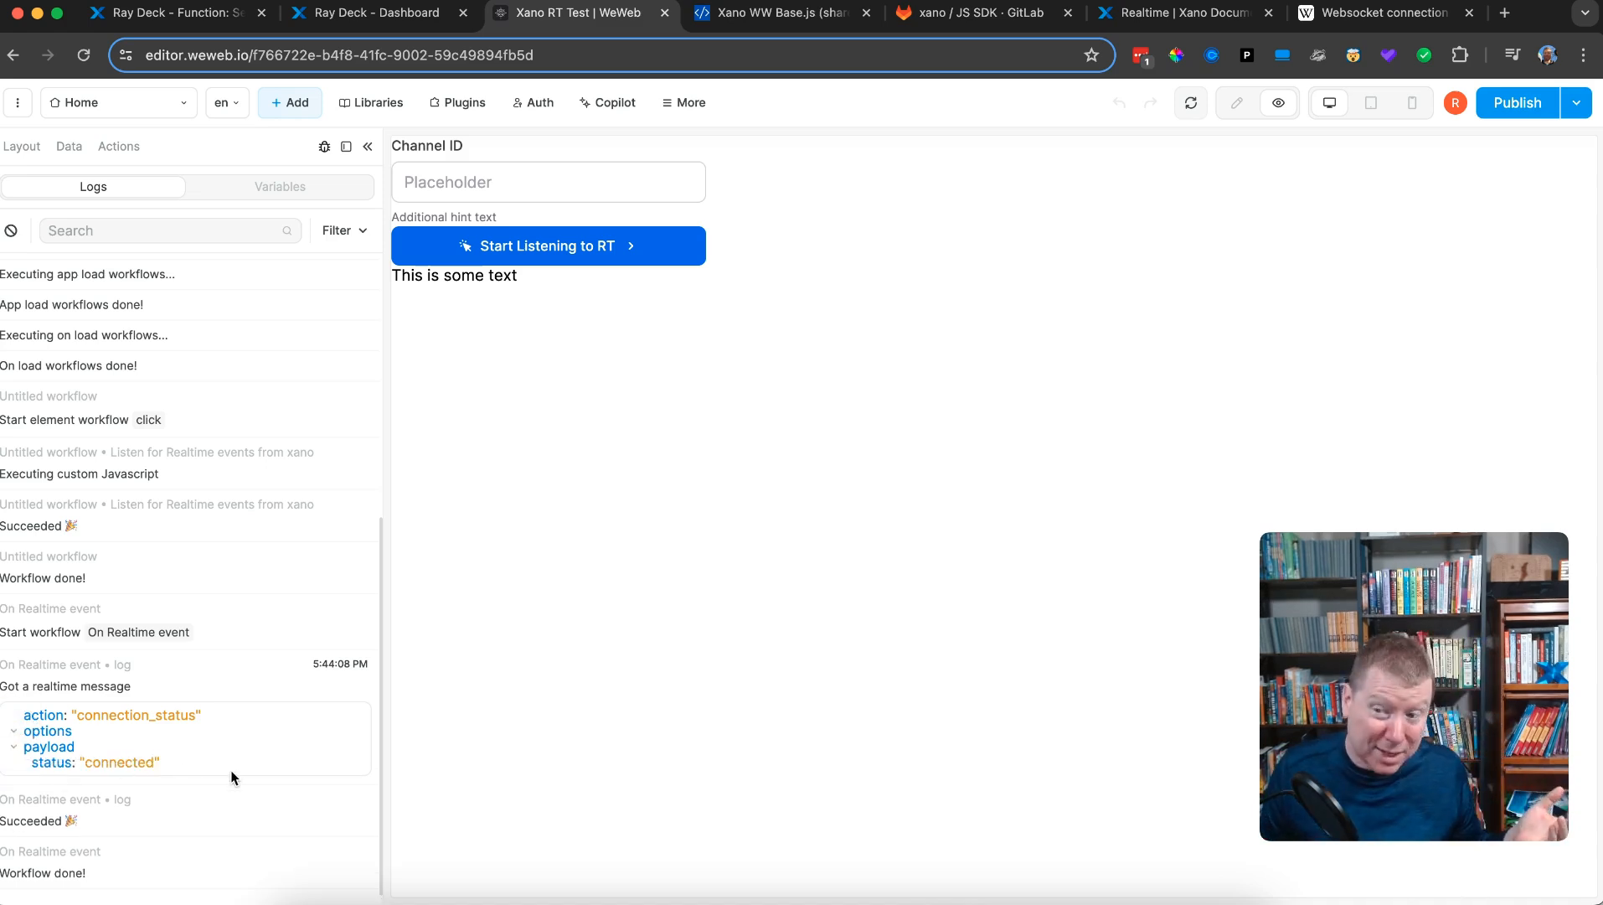
- Switch to Xano and run the Send message to weweb function again
left_click(159, 19)
left_click(501, 670)
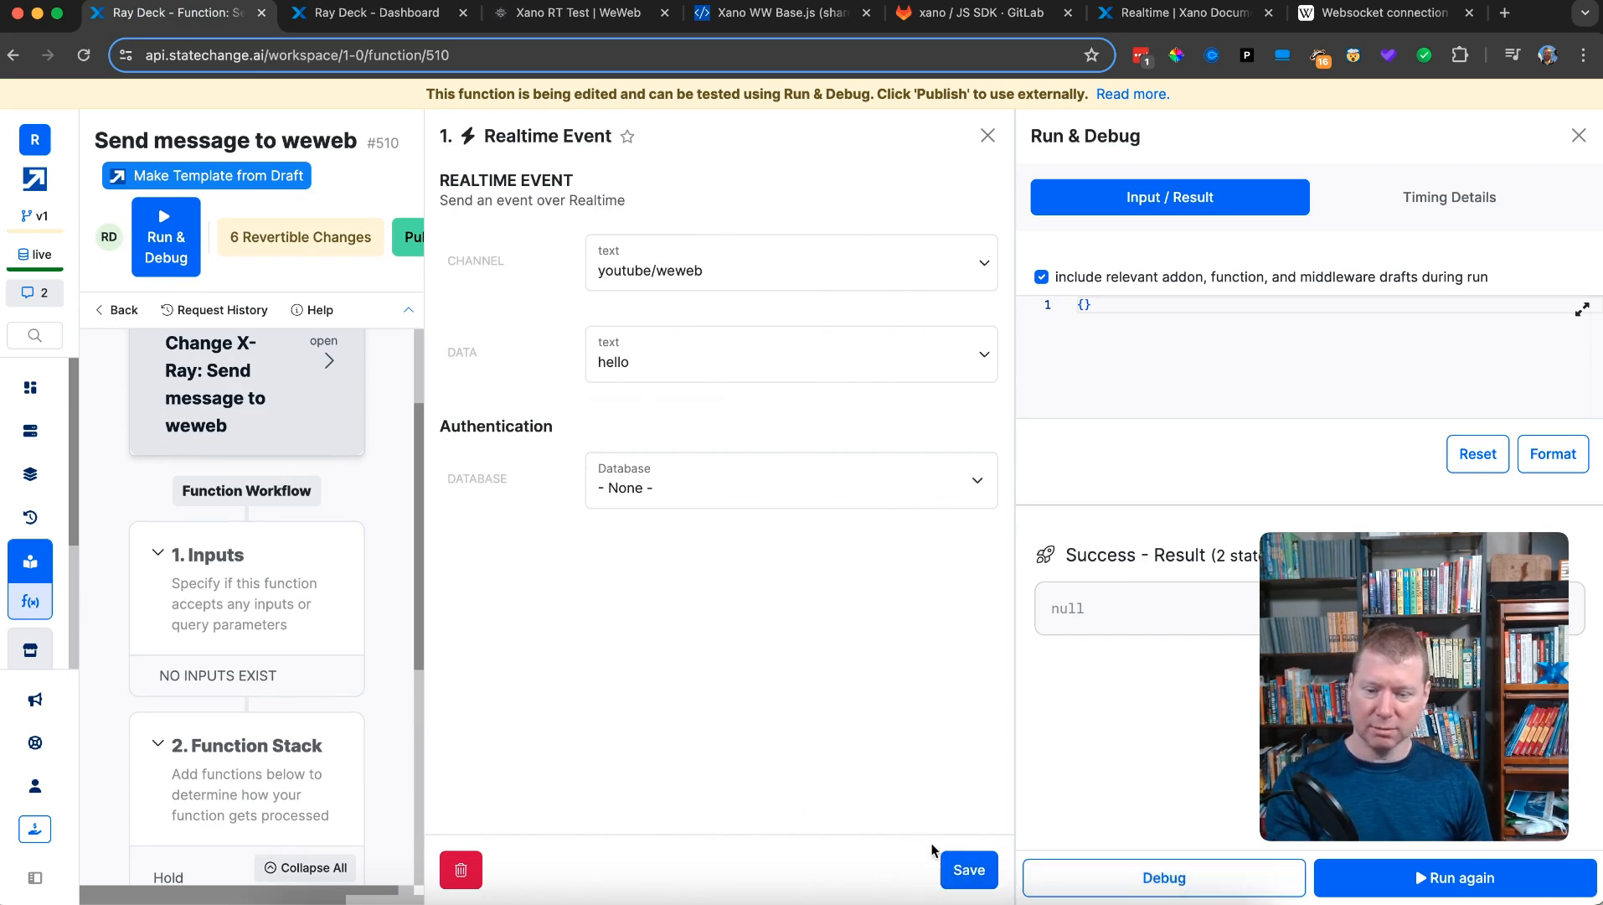
left_click(1450, 877)
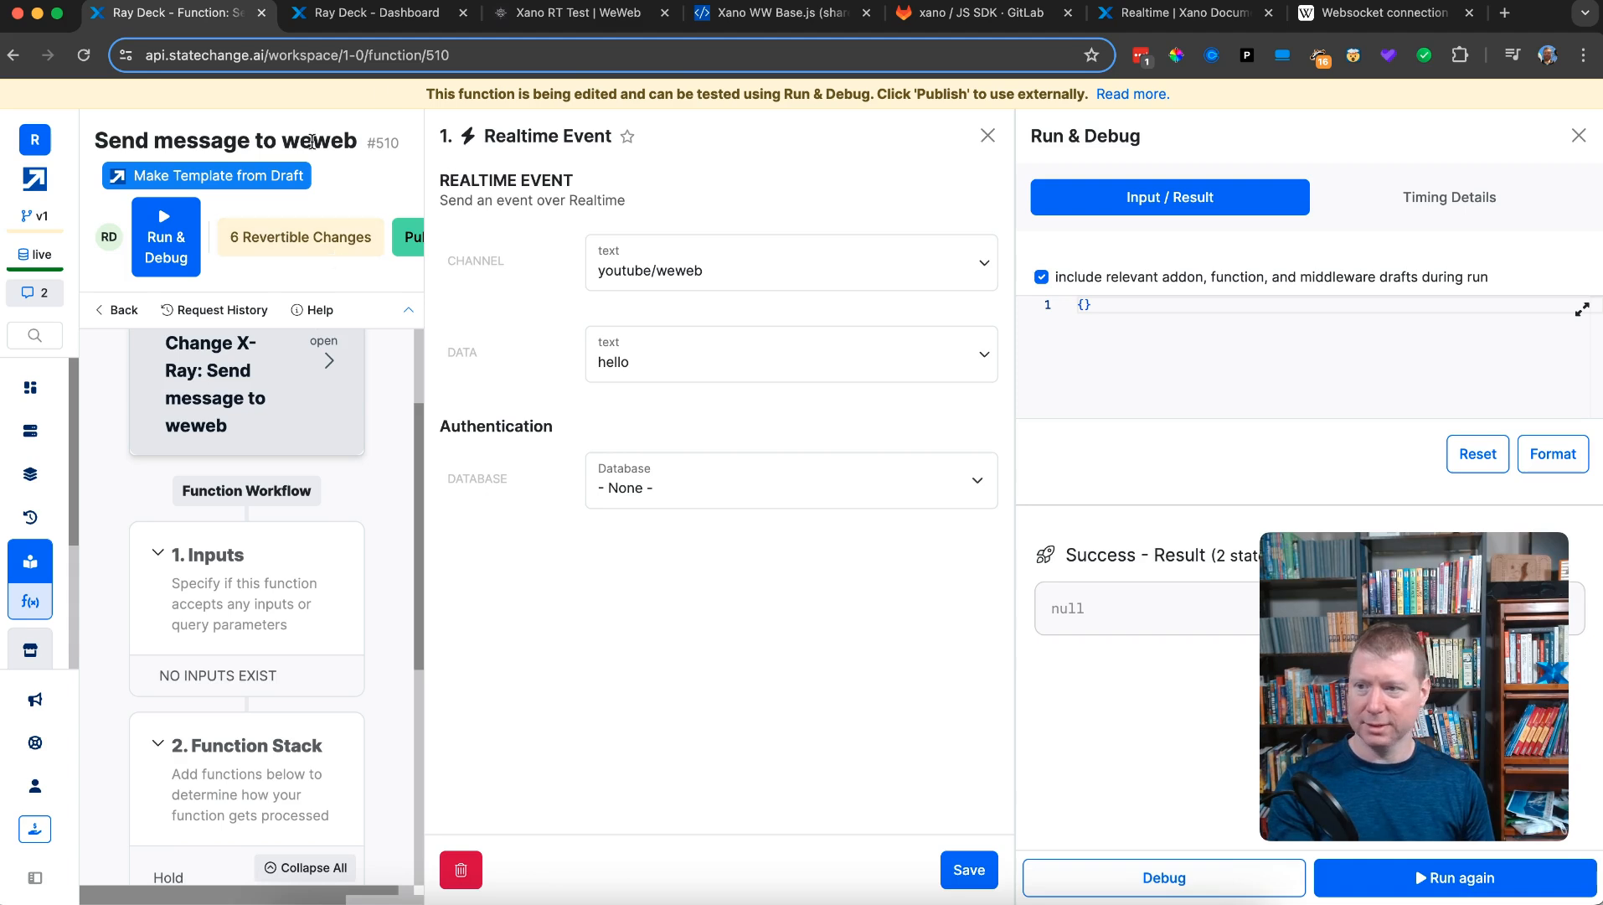
- Return to WeWeb and expand the options and payload of the newest realtime message in the debug logs
left_click(578, 13)
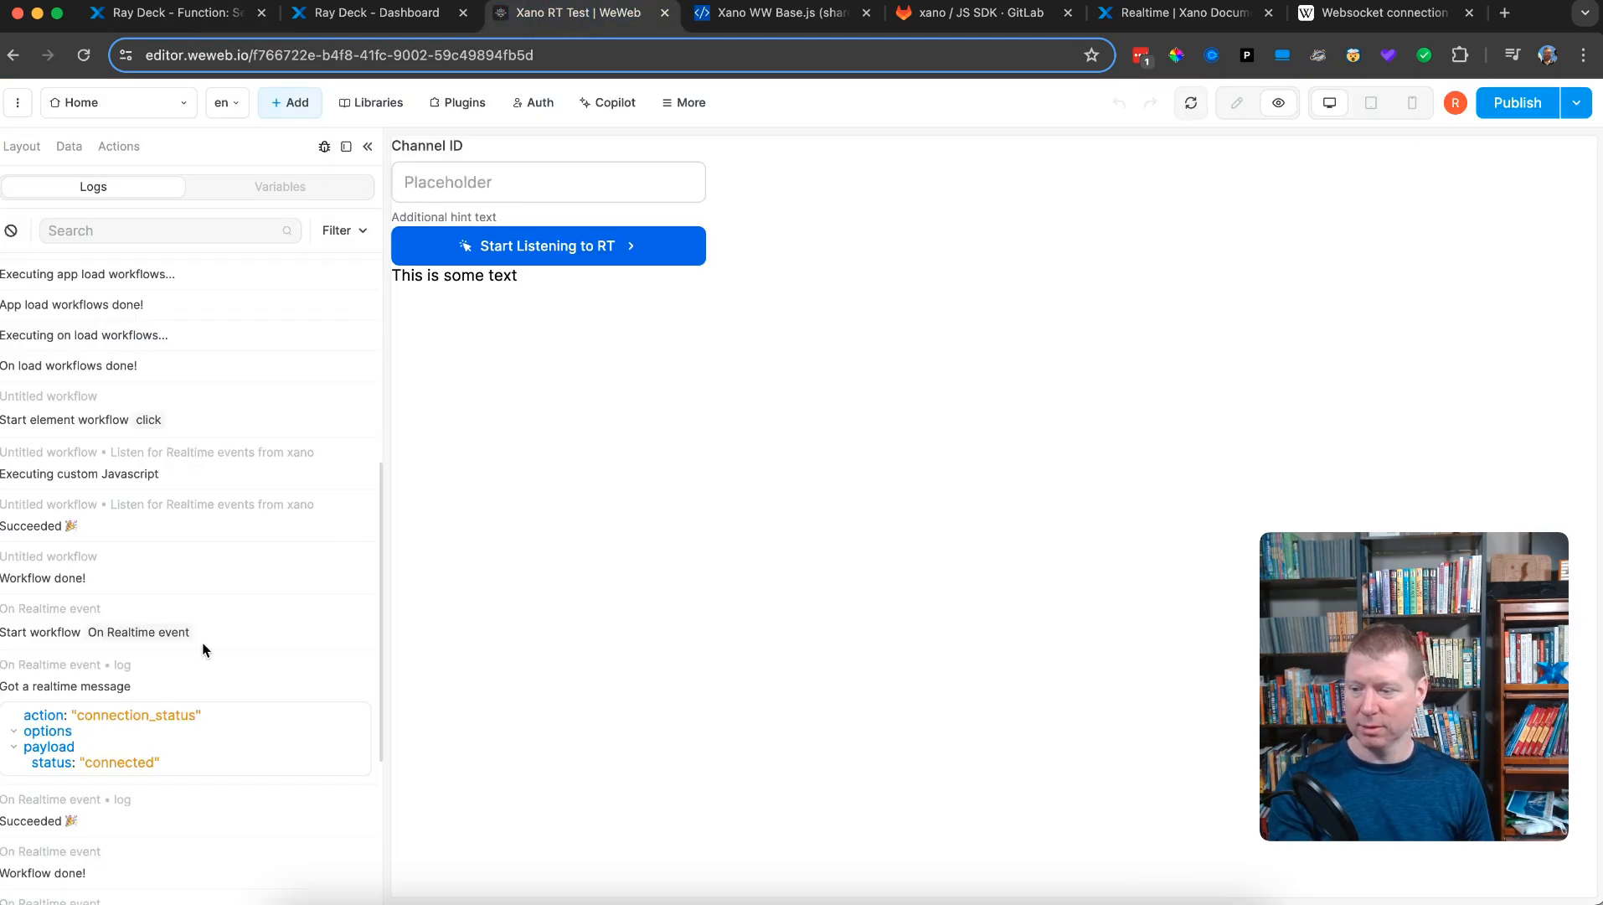
scroll(204, 649, "down", 5)
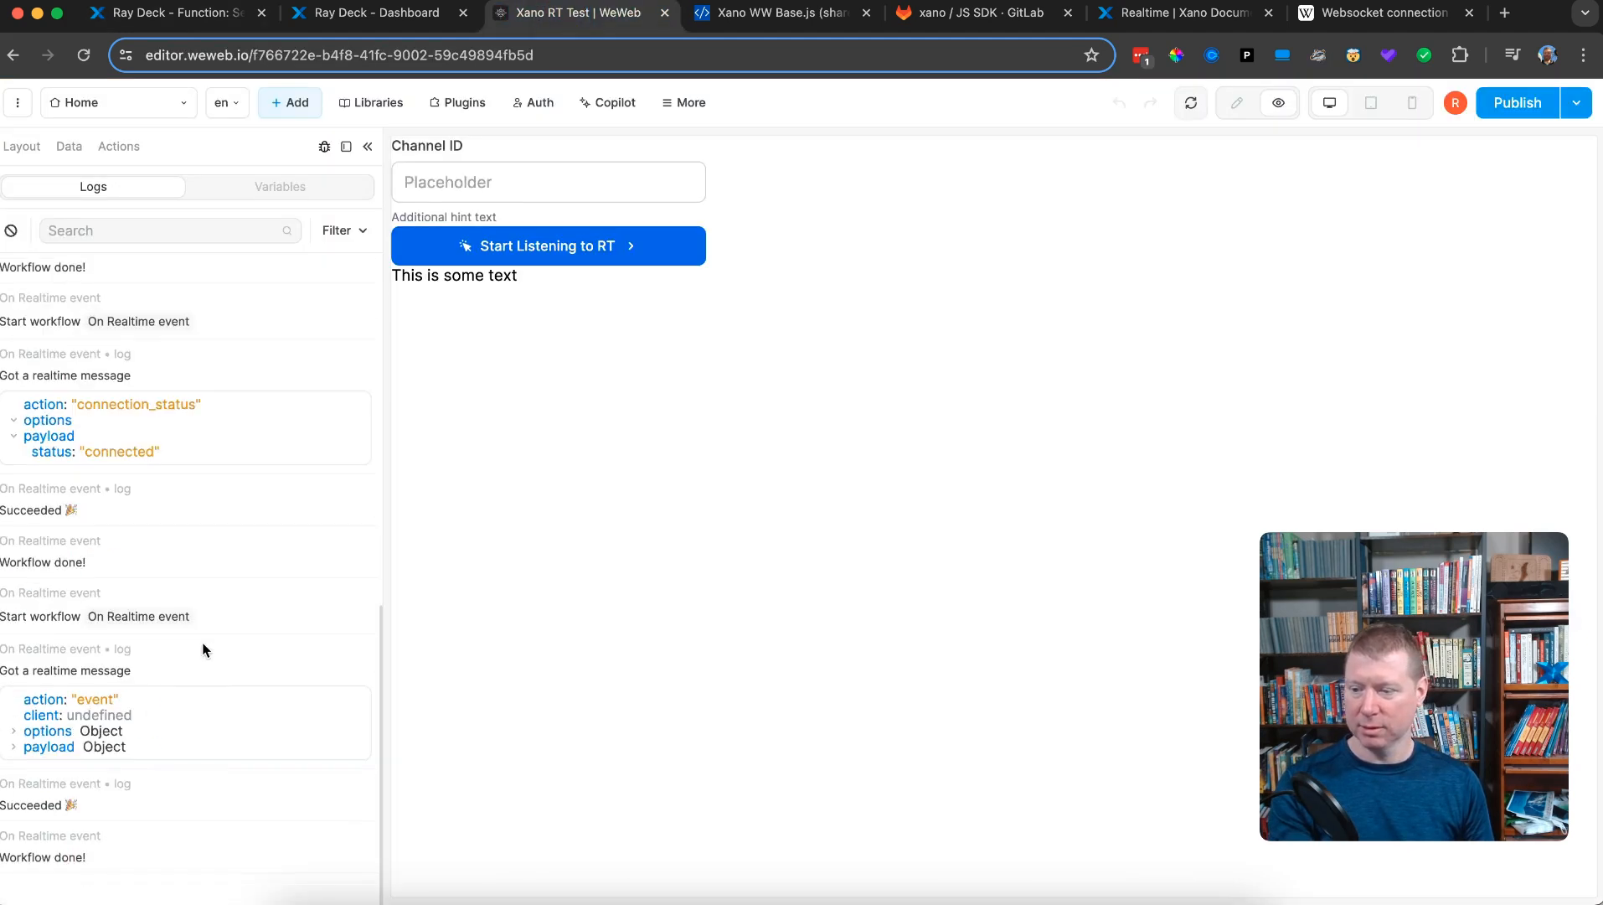
left_click(13, 734)
left_click(13, 764)
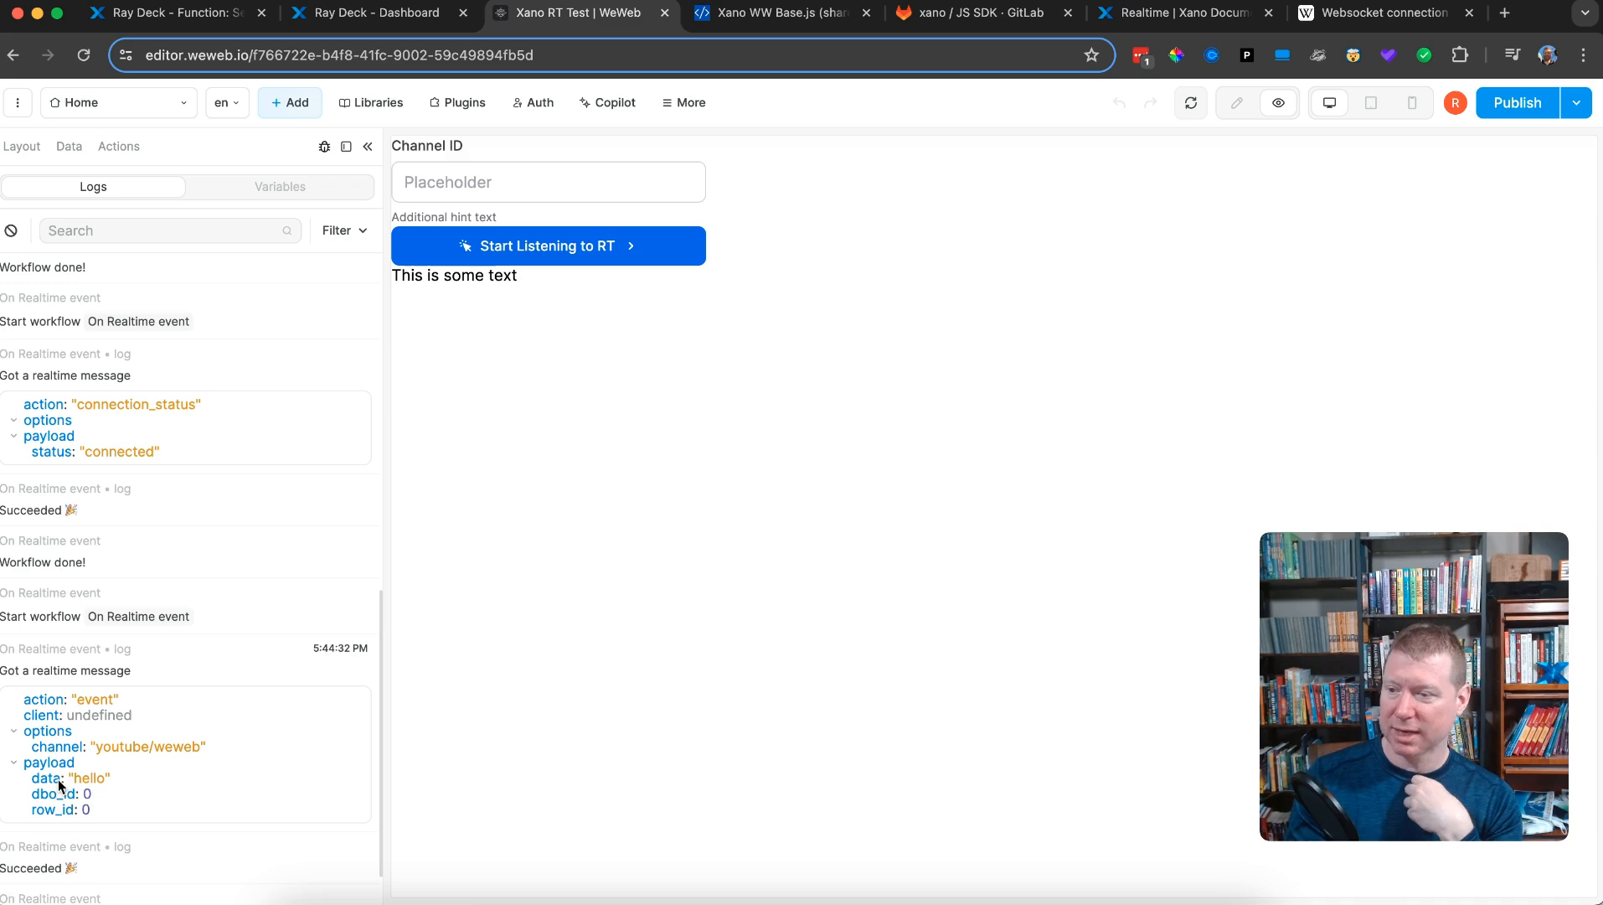
- Open the On Realtime event workflow, look through the actions that can follow Log, including a search for "compo", and close the workflow
left_click(118, 145)
left_click(79, 279)
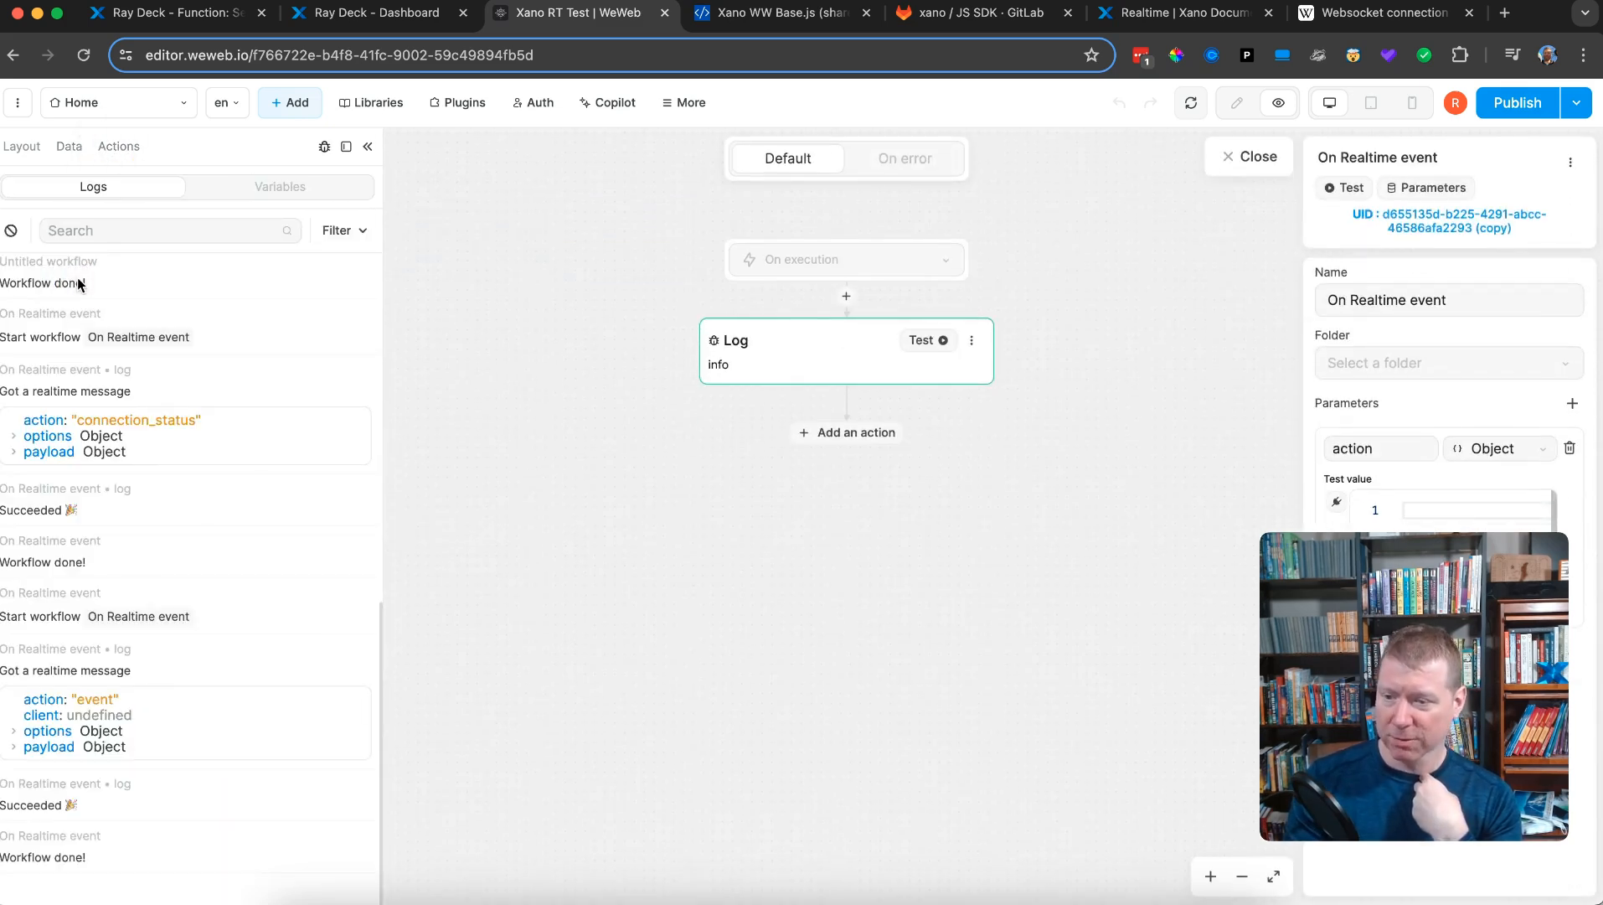
left_click(878, 442)
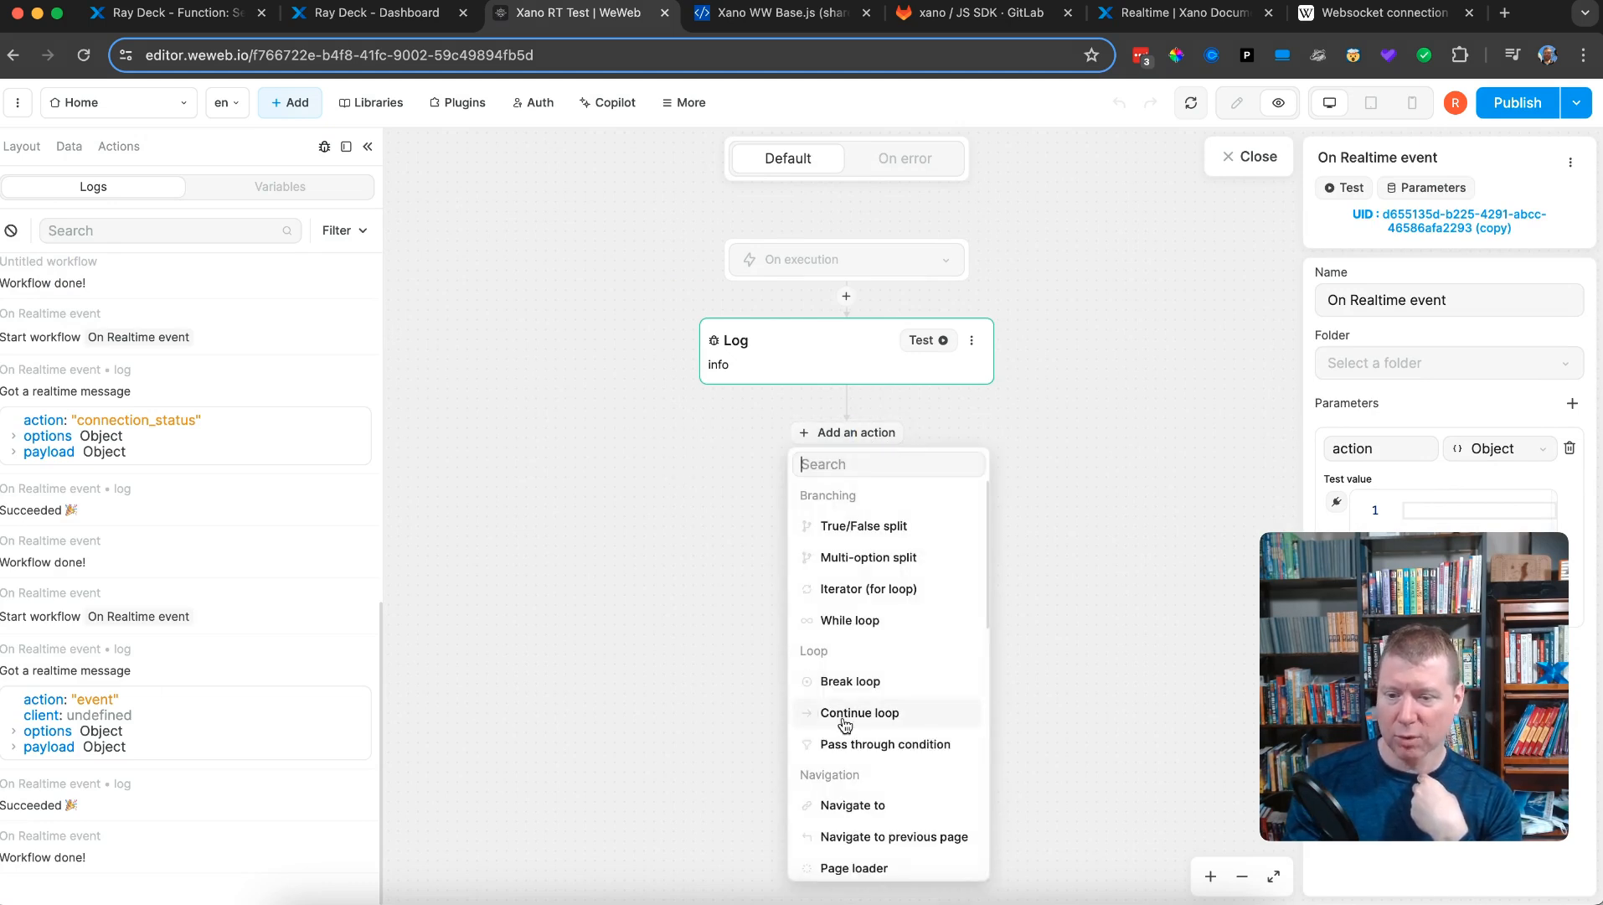
scroll(865, 514, "down", 5)
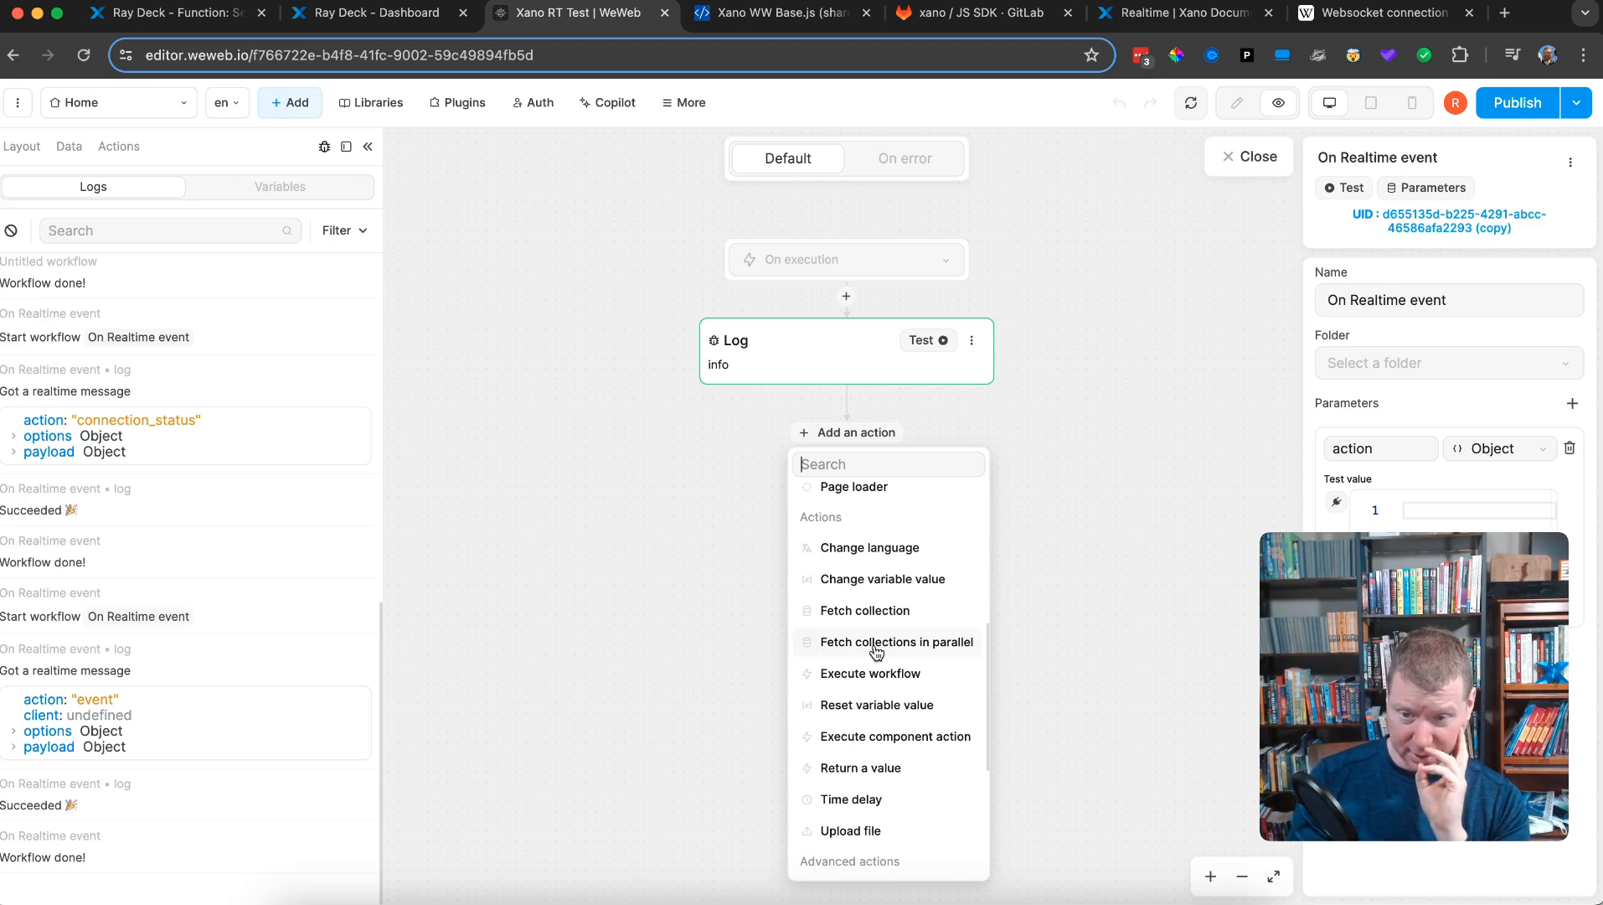
type("compo")
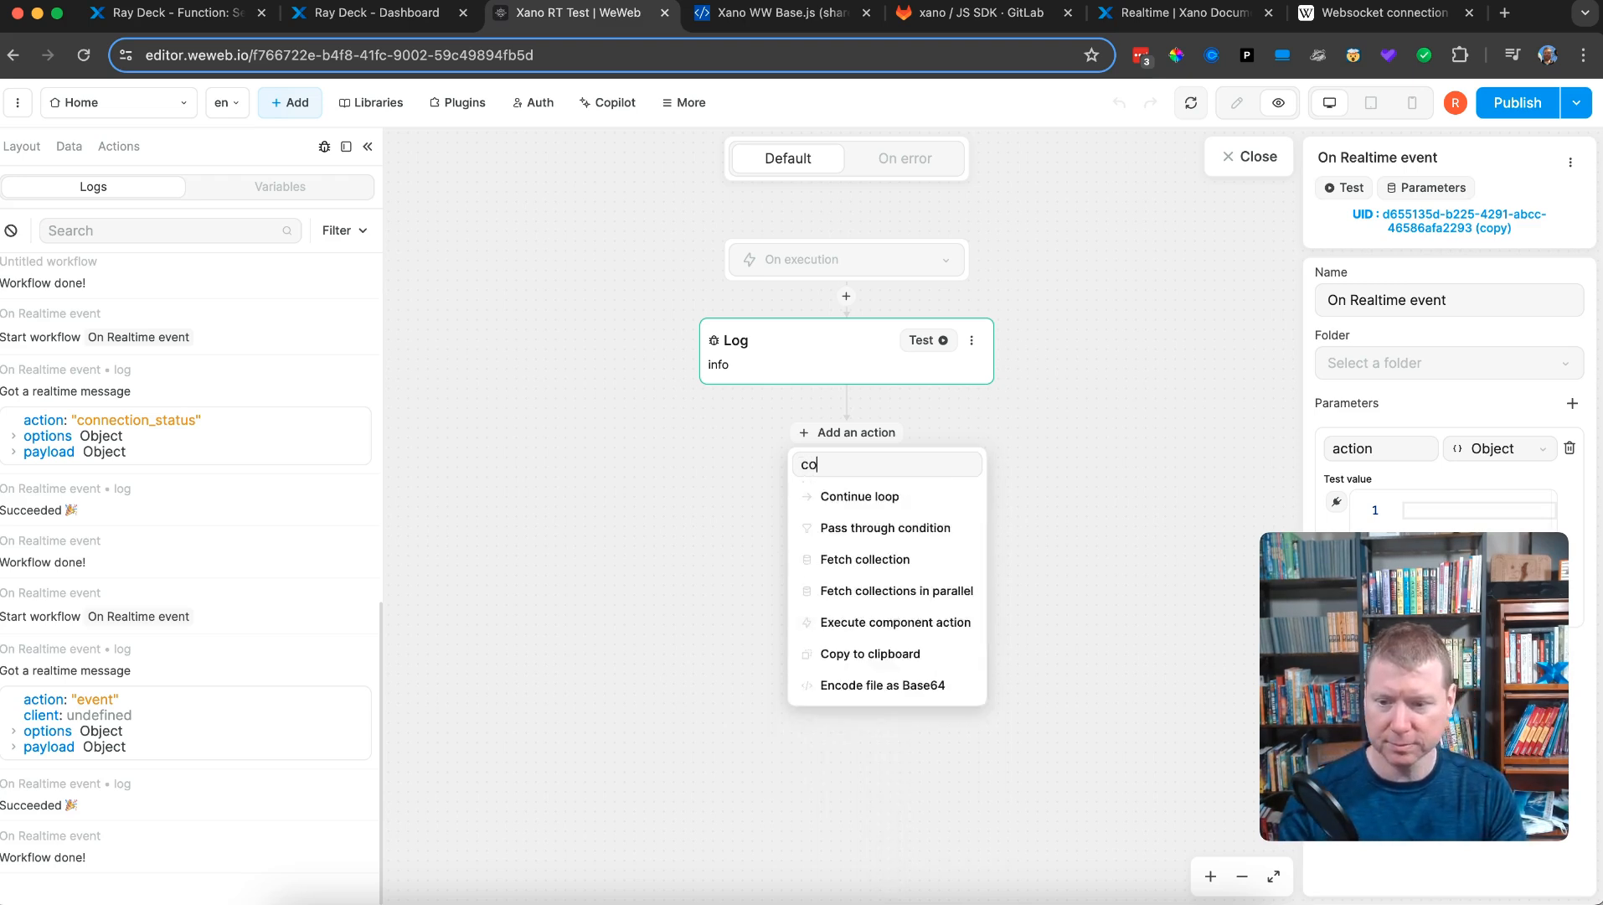
key("BackSpace")
key("BackSpace")
key("BackSpace")
key("BackSpace")
key("BackSpace")
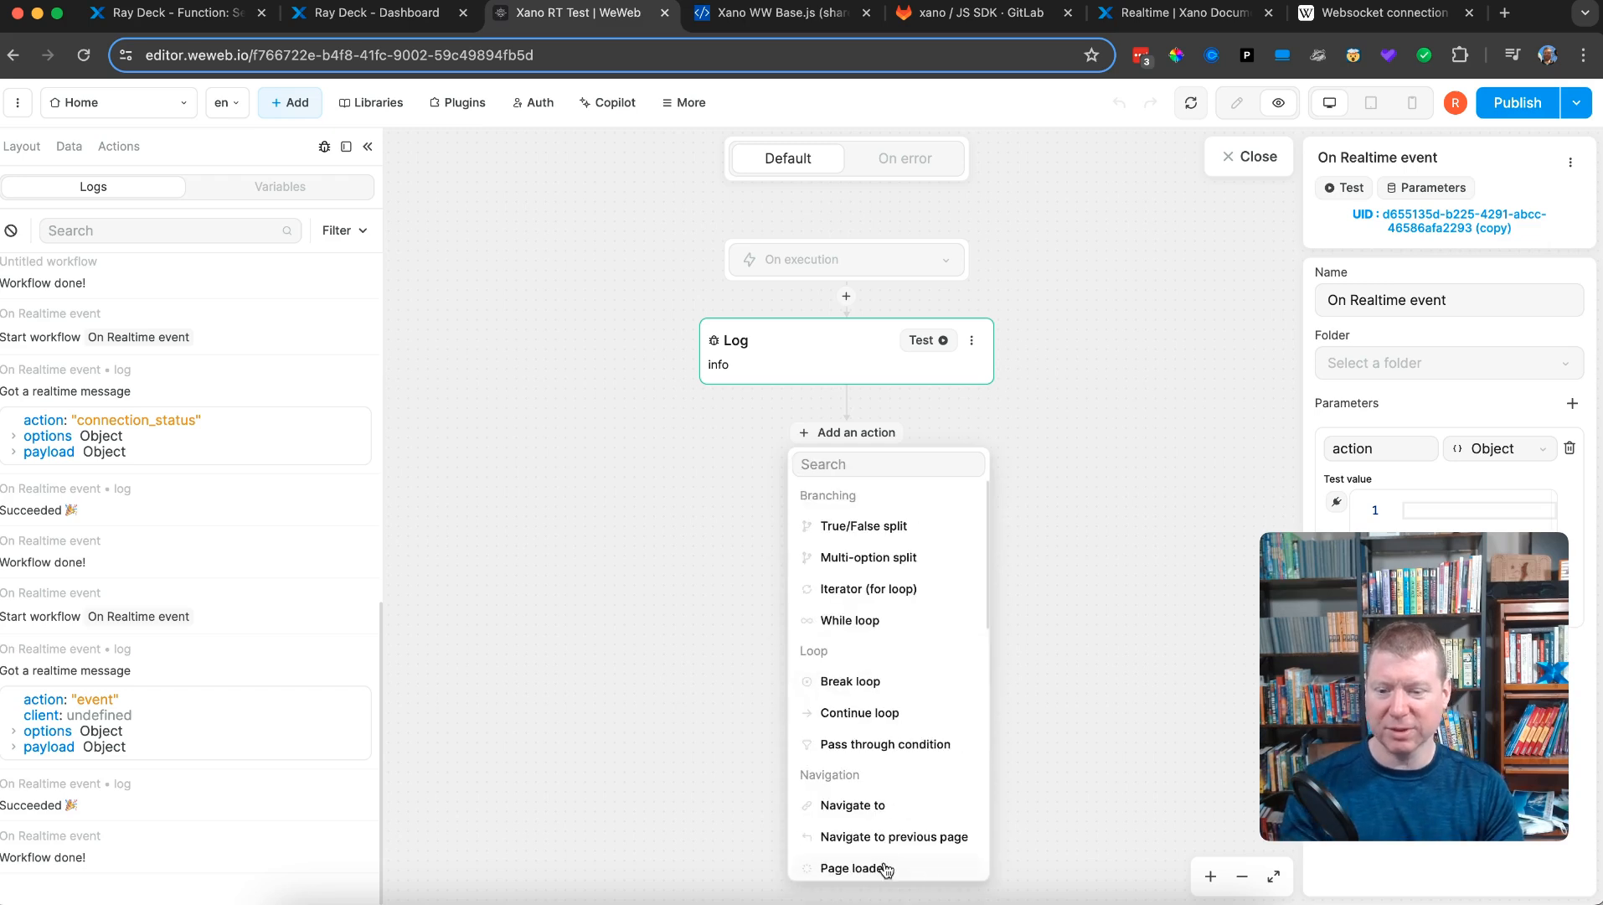
scroll(876, 863, "down", 3)
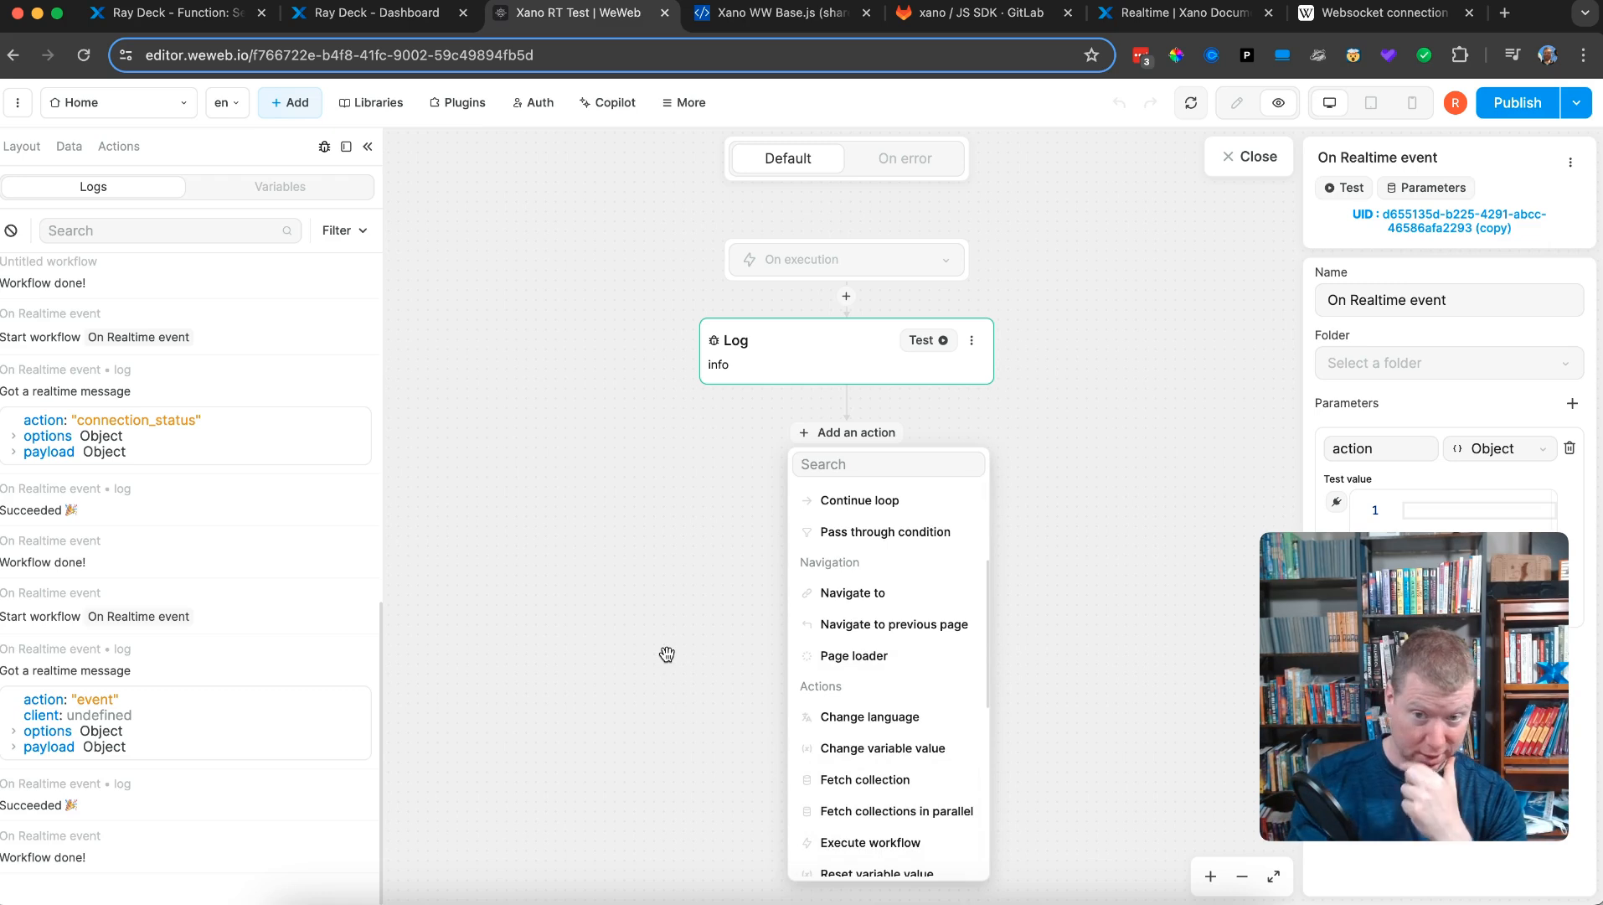
left_click(610, 466)
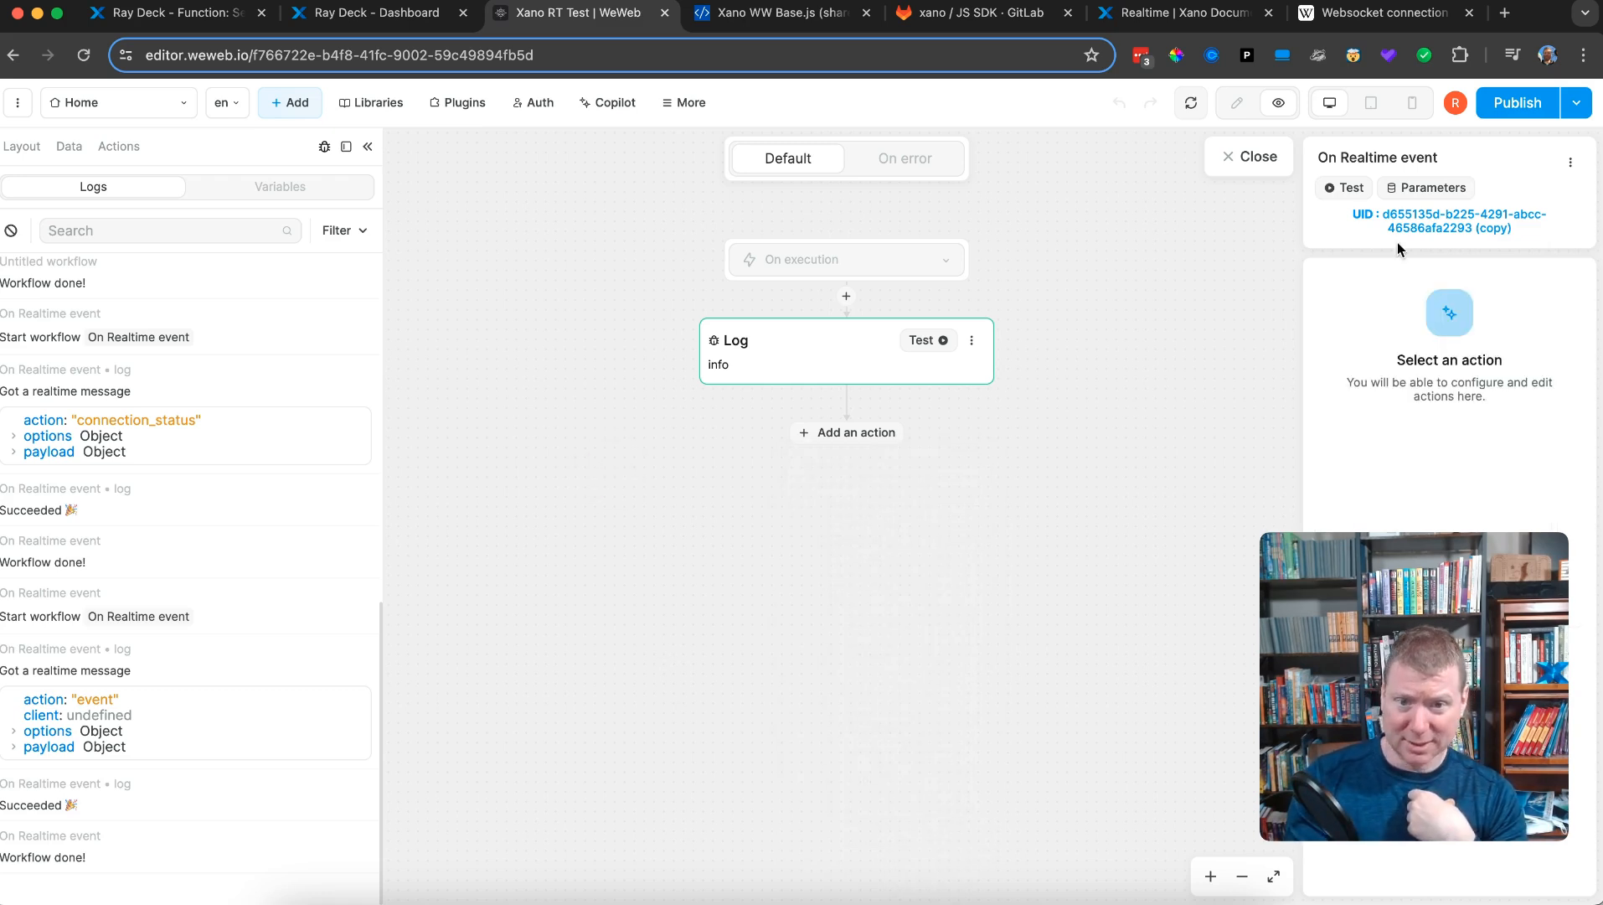
left_click(1233, 152)
- Return to edit mode and select the "This is some text" element beneath the Start Listening to RT button
left_click(436, 285)
left_click(436, 286)
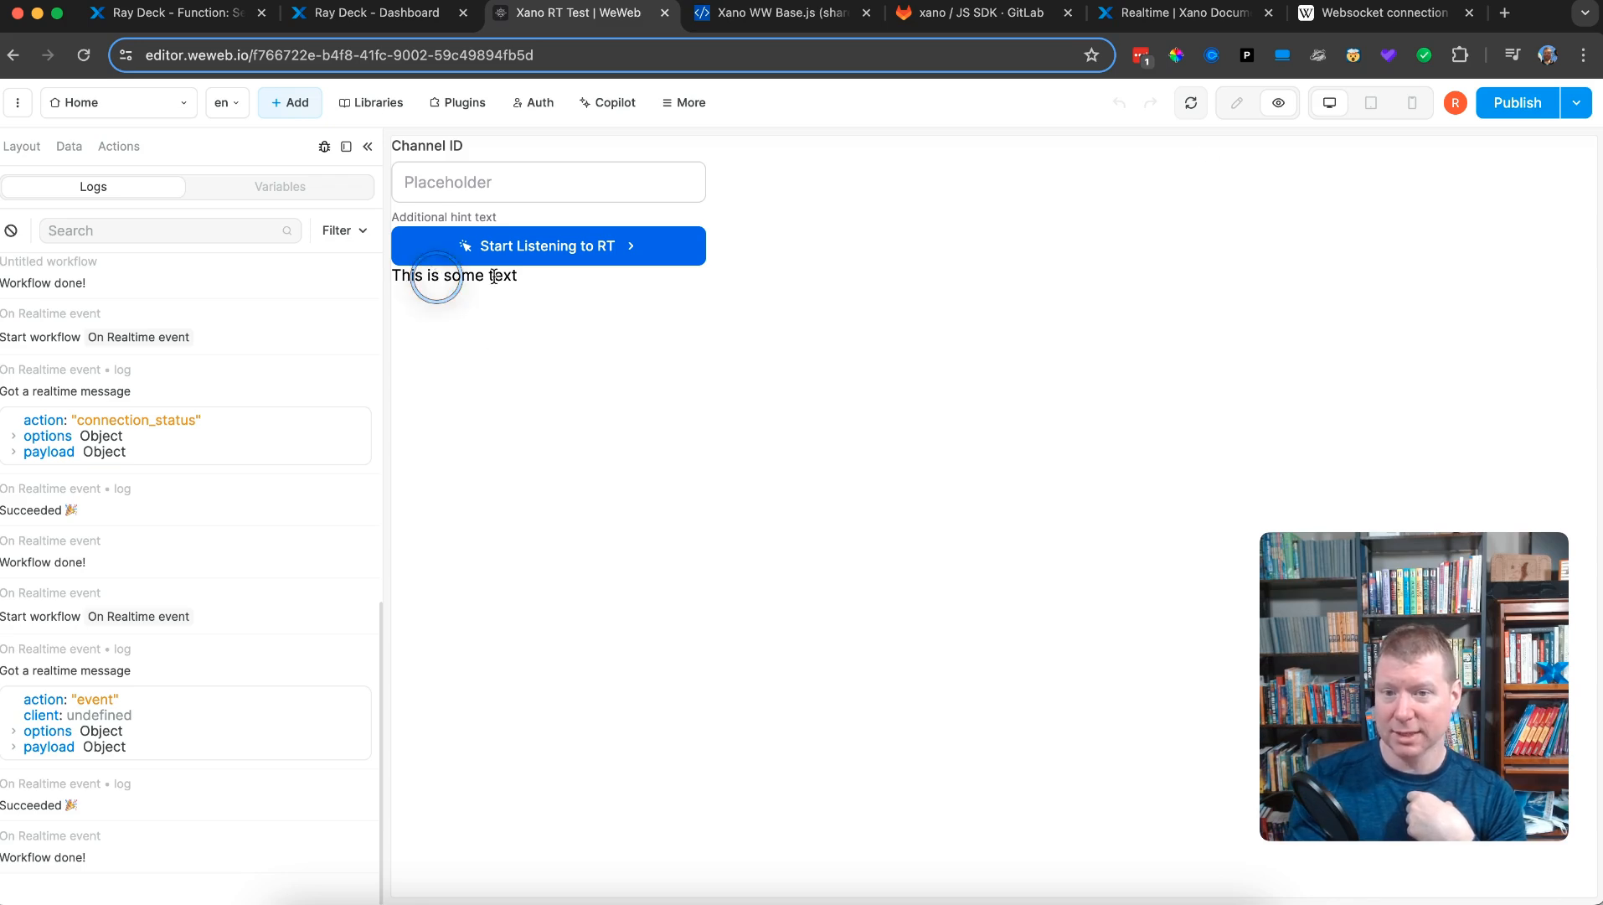
left_click(1267, 108)
left_click(424, 253)
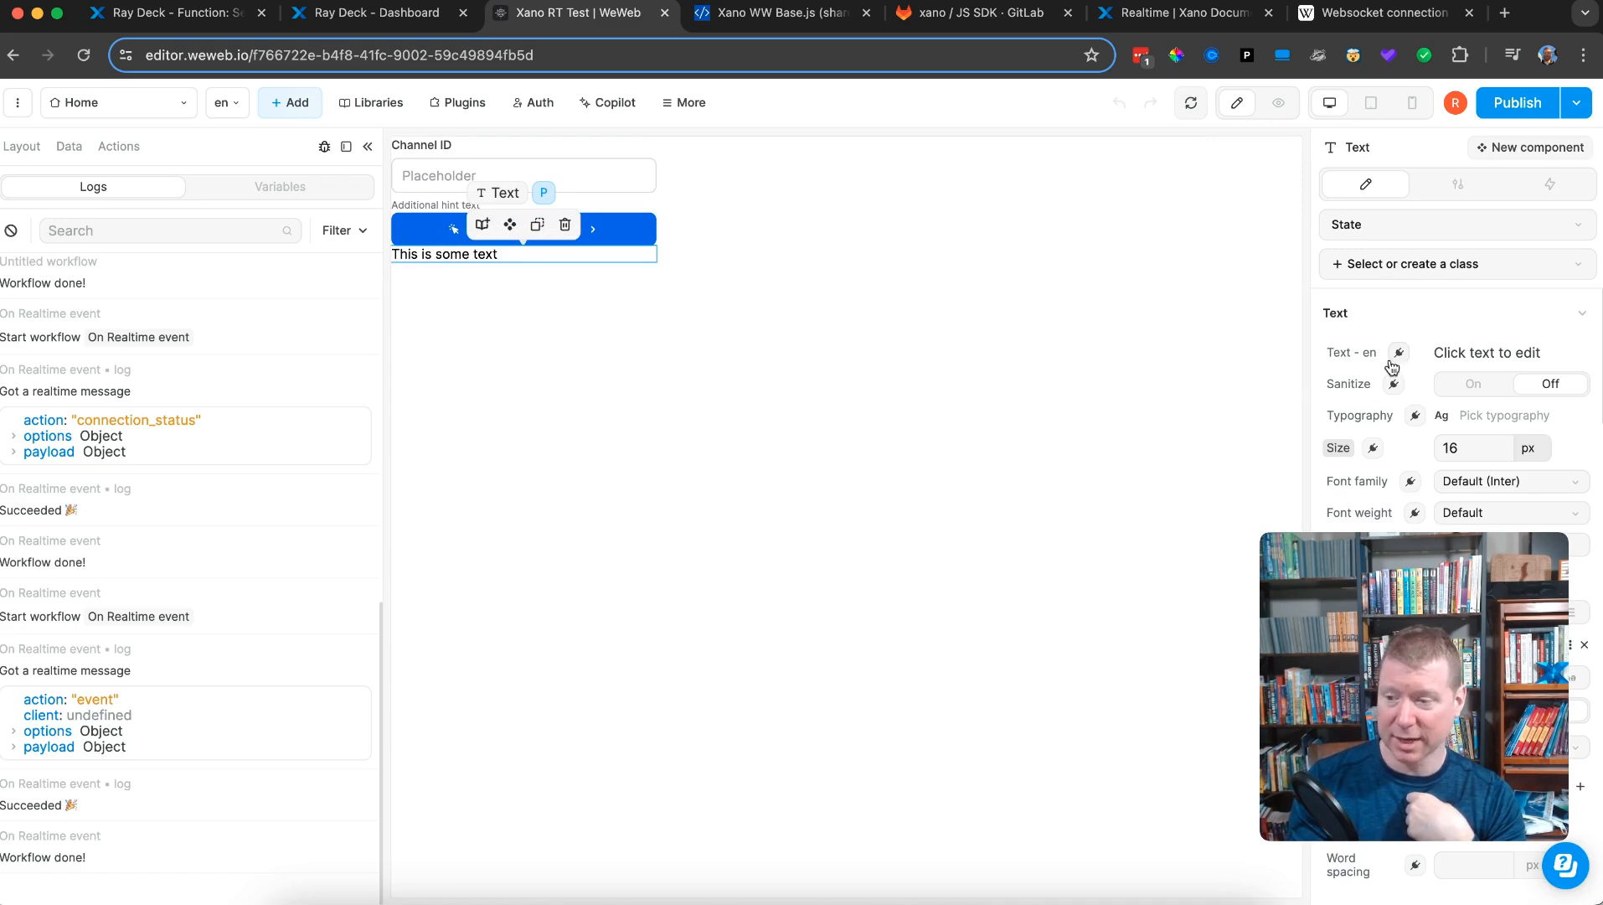
- Create a global variable named displayText with type Text and no default value
left_click(58, 154)
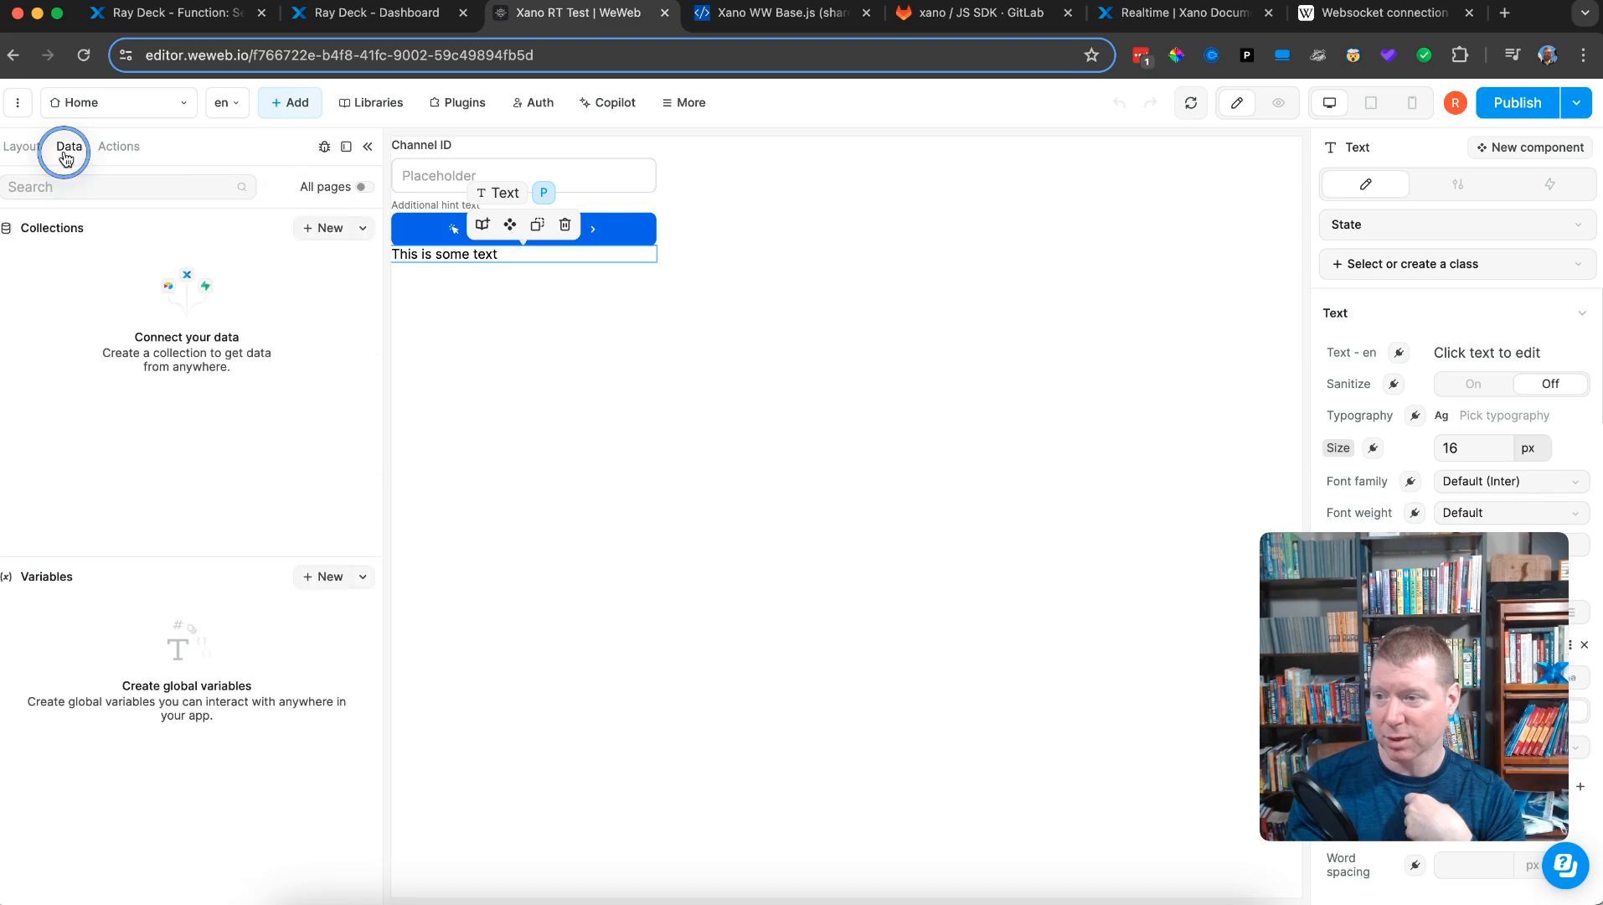
left_click(320, 577)
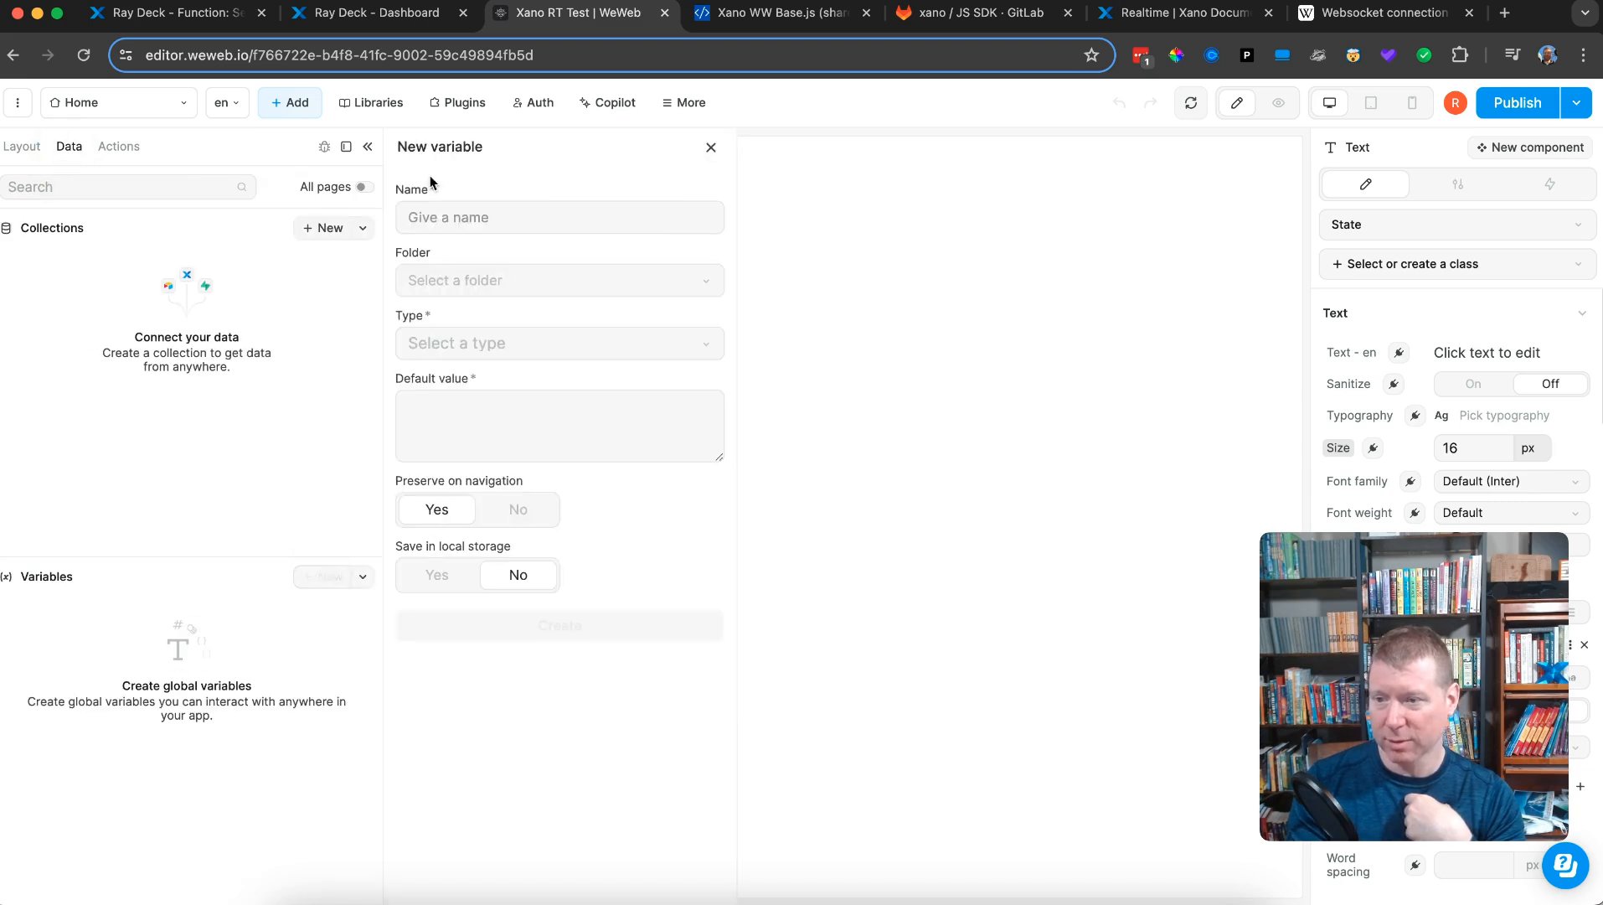
left_click(503, 223)
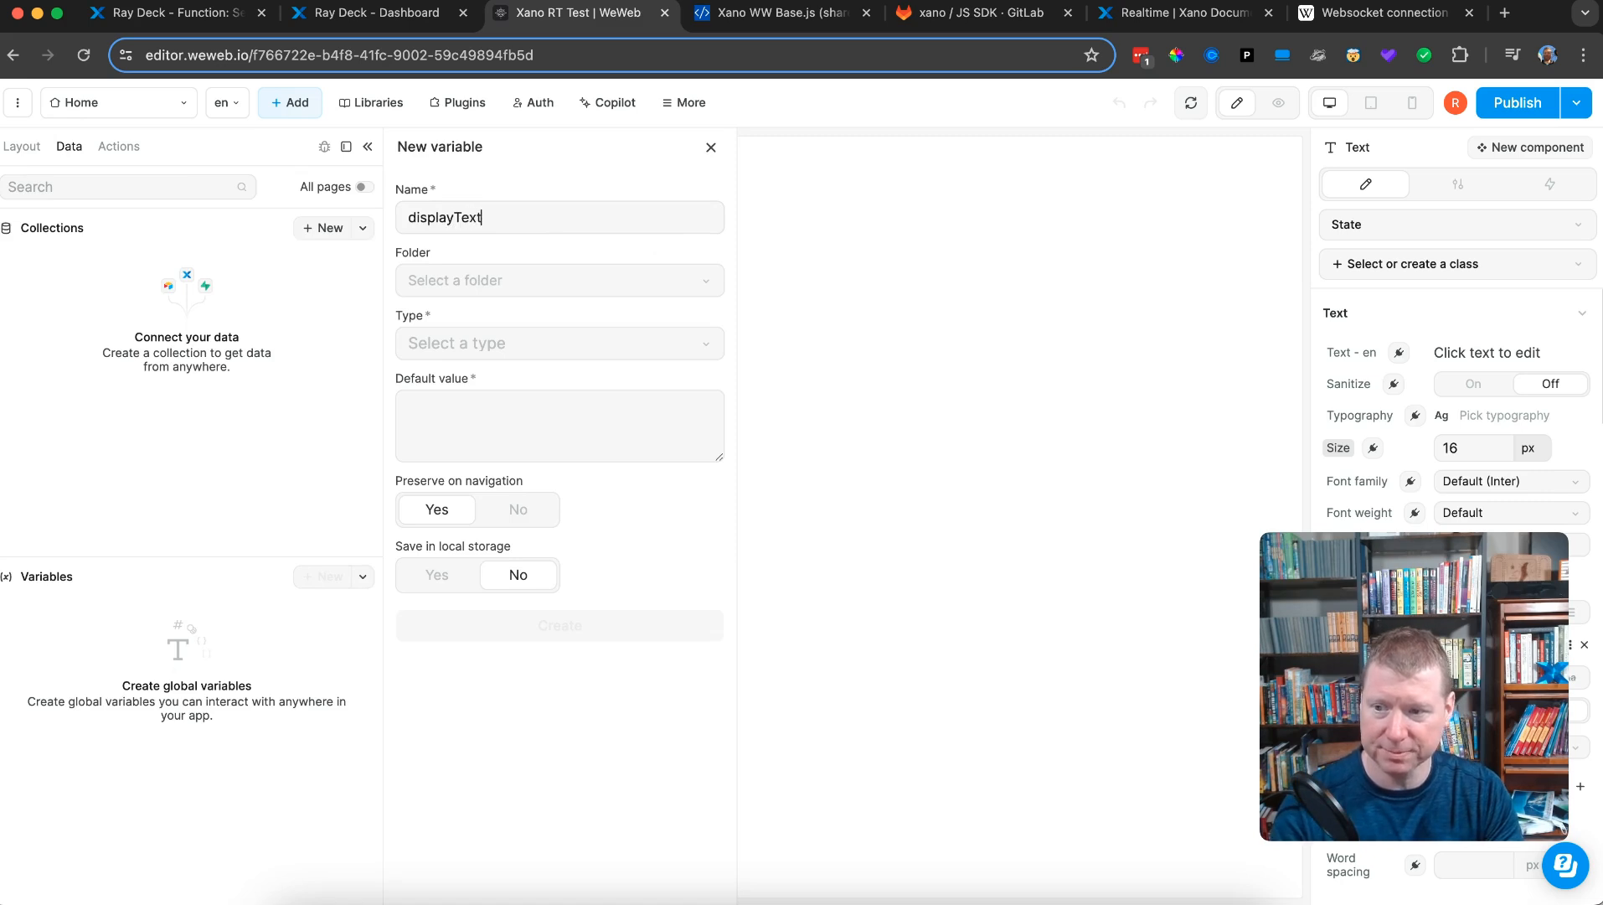
left_click(534, 355)
left_click(526, 392)
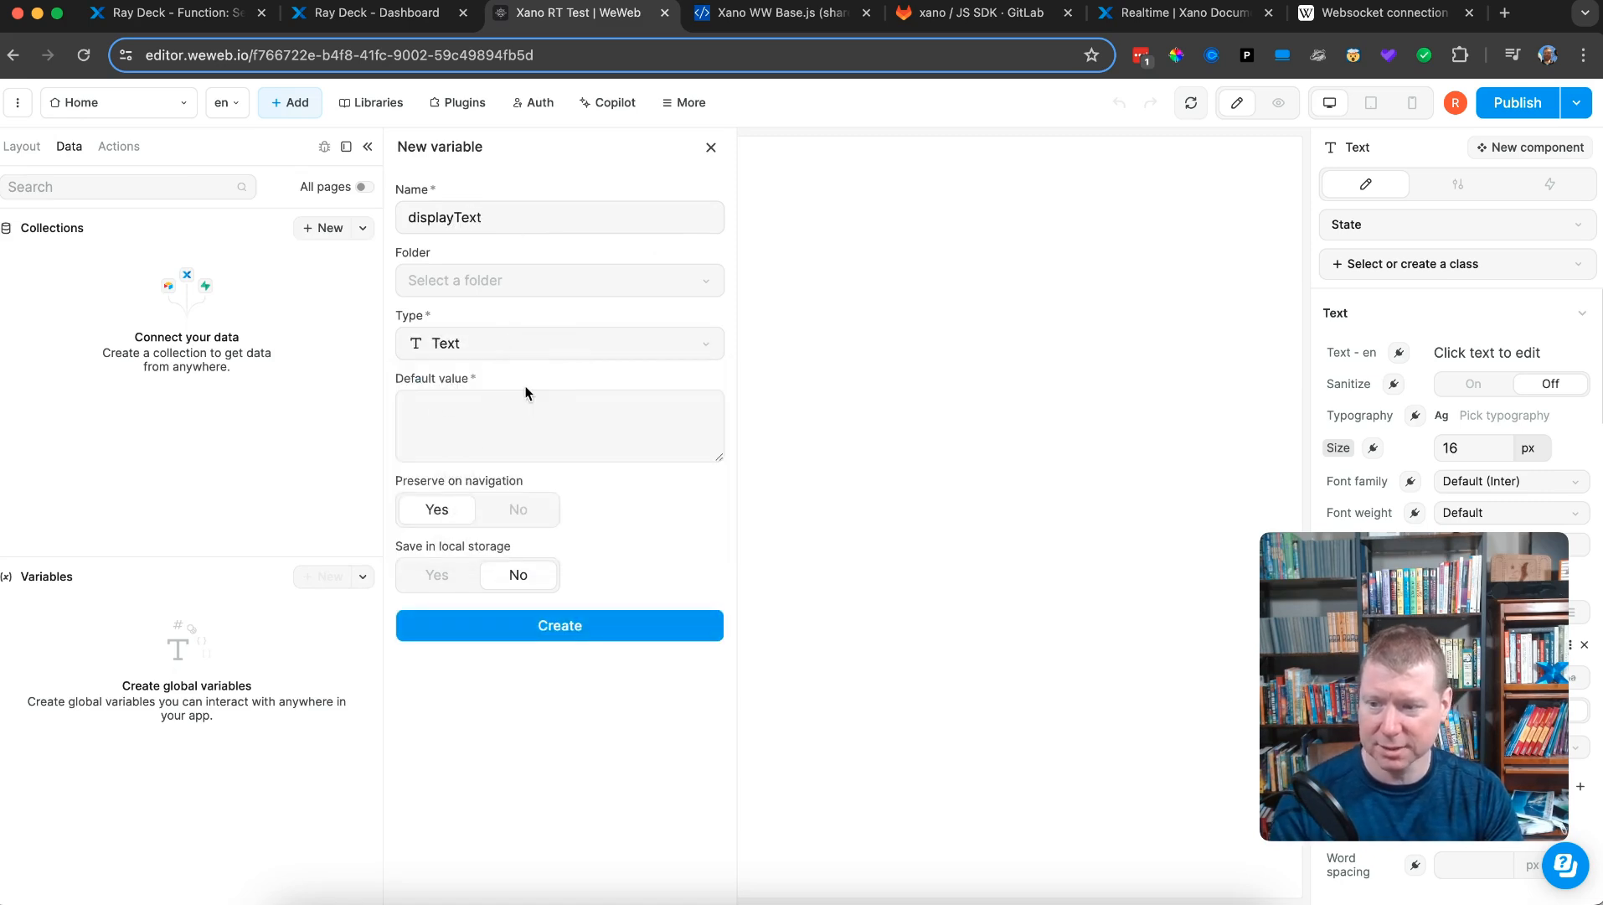
left_click(544, 633)
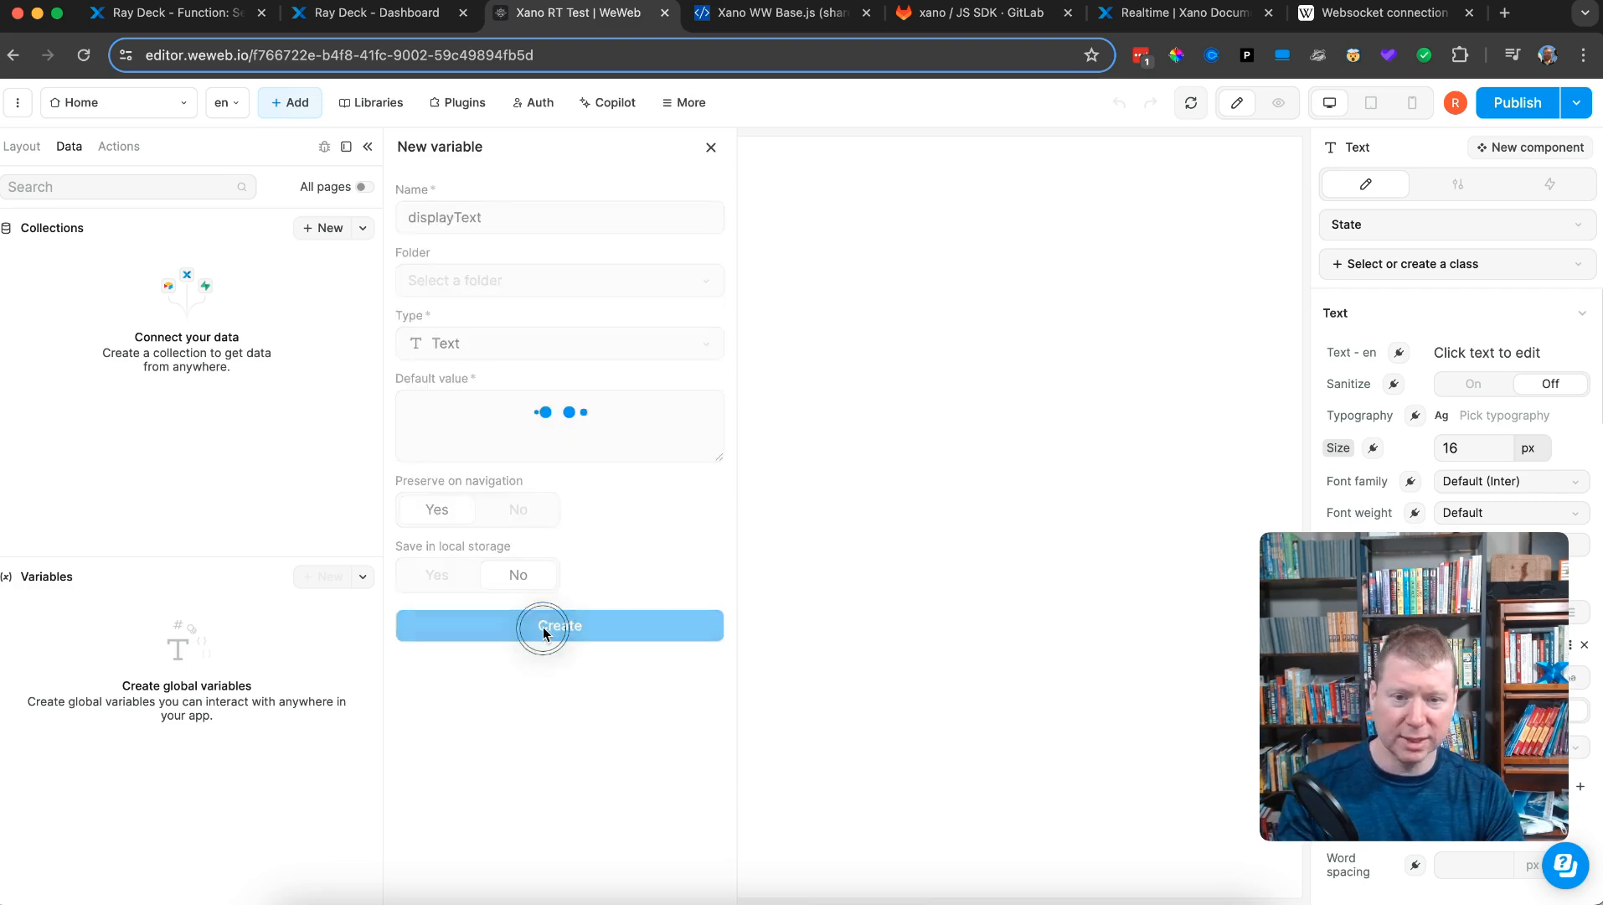
- Bind the text element beneath the Start Listening to RT button to the displayText project variable
left_click(1397, 353)
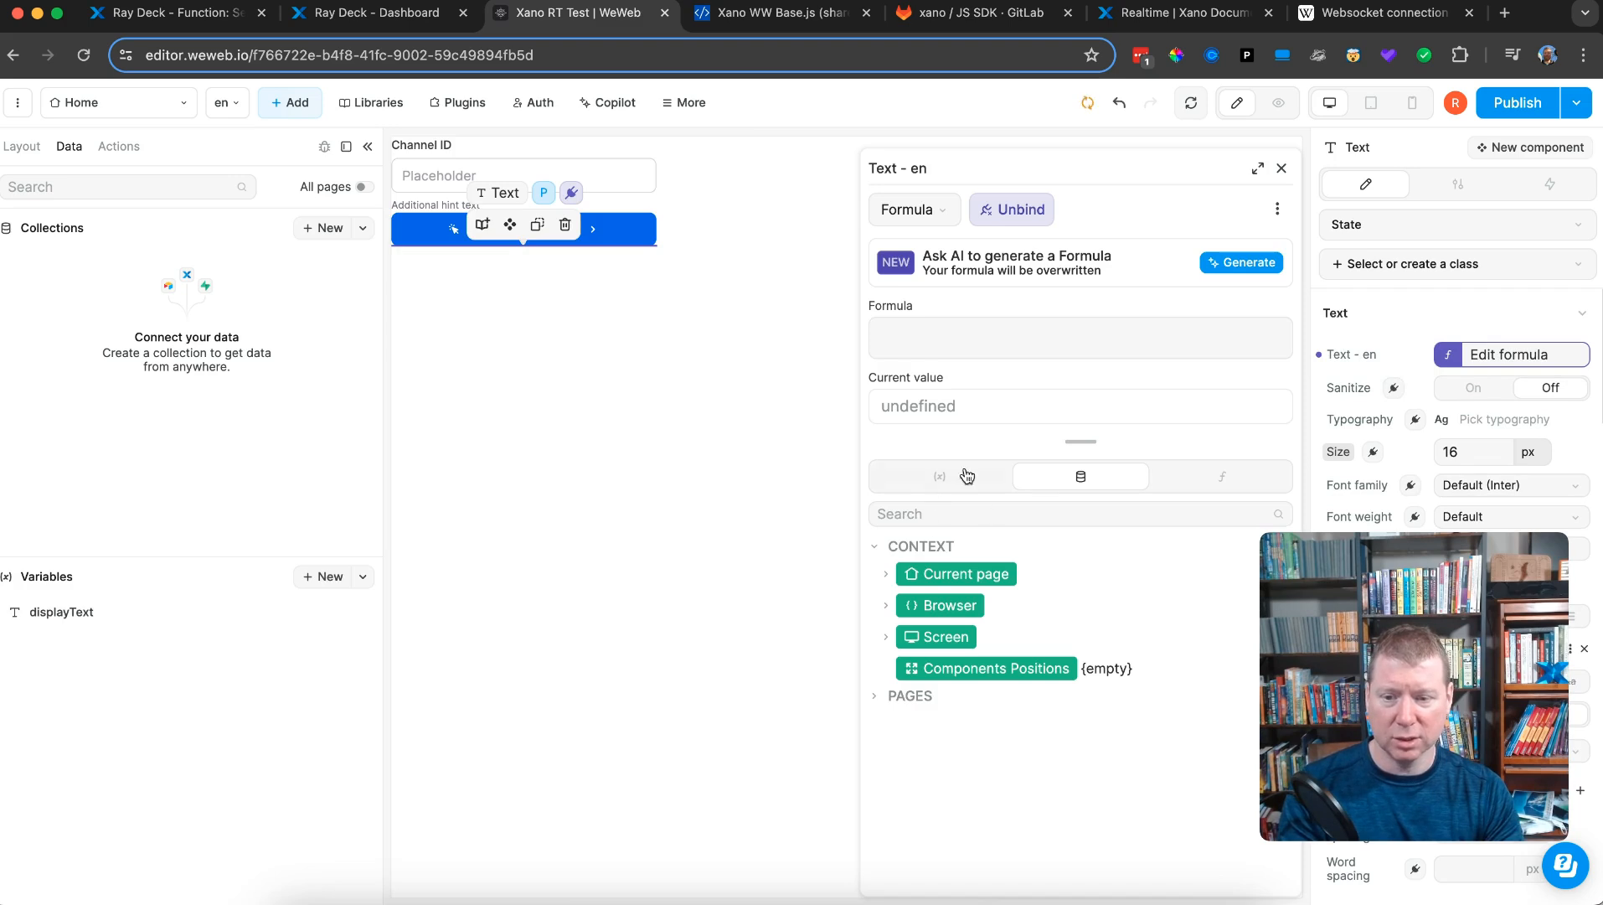
left_click(922, 476)
left_click_drag(949, 656, 959, 337)
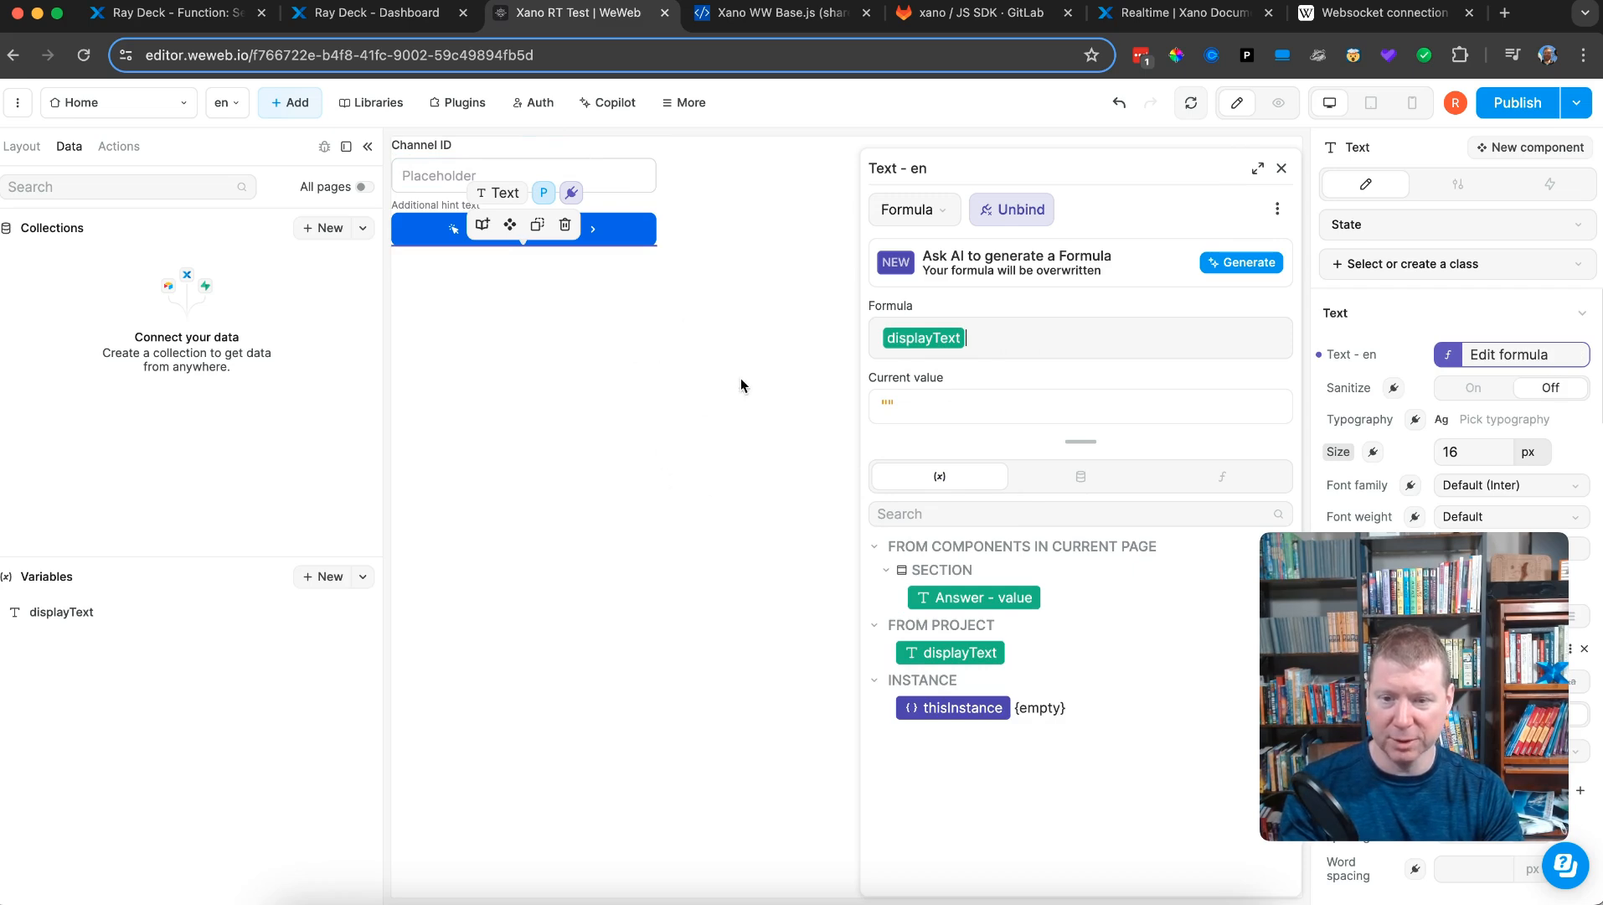
left_click(1280, 169)
left_click(584, 417)
left_click(833, 279)
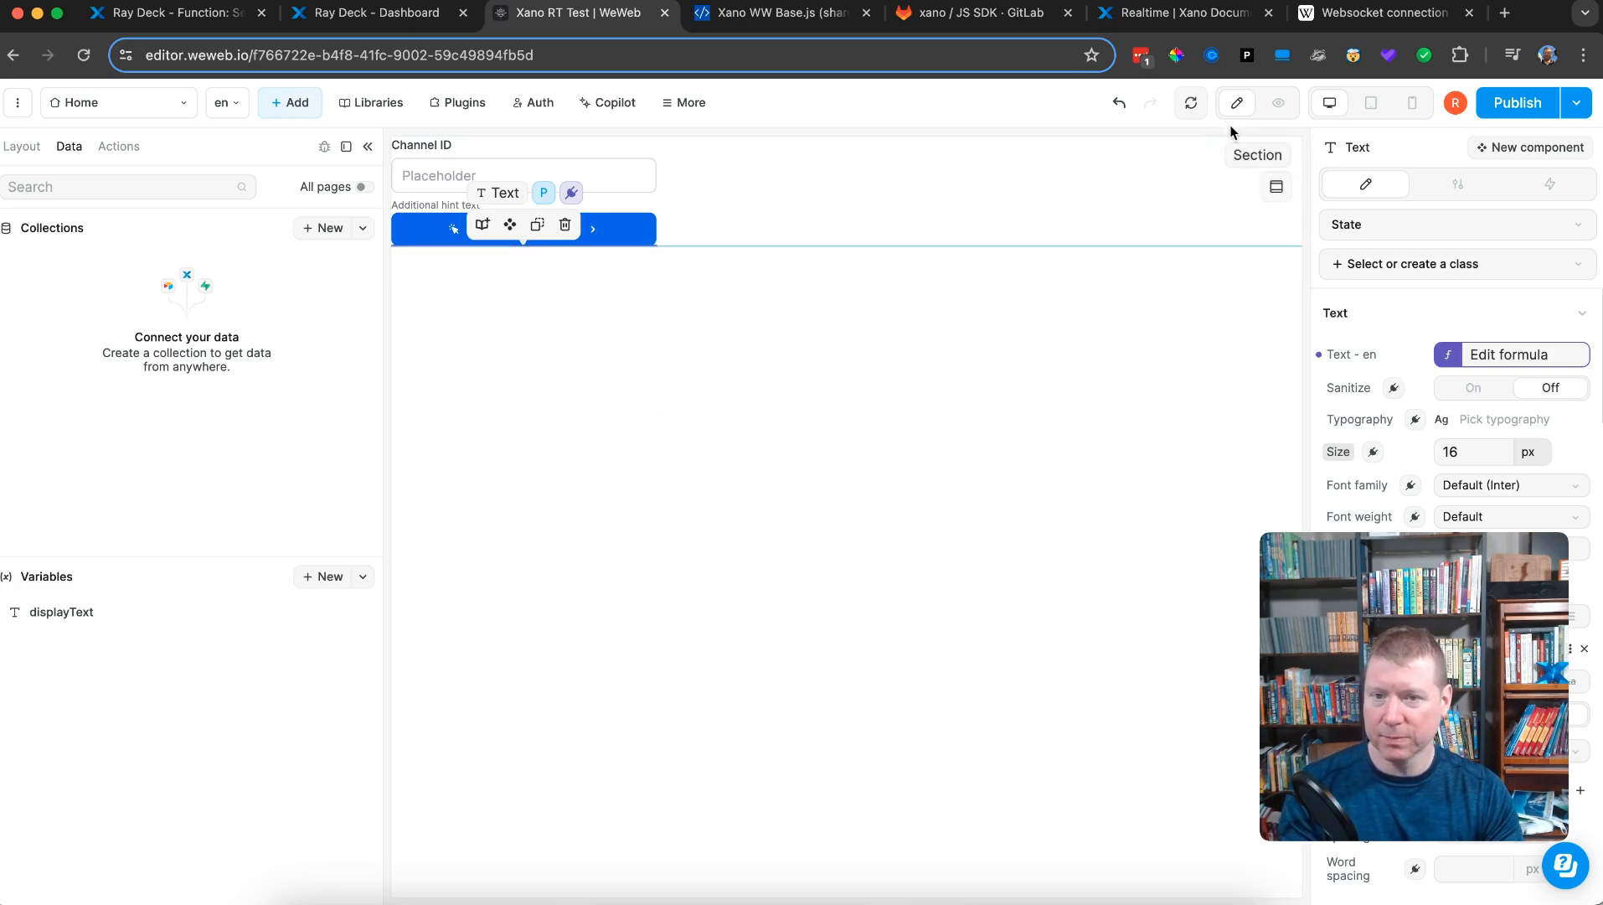
- Reload the editor, start the realtime listener with the Start Listening to RT button in preview mode, and open the debug logs
left_click(1277, 104)
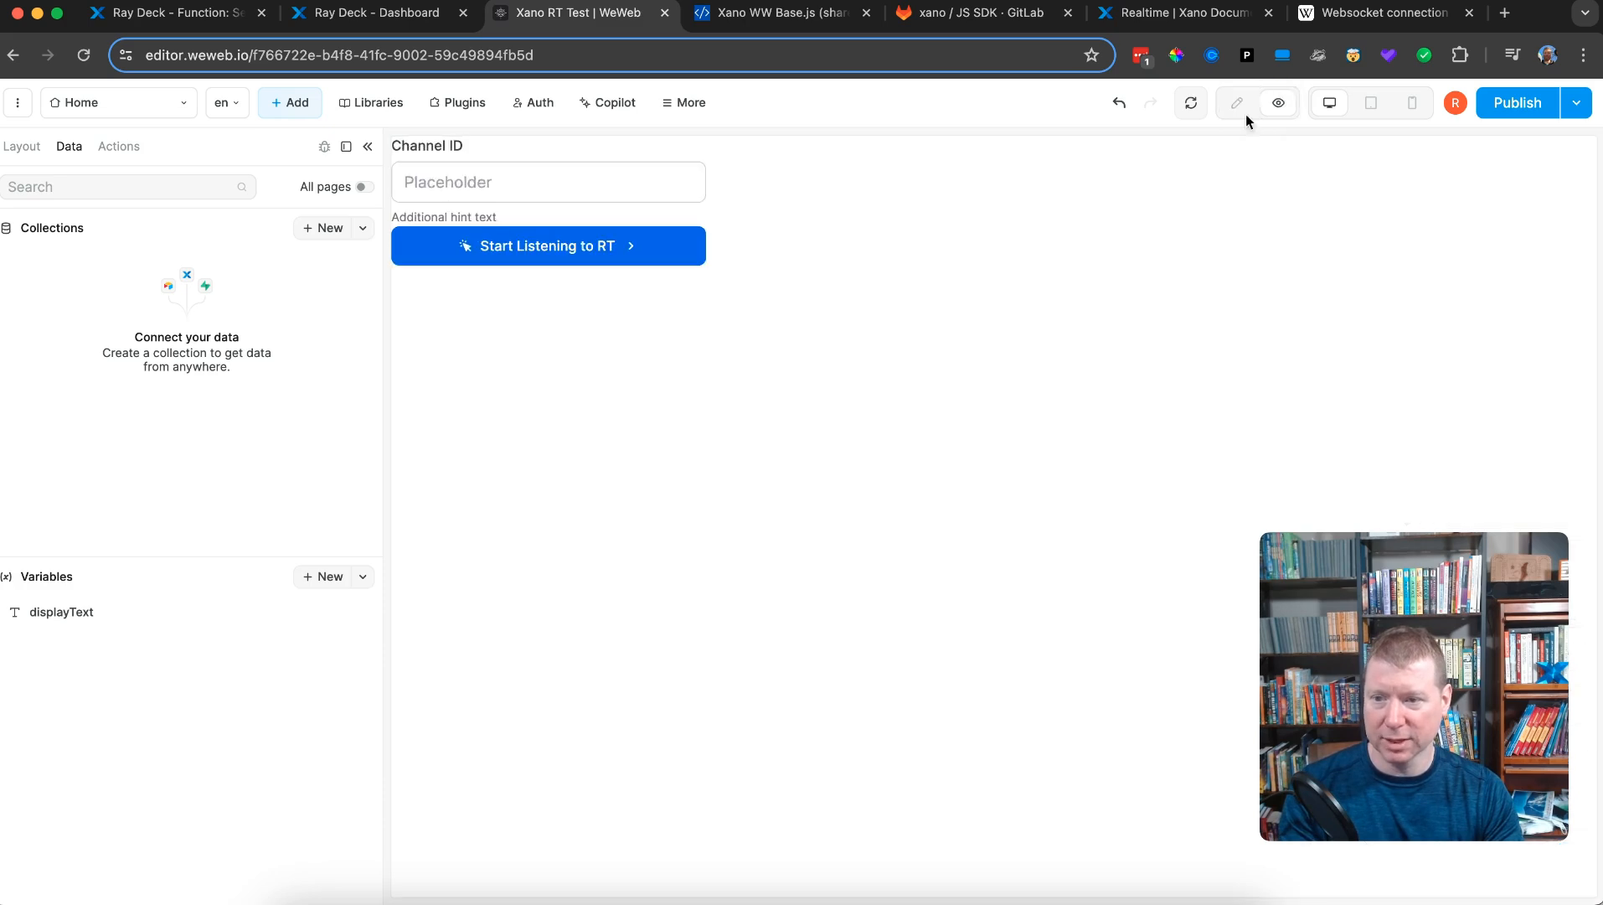
left_click(83, 54)
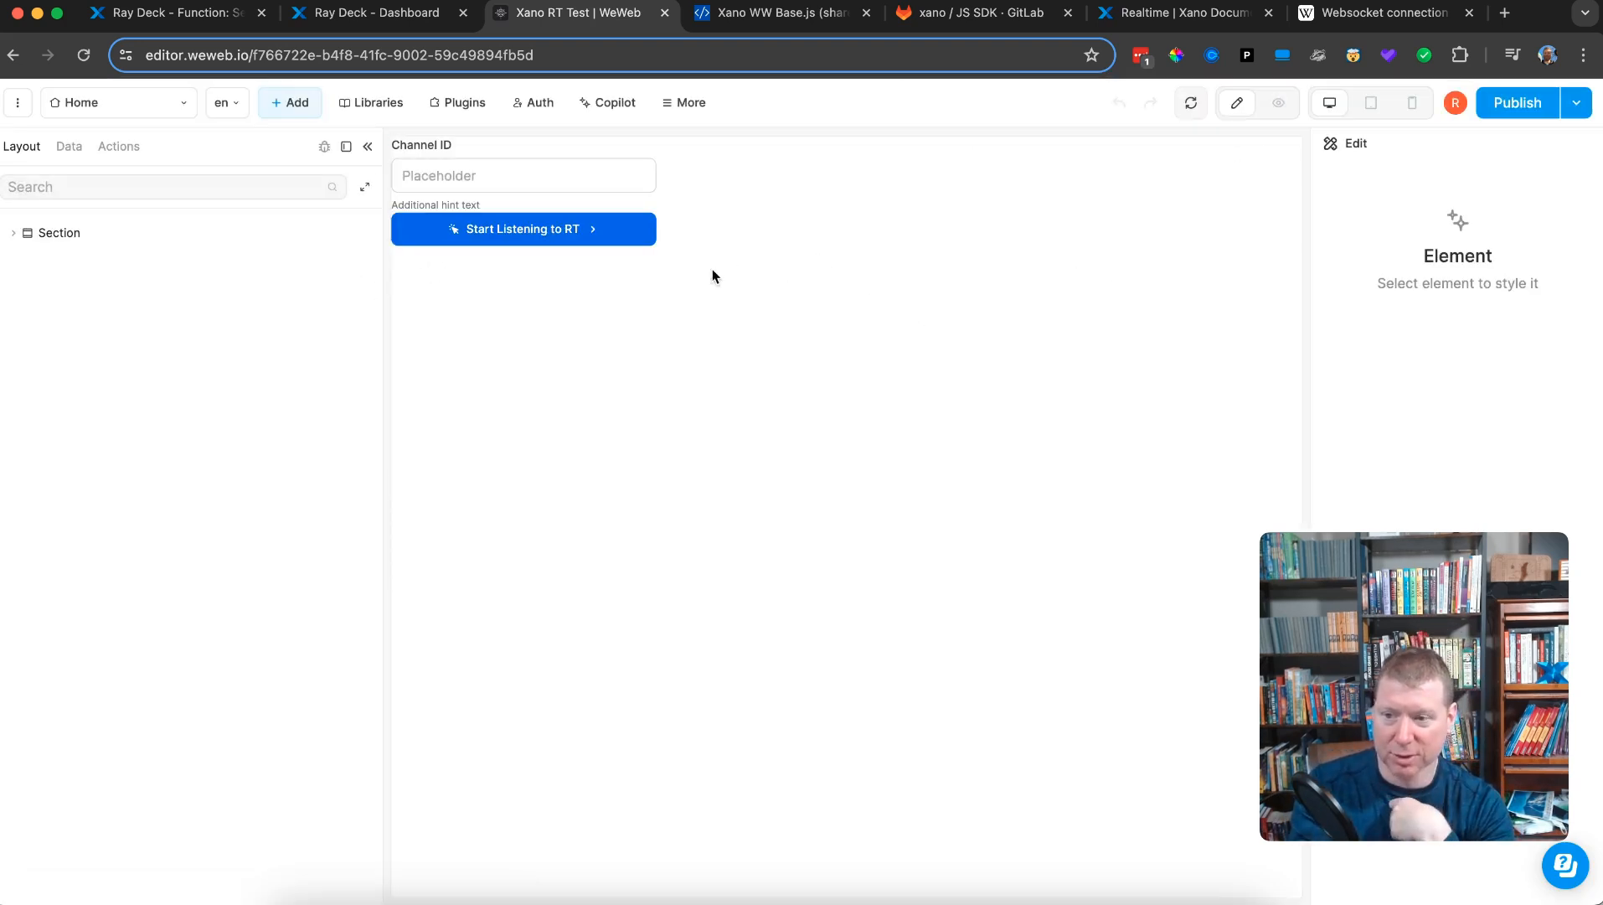
left_click(559, 232)
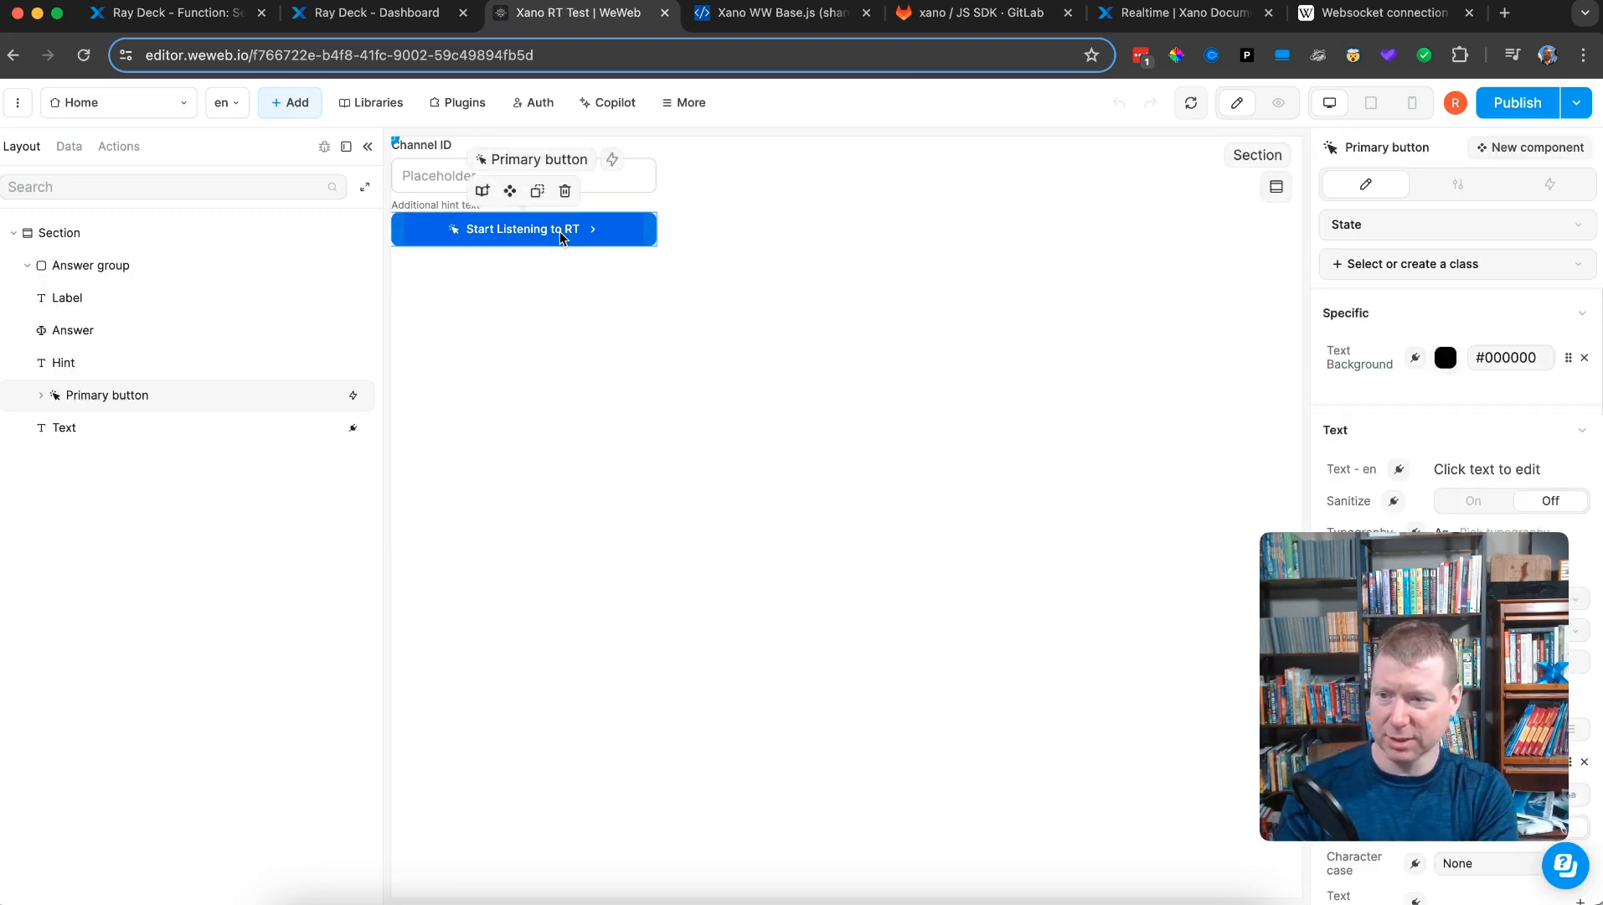
left_click(1281, 111)
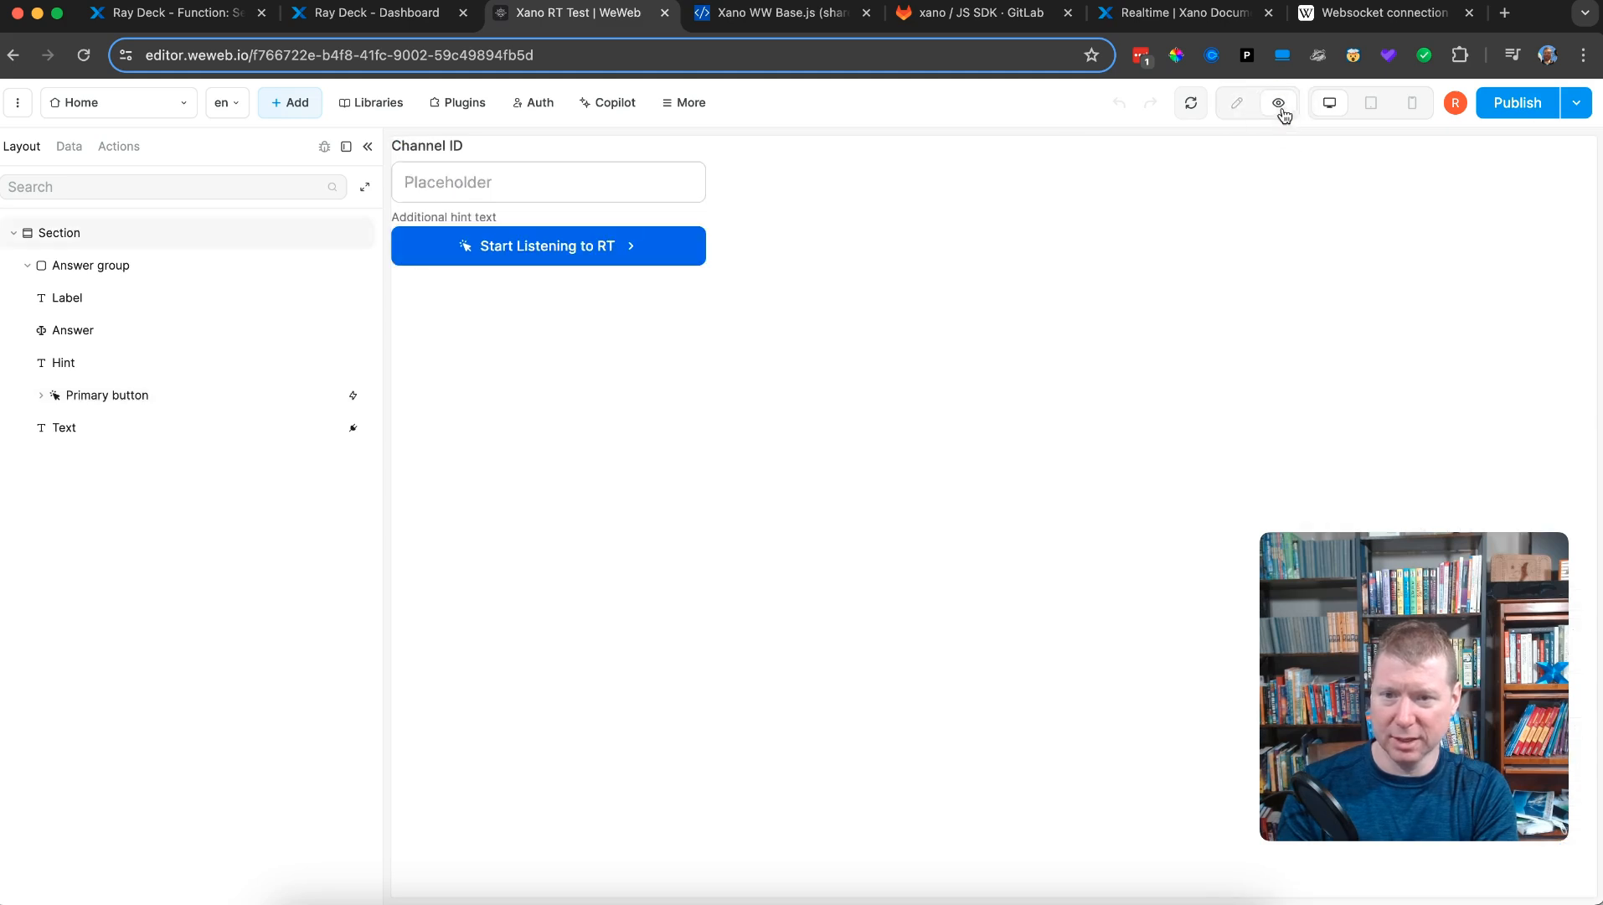
left_click(528, 243)
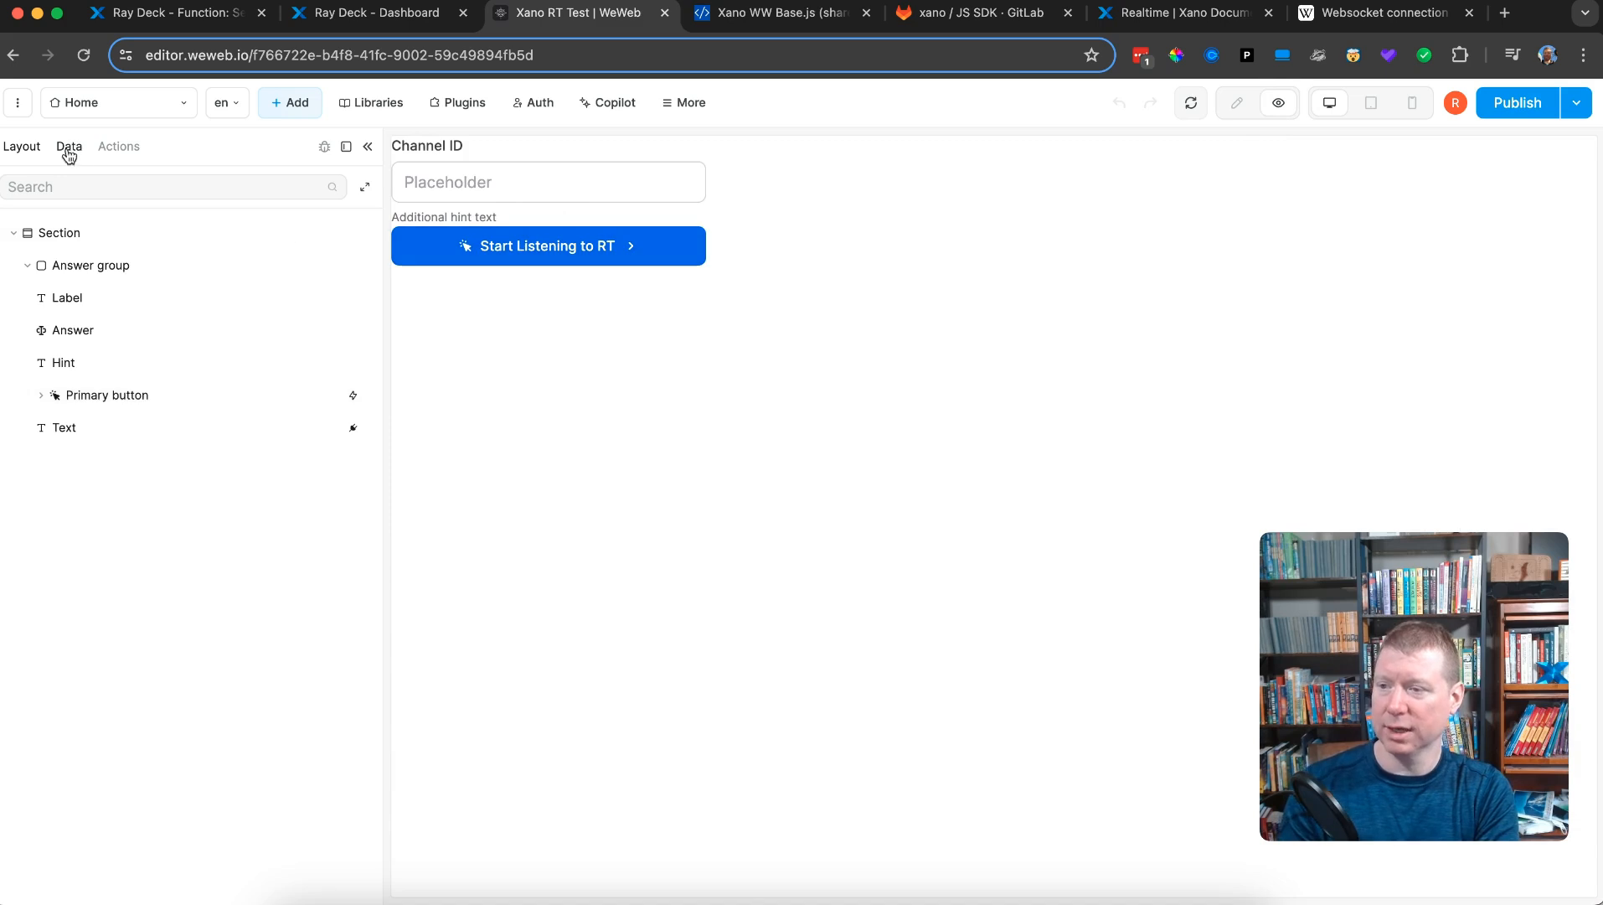
left_click(324, 147)
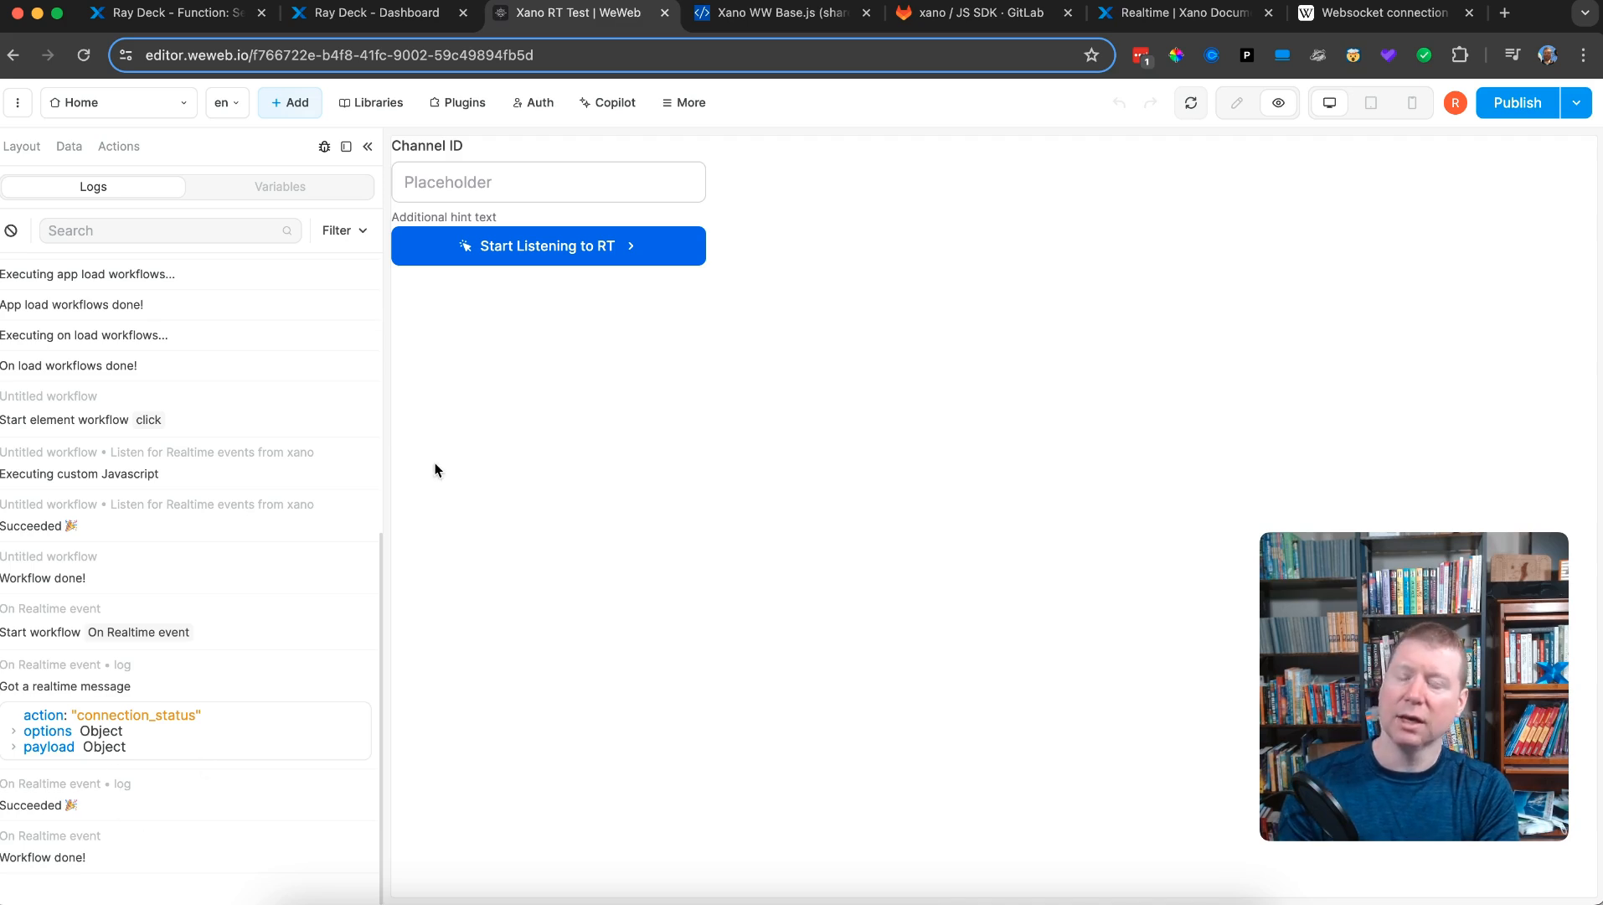
- Add a Change variable value action after Log in the On Realtime event workflow
left_click(118, 147)
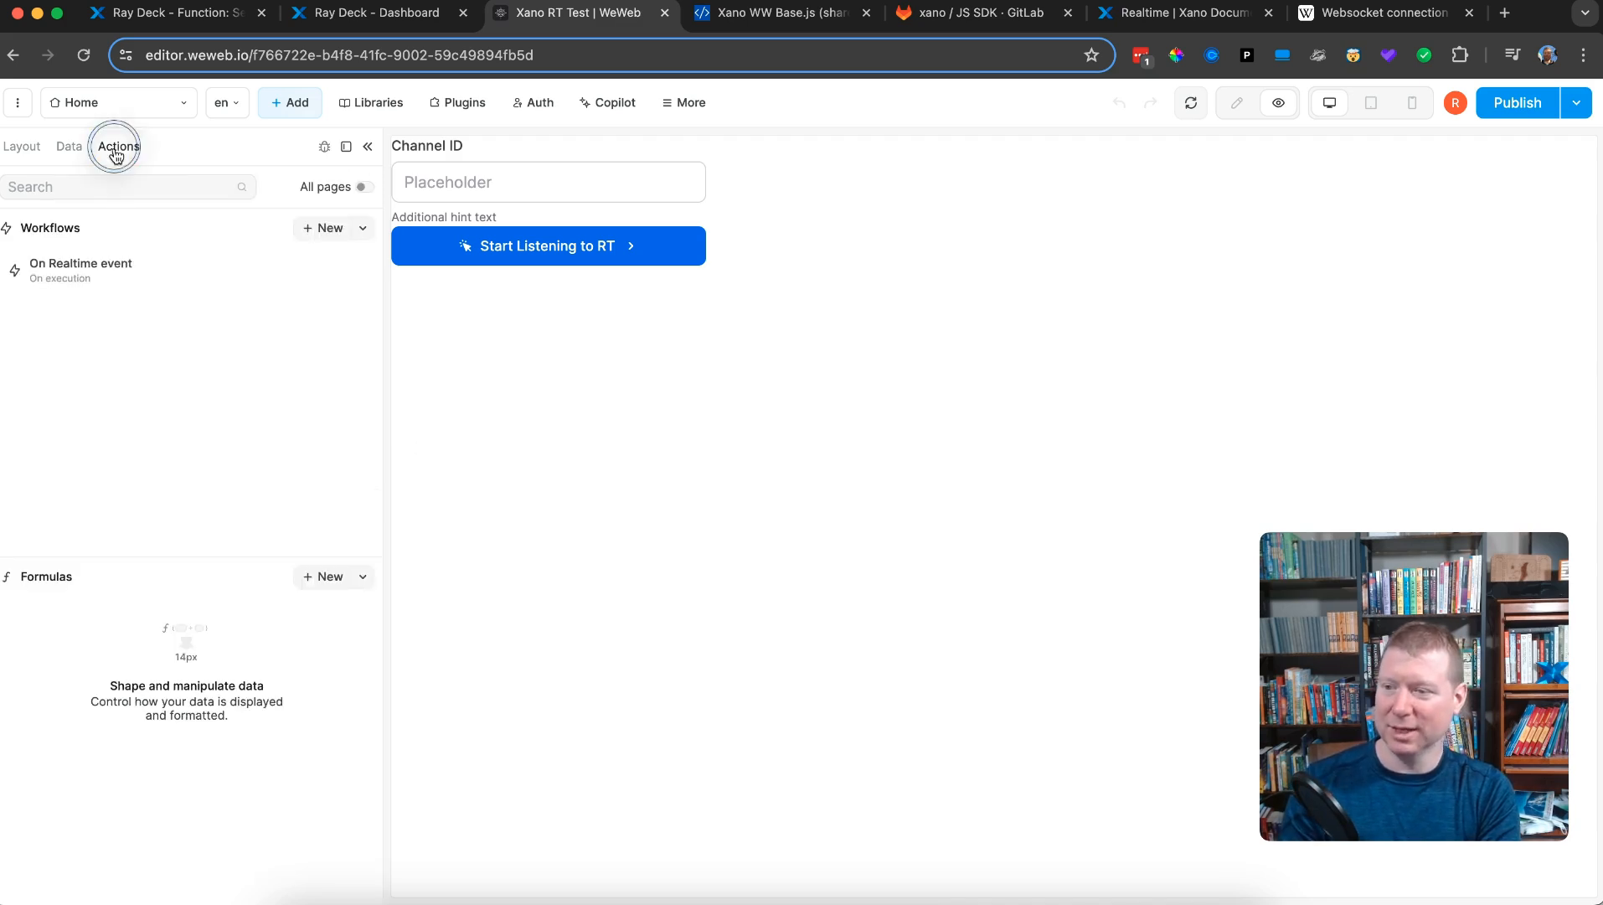
left_click(89, 285)
left_click(852, 433)
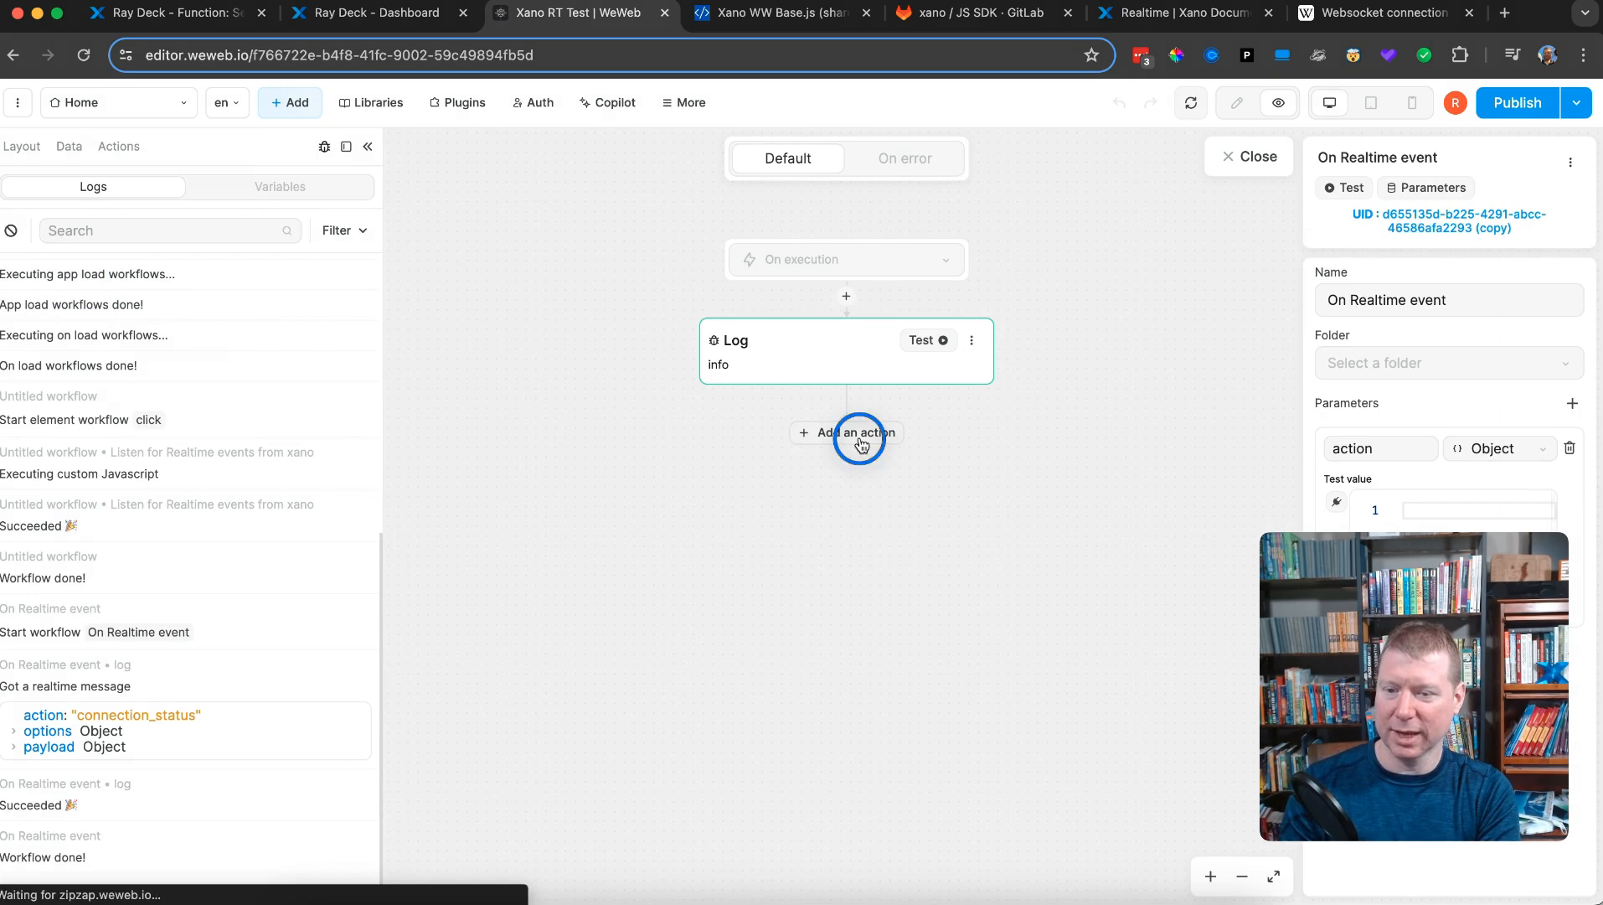
scroll(861, 773, "down", 3)
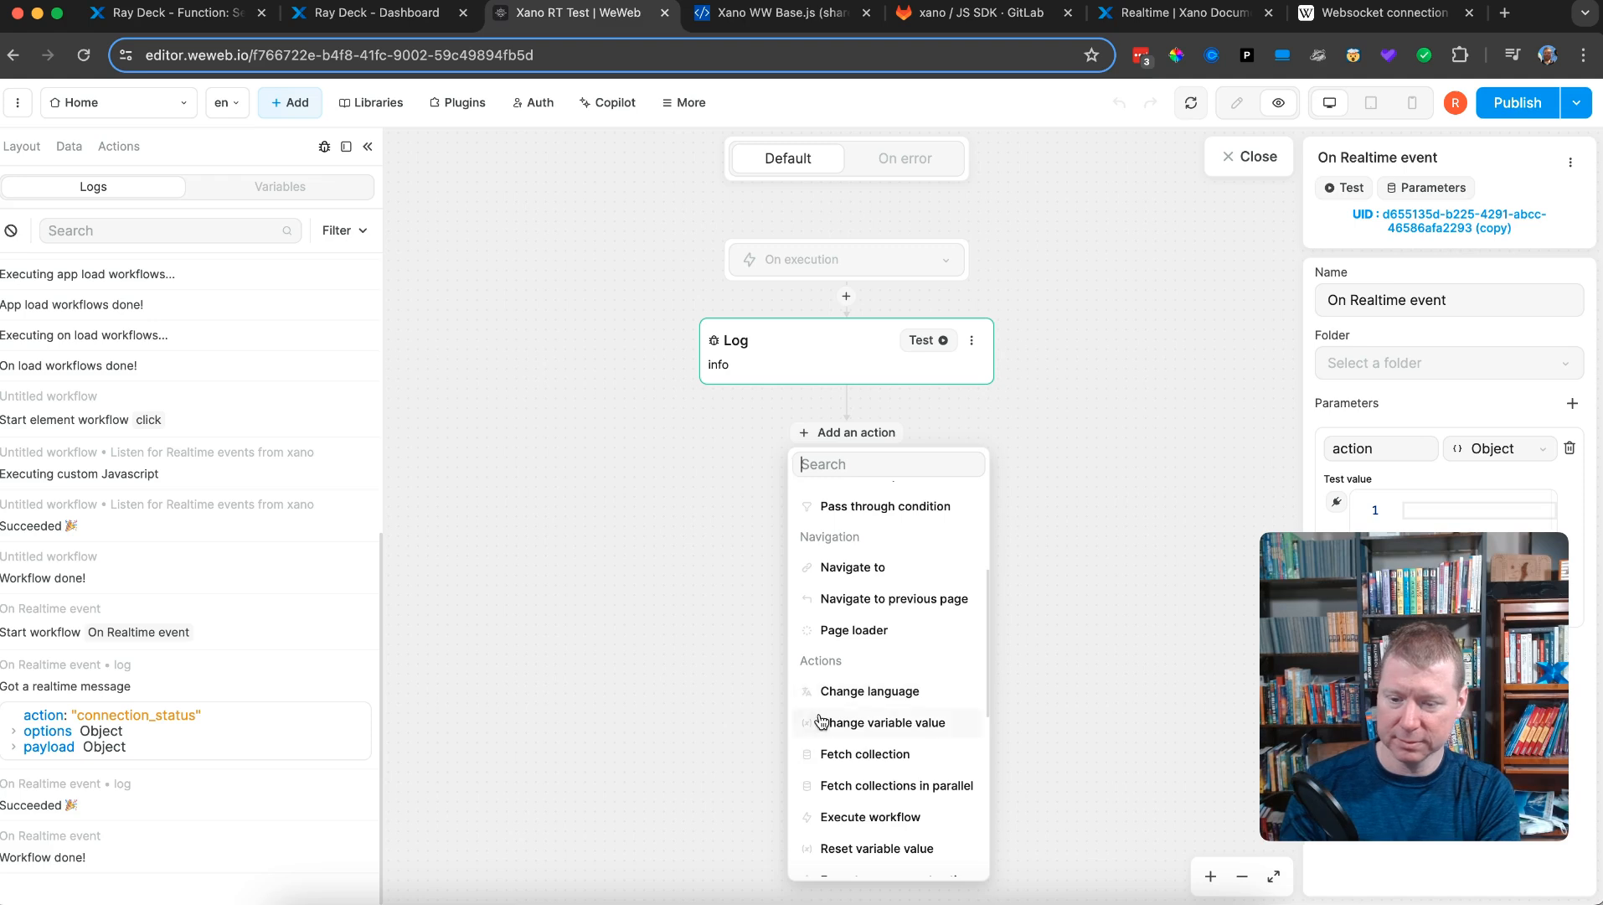
scroll(818, 721, "down", 2)
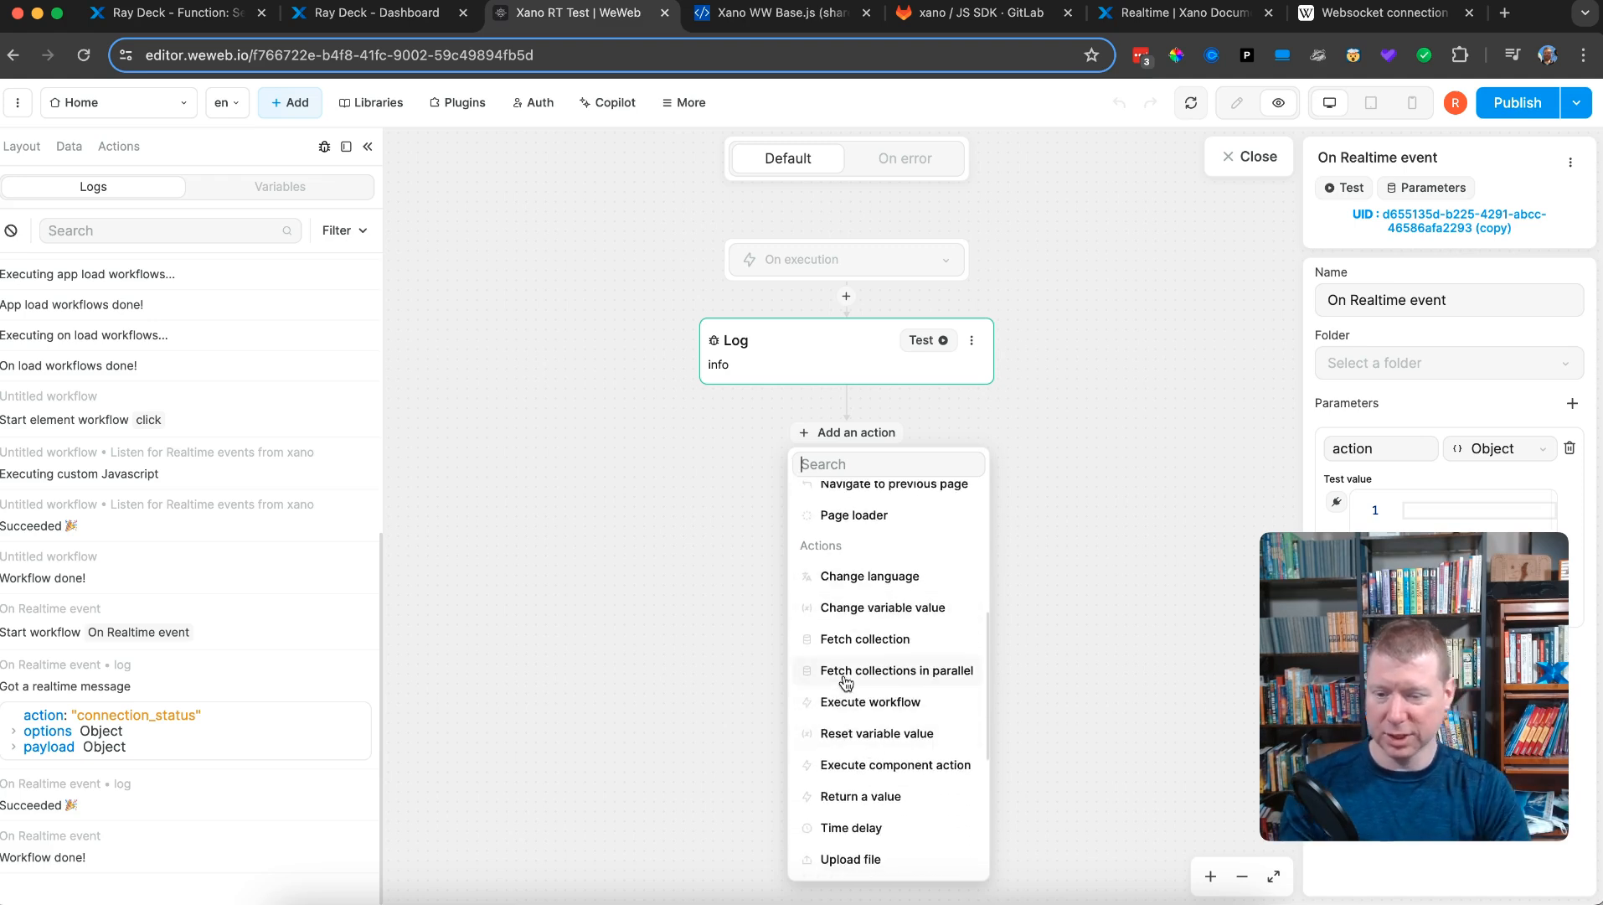
type("set")
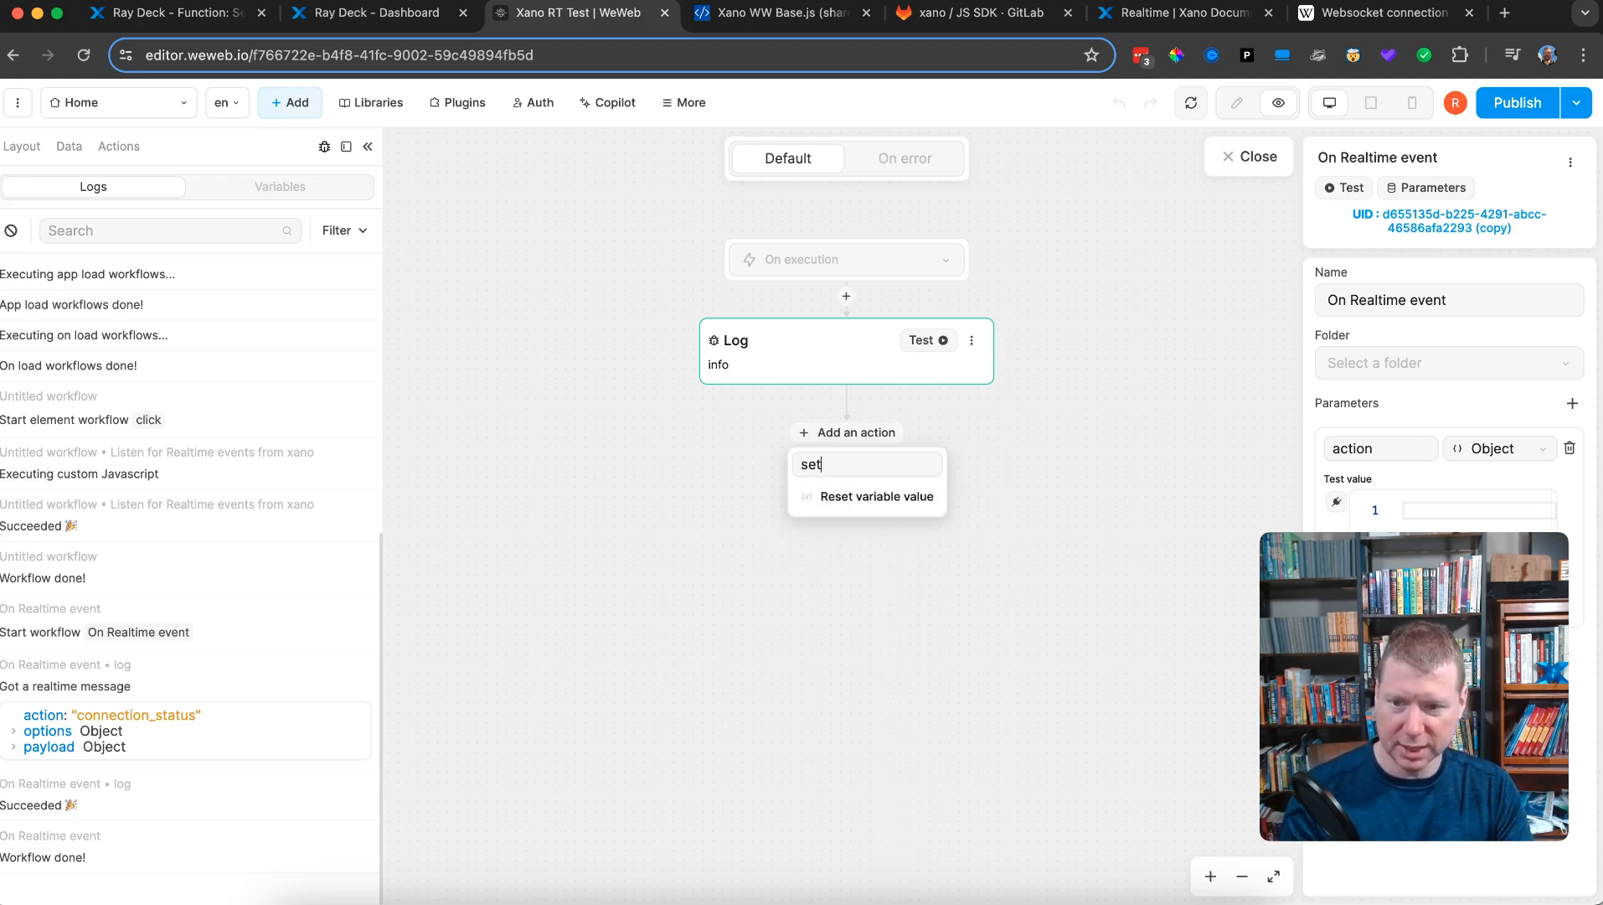
key("BackSpace")
key("BackSpace")
key("BackSpace")
type("update")
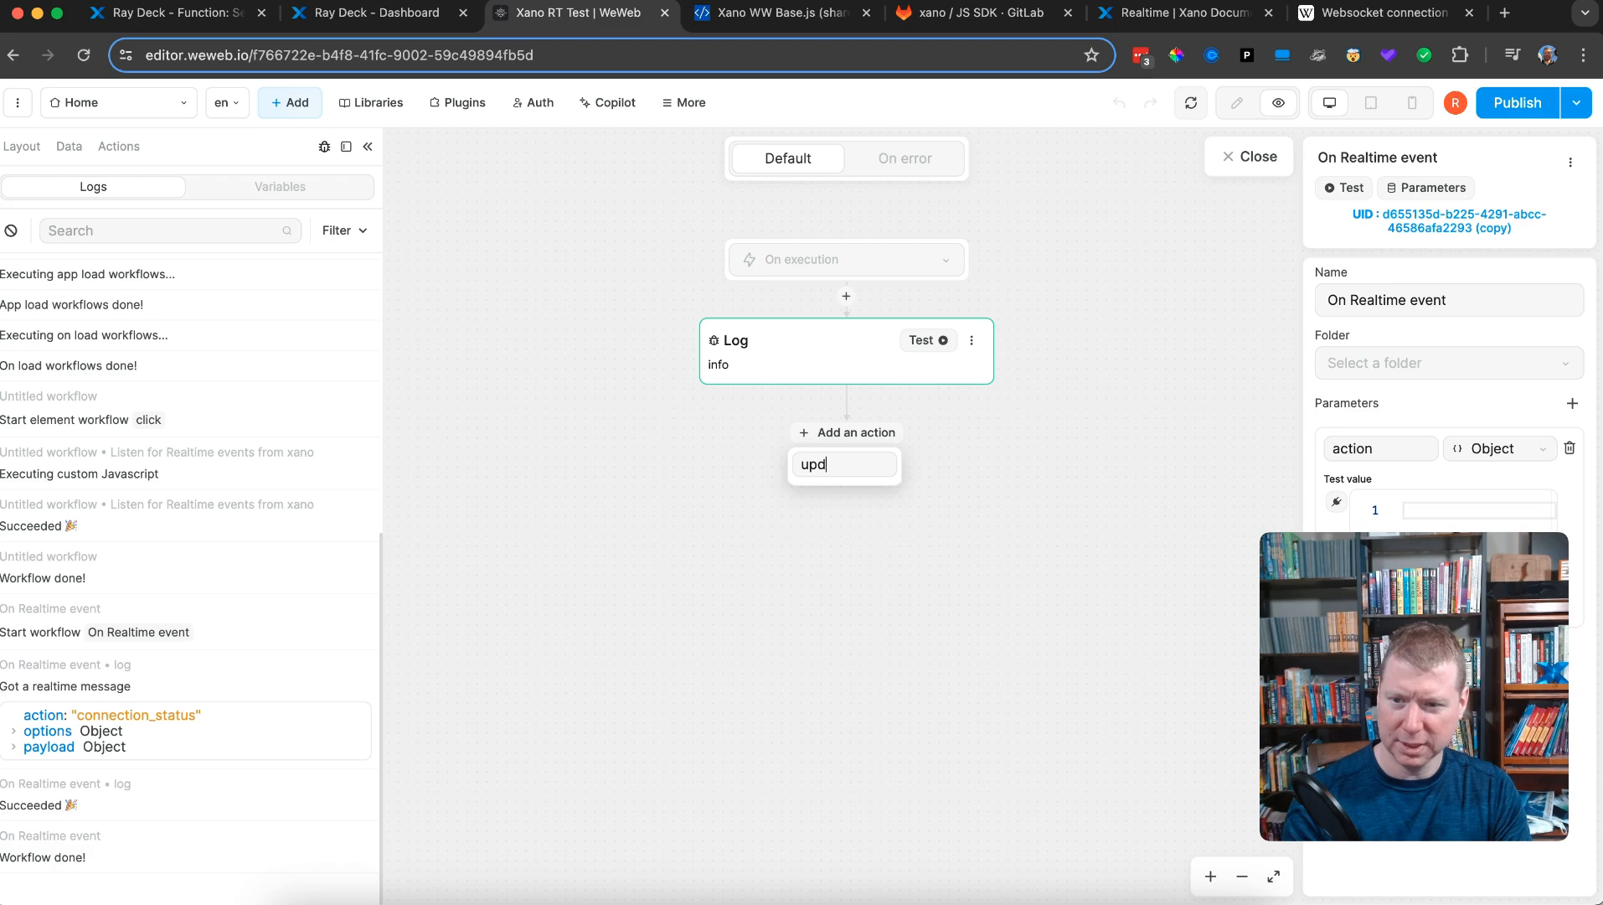
key("BackSpace")
key("BackSpace")
key("BackSpace")
key("BackSpace")
key("BackSpace")
key("BackSpace")
type("var")
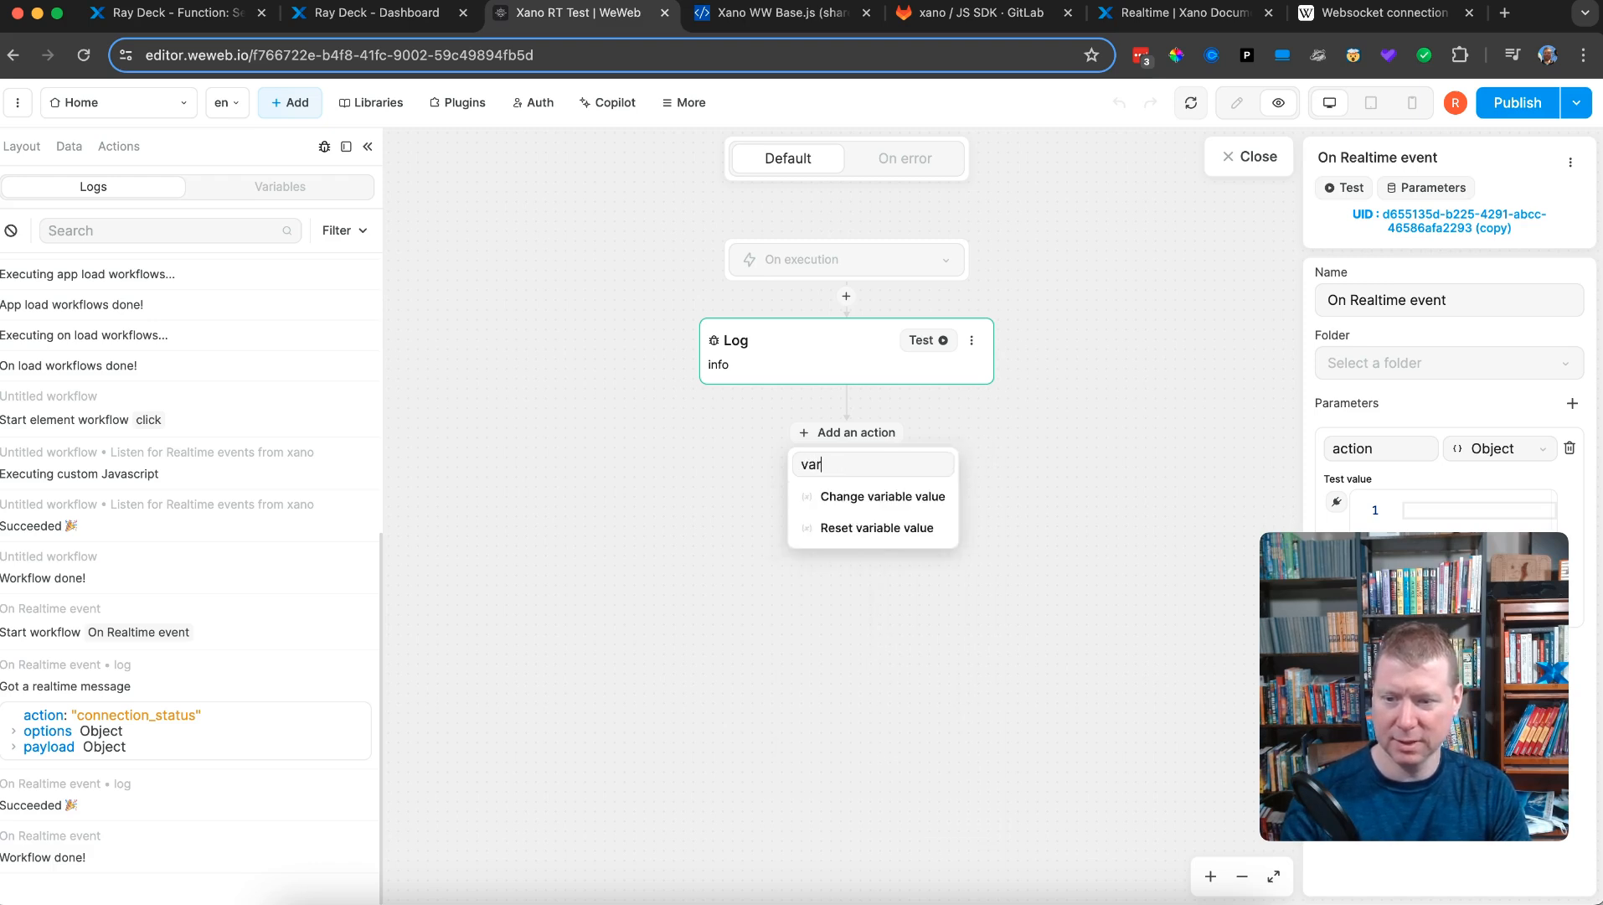
left_click(854, 499)
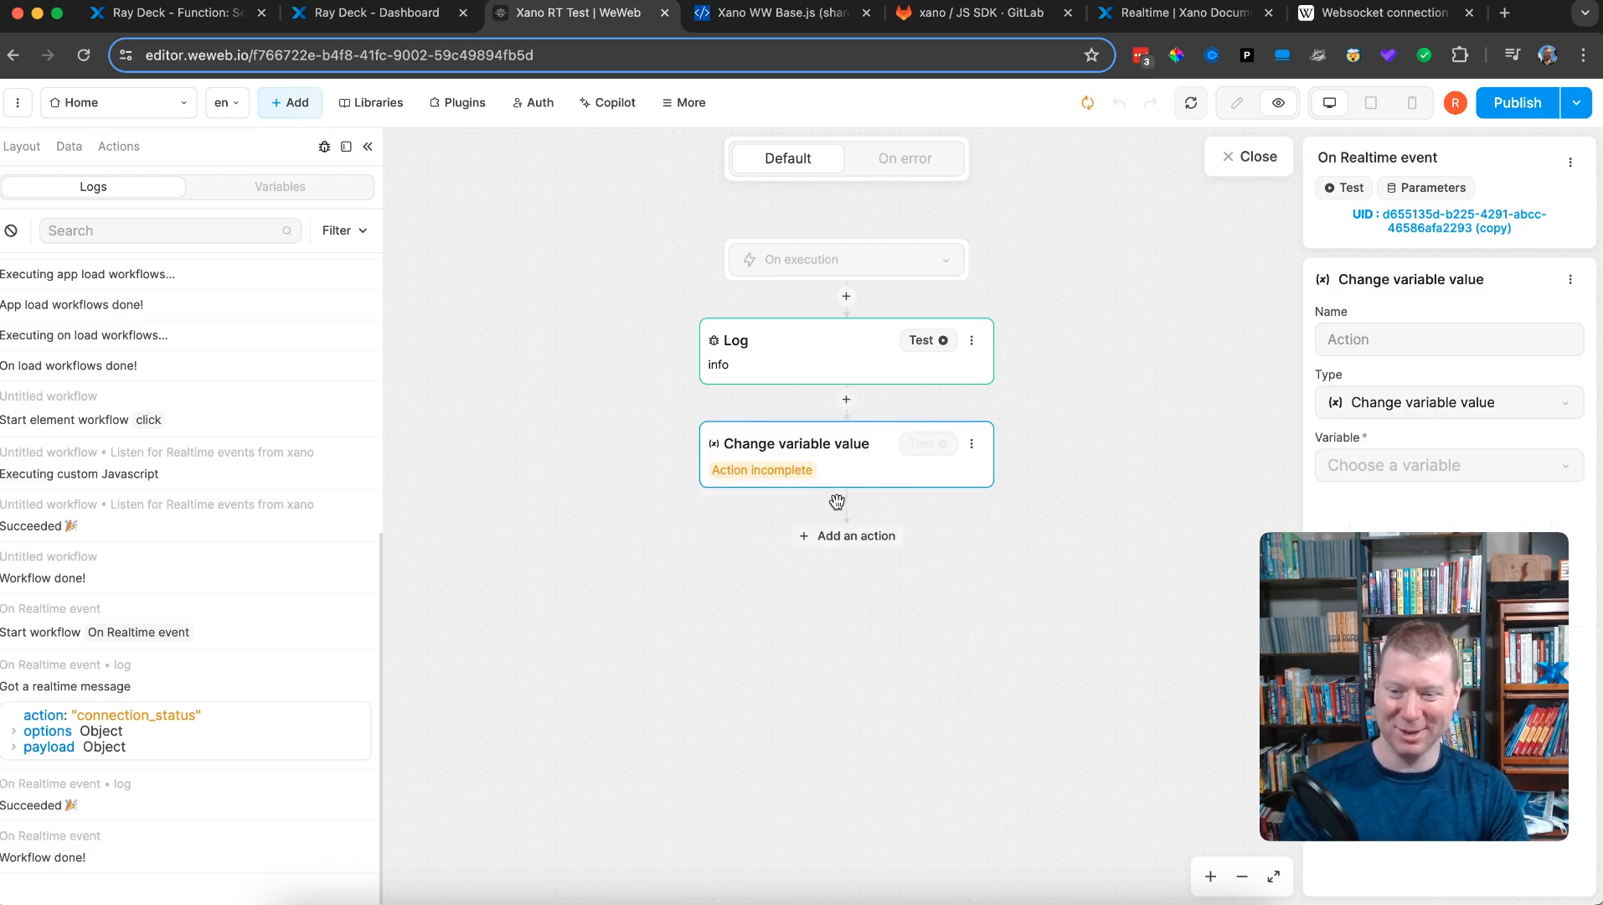
- Make the Change variable value action set displayText to the formula action?.payload?.data, and close the workflow
left_click(1403, 466)
left_click(1391, 505)
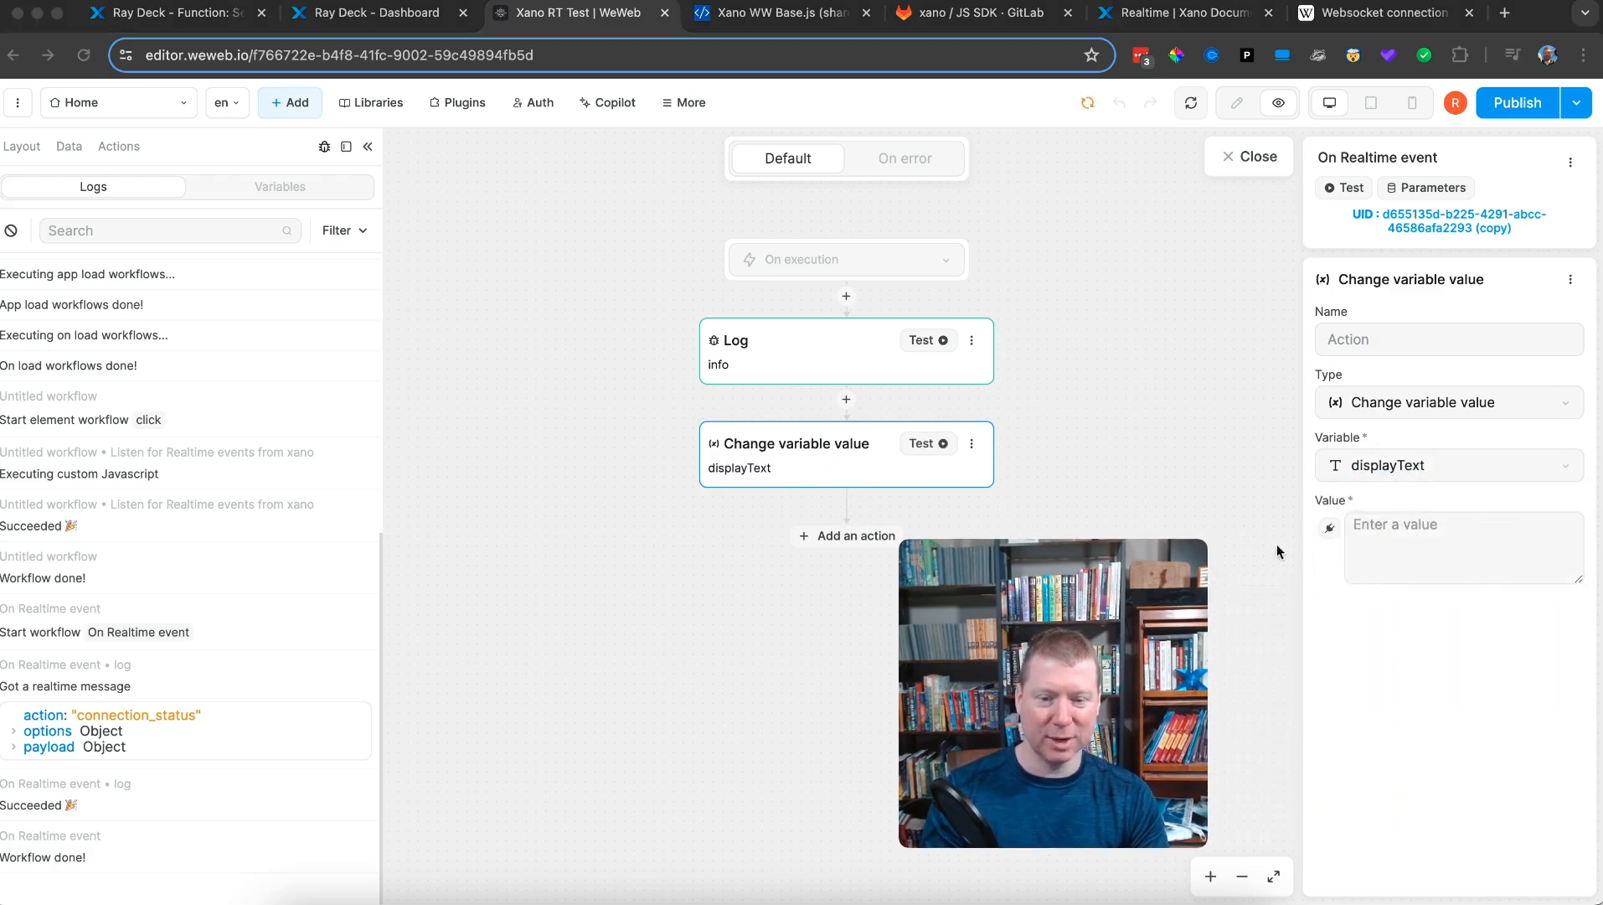
left_click(1378, 547)
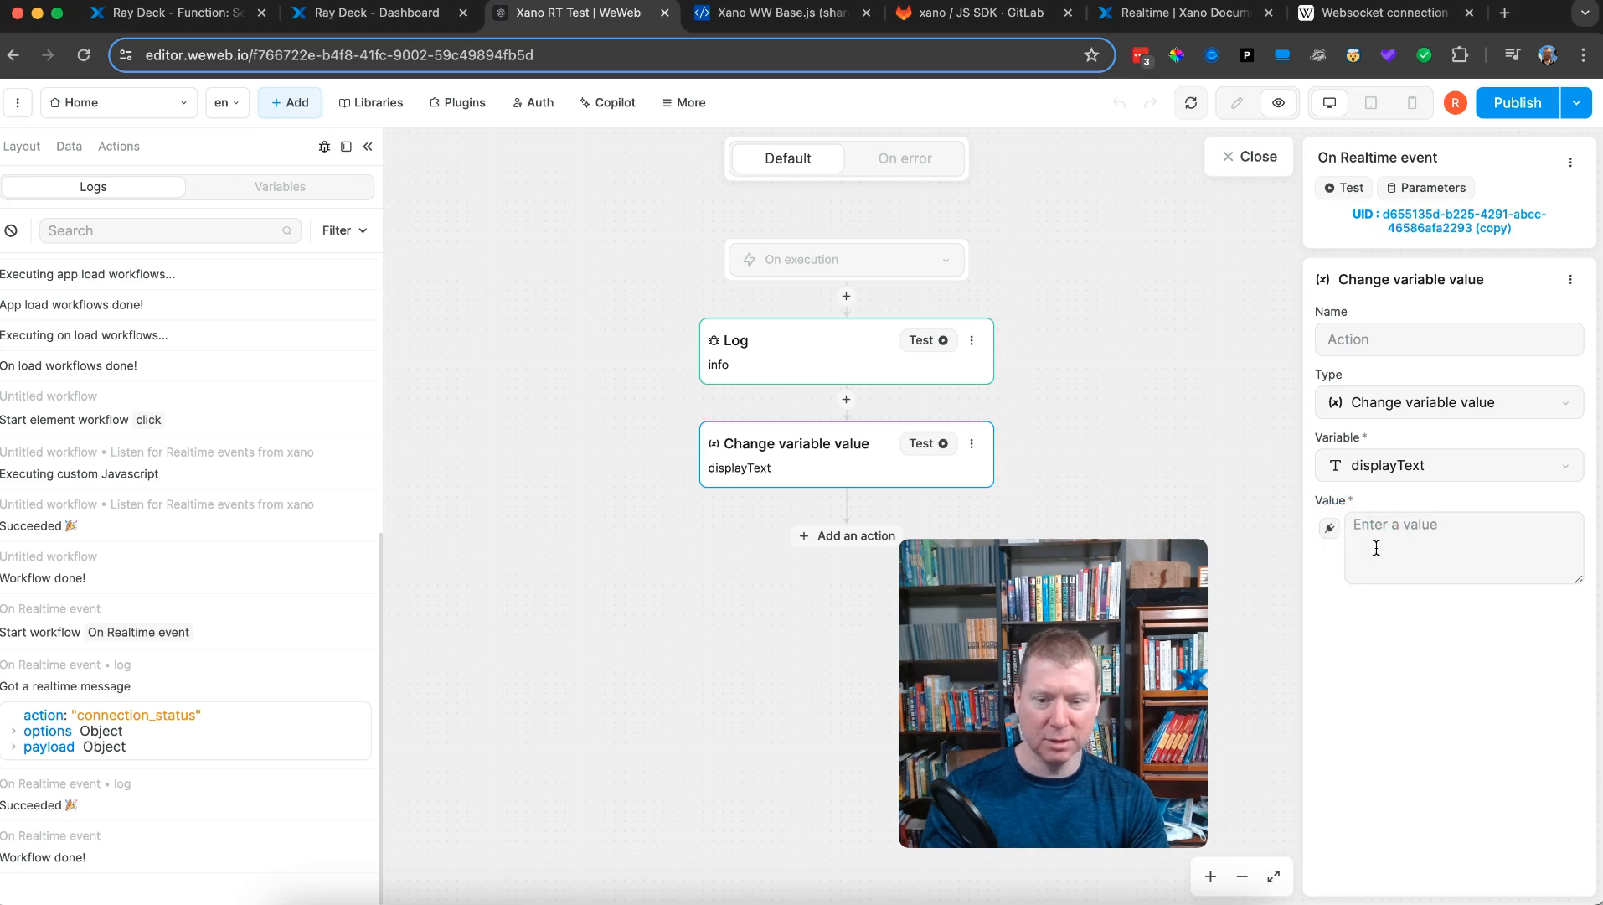
left_click(1332, 531)
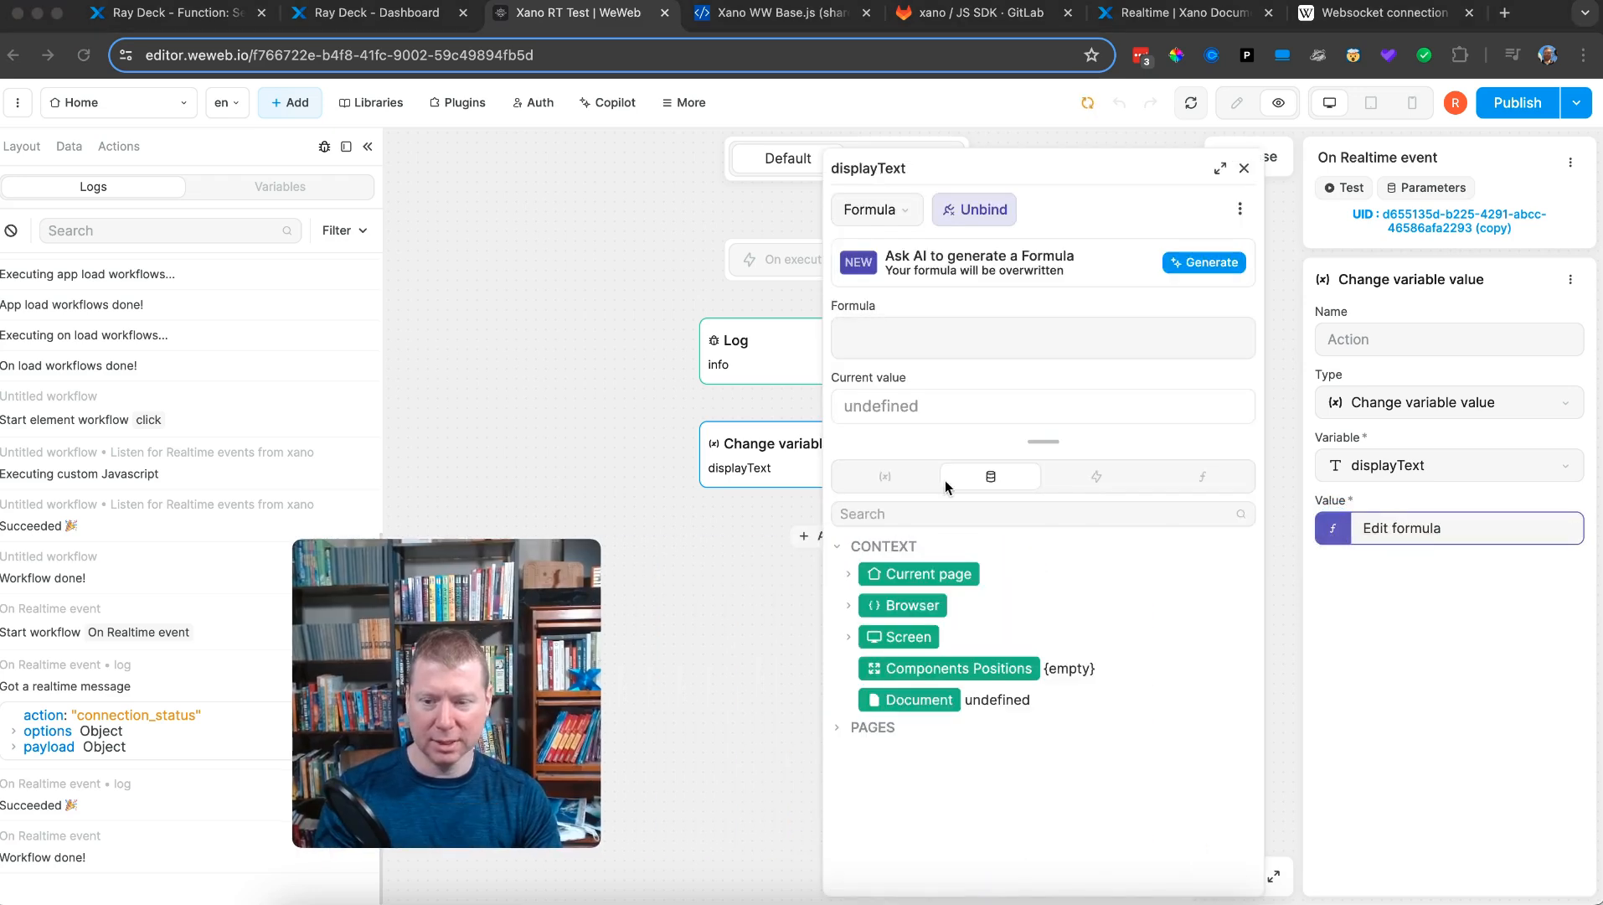
left_click(1095, 475)
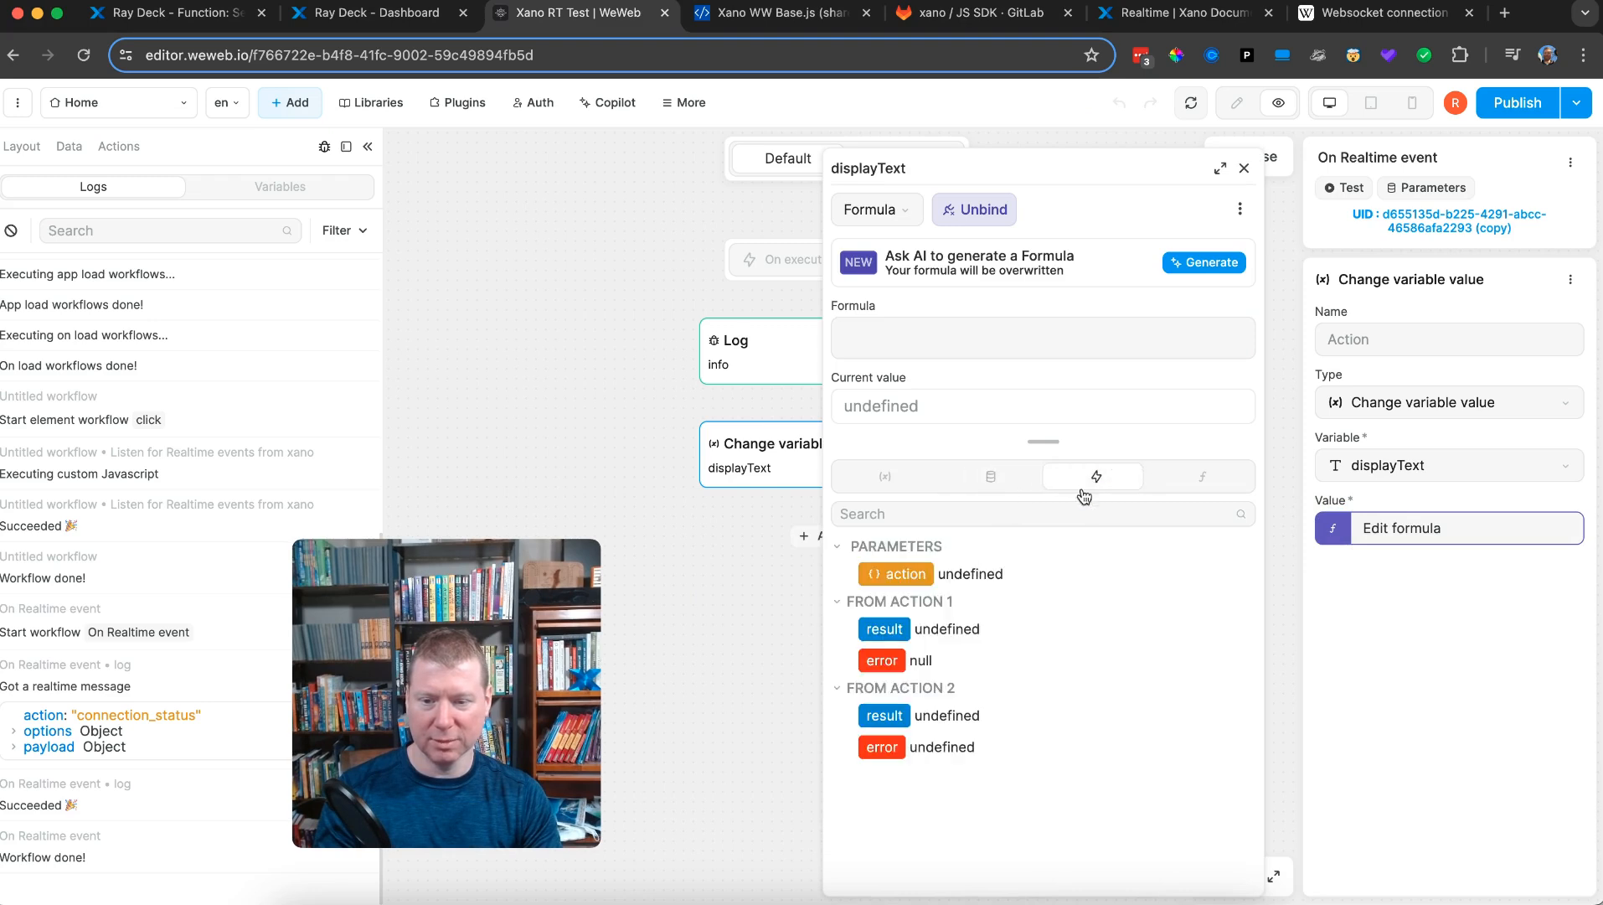
left_click(896, 574)
type(".payload.data")
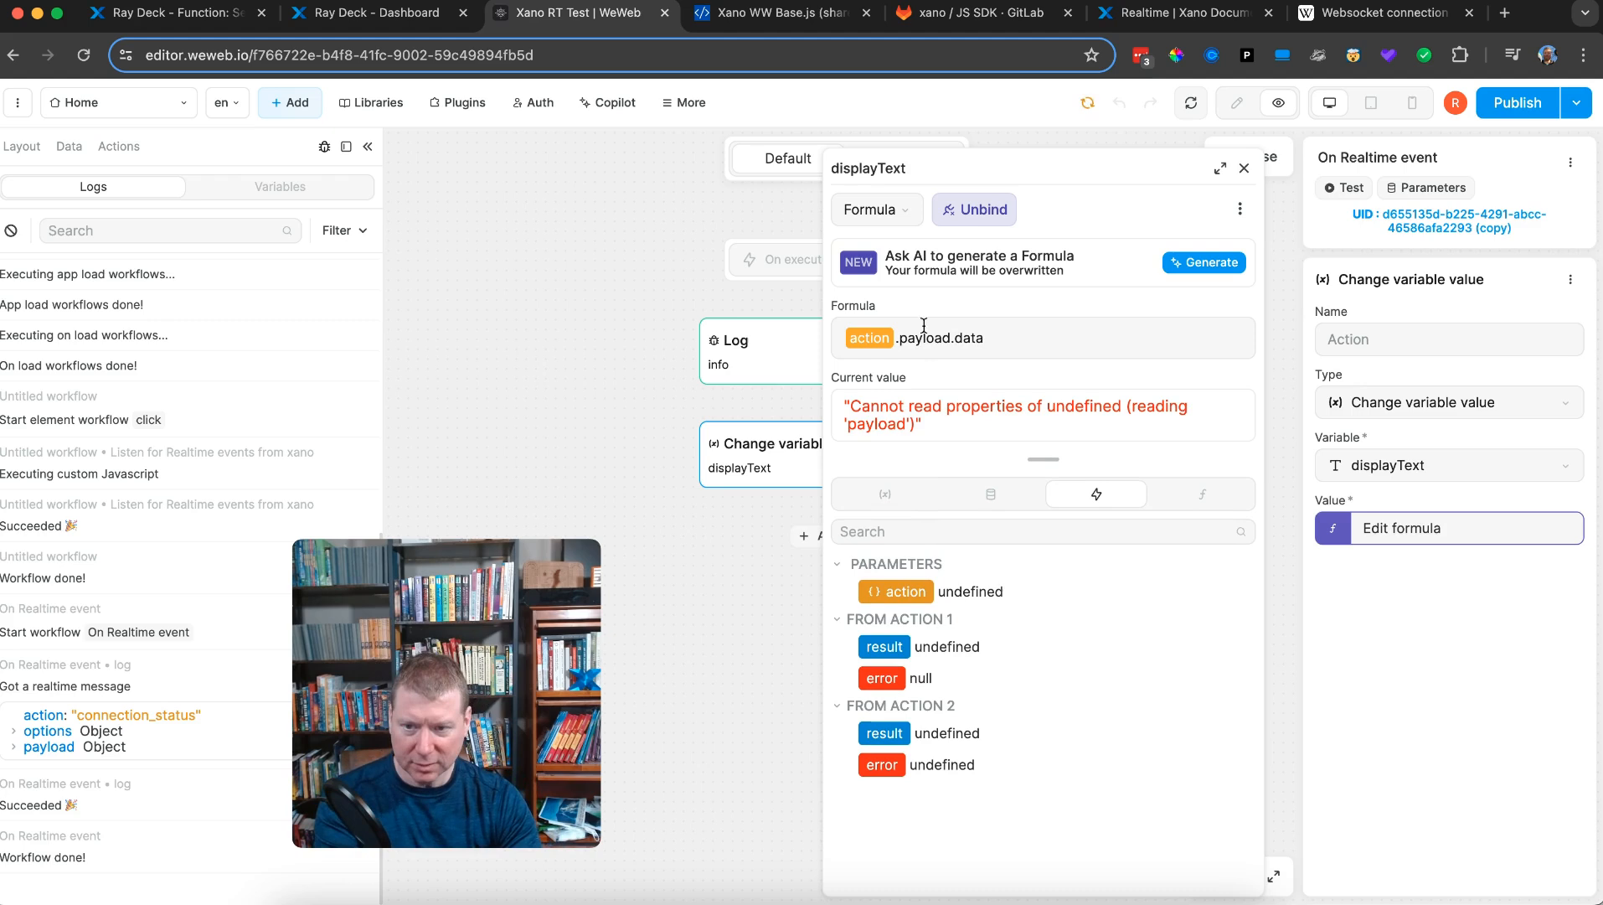
left_click(897, 339)
type("?")
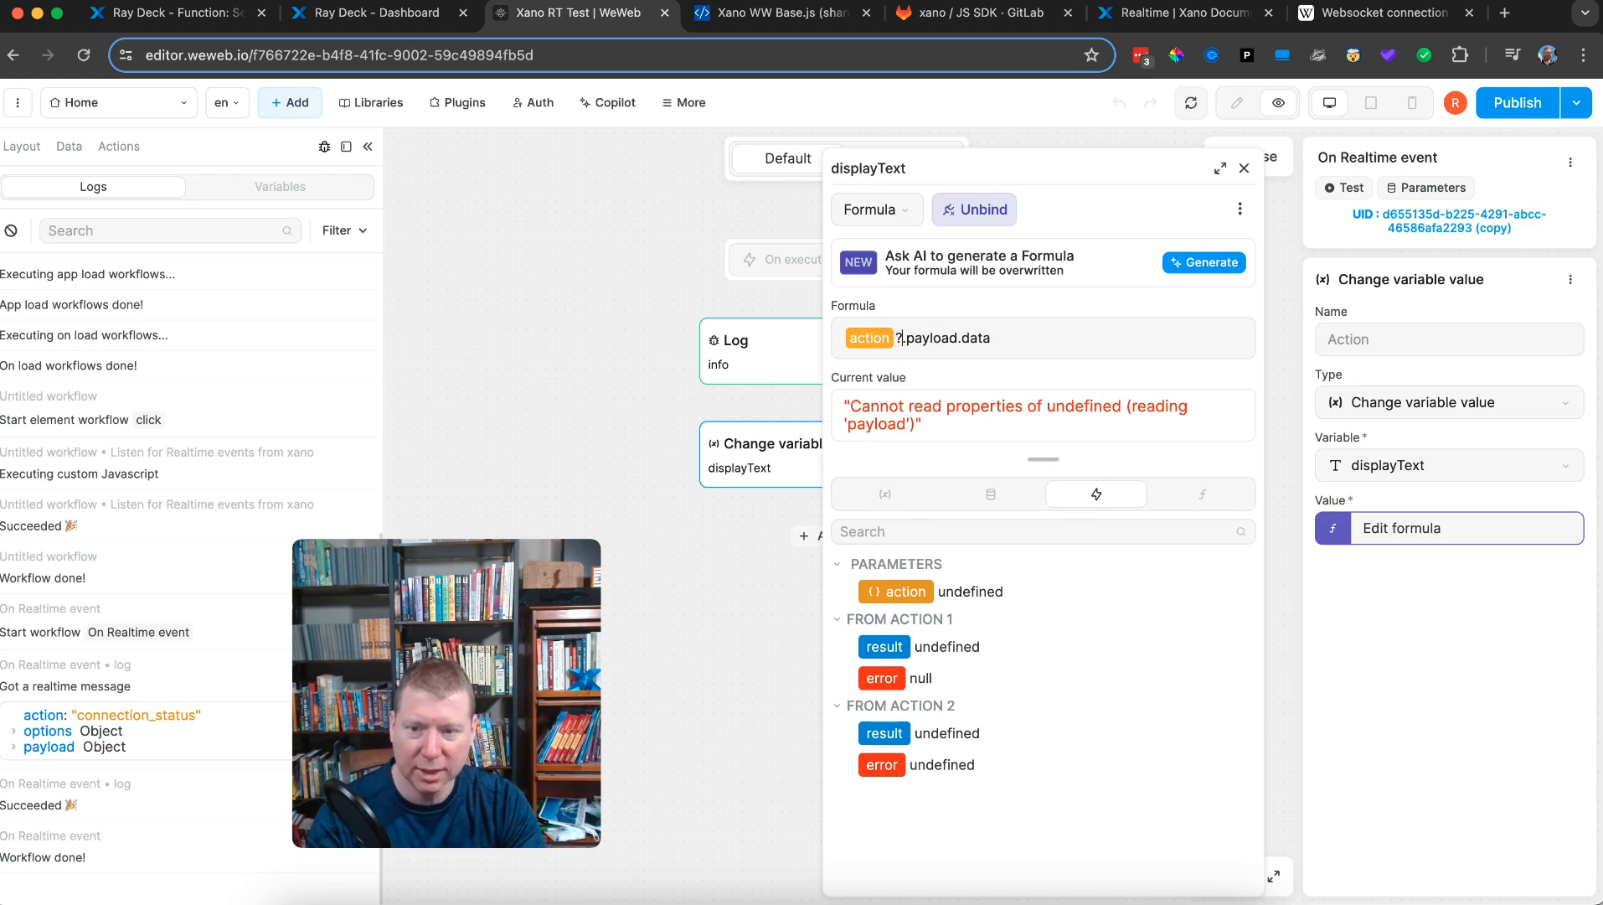
type("?")
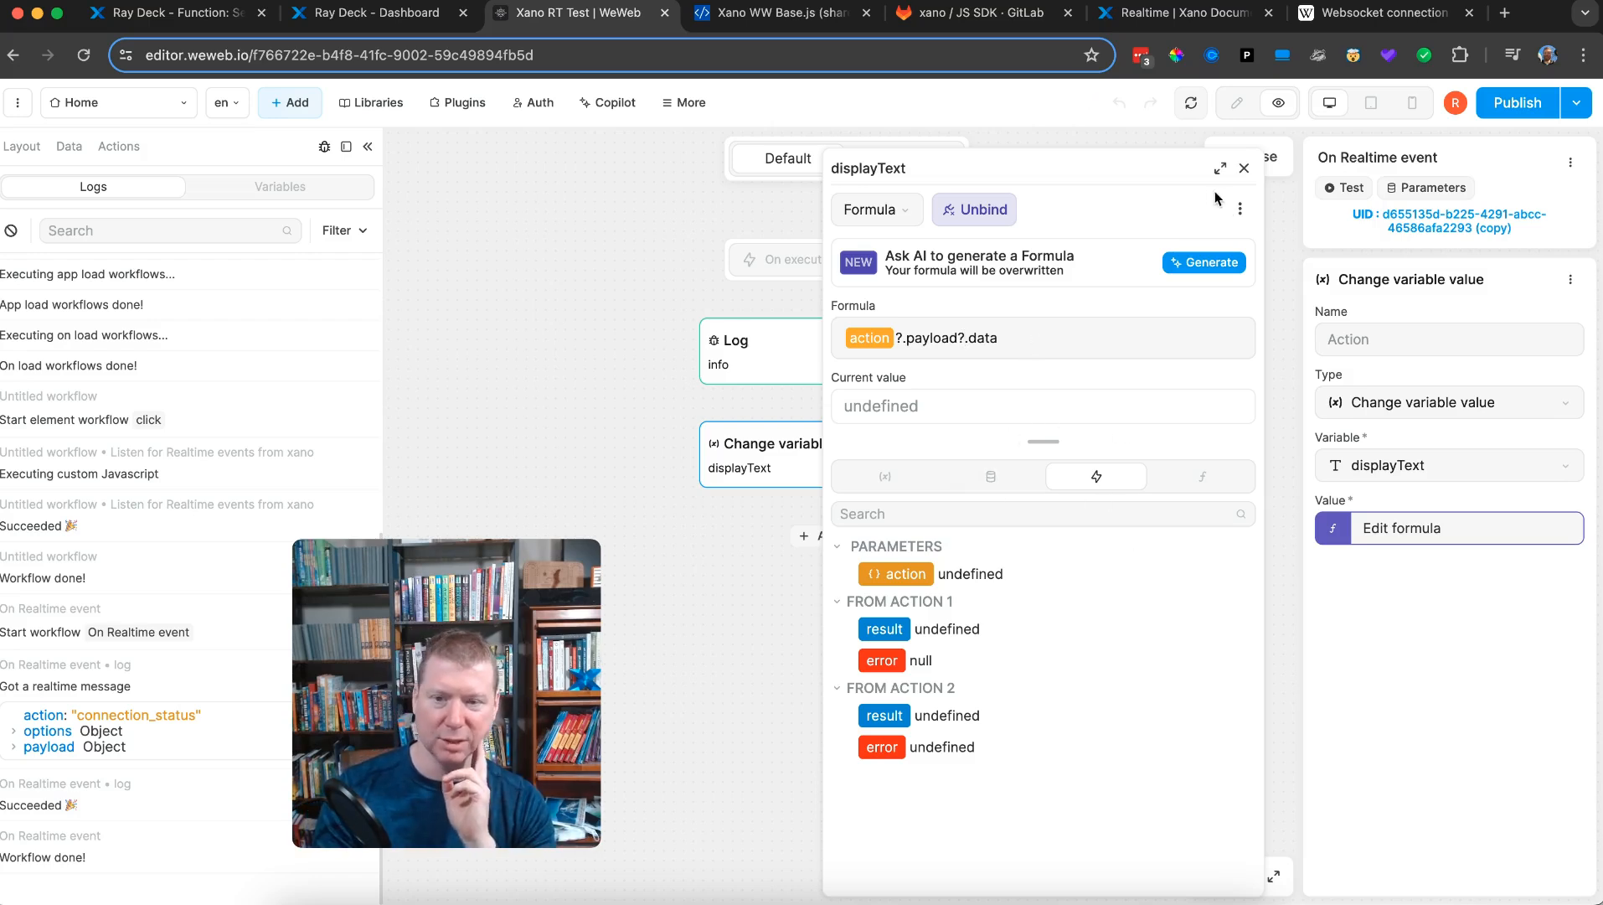
left_click(1244, 167)
left_click_drag(501, 731, 1336, 741)
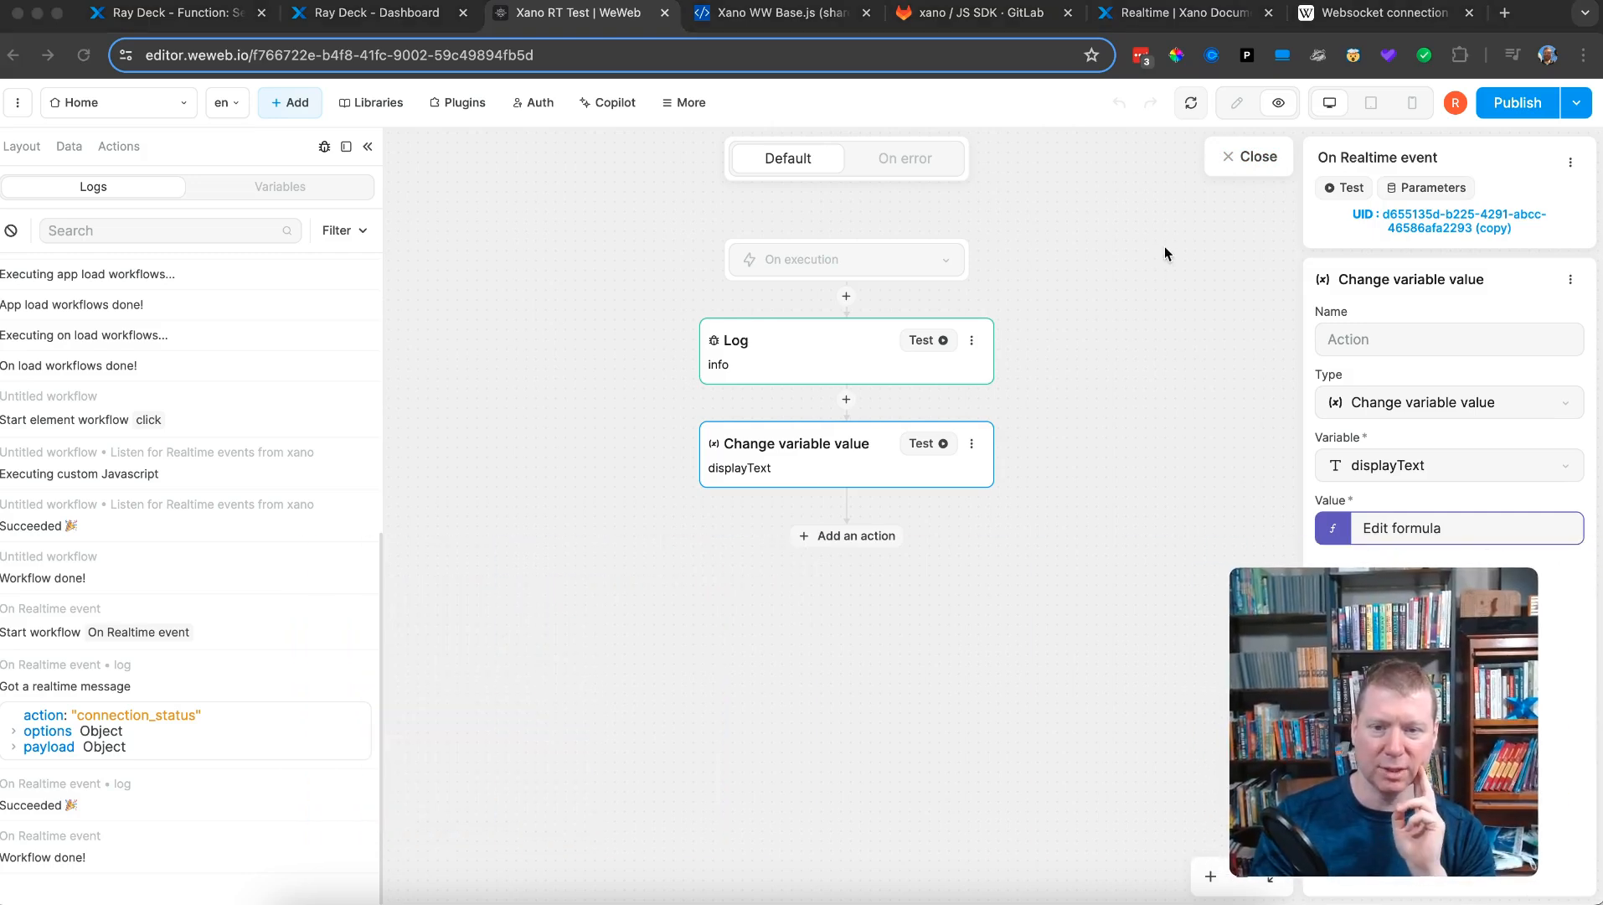
left_click(1231, 159)
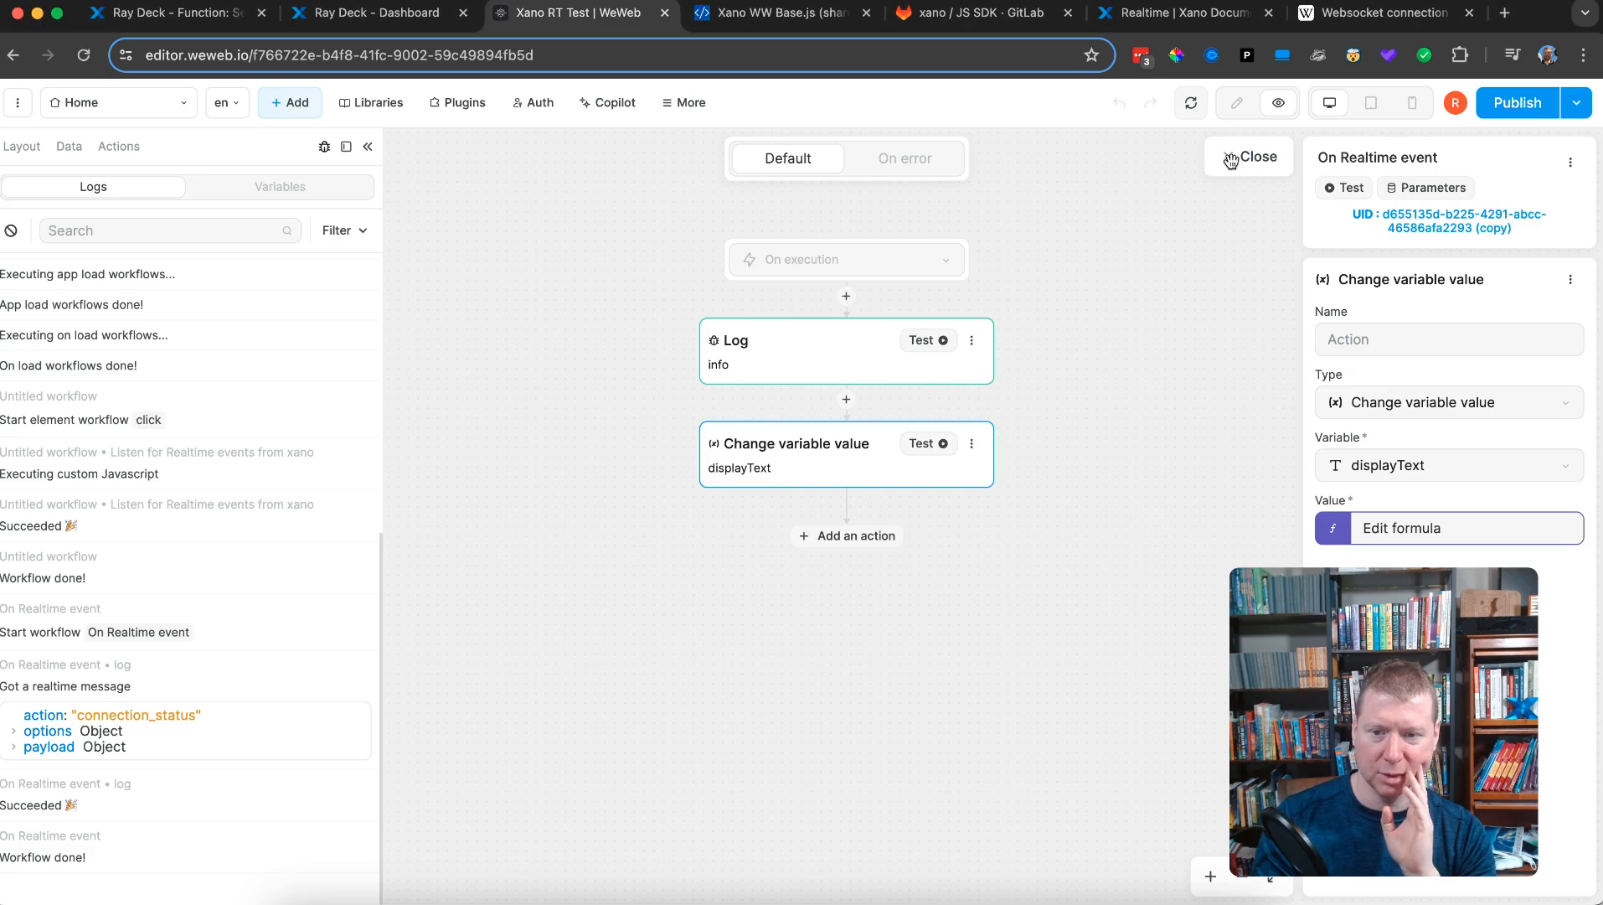
left_click(1231, 159)
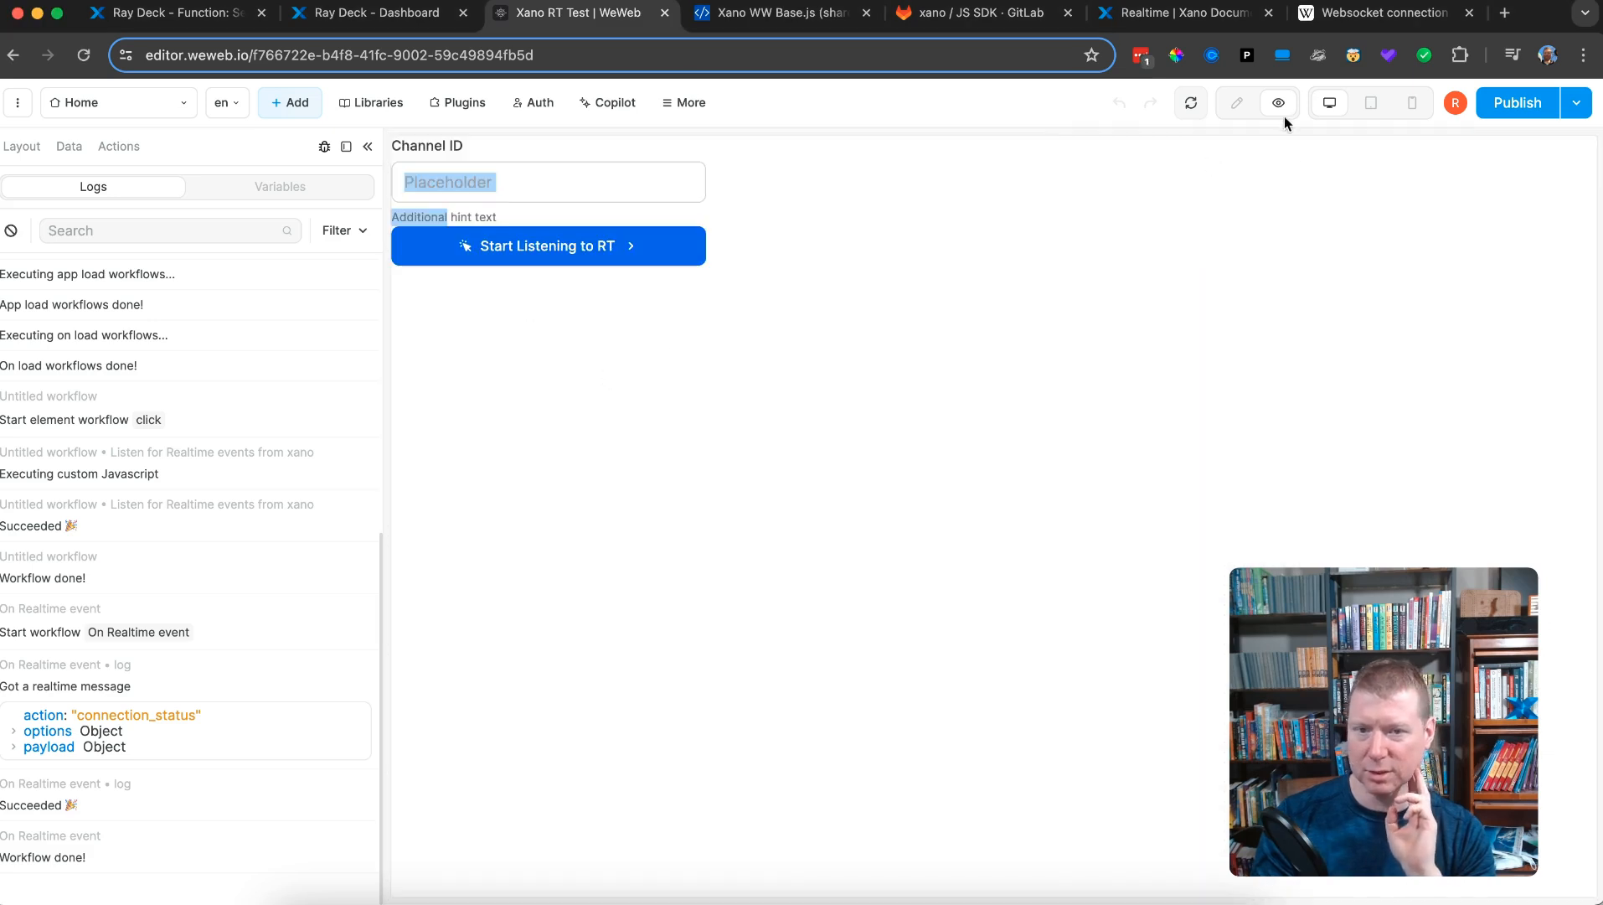
- Reload the editor again, start listening for realtime events in preview mode, and check the debug logs for the updated workflow
left_click(83, 56)
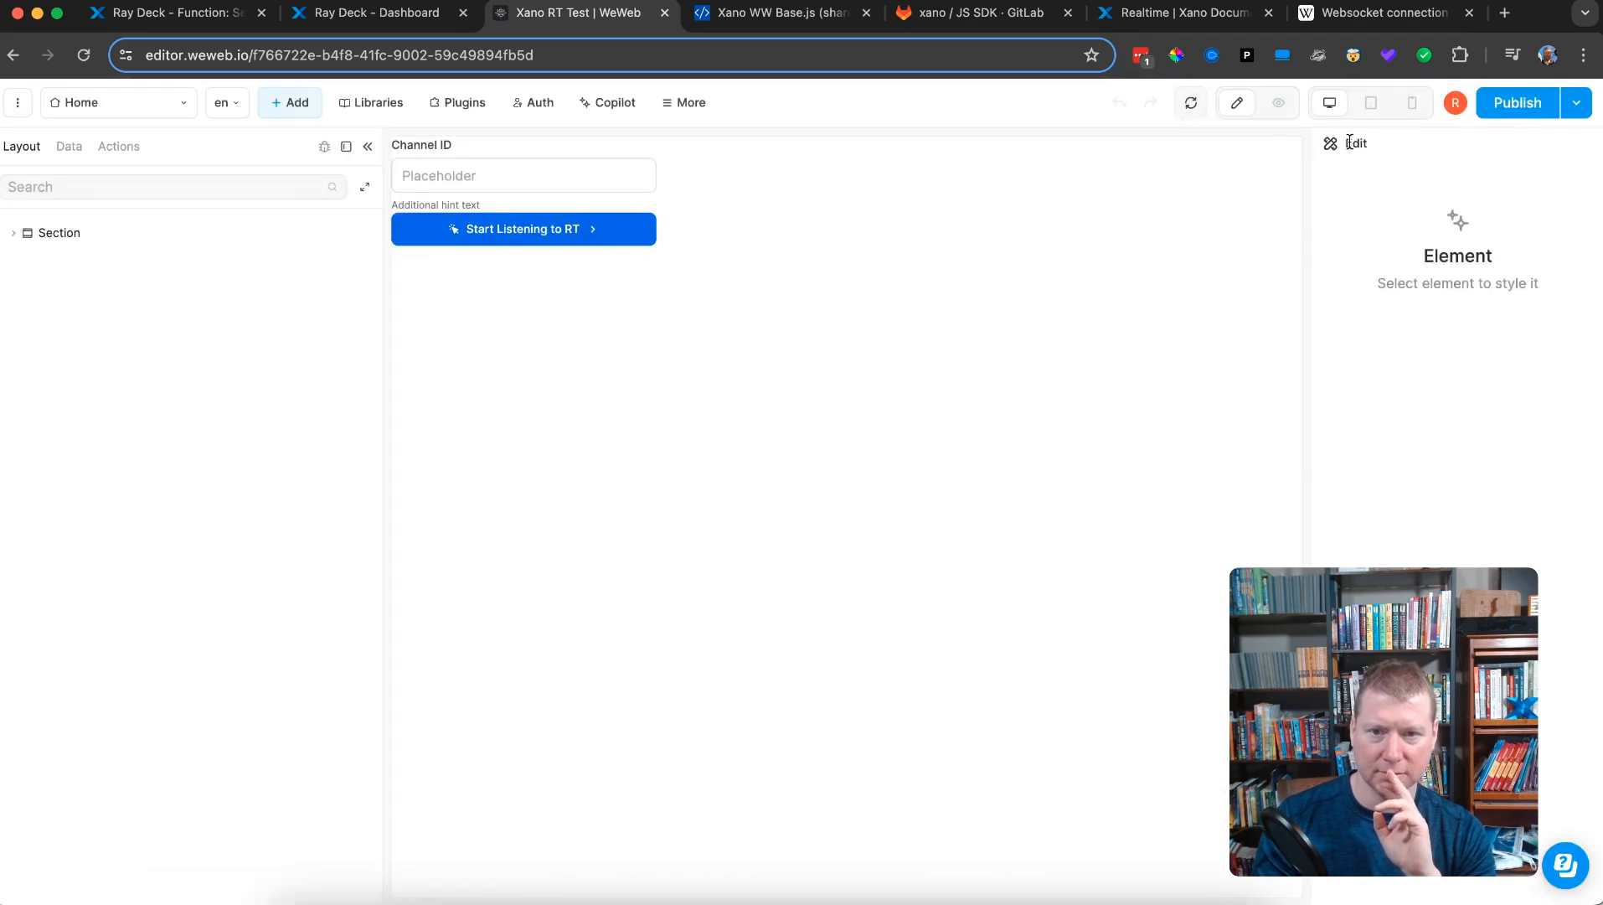
left_click(1277, 103)
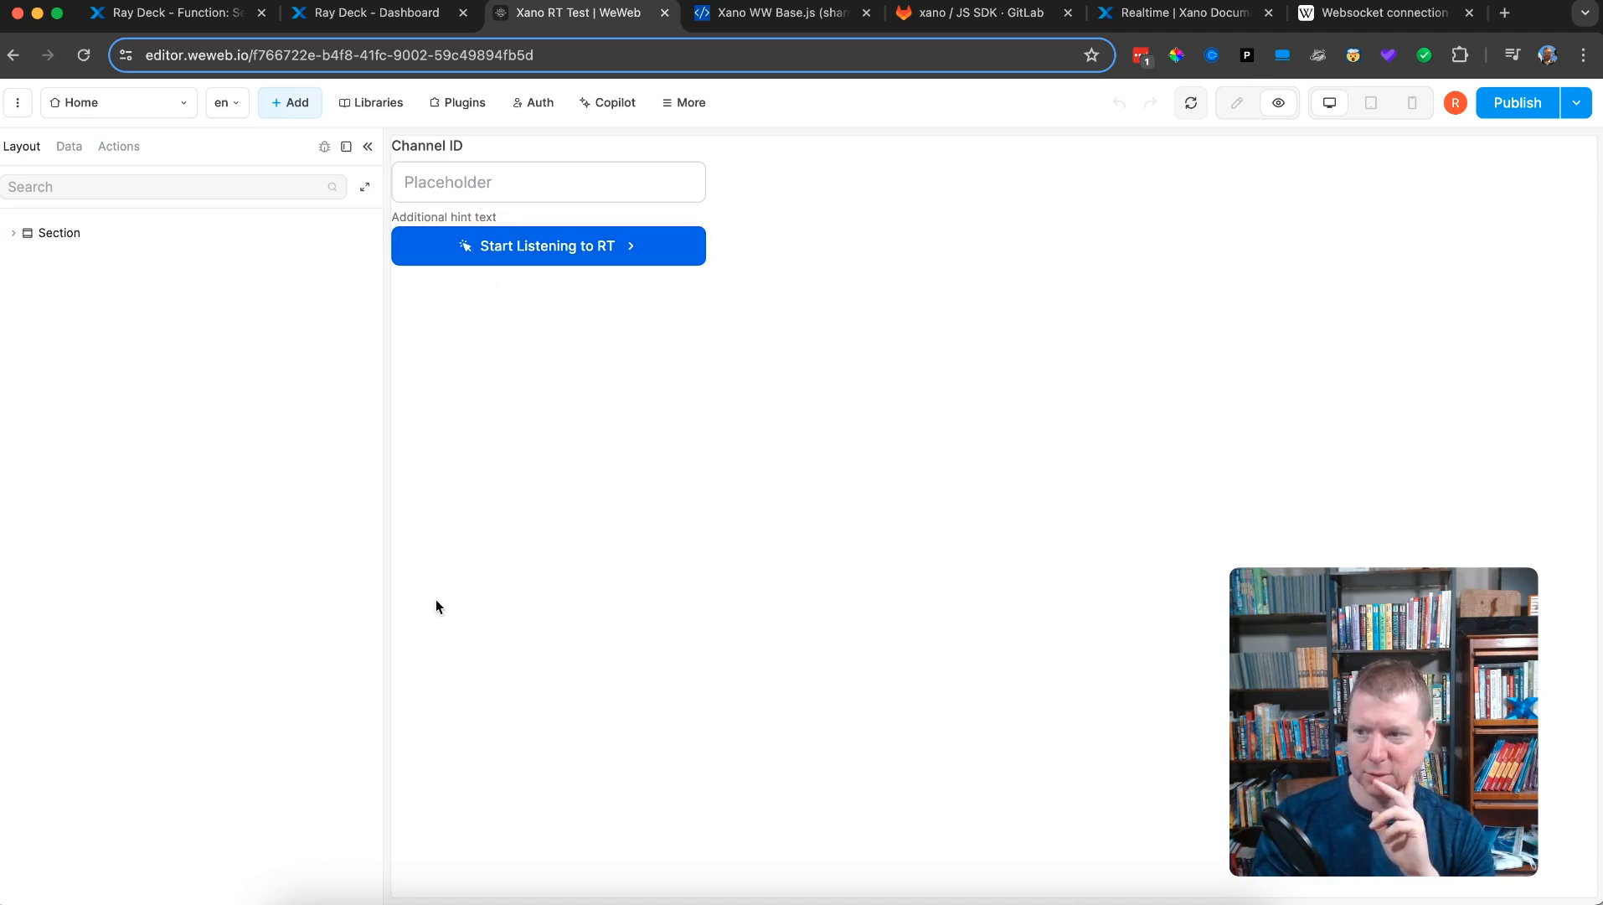
left_click(324, 146)
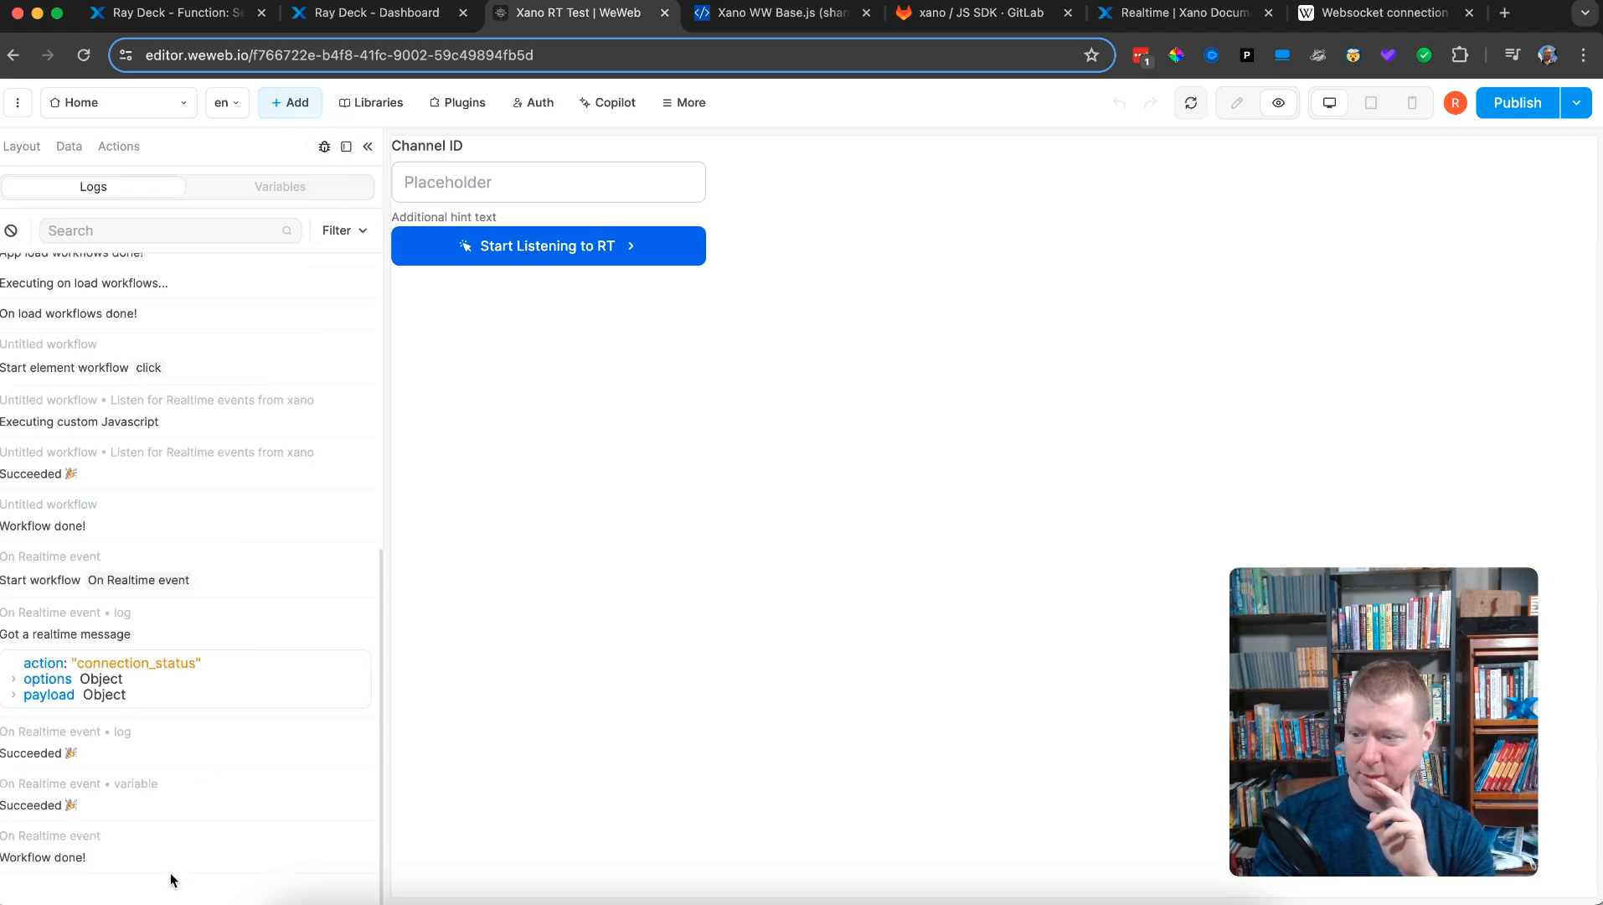
- Rerun the Send message to weweb function in Xano and check the WeWeb preview for the received message
left_click(170, 17)
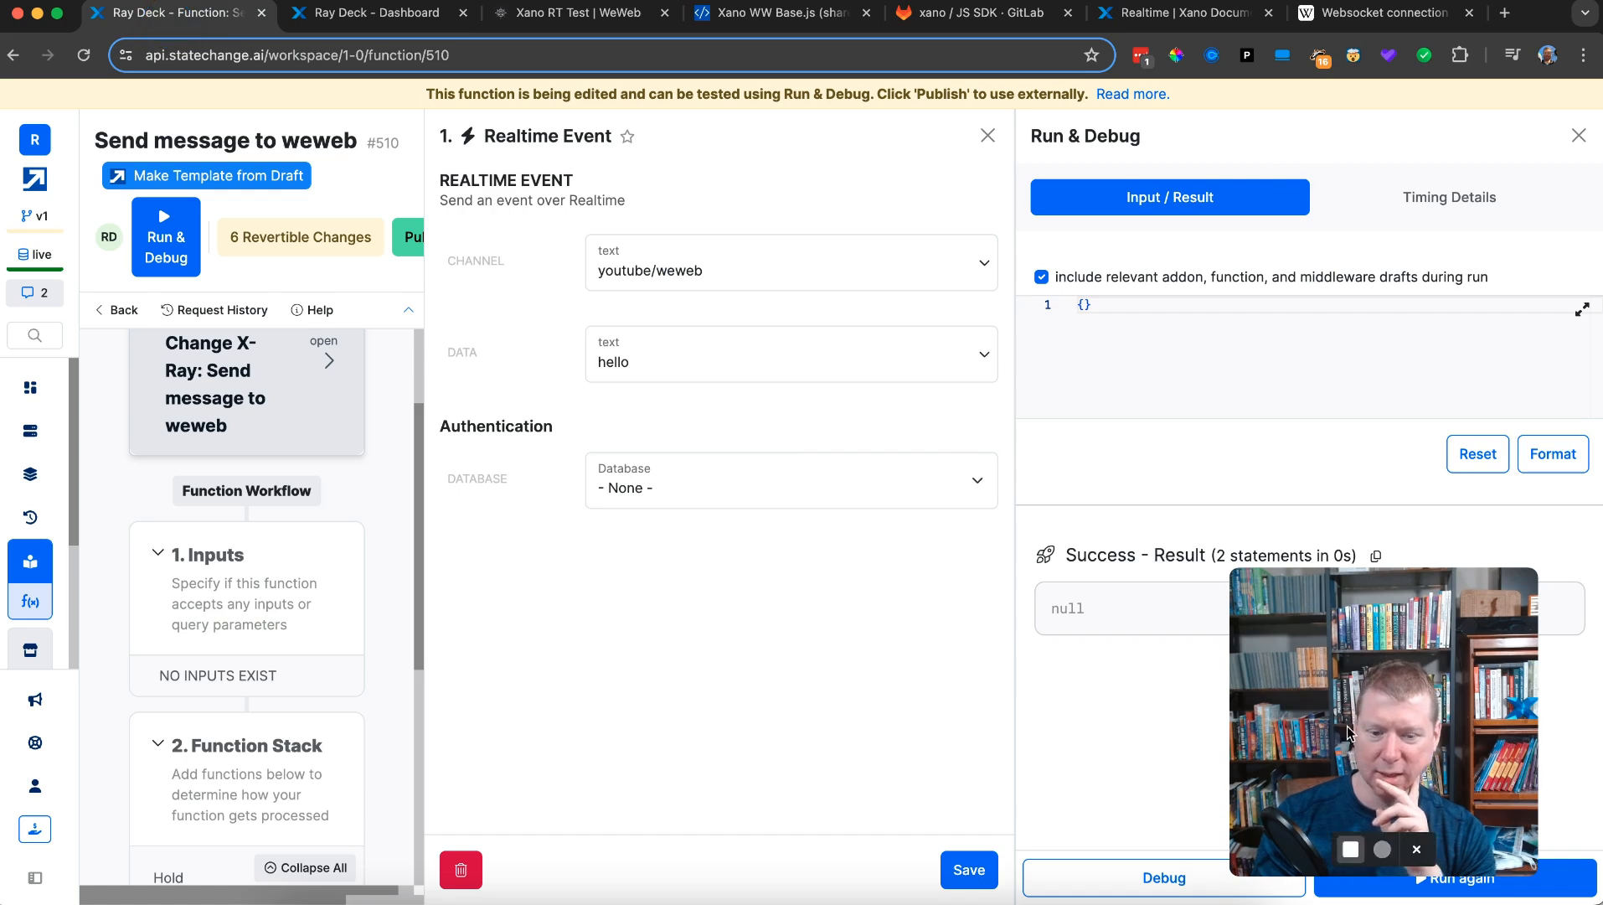
left_click(1508, 878)
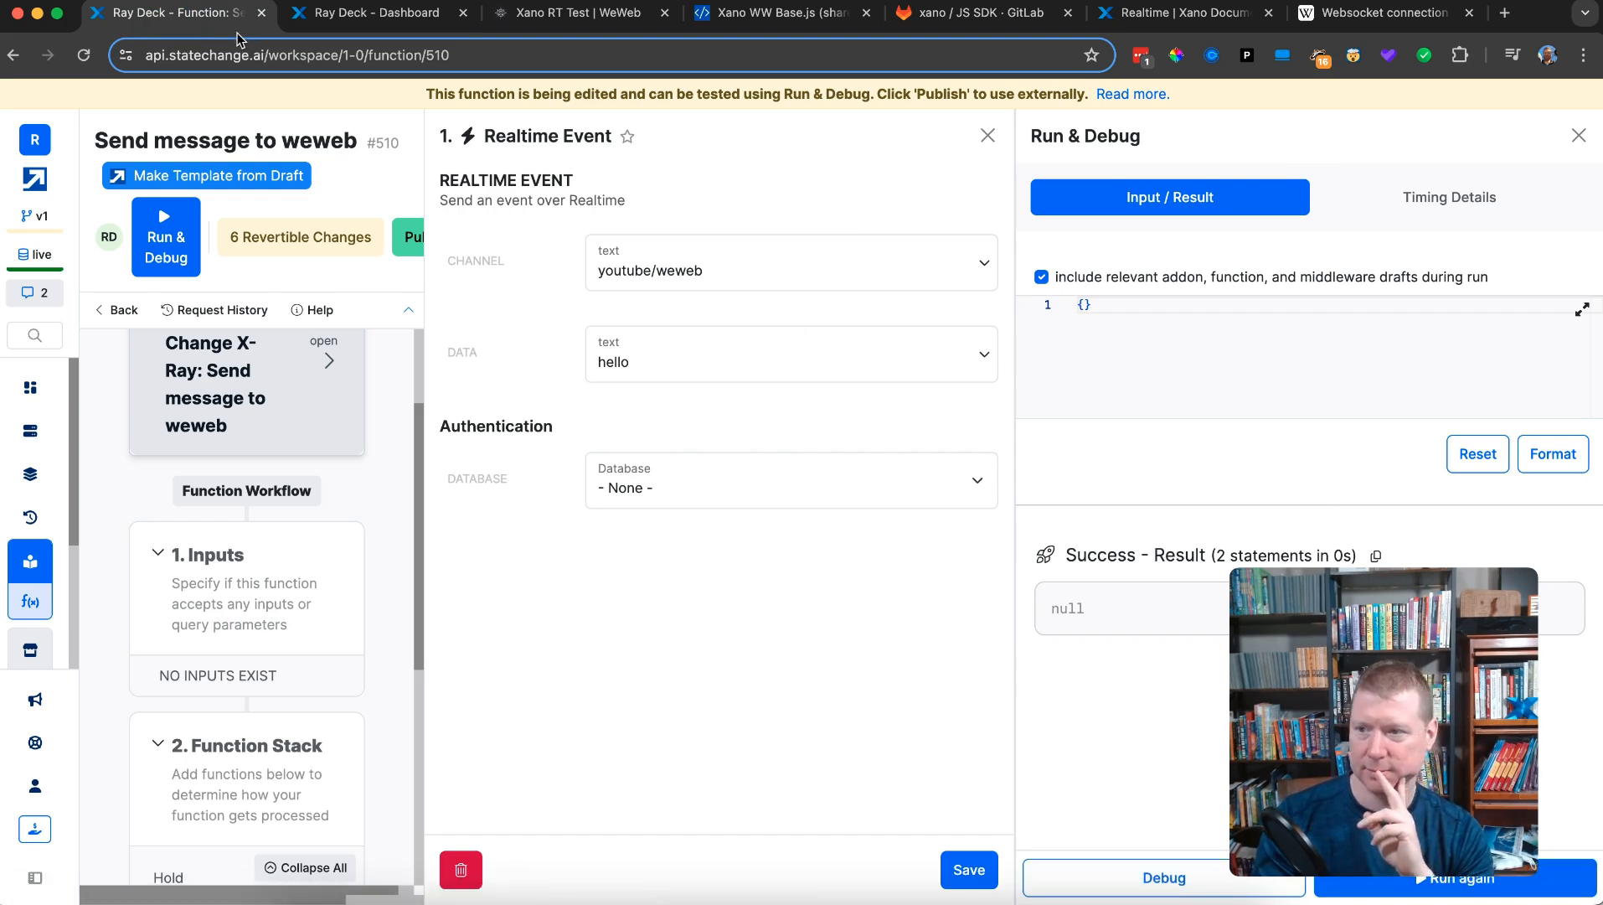
left_click(360, 24)
left_click(567, 16)
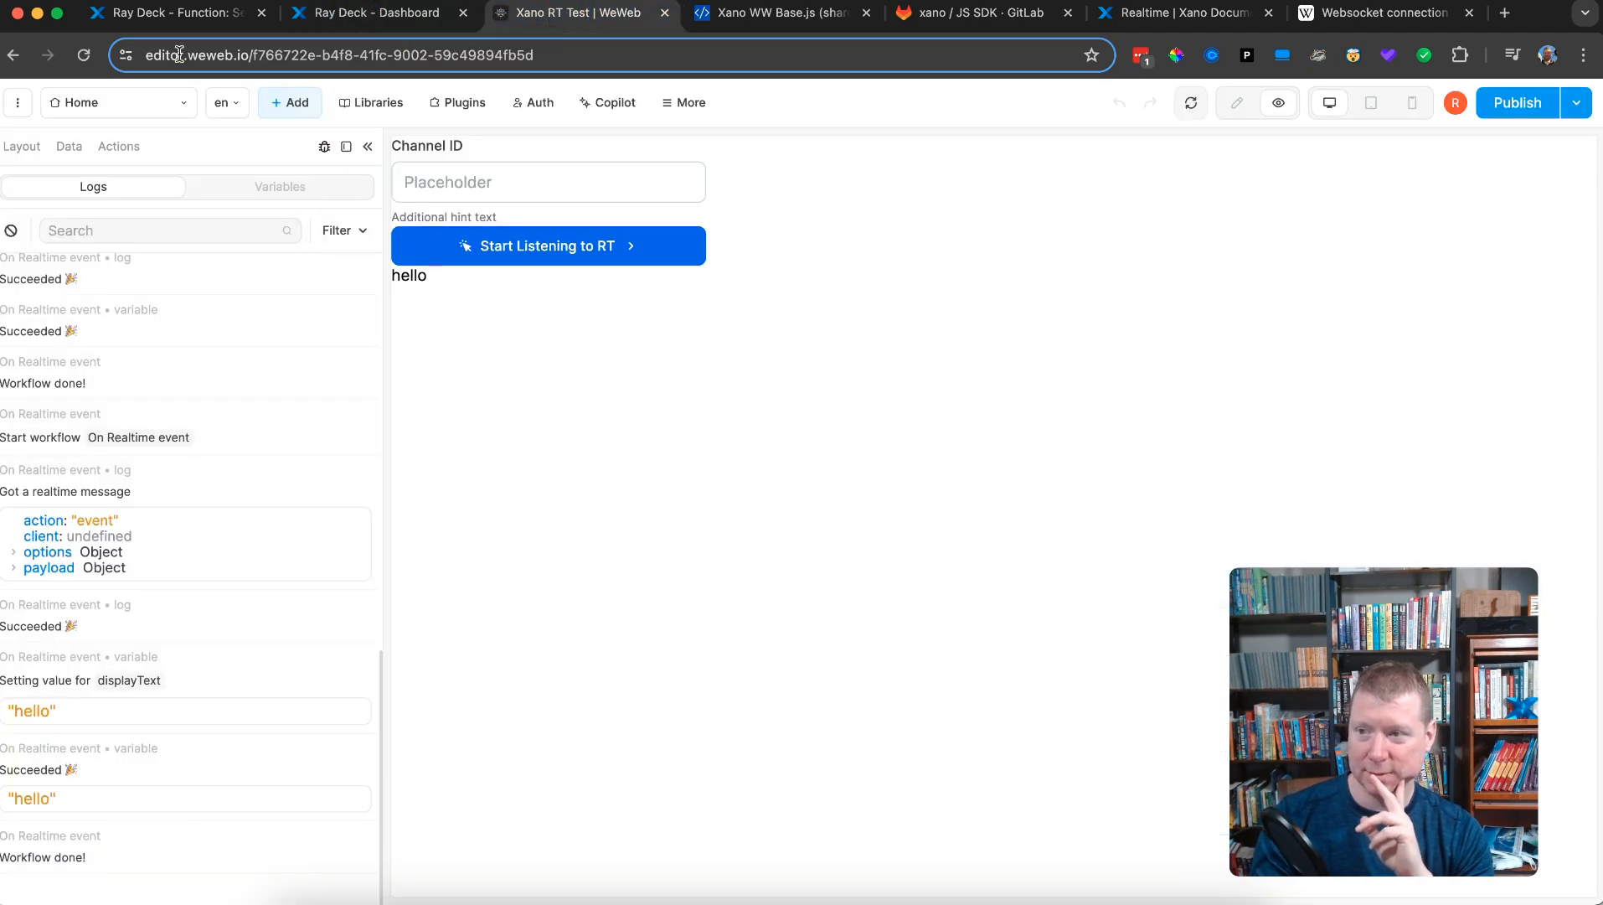
- Set the Realtime Event's data to "This is another message from state change" in Xano, then rerun the function and check the WeWeb preview
left_click(166, 15)
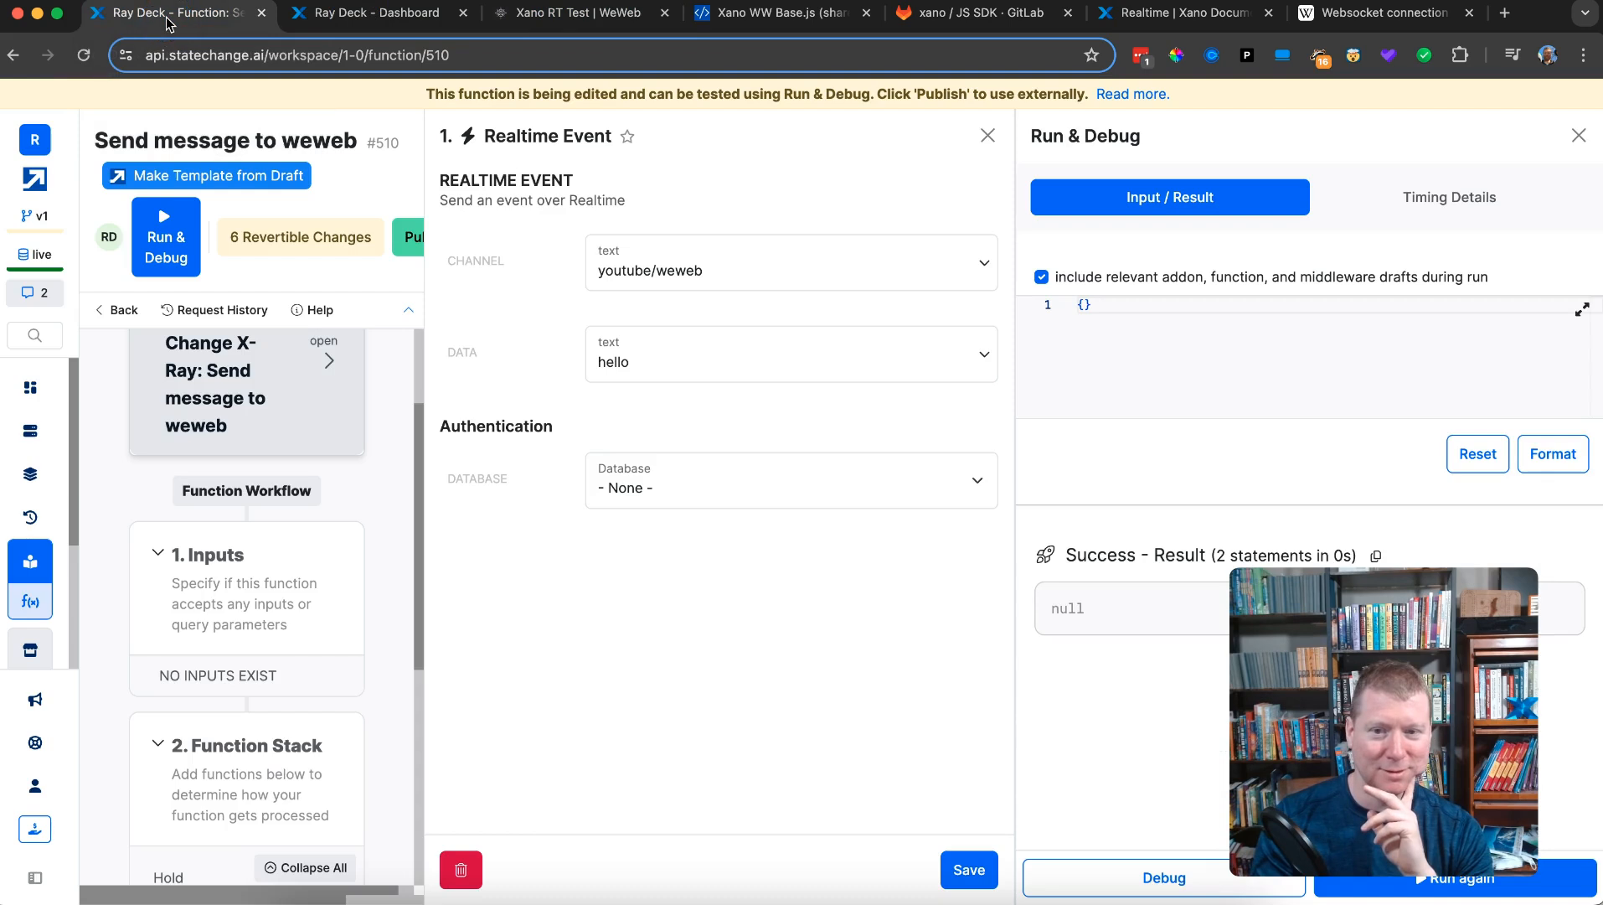
left_click(756, 362)
left_click_drag(762, 367, 466, 364)
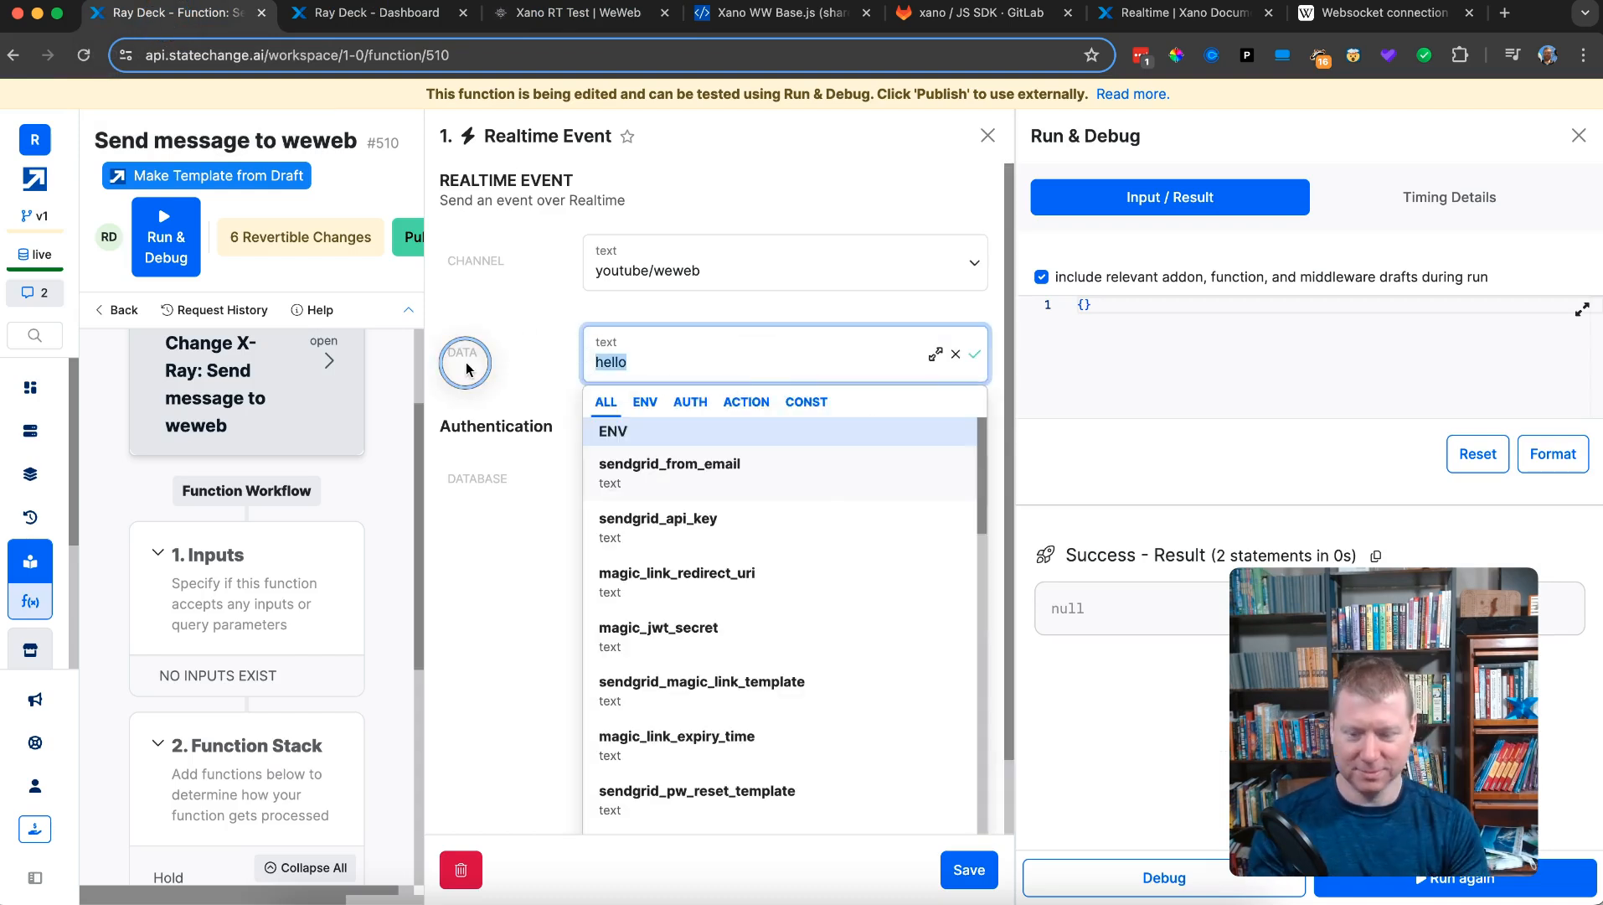
type("Thi sis")
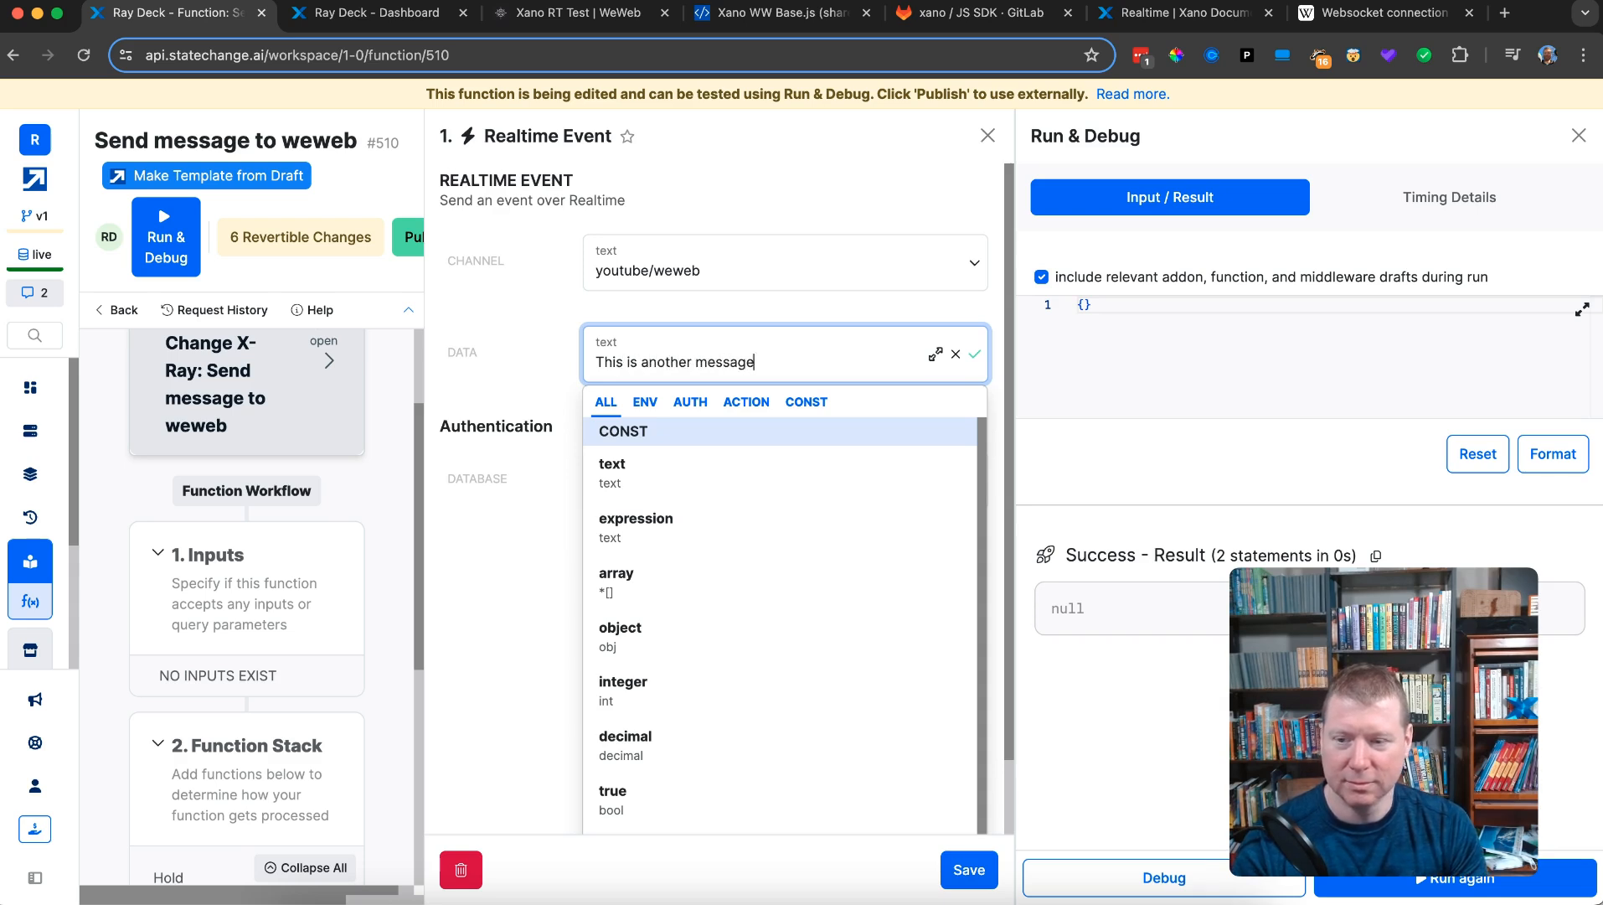
type(" change")
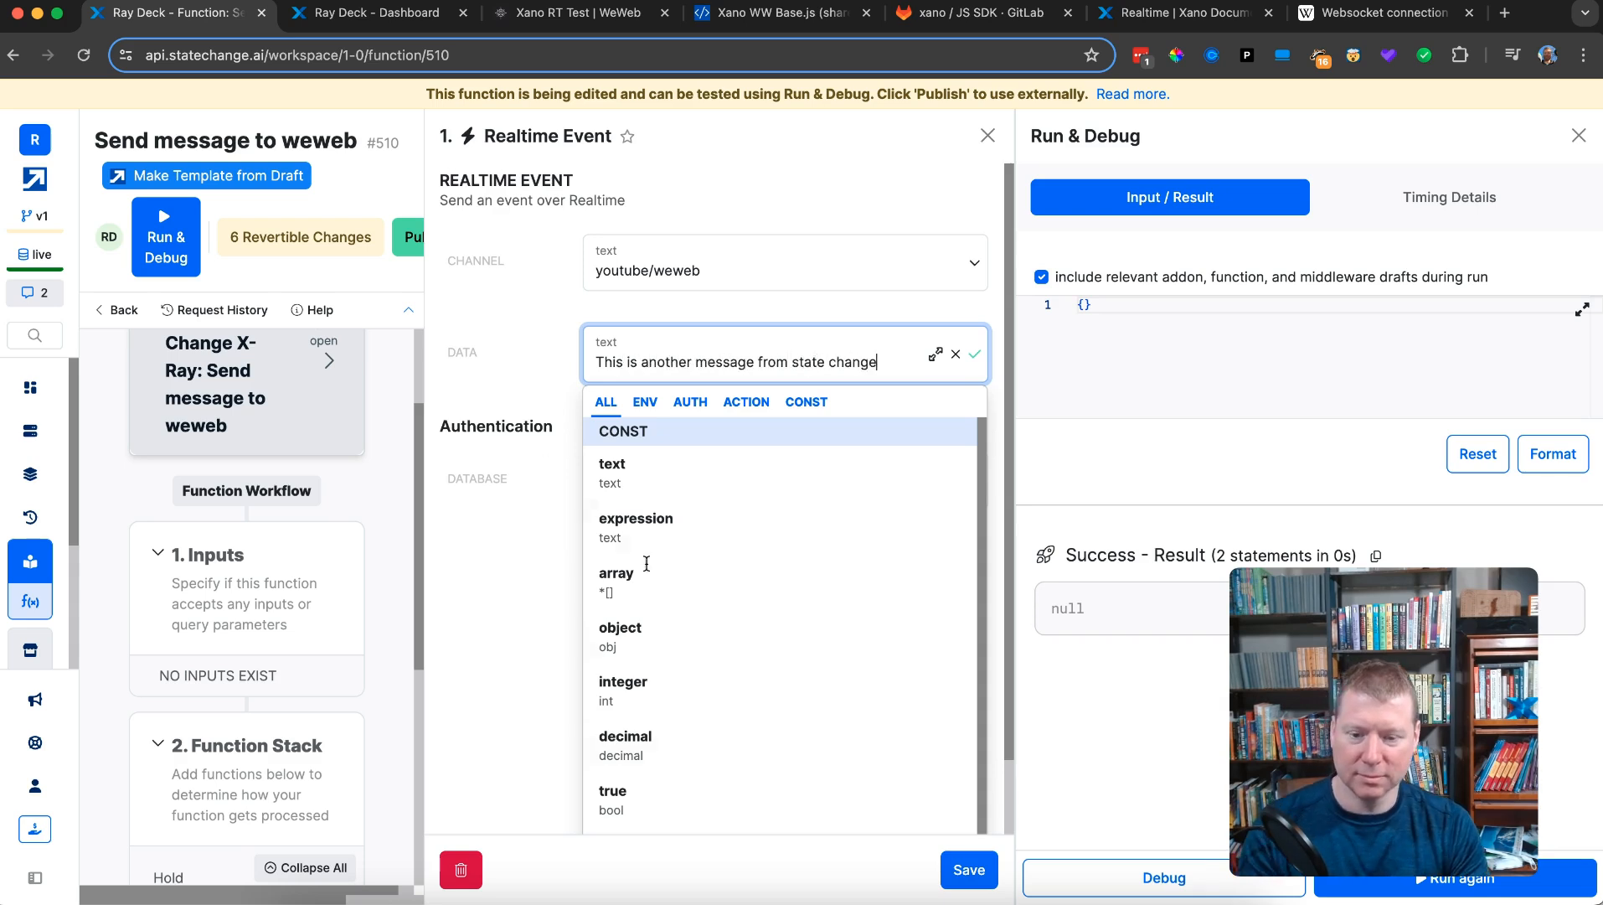
left_click(959, 871)
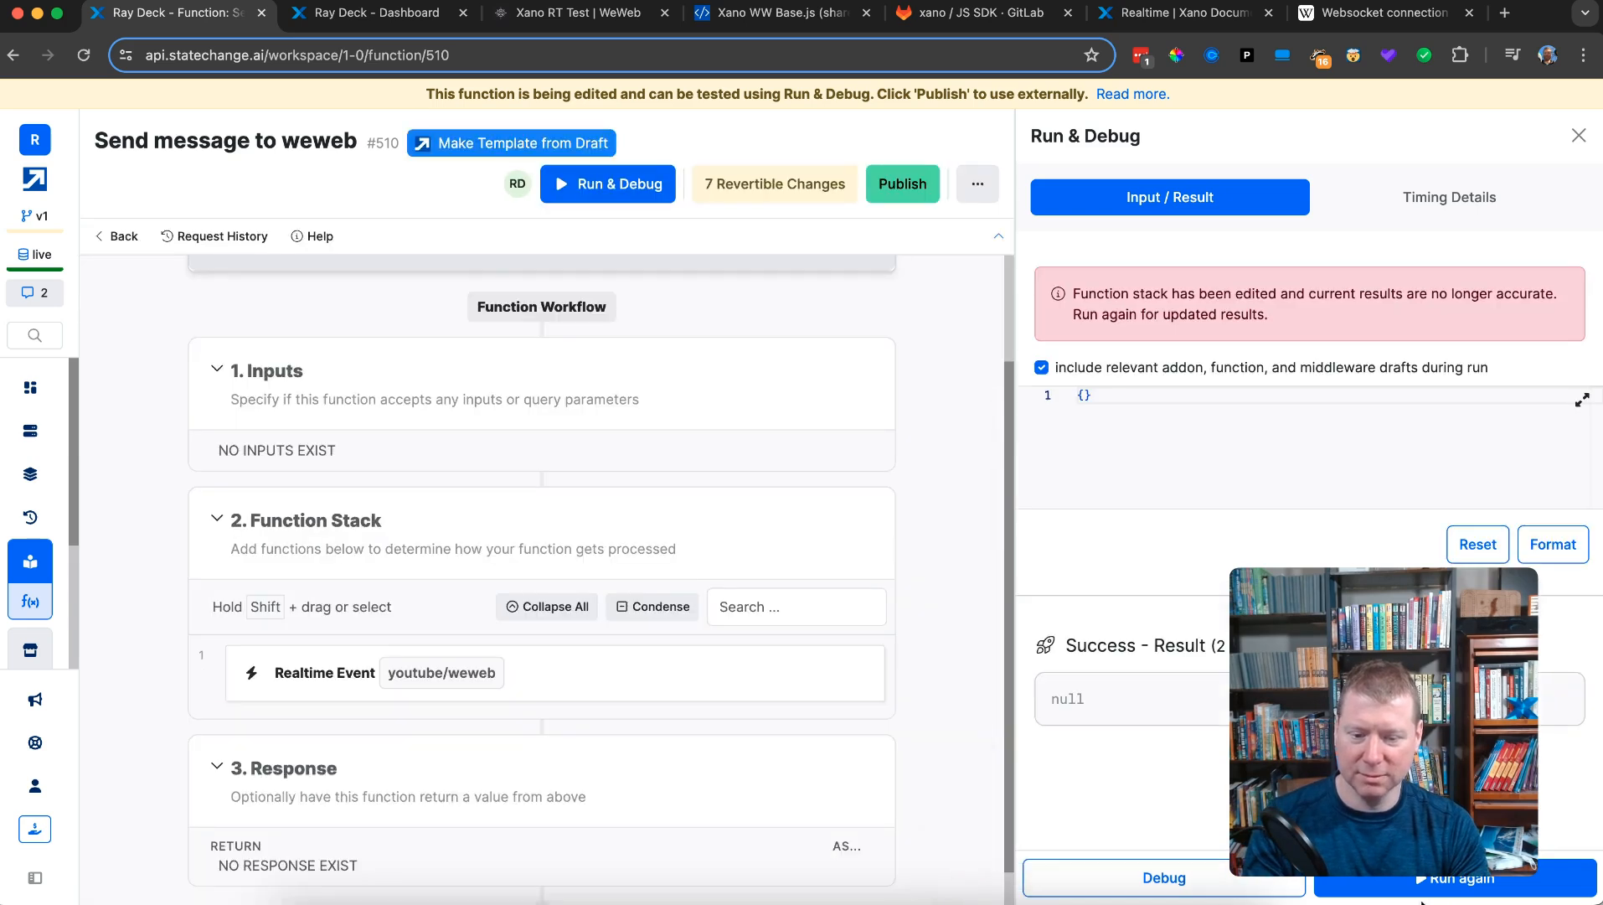
left_click(1581, 884)
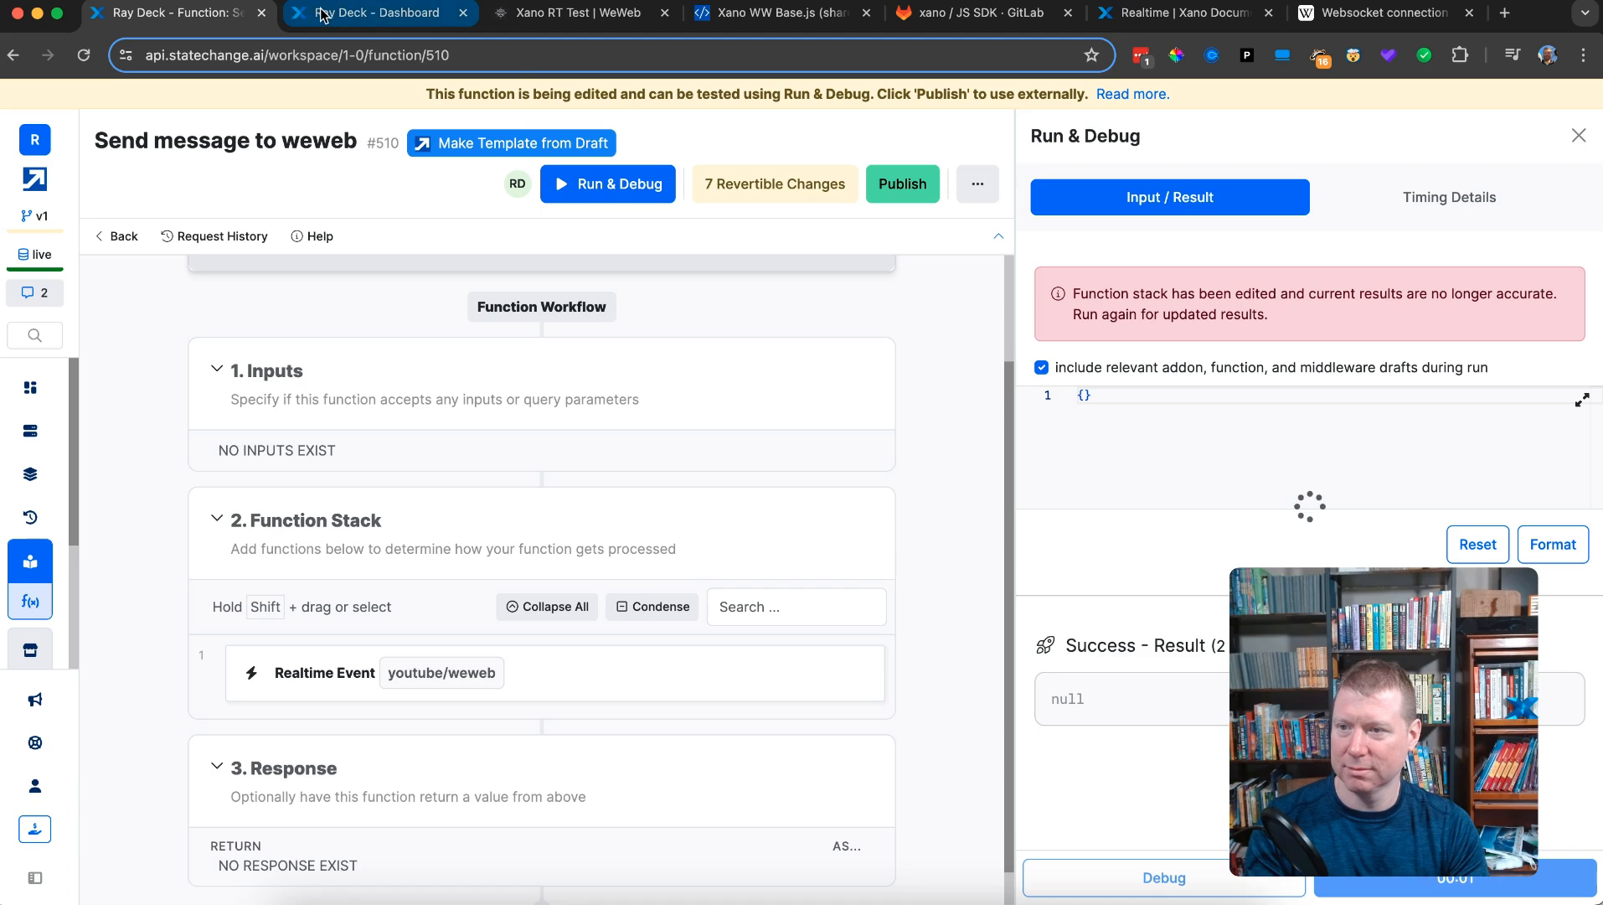
left_click(506, 15)
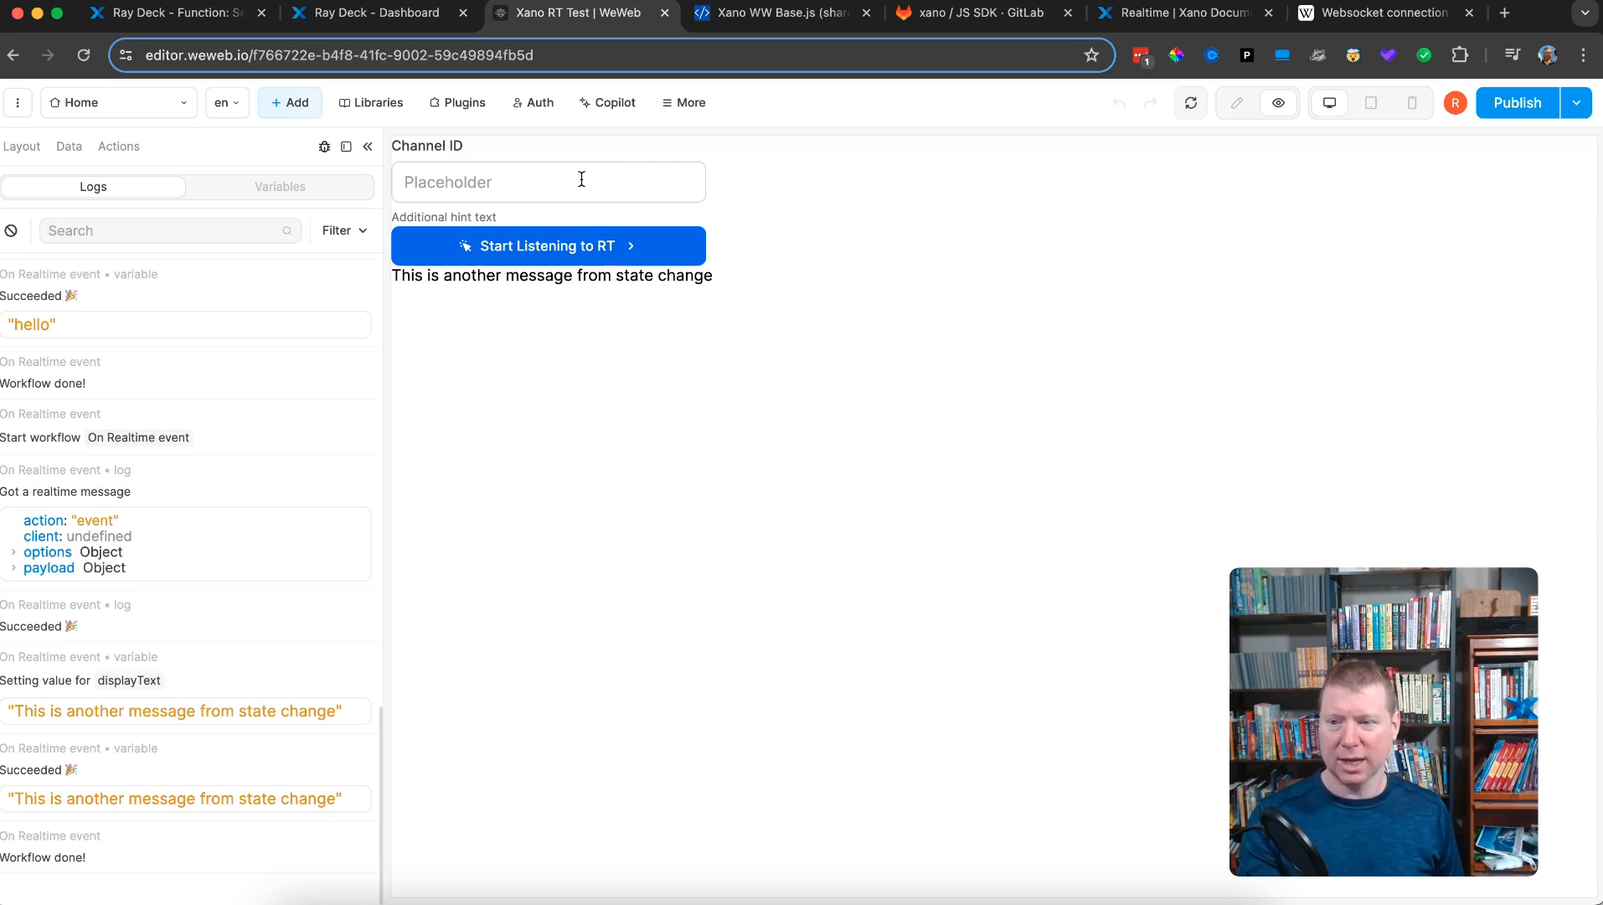
- Return the page to edit mode, select the Channel ID input field, and examine its style settings and the page's variables
left_click(449, 183)
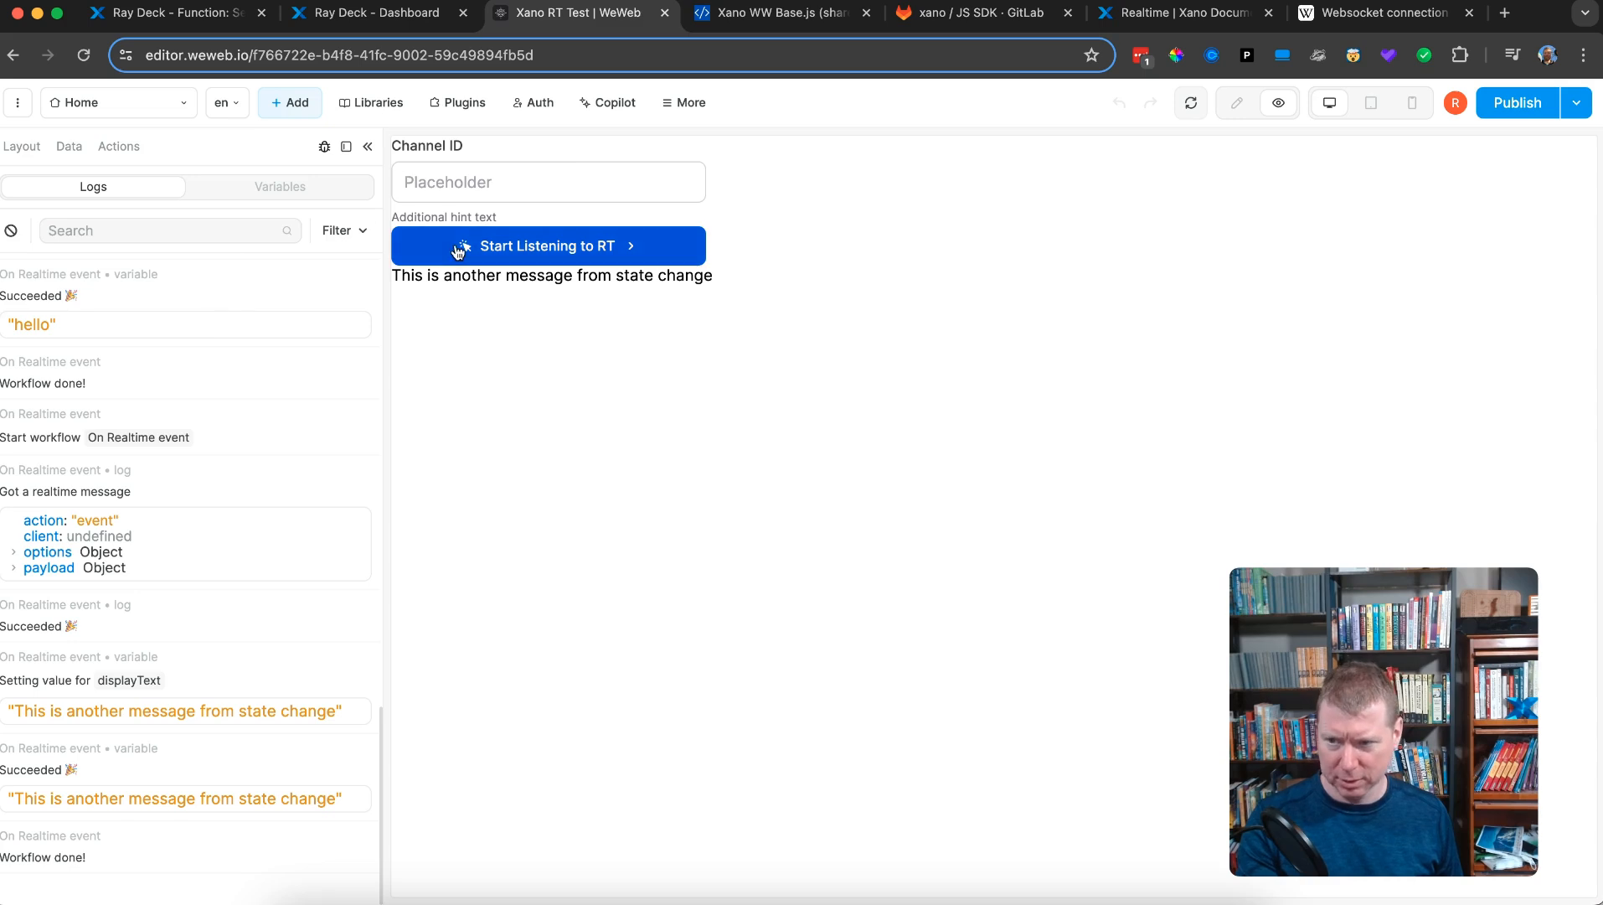
left_click(1232, 108)
left_click(529, 170)
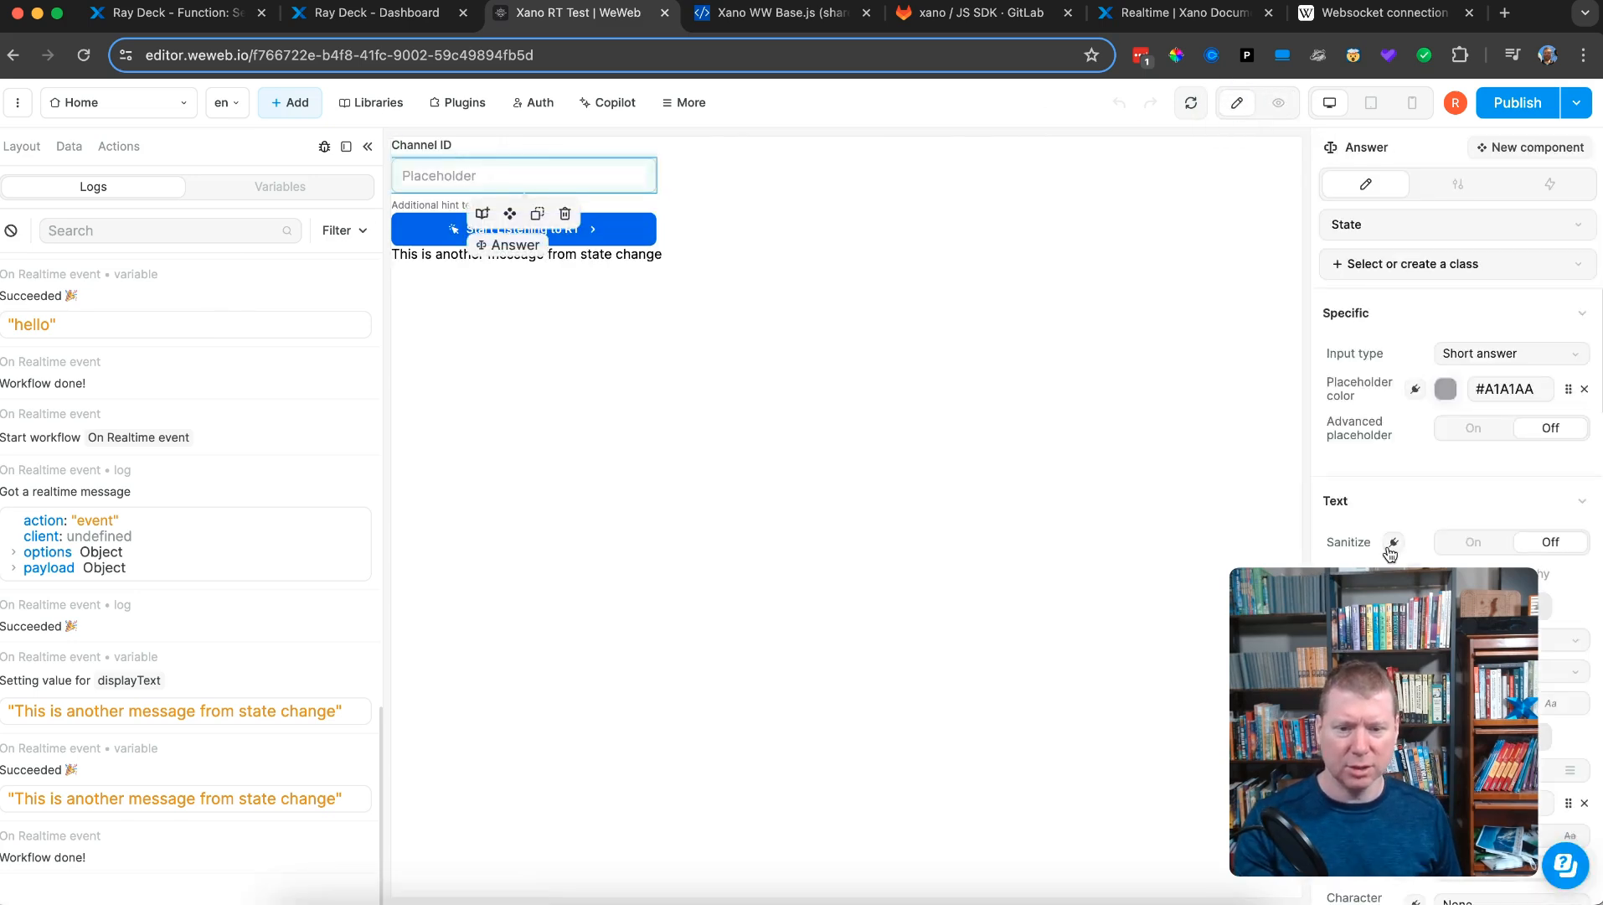
left_click_drag(1376, 578, 1079, 503)
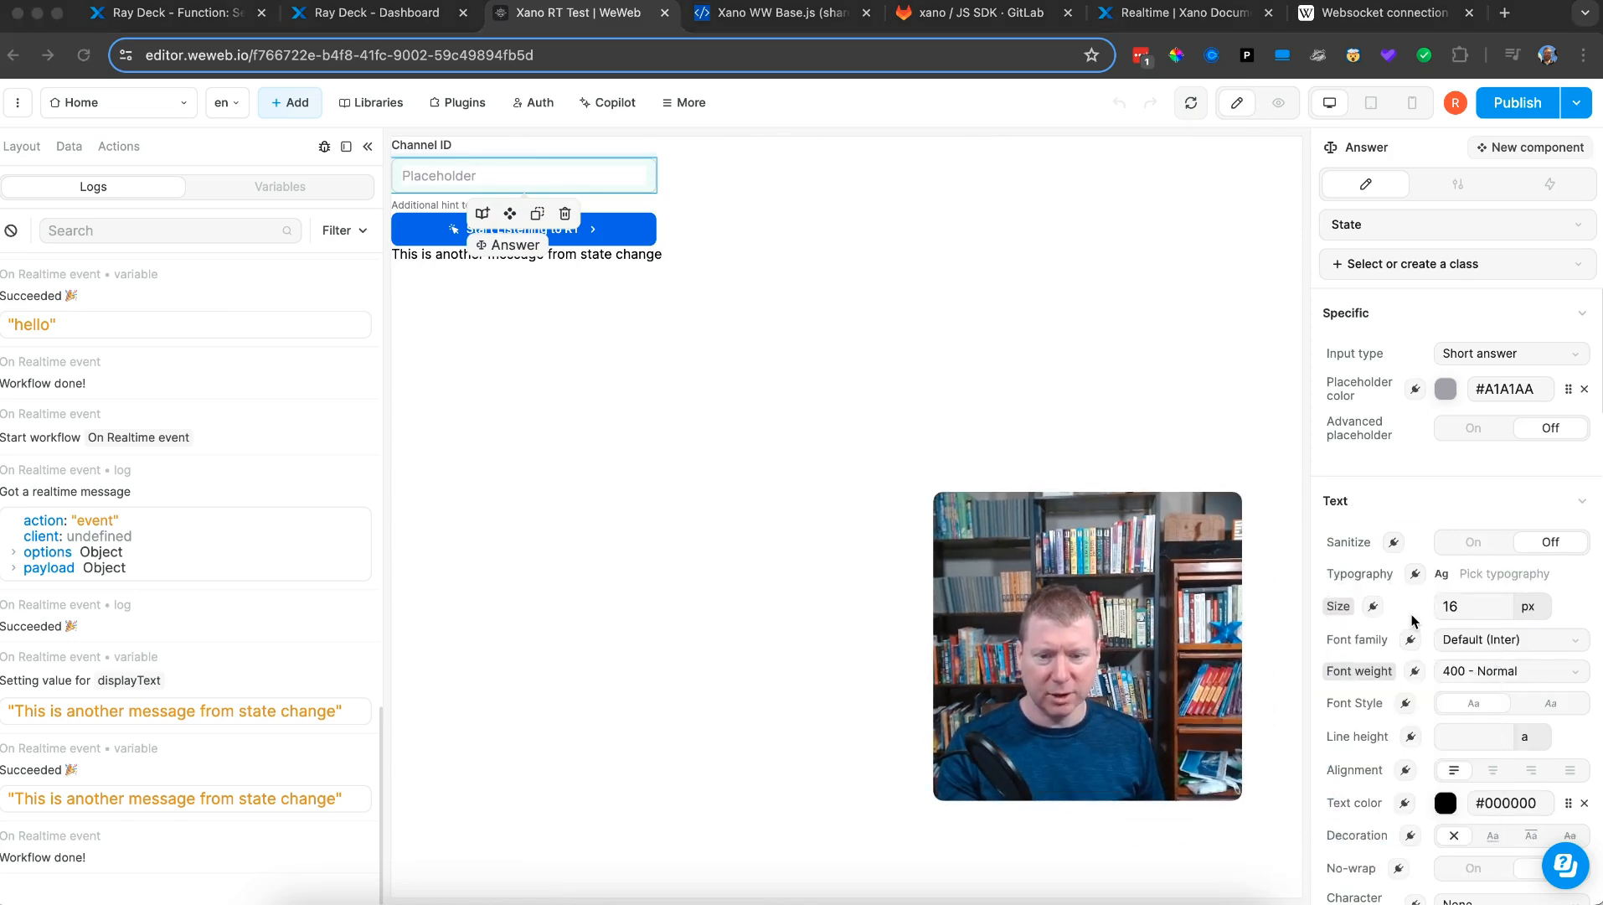
scroll(1413, 620, "down", 4)
scroll(1413, 619, "down", 1)
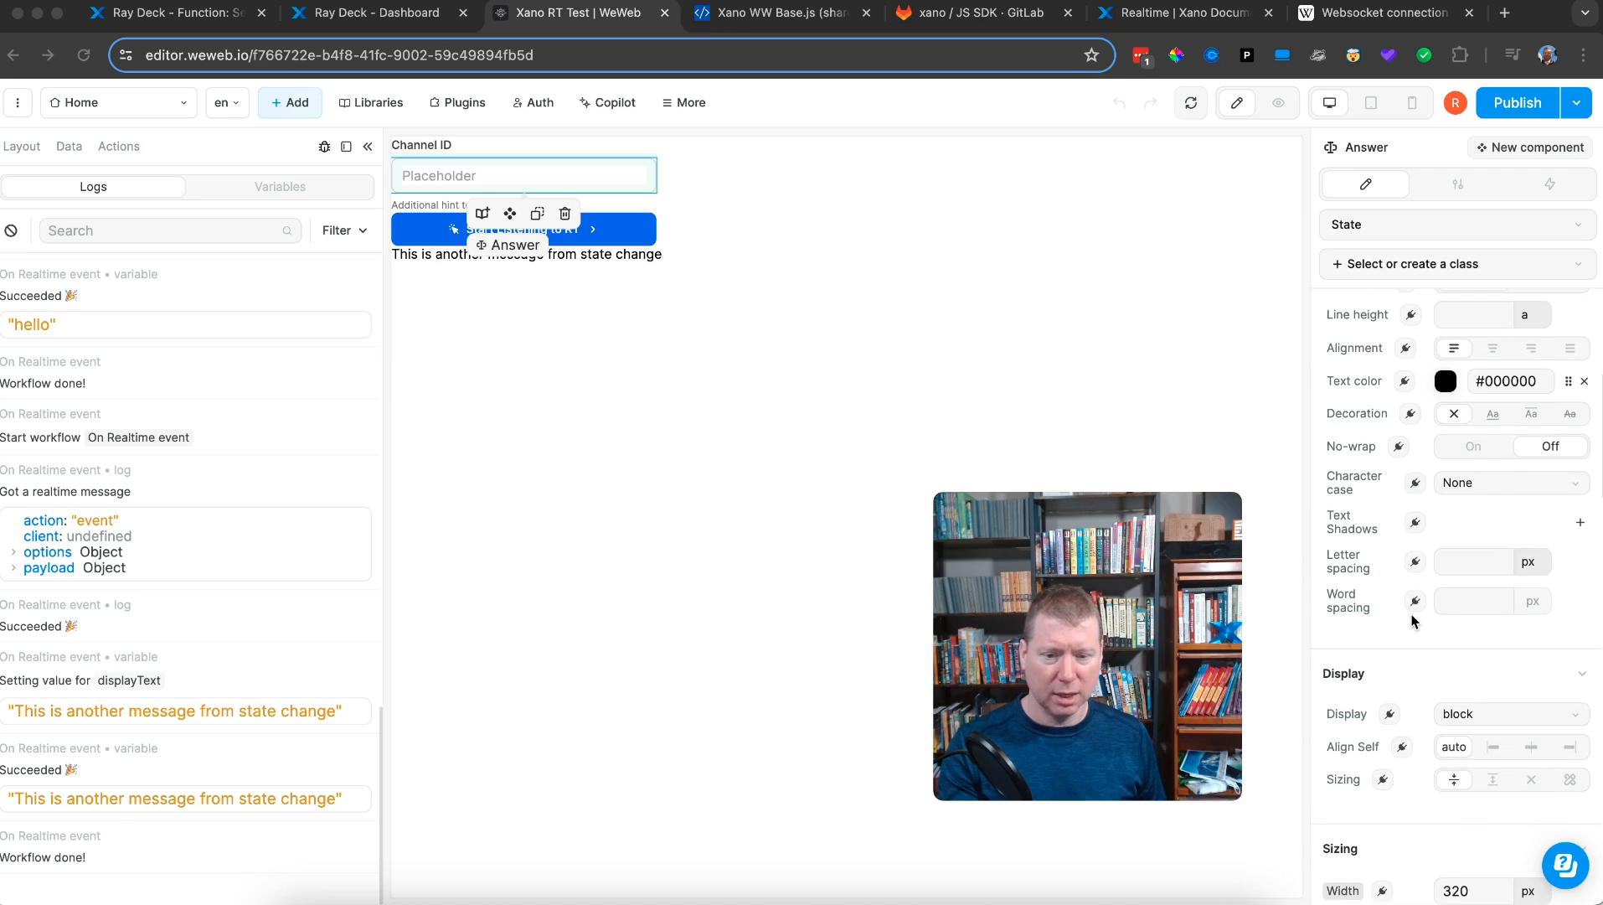
scroll(1413, 620, "up", 2)
scroll(1412, 620, "up", 1)
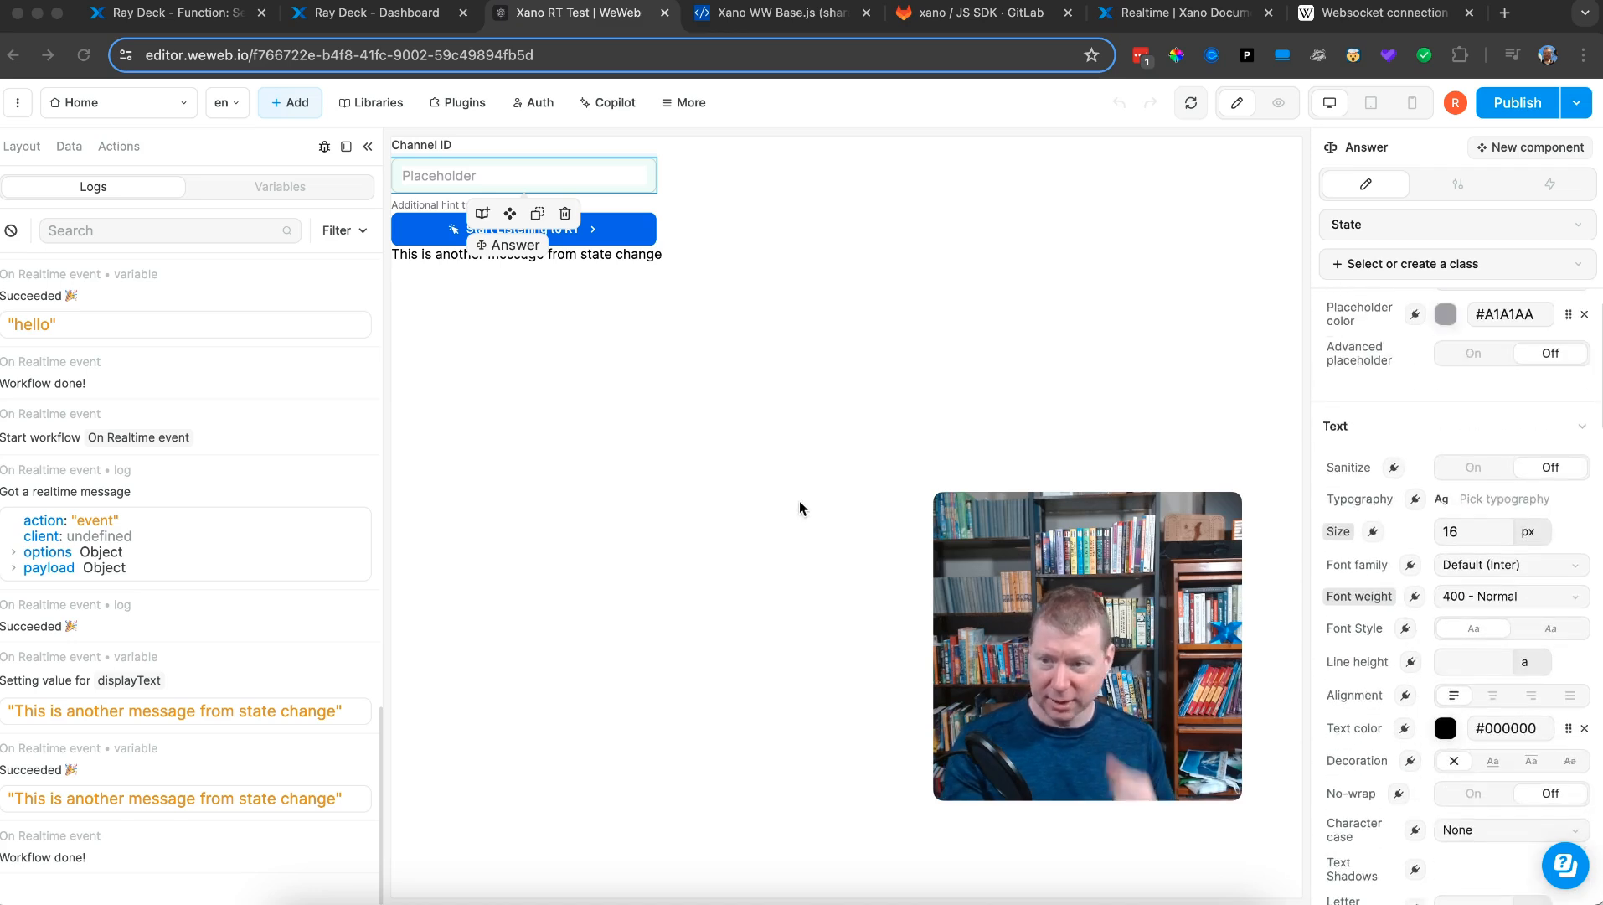
left_click(67, 146)
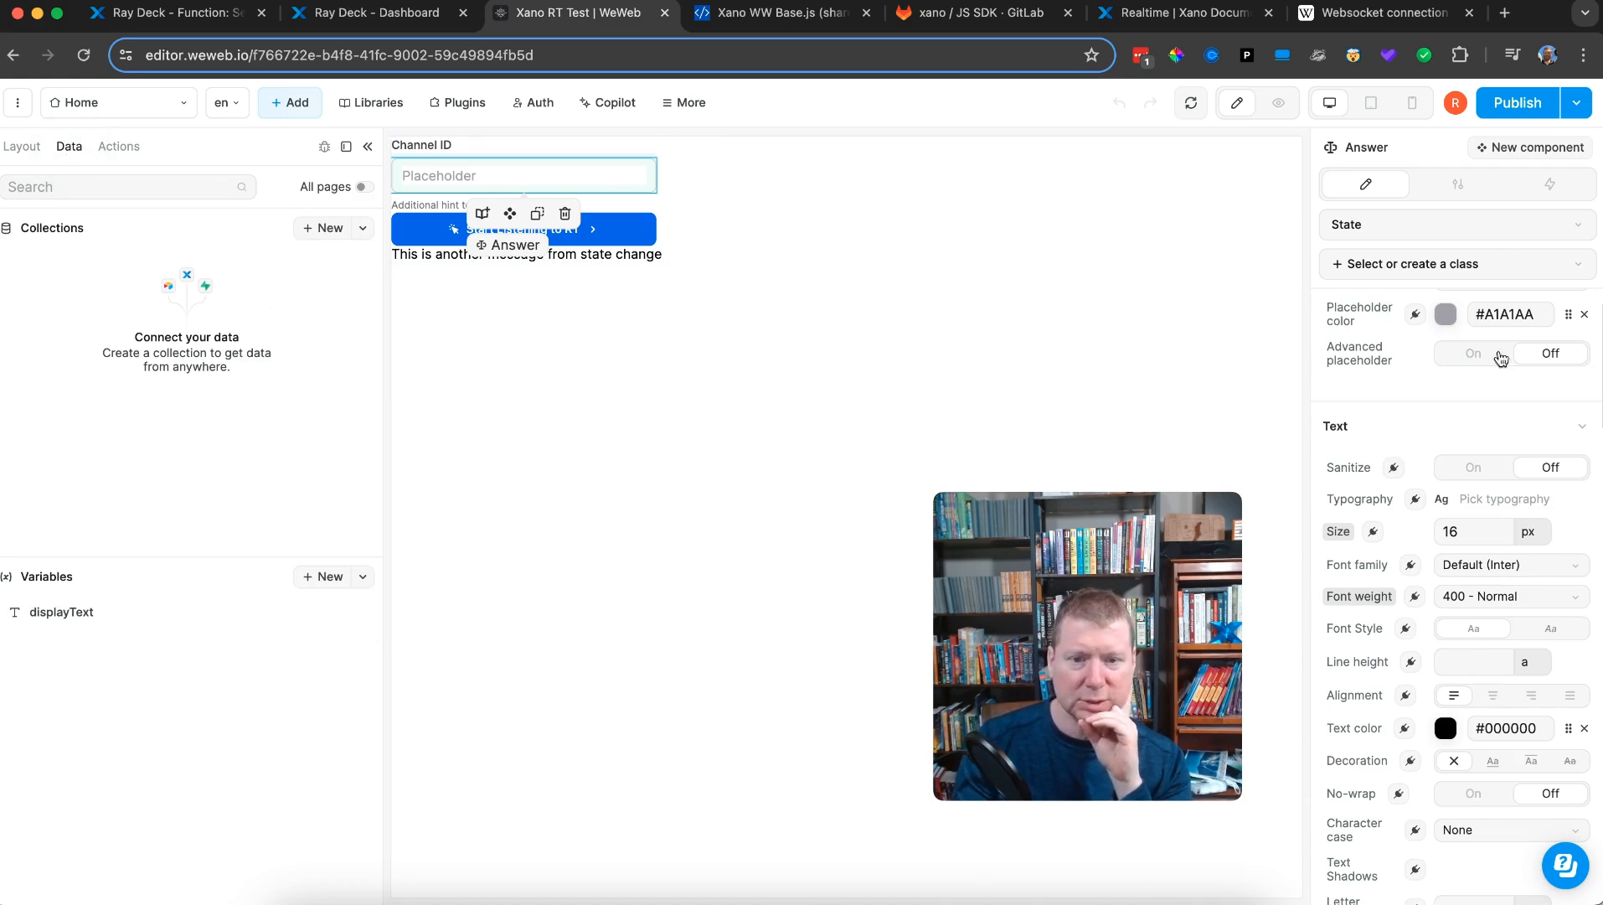
scroll(1474, 584, "down", 1)
scroll(1475, 584, "up", 2)
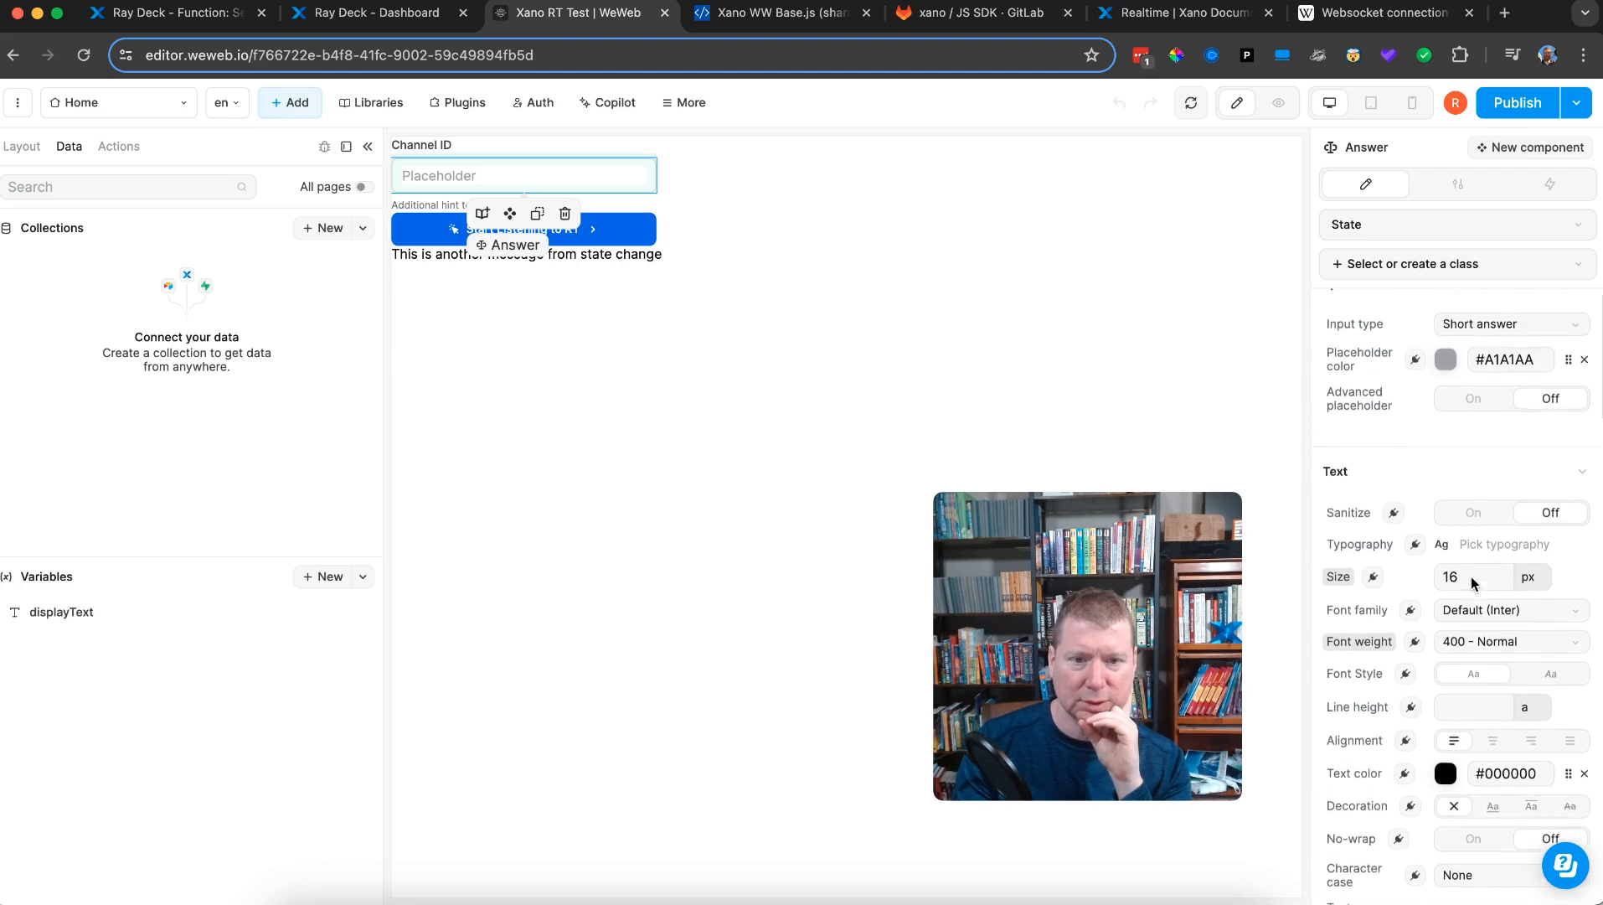
scroll(1475, 583, "down", 1)
scroll(1474, 583, "down", 7)
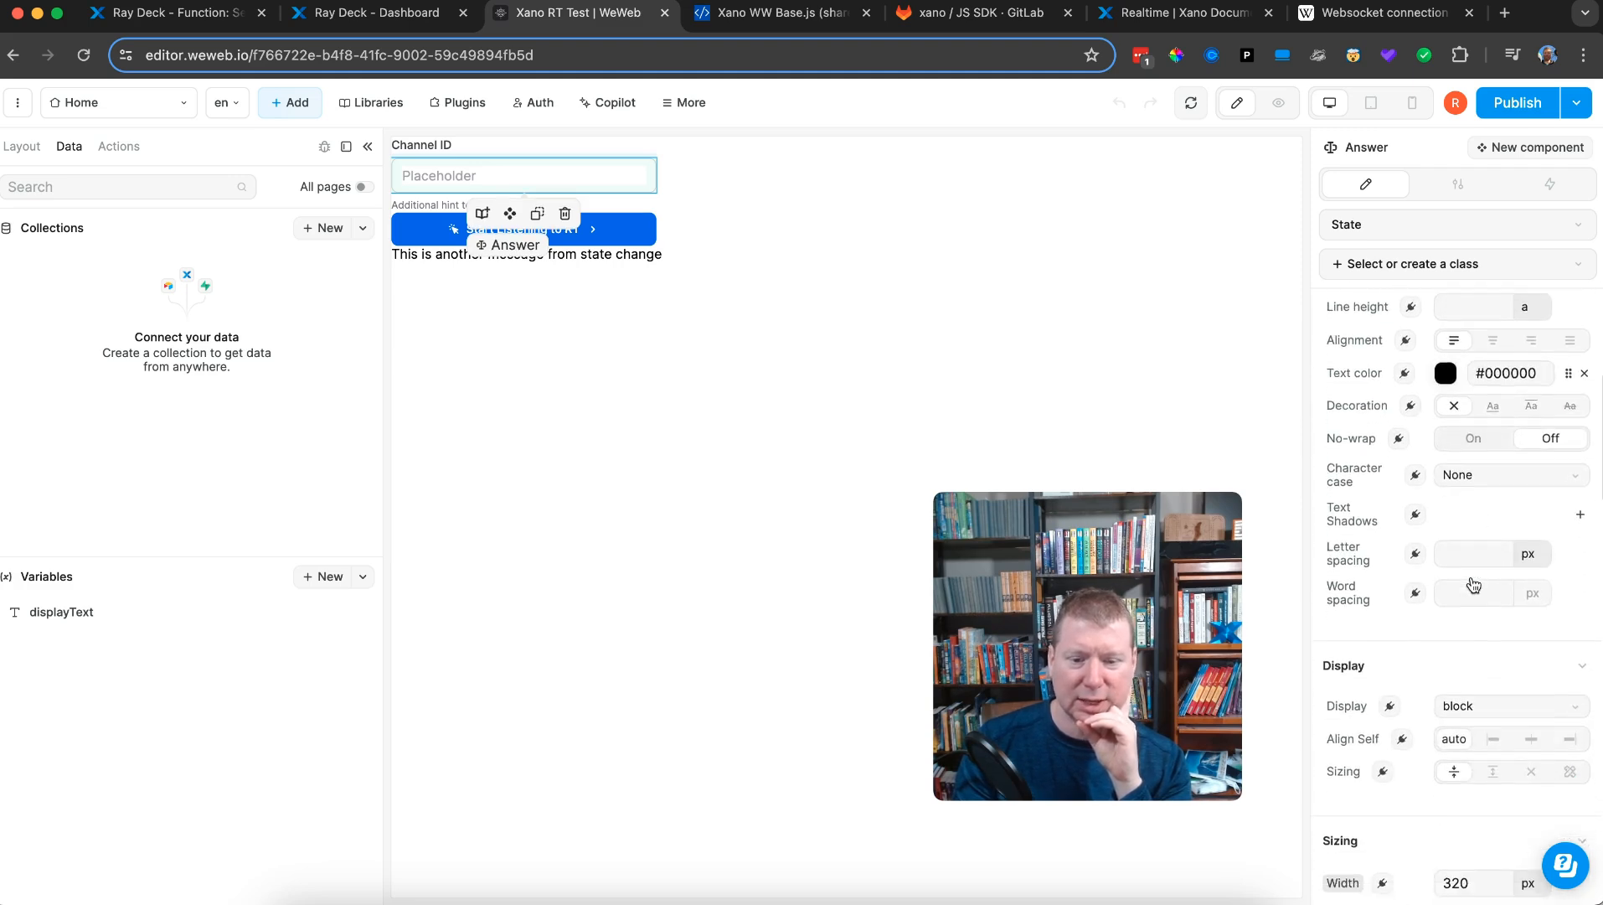
scroll(1473, 581, "down", 10)
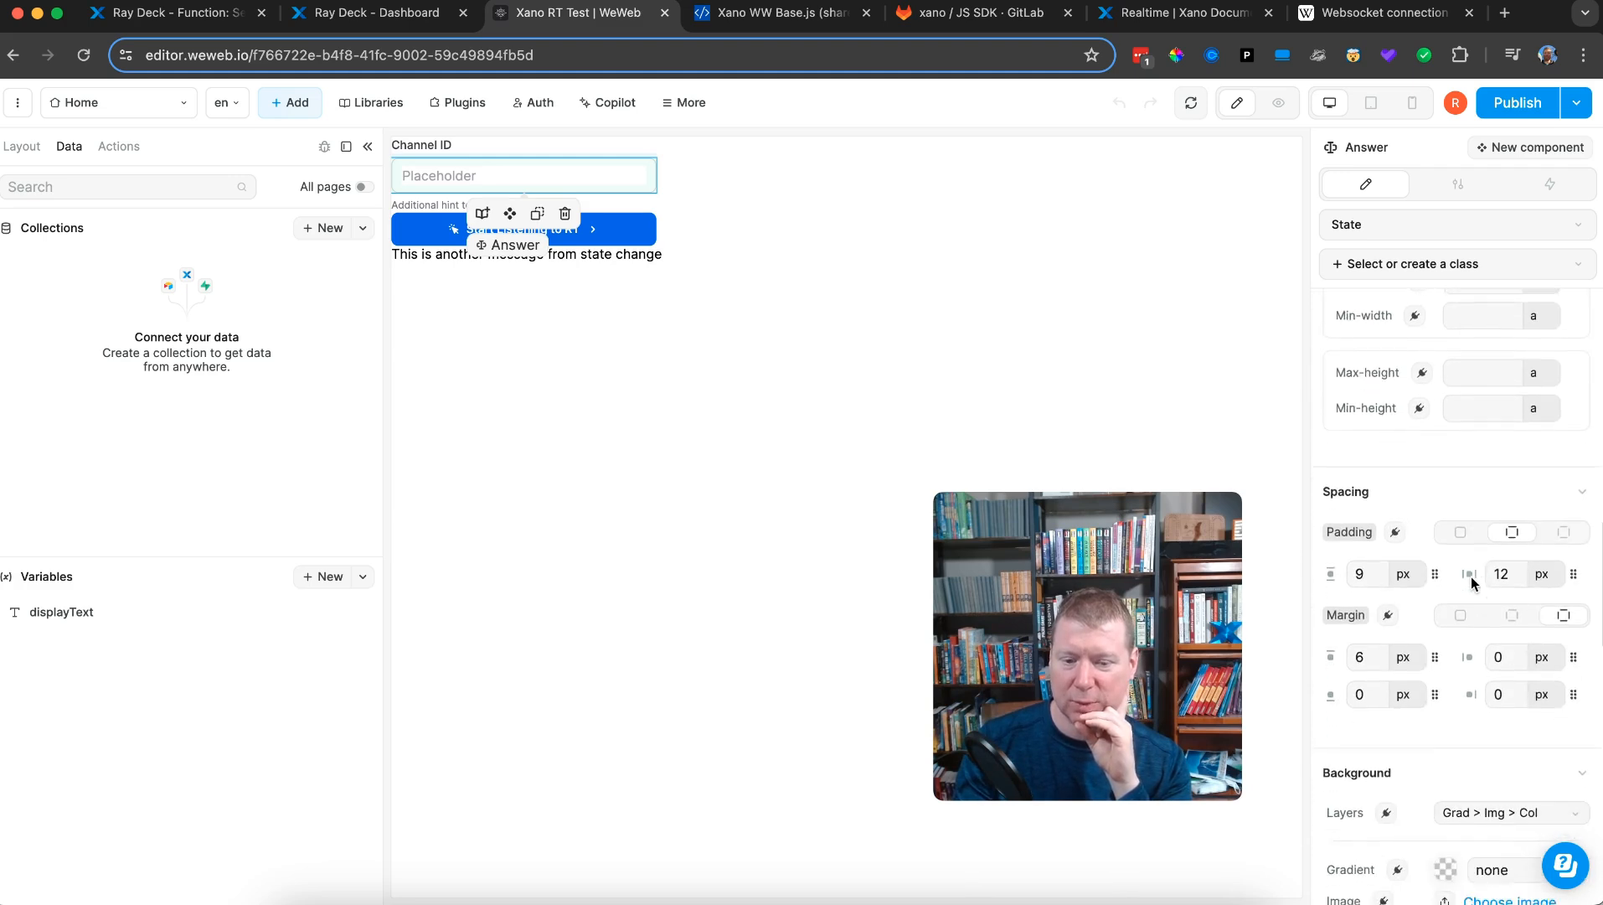
scroll(1472, 578, "up", 15)
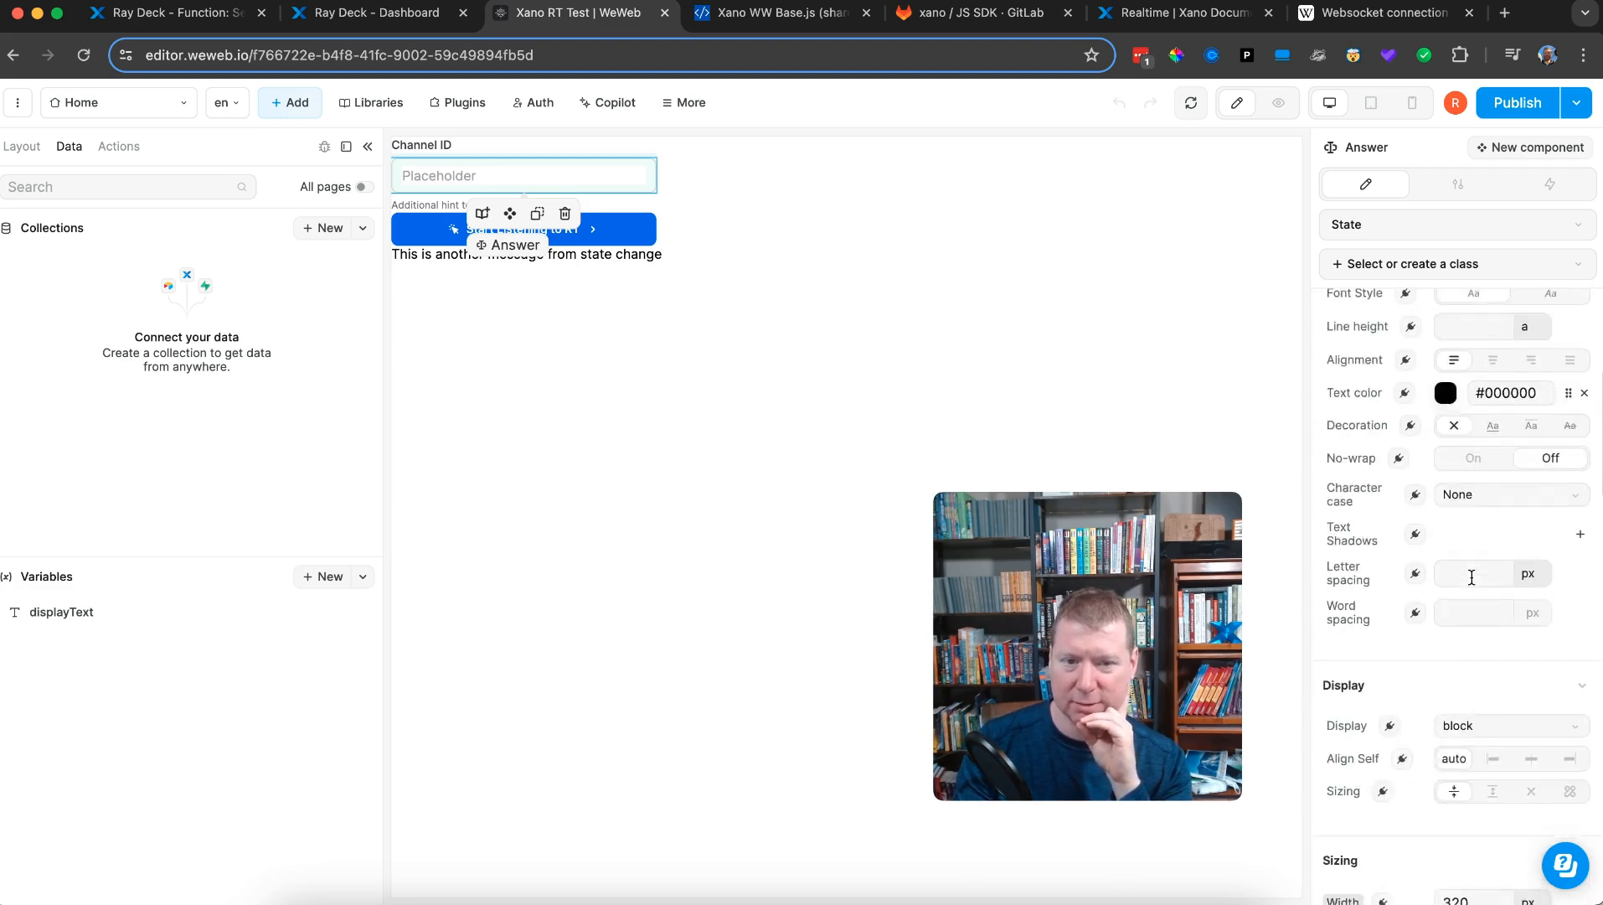
left_click(328, 579)
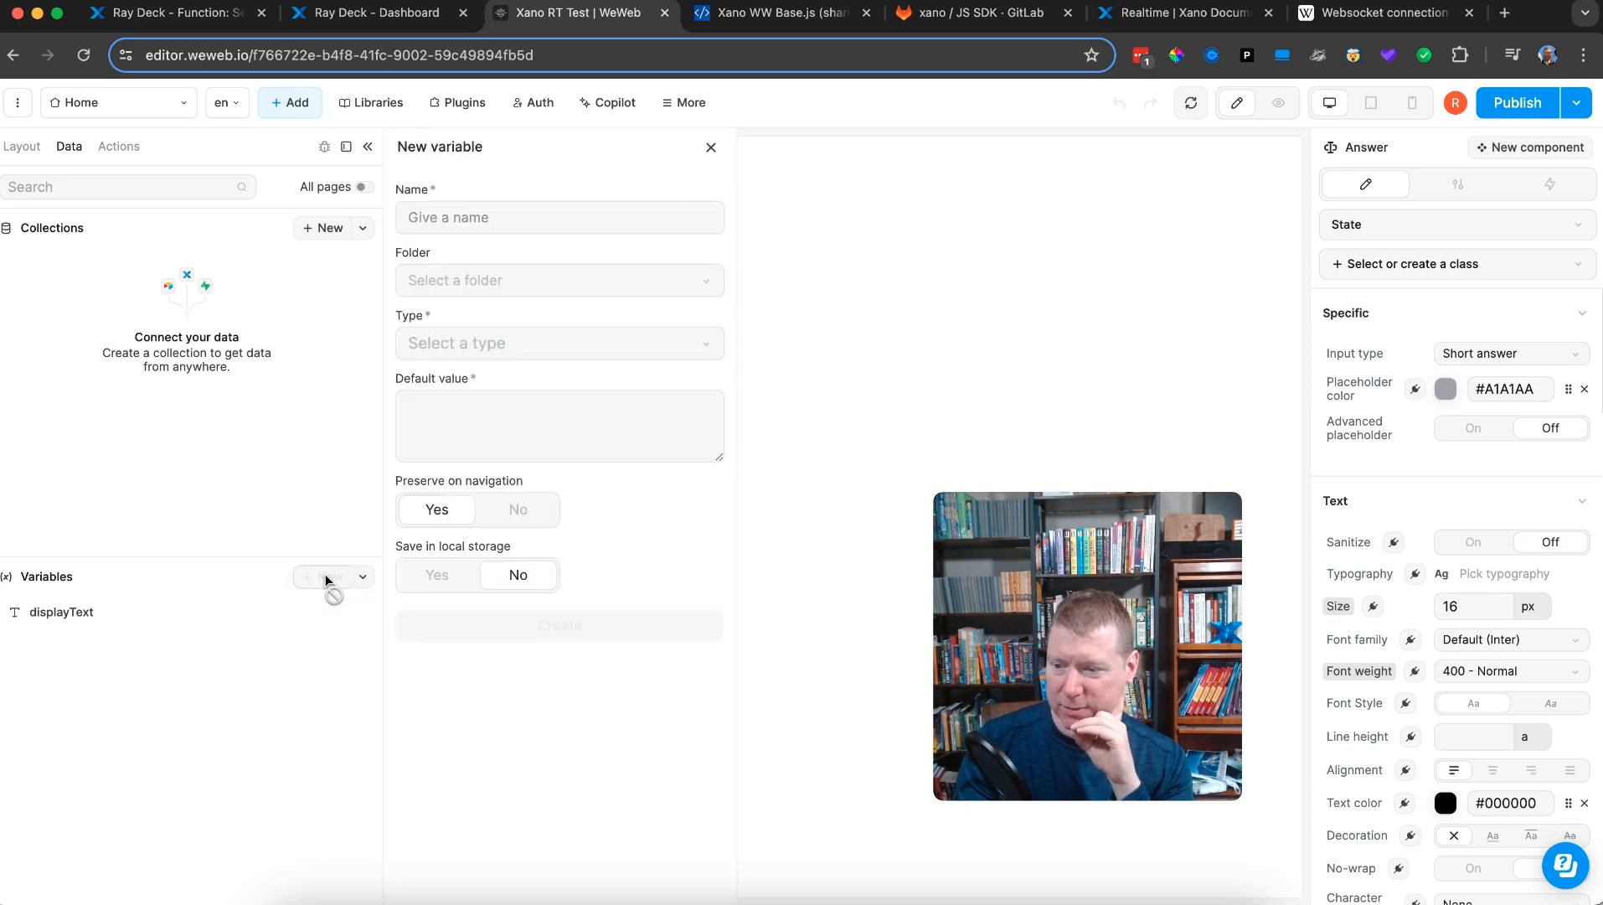
left_click(482, 216)
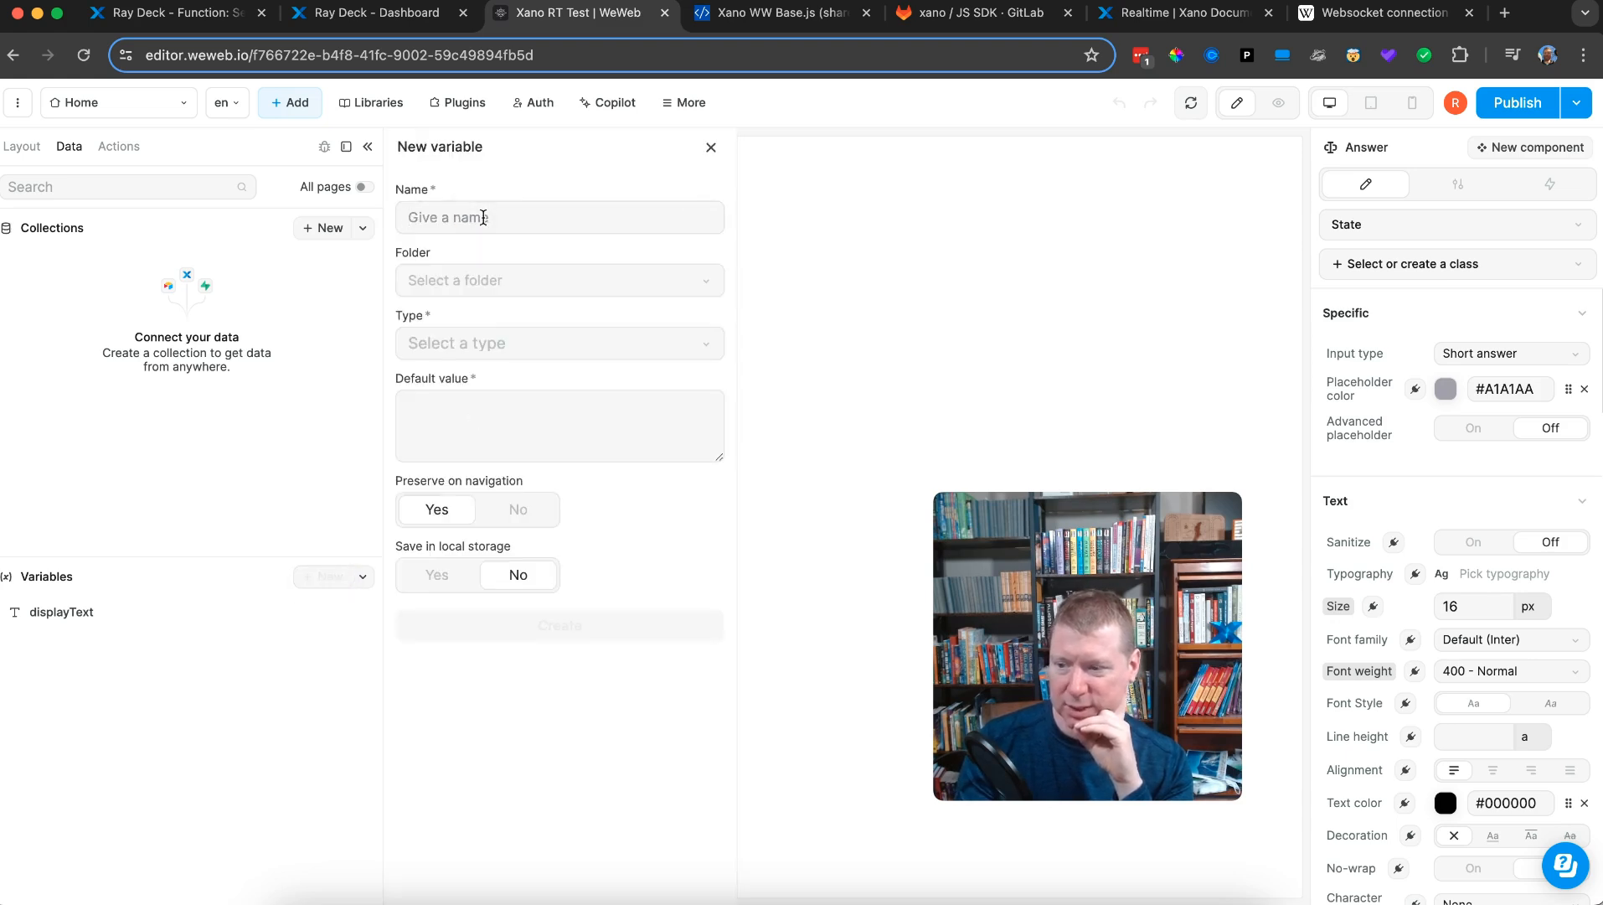
type("subchannel")
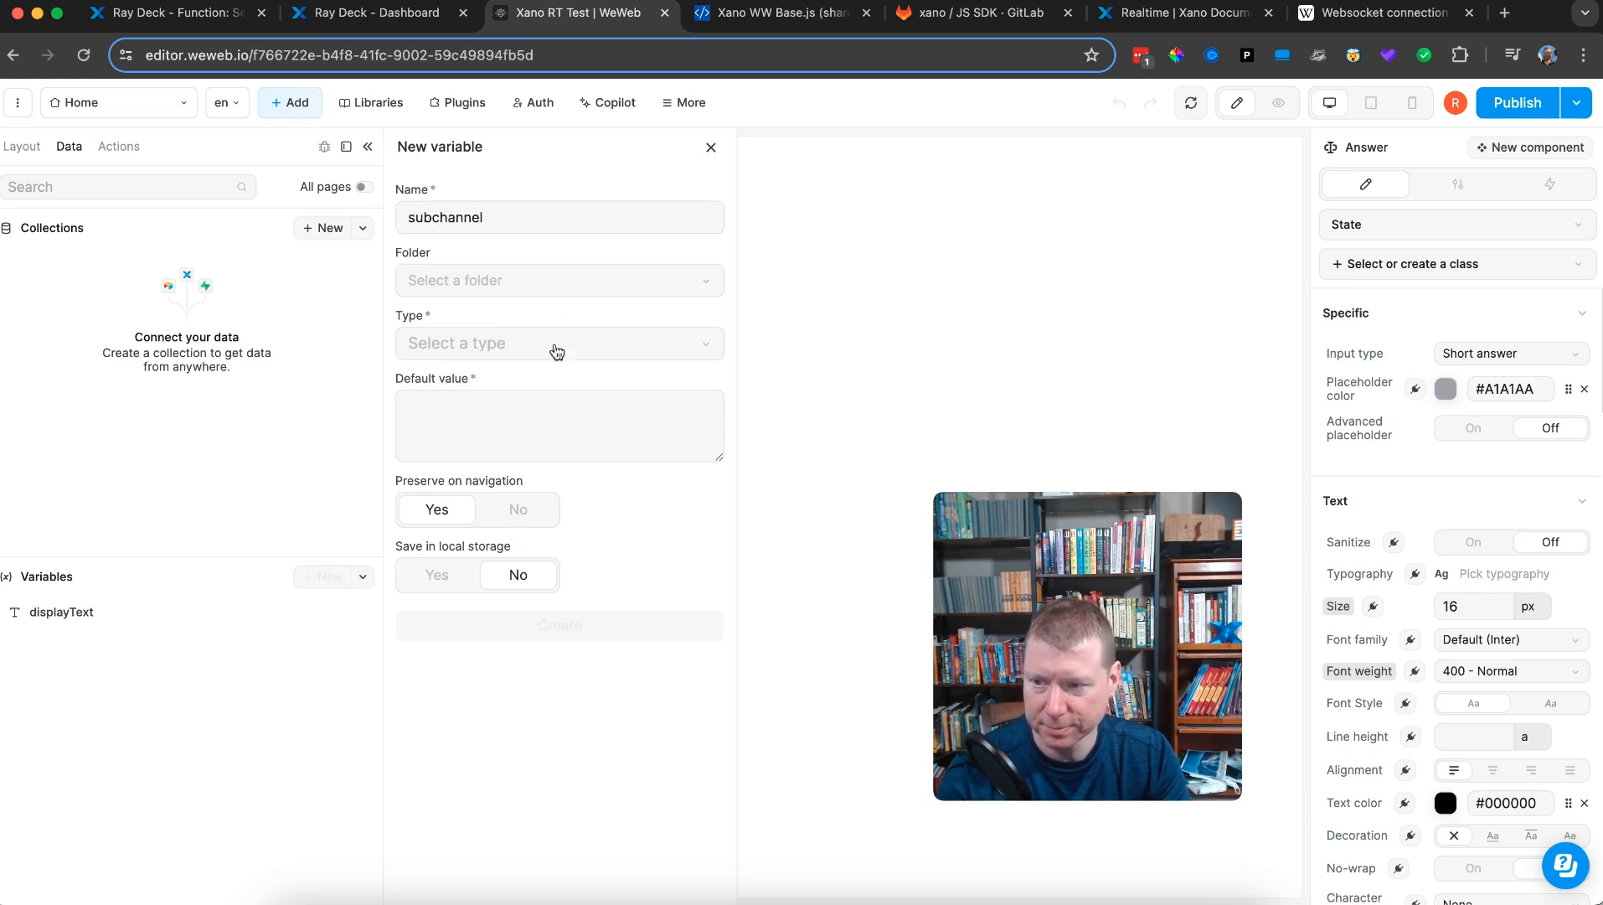
left_click(452, 343)
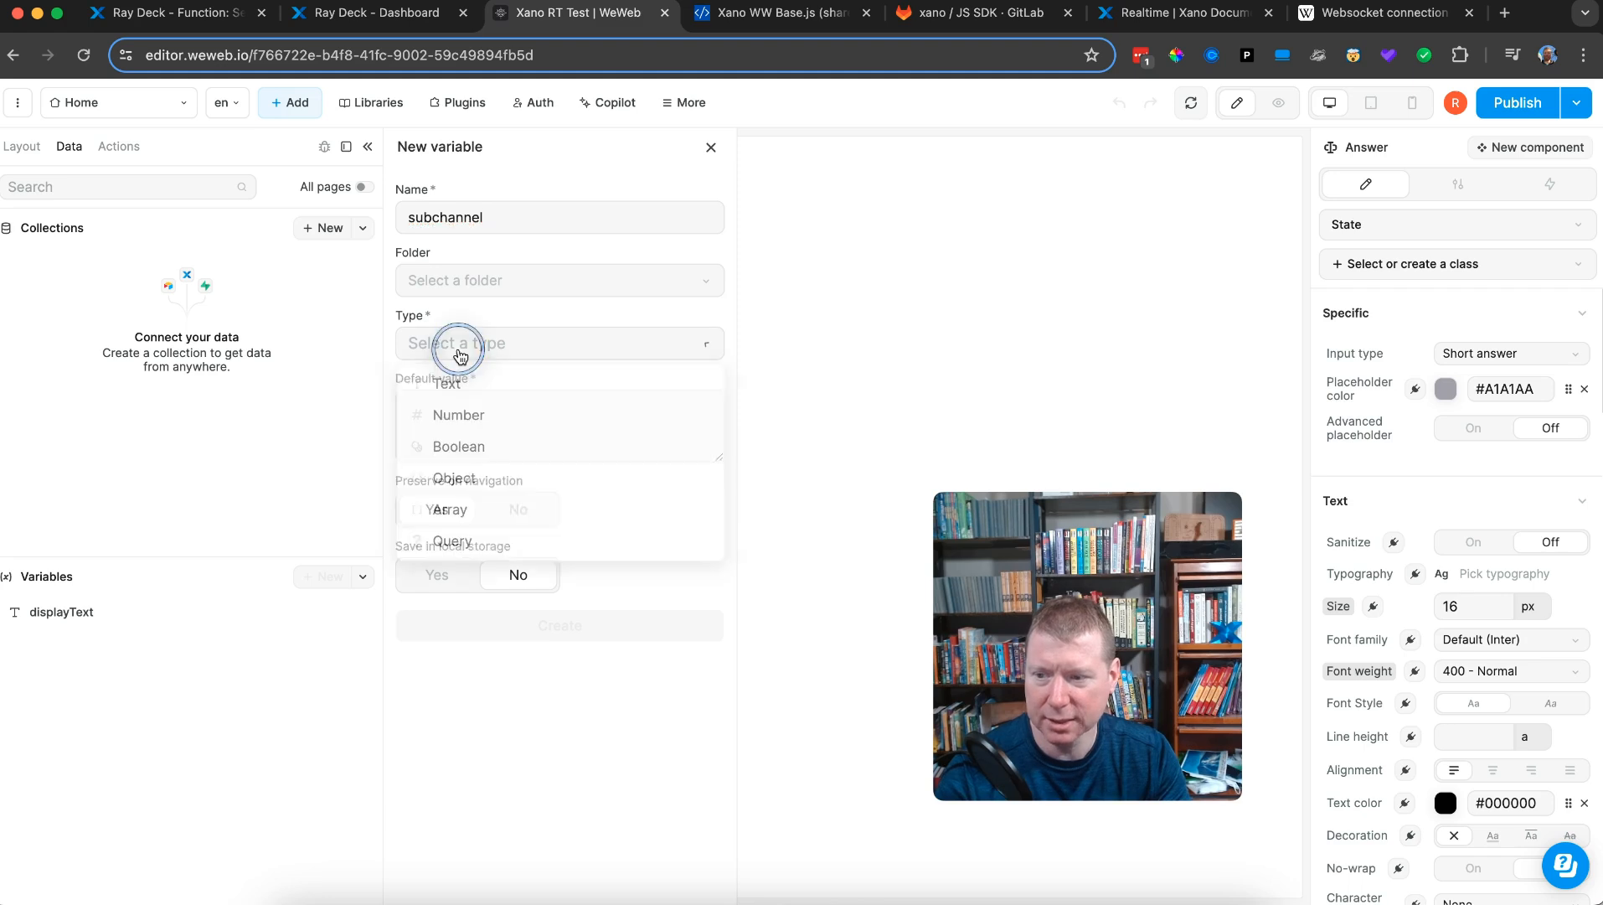
left_click(451, 379)
left_click(846, 352)
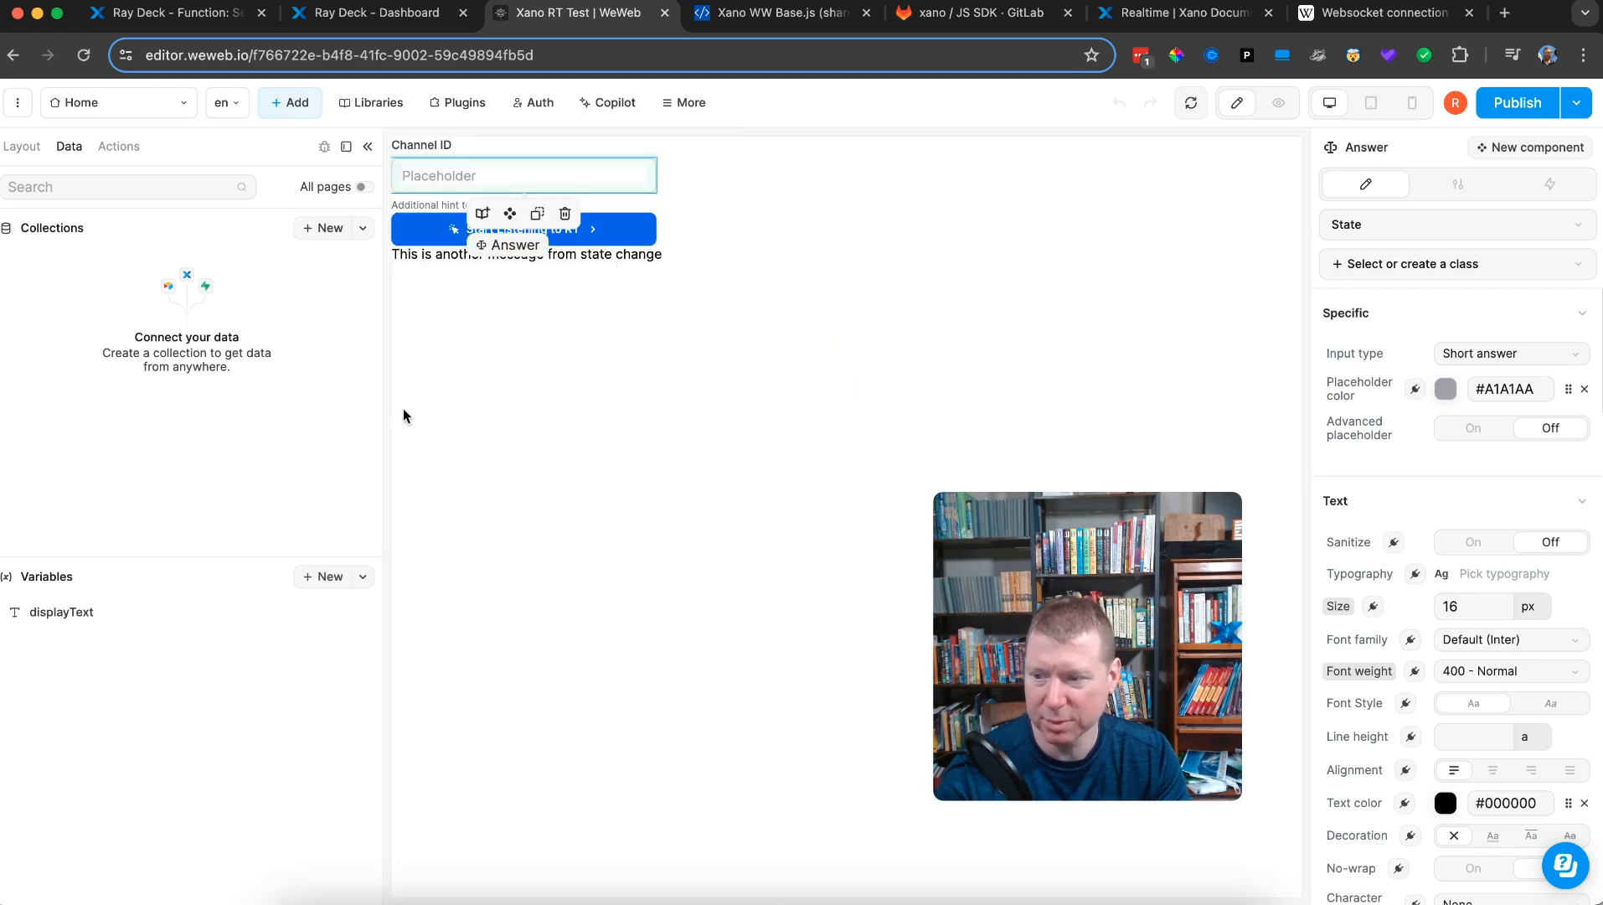
left_click(323, 229)
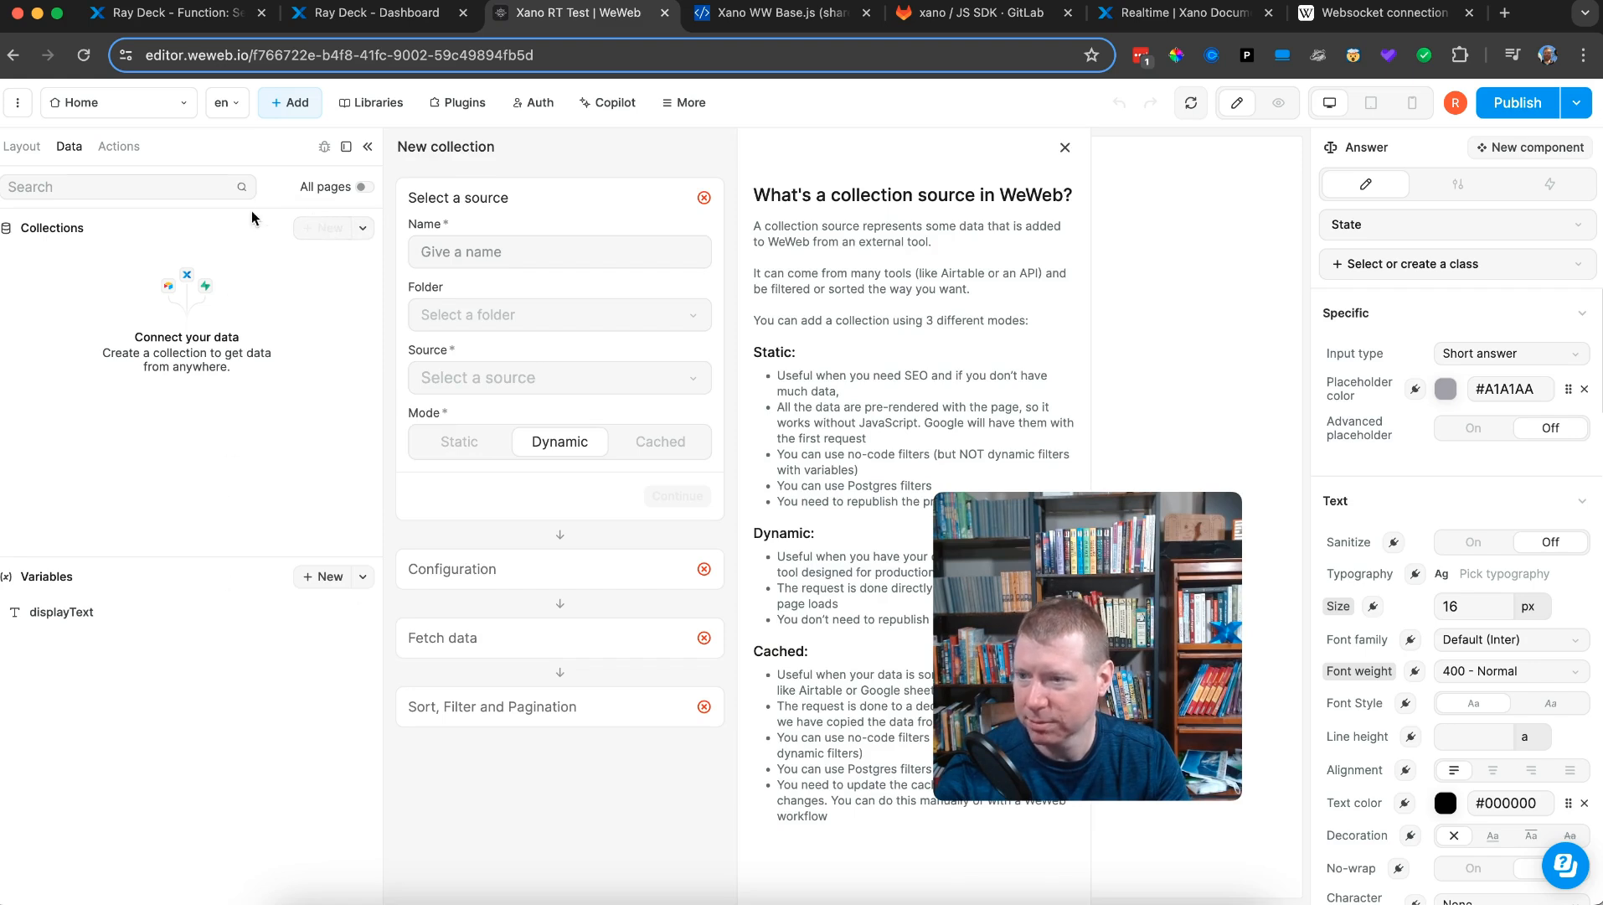
- Create a new variable named subchannel with the type Text
left_click(332, 578)
left_click(465, 216)
type("subchannel")
left_click(451, 342)
left_click(454, 378)
left_click(560, 625)
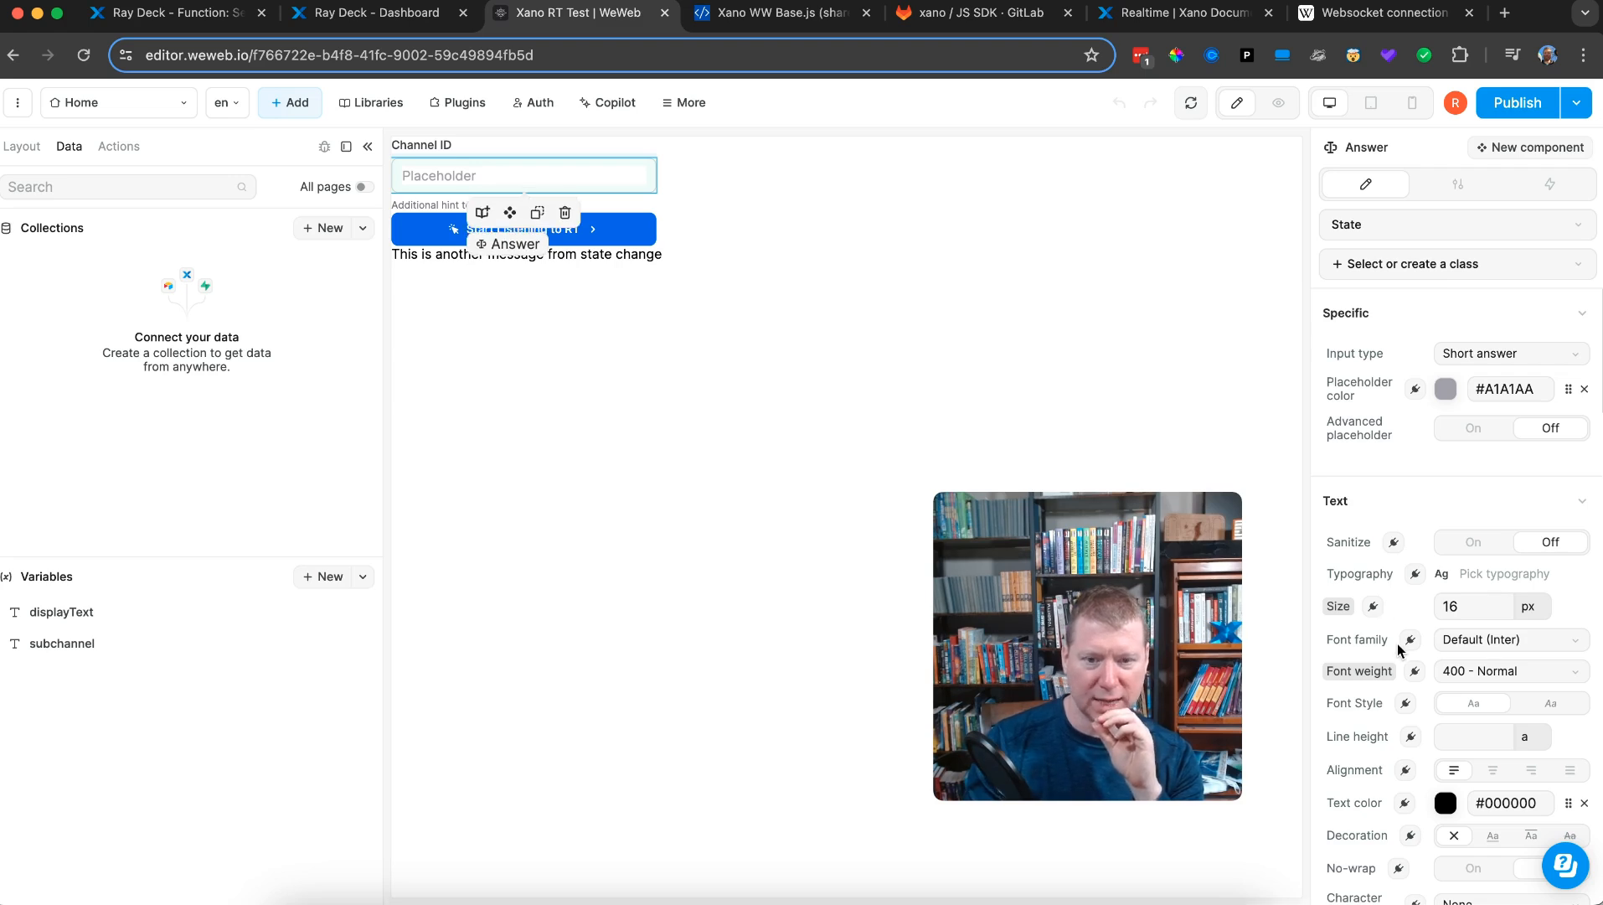
- Examine the remaining style options and the specific settings of the Channel ID input field, including its initial value and HTML attributes
scroll(1399, 628, "down", 15)
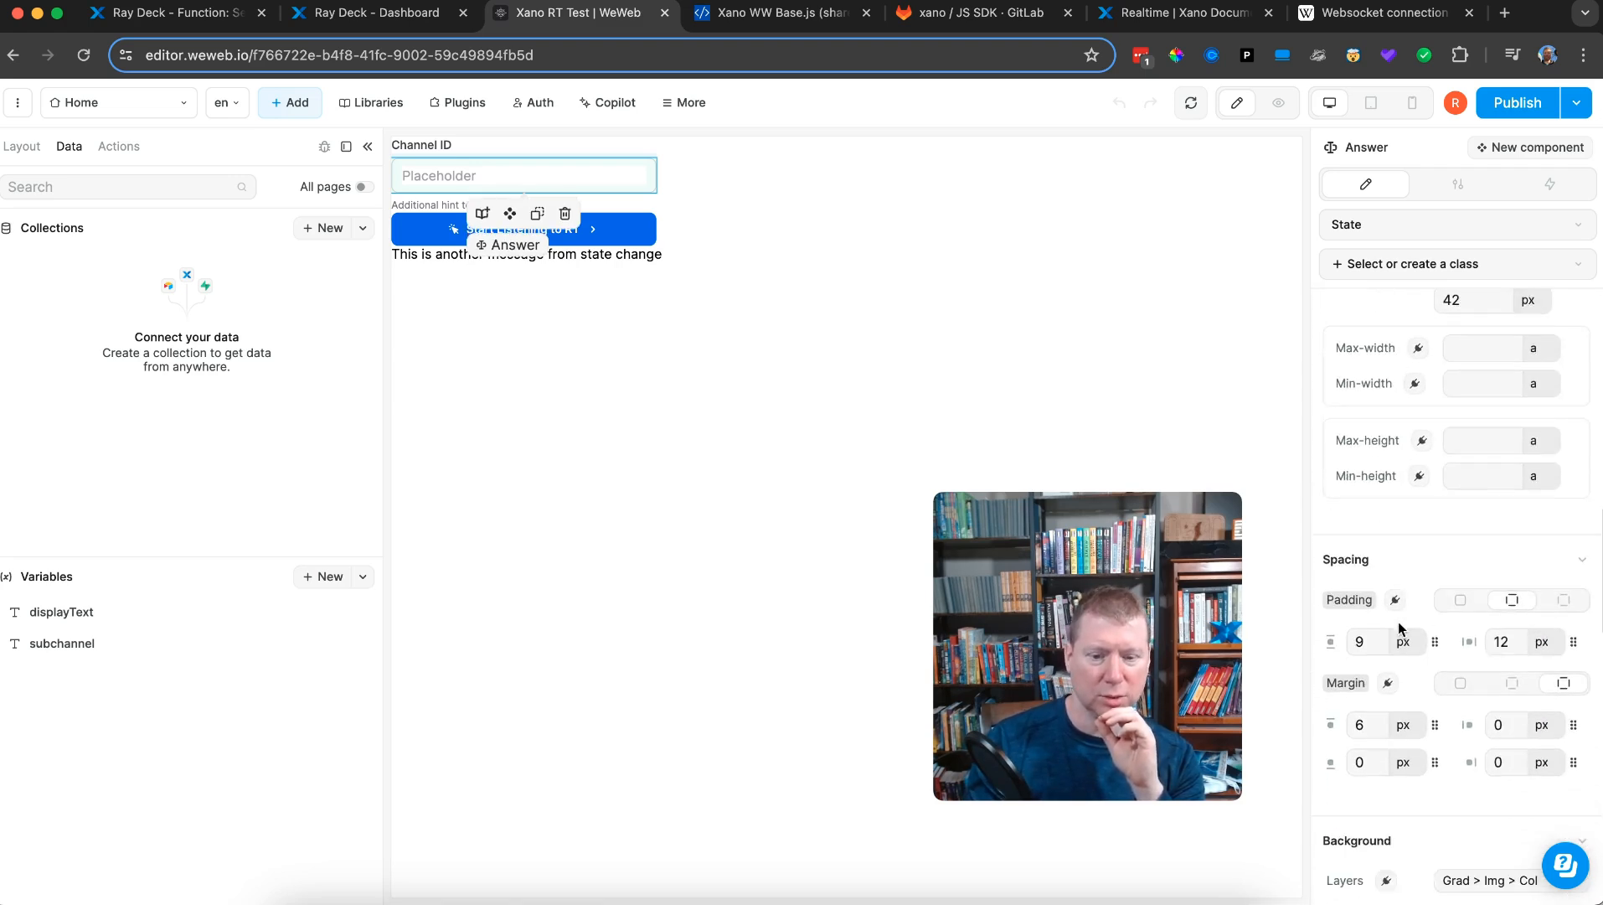
scroll(1399, 629, "down", 8)
scroll(1401, 586, "up", 20)
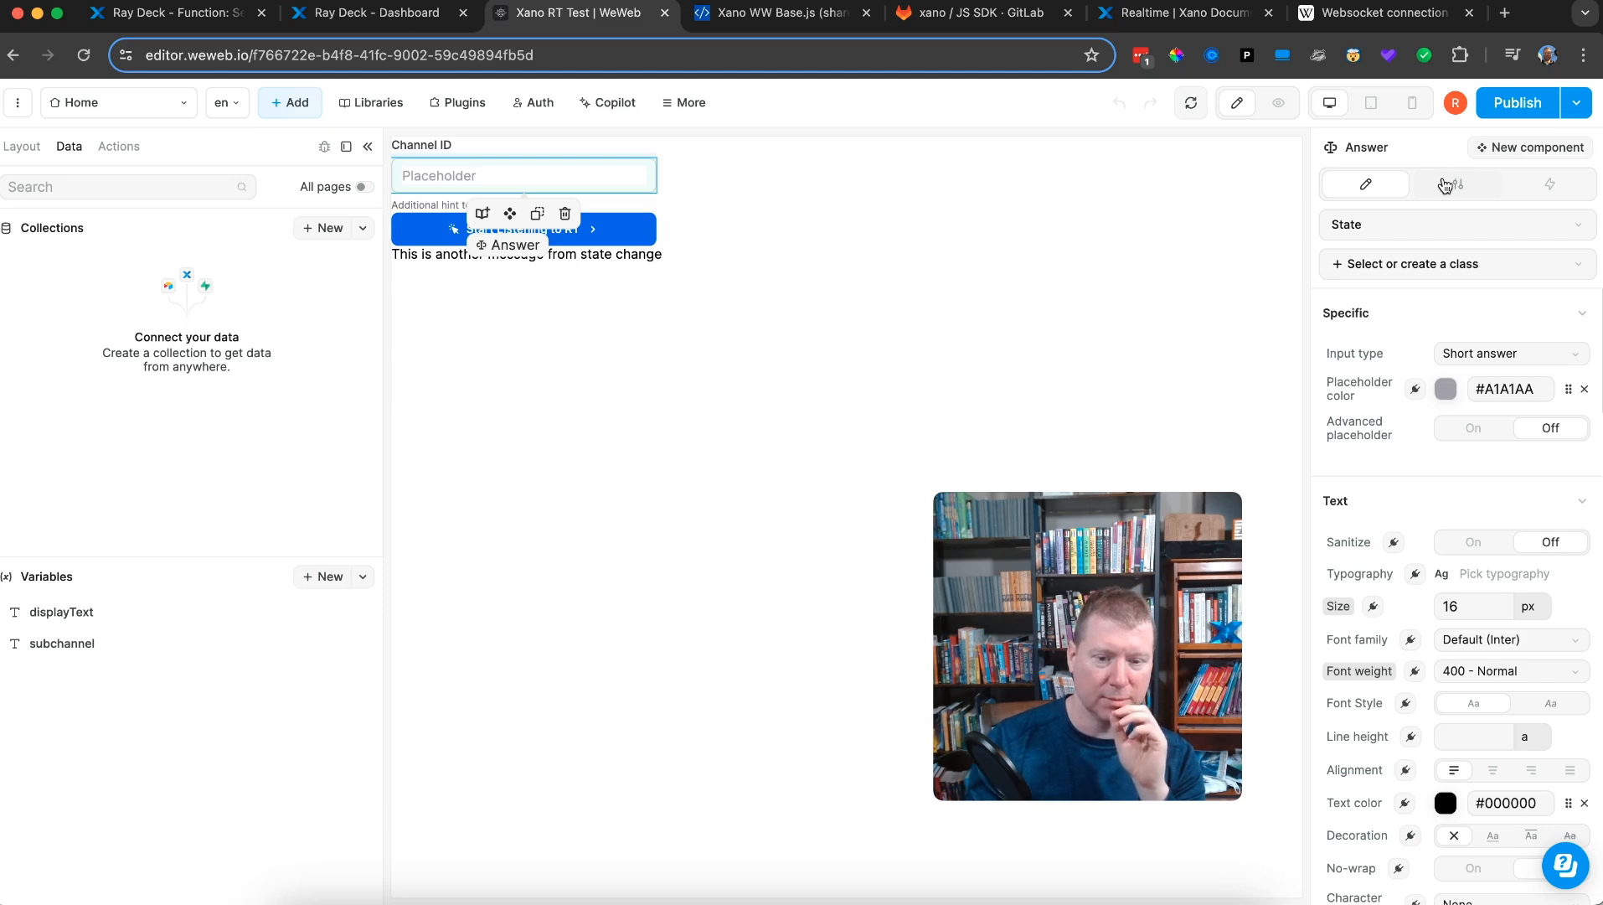
left_click(1445, 185)
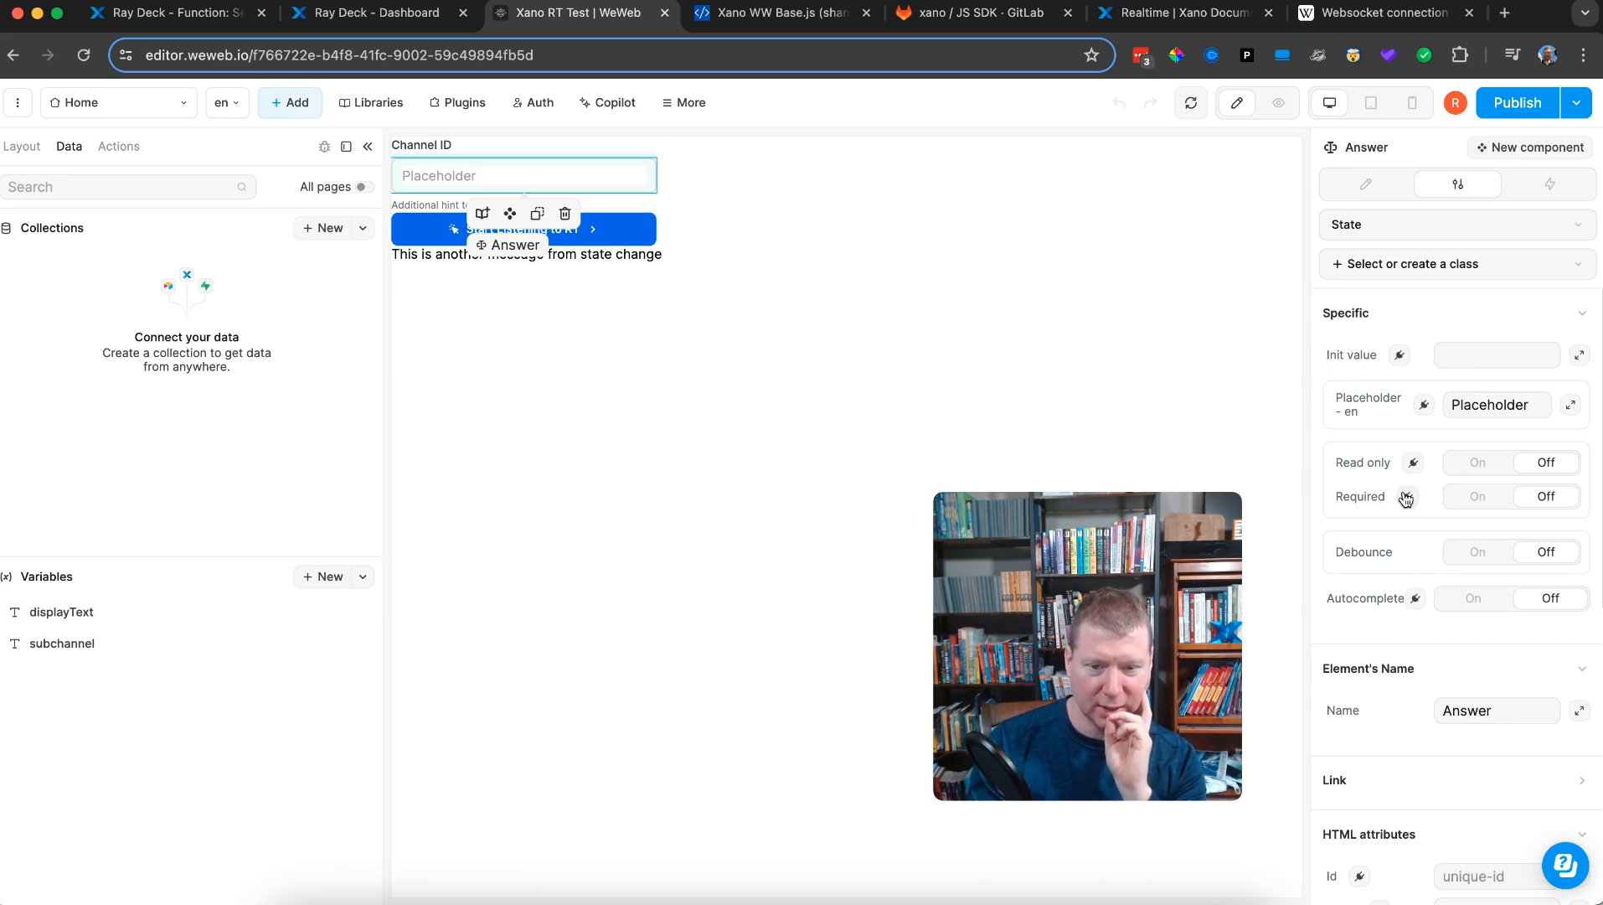
scroll(1378, 586, "down", 6)
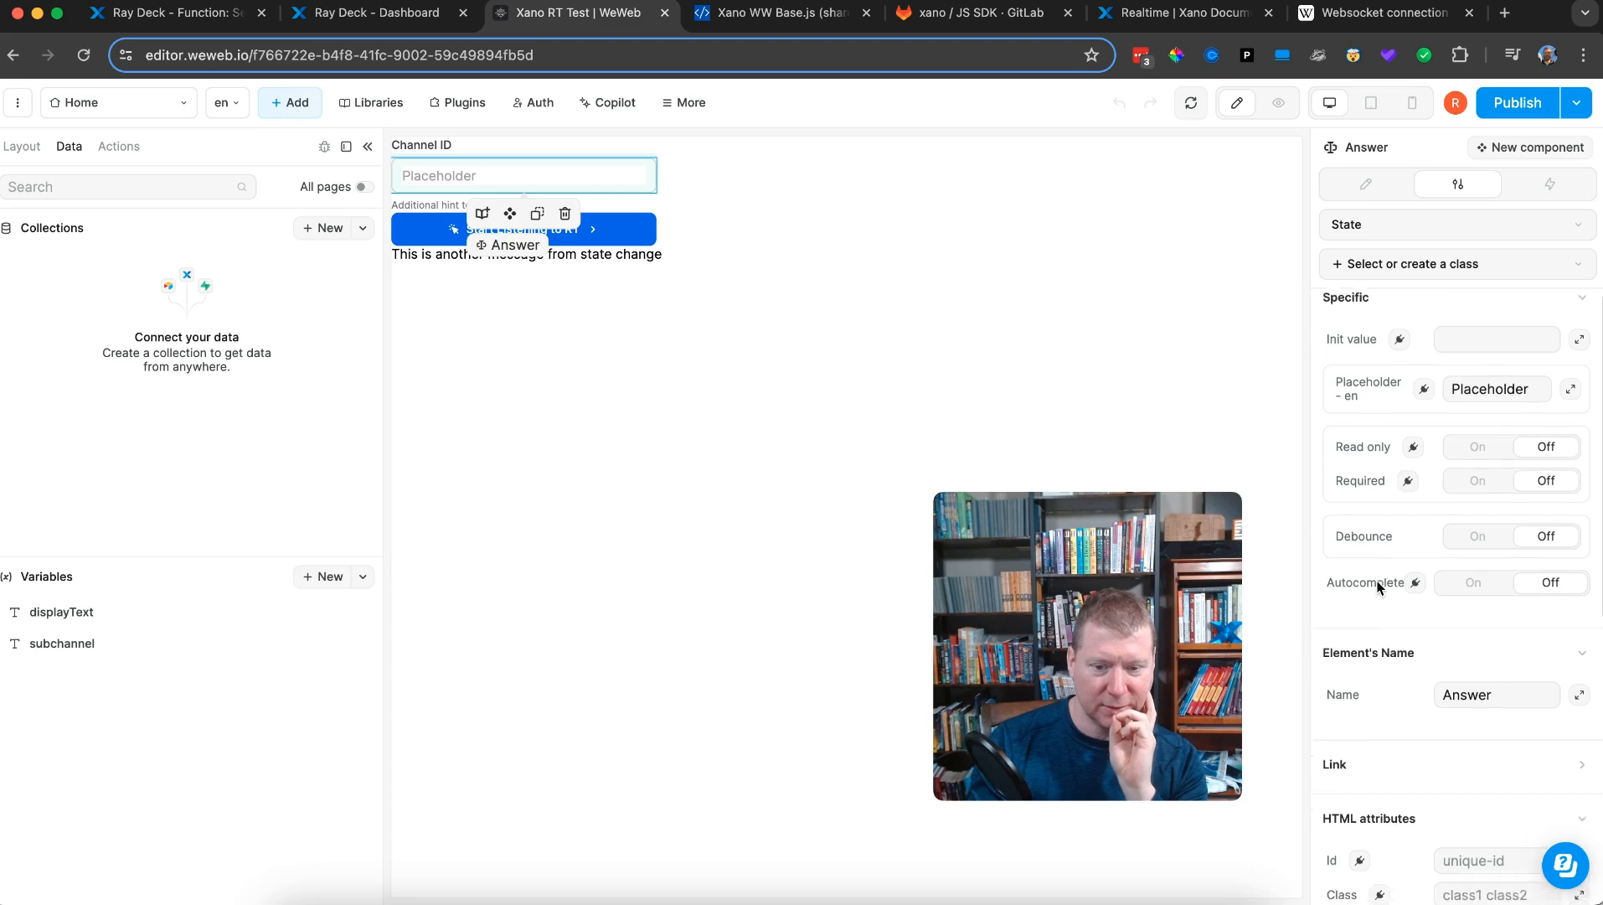
scroll(1378, 587, "down", 2)
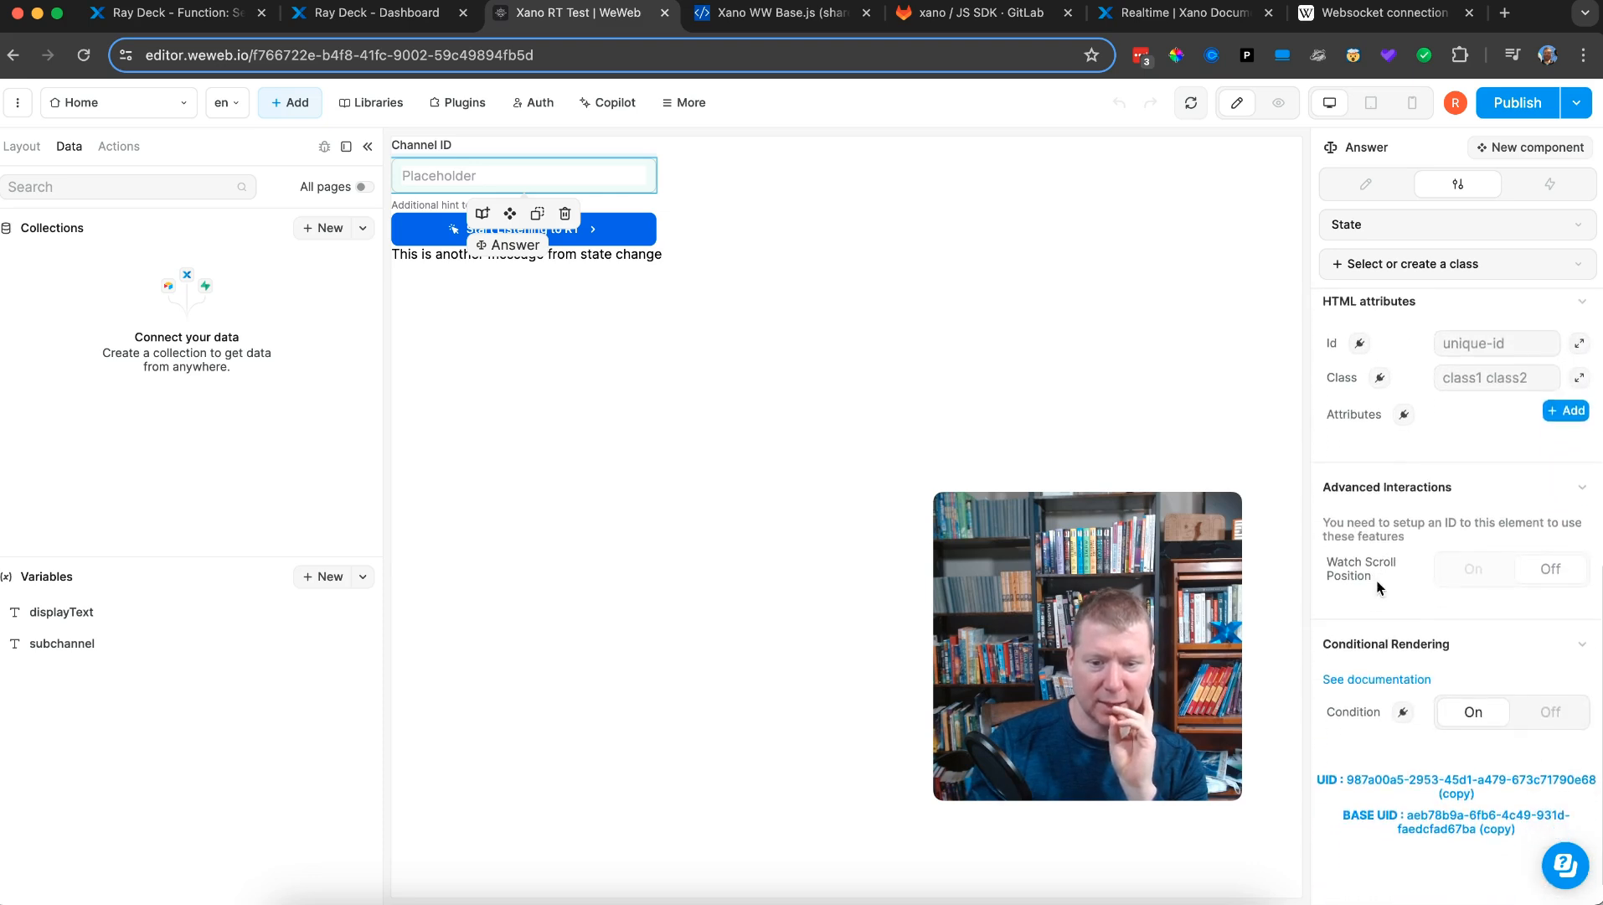
scroll(1378, 586, "up", 6)
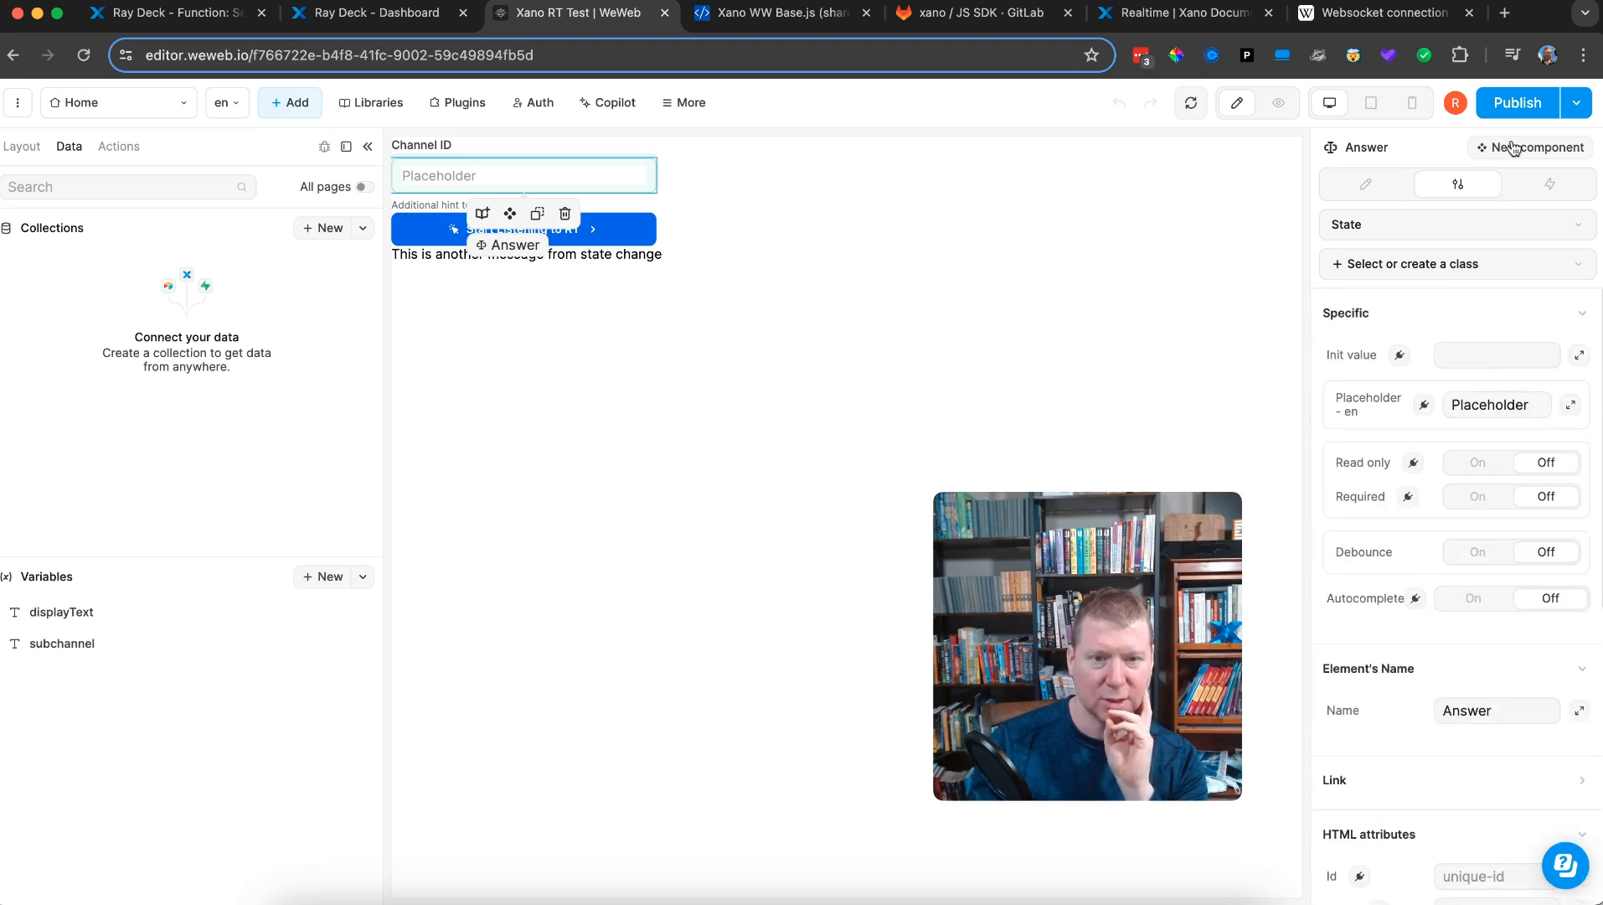
- Create an On change workflow for the Channel ID input and add a Change variable value action to it
left_click(1550, 184)
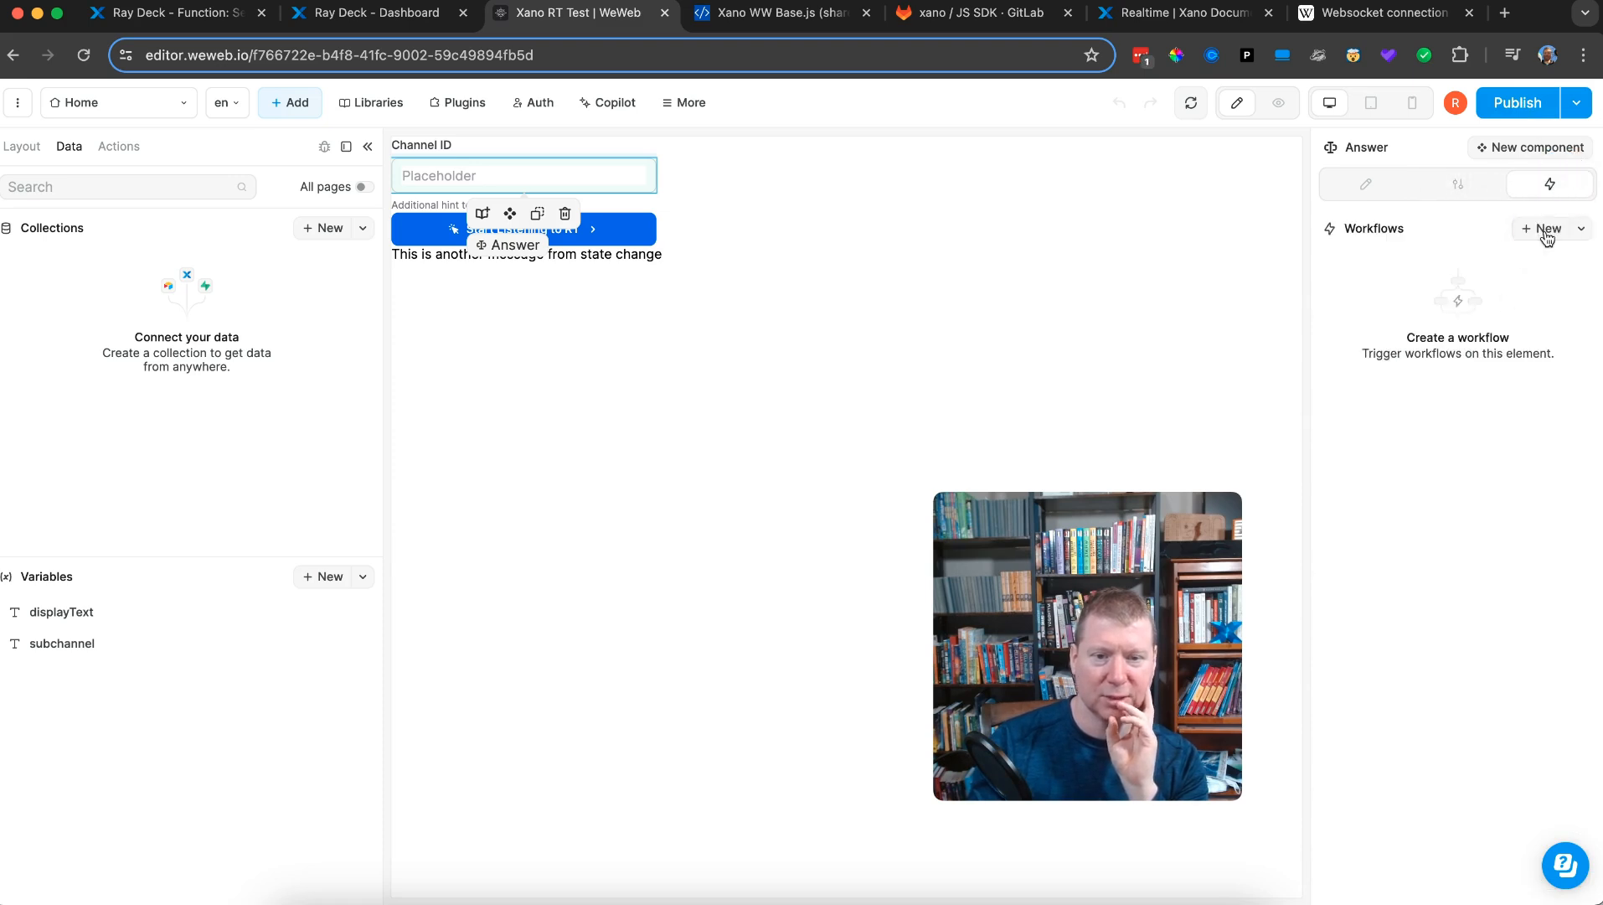
left_click(1547, 233)
left_click(840, 335)
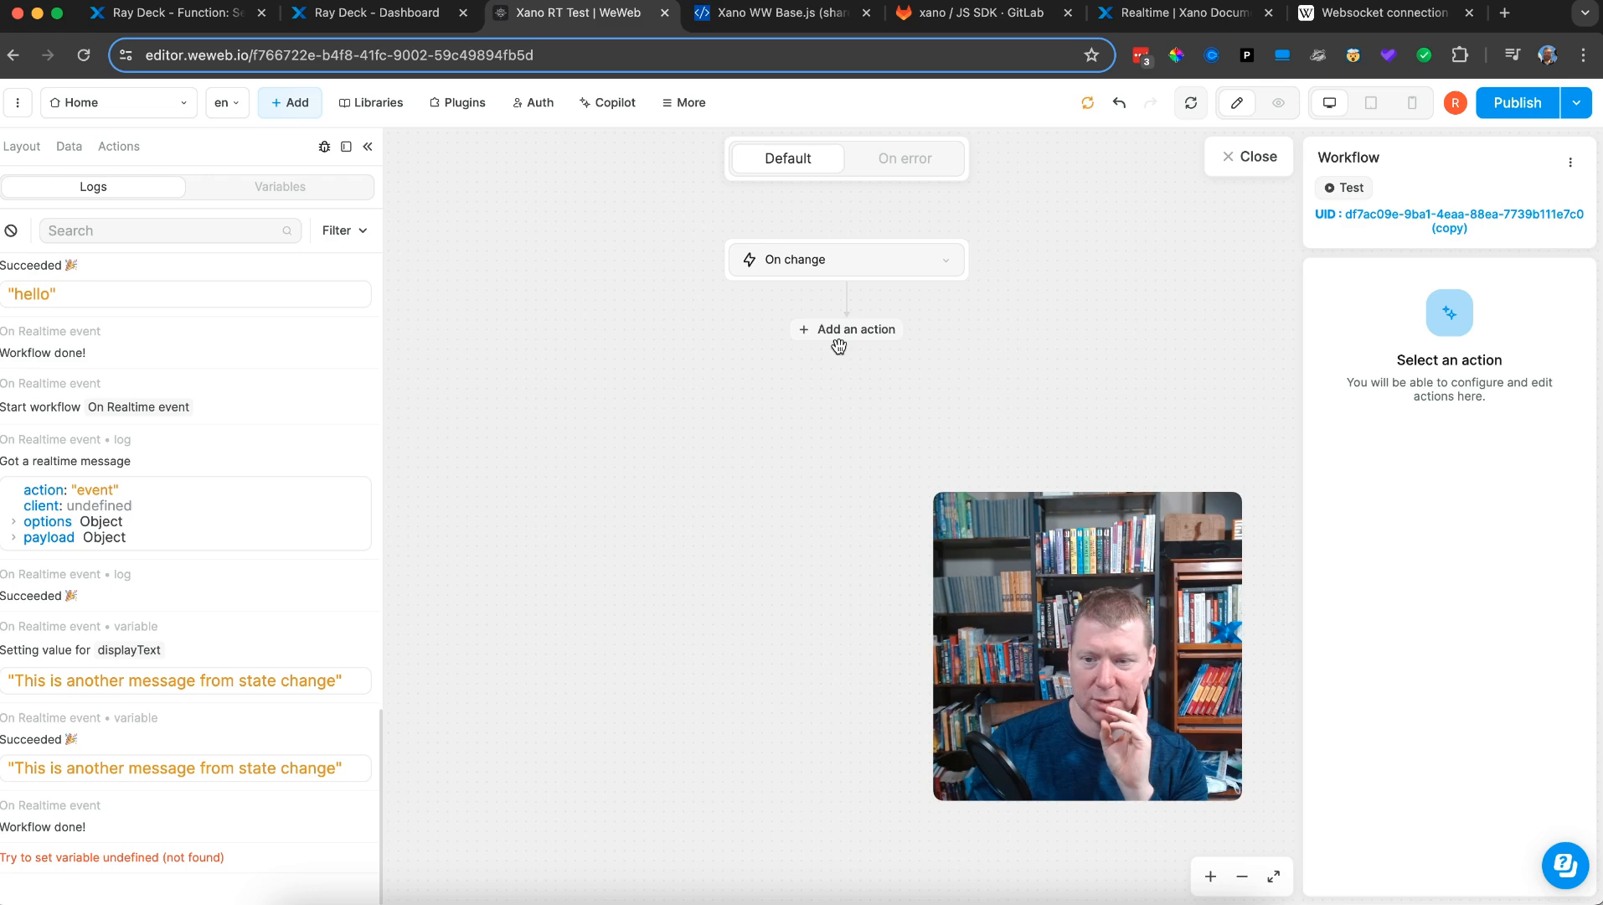
left_click(839, 335)
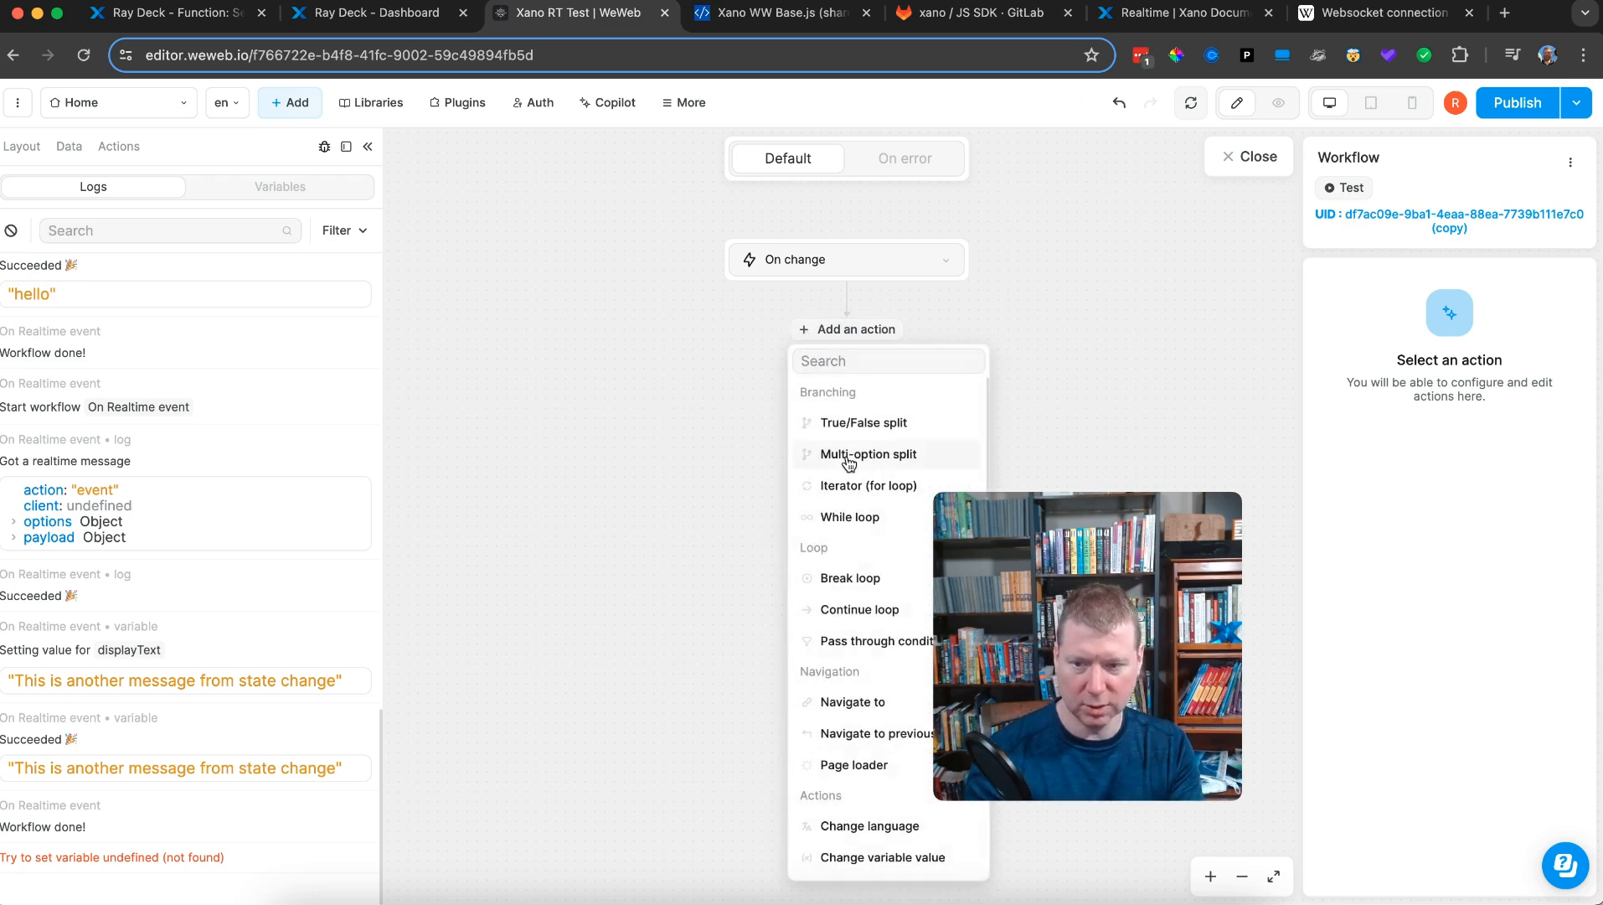
type("cha")
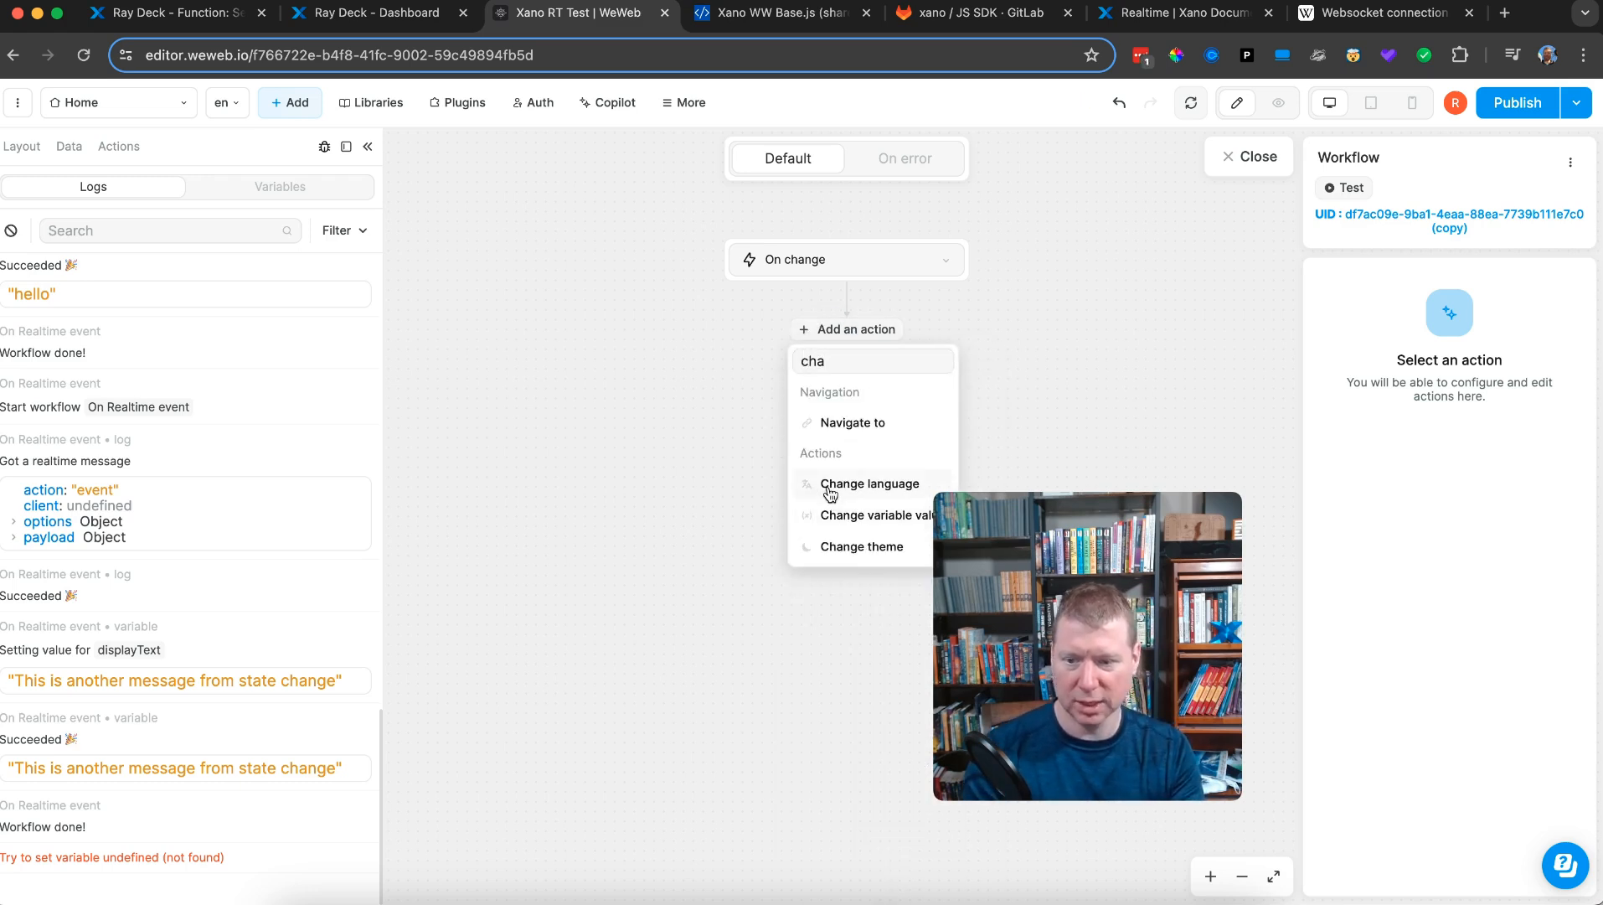
left_click(836, 514)
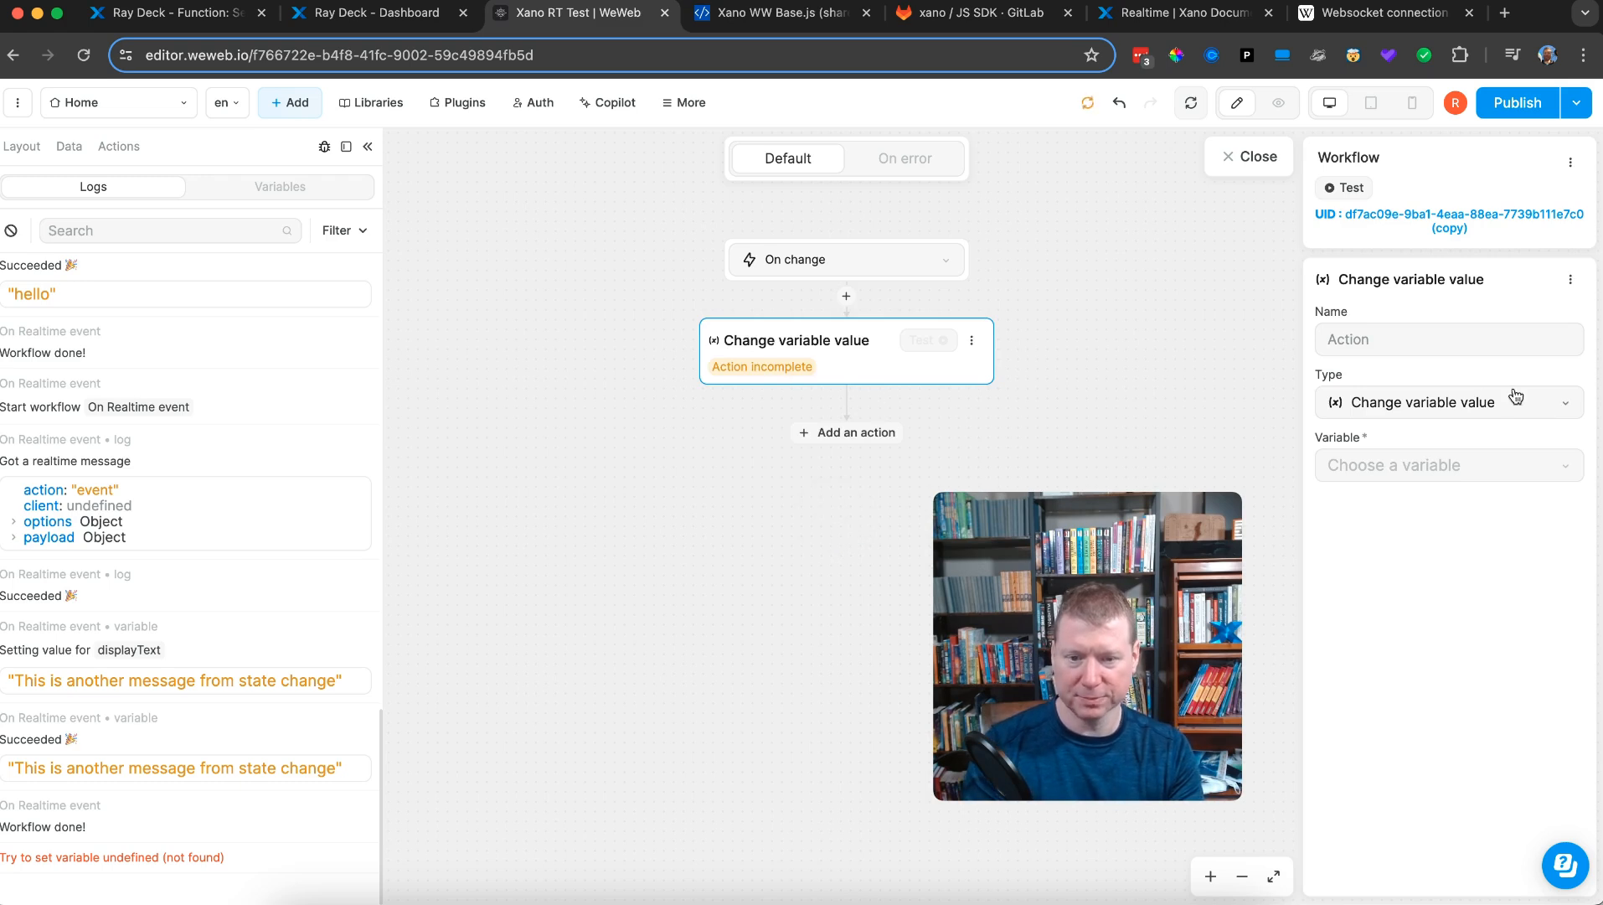
- Set the action to change the subchannel variable, bind its value to Answer - value, and close the workflow
left_click(1491, 462)
left_click(1443, 539)
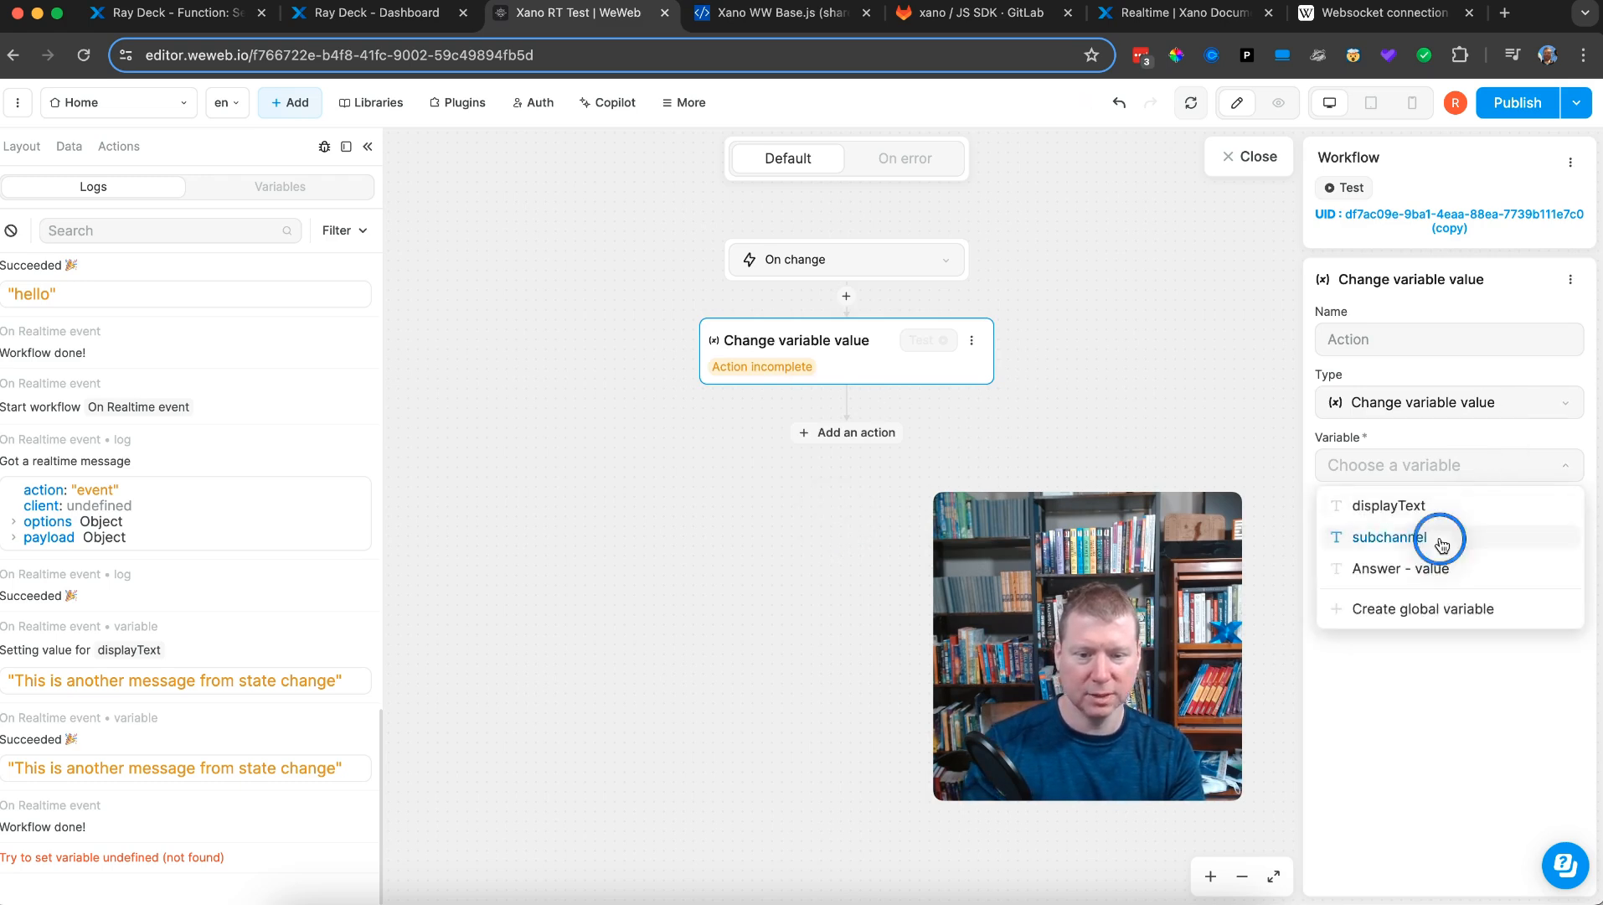
left_click(1329, 527)
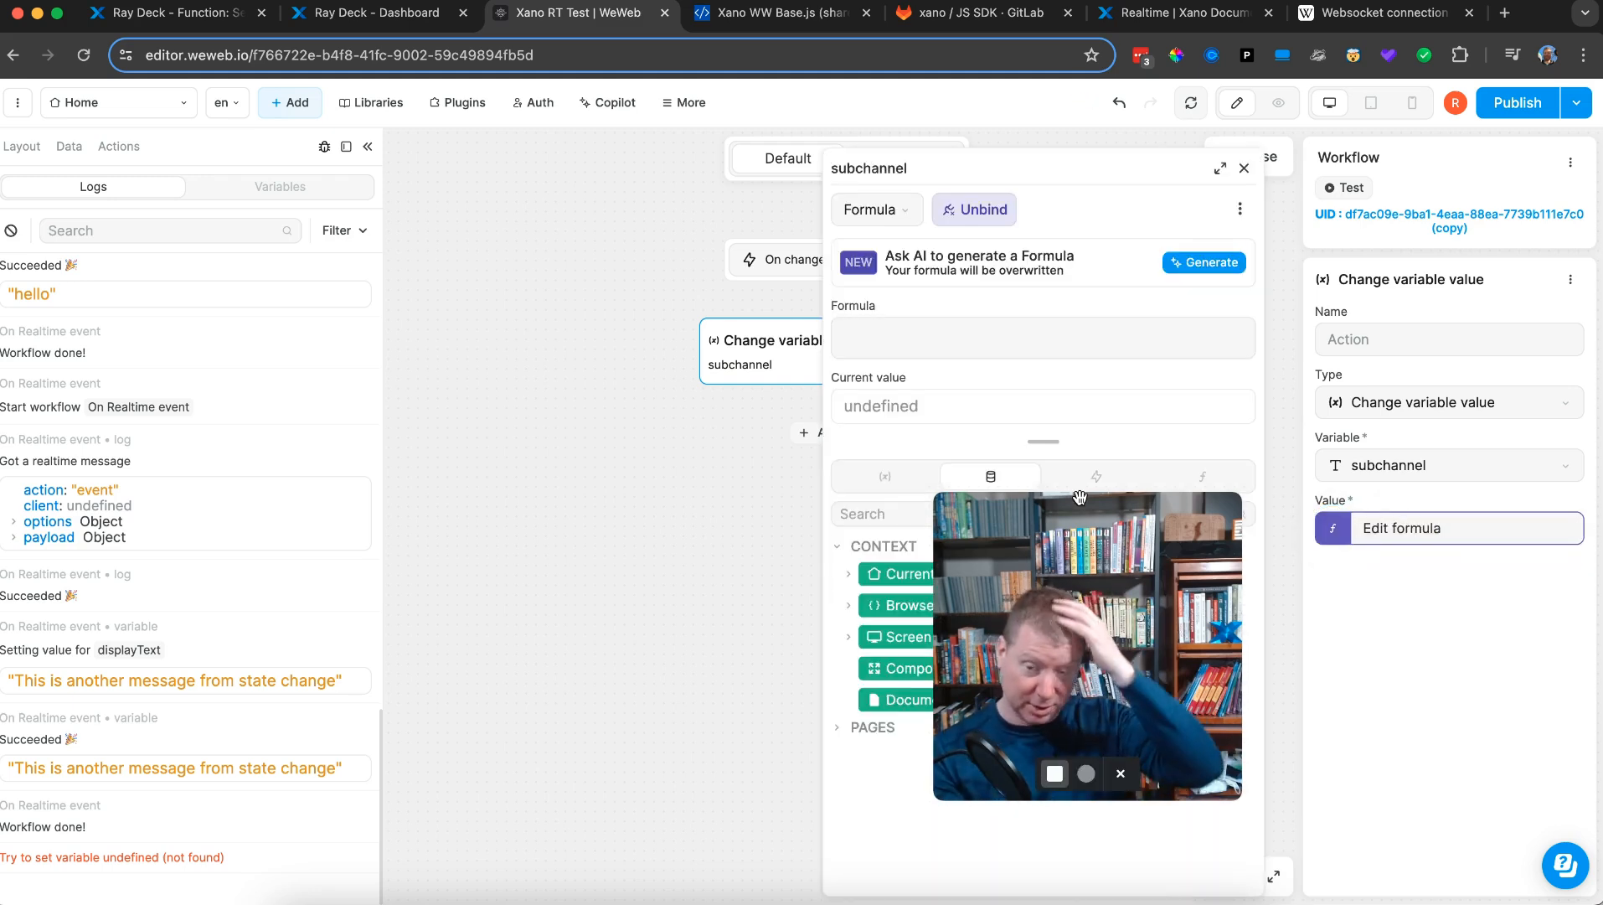
left_click_drag(1102, 562, 309, 609)
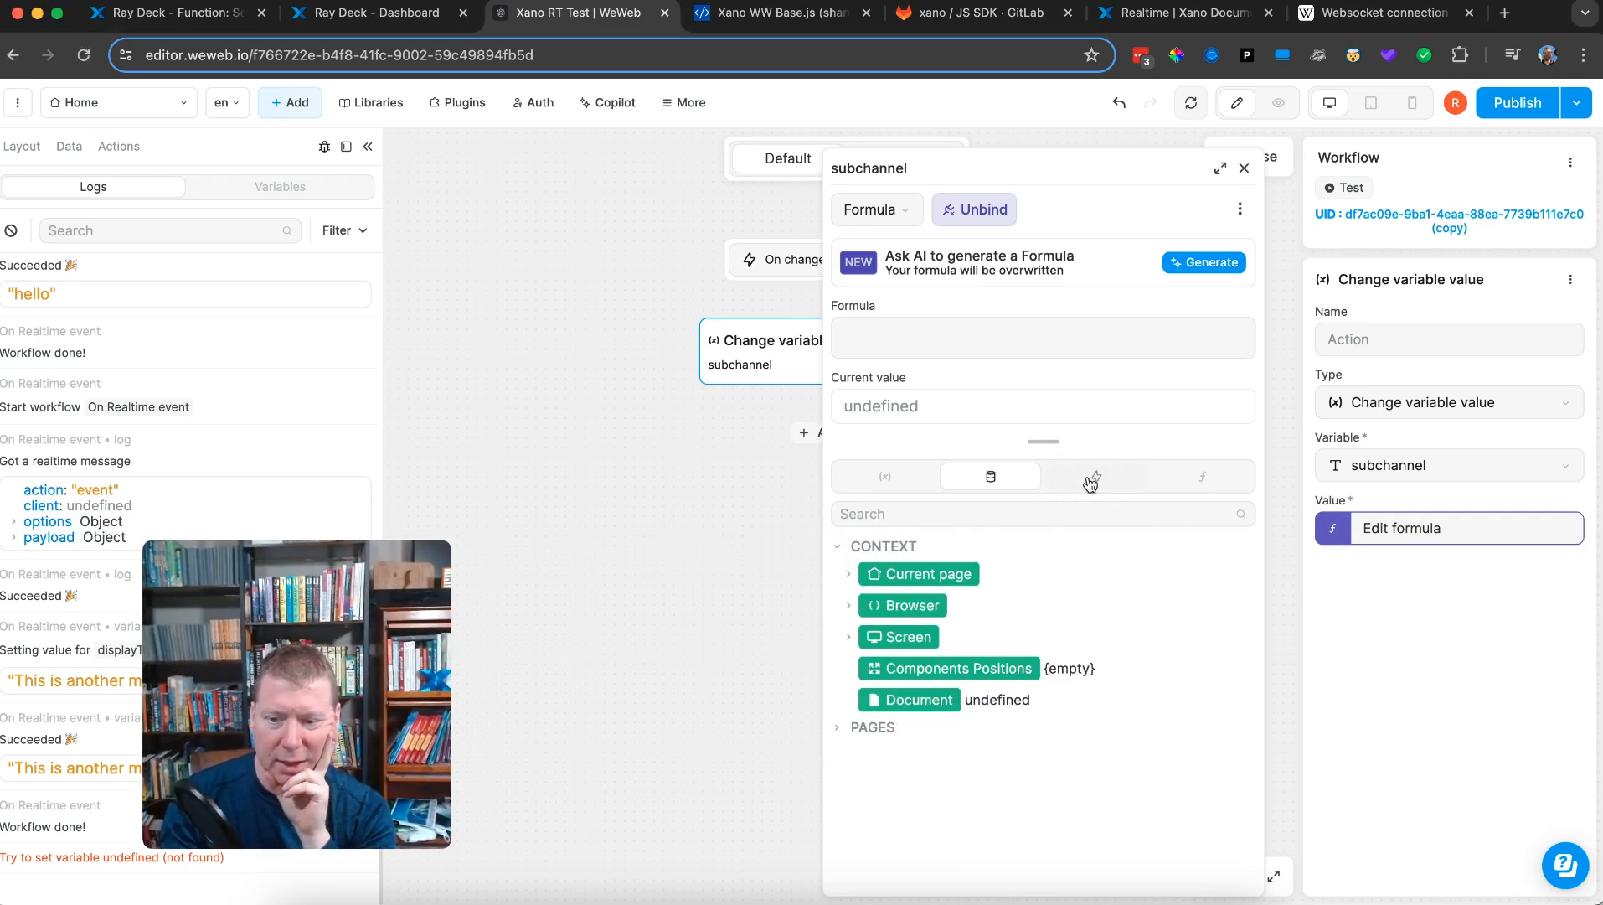
left_click(1379, 531)
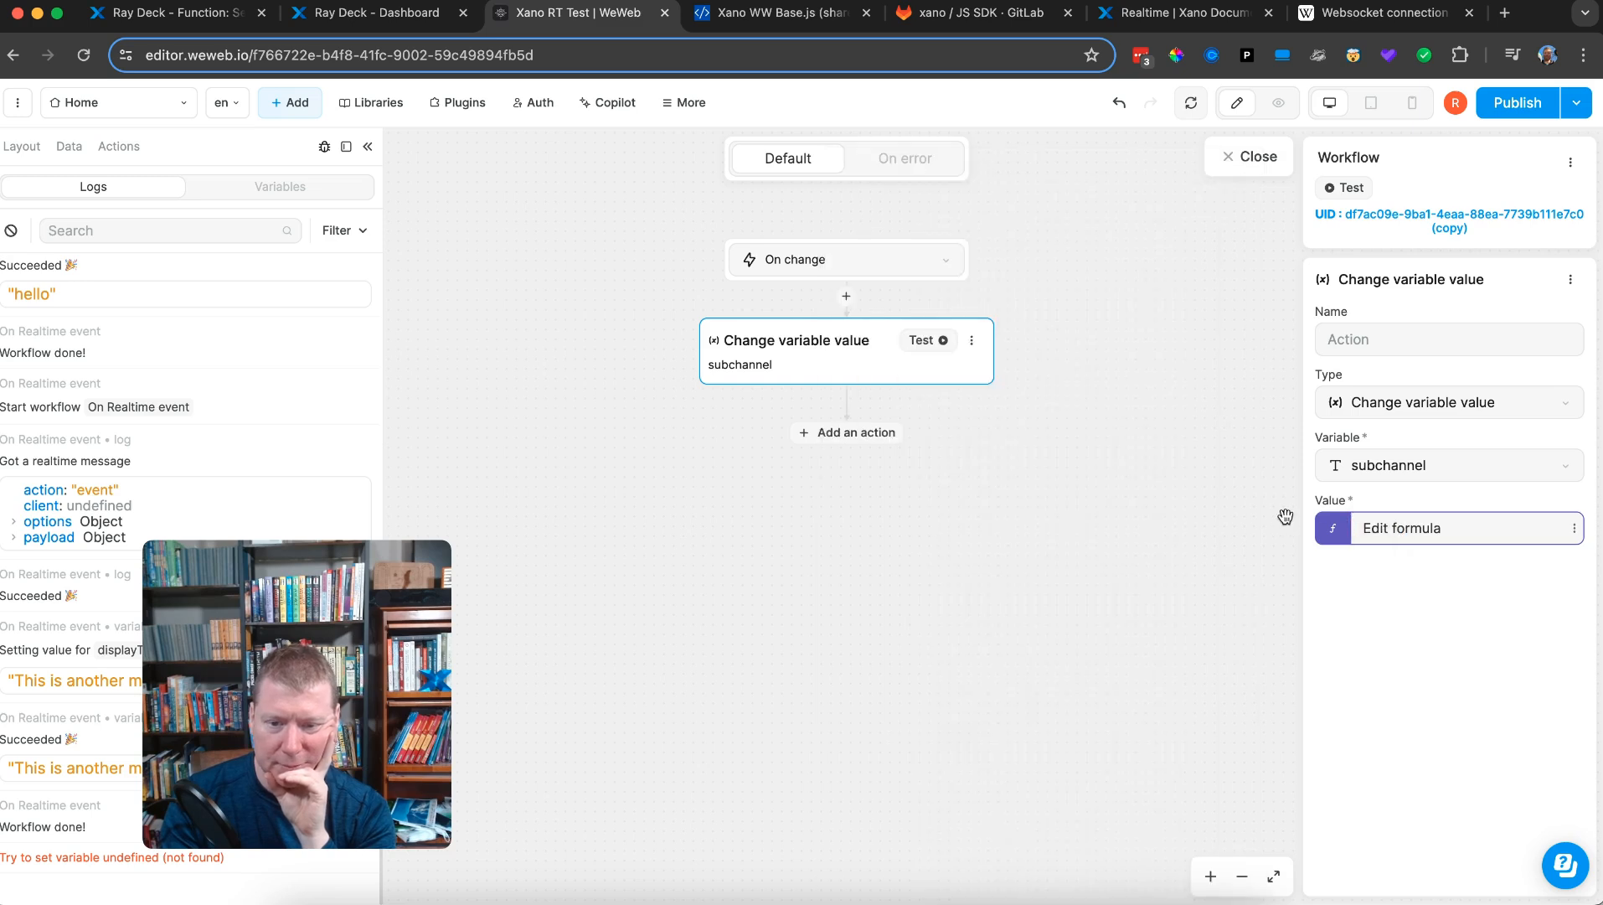
left_click(1378, 531)
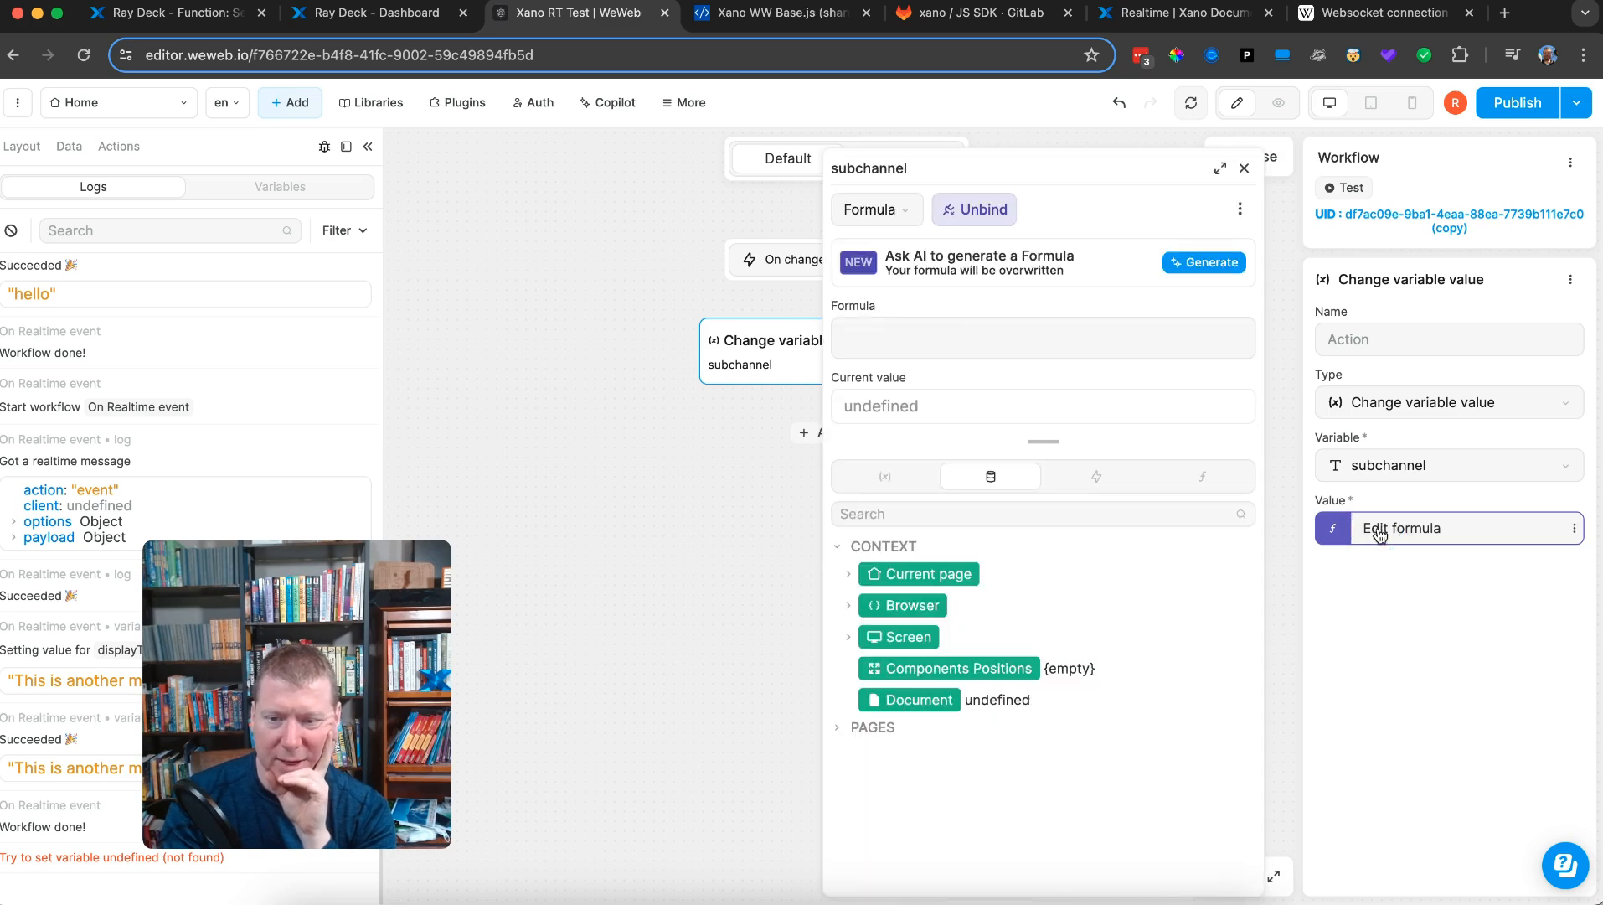
left_click(1096, 483)
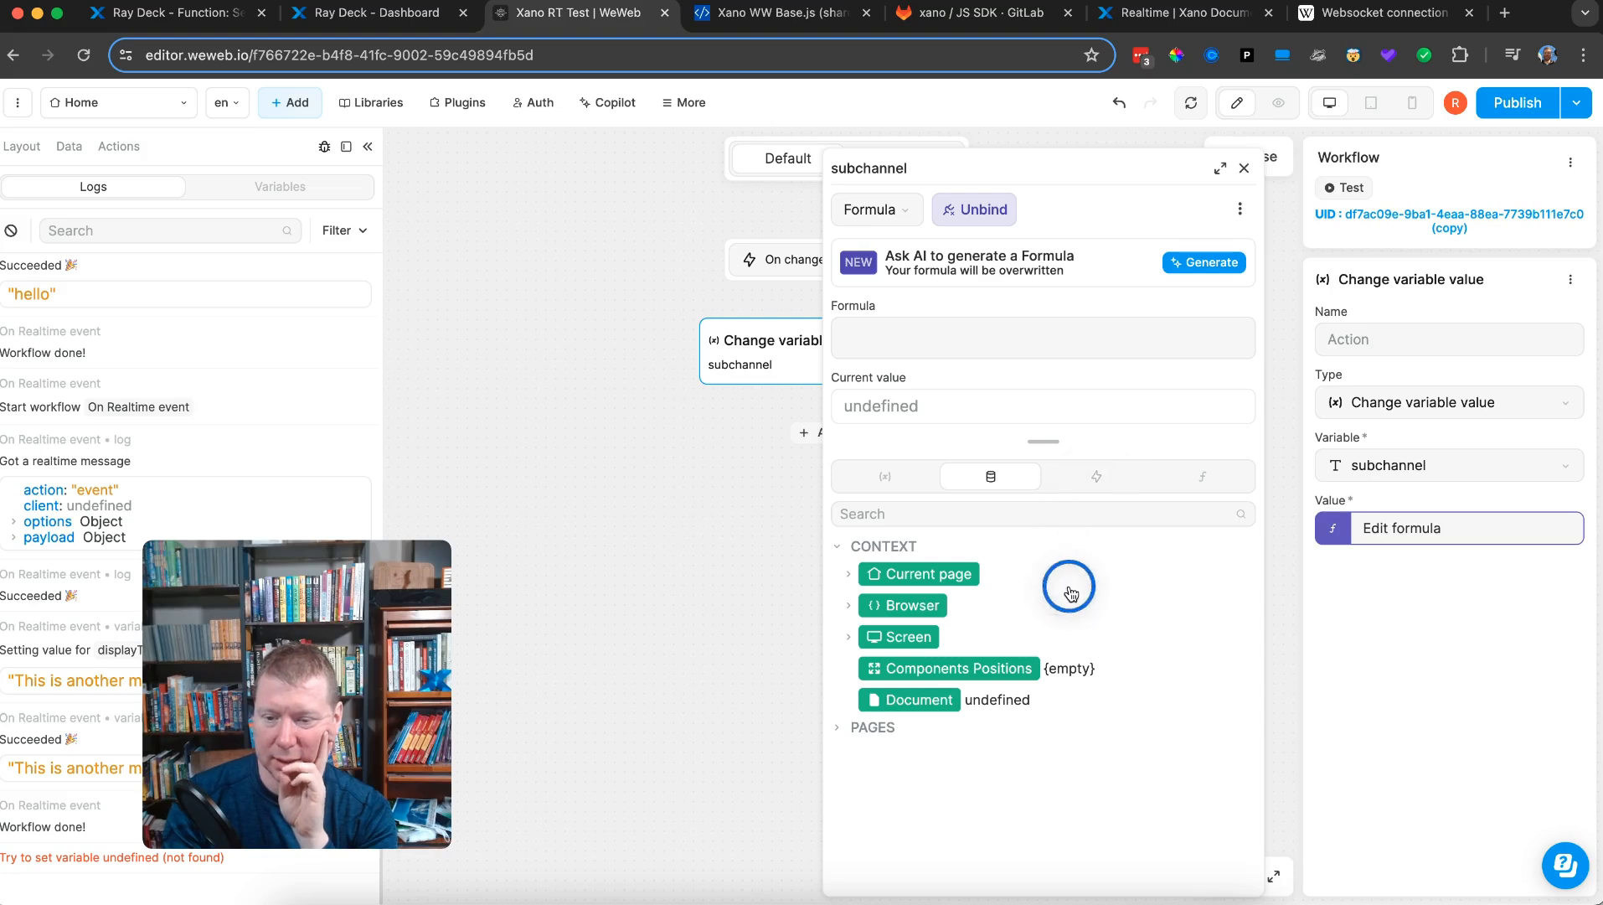
left_click(886, 477)
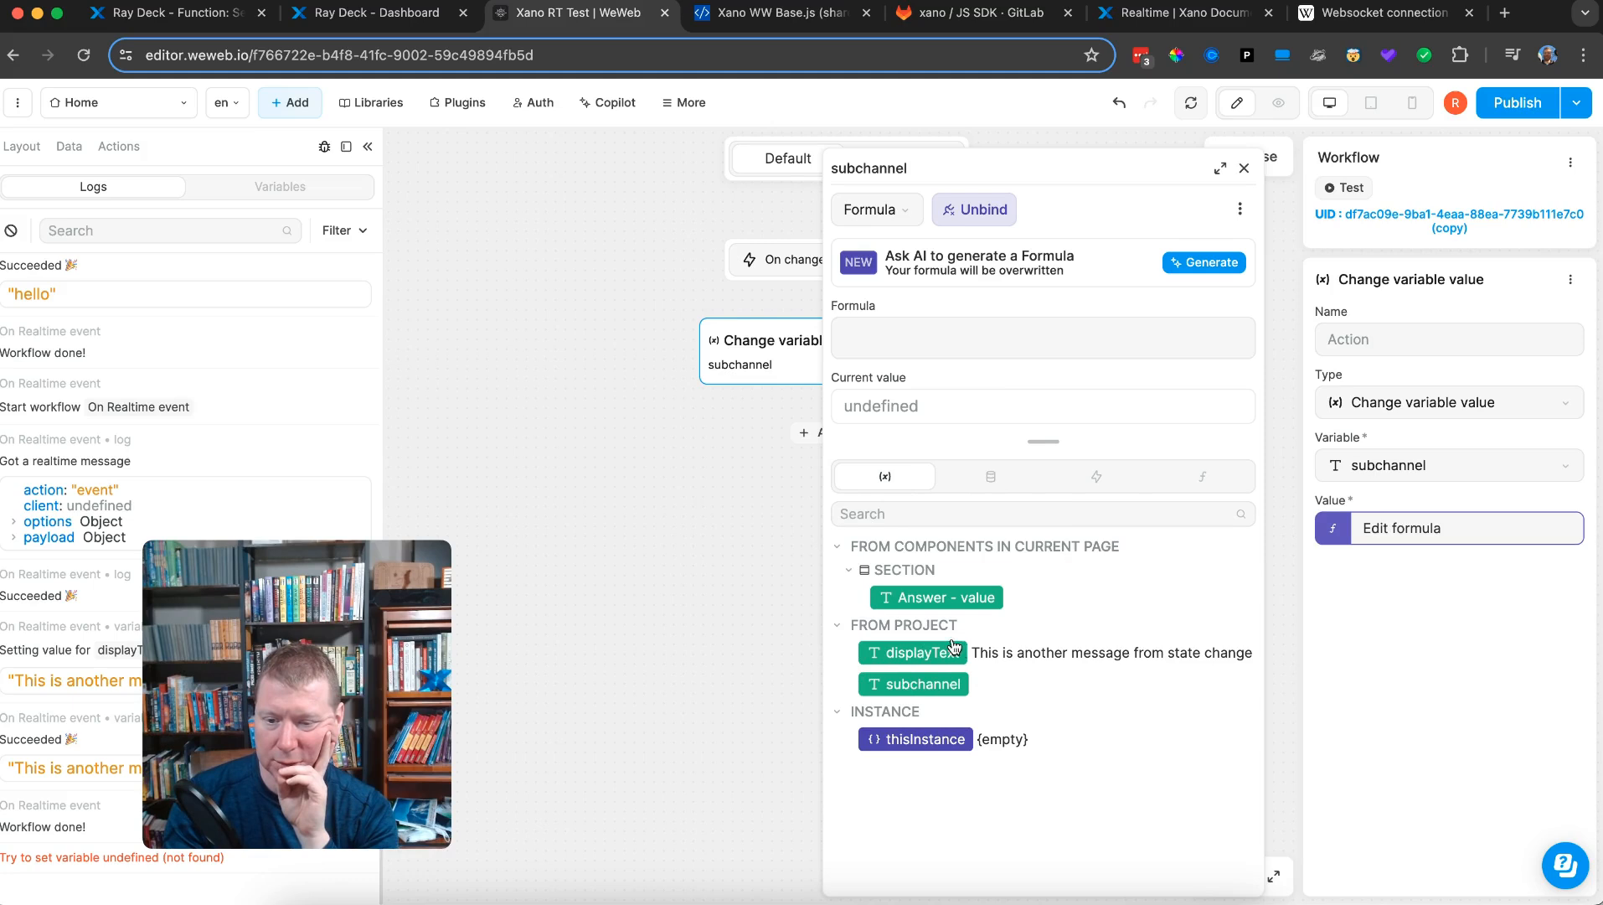
left_click(924, 598)
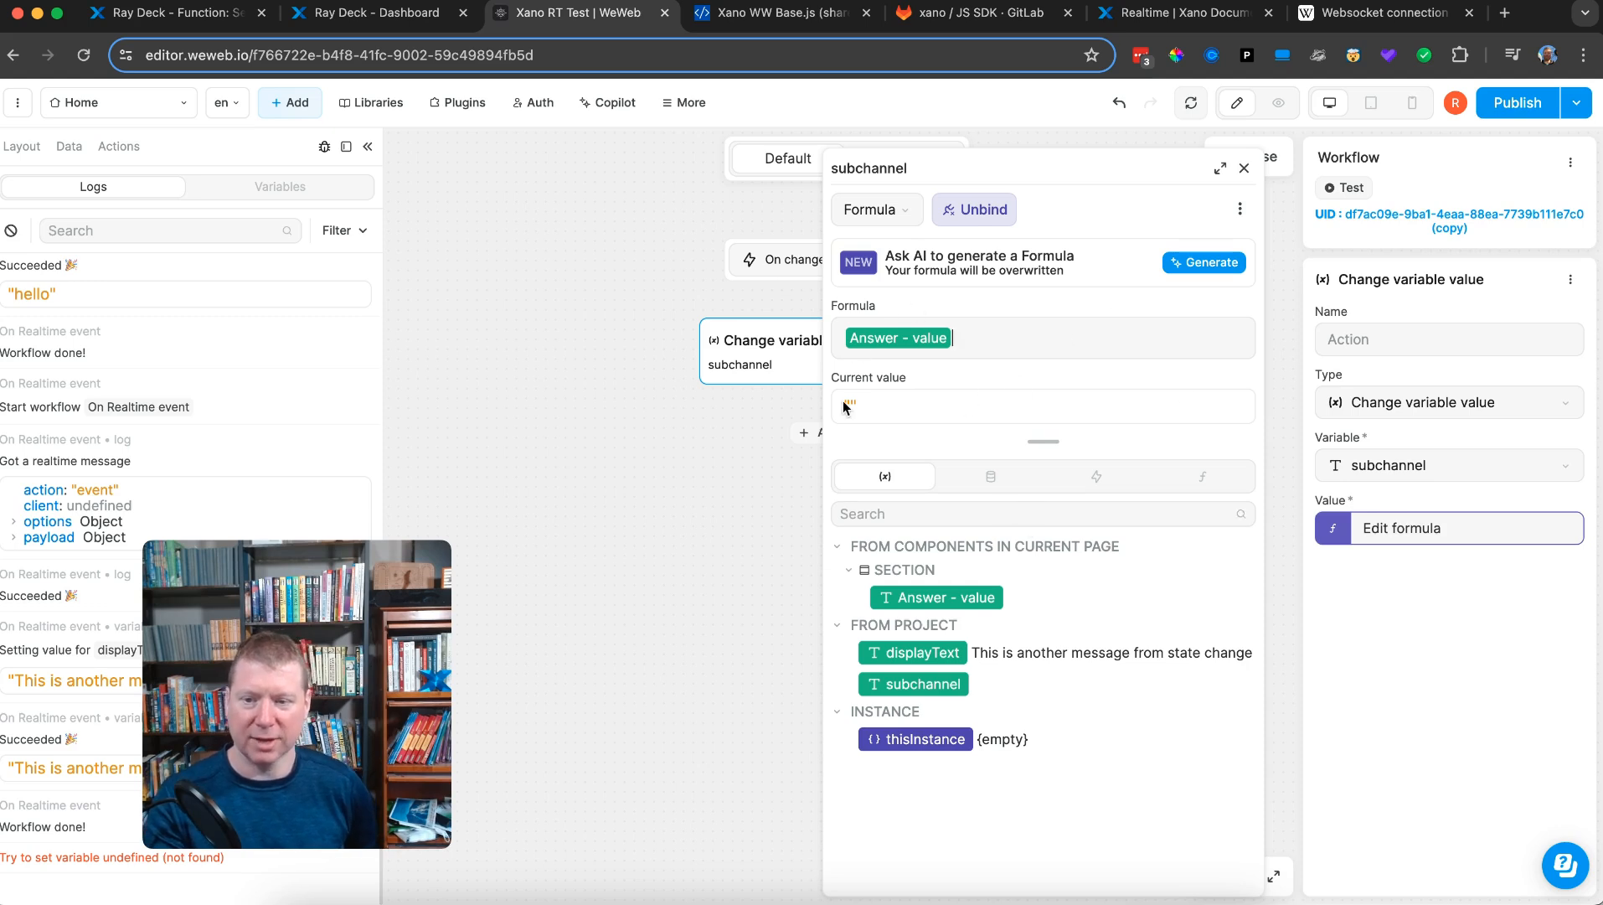
left_click(1245, 170)
left_click(1247, 160)
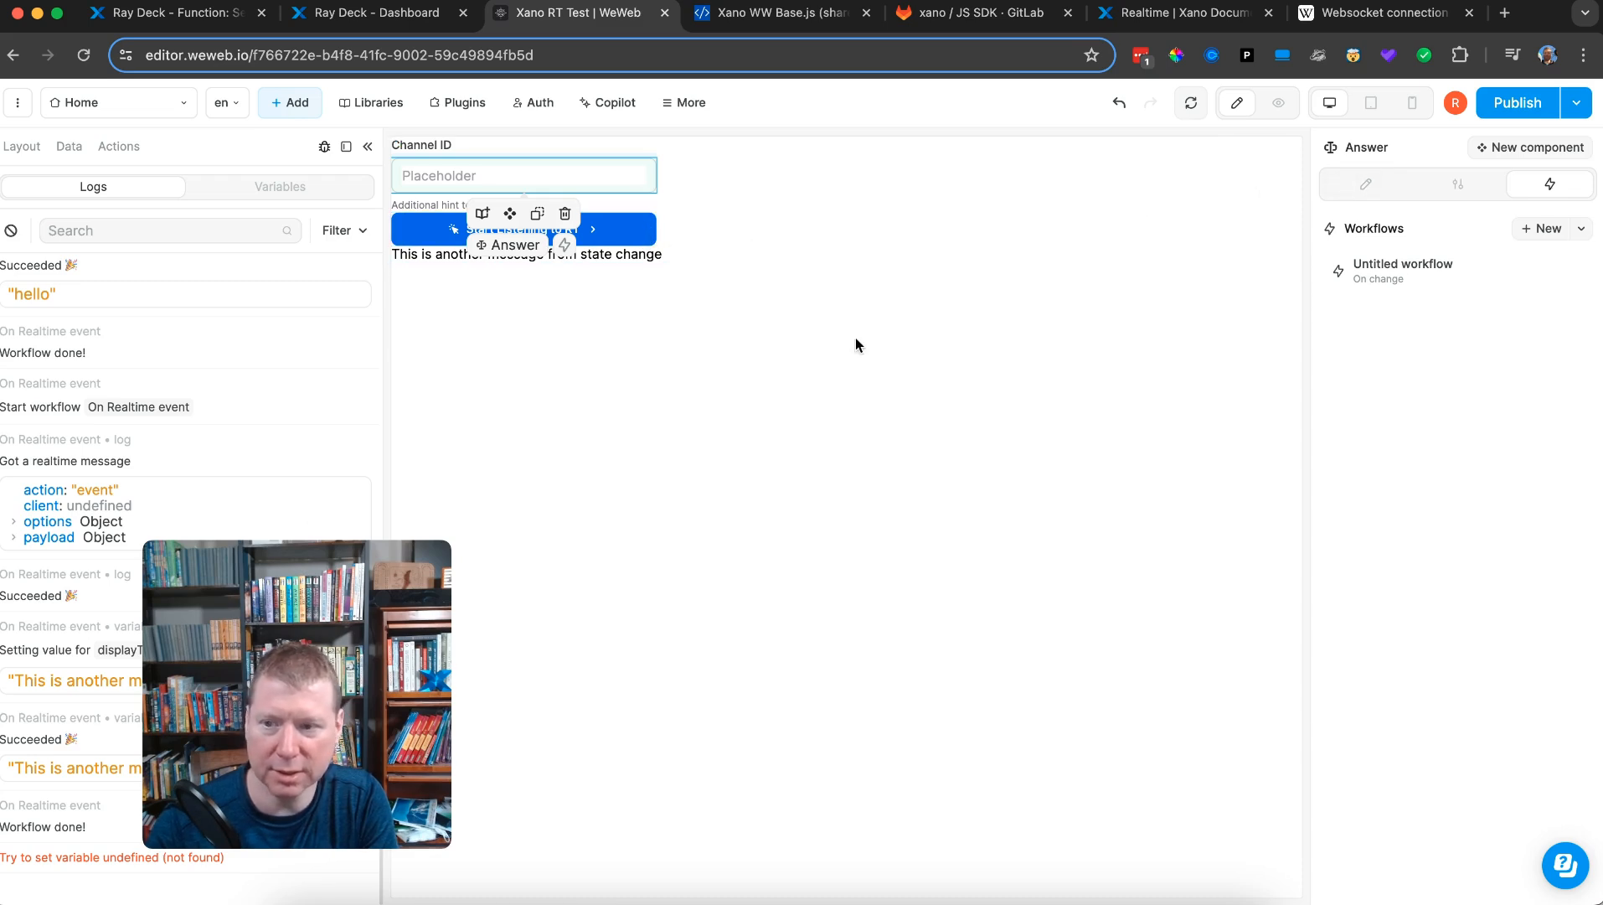
- In the Start Listening to RT button's custom JavaScript, set channel to "youtube/" + the subchannel variable, and close the workflow
left_click(639, 232)
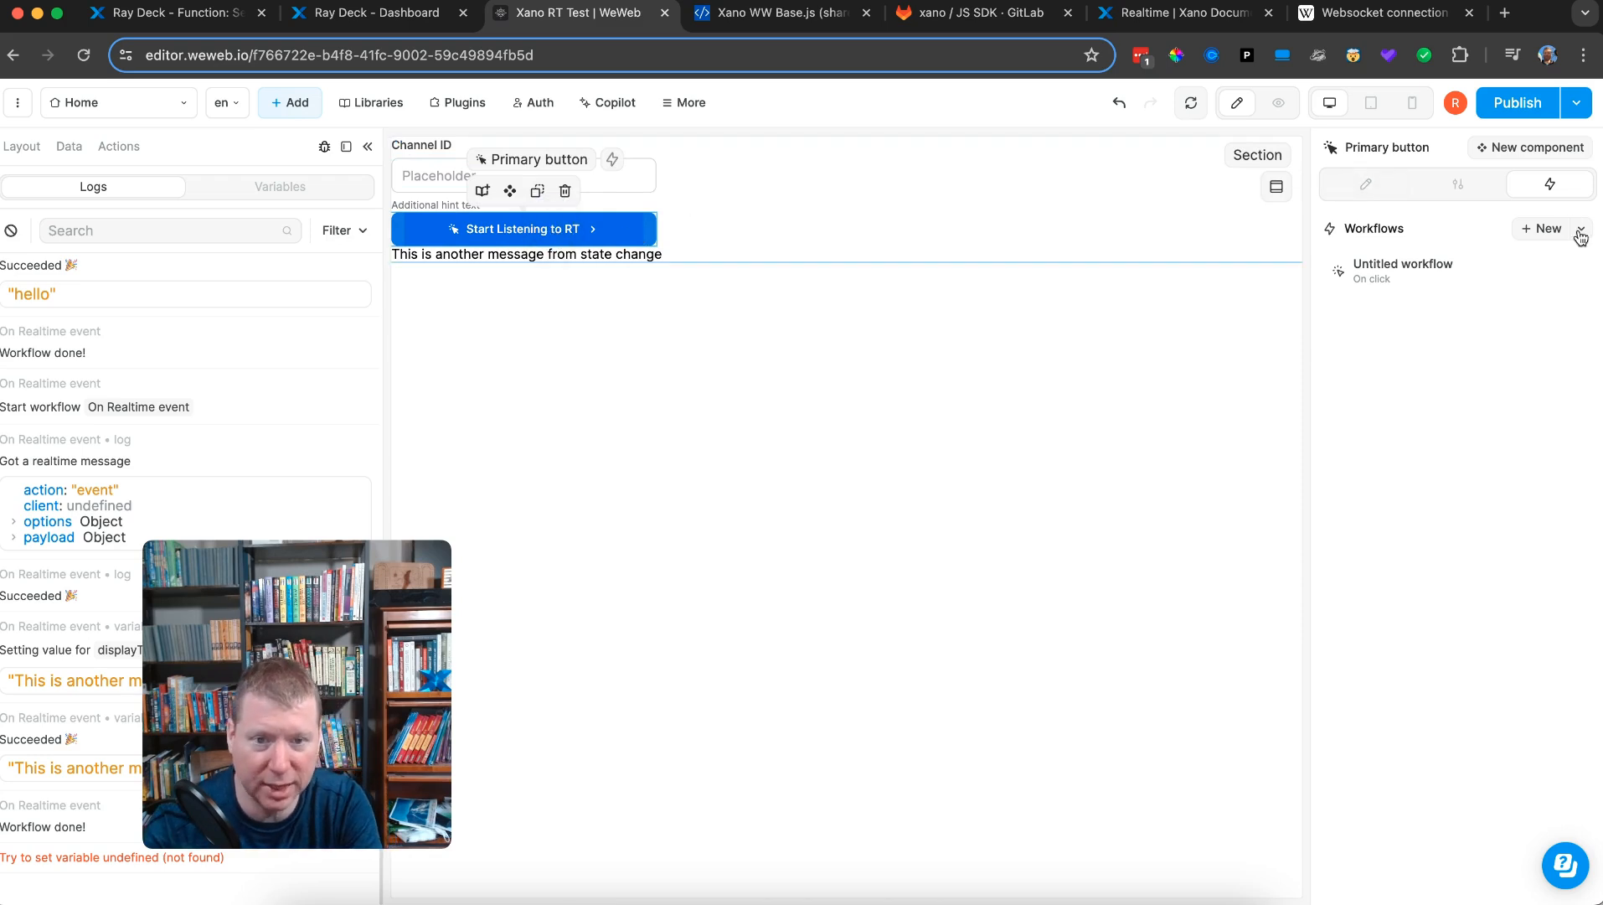
left_click(1438, 275)
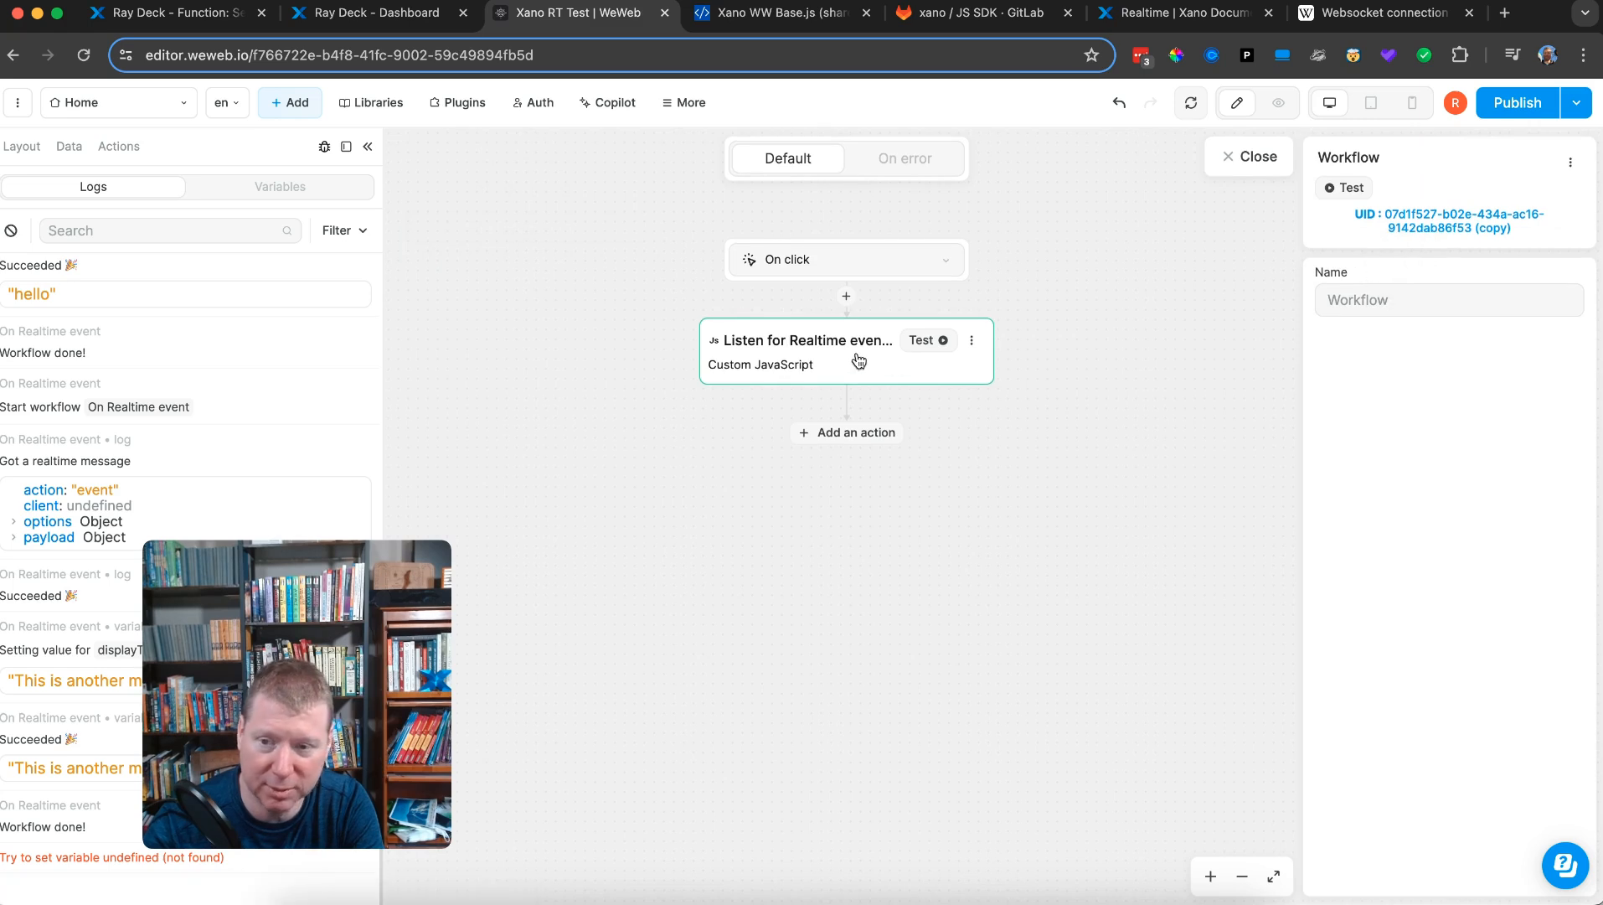
left_click(803, 359)
left_click(1332, 469)
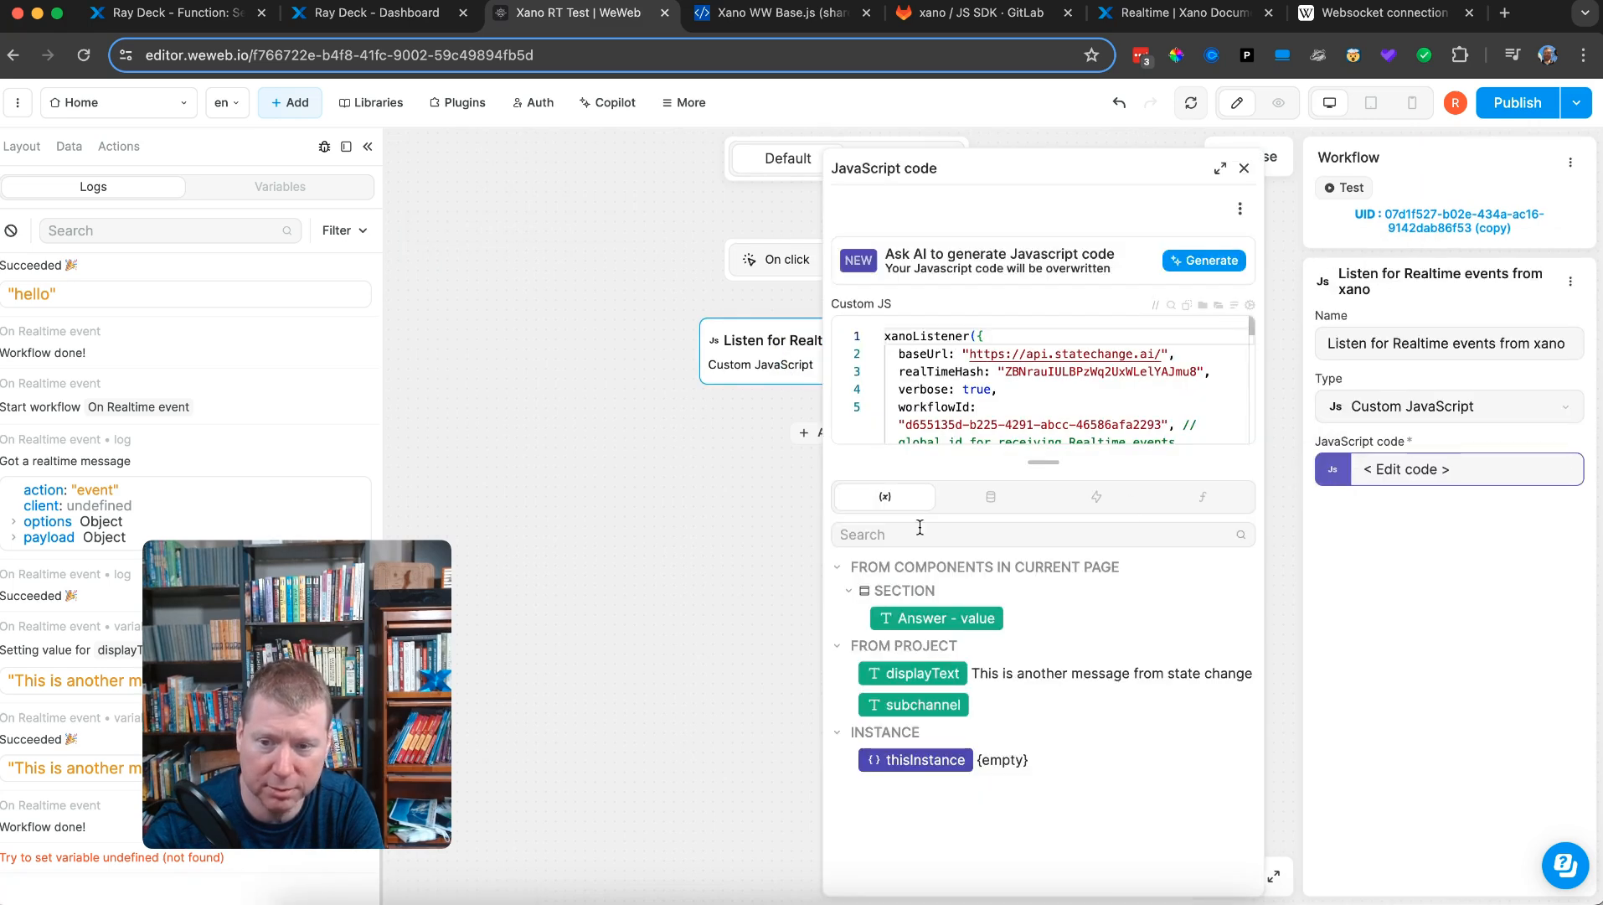
scroll(982, 384, "down", 2)
double_click(1042, 387)
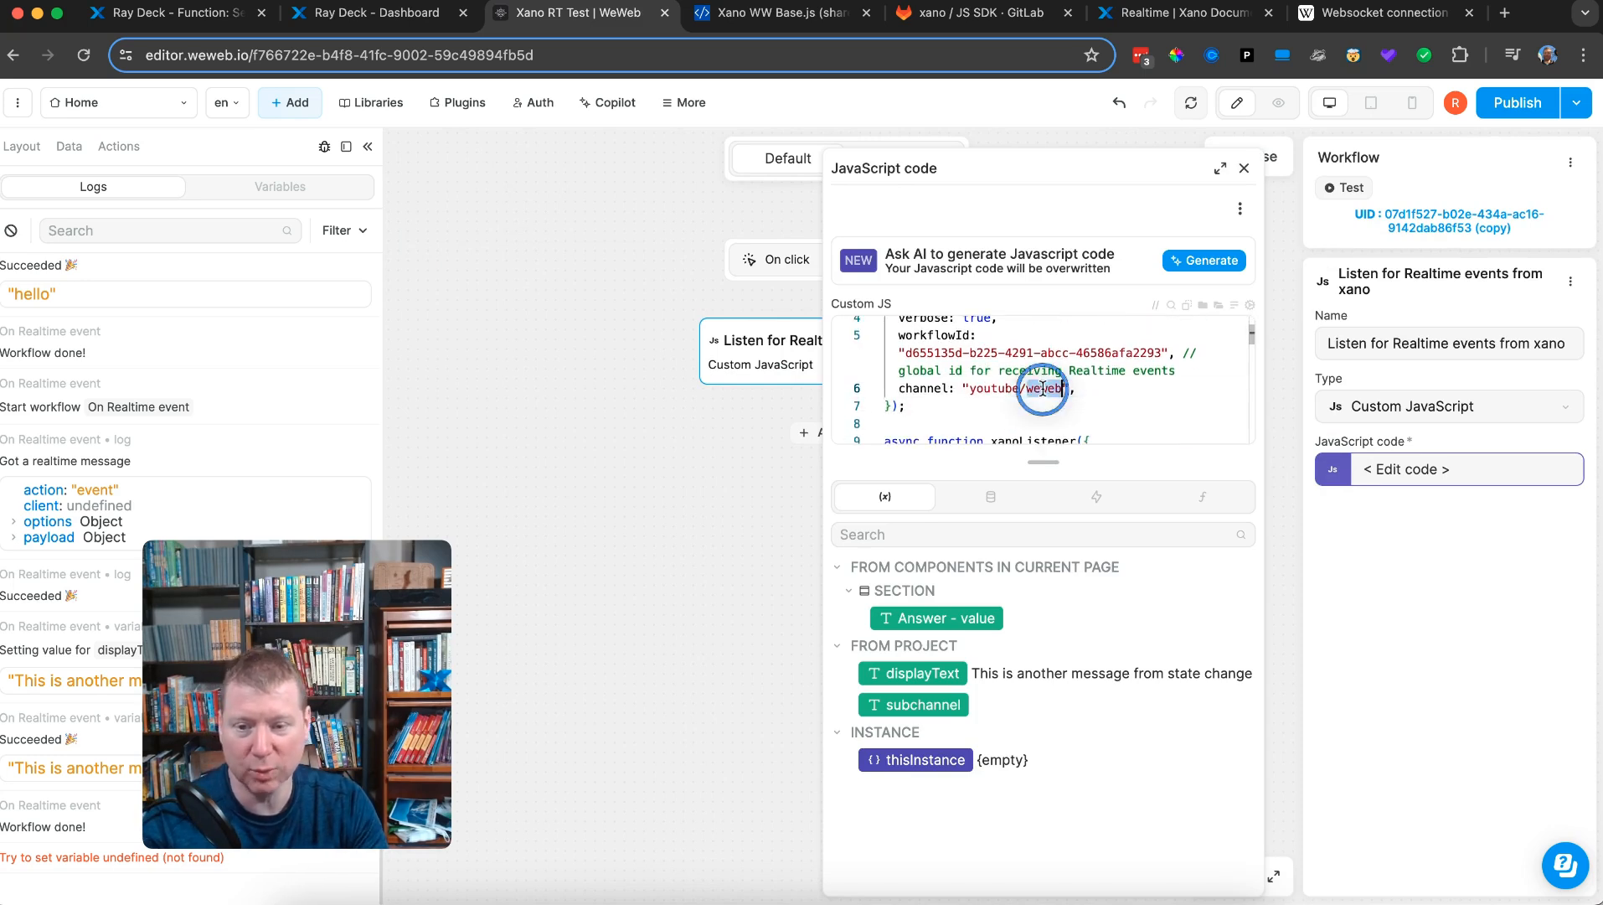
key("BackSpace")
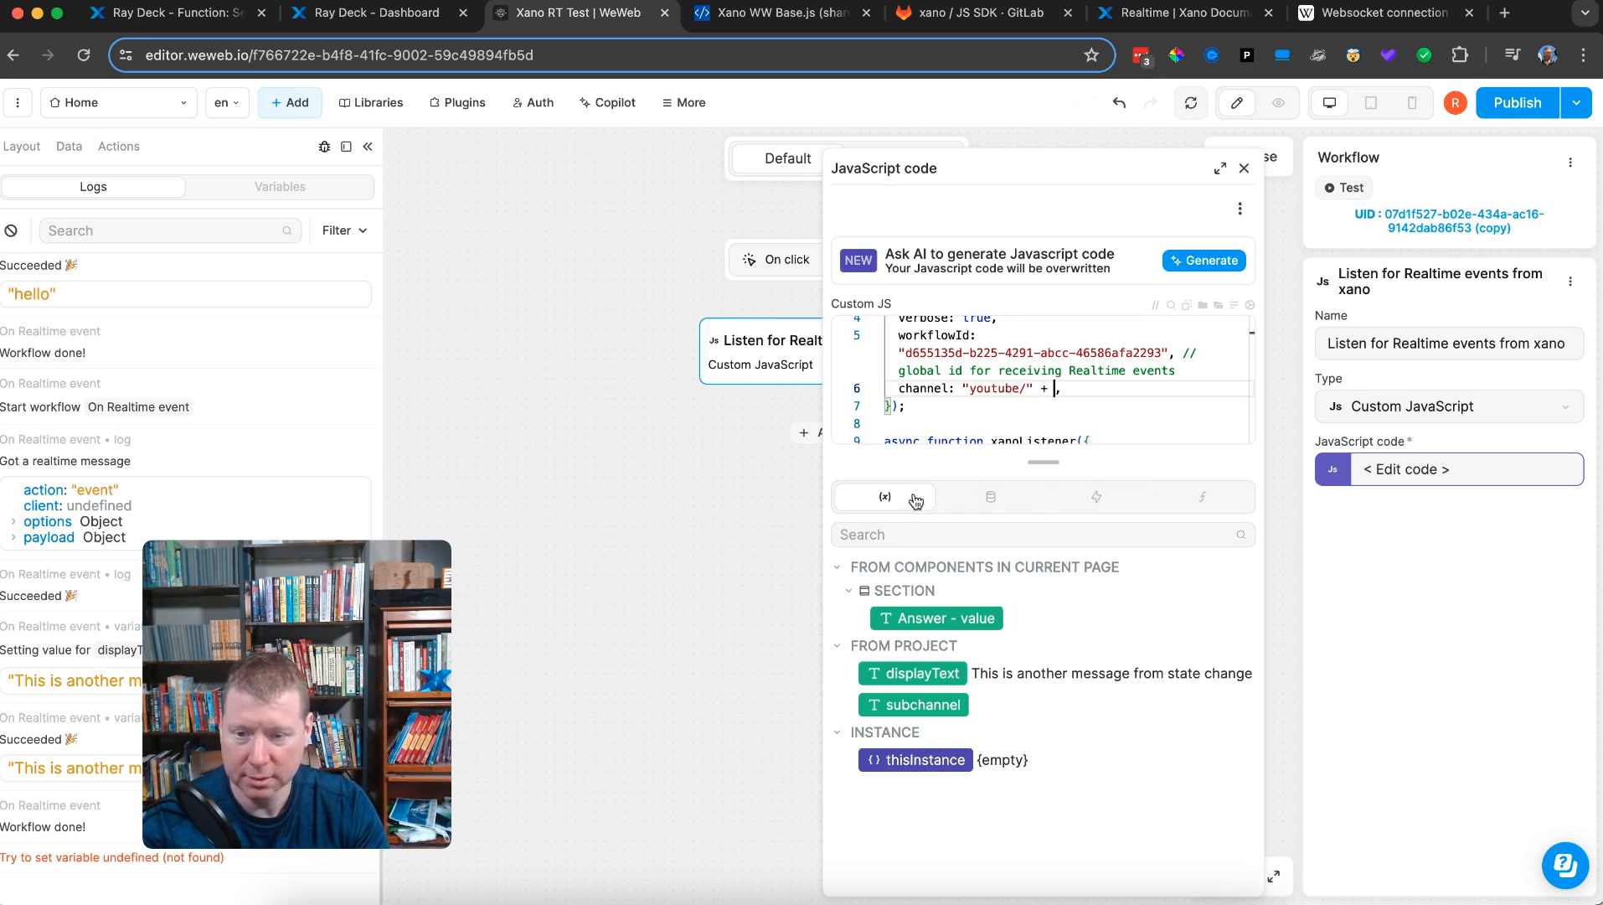
left_click(927, 708)
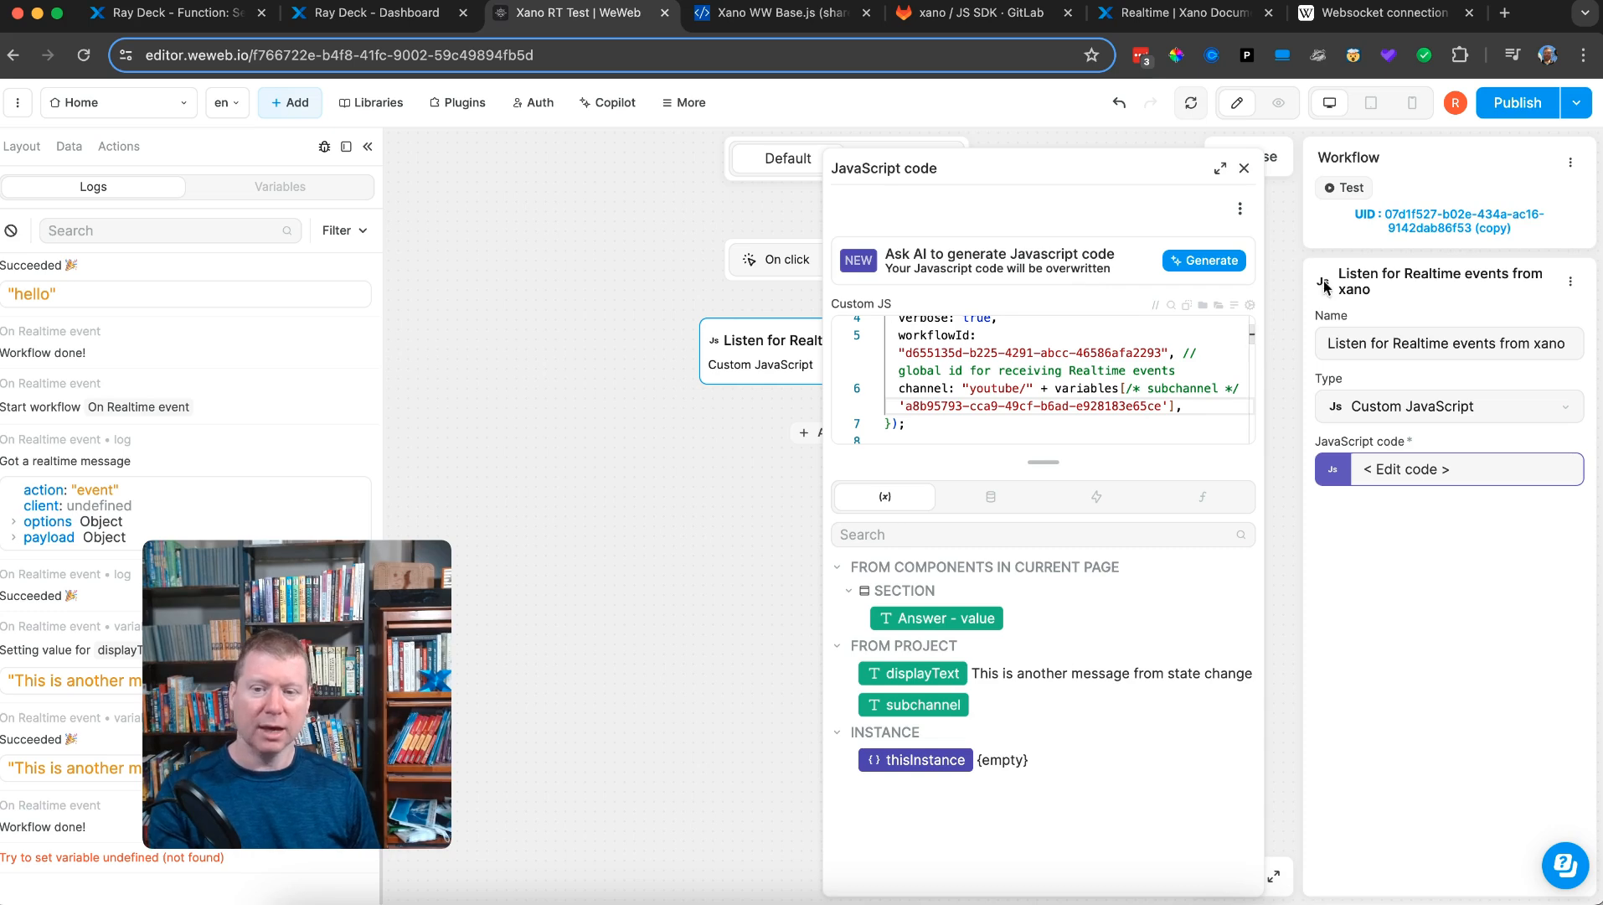
left_click(1245, 169)
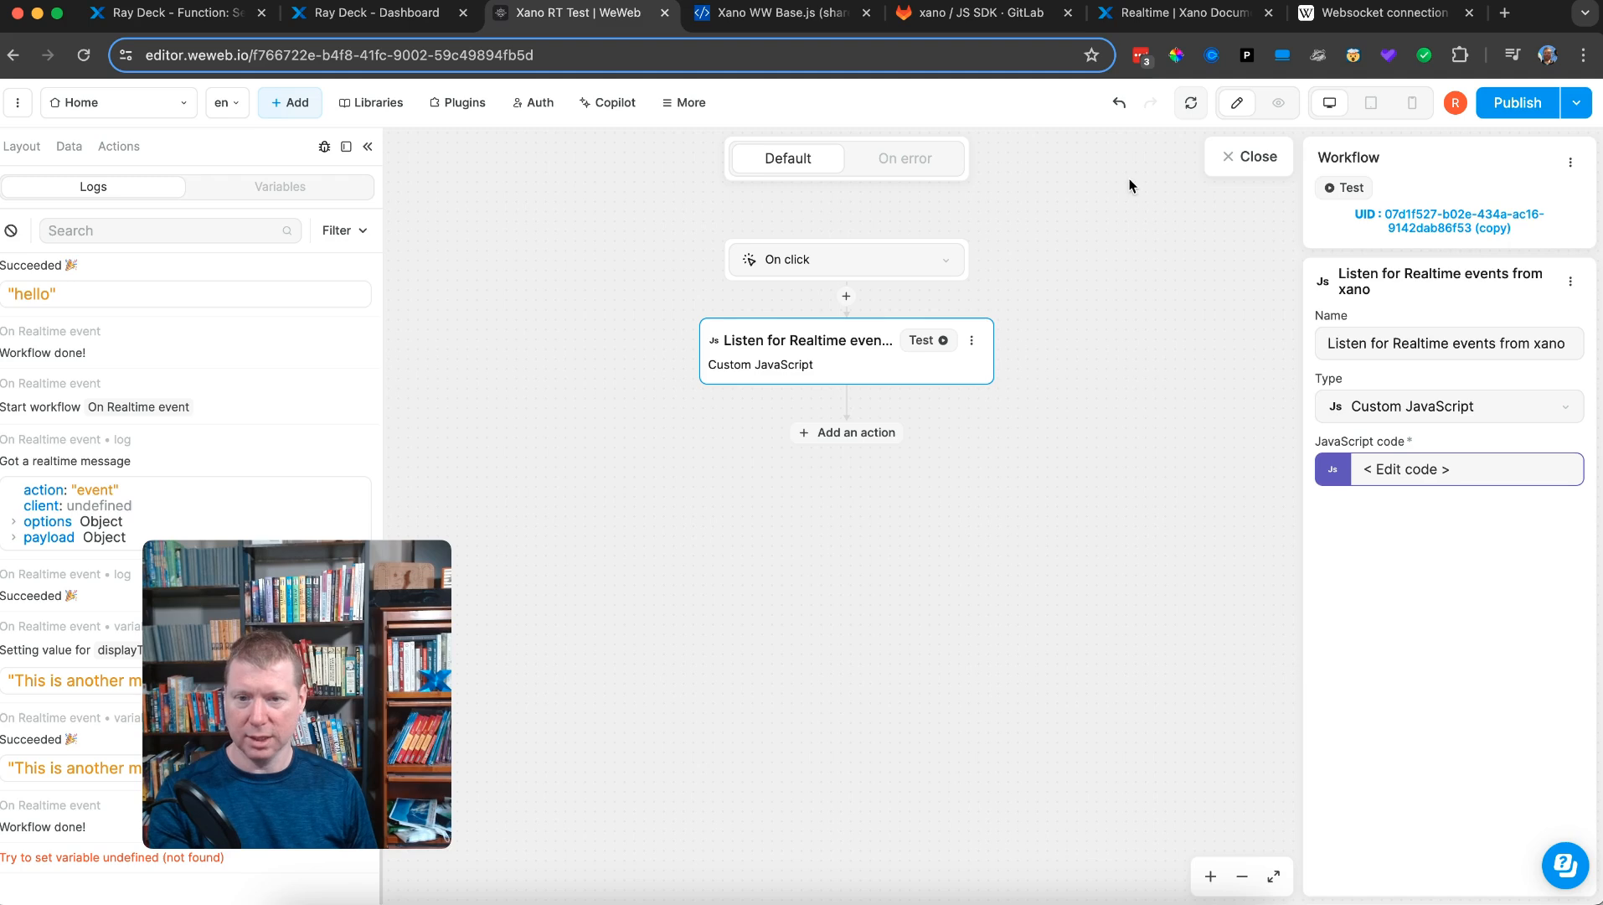
left_click(1230, 157)
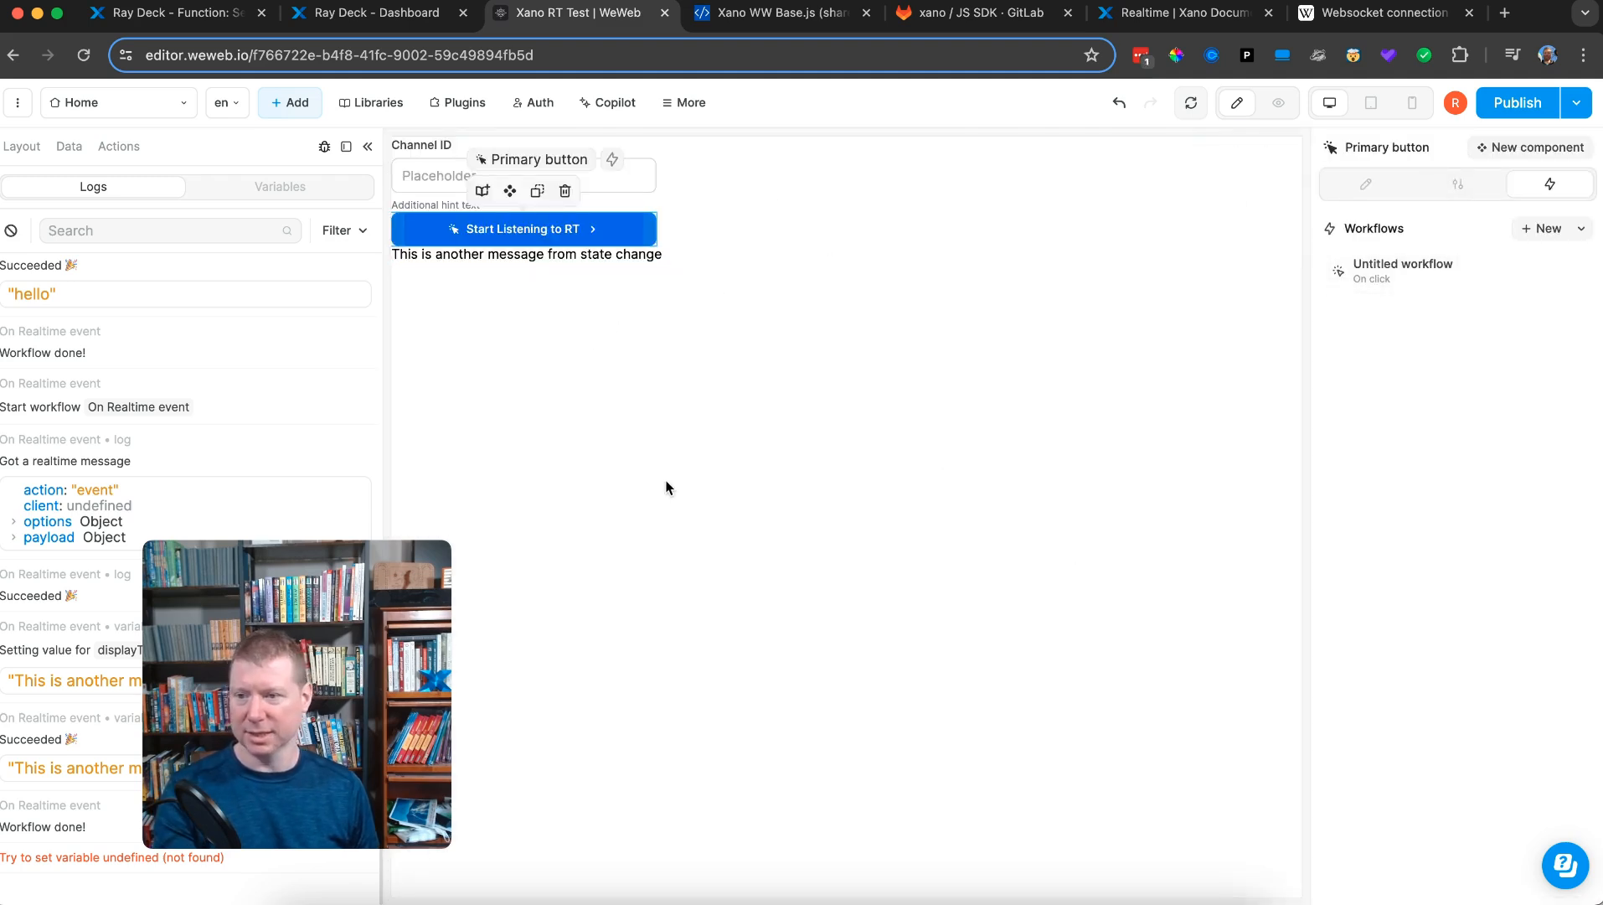
- Reload the editor, preview the page, enter weweb as the Channel ID, and start listening to realtime events
left_click(81, 59)
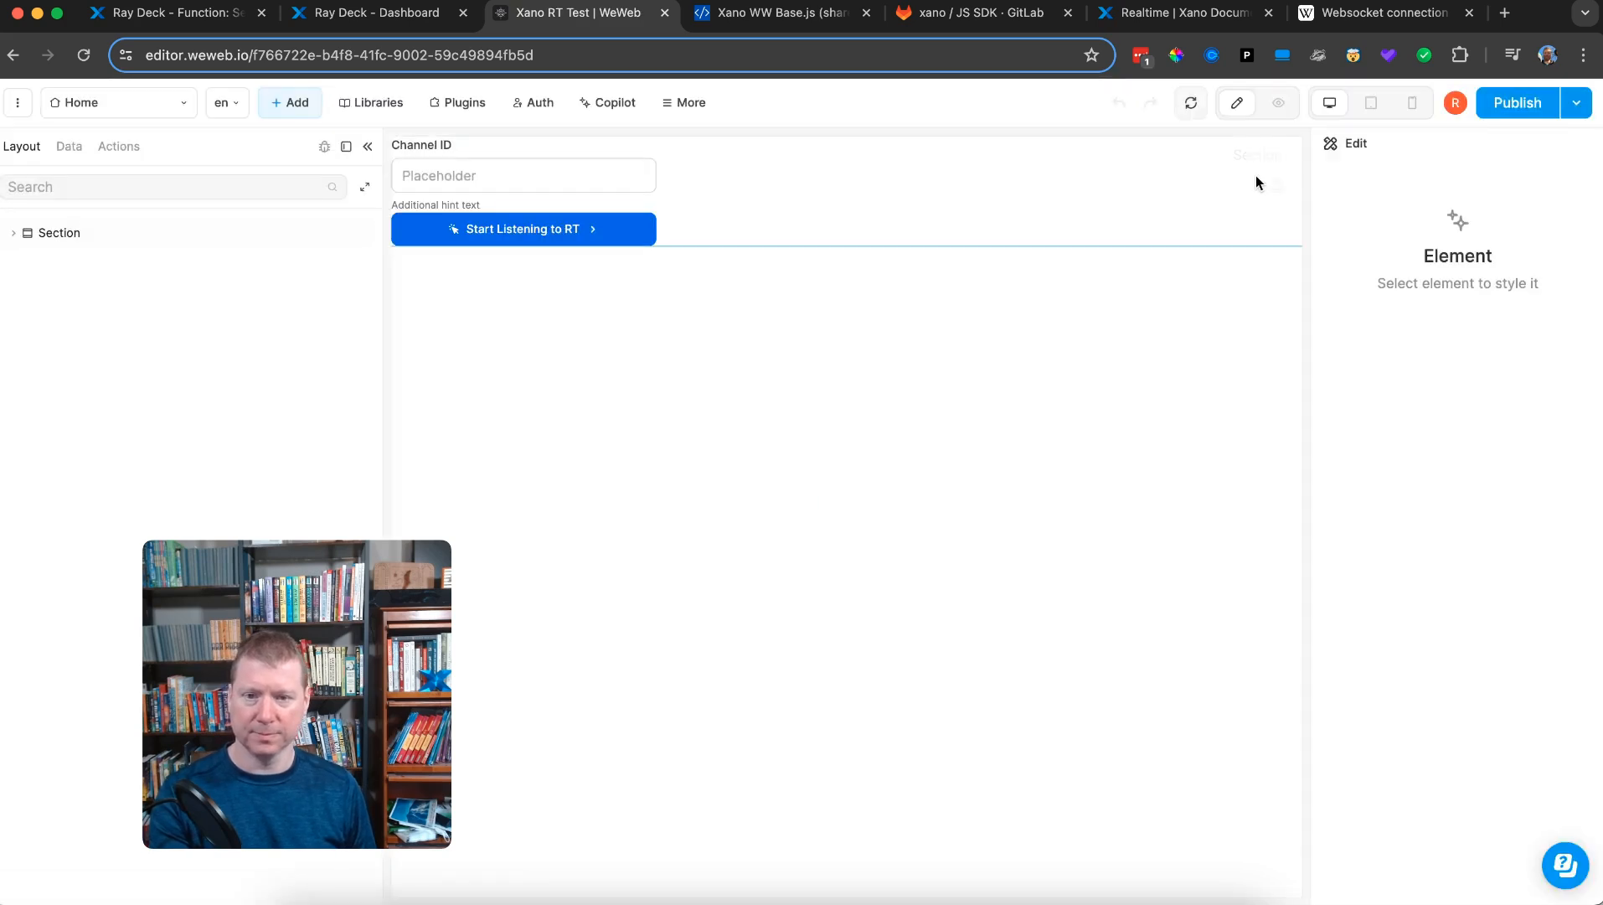
left_click(566, 172)
left_click(1279, 102)
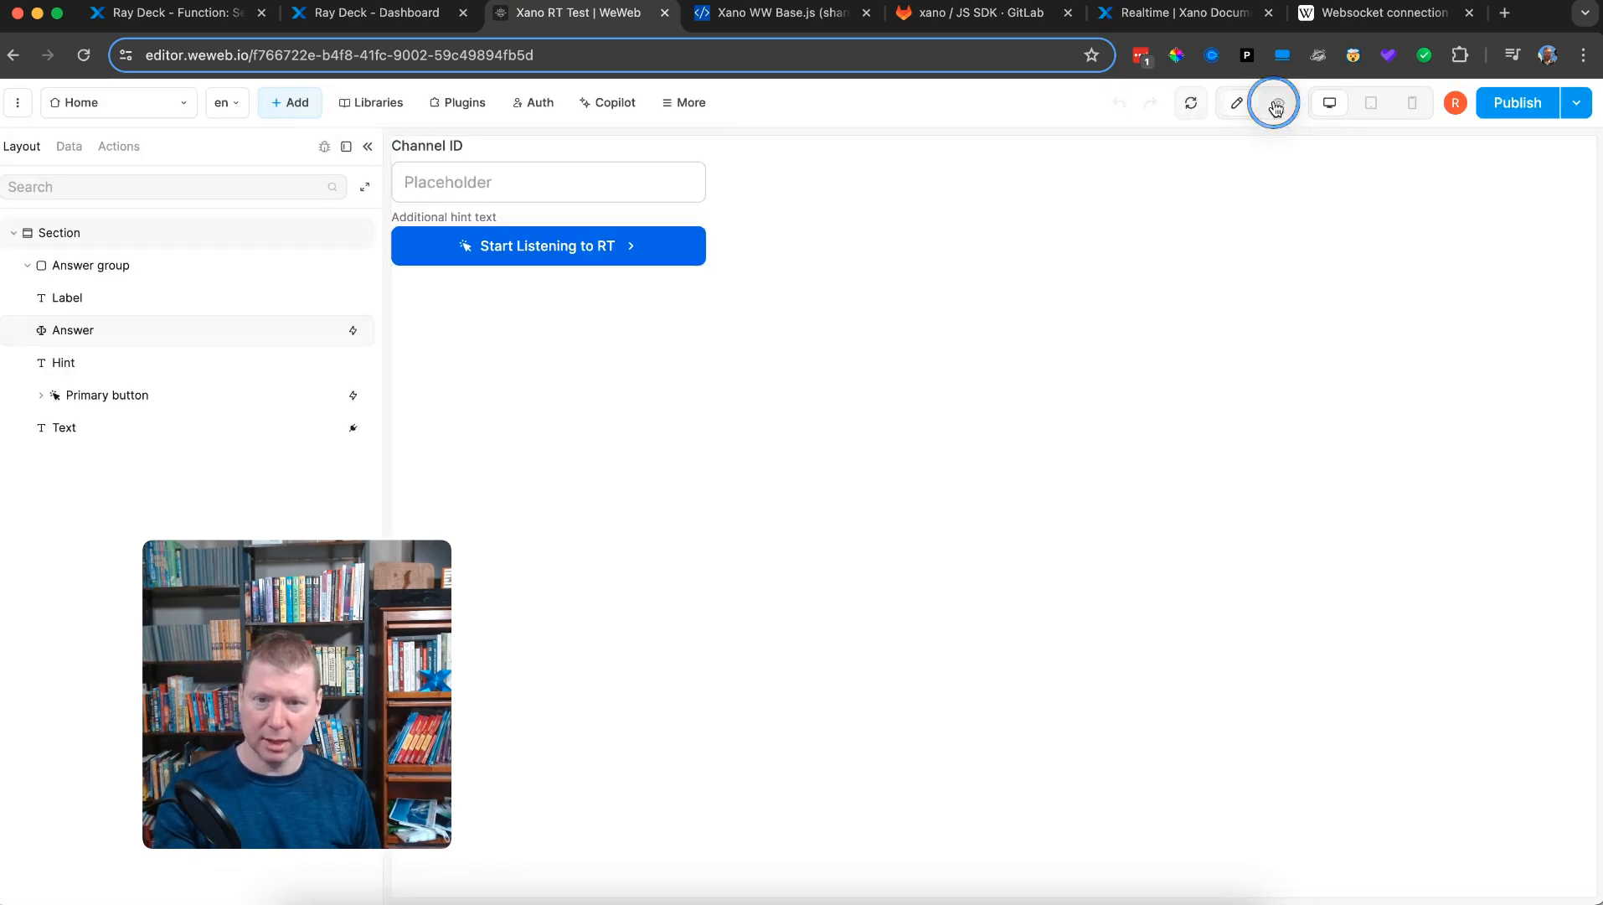
left_click(568, 172)
type("weweb")
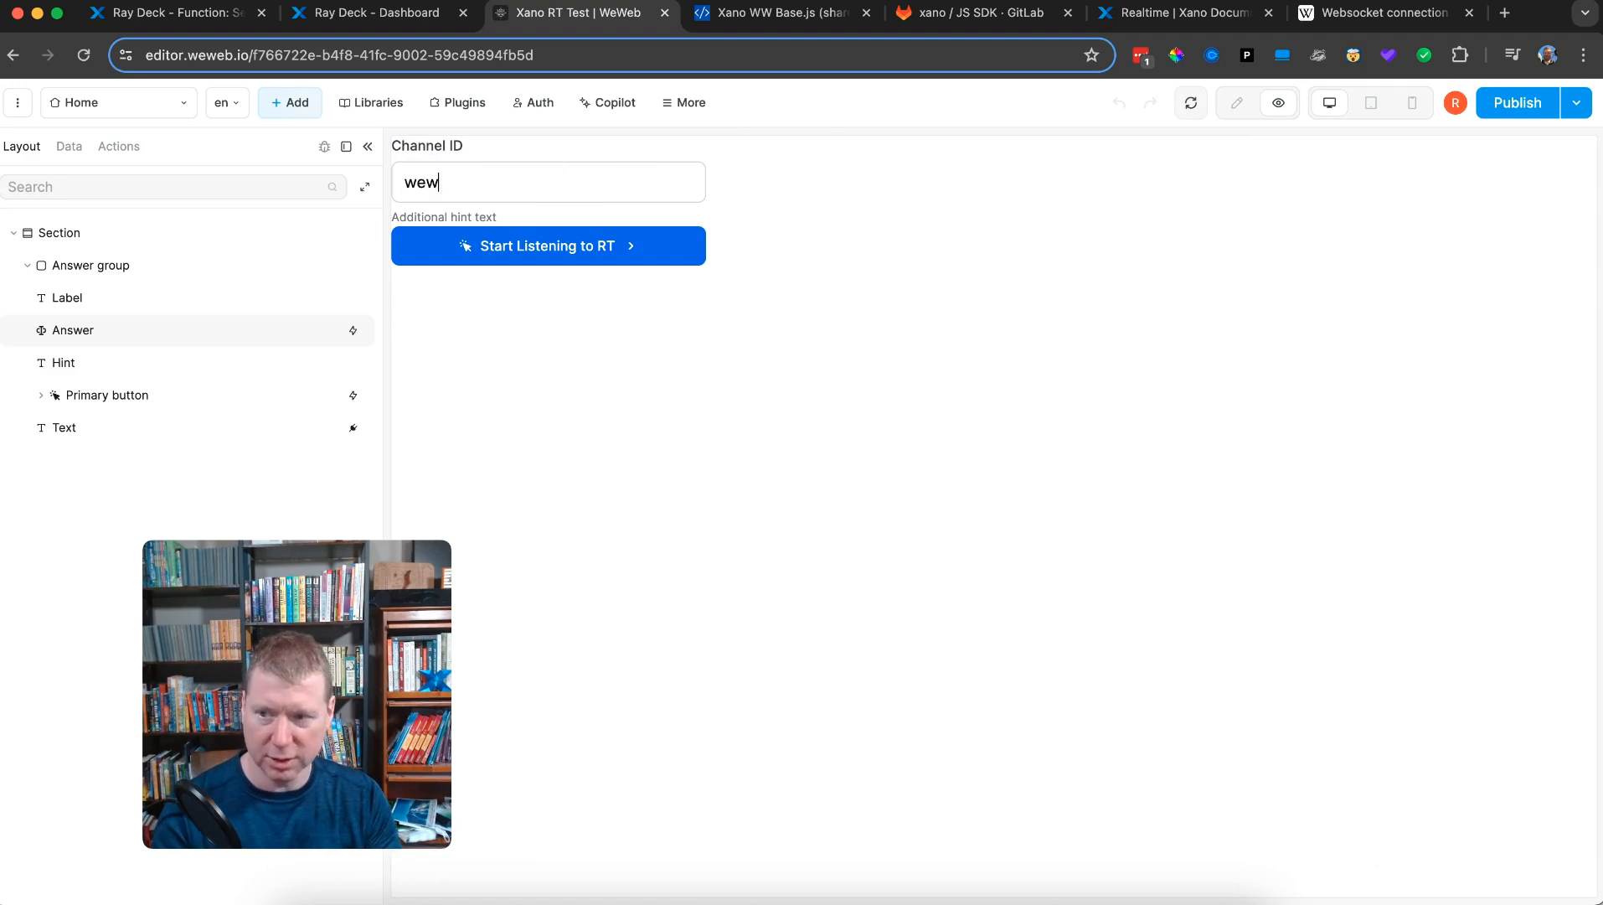
left_click(532, 251)
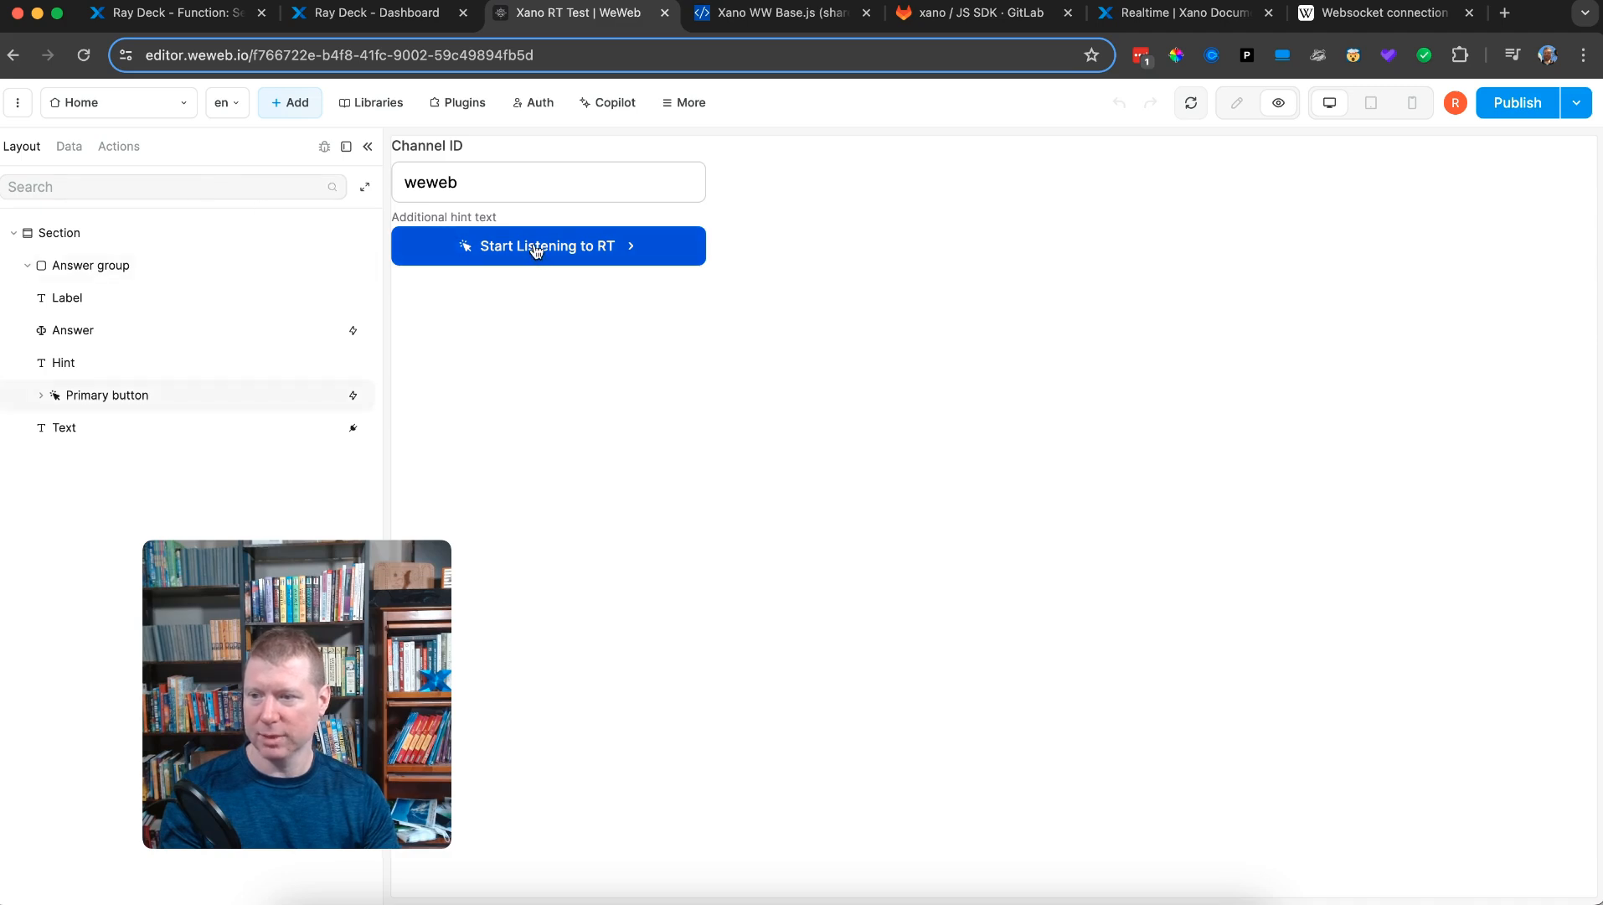
- Switch to Xano, rerun the Send message to weweb function, and check the message in the WeWeb preview
left_click(205, 16)
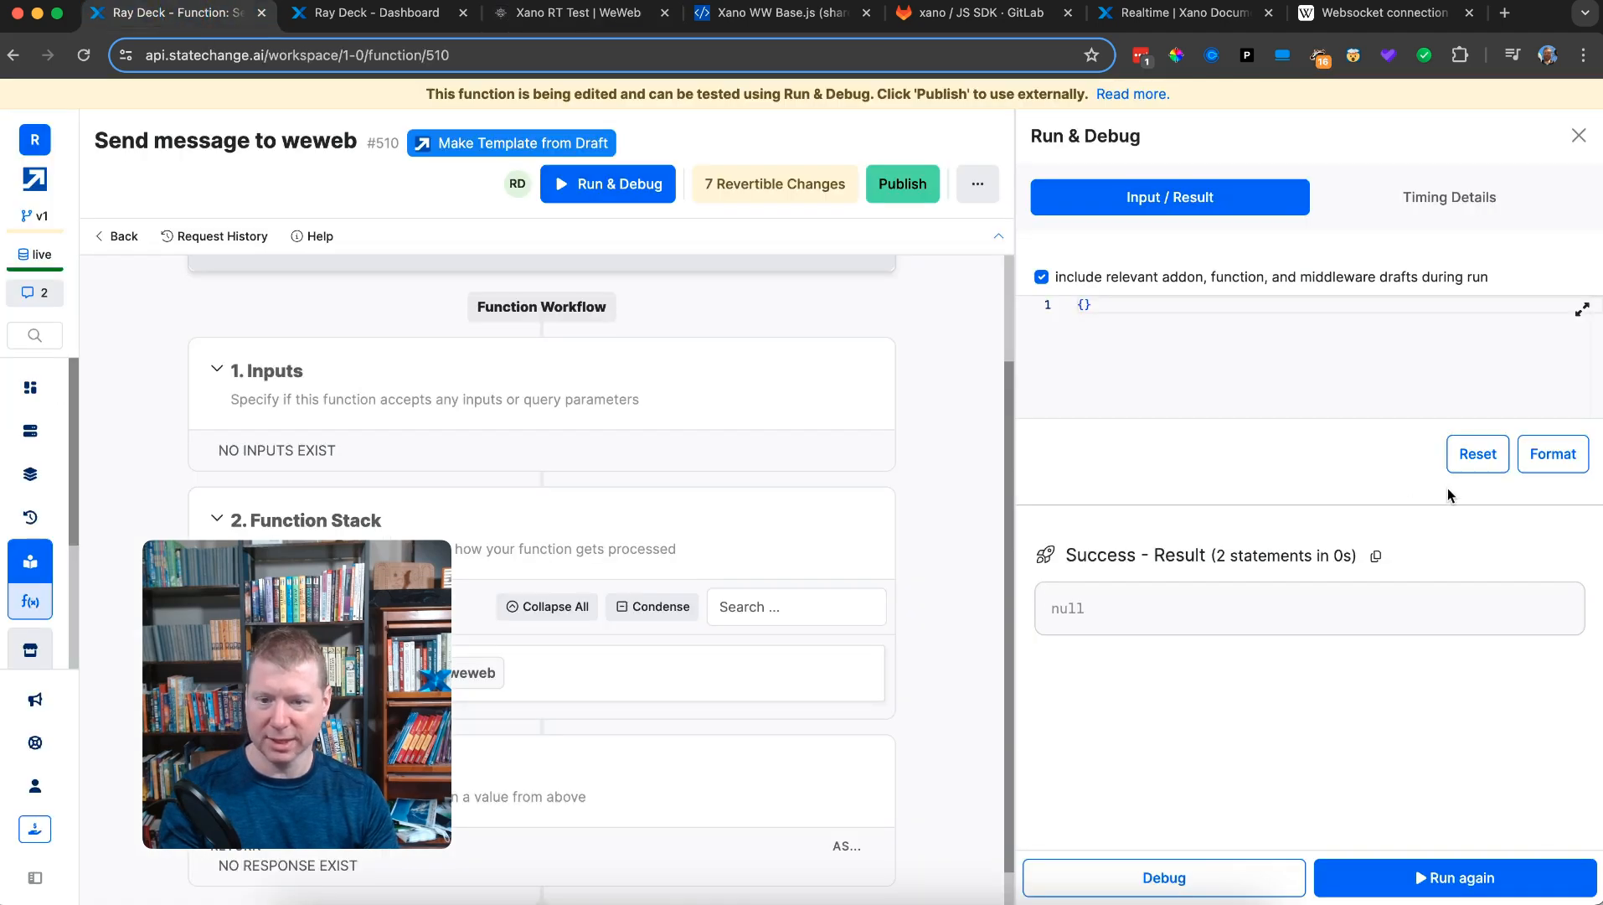
left_click(1546, 871)
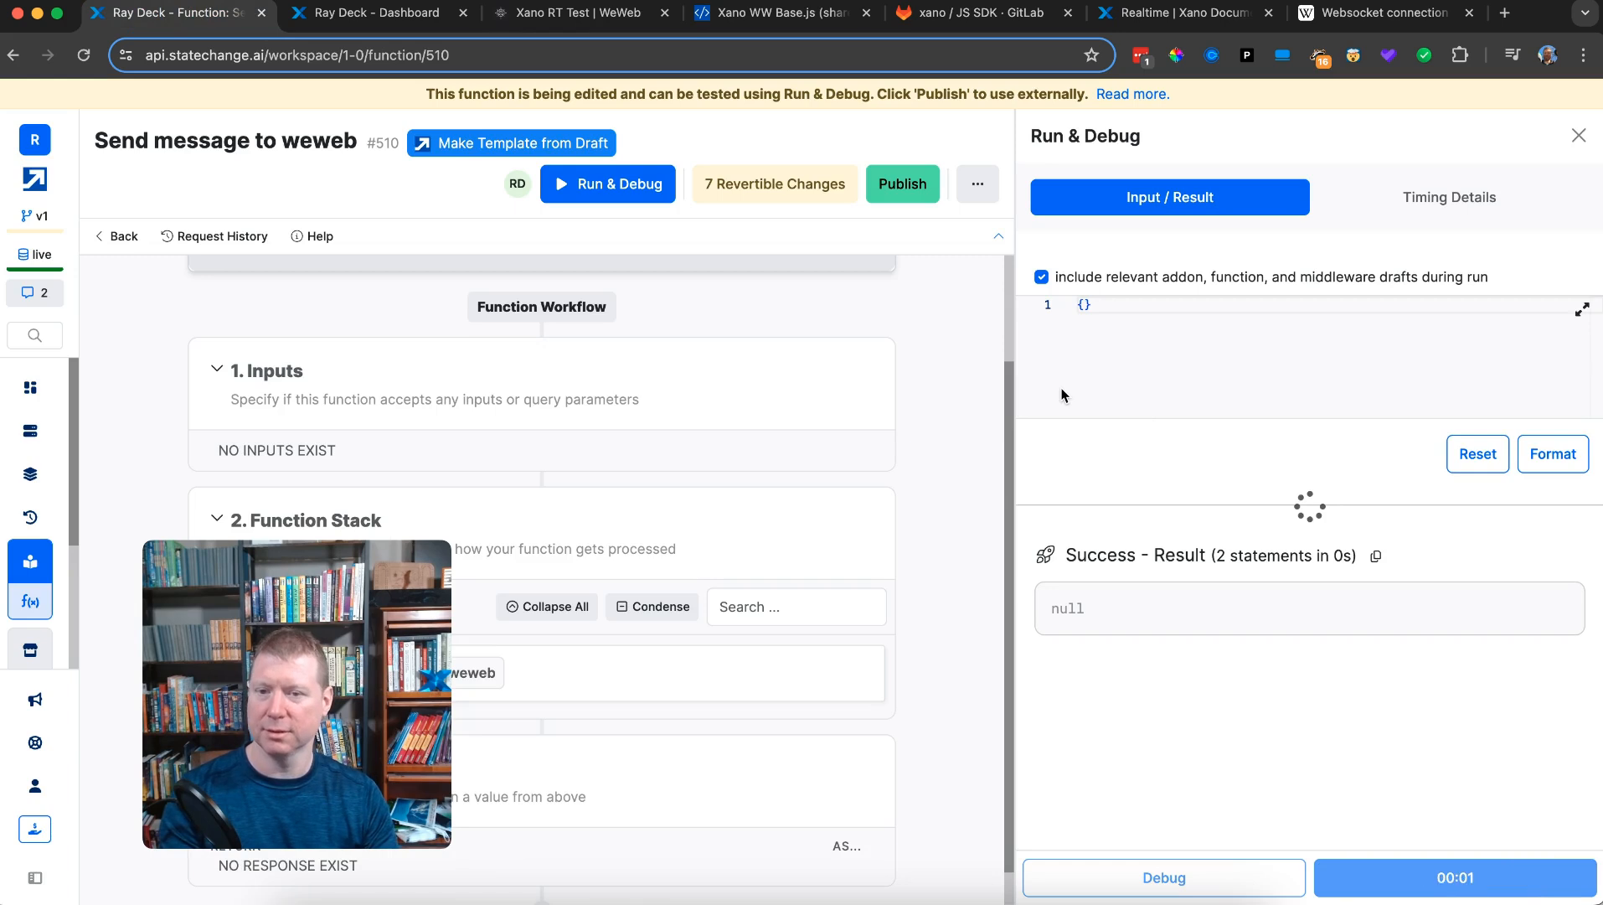
left_click(604, 18)
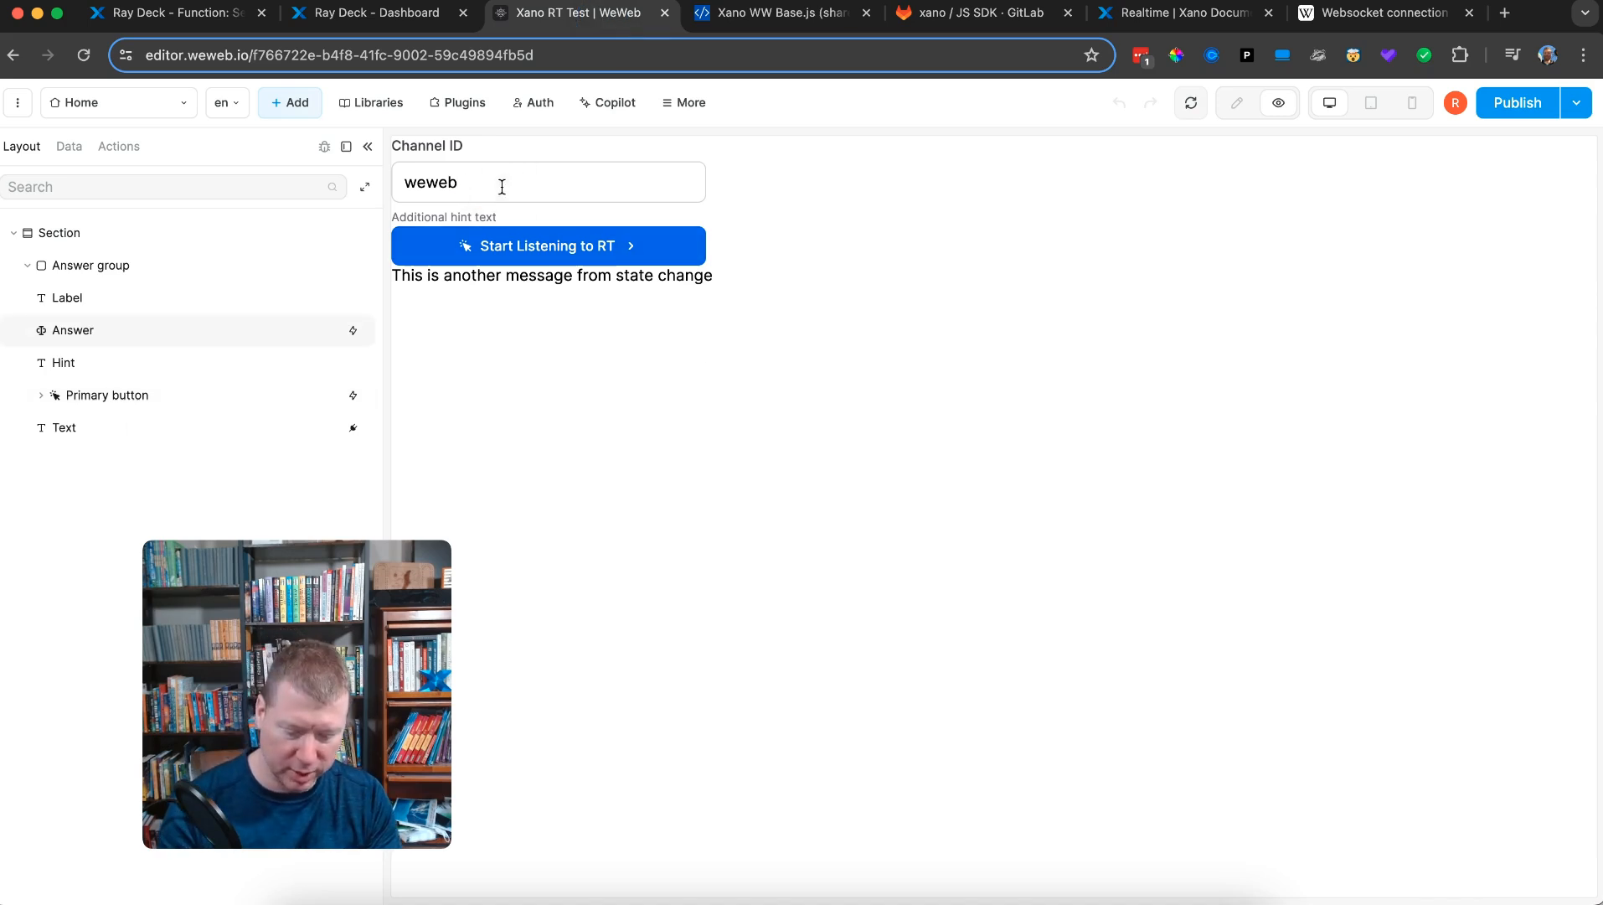
- Reload the editor, preview the page again, and enter weweb2 as the Channel ID
key("super+r")
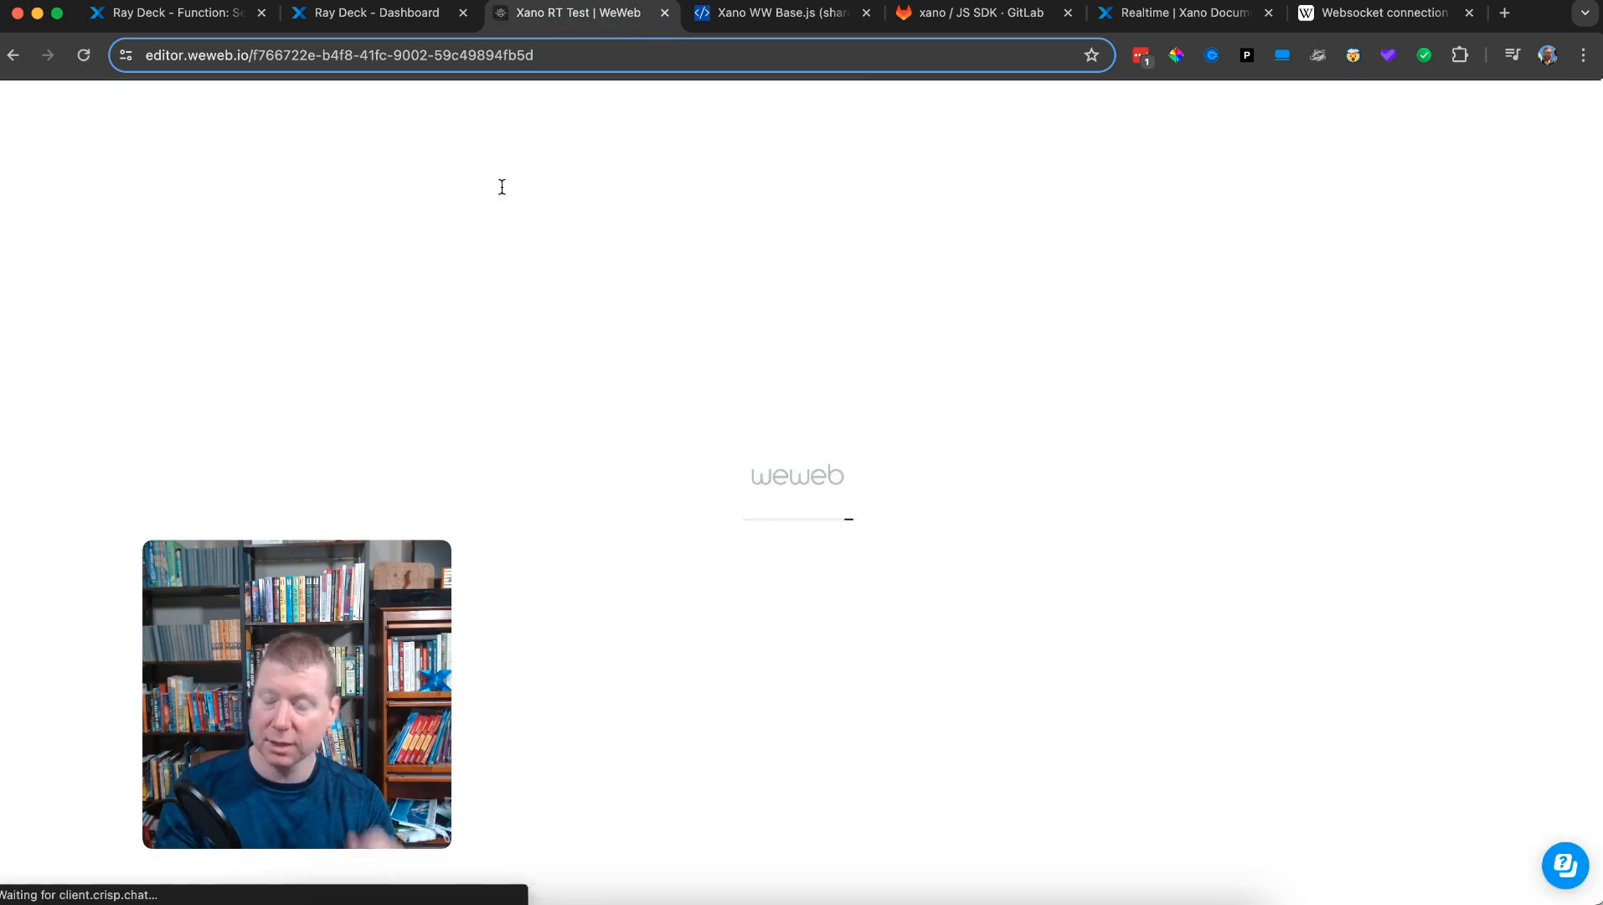
left_click(501, 176)
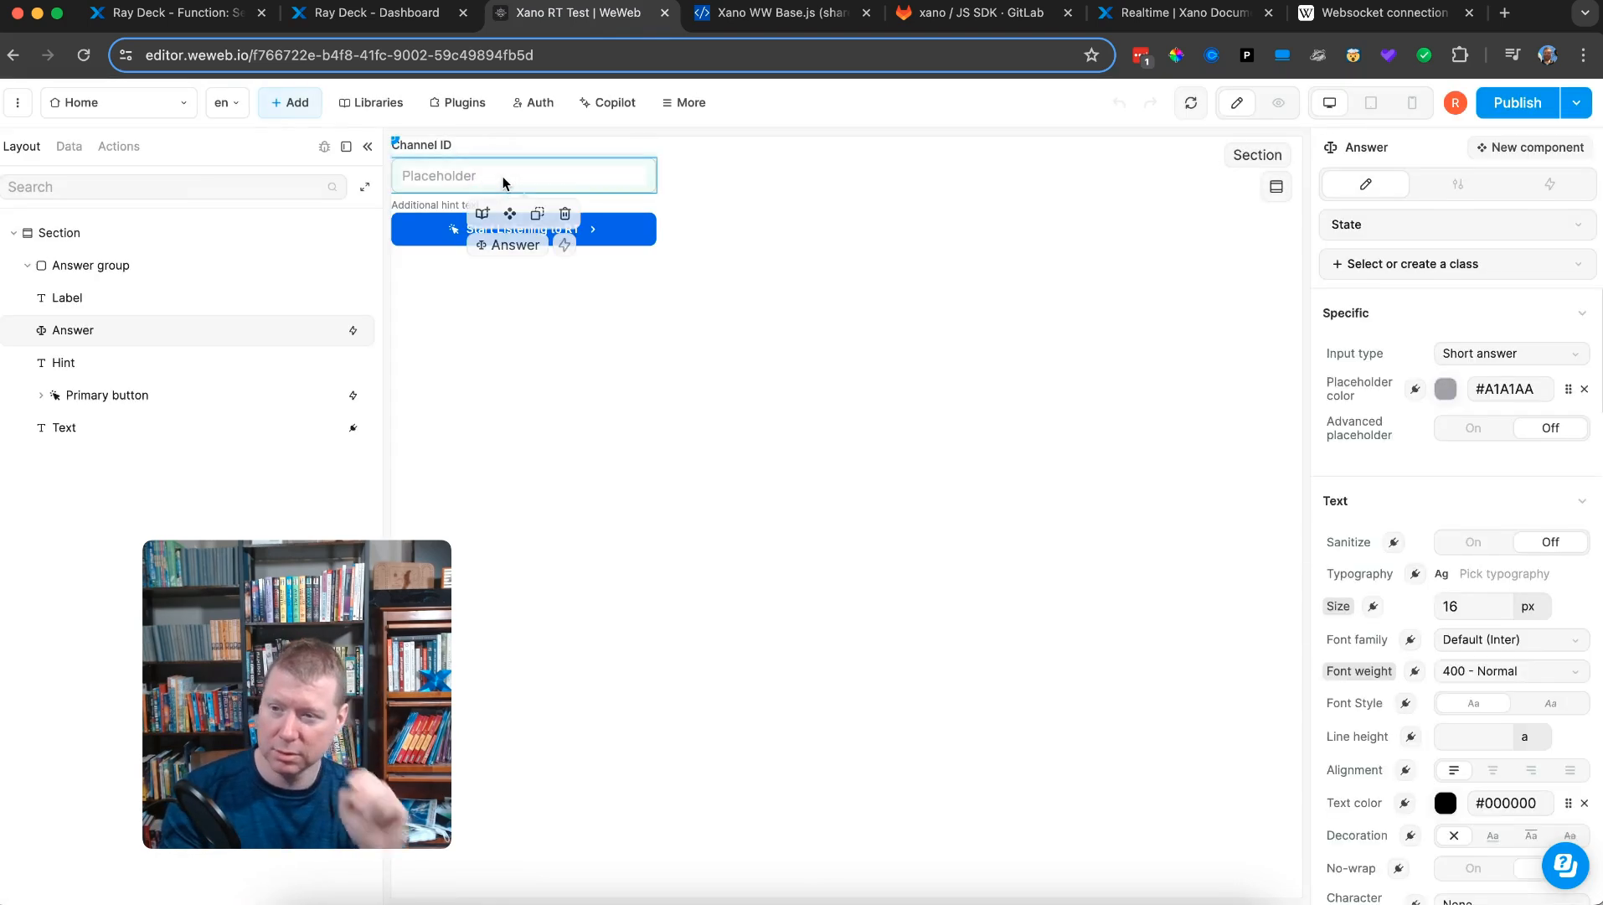
left_click(1278, 104)
left_click(558, 186)
type("ww")
type("eweb2")
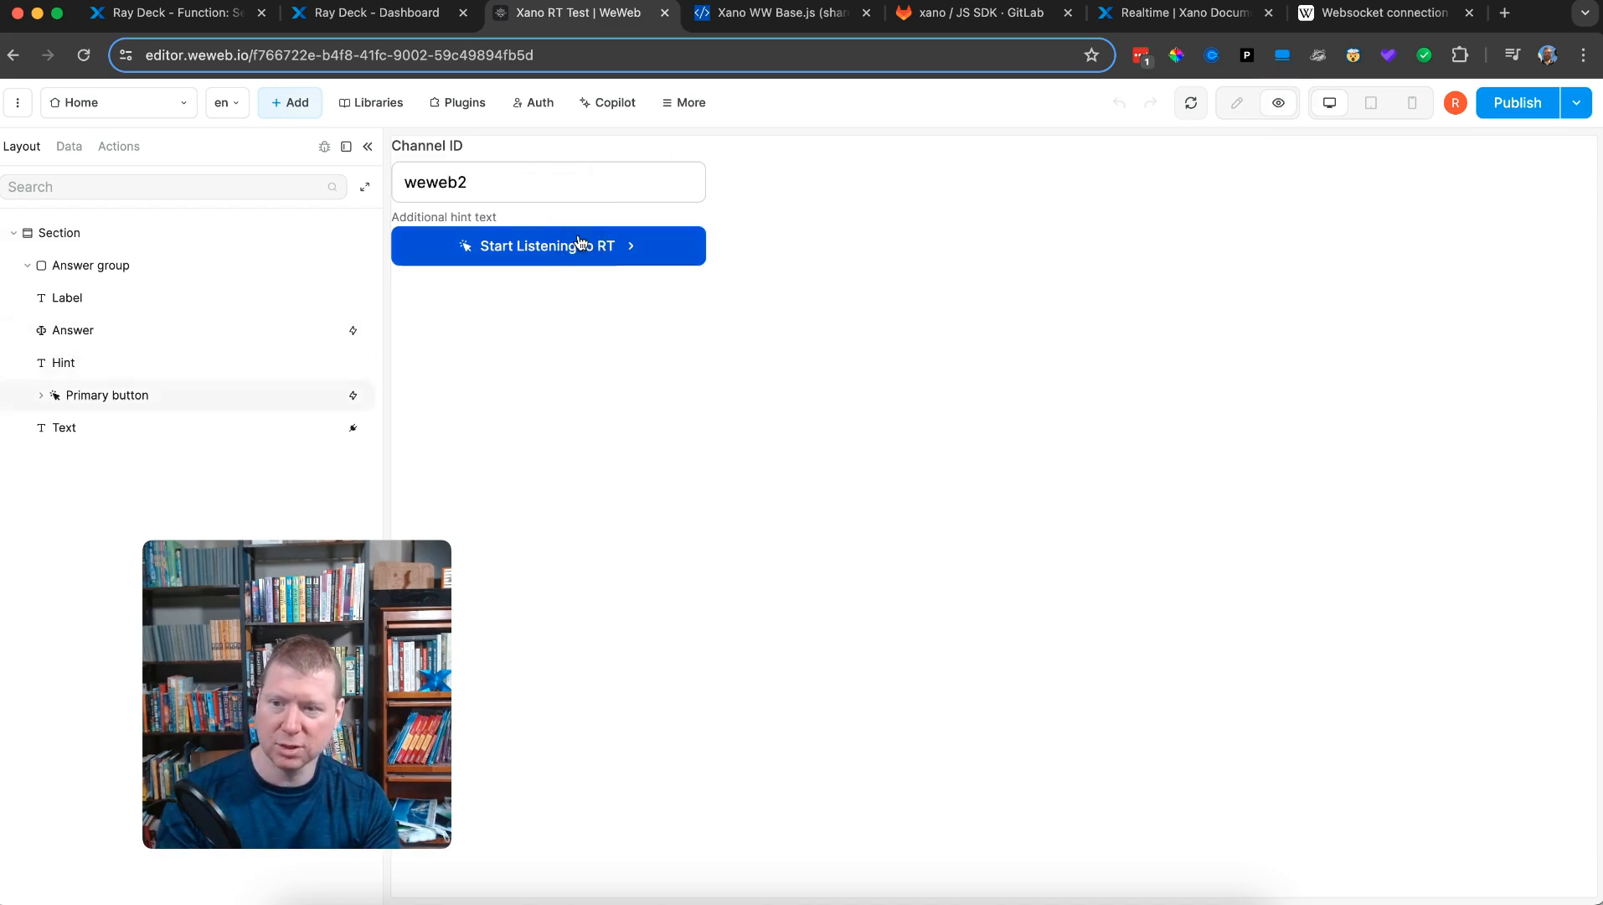
- Return to the Send message to weweb function in Xano and run it again
left_click(775, 13)
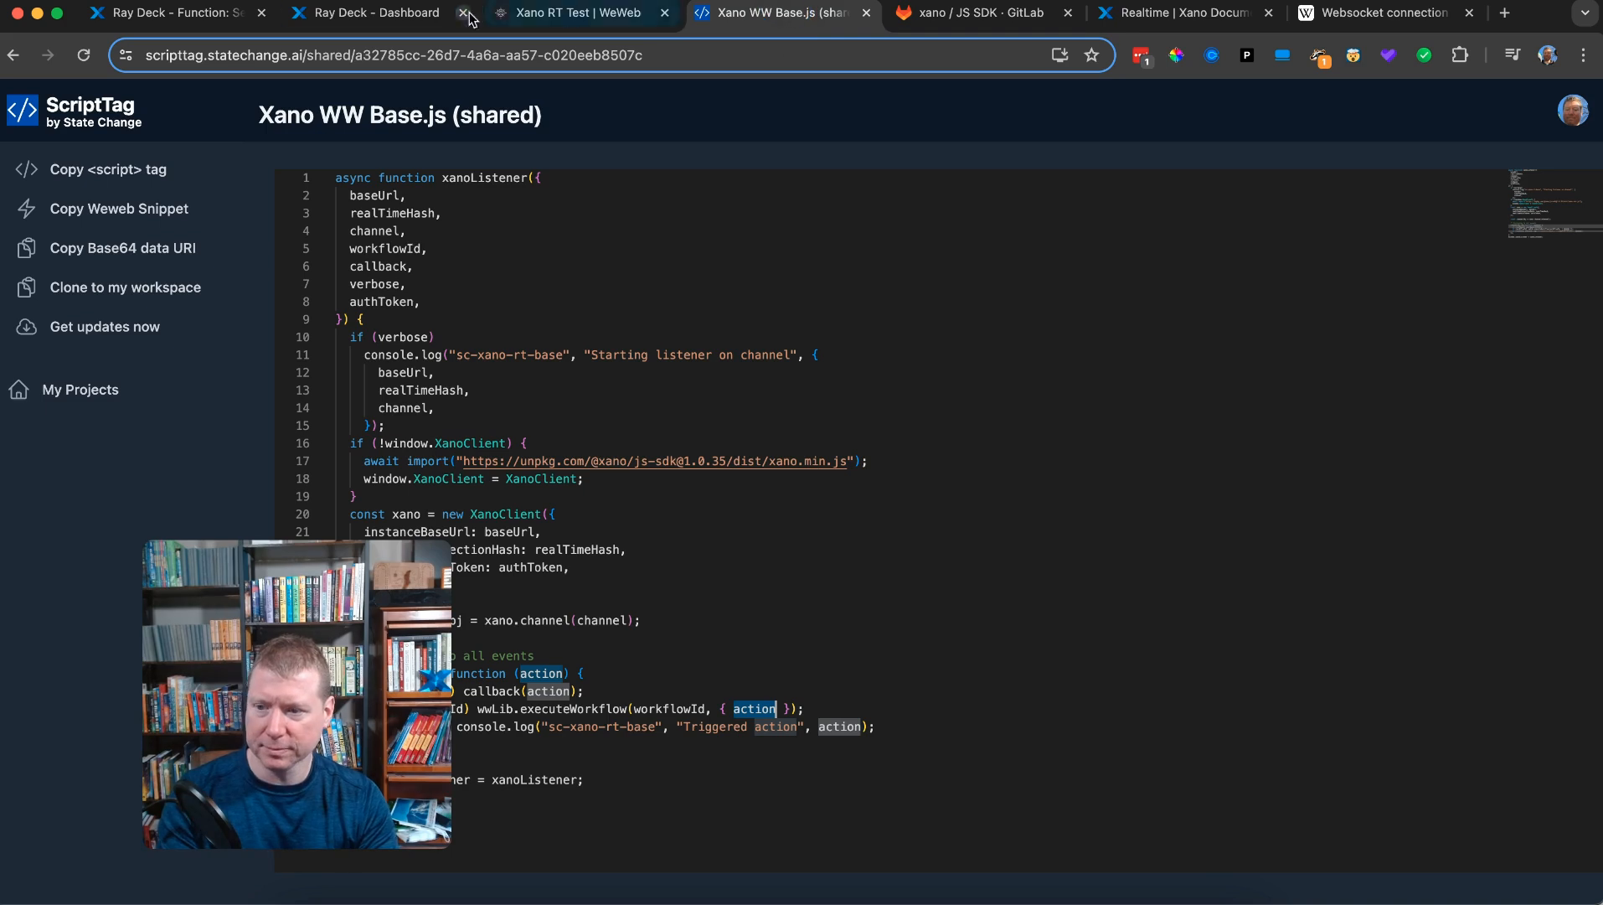
left_click(377, 12)
left_click(171, 12)
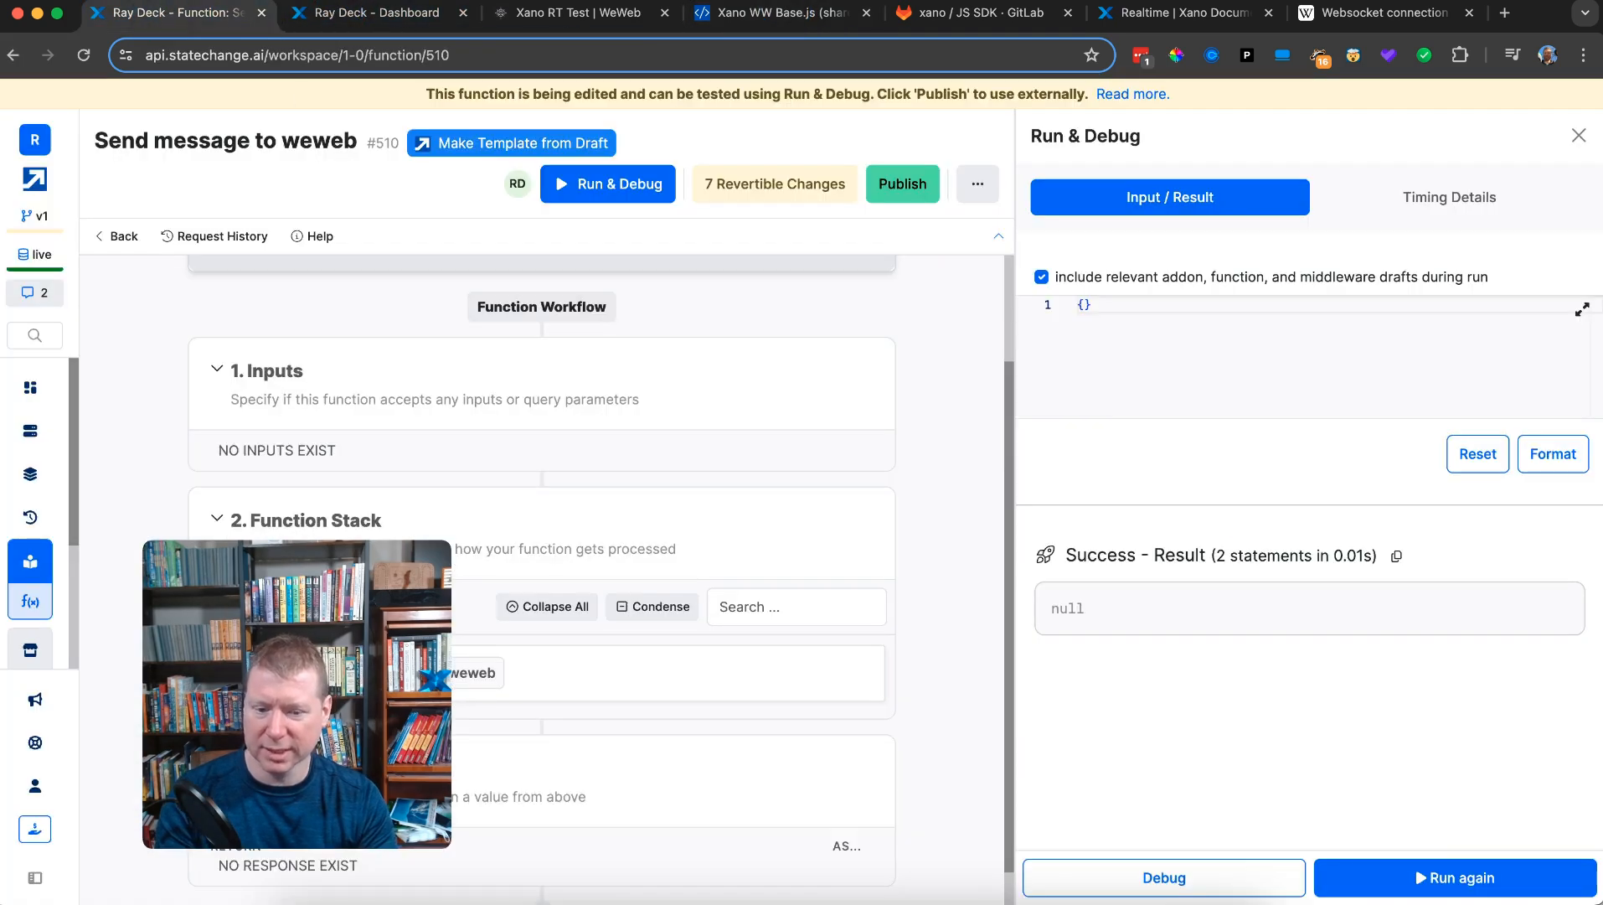
left_click(1434, 875)
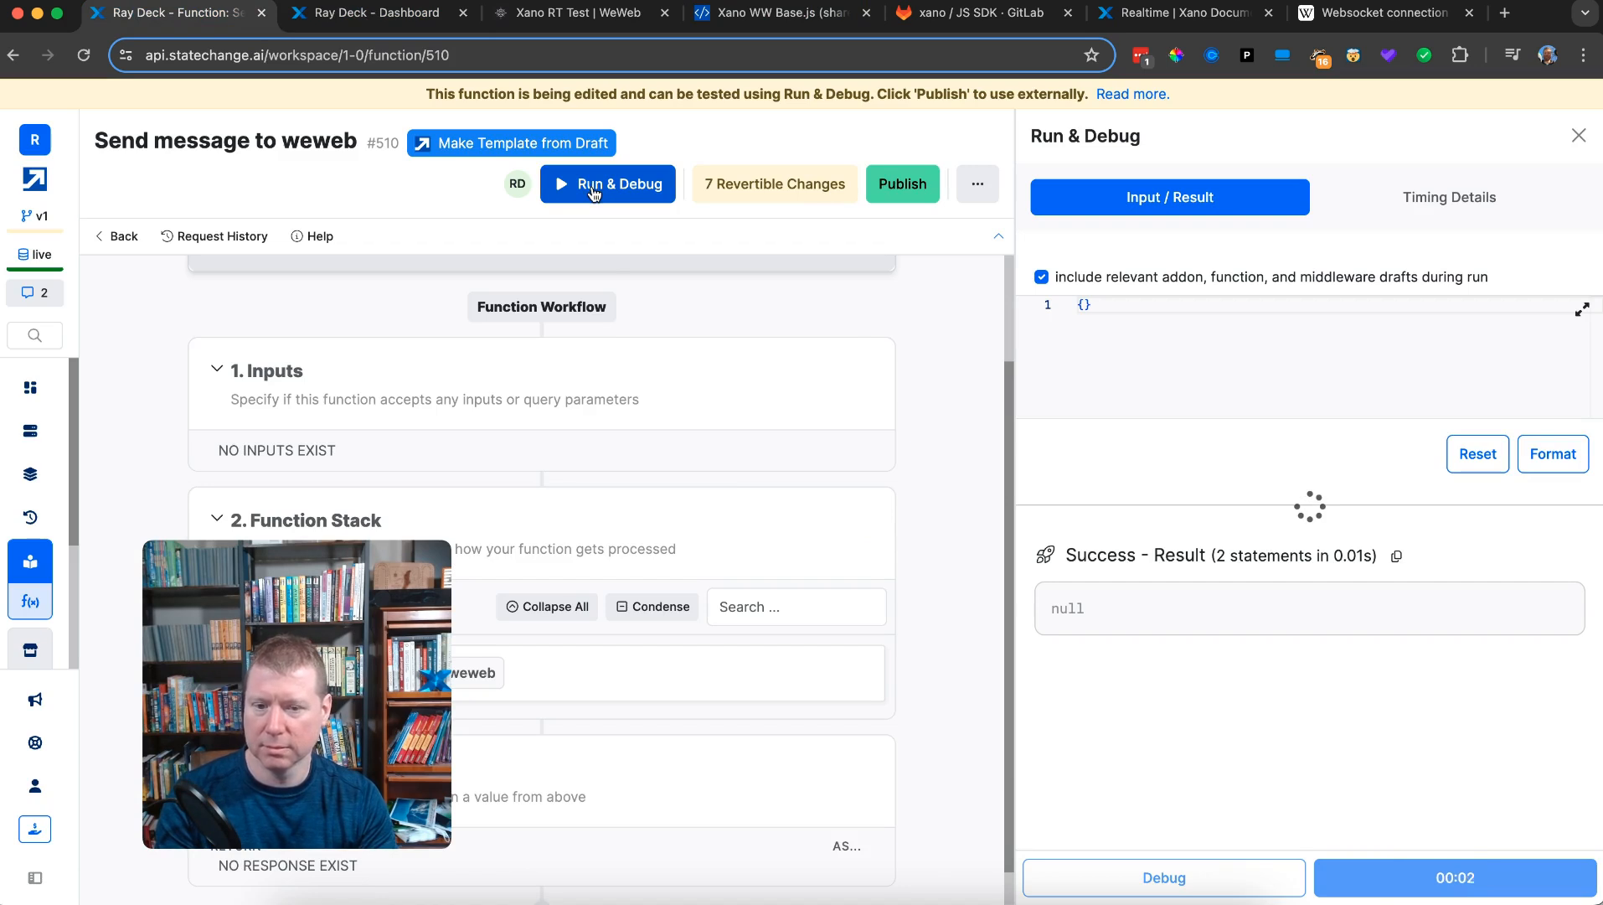
left_click(535, 17)
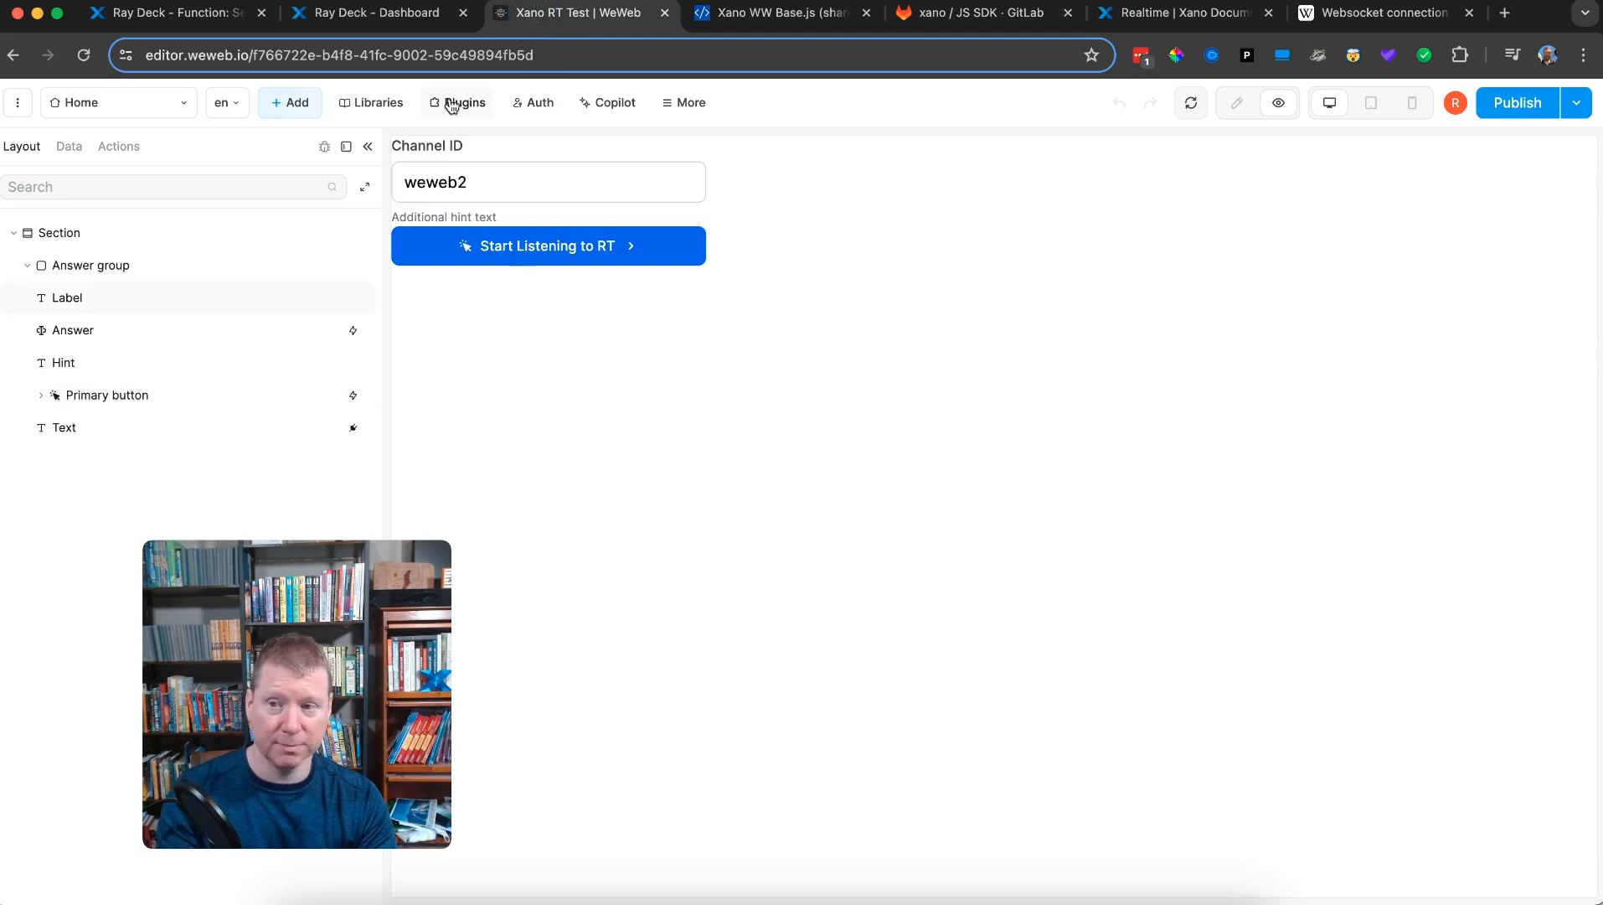
left_click(210, 17)
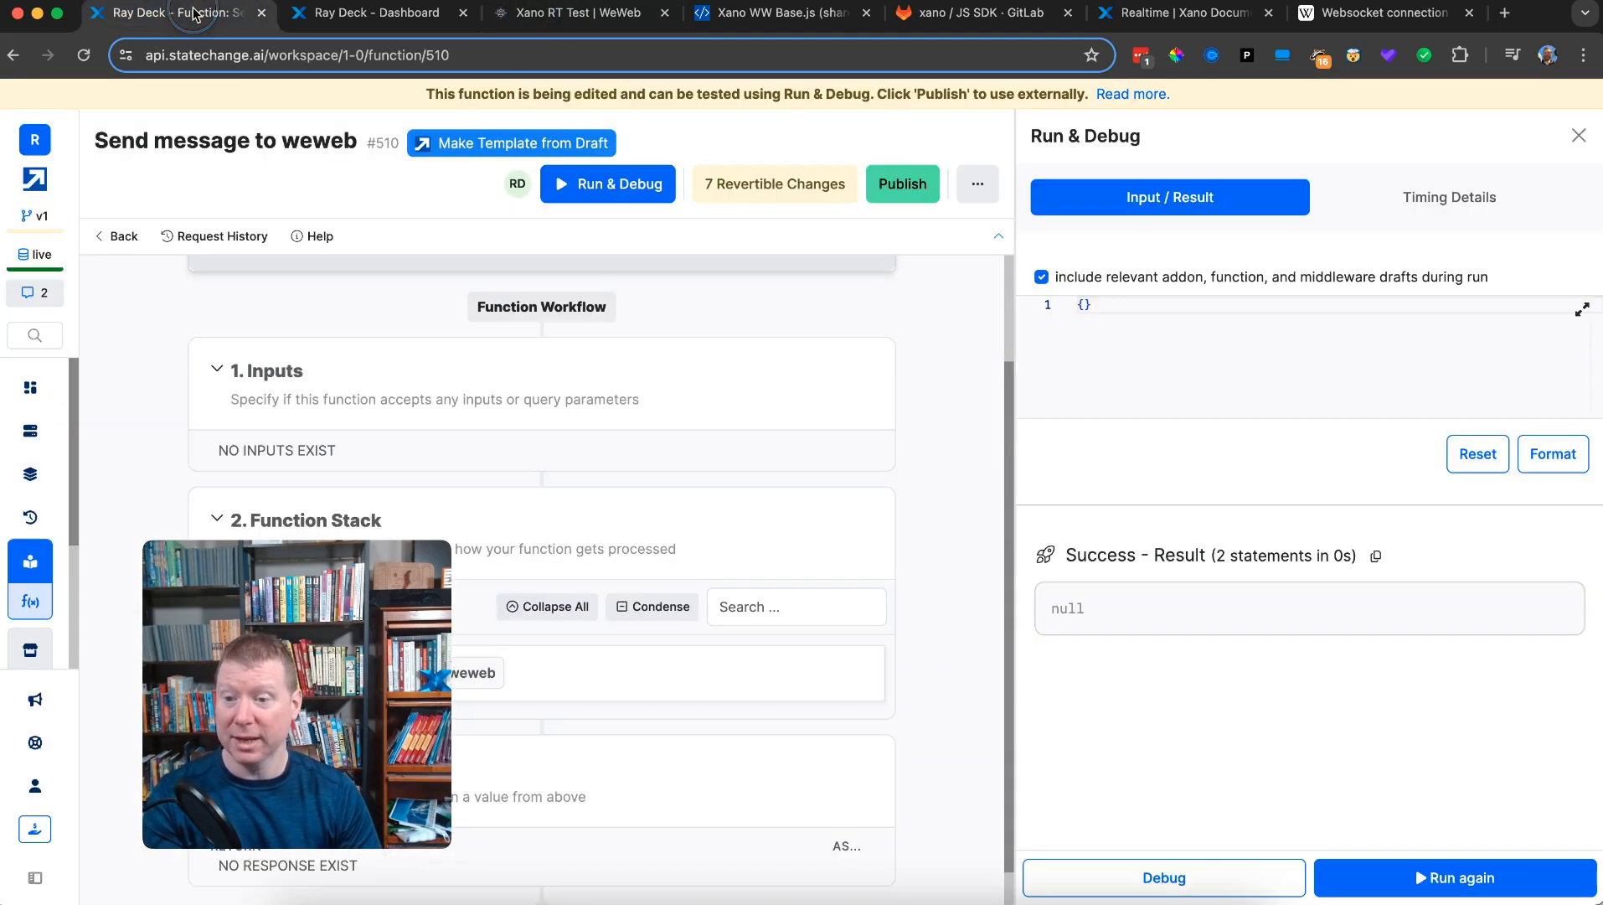
left_click(599, 685)
left_click(724, 272)
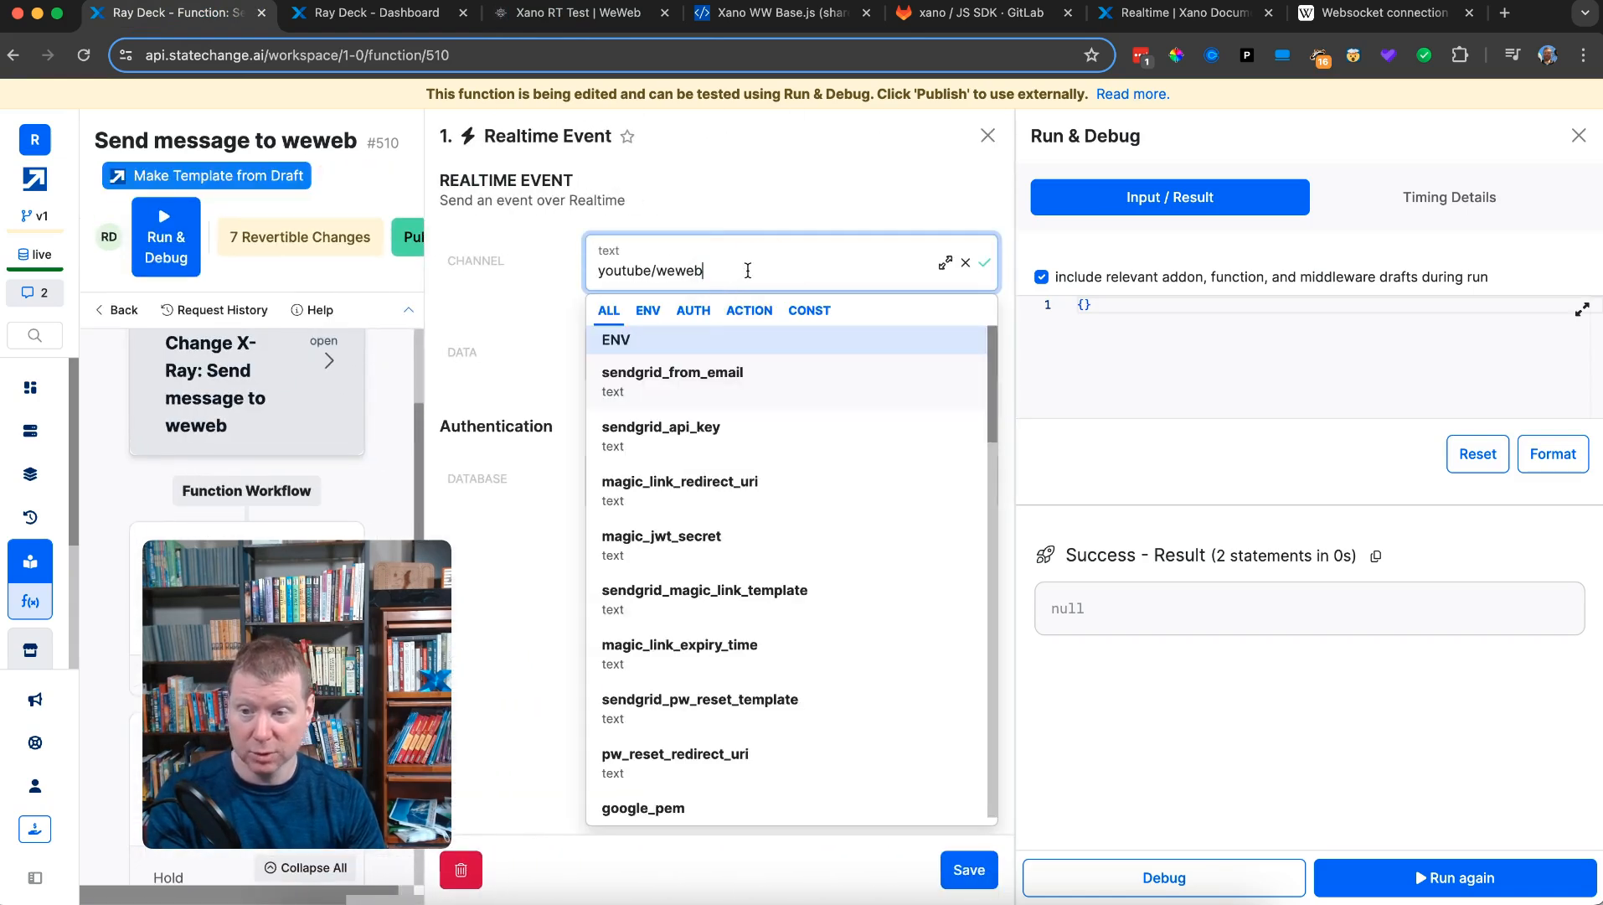
type("2")
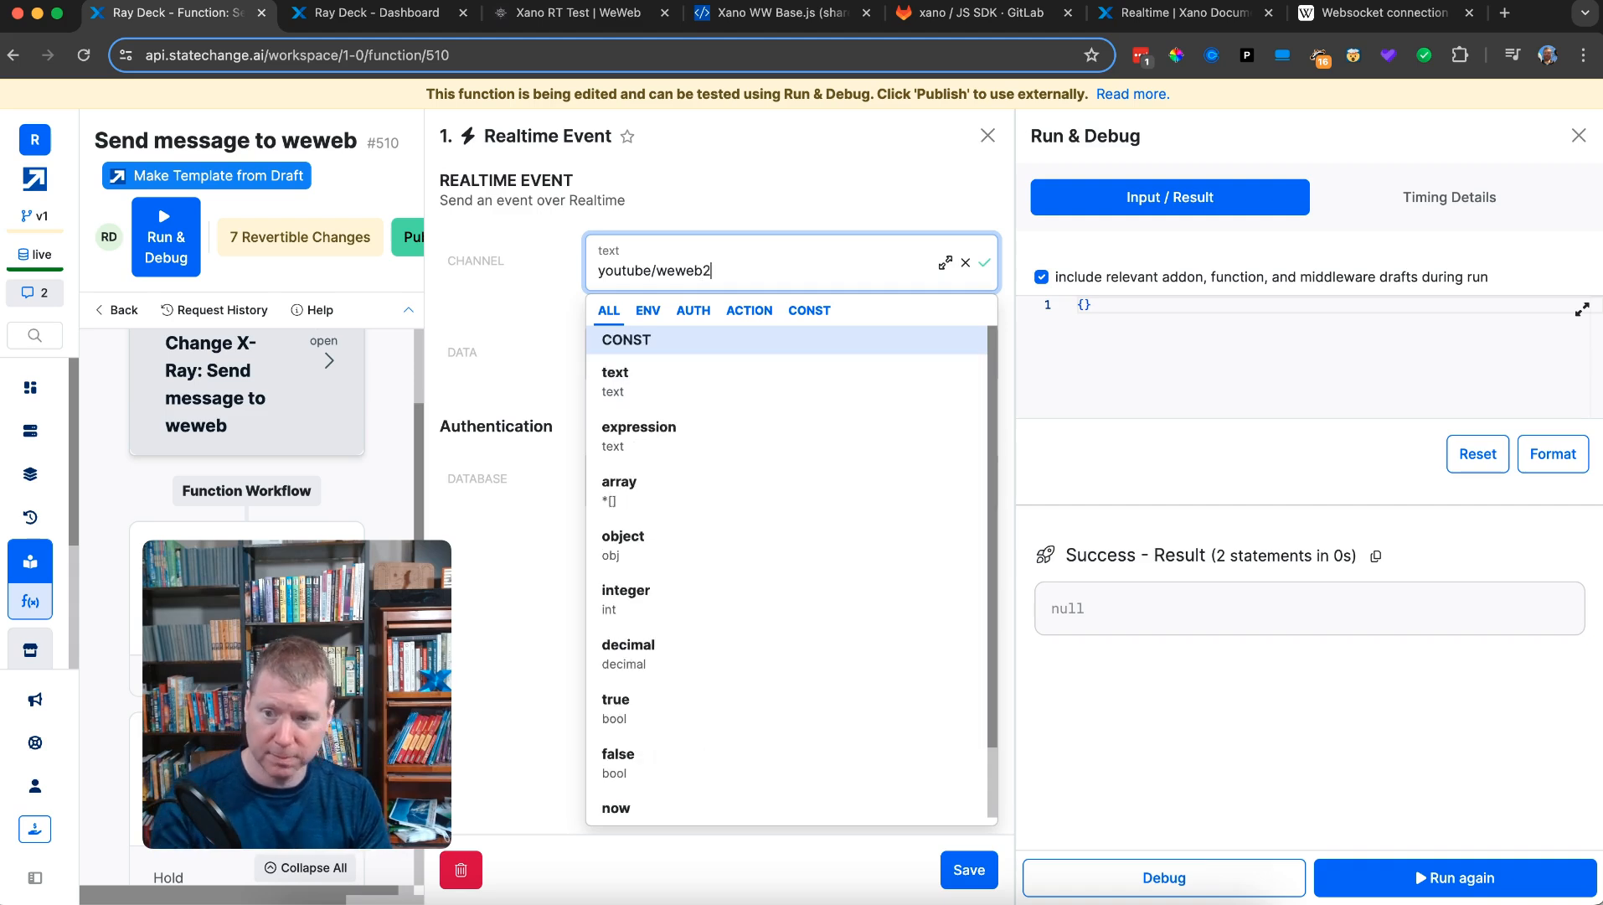
left_click(509, 722)
left_click(972, 870)
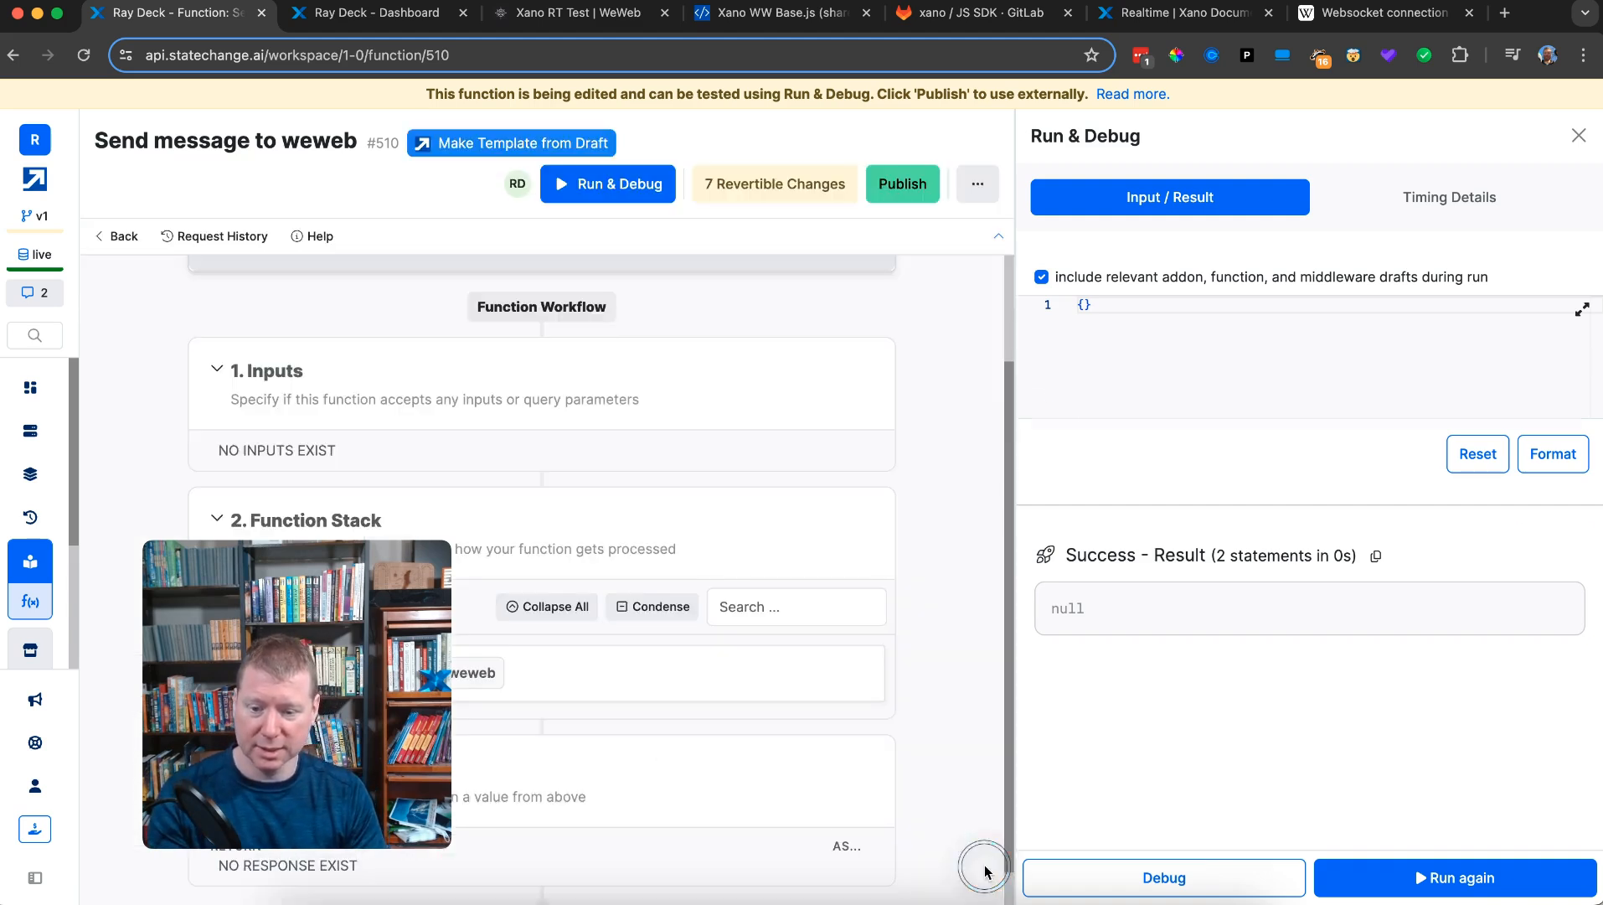
- Rerun the Send message to weweb function and check the WeWeb preview for the message
left_click(1471, 879)
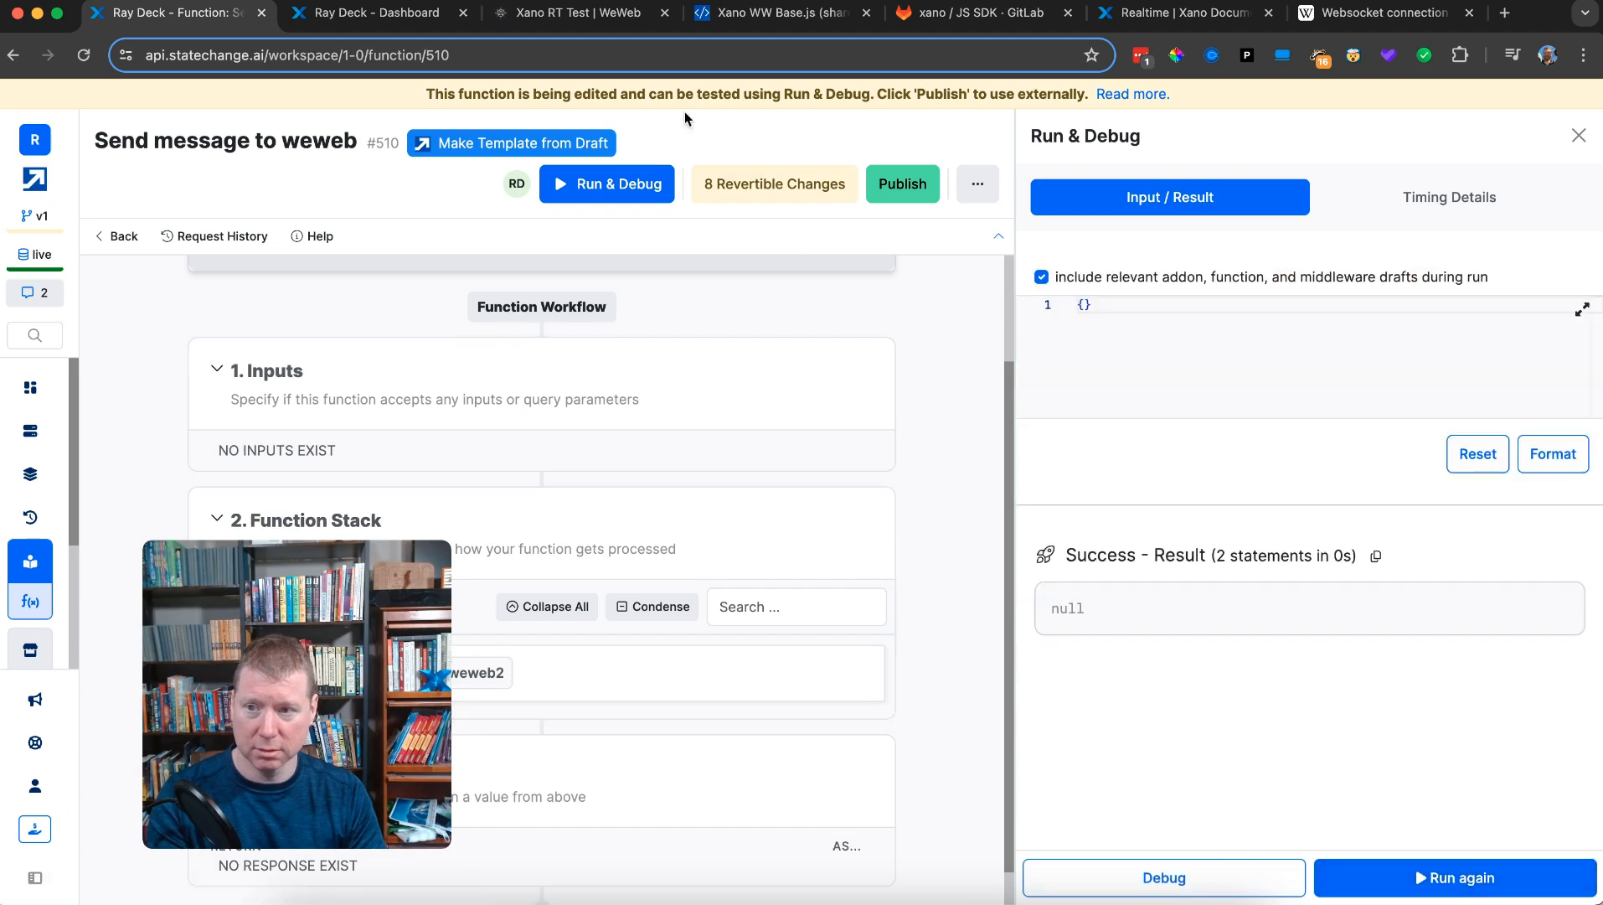
left_click(545, 15)
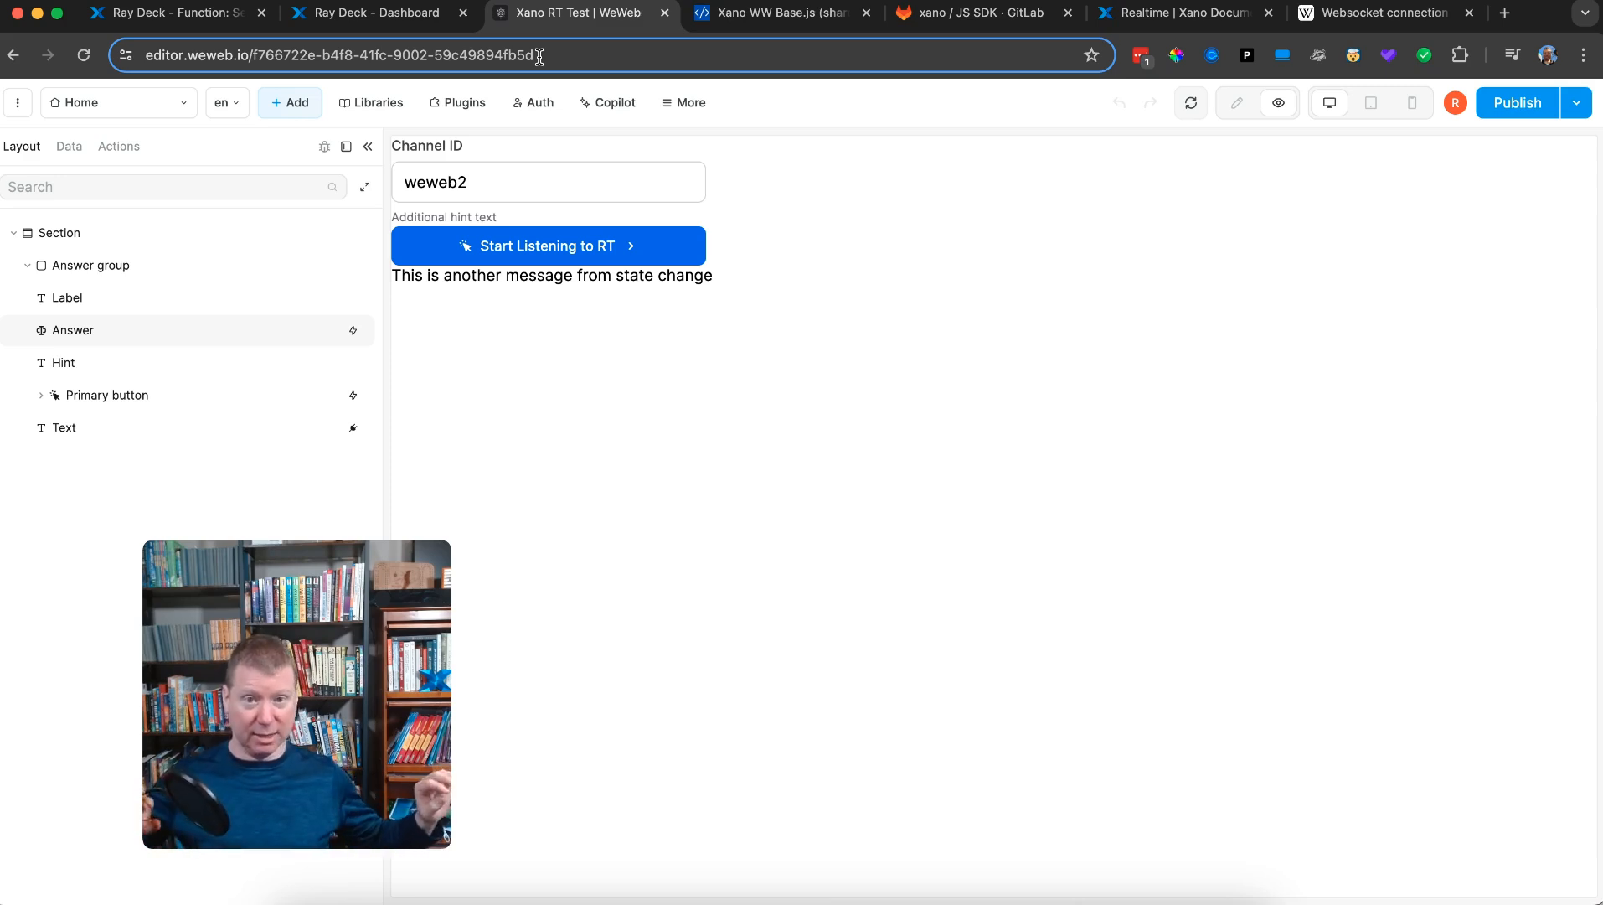
- Return to the Send message to weweb function in Xano and add a text input named subchannel
left_click(172, 15)
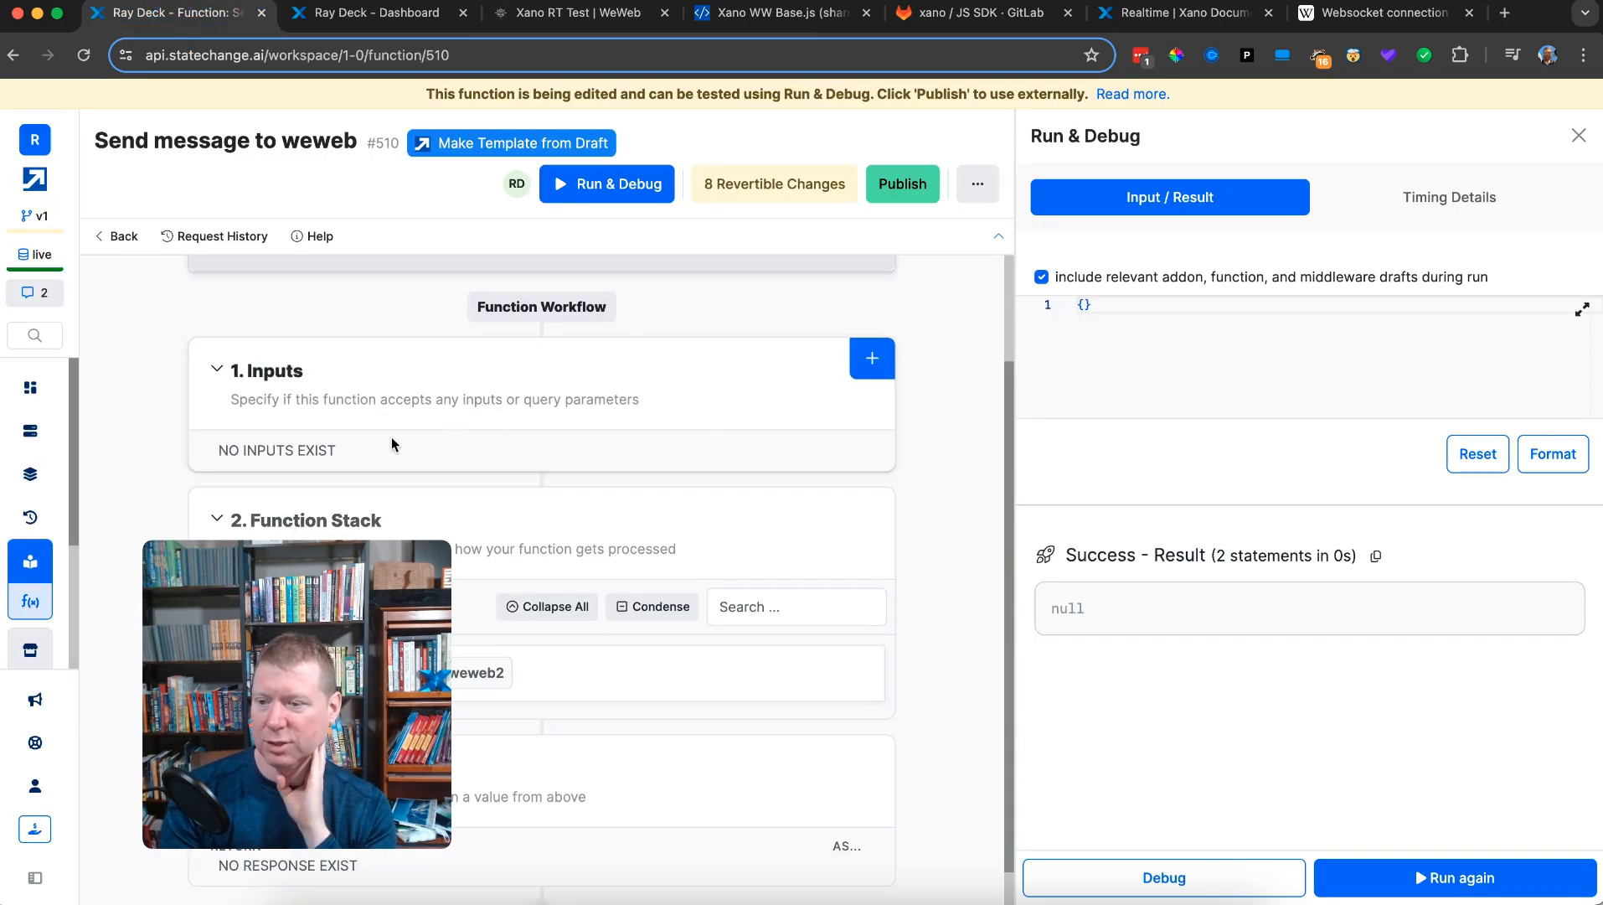
left_click(870, 356)
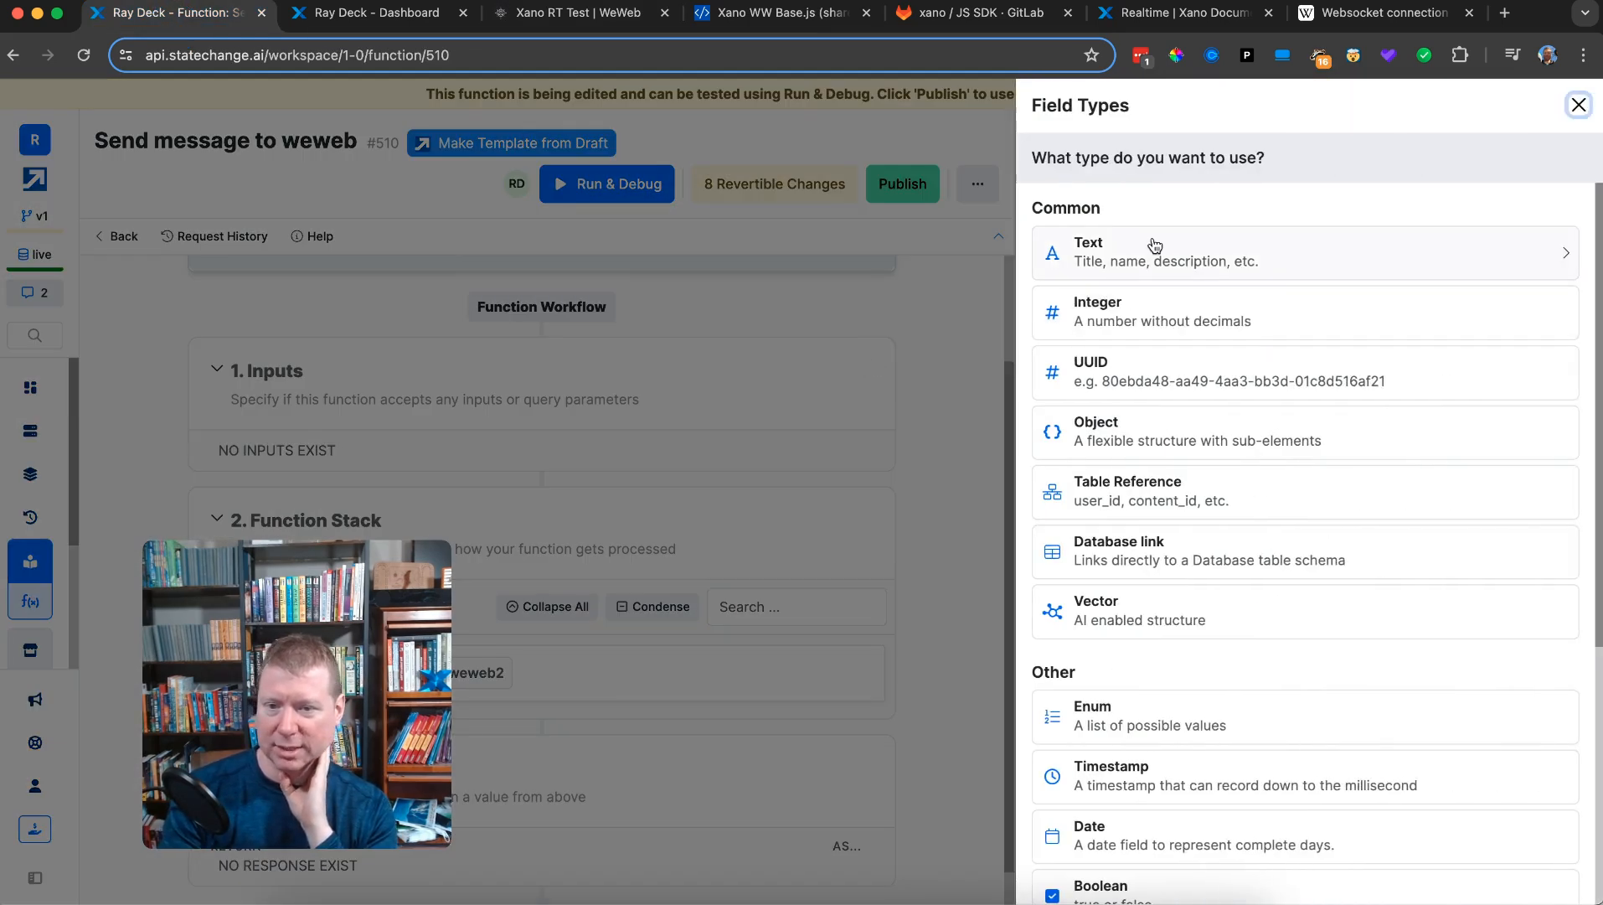
left_click(1155, 245)
type("subchannel")
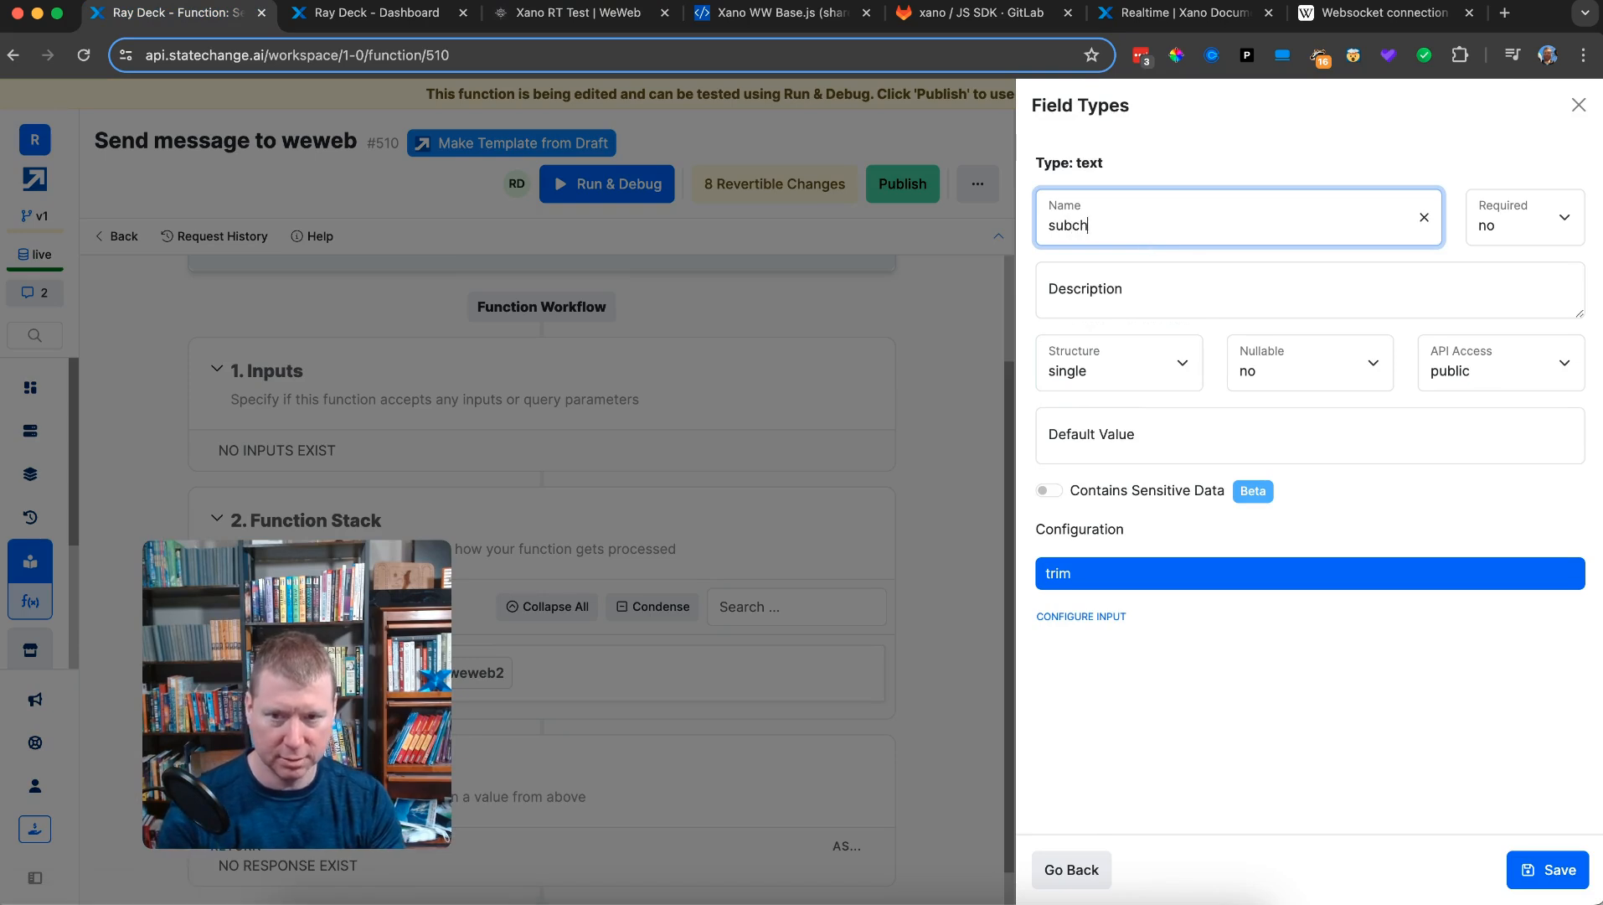
key("Return")
left_click_drag(355, 630, 152, 637)
left_click(506, 701)
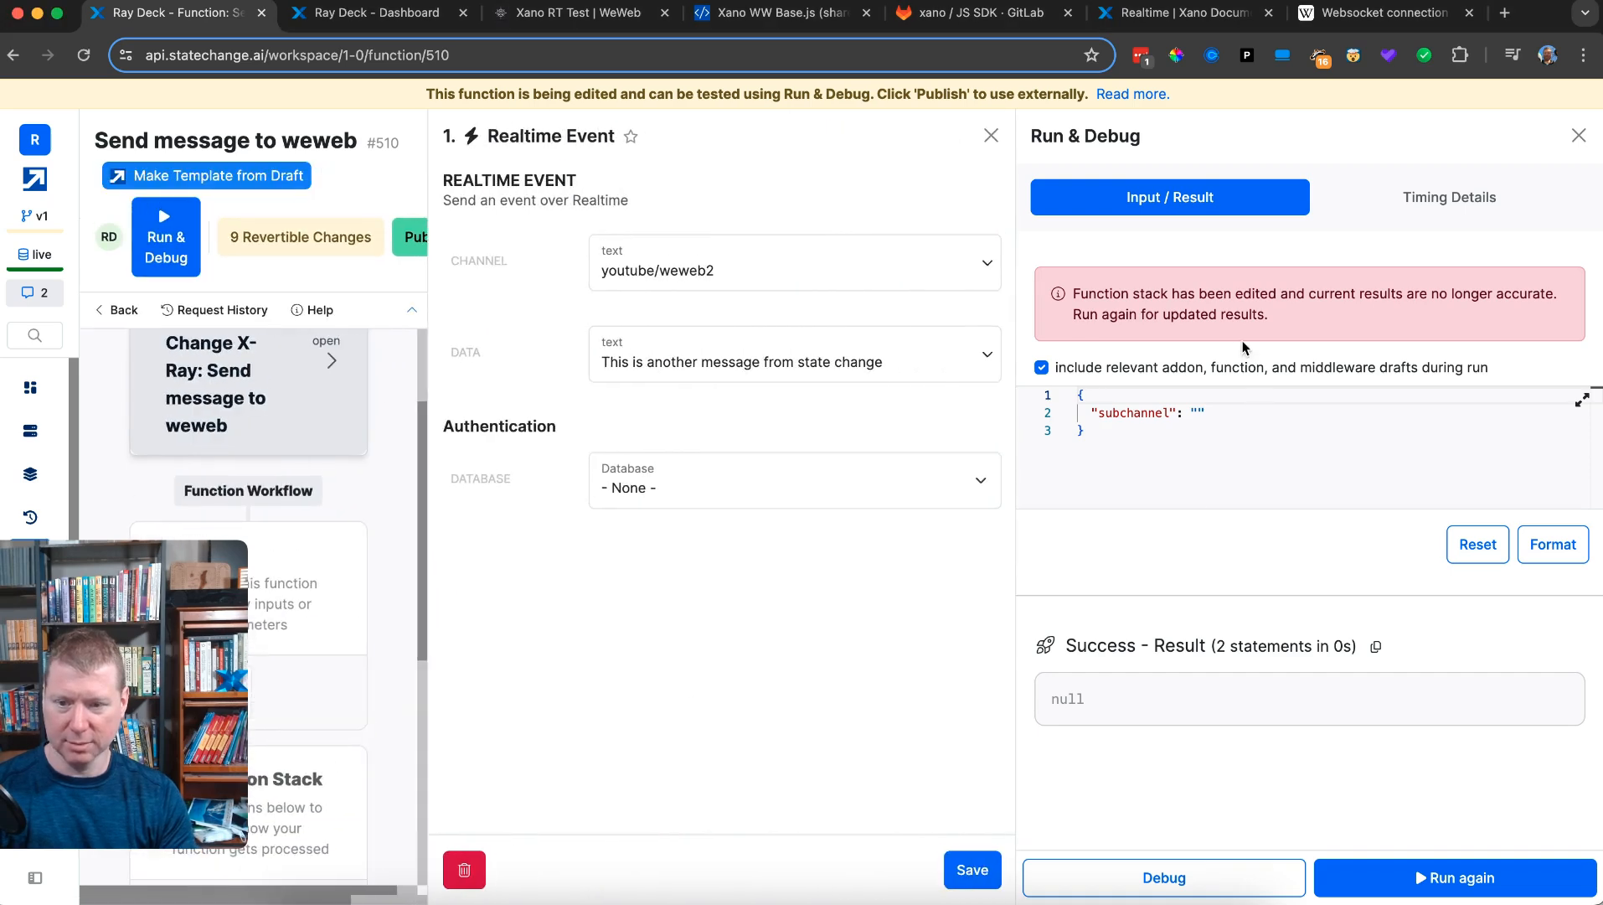
double_click(691, 271)
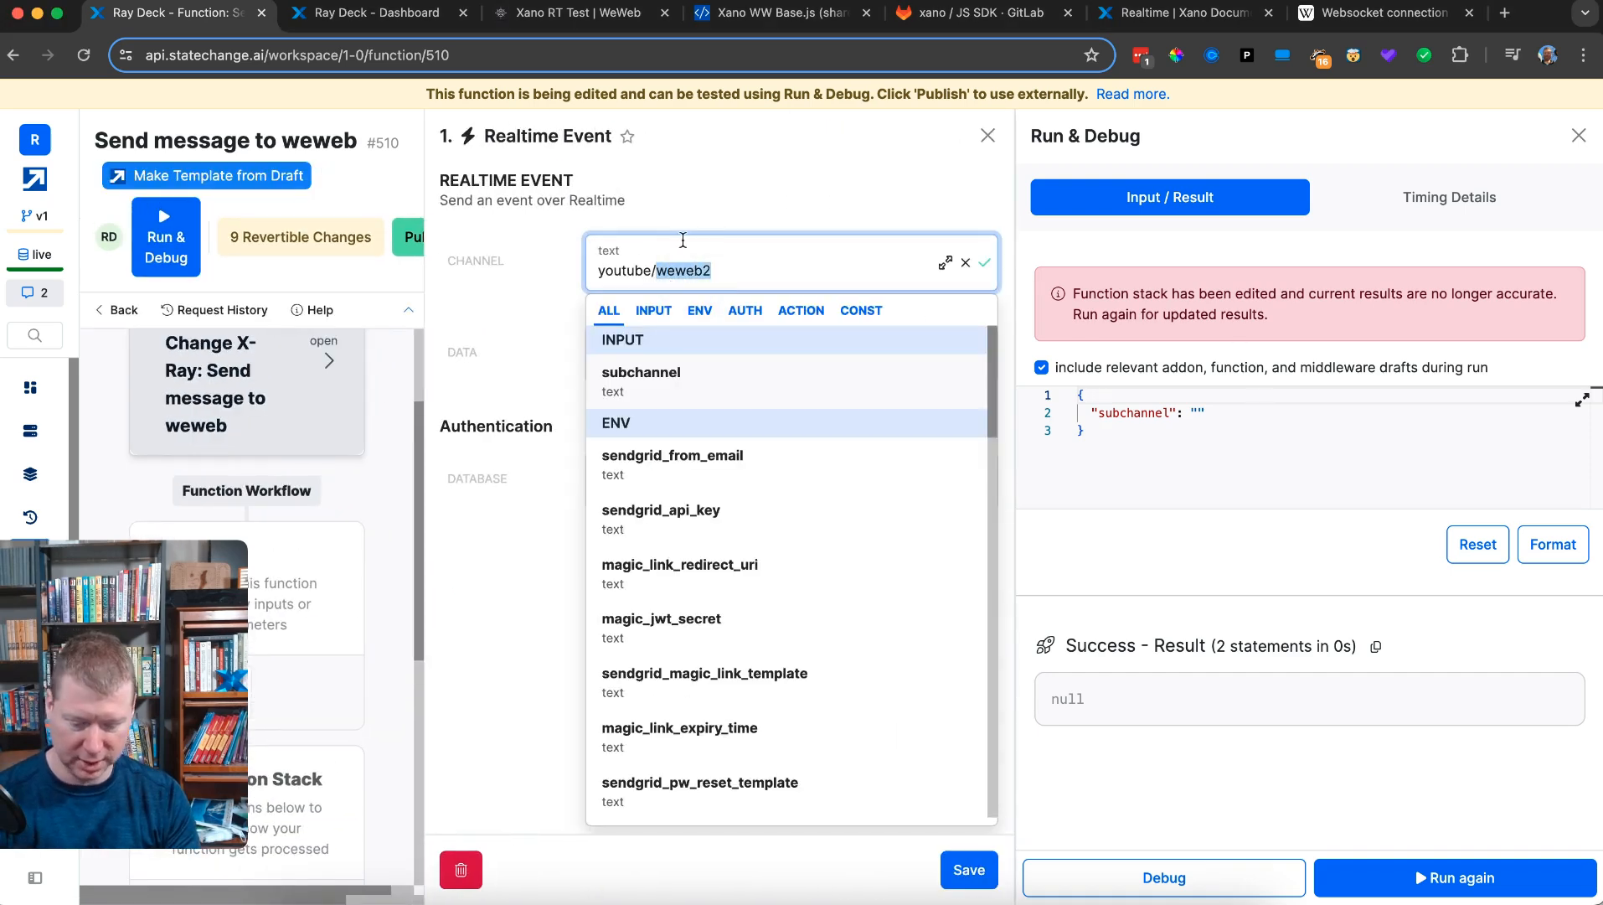
type("SUBCHANNEL")
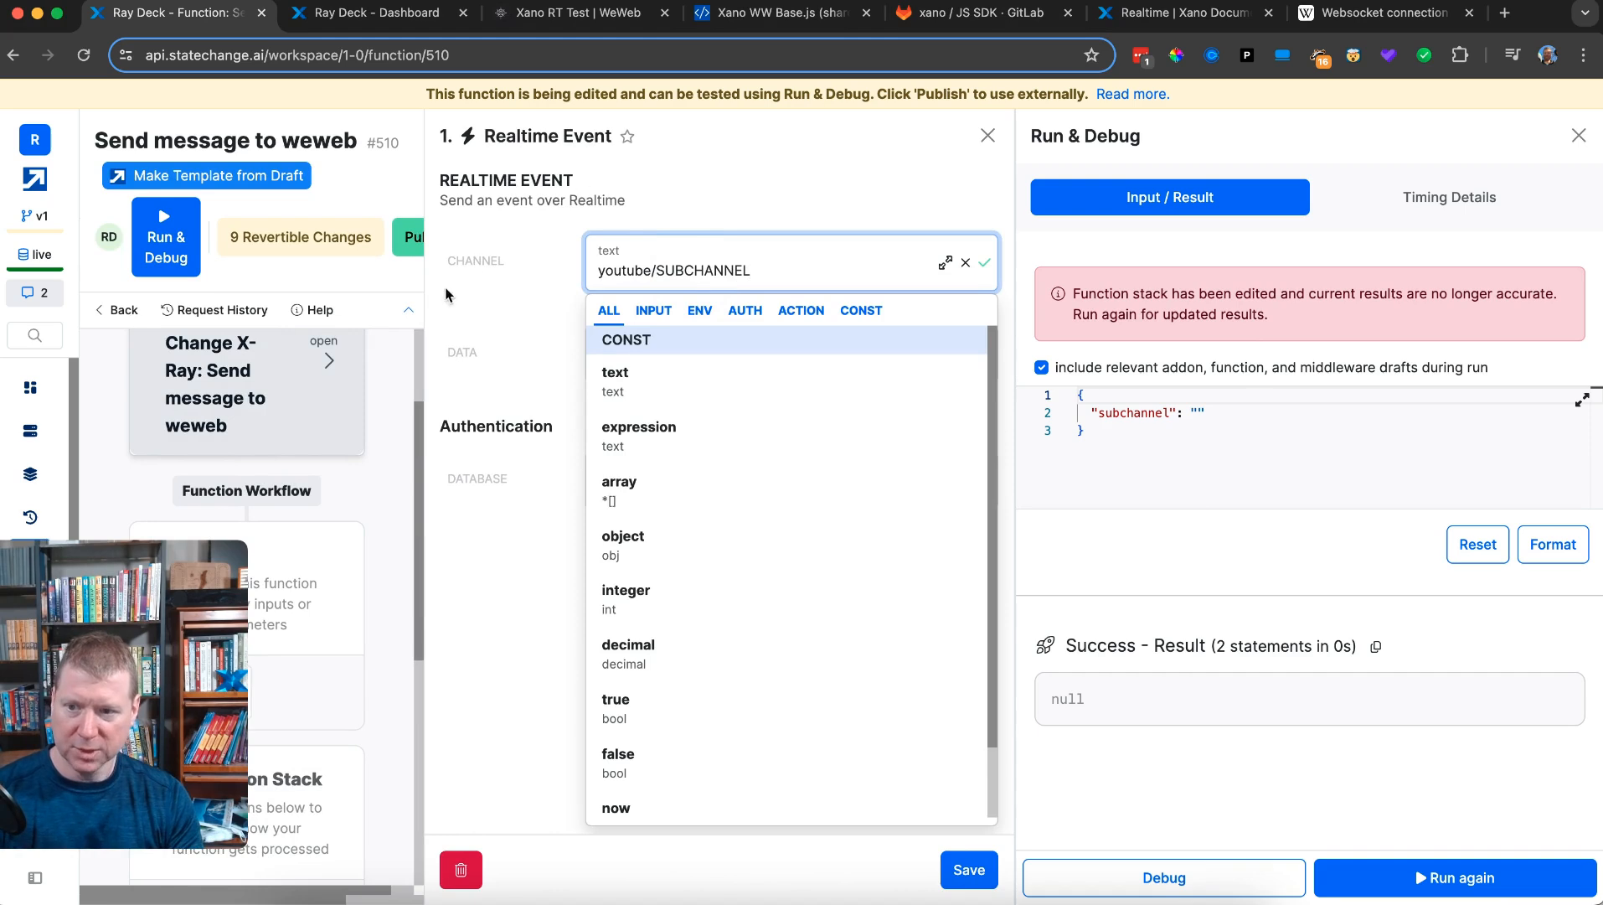
left_click(489, 286)
left_click(612, 308)
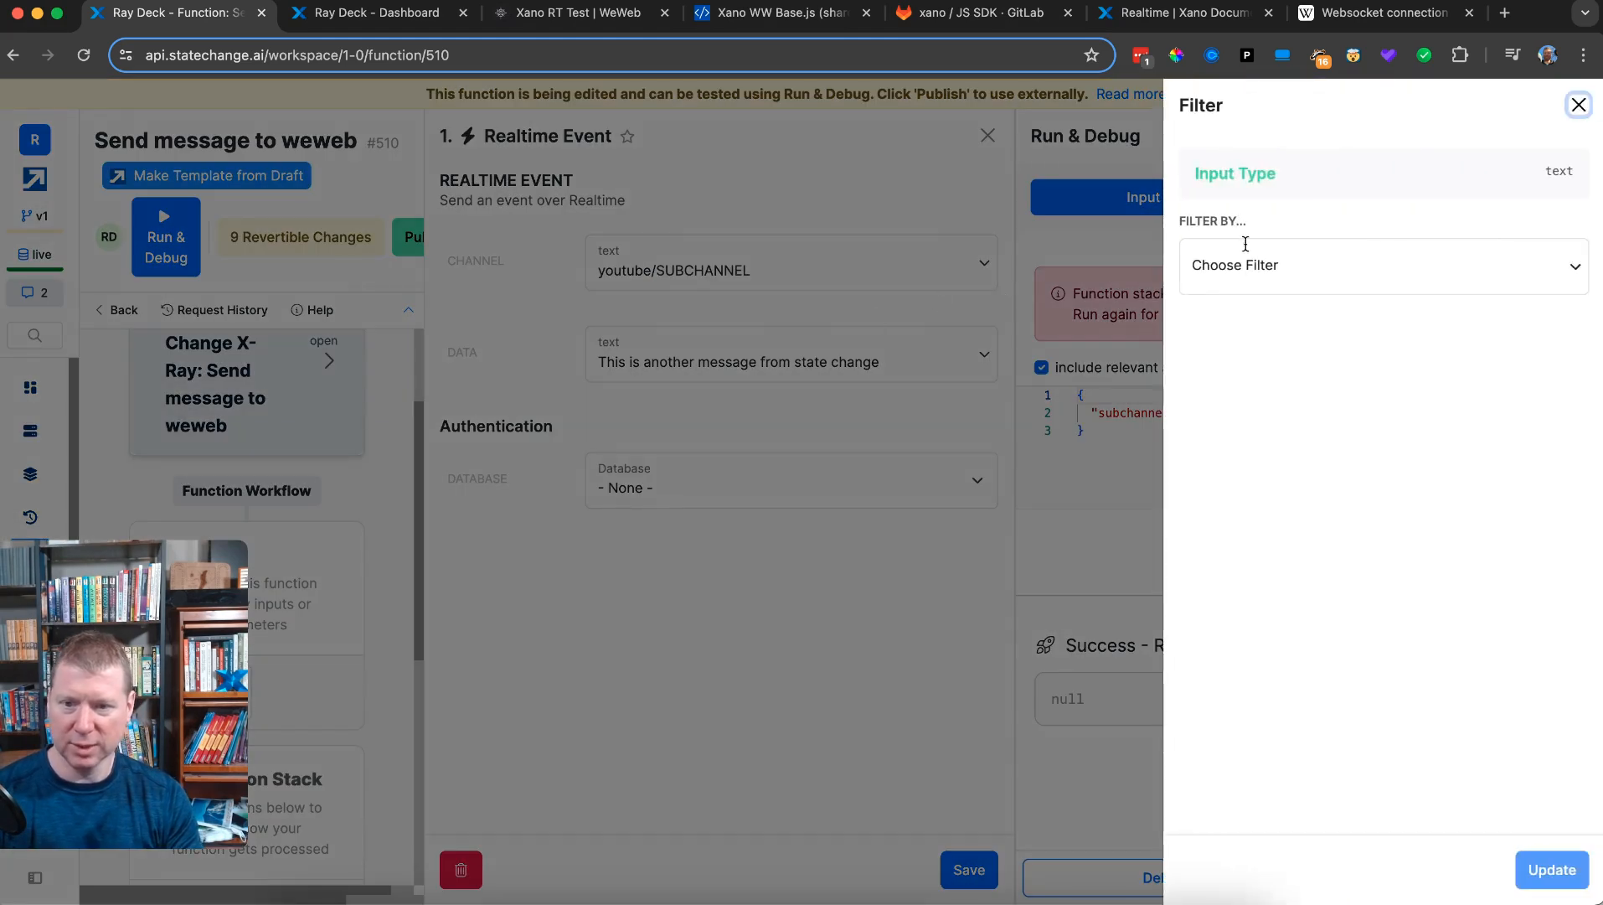
left_click(1243, 266)
type("replace")
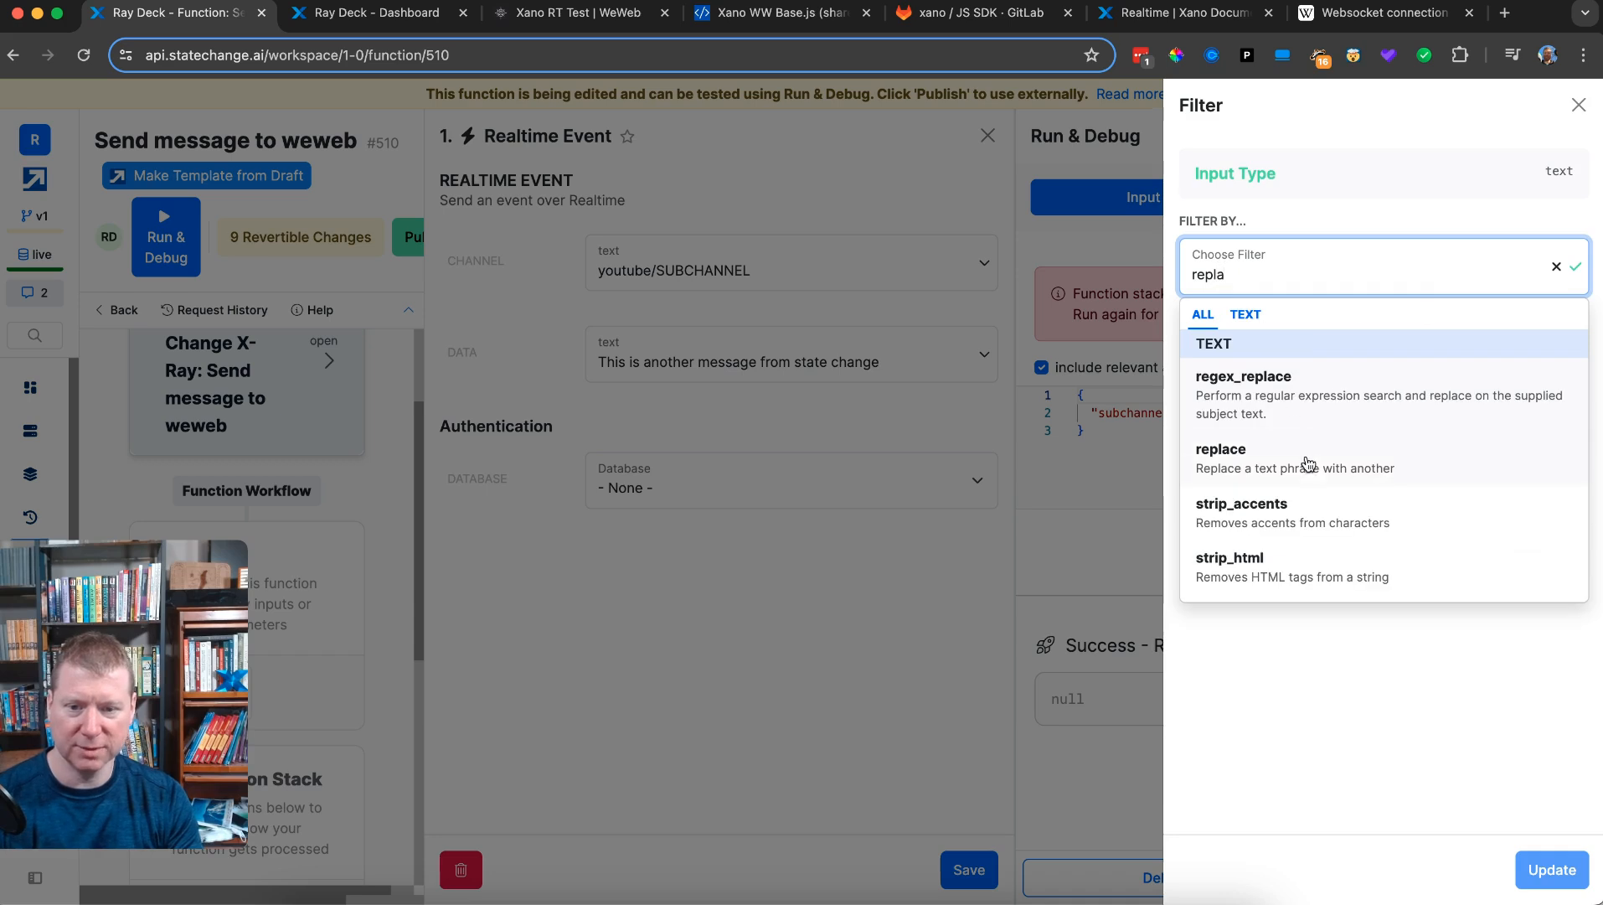
left_click(1307, 463)
- Configure the replace filter to search for the text SUBCHANNEL and substitute the subchannel input, and apply it
left_click(1278, 466)
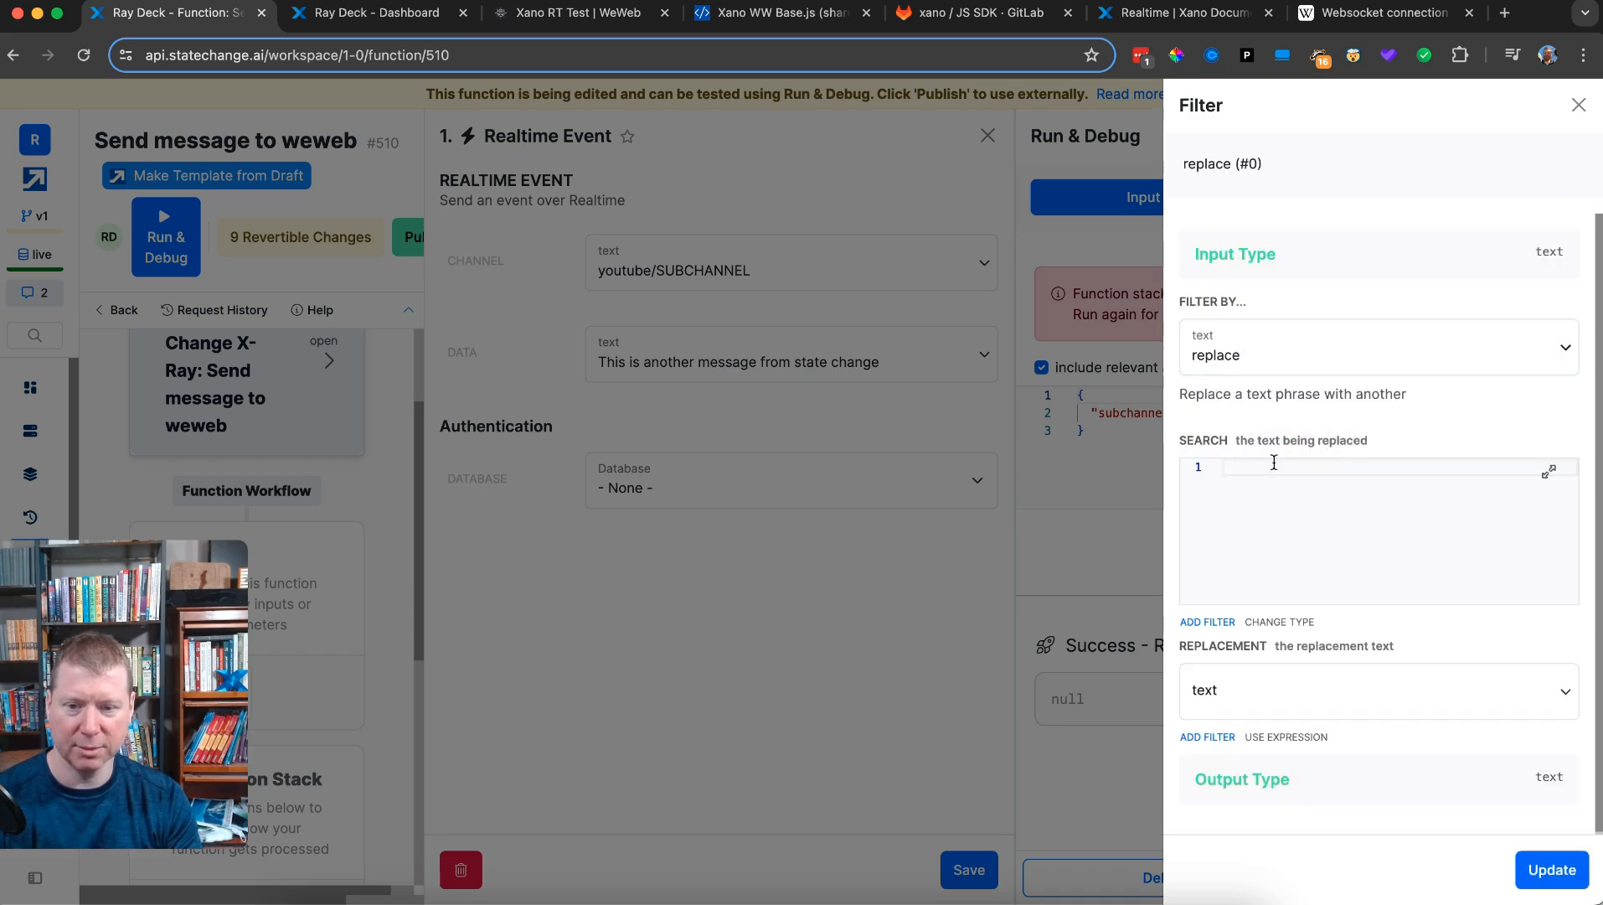
left_click(1292, 620)
left_click(1244, 484)
type("SUBCHA")
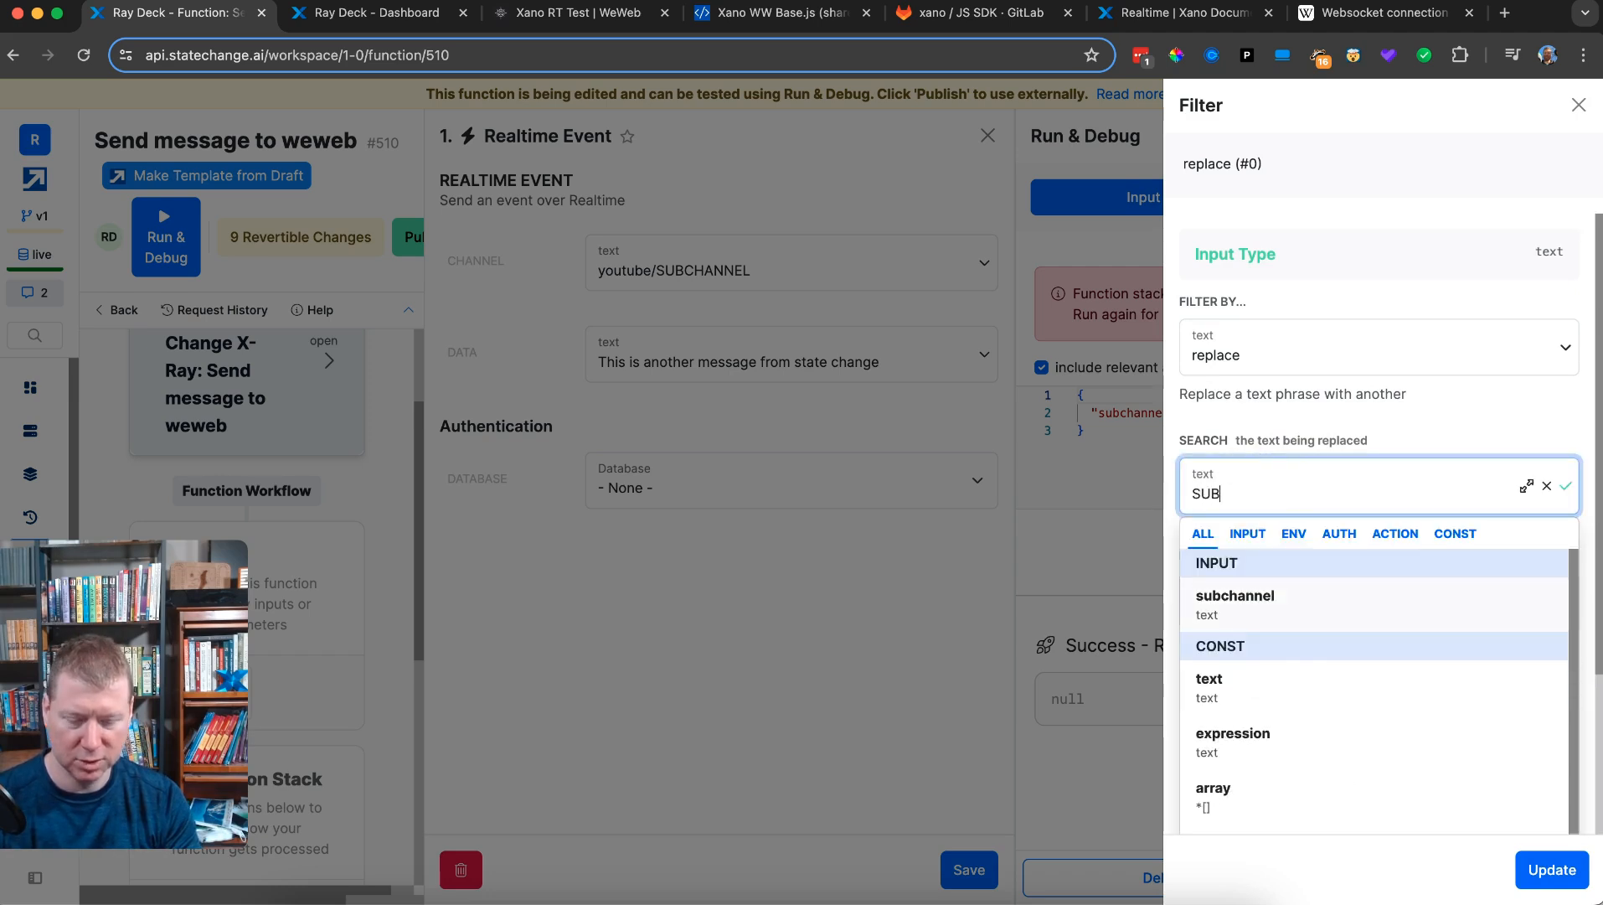
left_click(1262, 421)
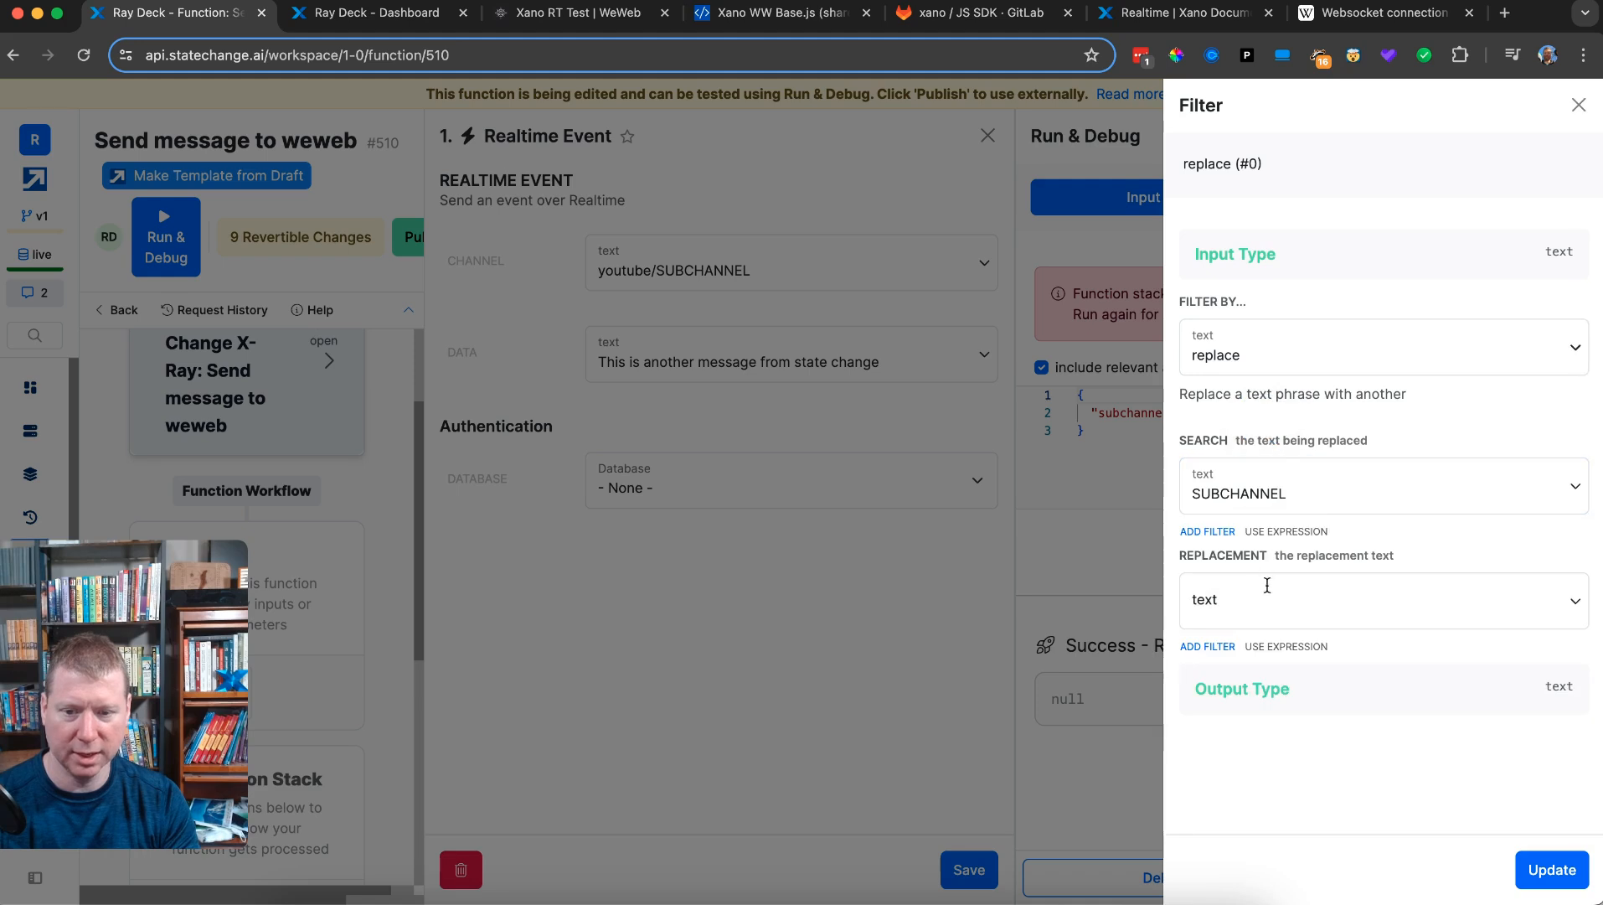
left_click(1271, 601)
type("sub")
left_click(1273, 711)
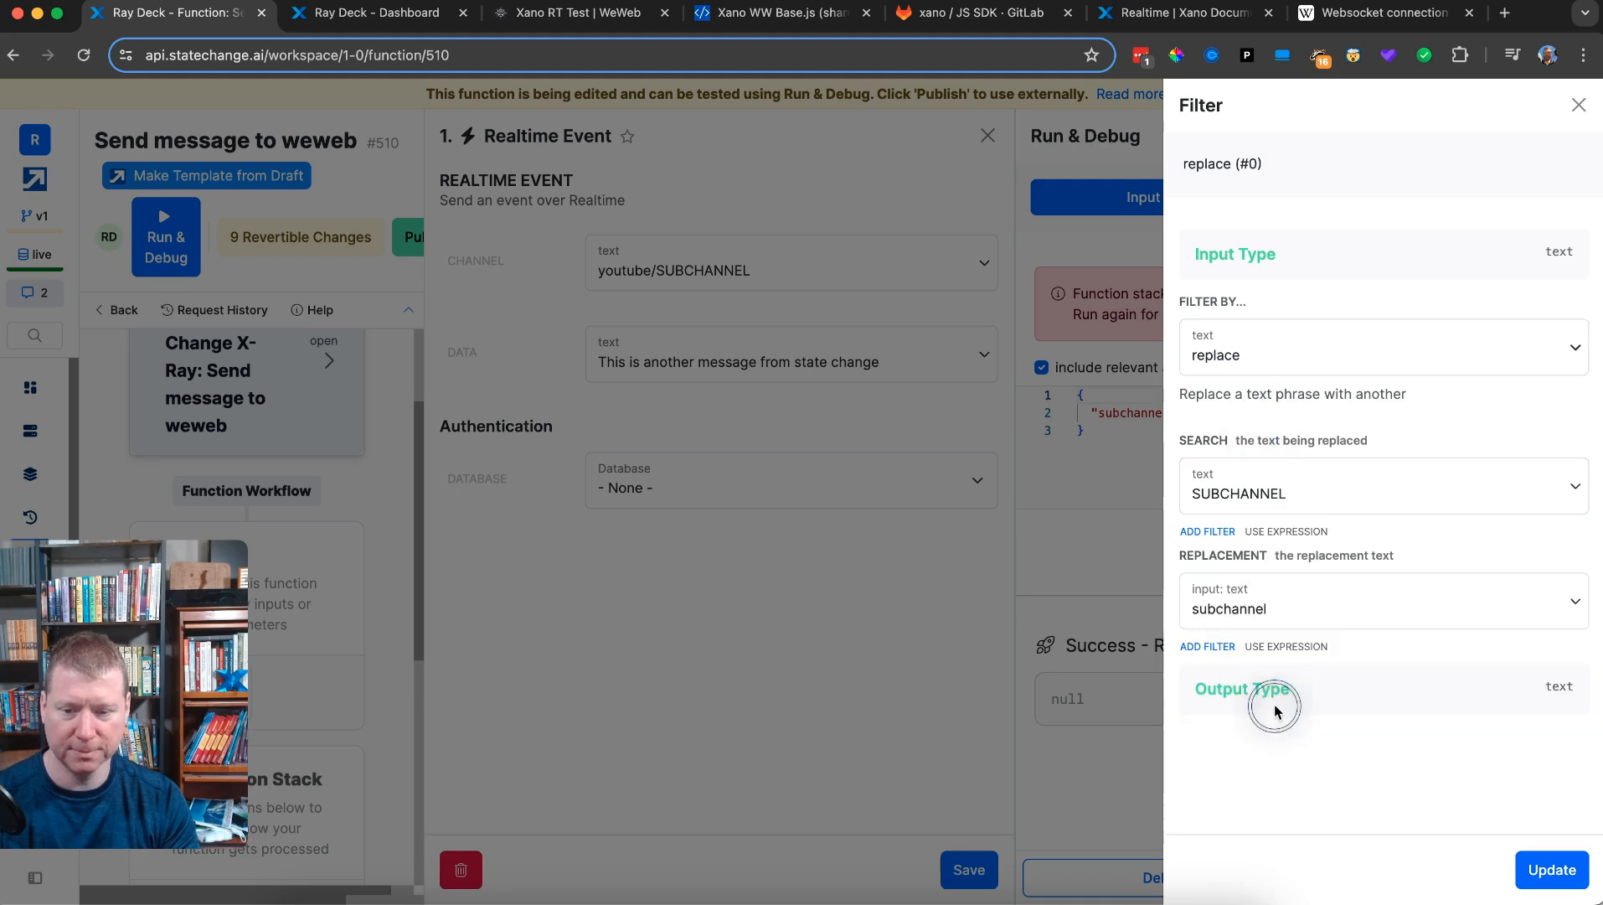
left_click(1542, 879)
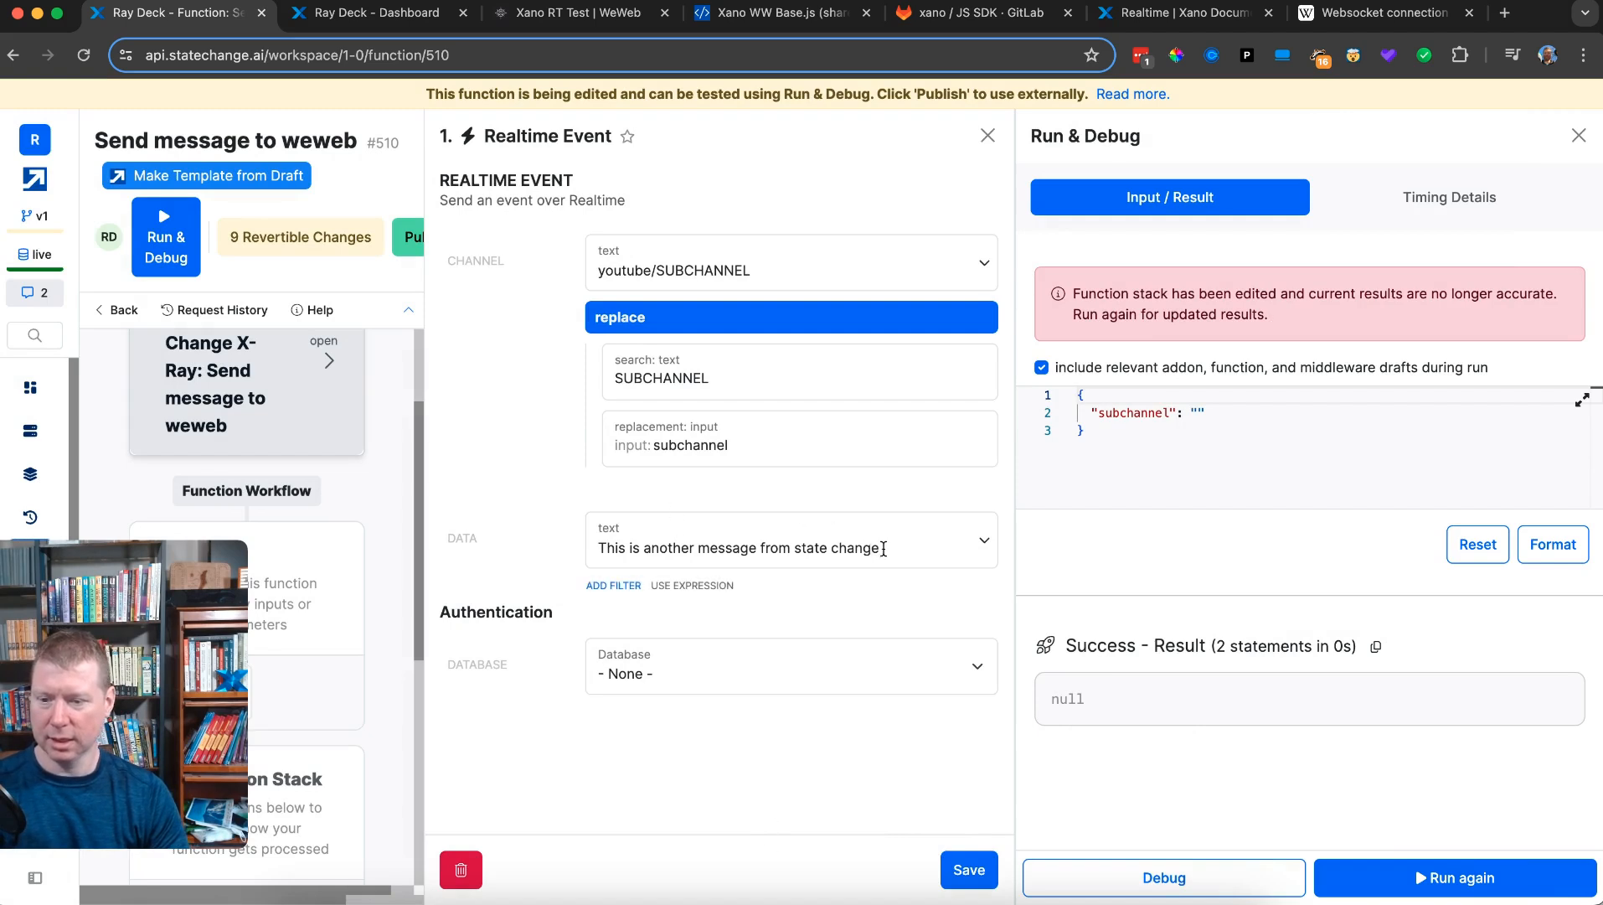
- Add a second text input named message to the function
left_click(883, 548)
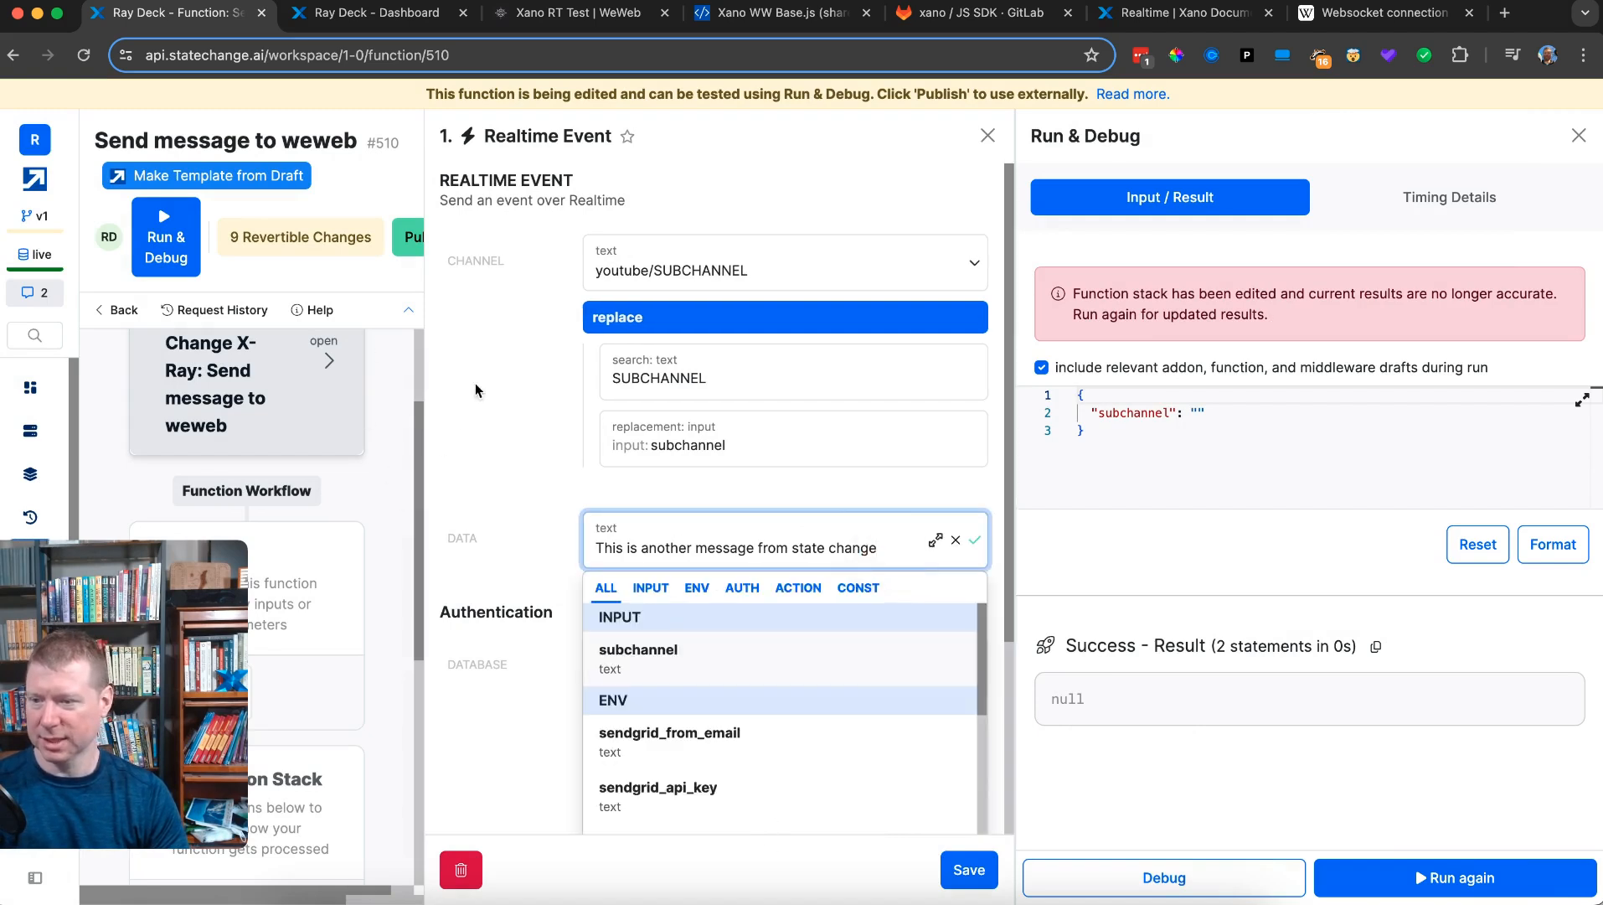
left_click(335, 549)
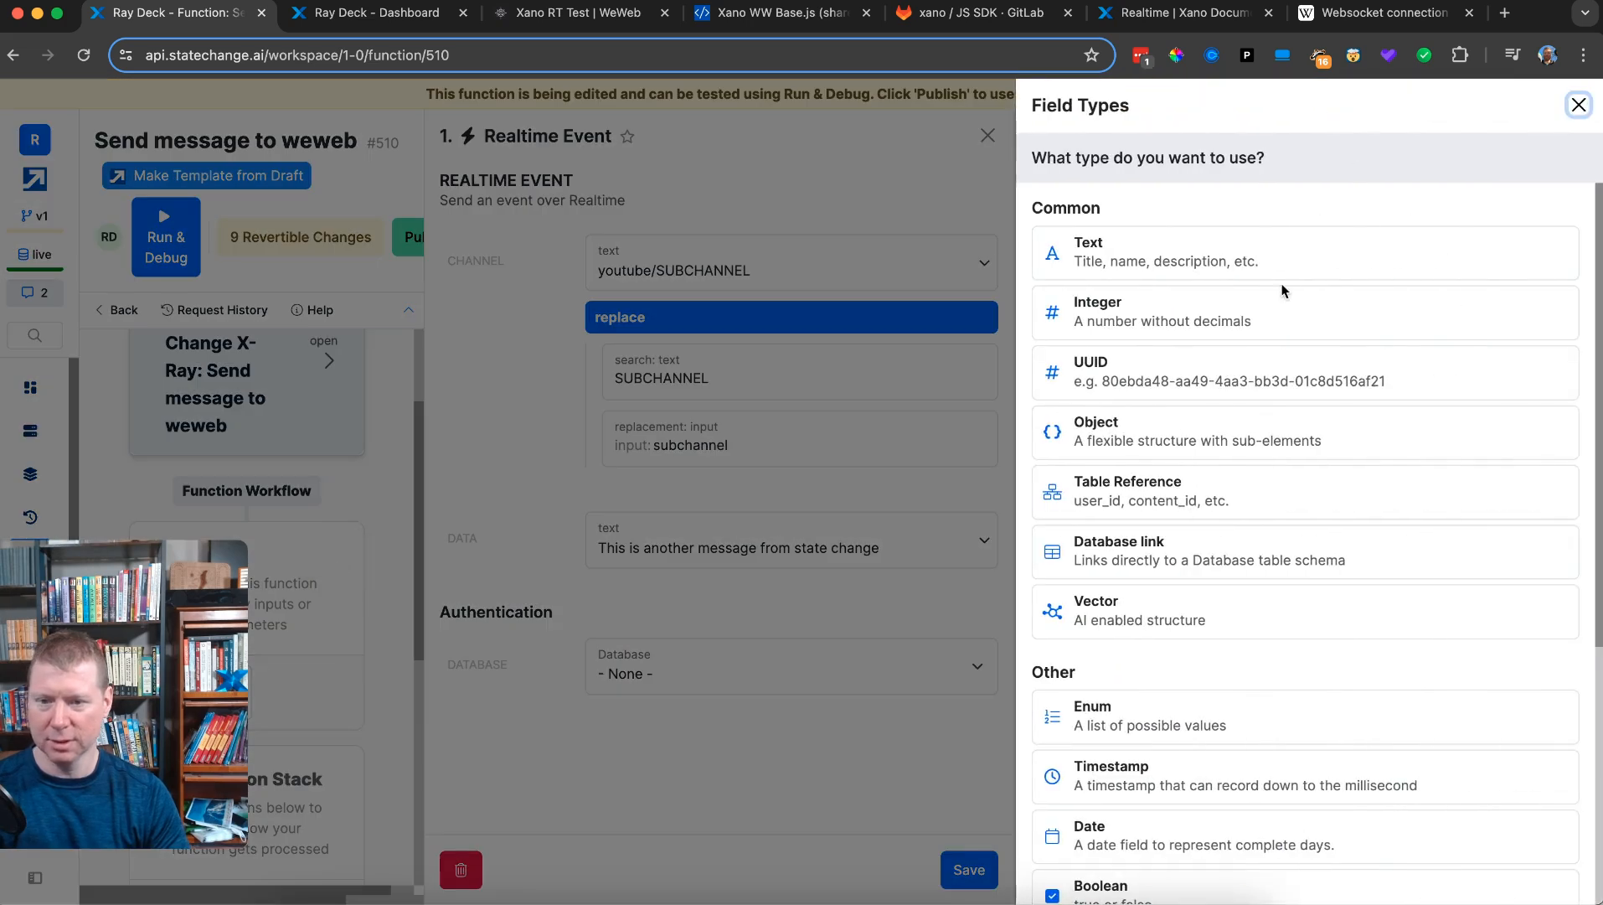
left_click(1217, 248)
type("message")
key("Return")
- Set the Realtime Event's data to the message input and save the event
left_click(861, 548)
left_click(782, 710)
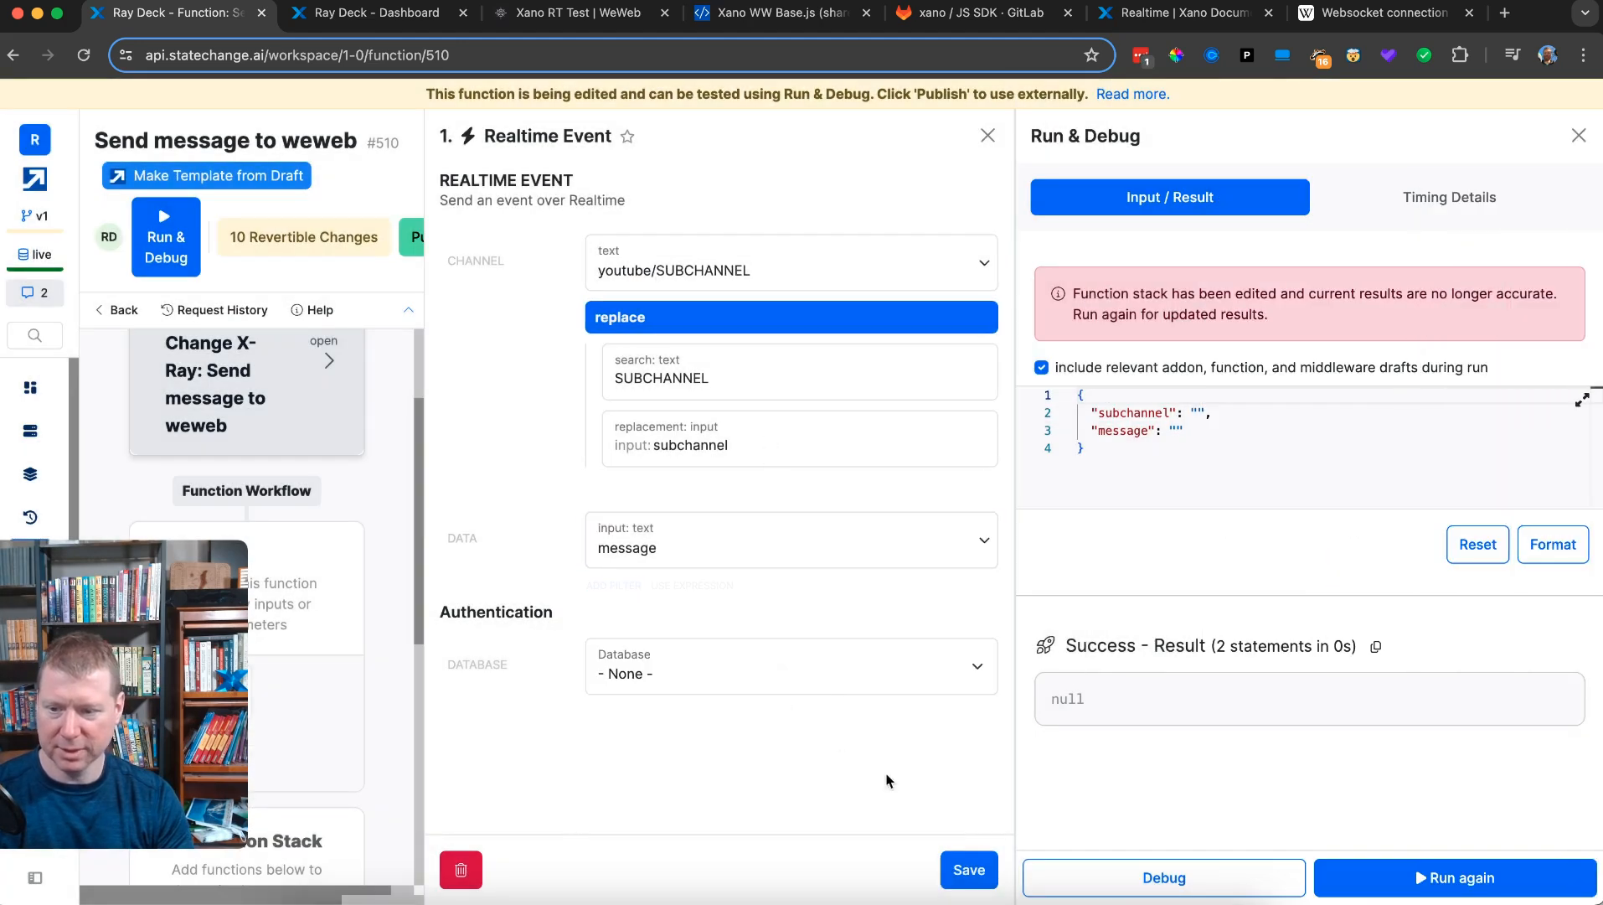
left_click(963, 867)
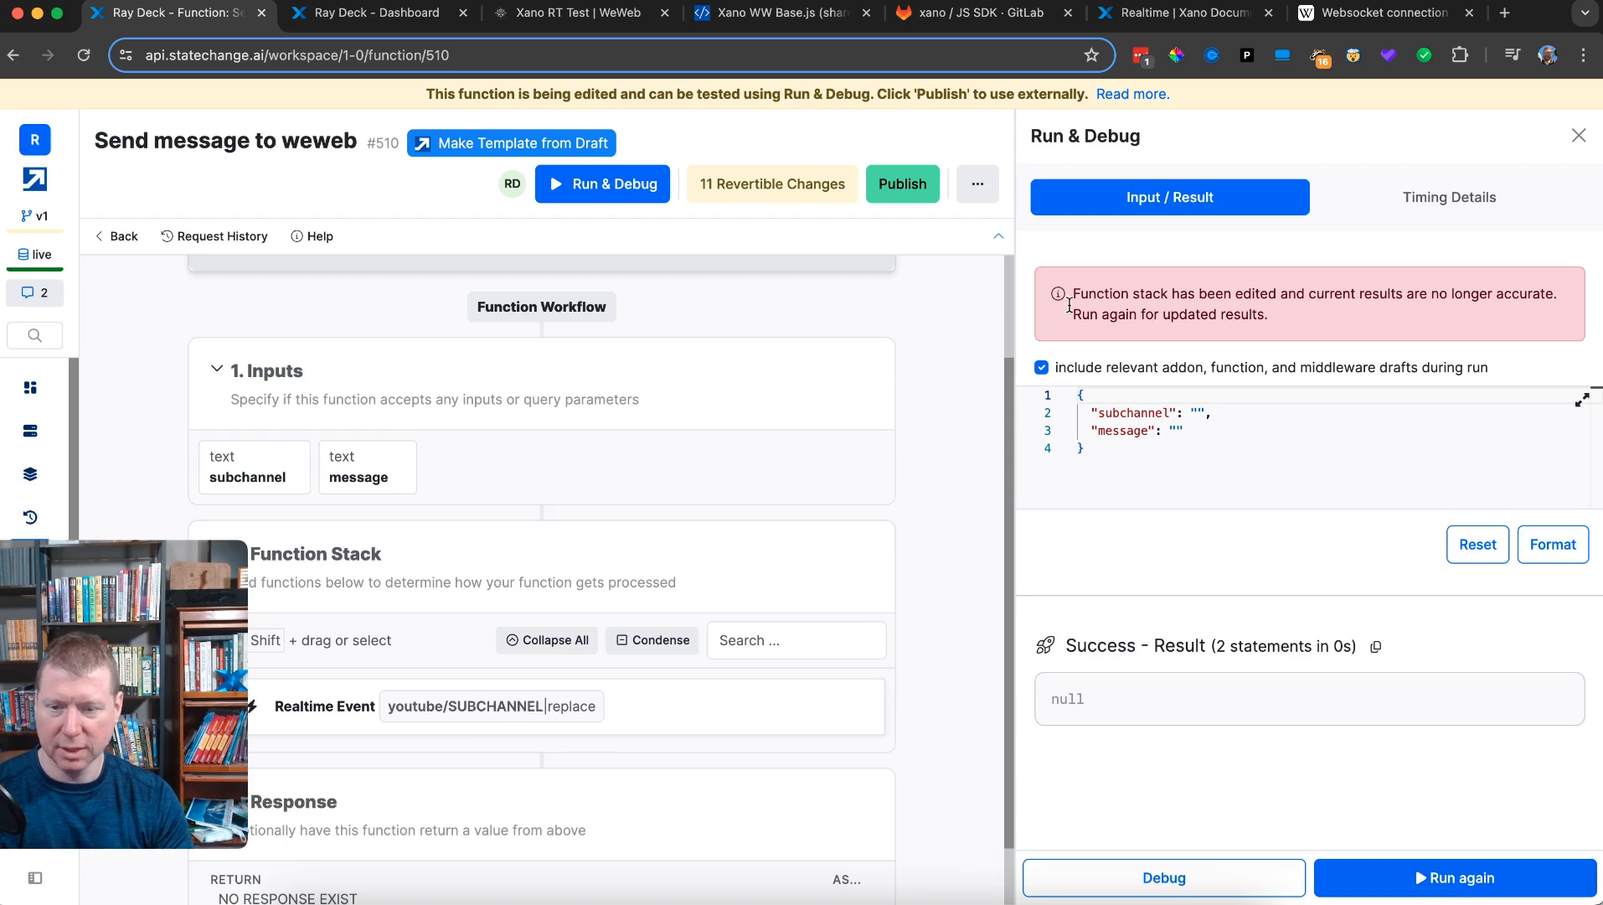
- Enter the test inputs: subchannel "finished" and message "You have survived a big video on realtime!!"
left_click(1198, 414)
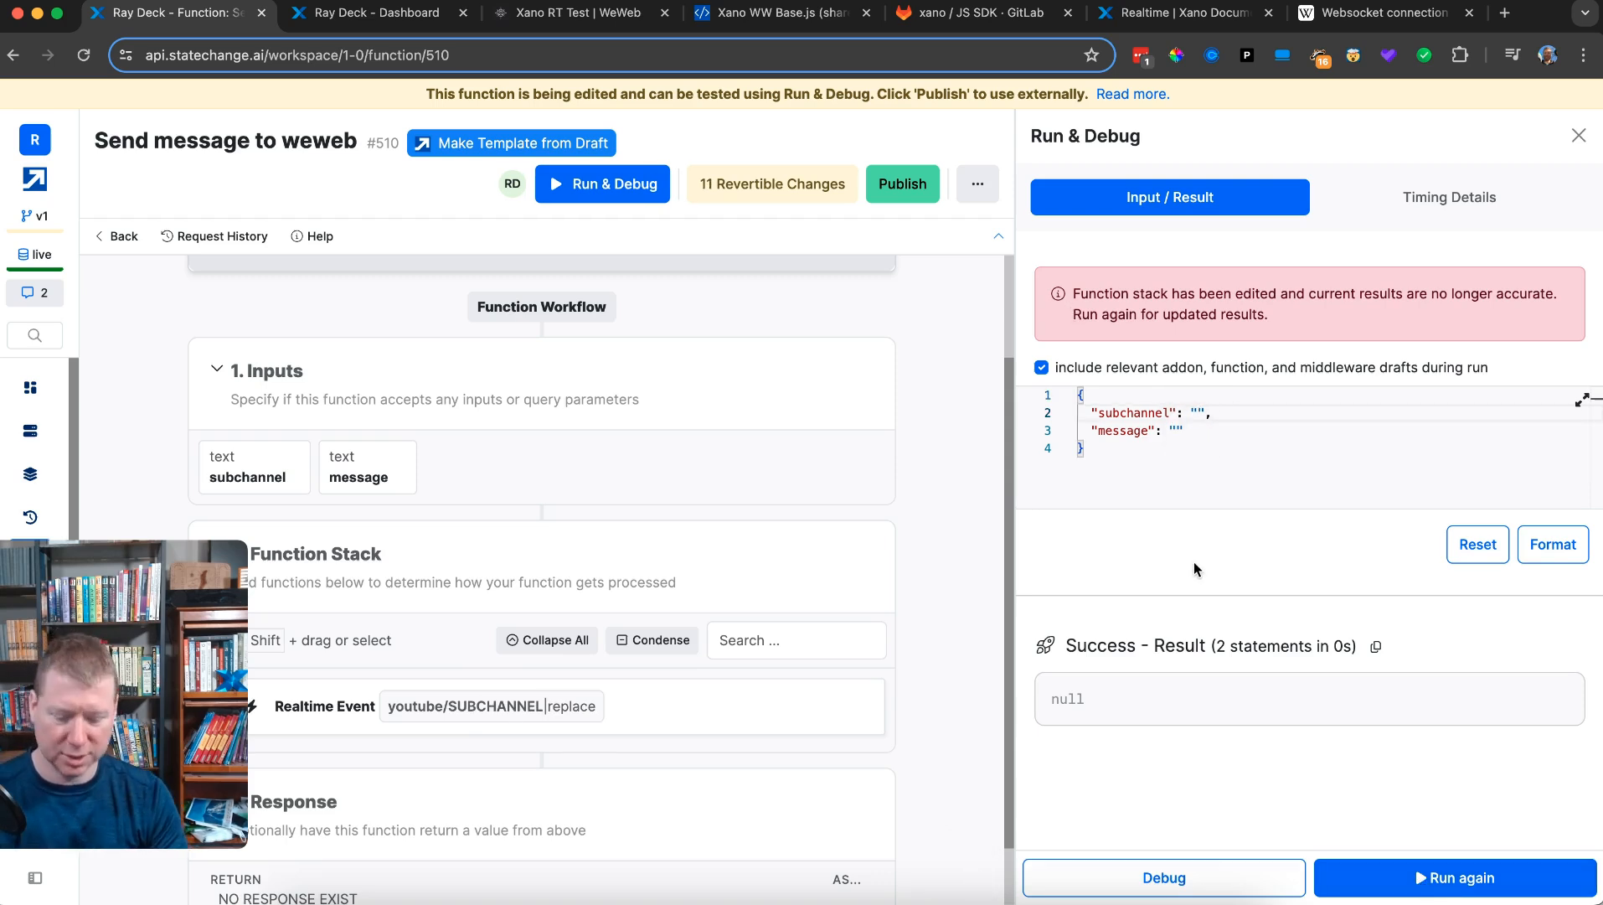
type("we")
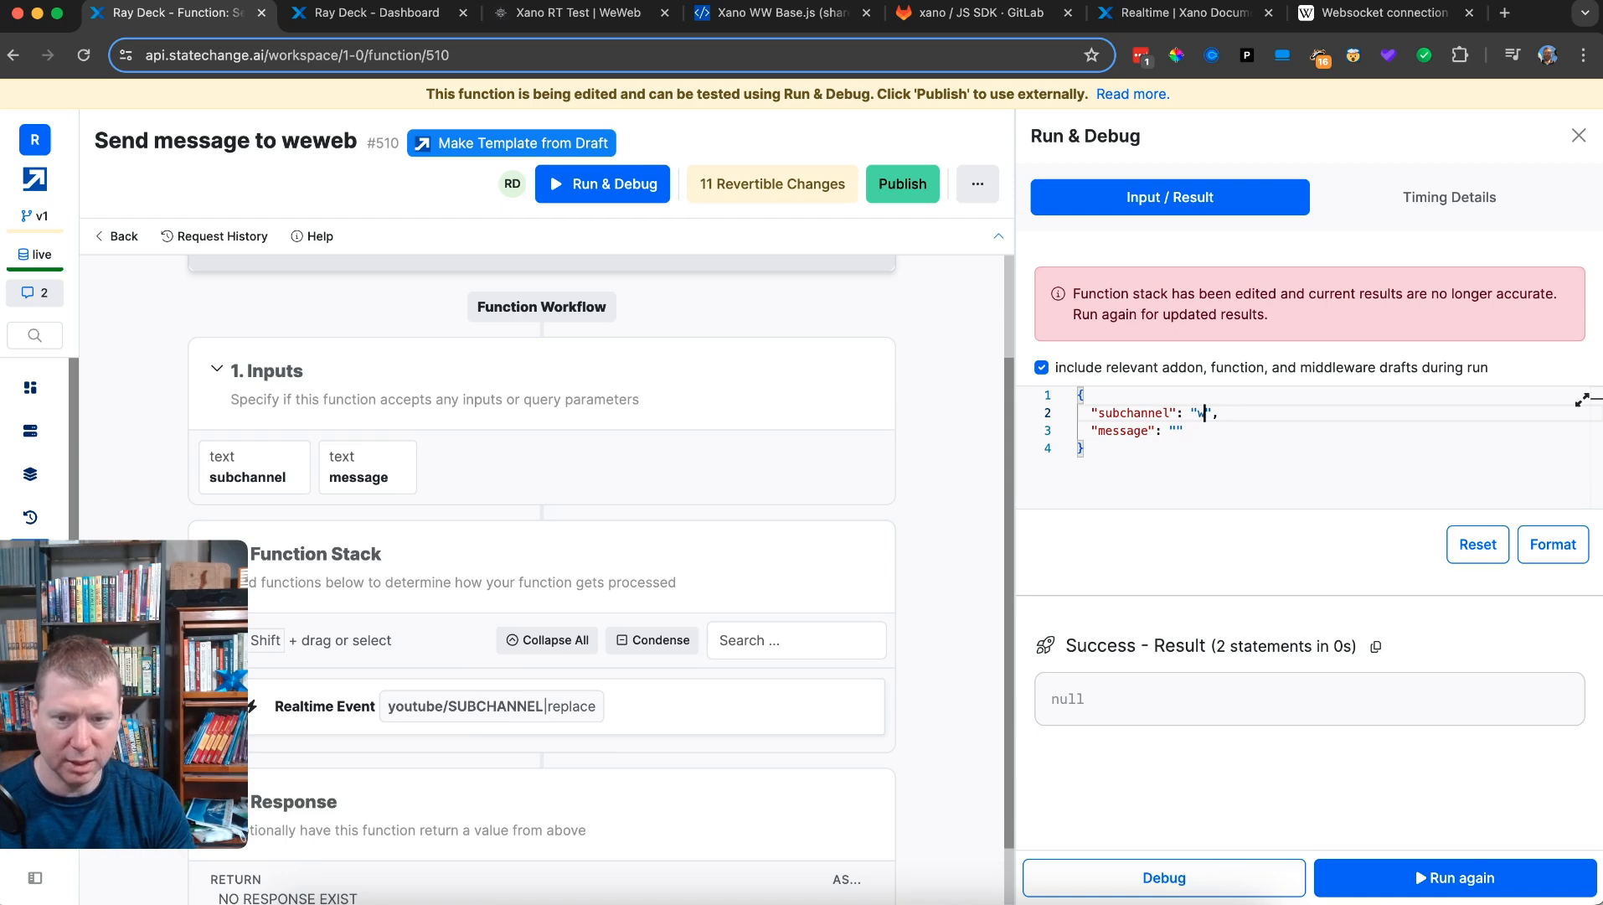
type("finsihe")
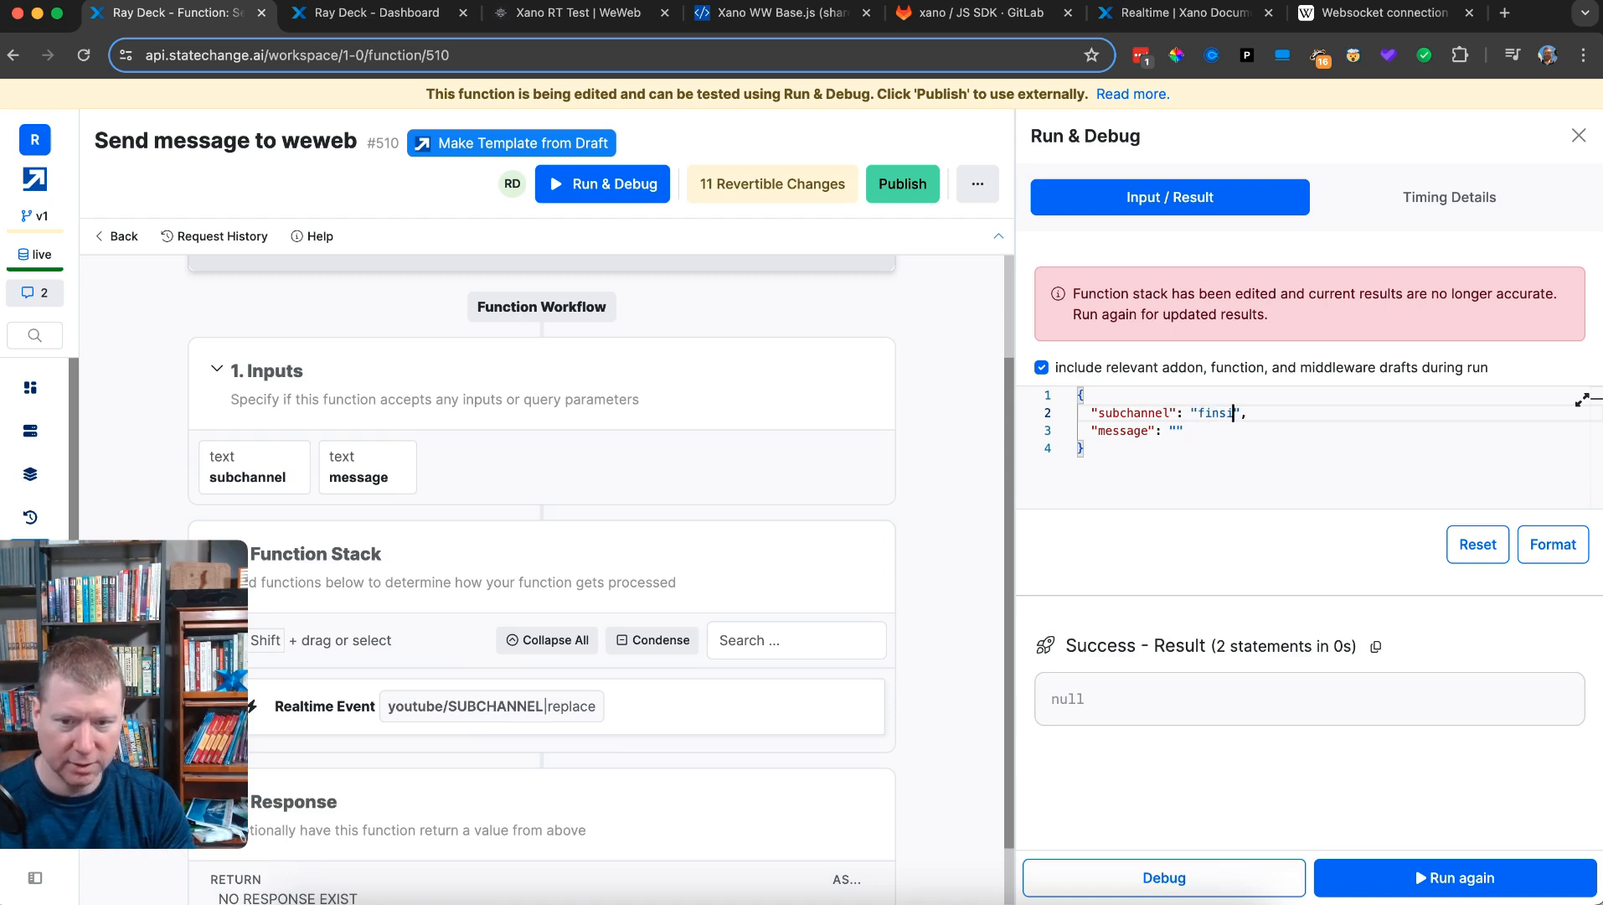
key("BackSpace")
key("BackSpace")
key("BackSpace")
type("ed")
left_click(1177, 432)
type("You have survived a big video on realtime!!")
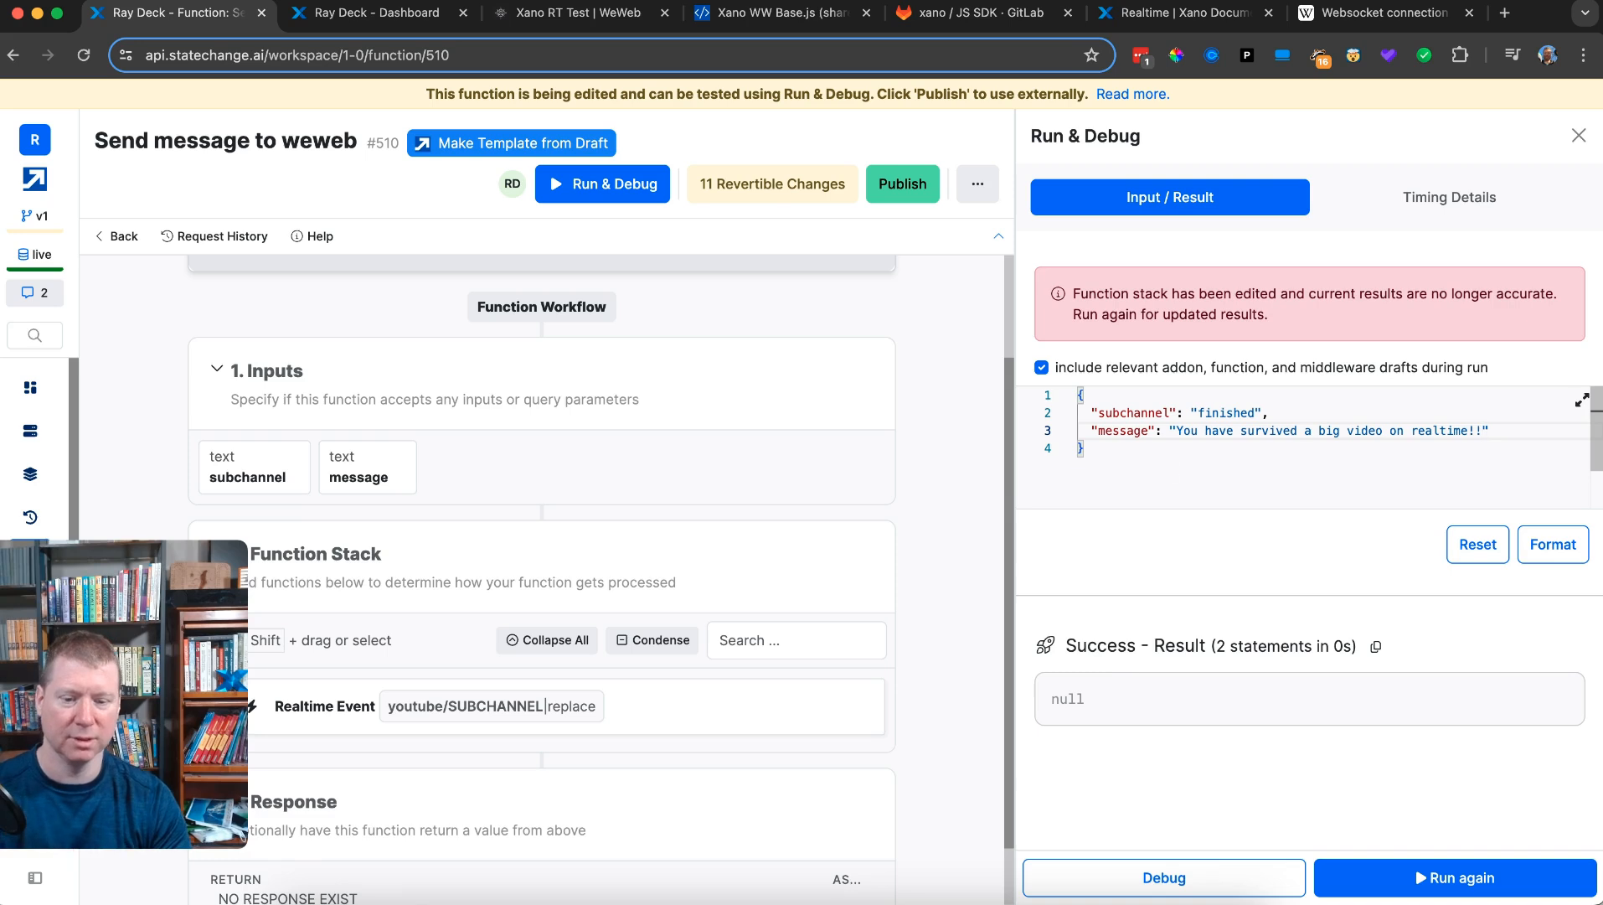
- Switch to WeWeb, reload the editor, preview the page, and enter finished as the Channel ID
left_click(517, 15)
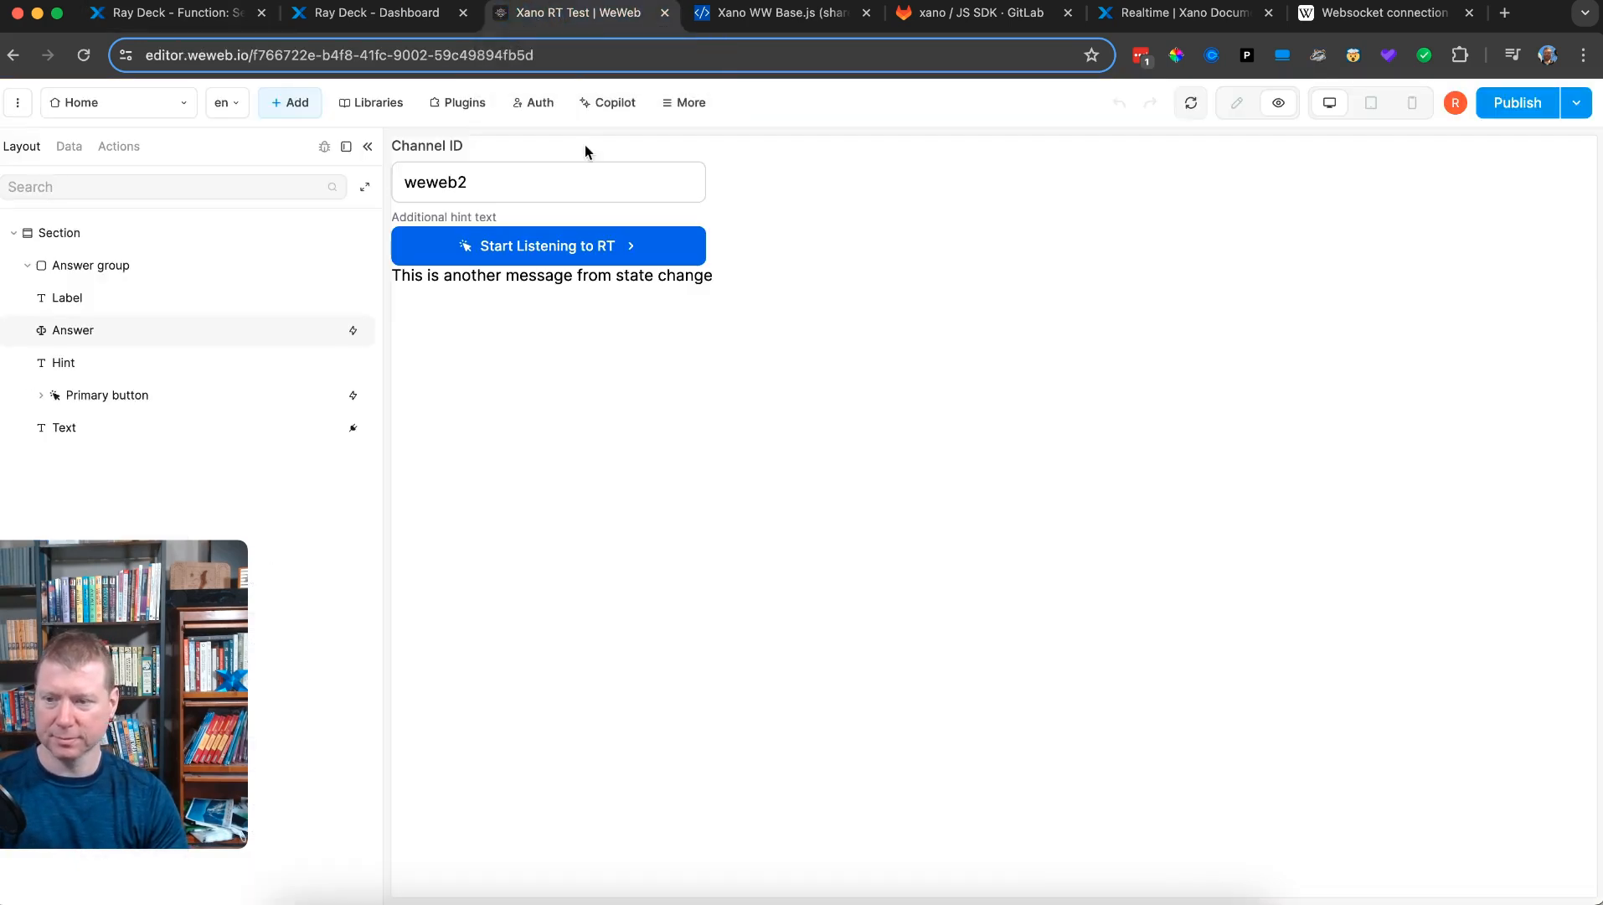
left_click_drag(501, 188, 276, 161)
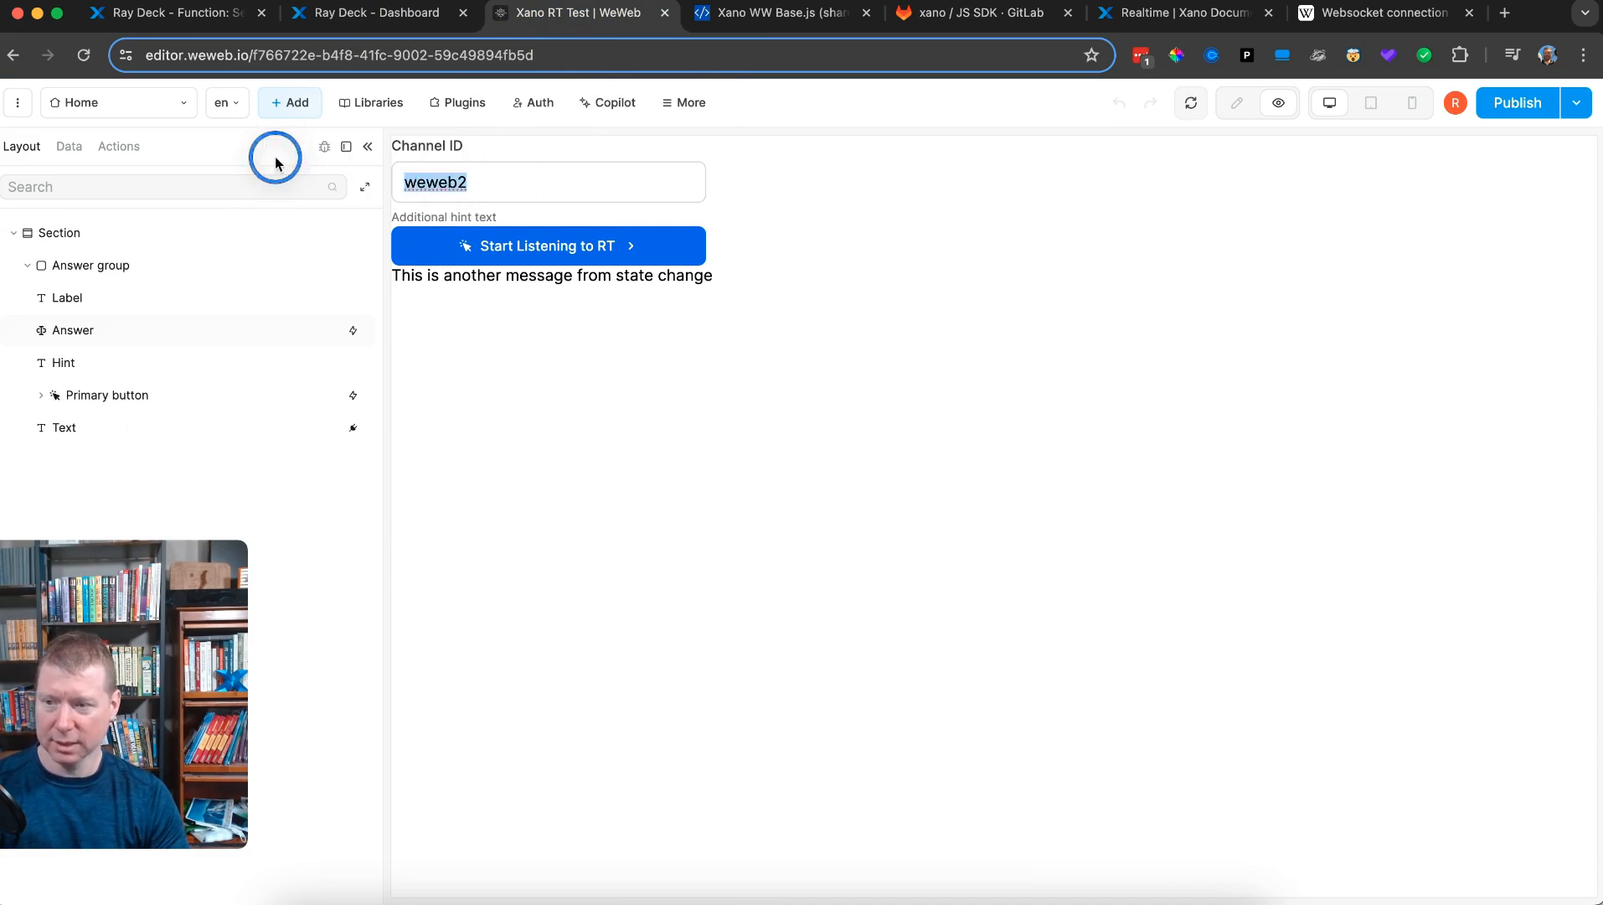
left_click(83, 54)
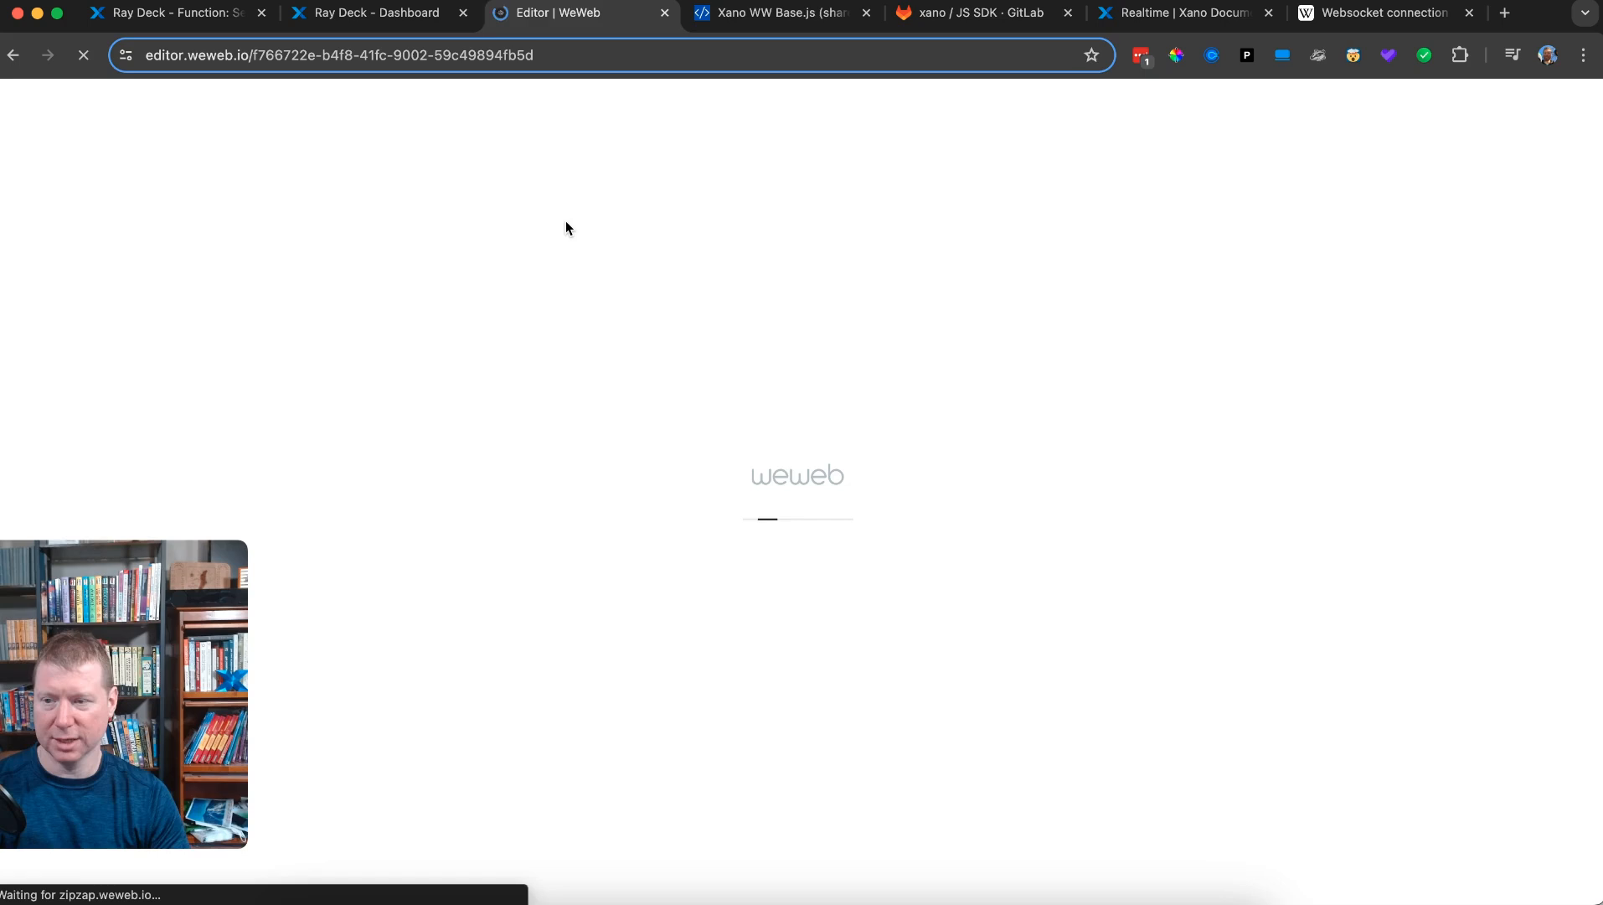
left_click(536, 174)
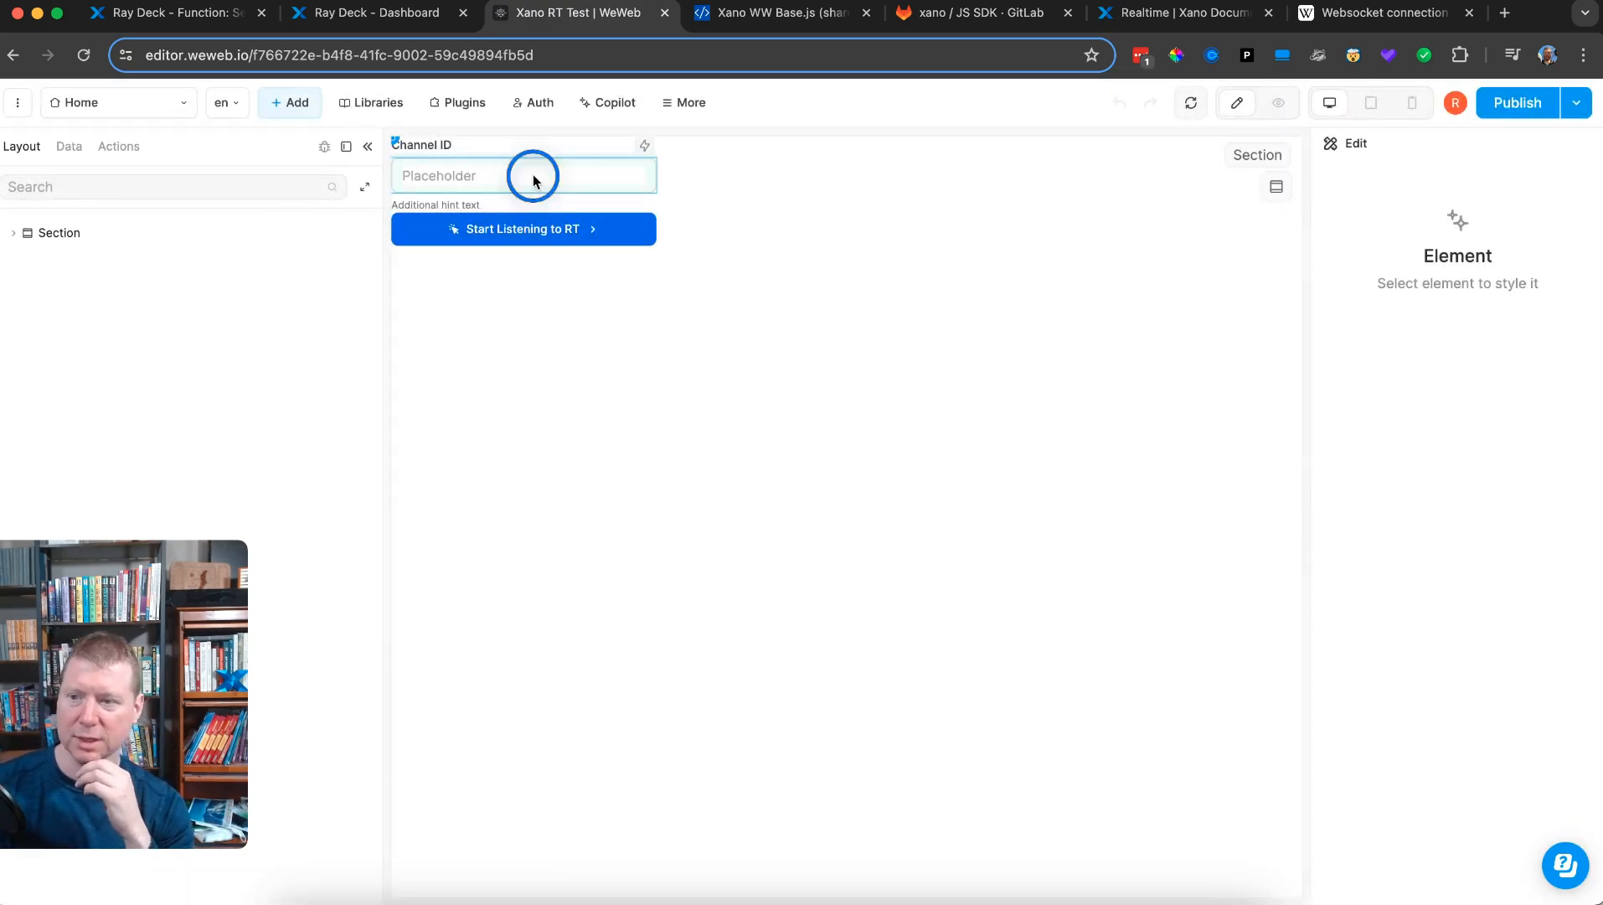
left_click(1278, 102)
left_click(596, 180)
type("fic")
type("ished")
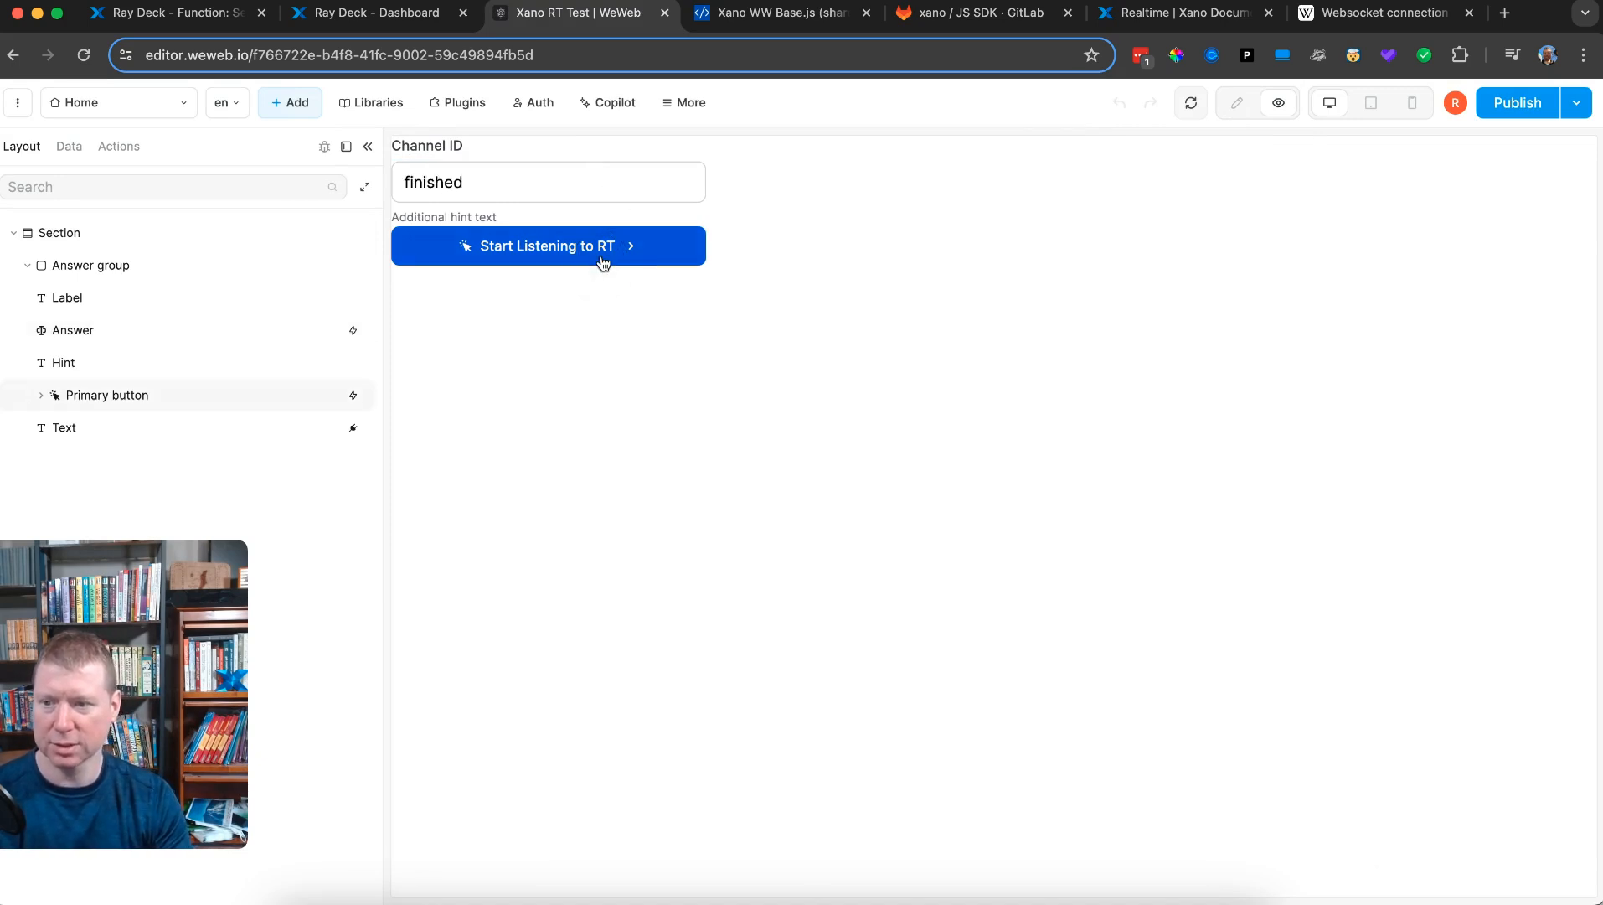
- Run the Send message to weweb function in Xano with the entered test inputs, and return to the WeWeb preview to check the displayed message
left_click(234, 19)
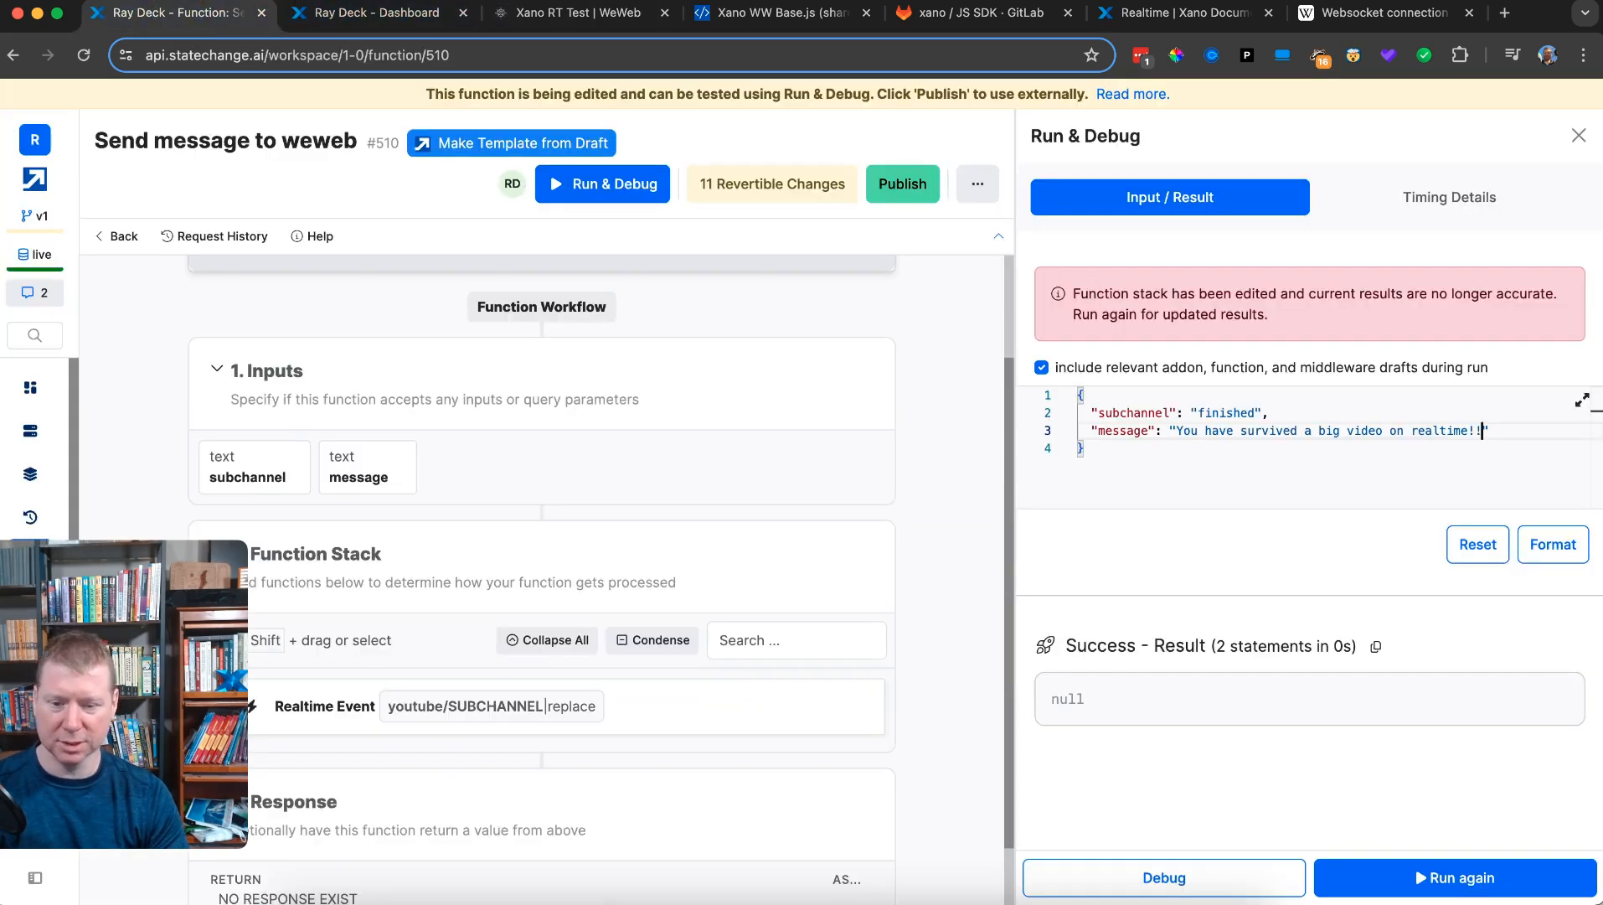
left_click(679, 721)
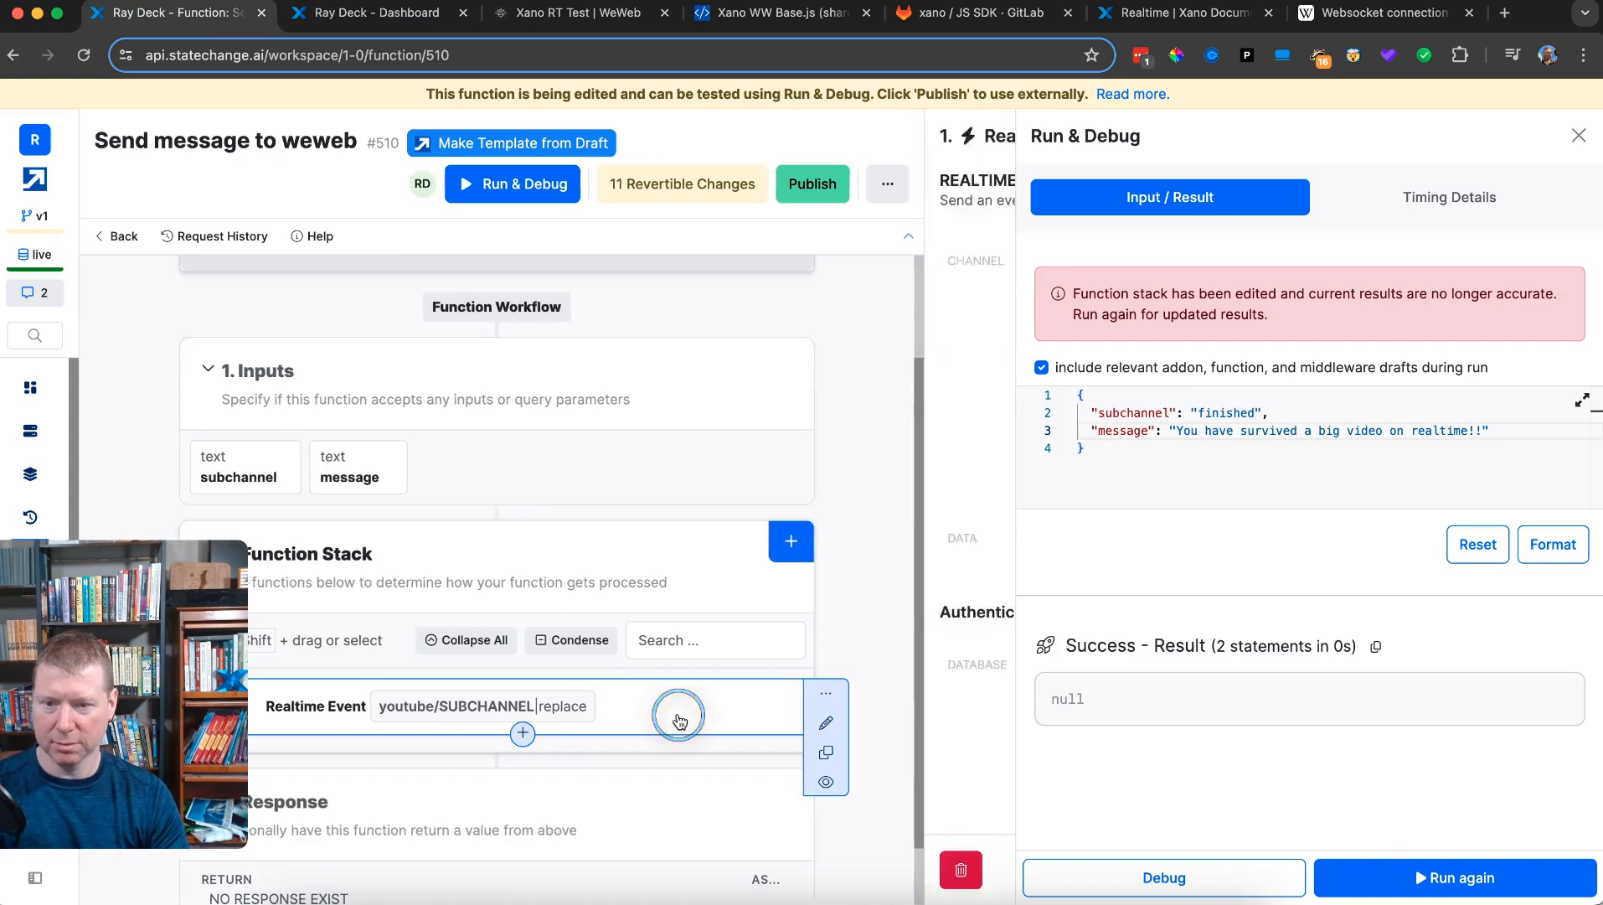
left_click(960, 874)
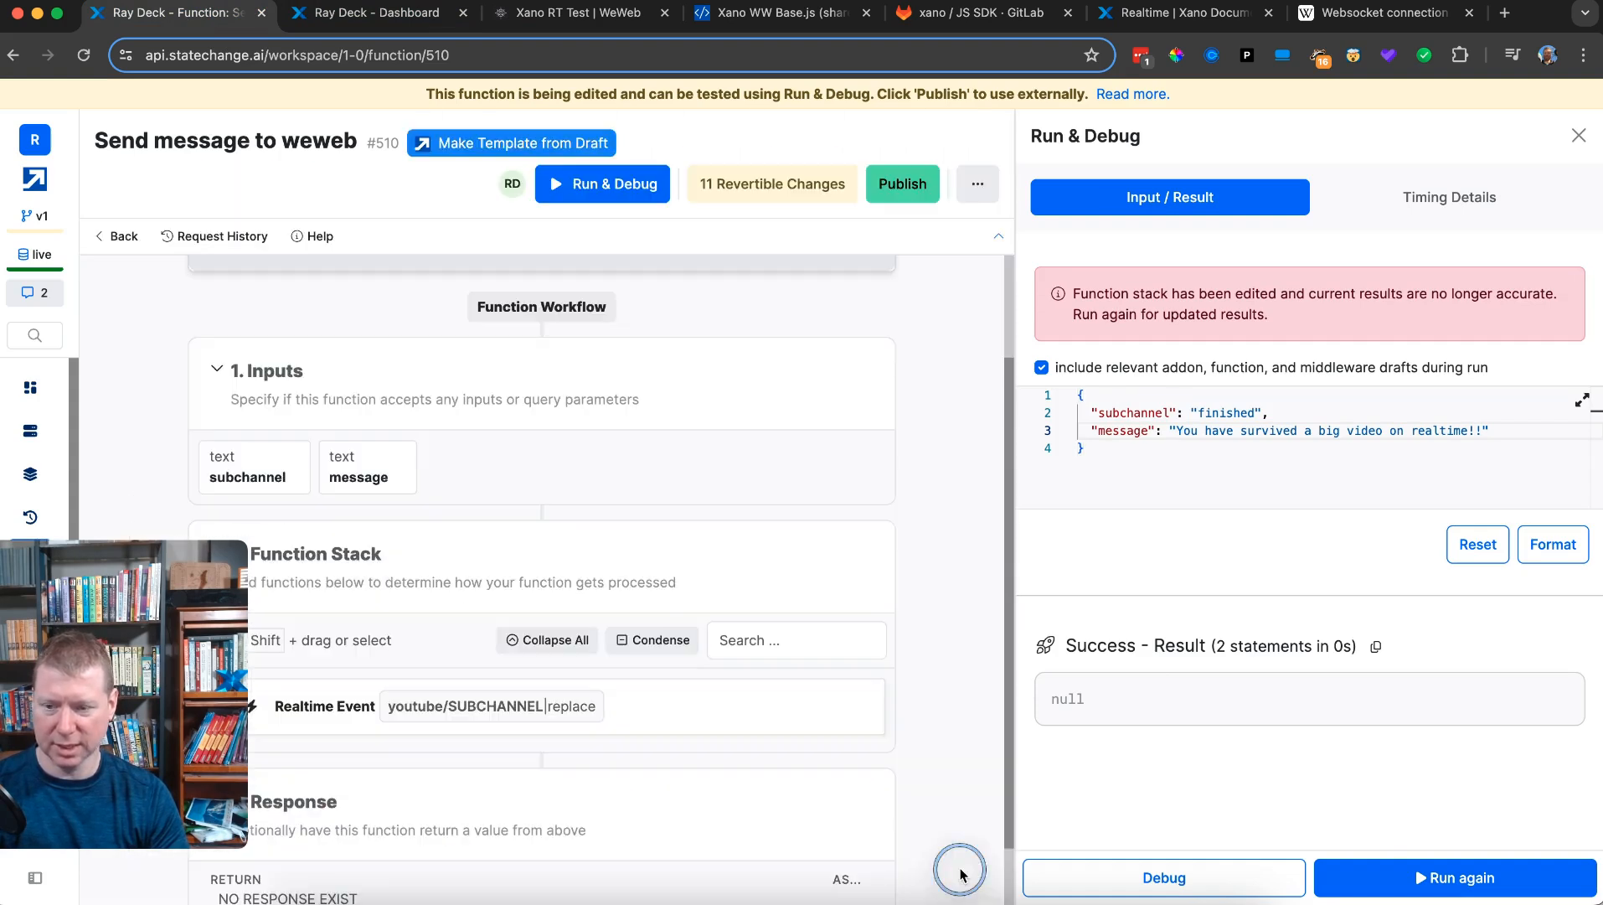
left_click(1342, 875)
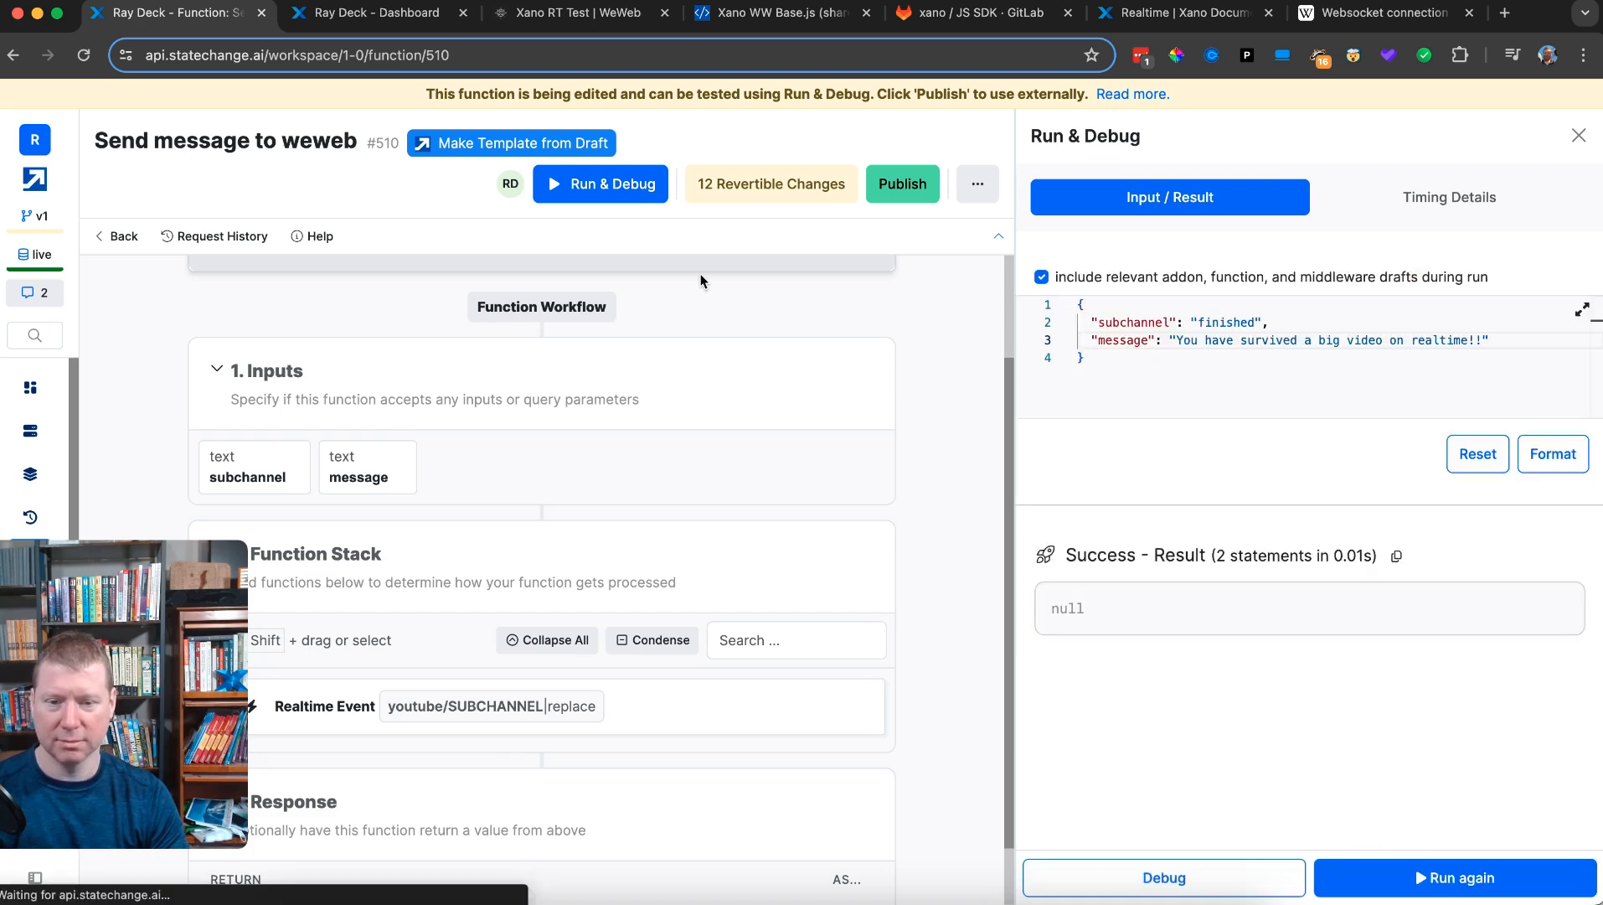
left_click(575, 18)
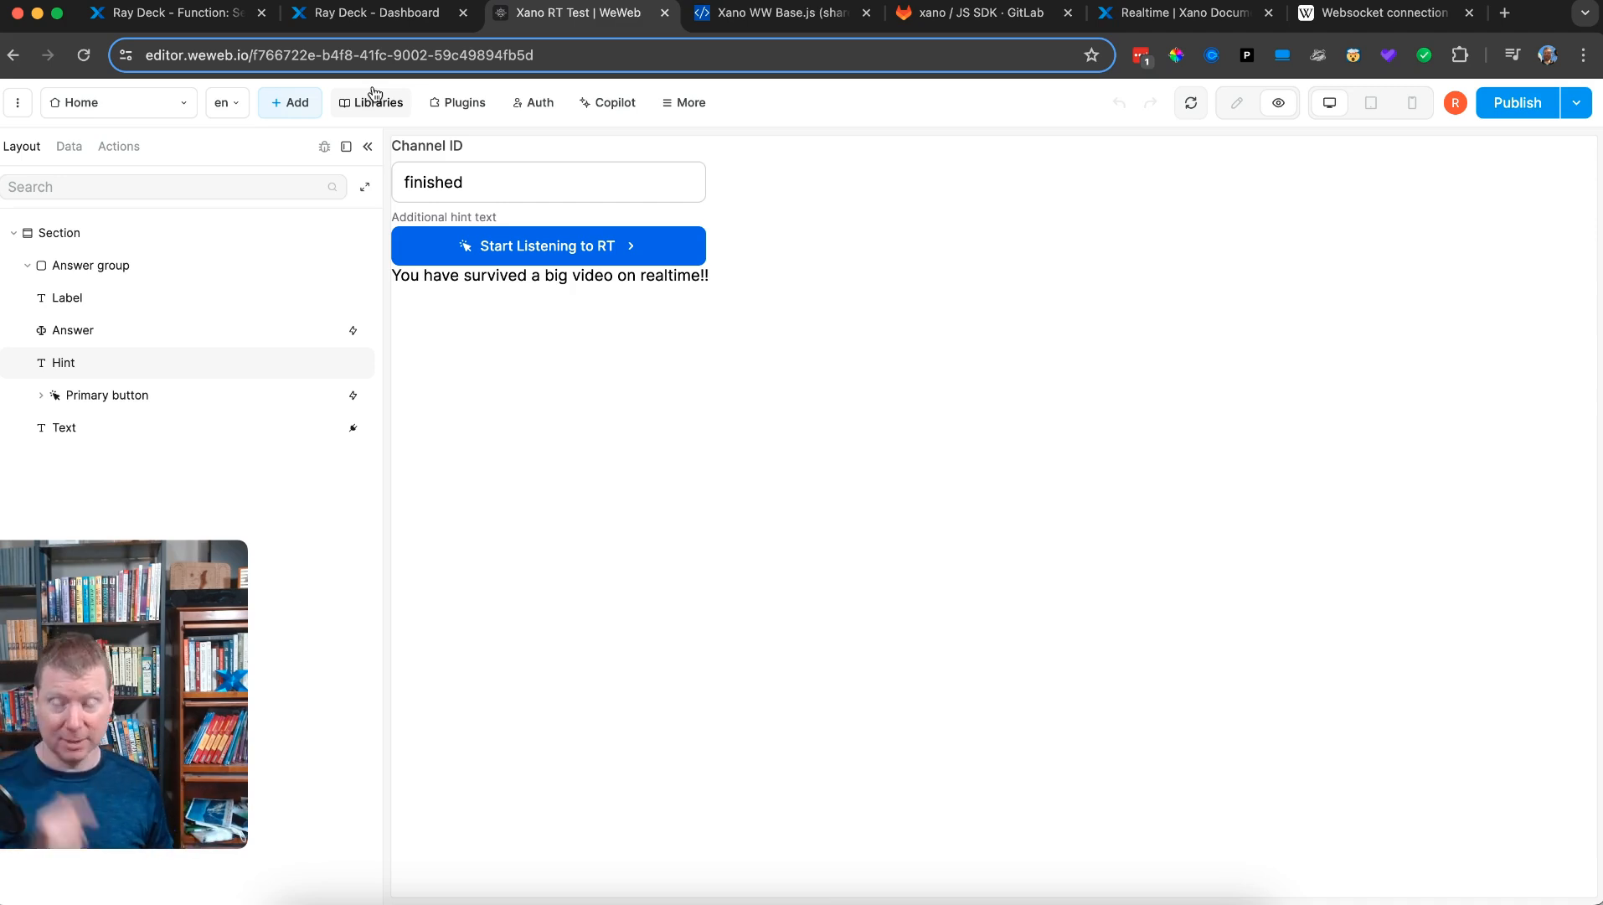
- Switch to the shared Xano WW Base.js script and review its SDK import and XanoClient setup code
left_click(749, 26)
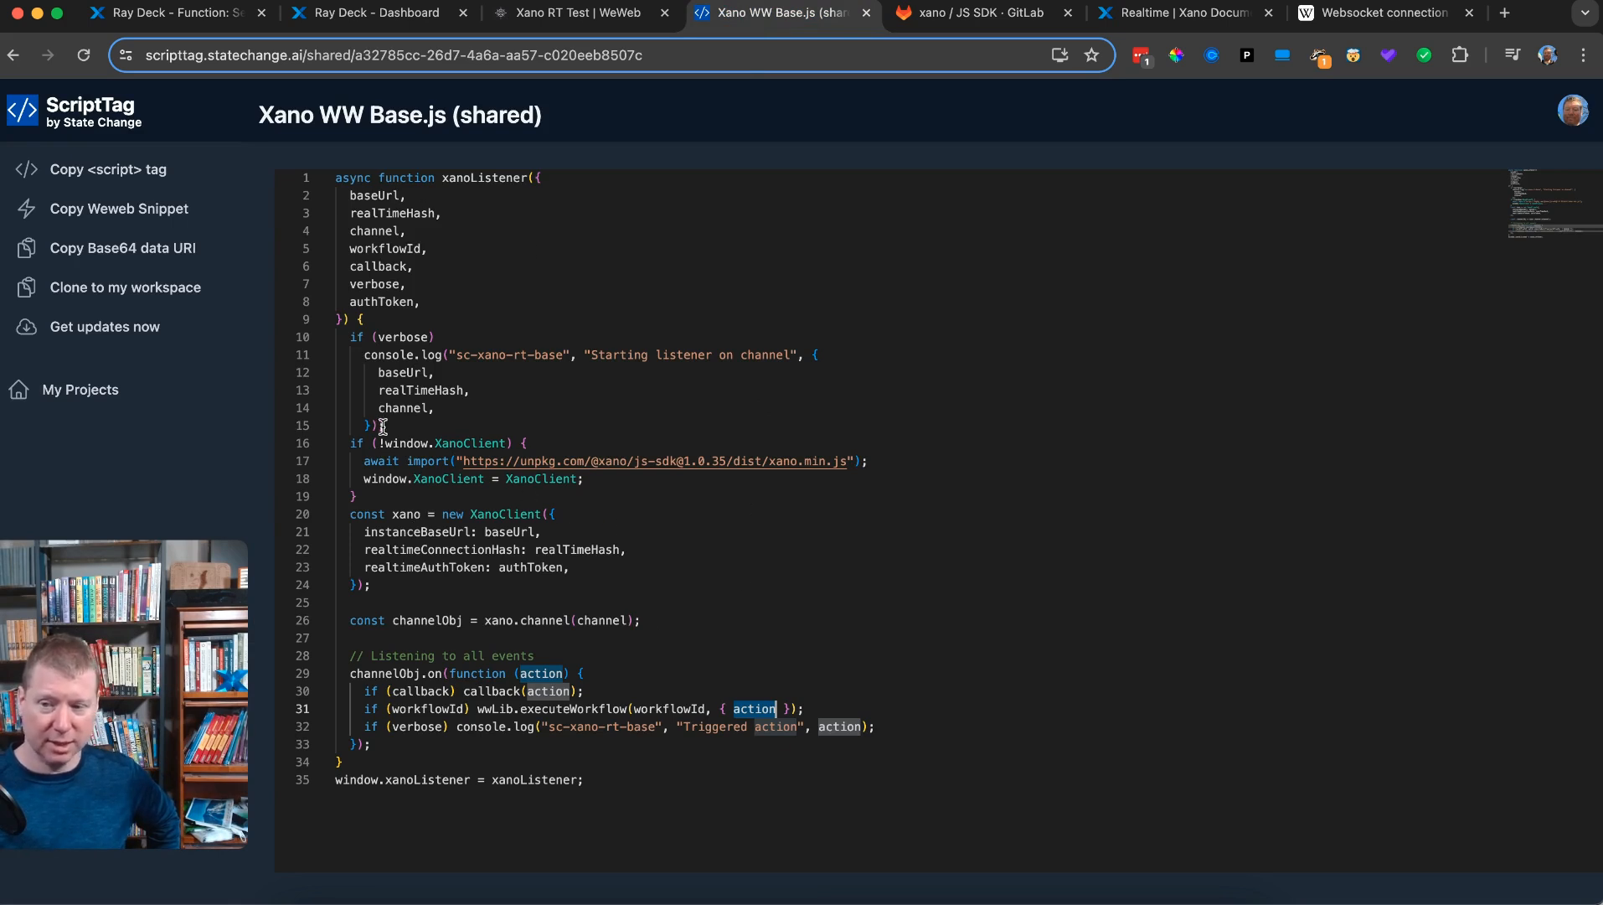
left_click_drag(463, 409, 639, 567)
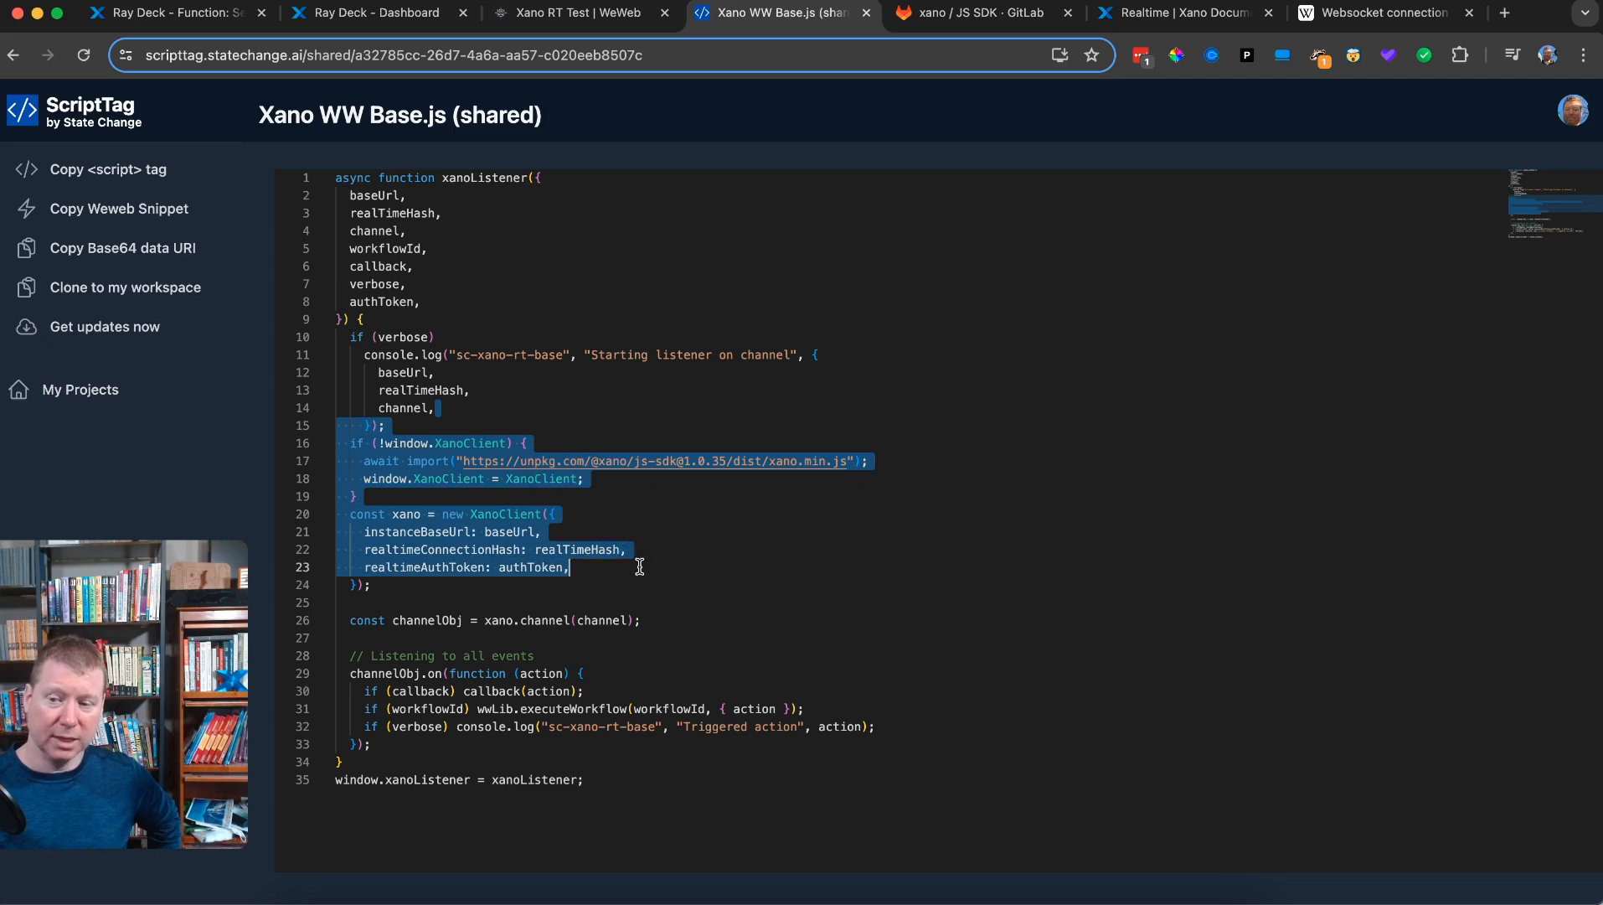
left_click(639, 567)
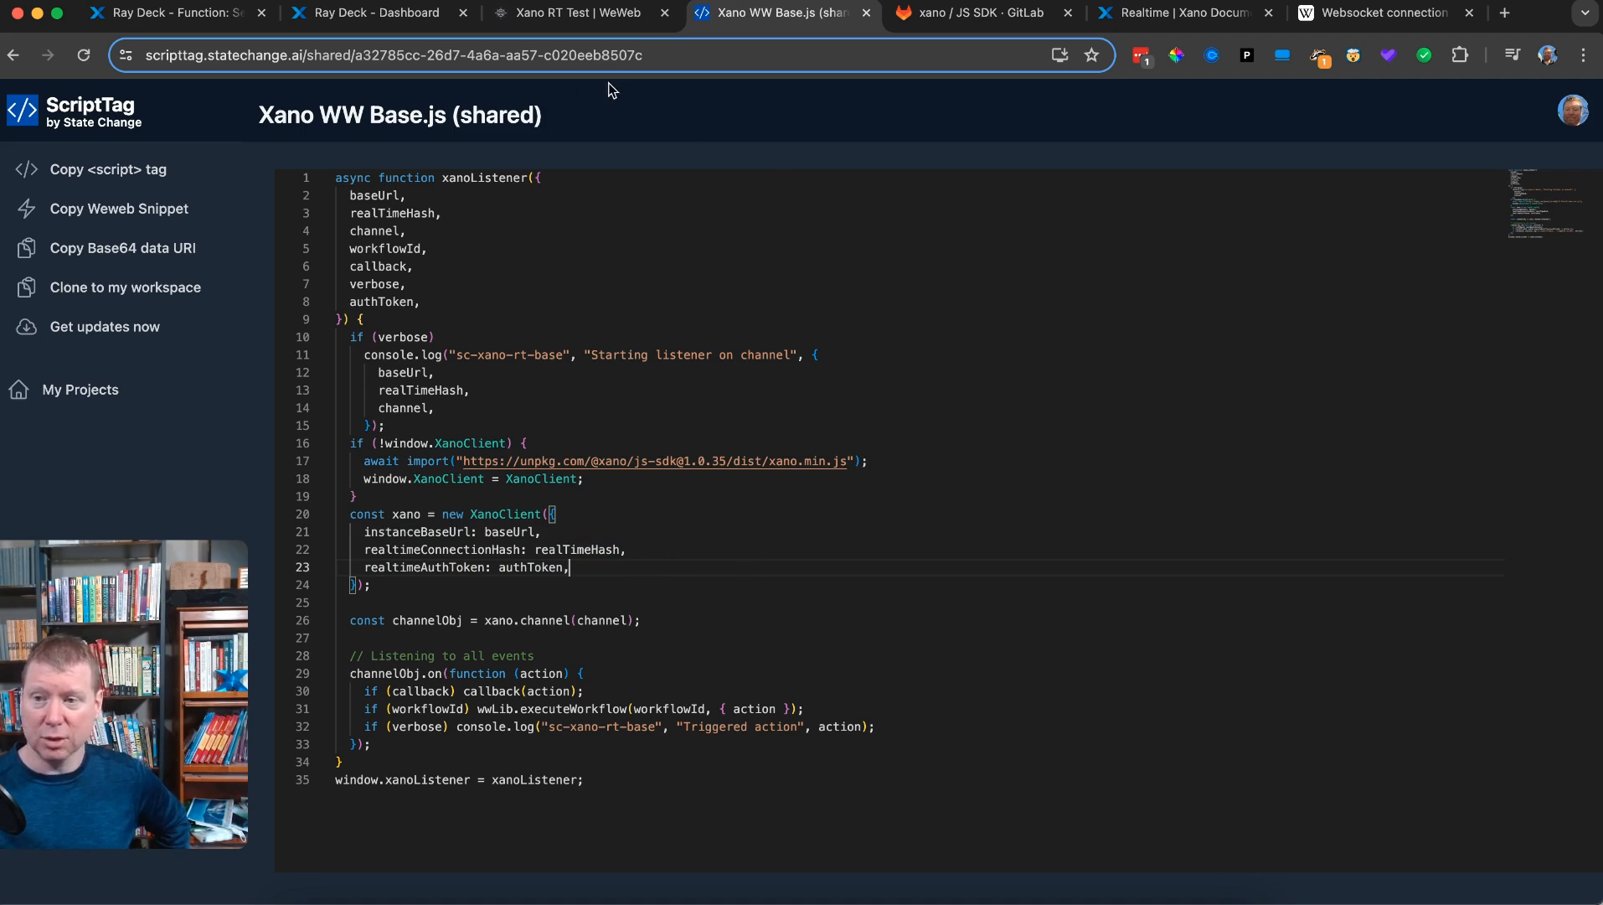
- Switch back to WeWeb, leave the preview, and open the JavaScript code in the Start Listening to RT button's on-click workflow
left_click(527, 12)
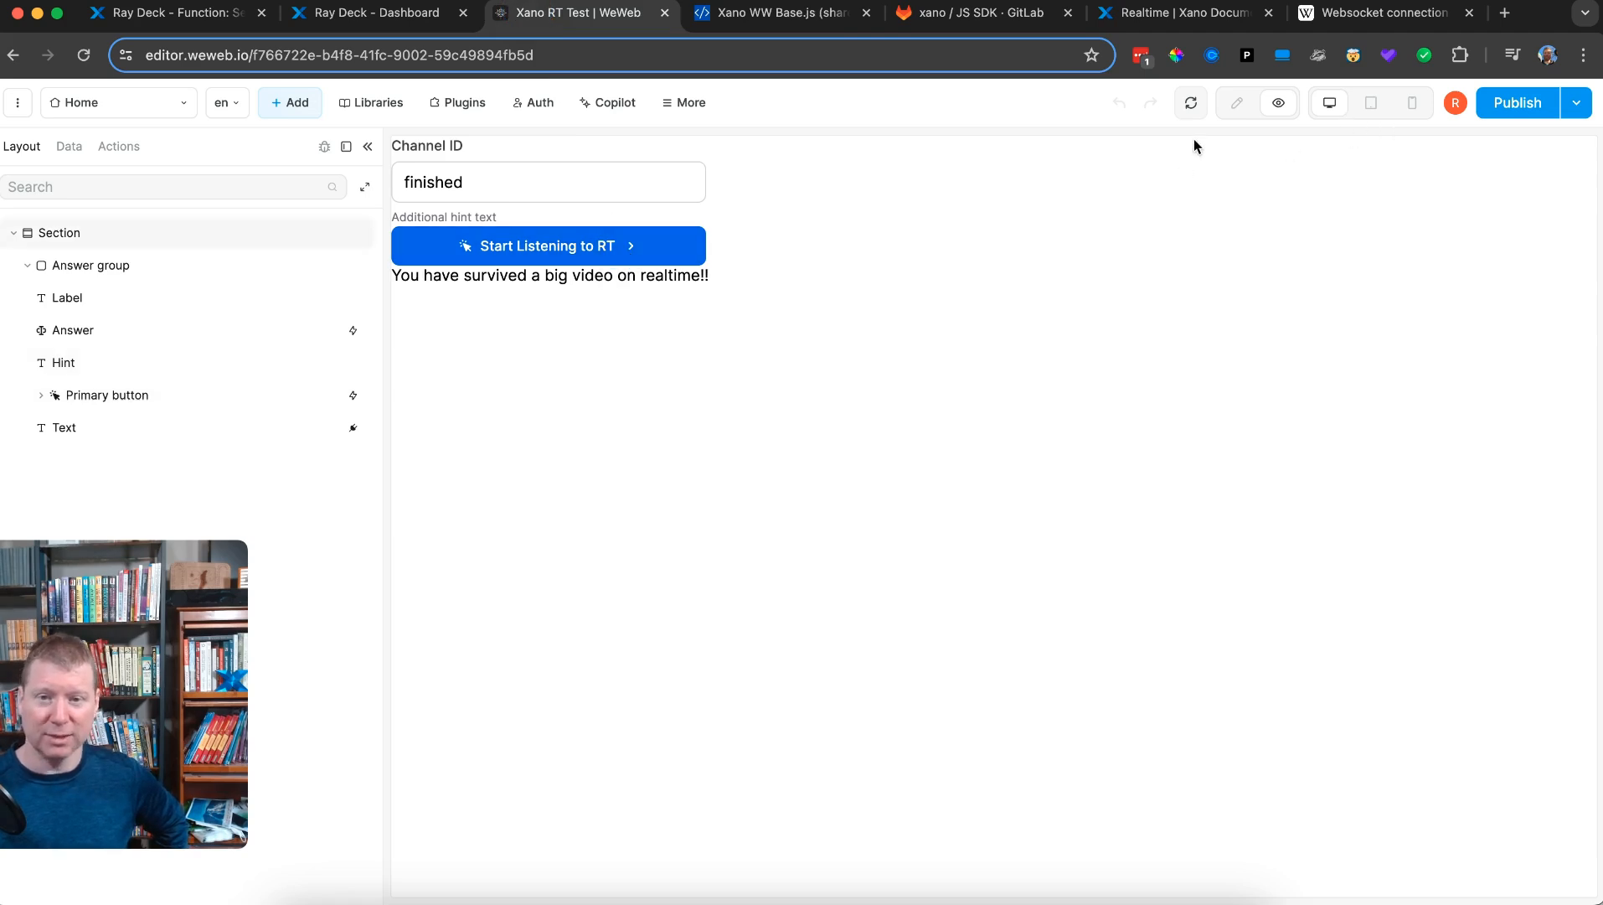
left_click(1236, 102)
left_click(590, 239)
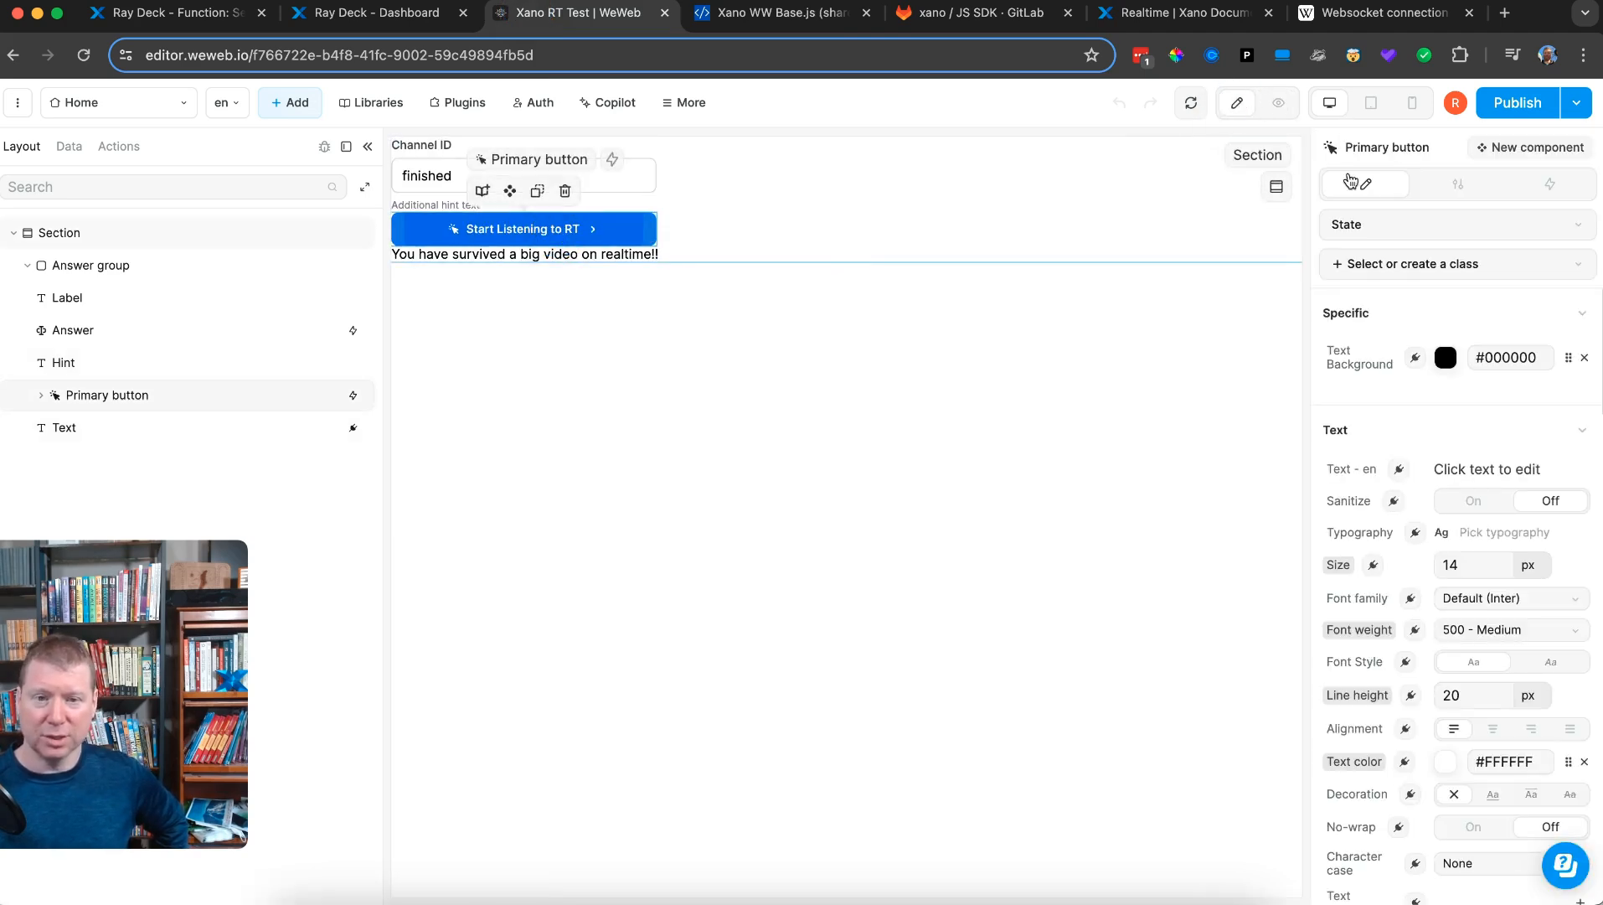
left_click(1549, 183)
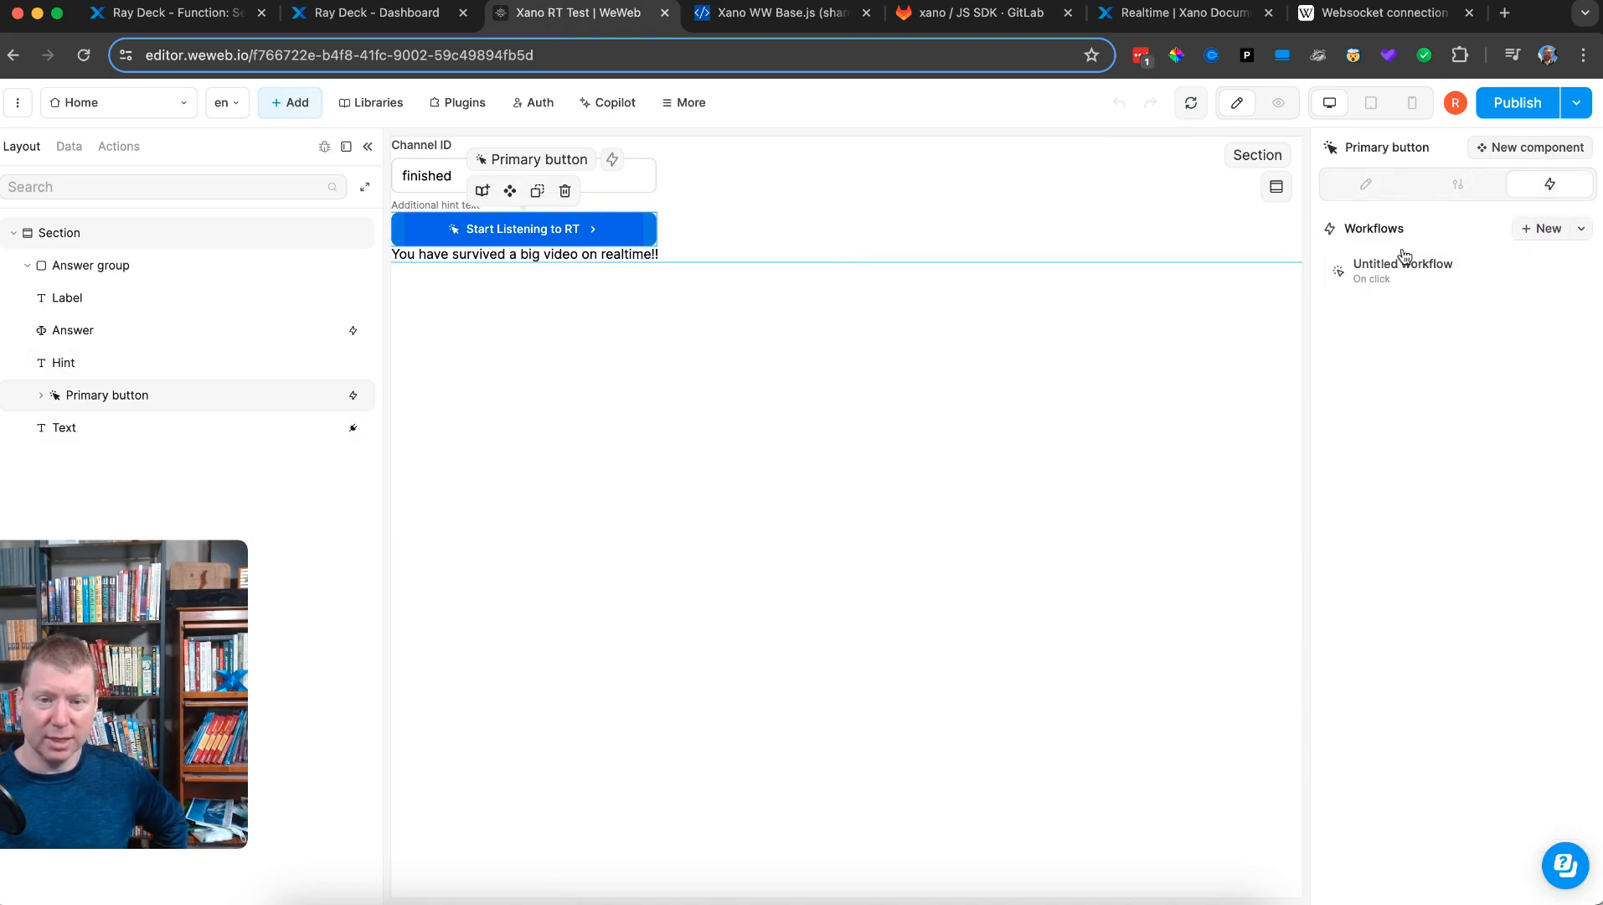
left_click(1404, 258)
left_click(802, 339)
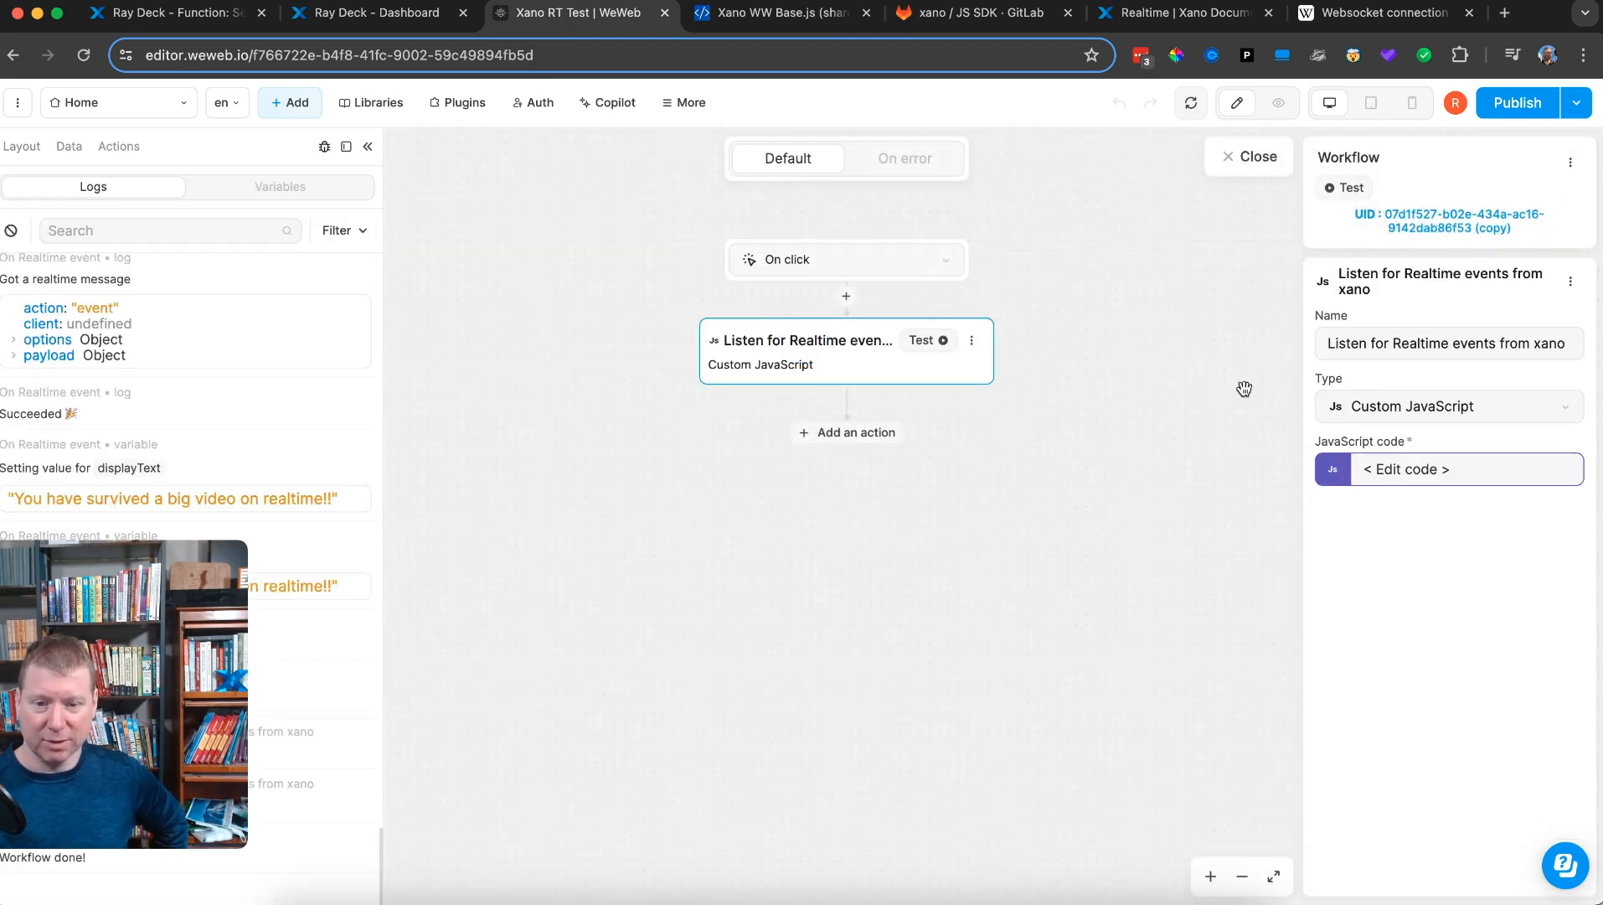
left_click(1334, 471)
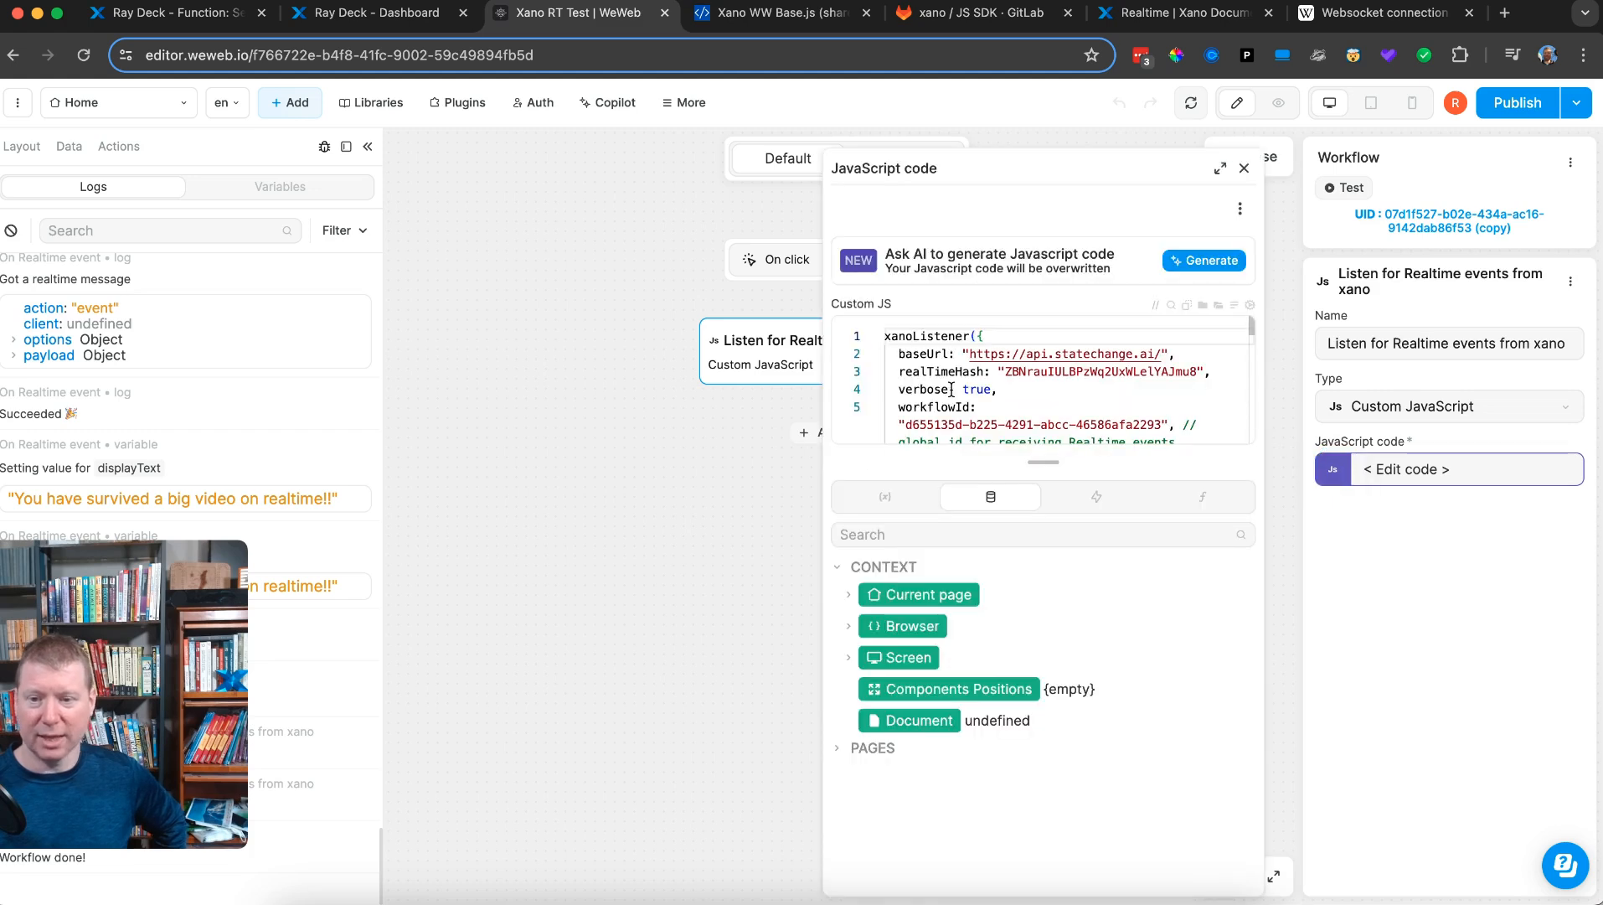
- Enlarge the code editor and examine the xanoListener definition and the call's baseUrl, realTimeHash, verbose, workflowId and channel parameters
scroll(952, 388, "down", 5)
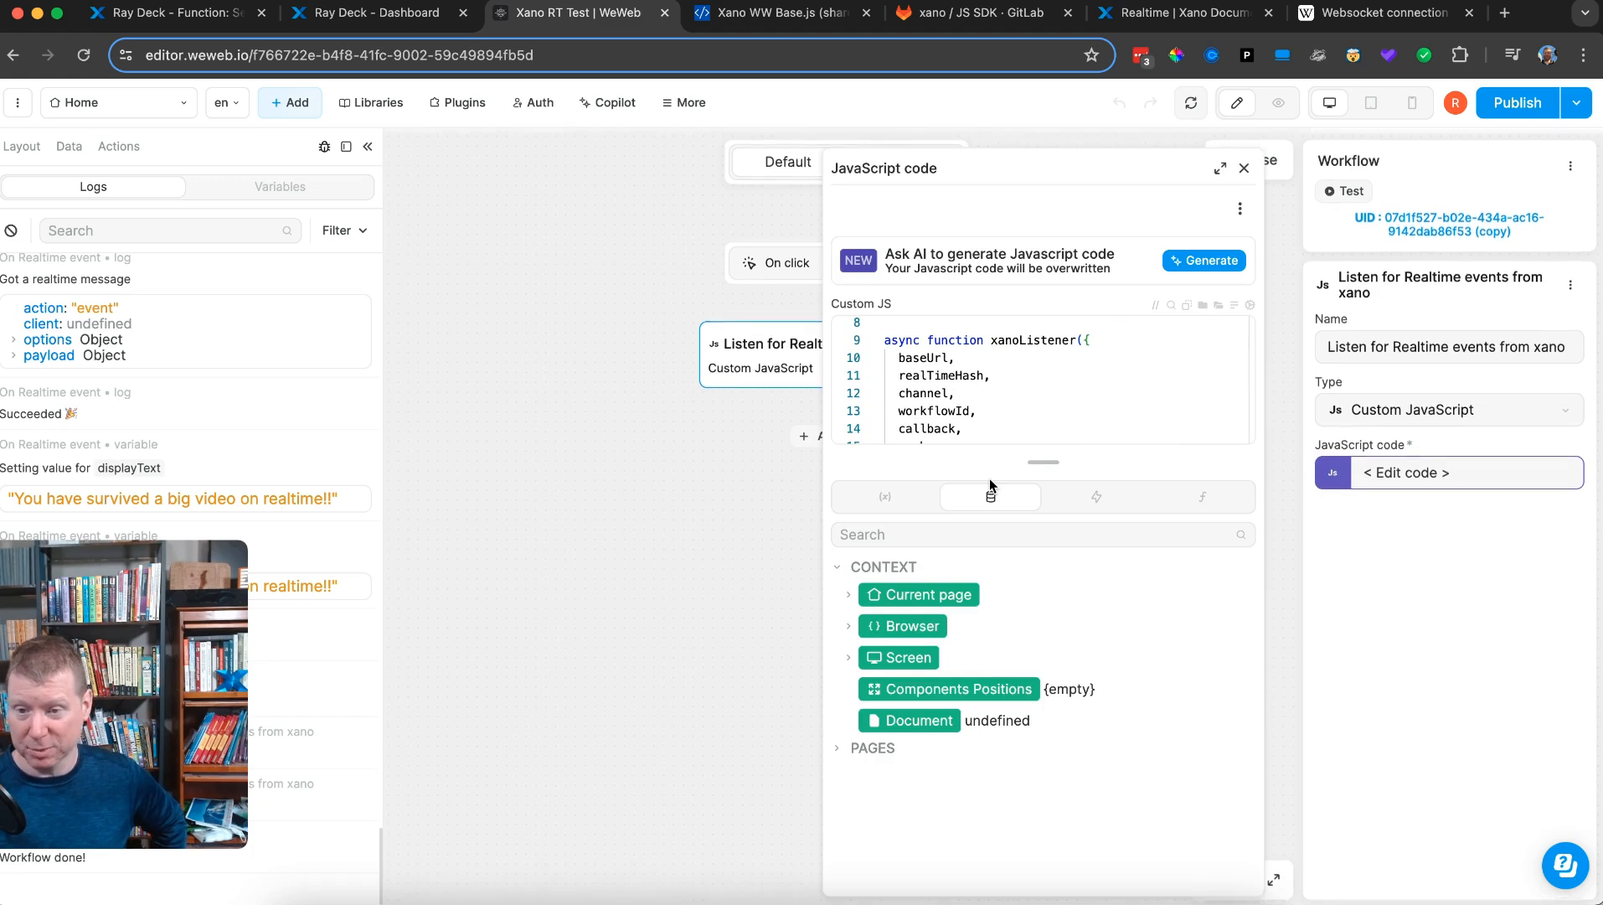
scroll(969, 360, "up", 4)
scroll(969, 360, "down", 1)
left_click(1220, 167)
scroll(821, 475, "up", 2)
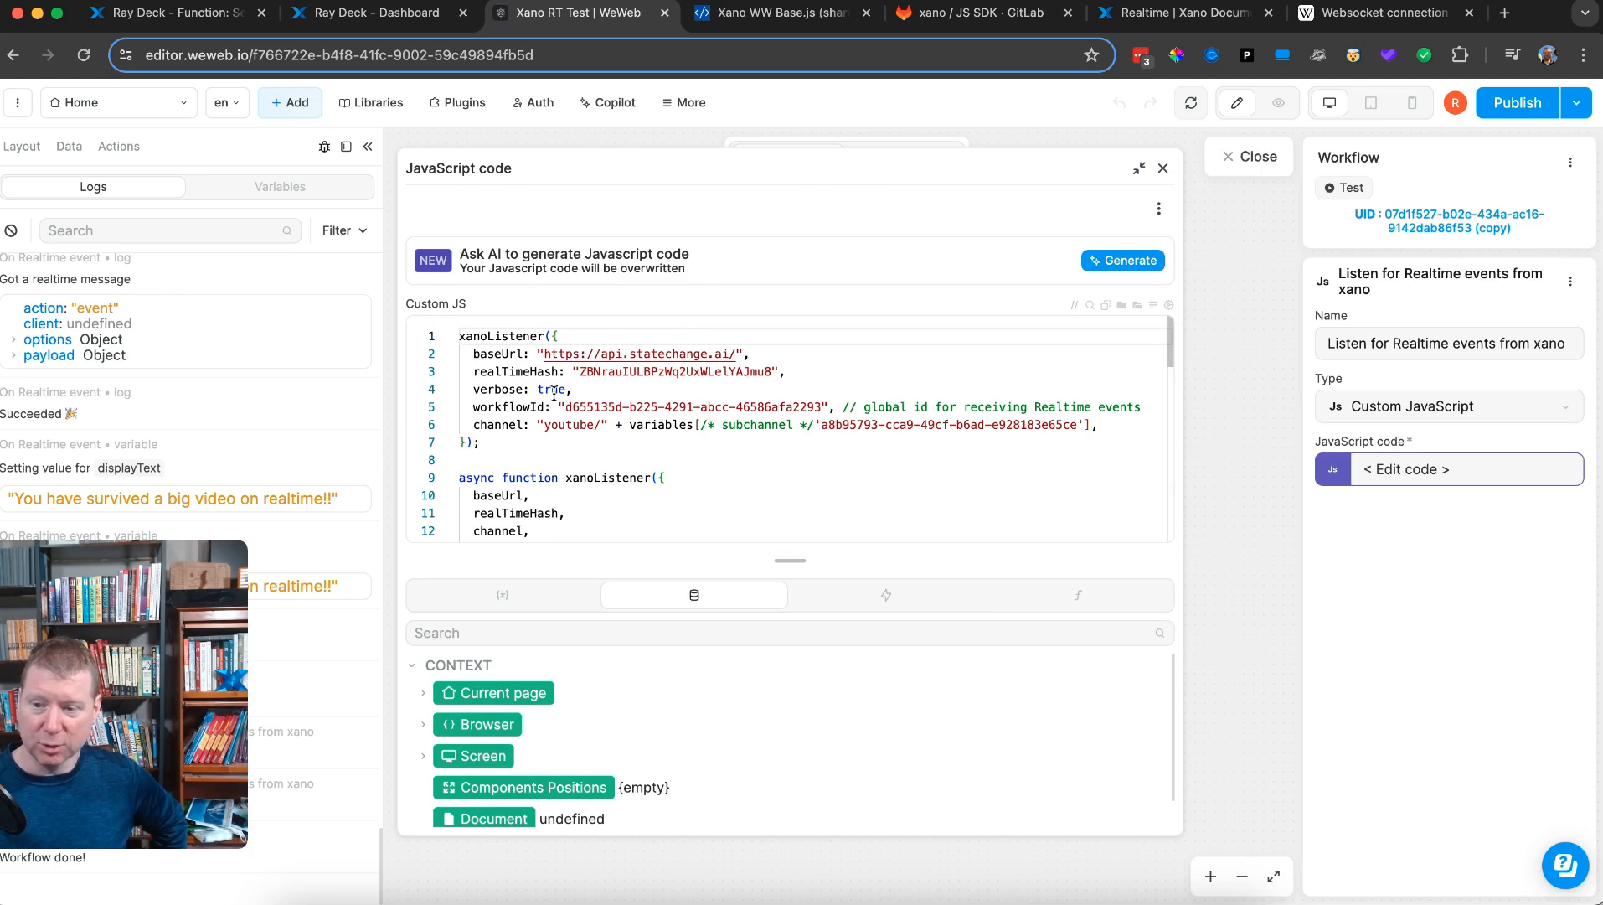
double_click(623, 481)
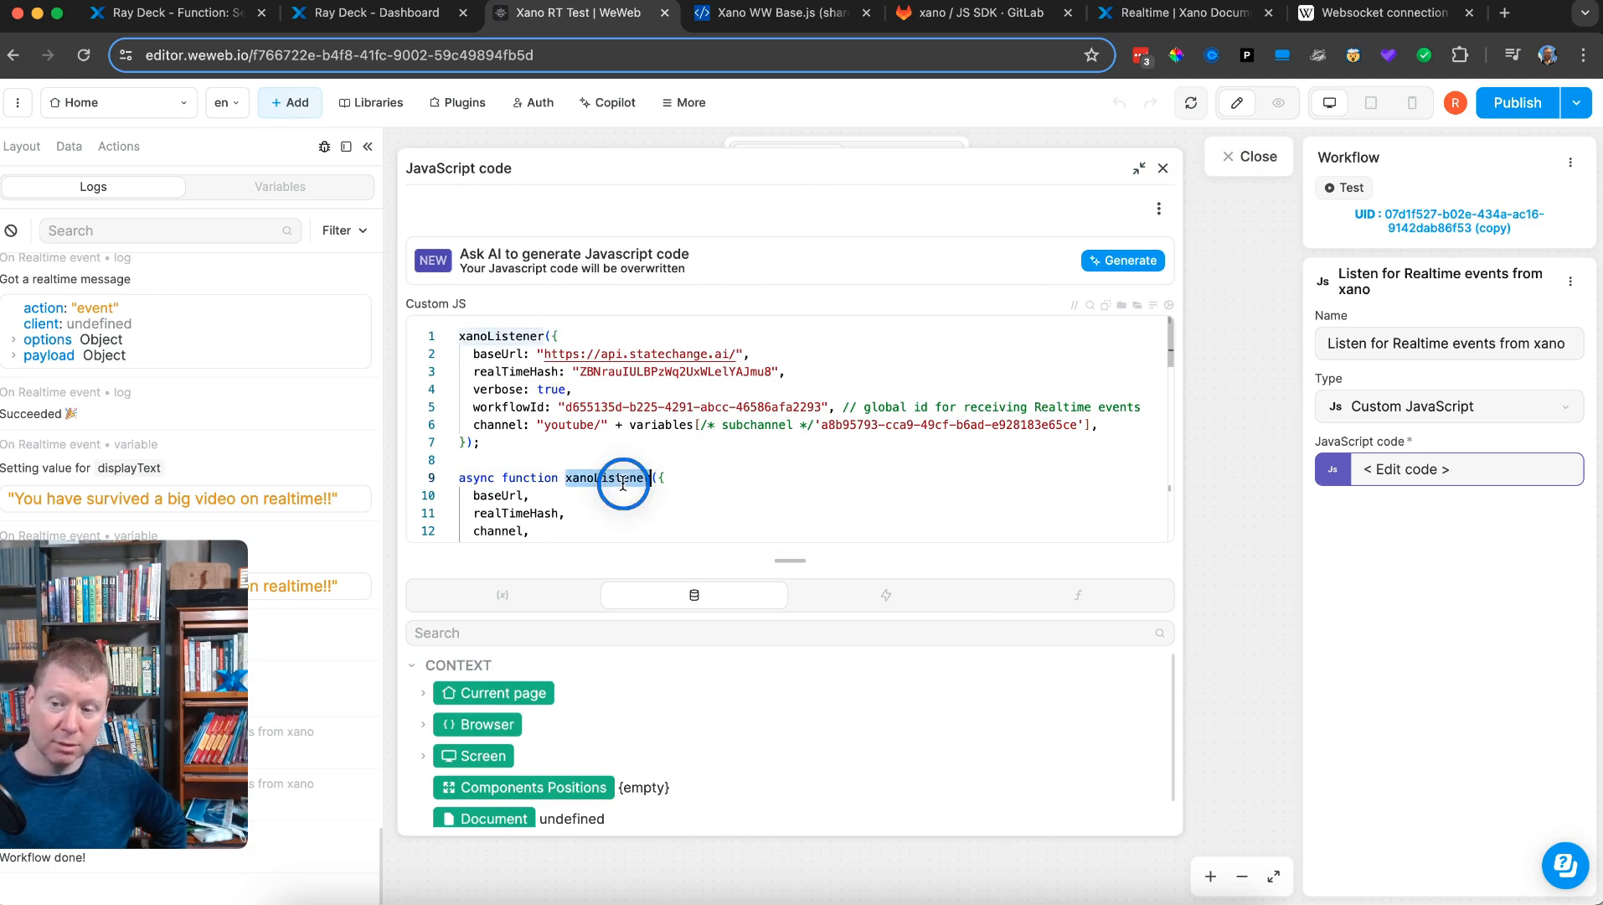
left_click(474, 353)
left_click_drag(475, 355, 567, 390)
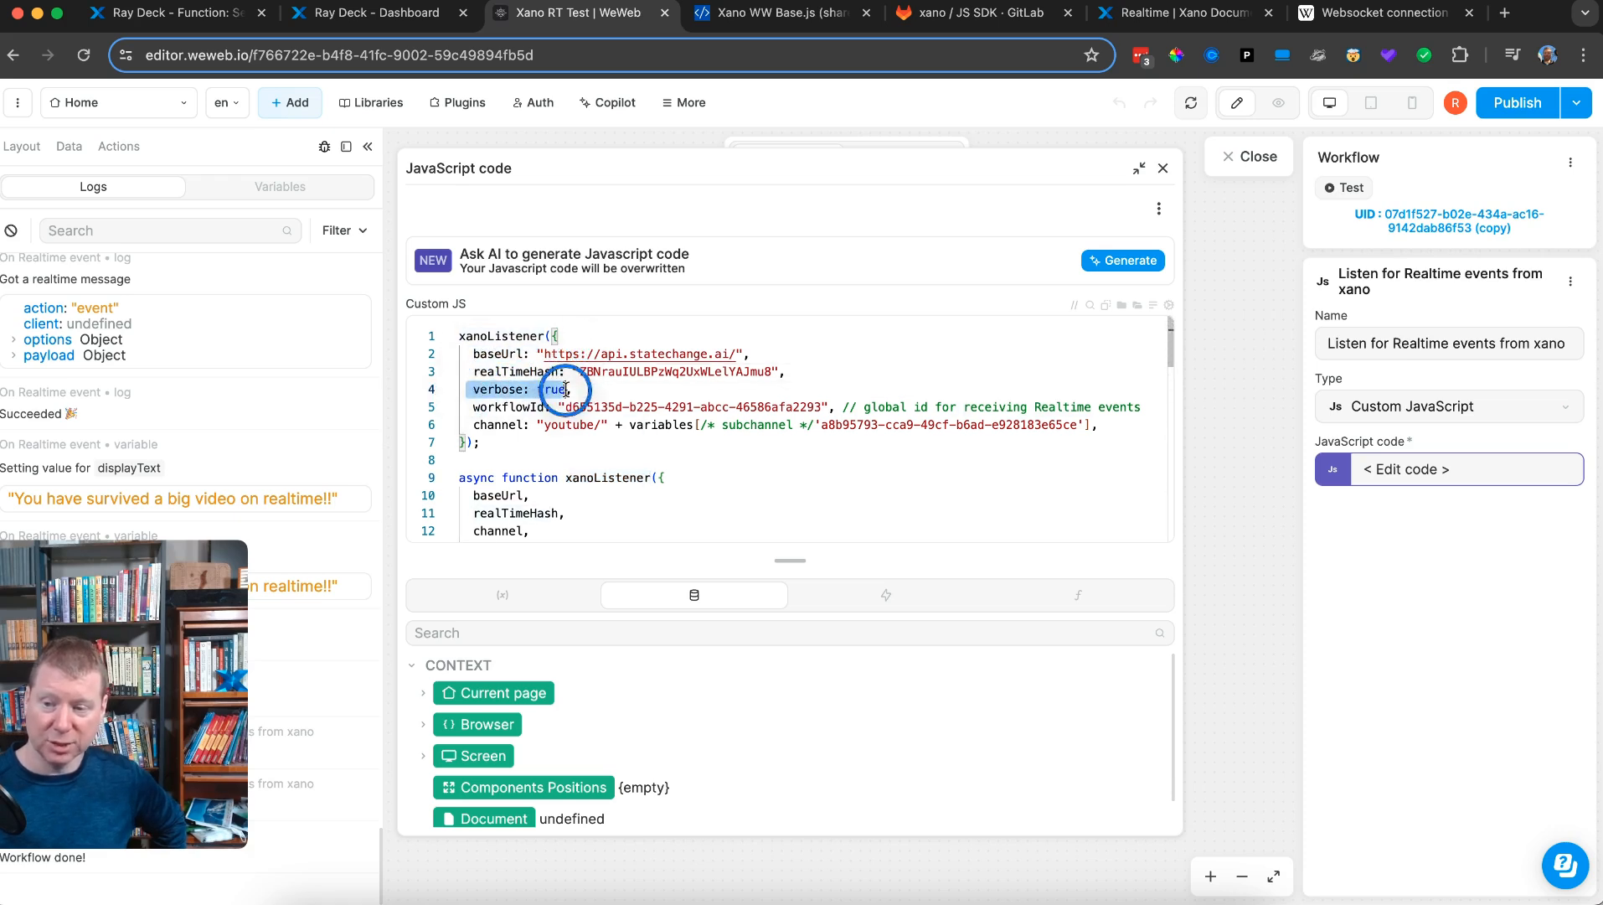
left_click_drag(466, 407, 594, 407)
left_click_drag(471, 426, 721, 423)
left_click(565, 407)
- Reopen the JavaScript code of the Listen for Realtime events from xano action and review its workflowId and channel lines
left_click(687, 102)
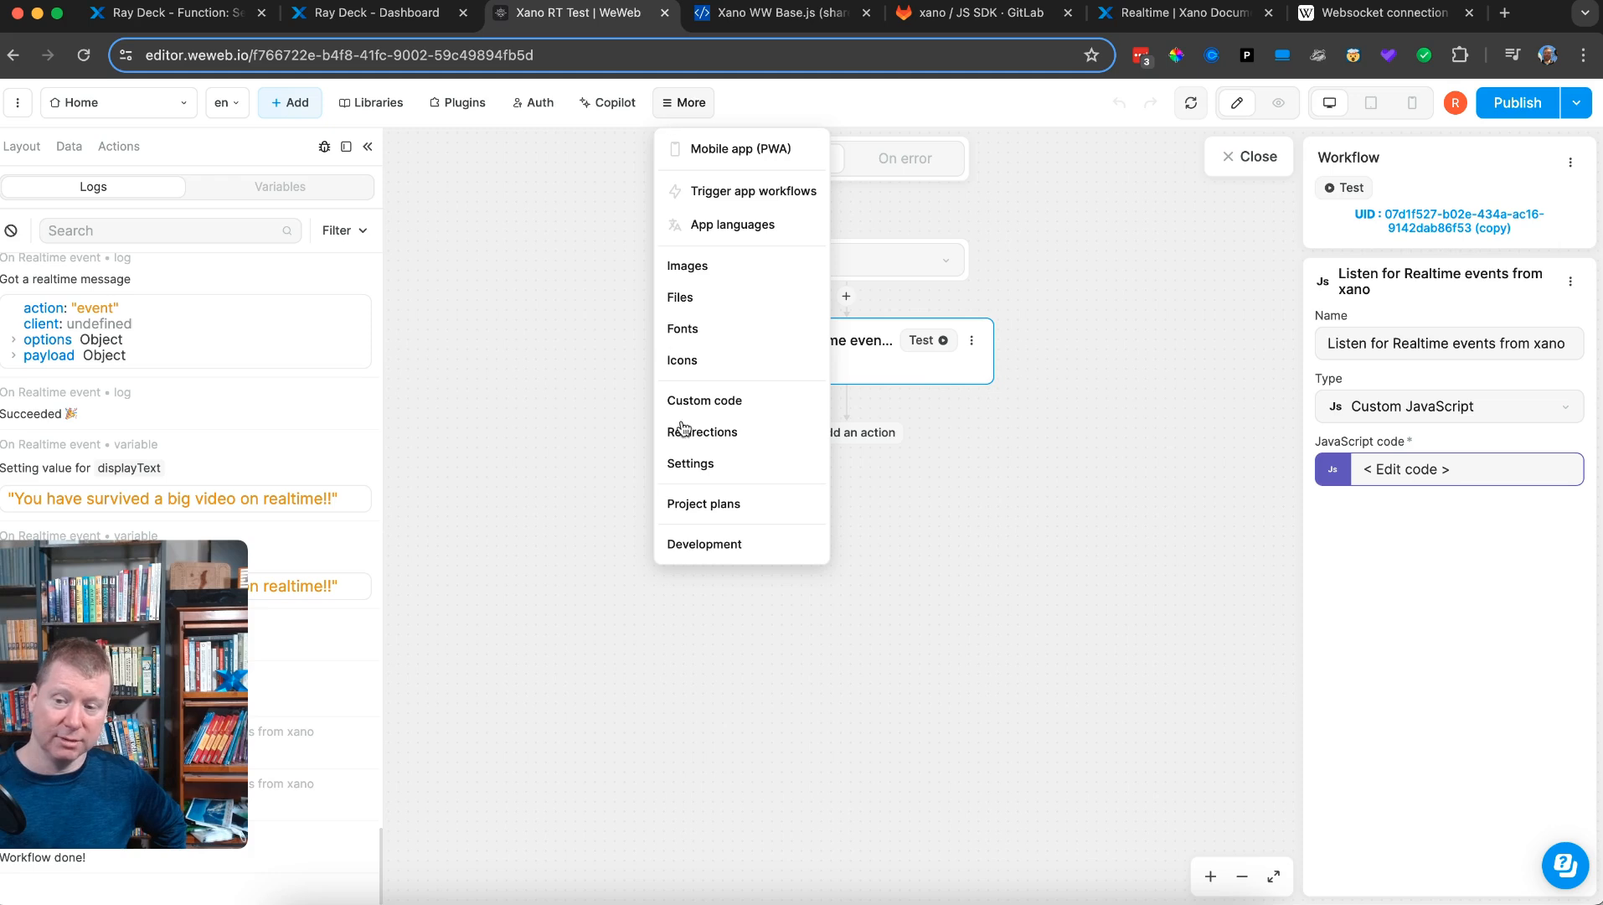
left_click(943, 518)
left_click(804, 321)
left_click(807, 342)
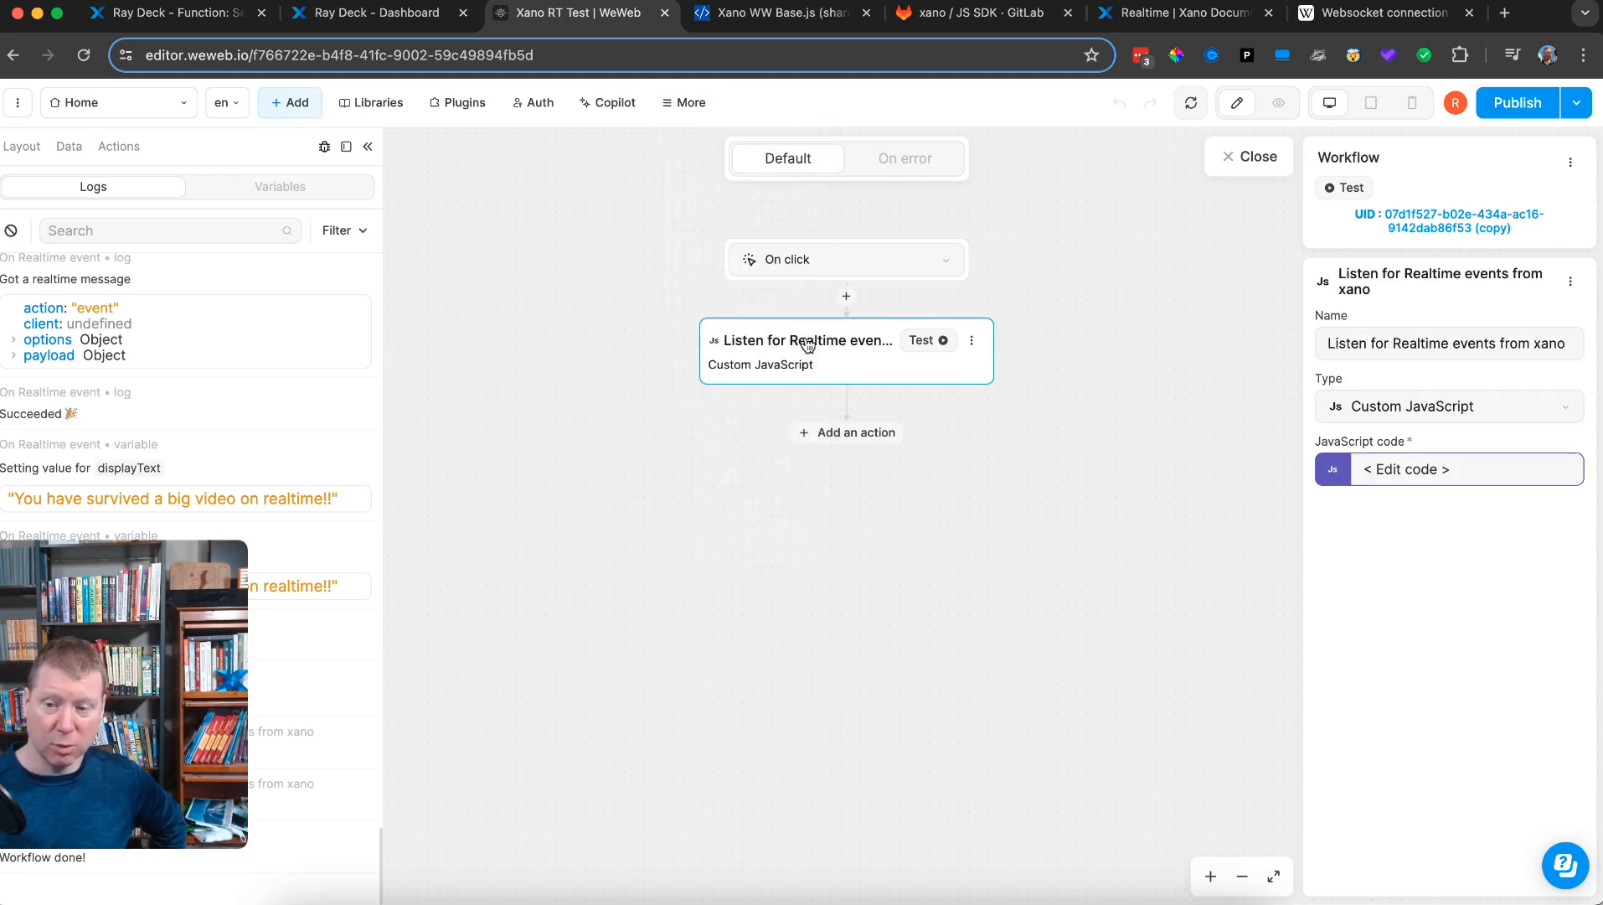
left_click(1334, 470)
scroll(931, 427, "down", 2)
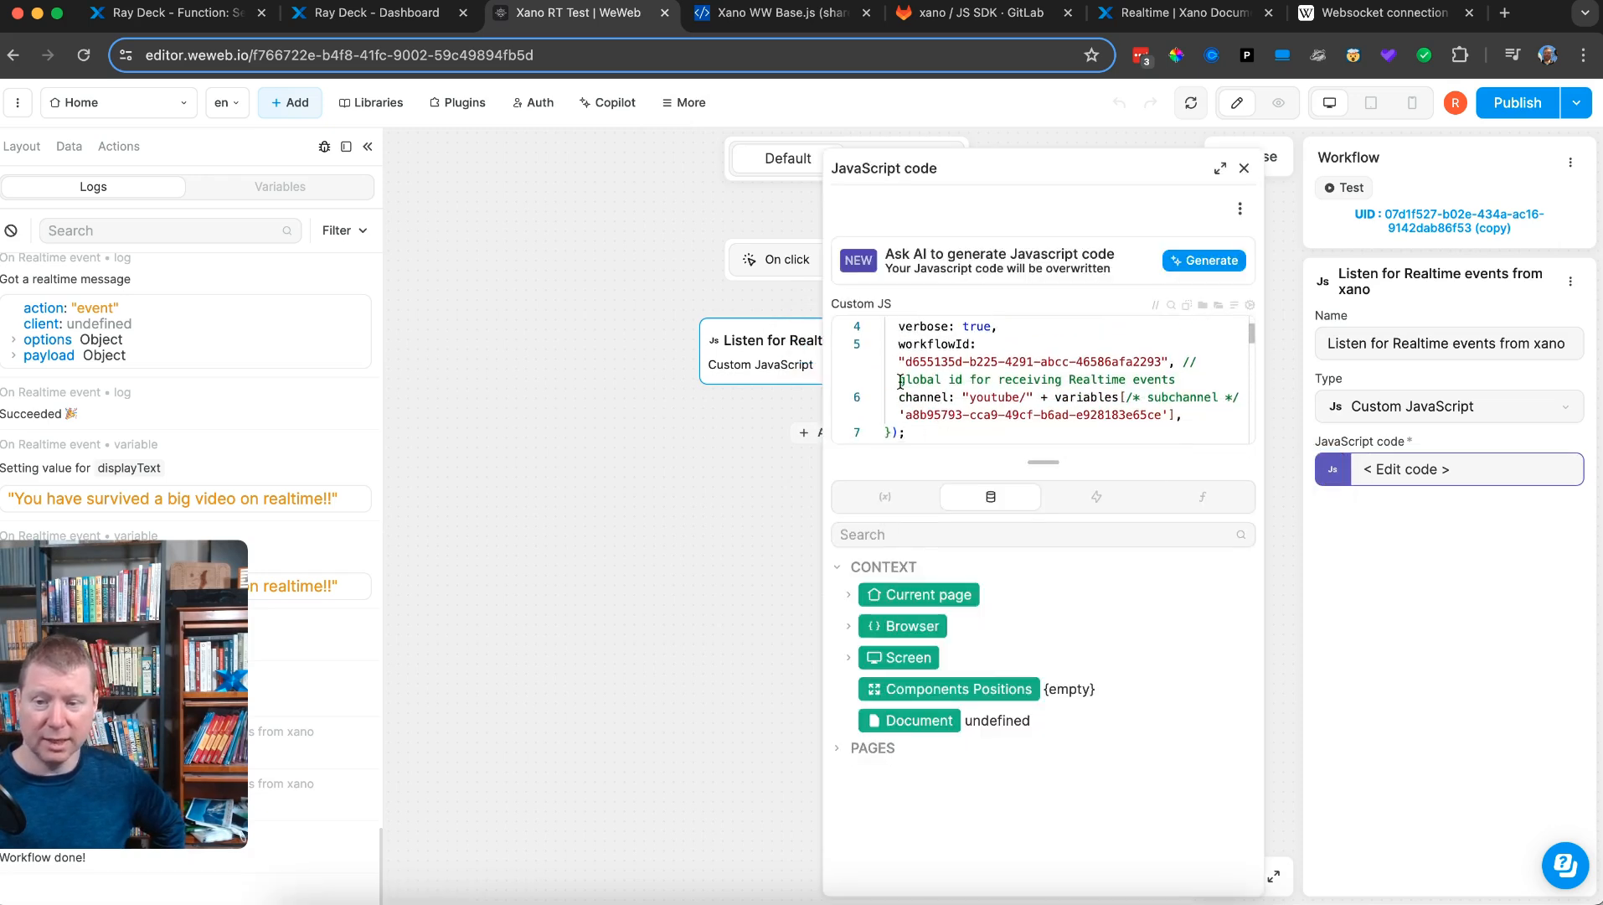